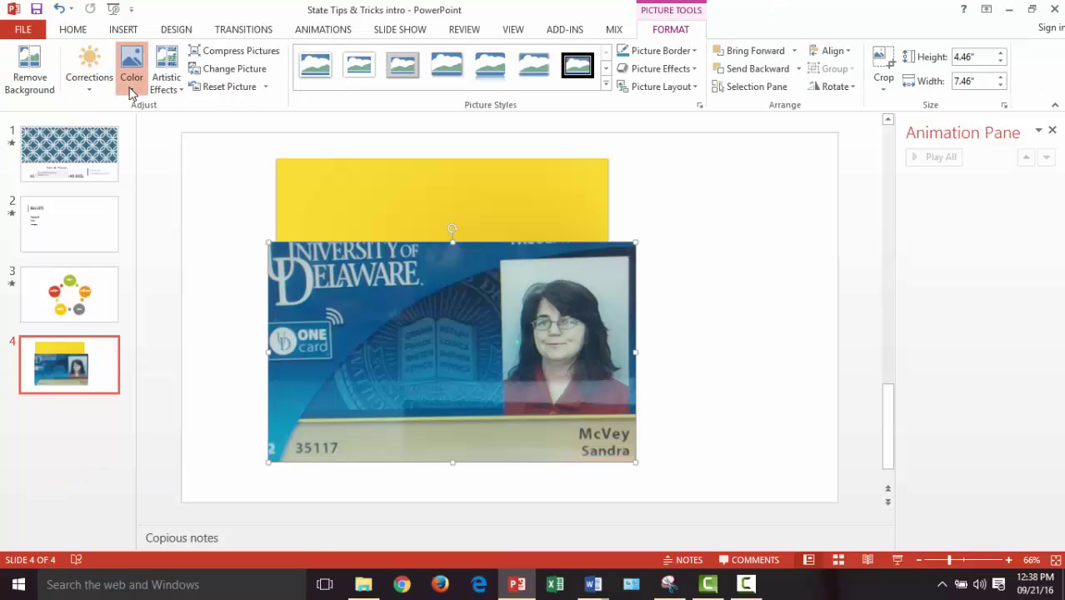
Step: Make the ID card picture's blue background transparent and move the picture up over the yellow rectangle
click(130, 78)
click(208, 342)
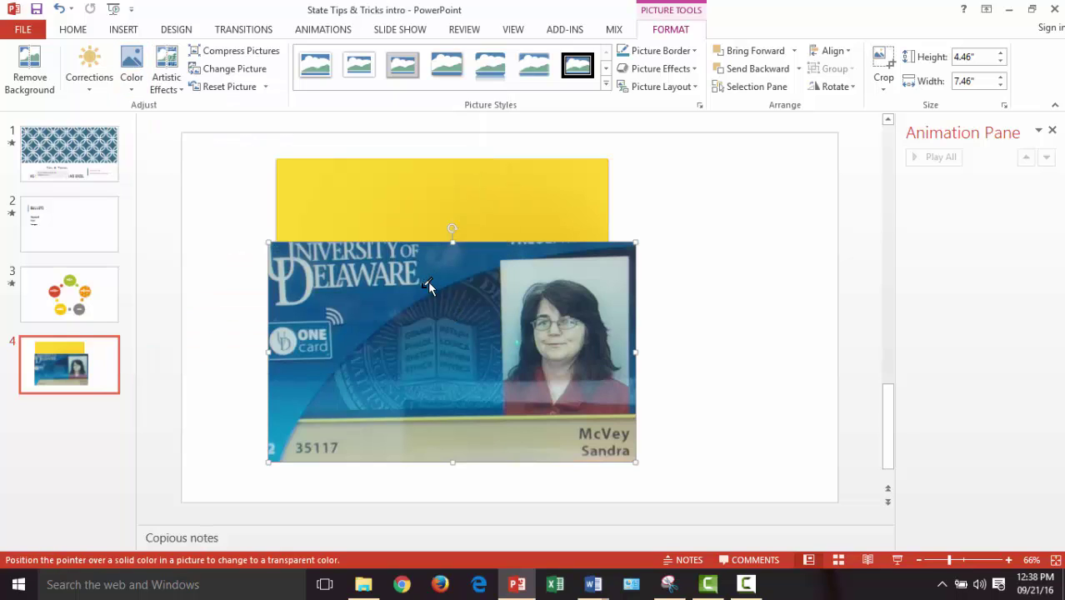
click(448, 273)
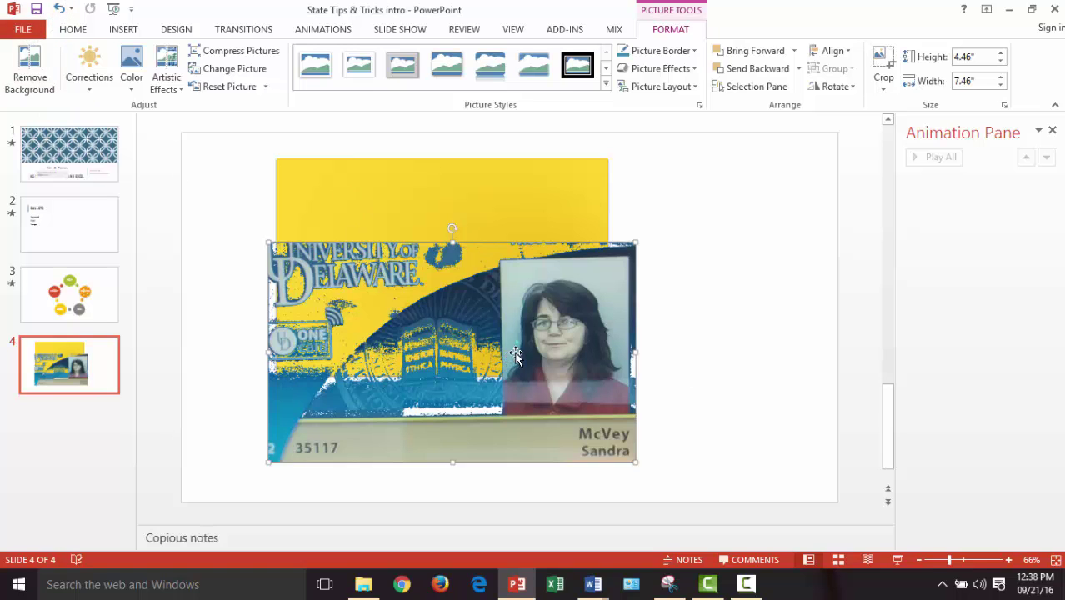
drag(507, 357, 514, 316)
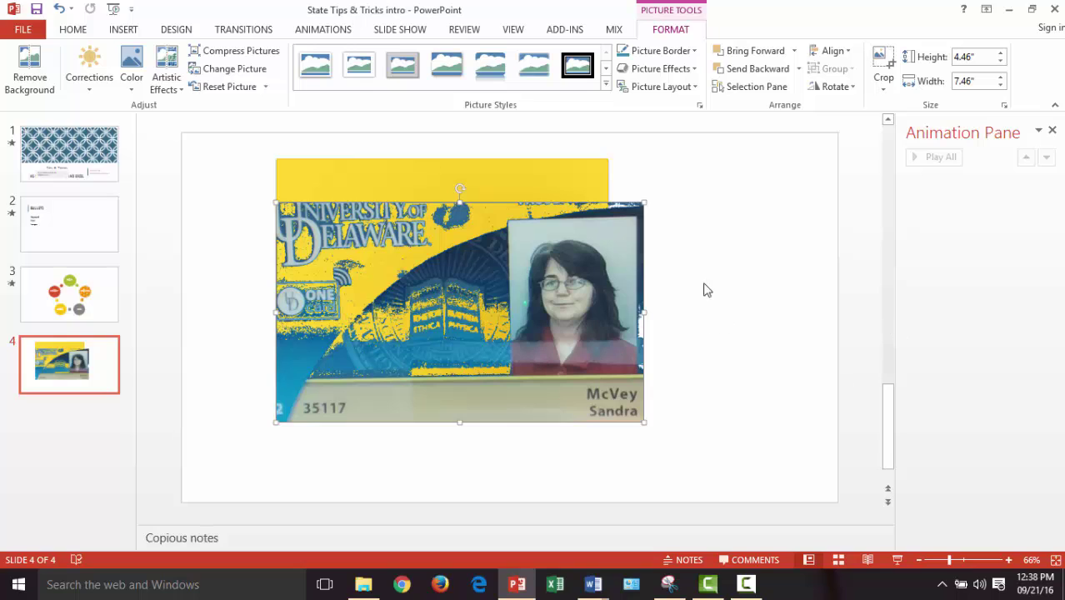
drag(534, 280, 522, 258)
click(794, 333)
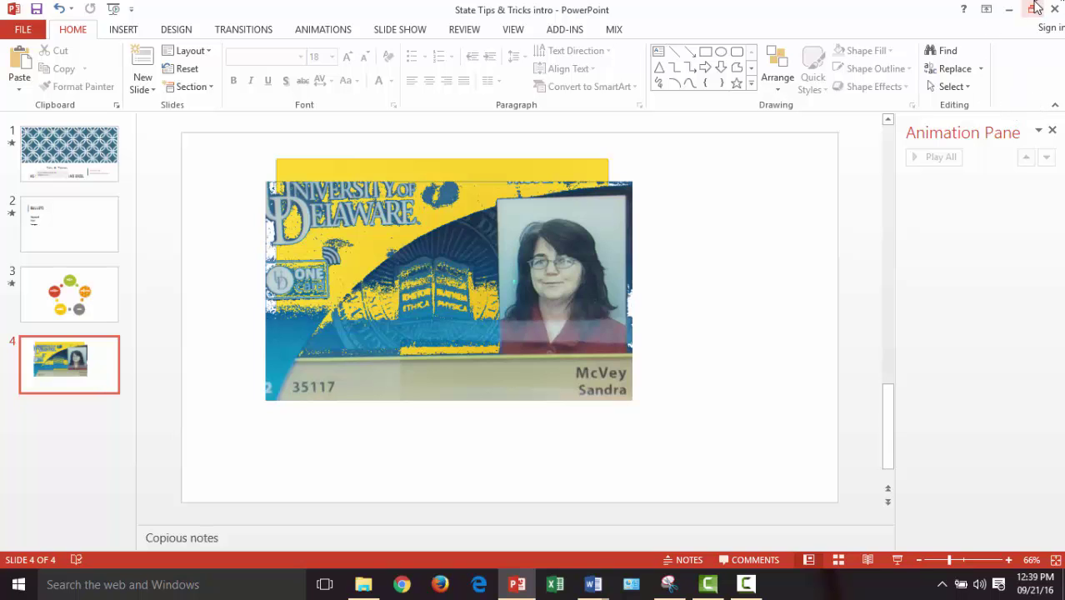
Step: Minimize PowerPoint and Word, and open the state sample workbook from the excel folder inside the state folder
click(1008, 9)
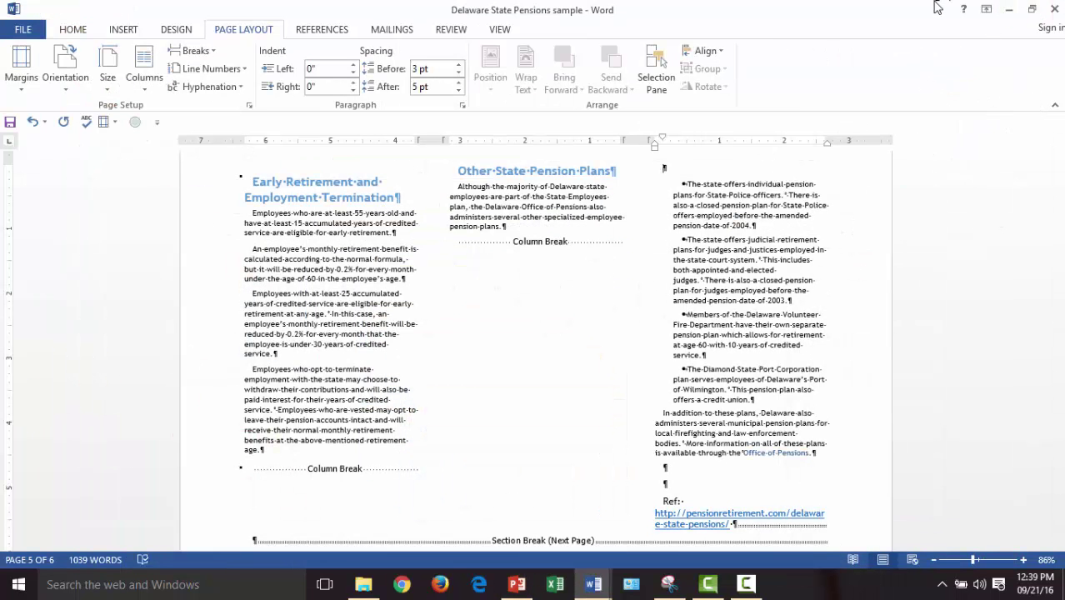
click(1008, 10)
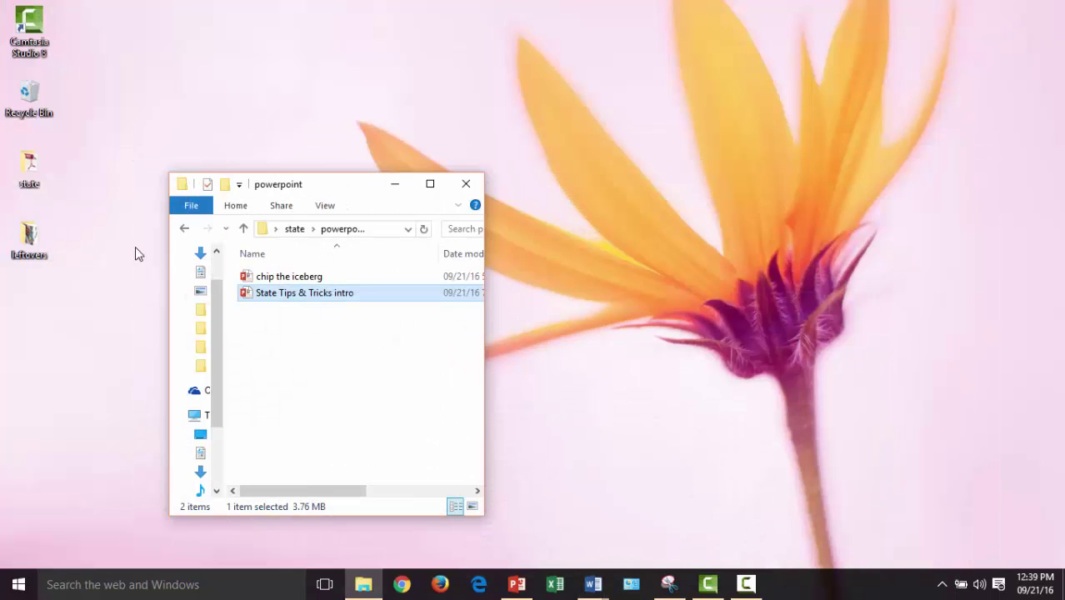
click(290, 230)
click(283, 278)
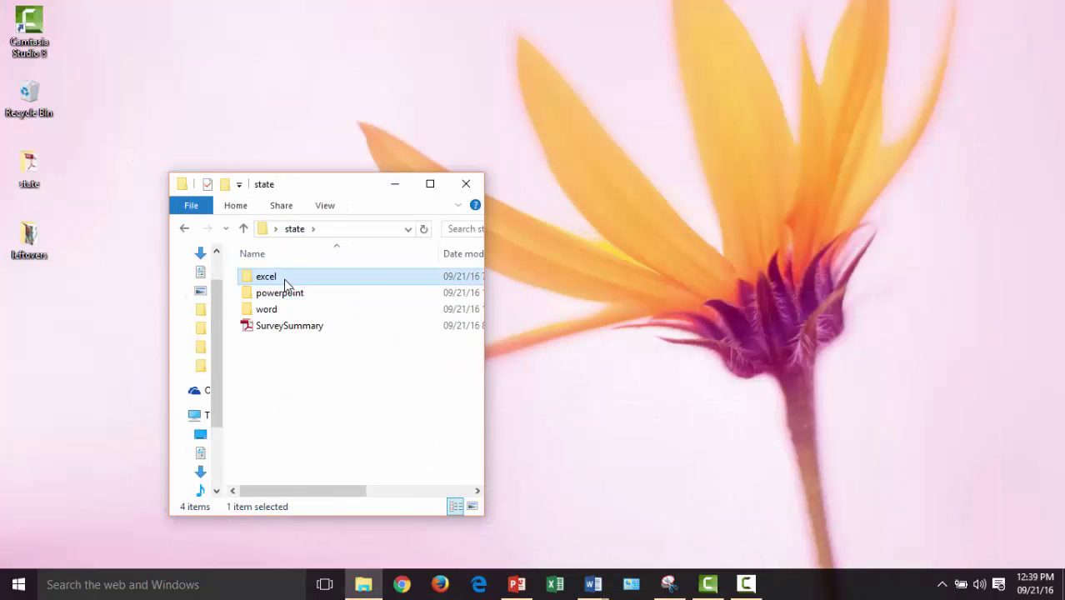
double_click(283, 278)
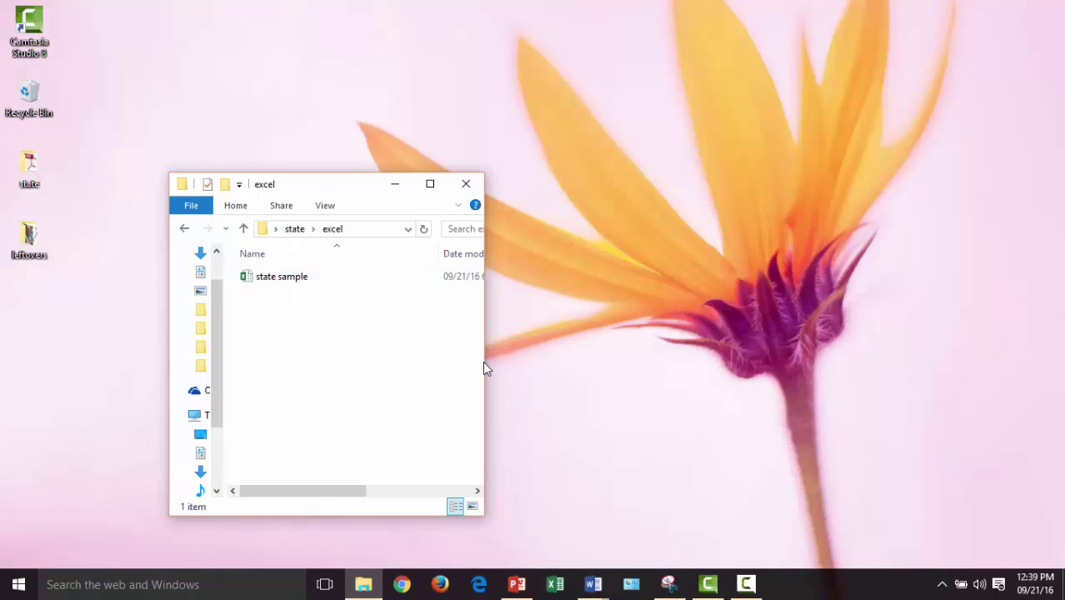
drag(487, 356, 747, 356)
double_click(279, 280)
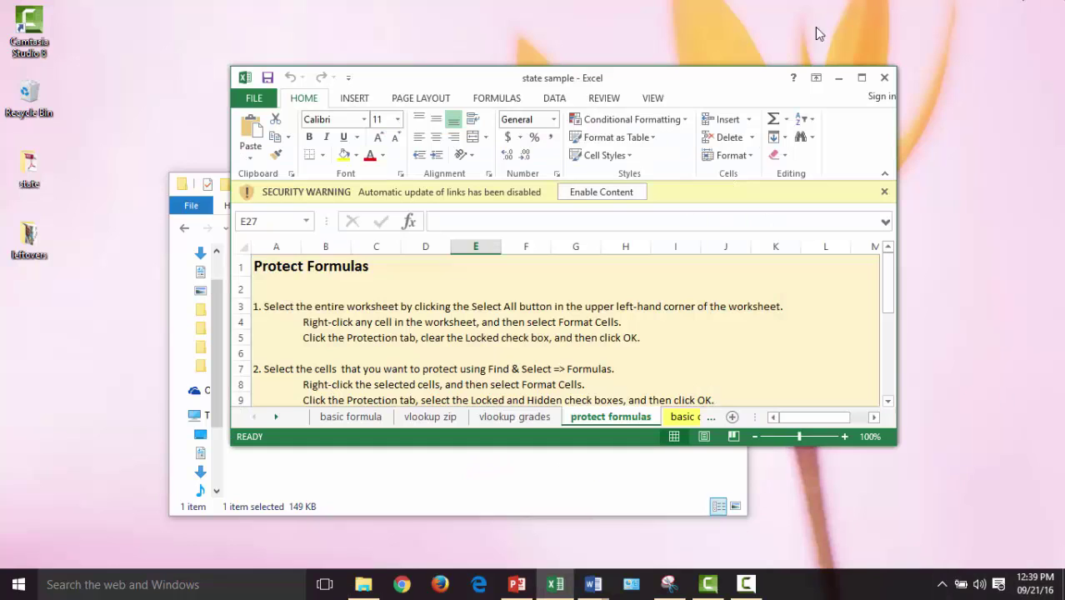
Step: Enable the workbook's content, continue without updating the links, and maximize the Excel window
click(626, 193)
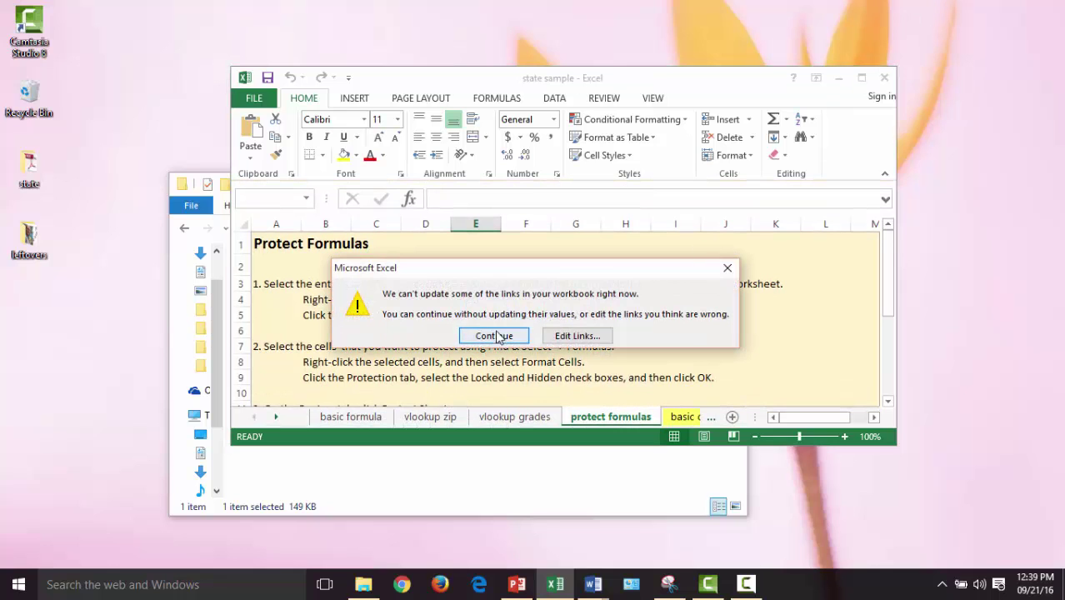
click(499, 340)
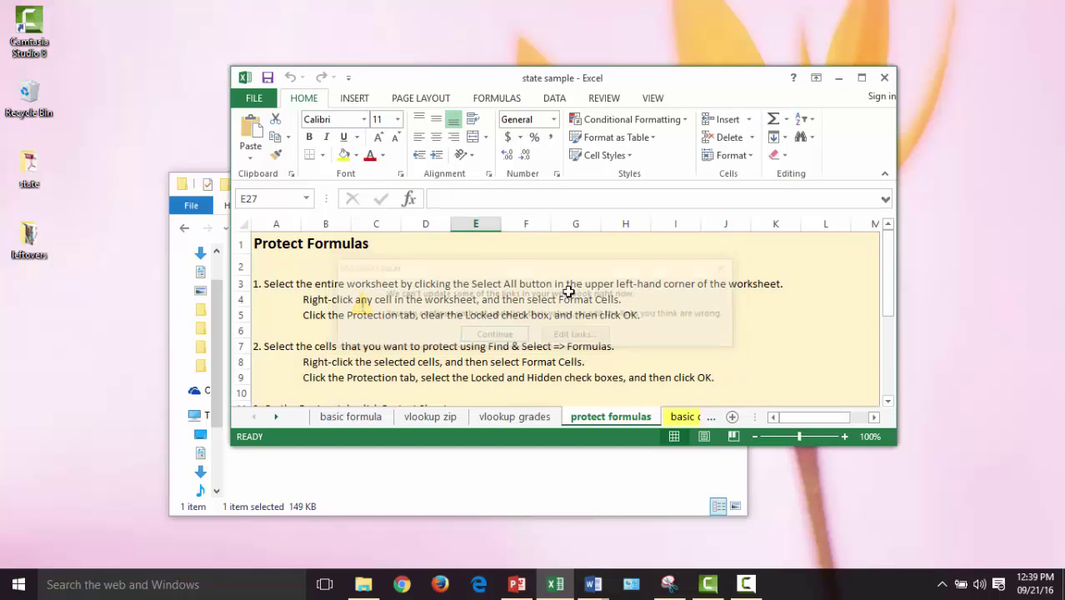
click(862, 77)
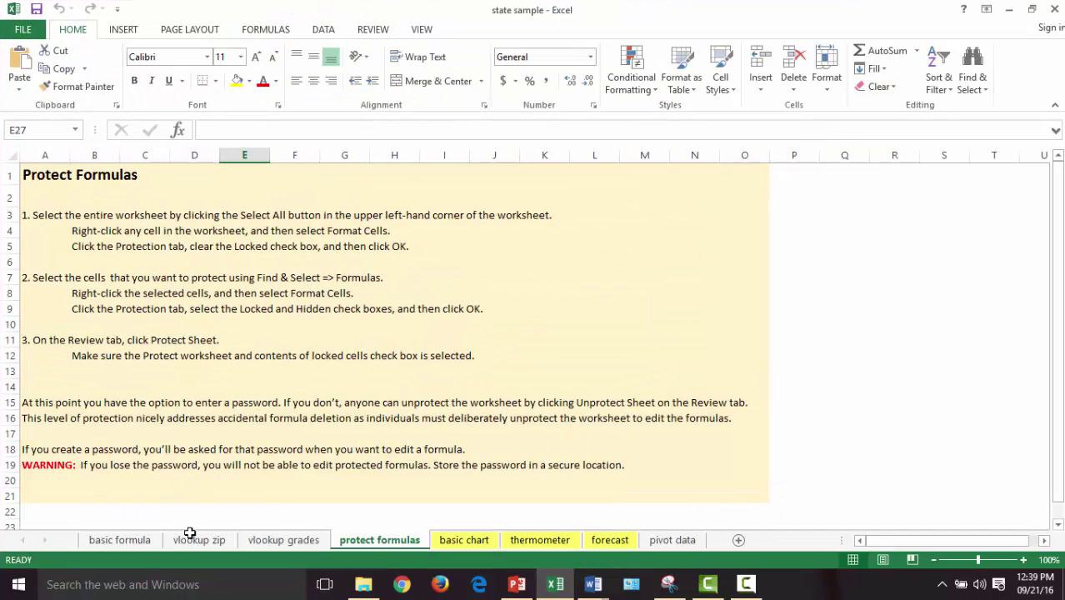
Step: Show the basic formula worksheet enlarged to 142%
click(106, 543)
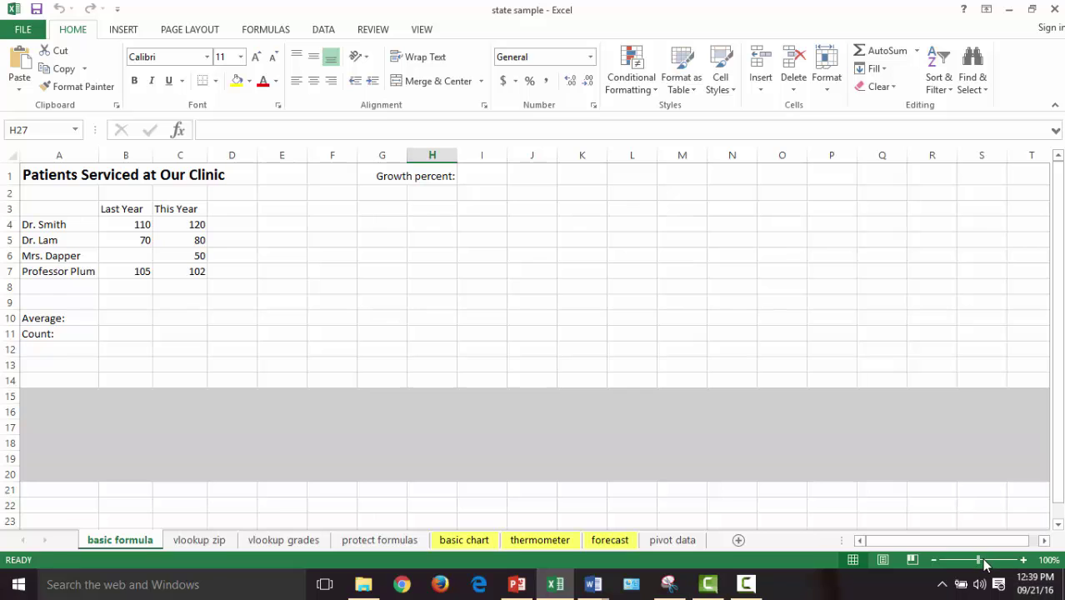
click(983, 561)
scroll(1056, 304, up, 1)
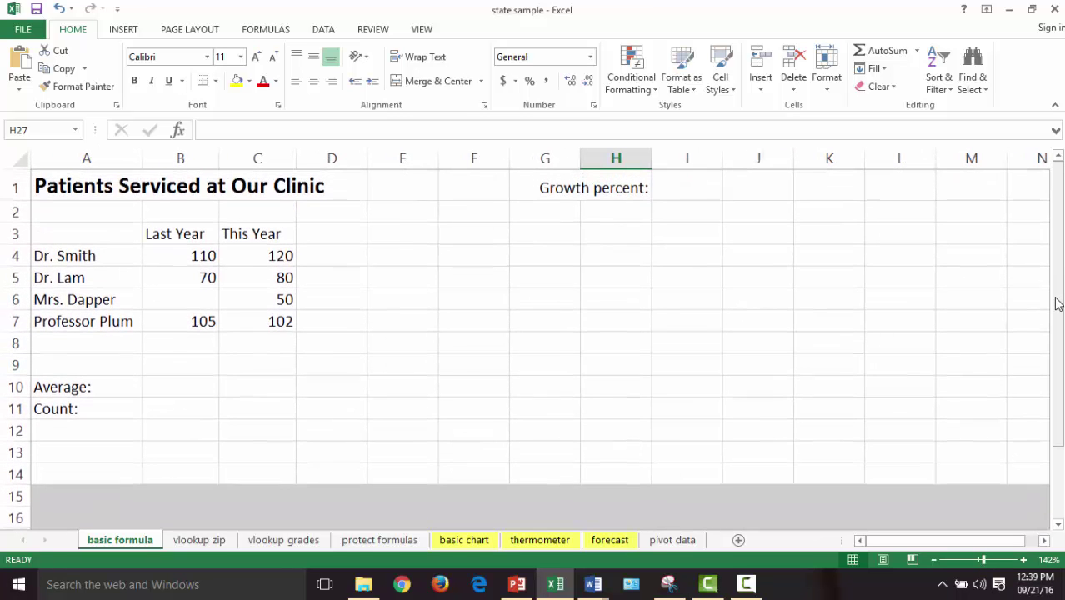
Step: Try an AutoSum of B4:C4 in cell D4, check its formula and clear the cell
click(348, 258)
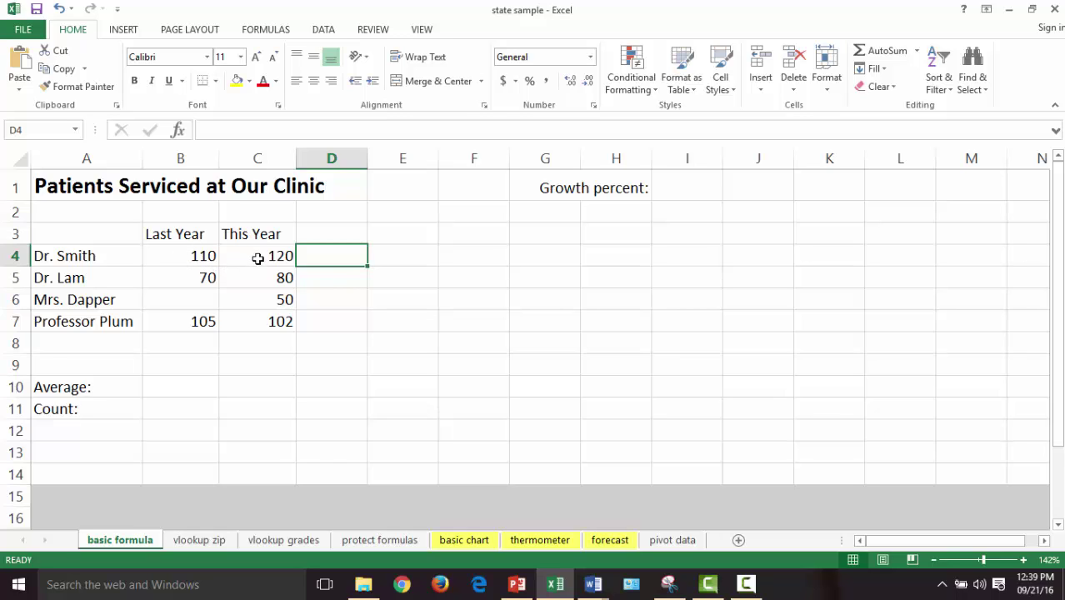
click(885, 50)
key(Return)
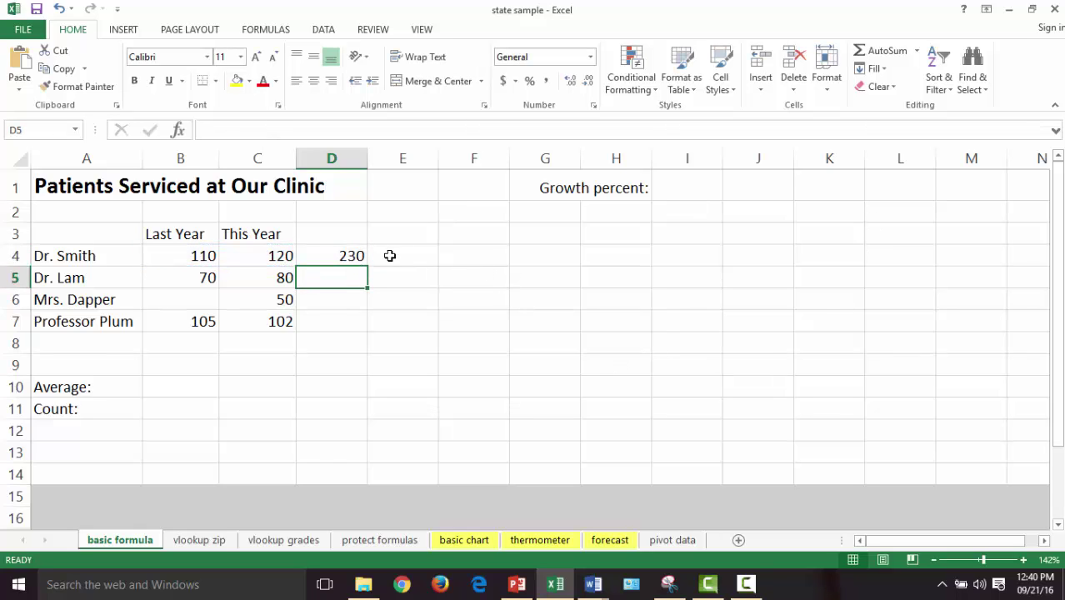
click(353, 256)
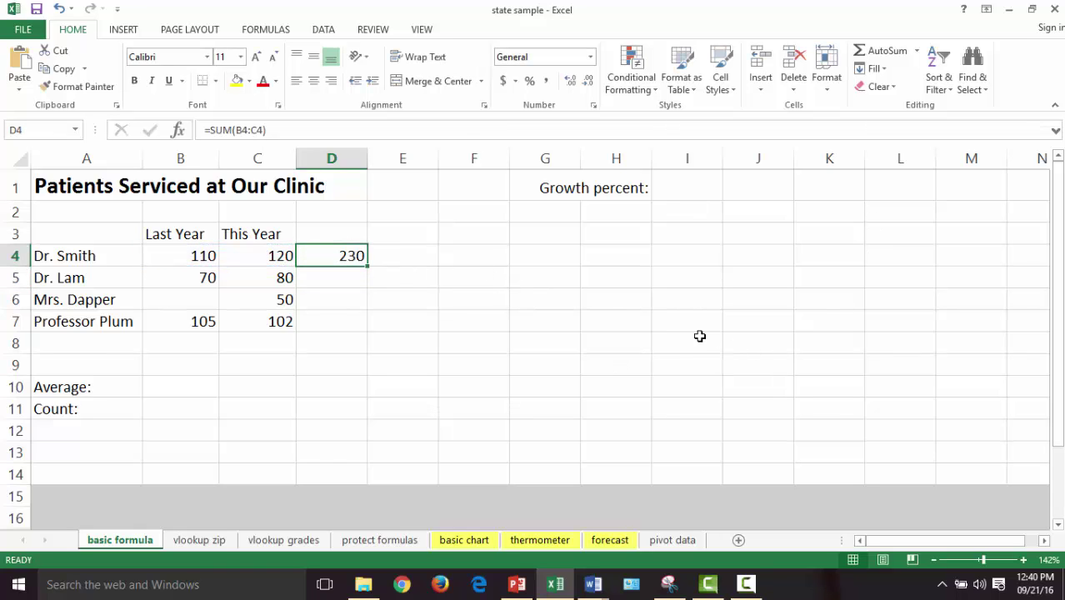
key(Delete)
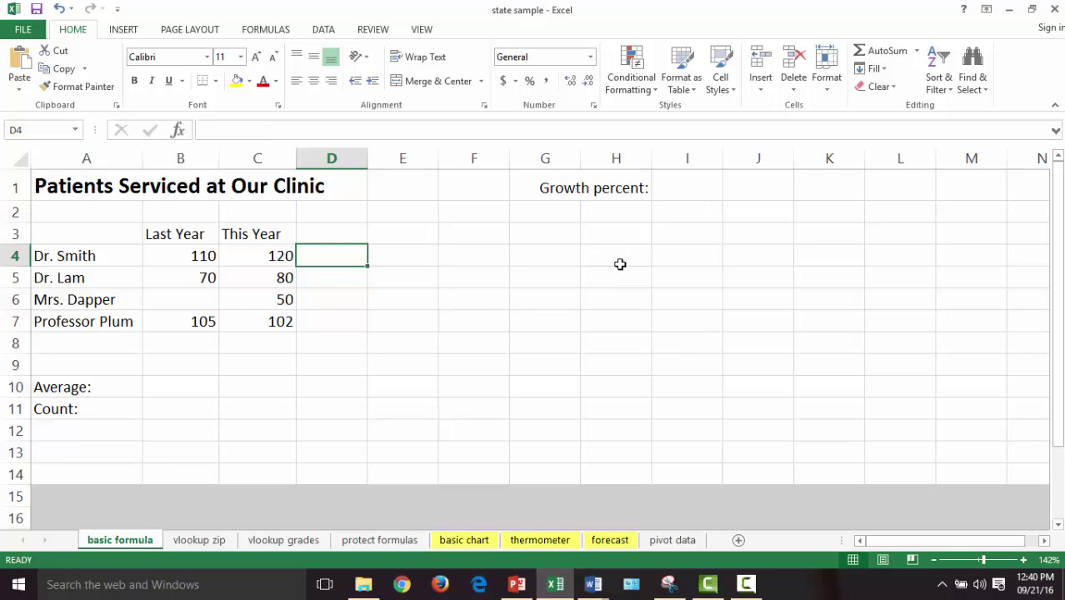
click(512, 306)
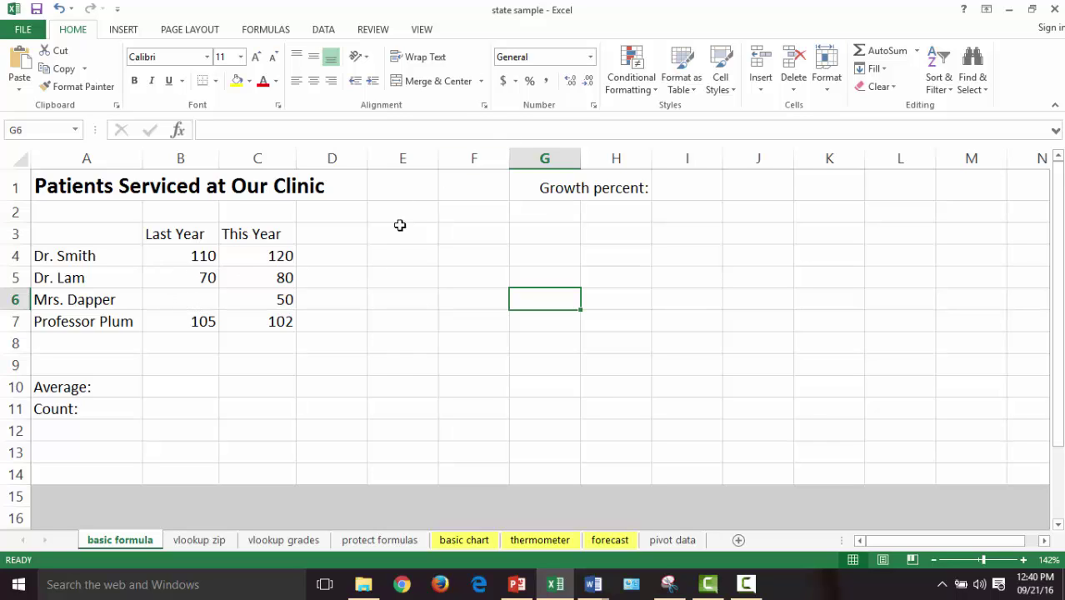
Step: Select the contiguous range B4:B7, and practise a nonadjacent selection of cells B4, B7 and C5
click(193, 256)
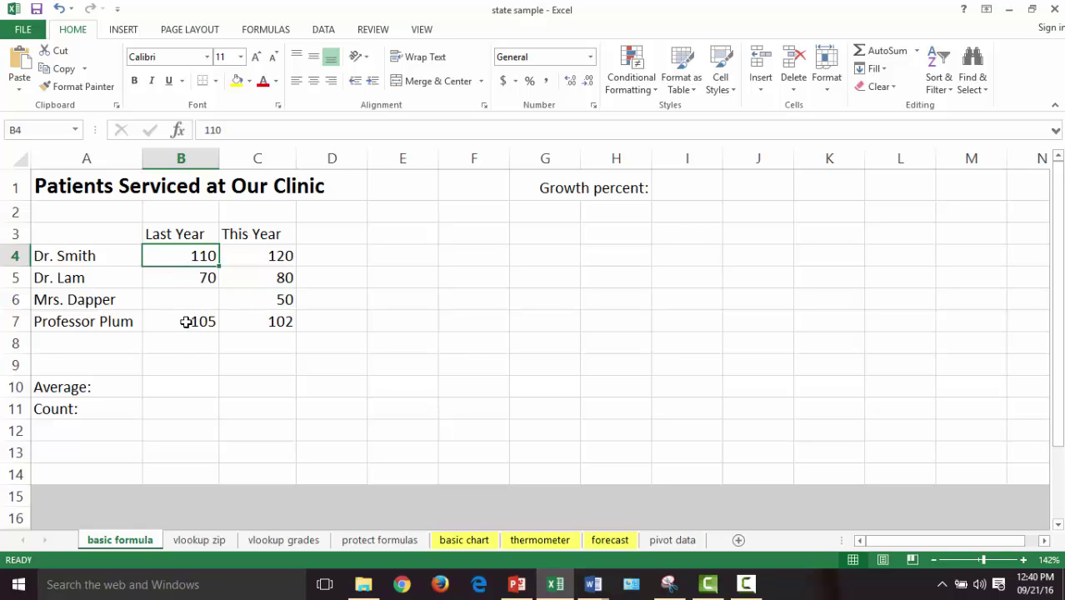
shift+click(186, 322)
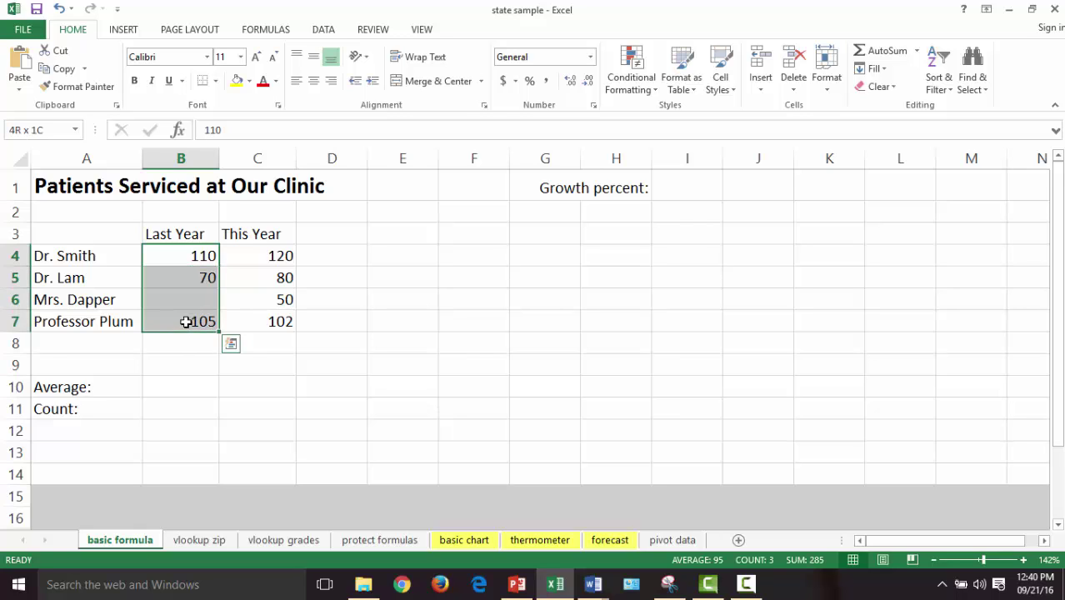
click(212, 255)
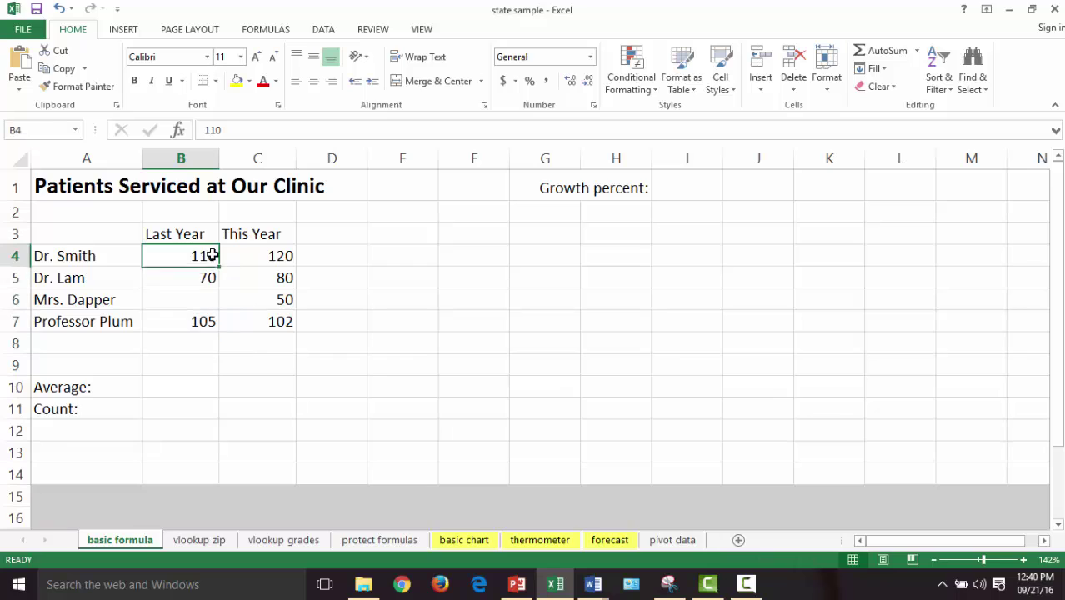
ctrl+click(188, 320)
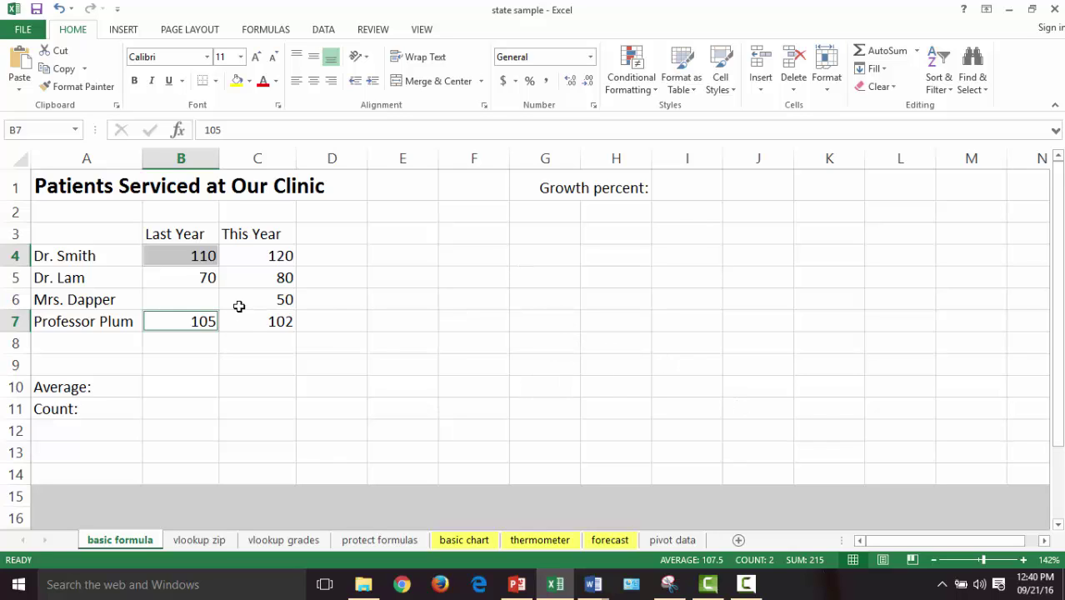
ctrl+click(259, 278)
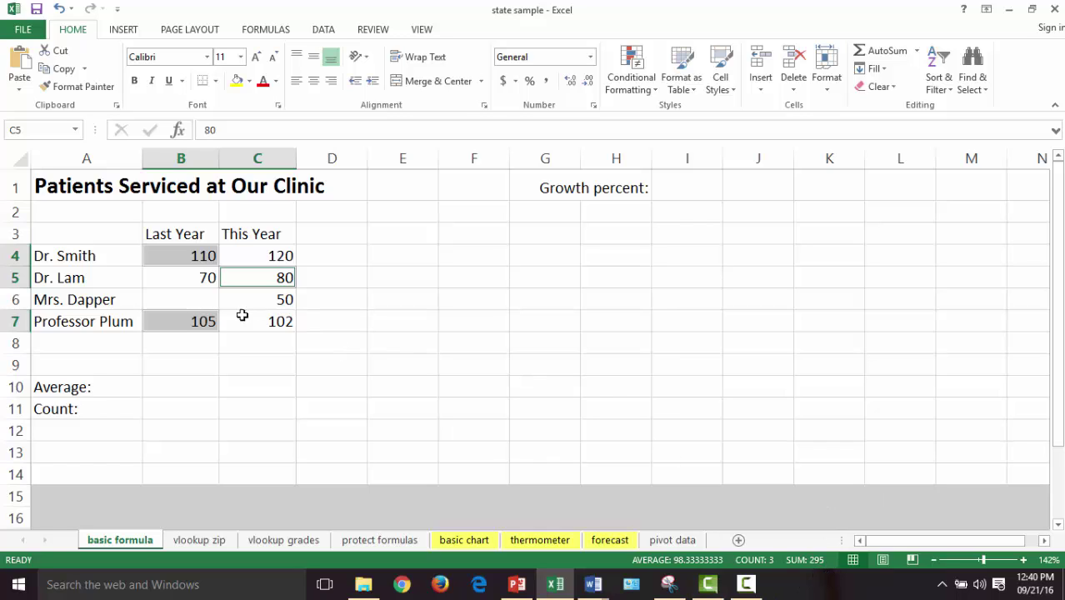
ctrl+click(191, 317)
Step: Select the nonadjacent cells B4, C7 and C4 together and examine their average, count and sum
click(194, 317)
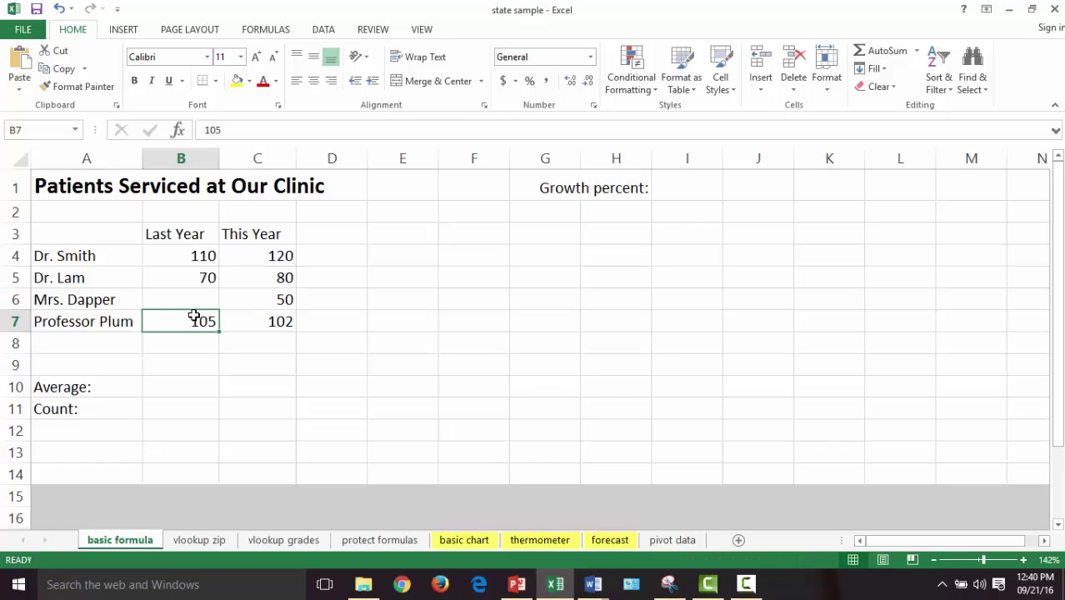
click(198, 260)
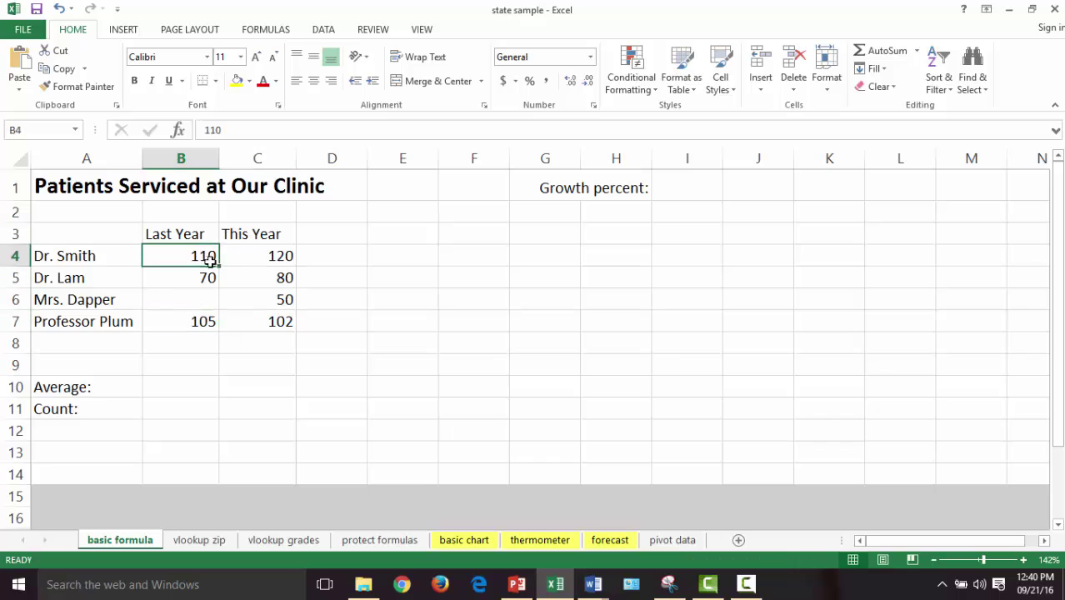
ctrl+click(278, 327)
ctrl+click(278, 259)
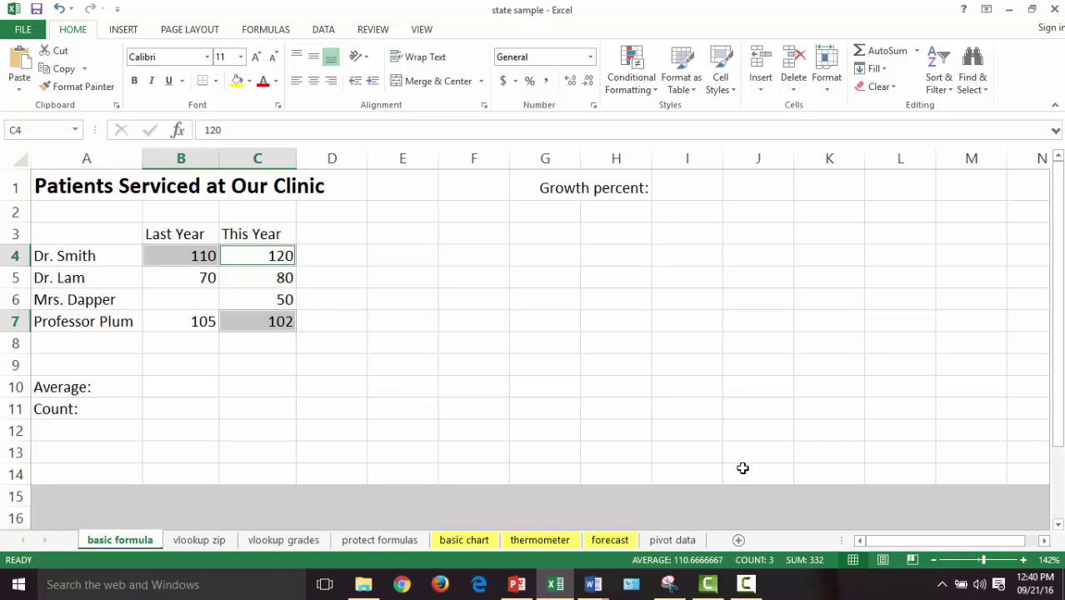
click(535, 388)
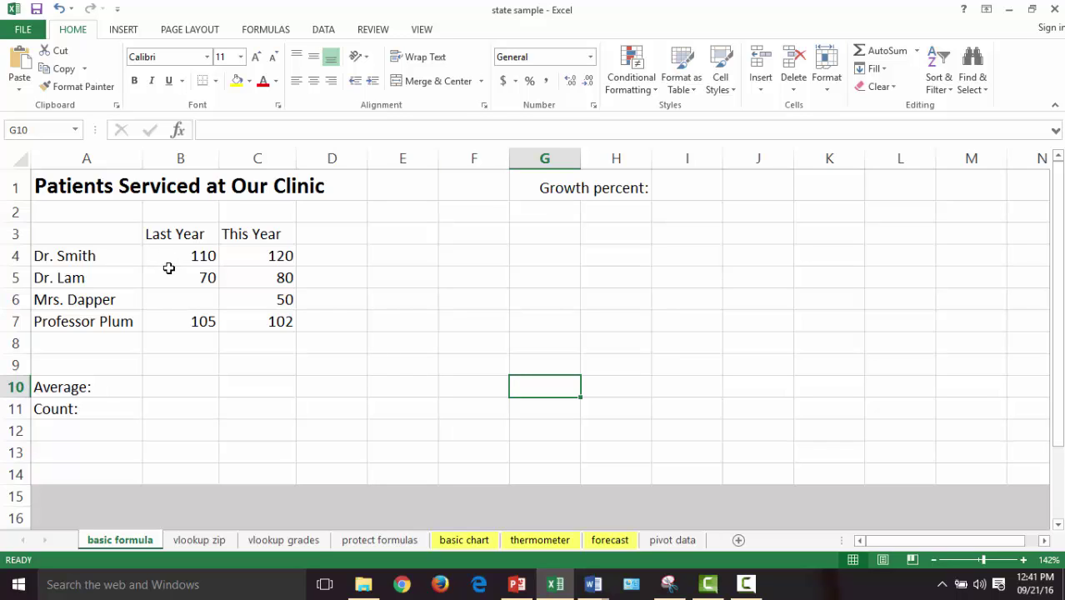
Step: Fill in the row and column totals for the range B4:D8 with AutoSum, and undo them
mouse_move(163, 256)
mouse_down()
mouse_move(298, 271)
mouse_move(345, 302)
mouse_move(326, 354)
mouse_move(332, 341)
mouse_up()
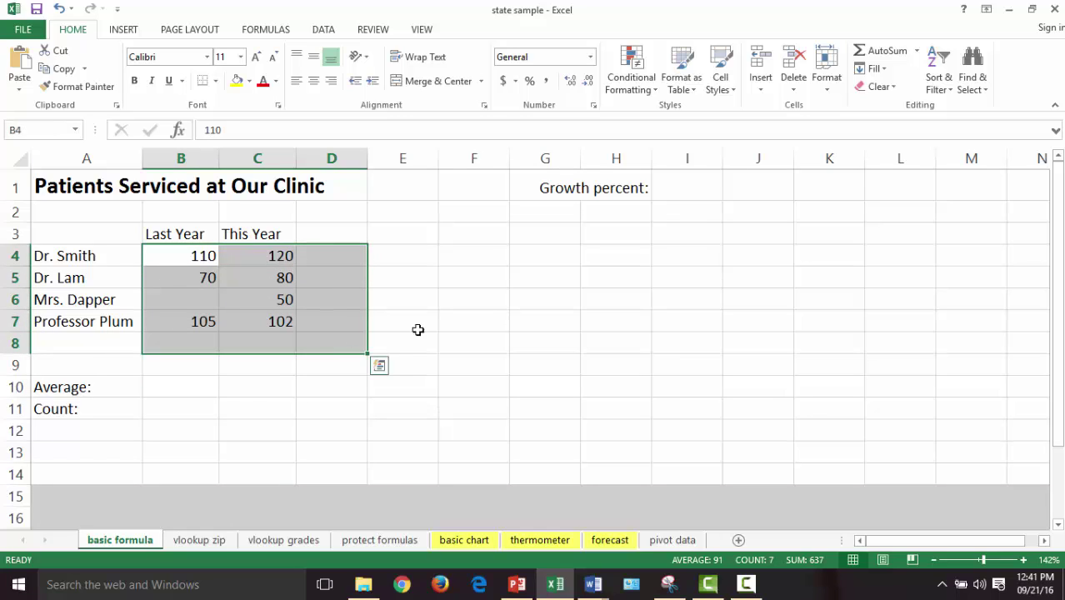
click(888, 55)
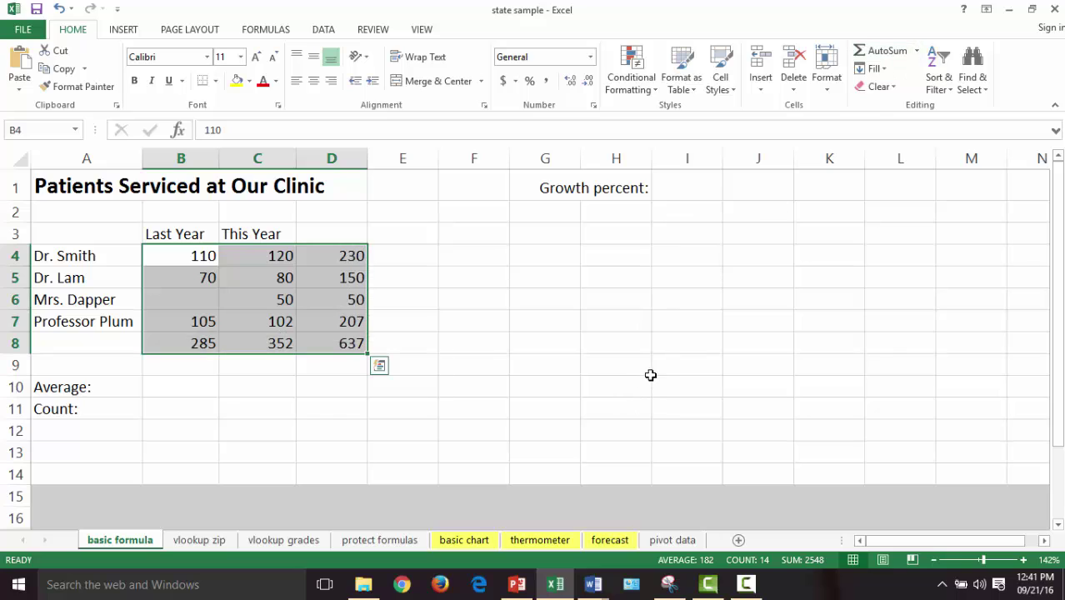
click(540, 364)
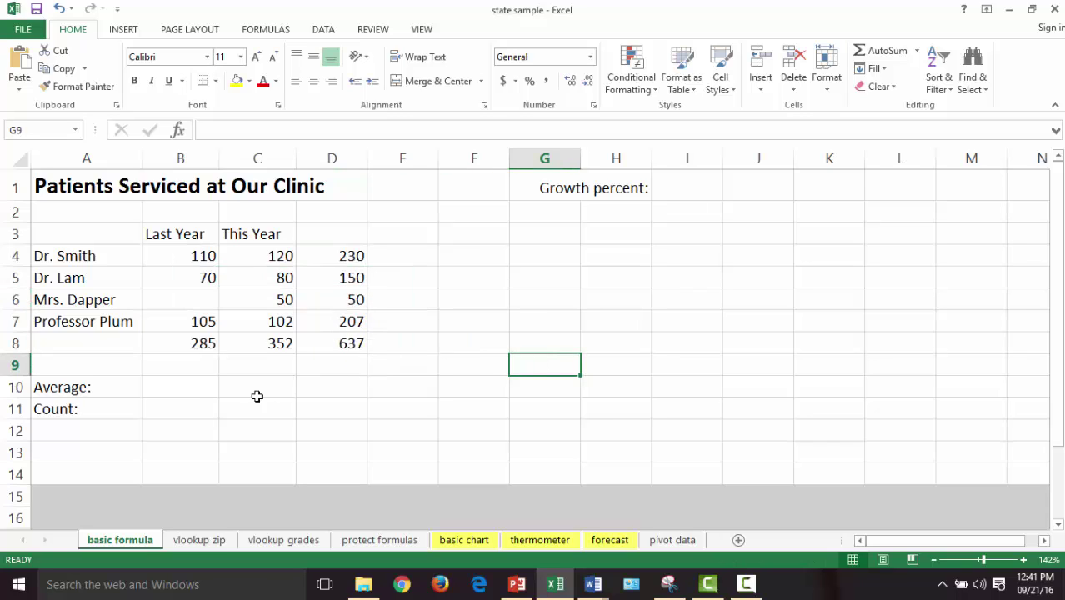
click(193, 389)
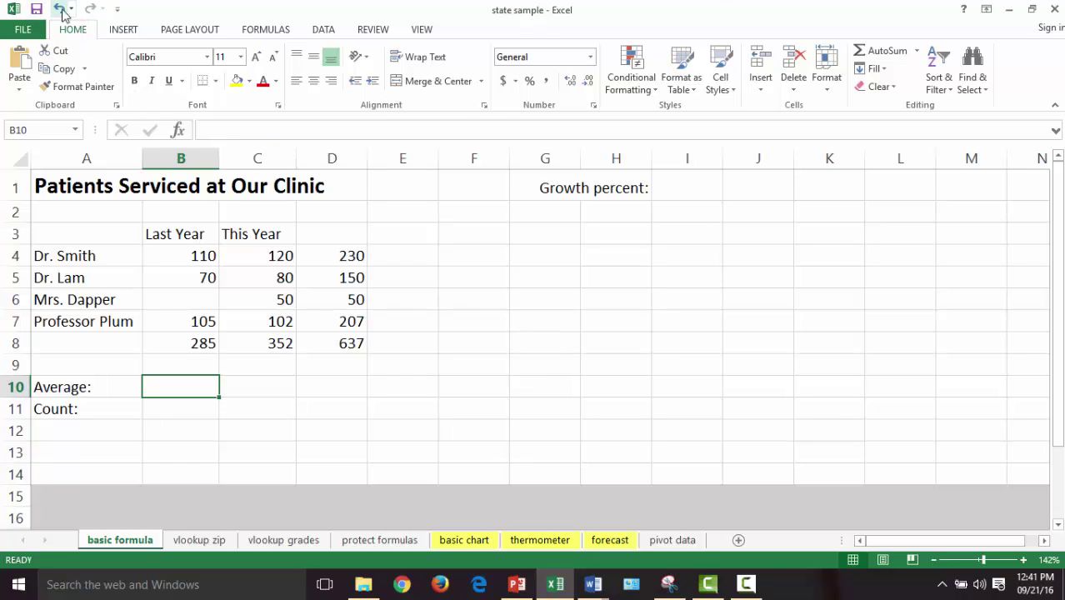
click(60, 9)
click(453, 367)
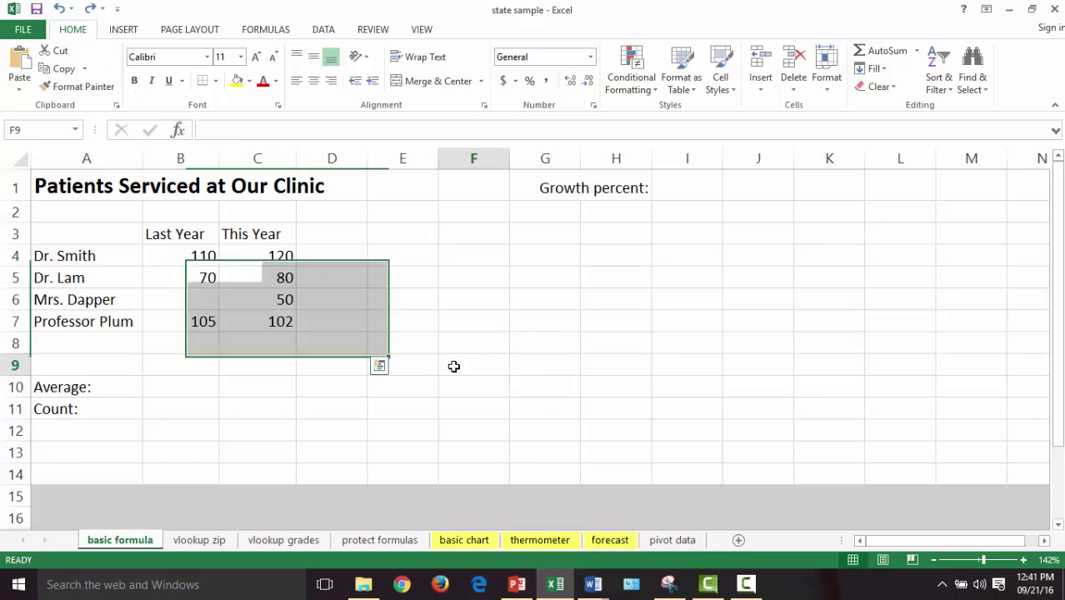
Step: Calculate the average of B4:B7 in cell B10 with the AutoSum Average function
click(180, 389)
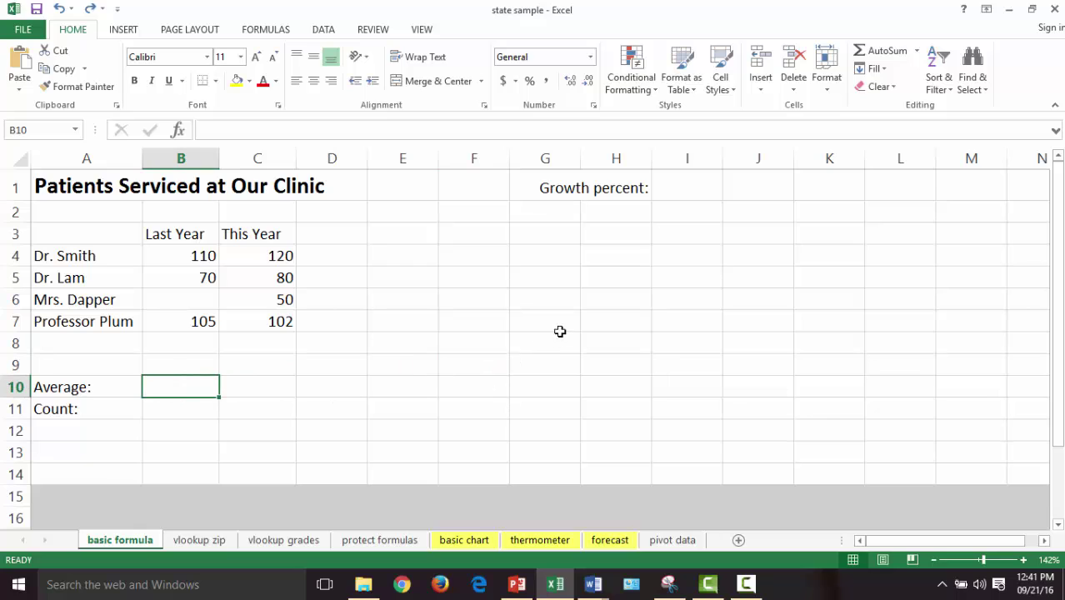
click(188, 407)
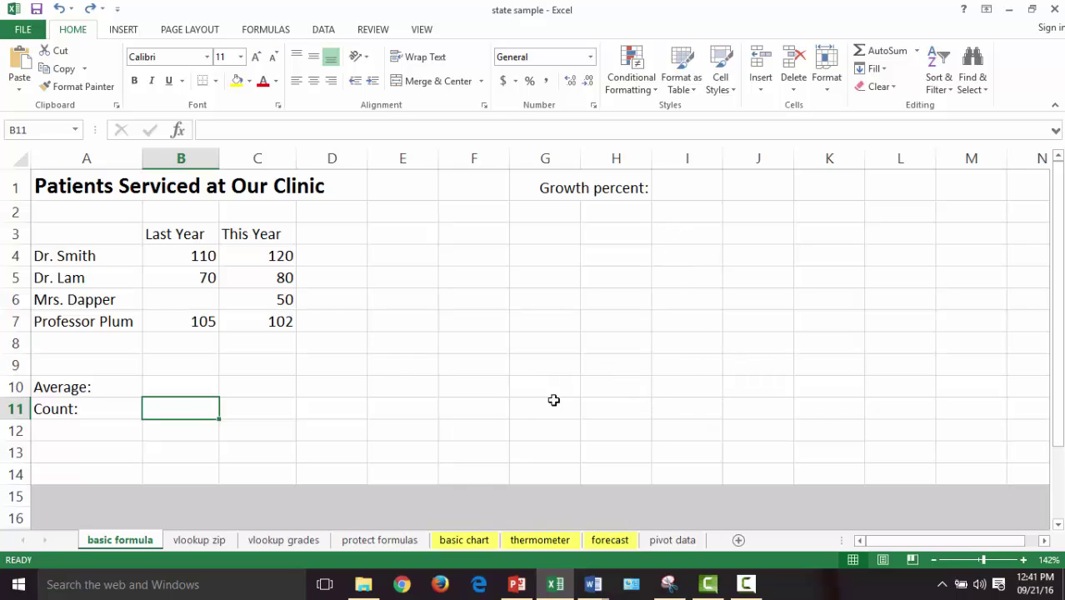
click(178, 387)
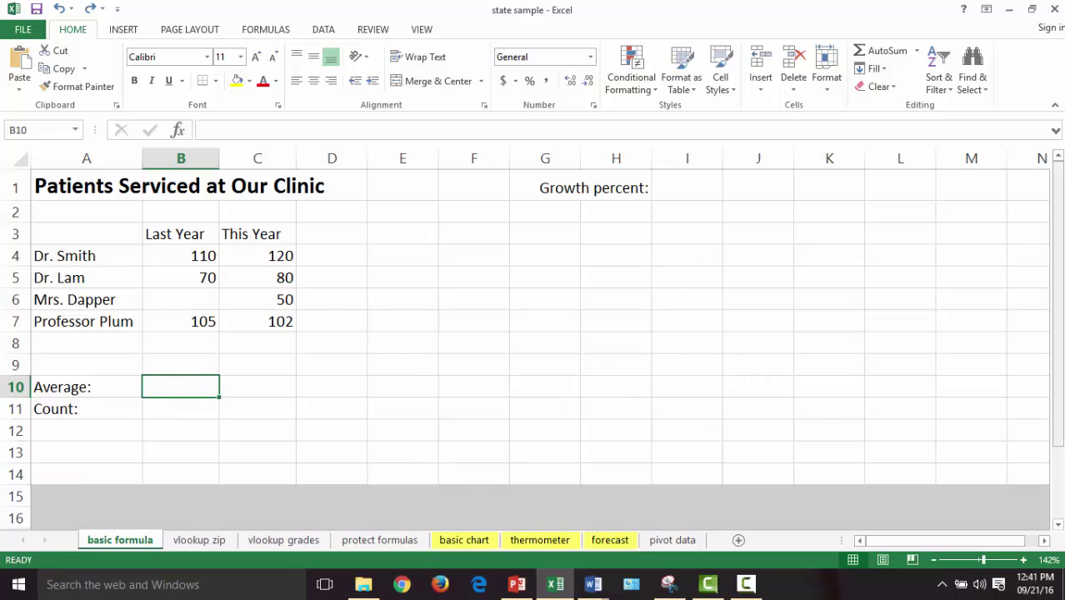
click(917, 52)
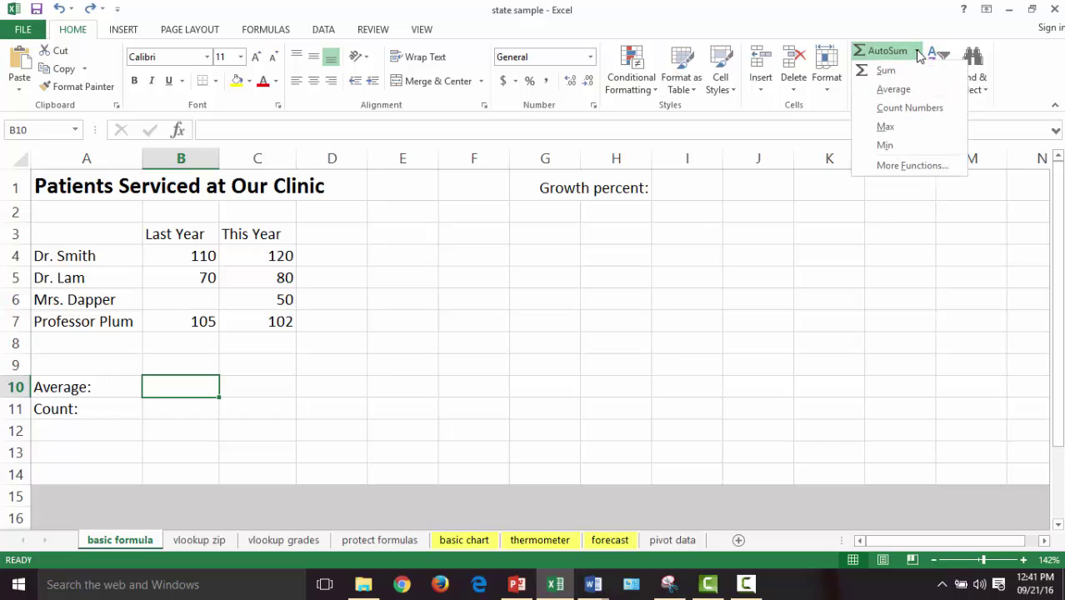
click(893, 89)
click(189, 262)
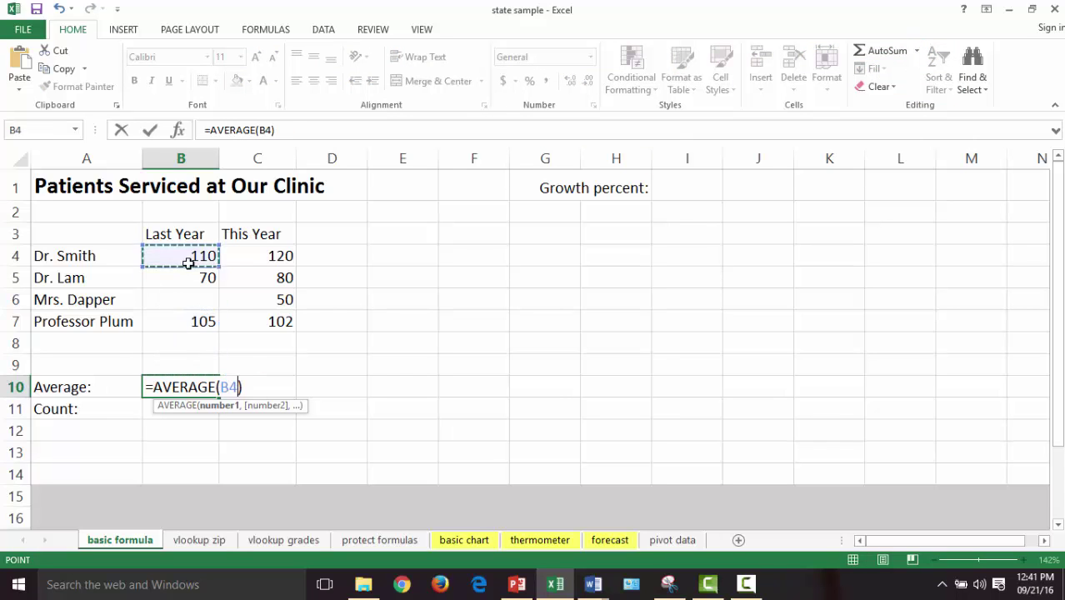
drag(189, 263, 176, 323)
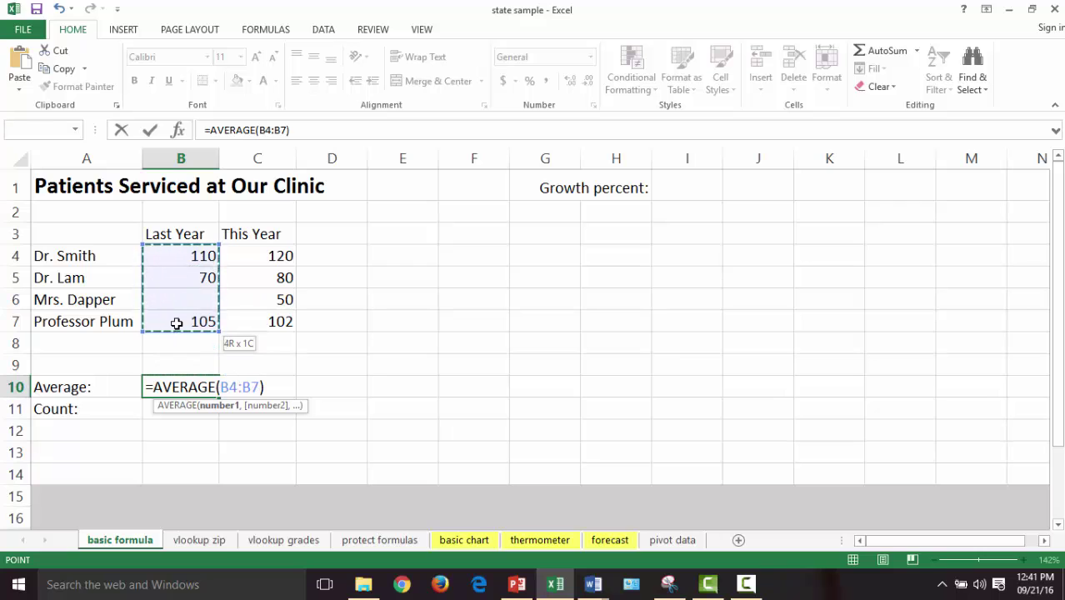
drag(176, 324, 177, 323)
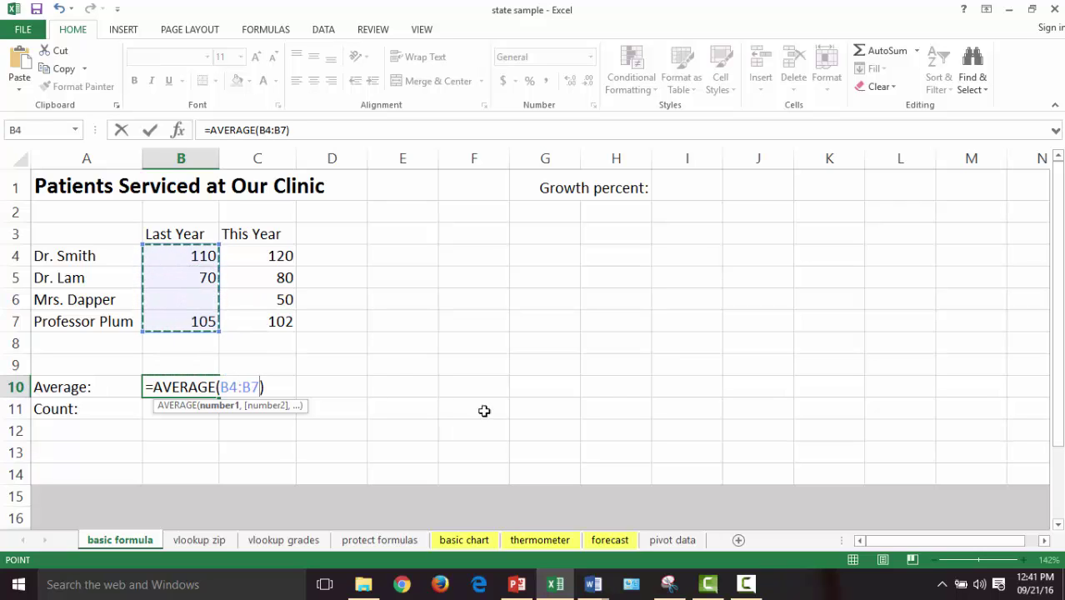
key(Return)
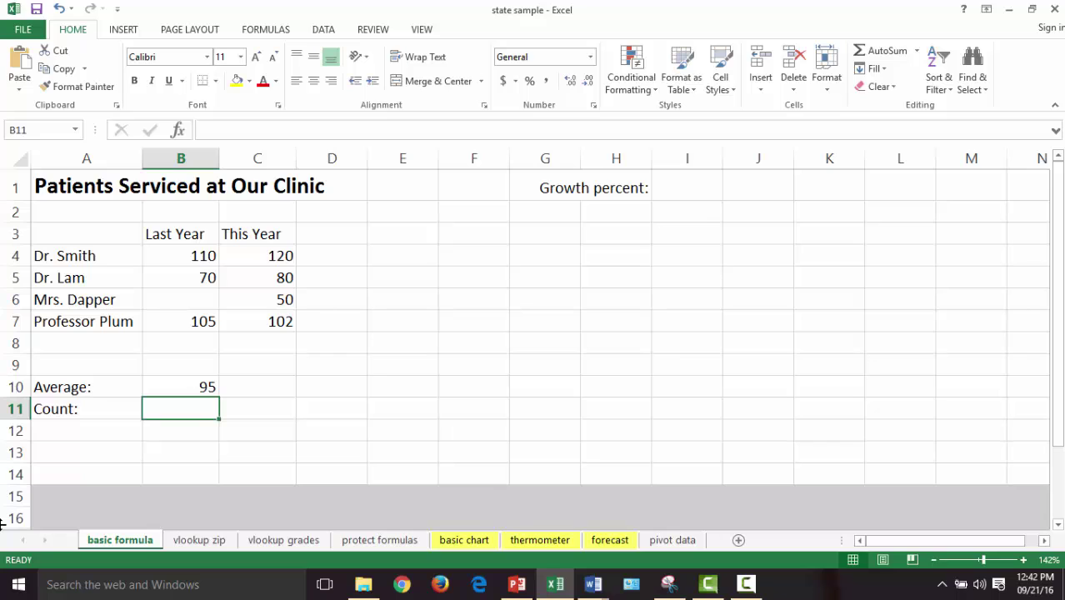
Step: Copy the average formula from cell B10 across to C10 and check the copied formula
click(191, 383)
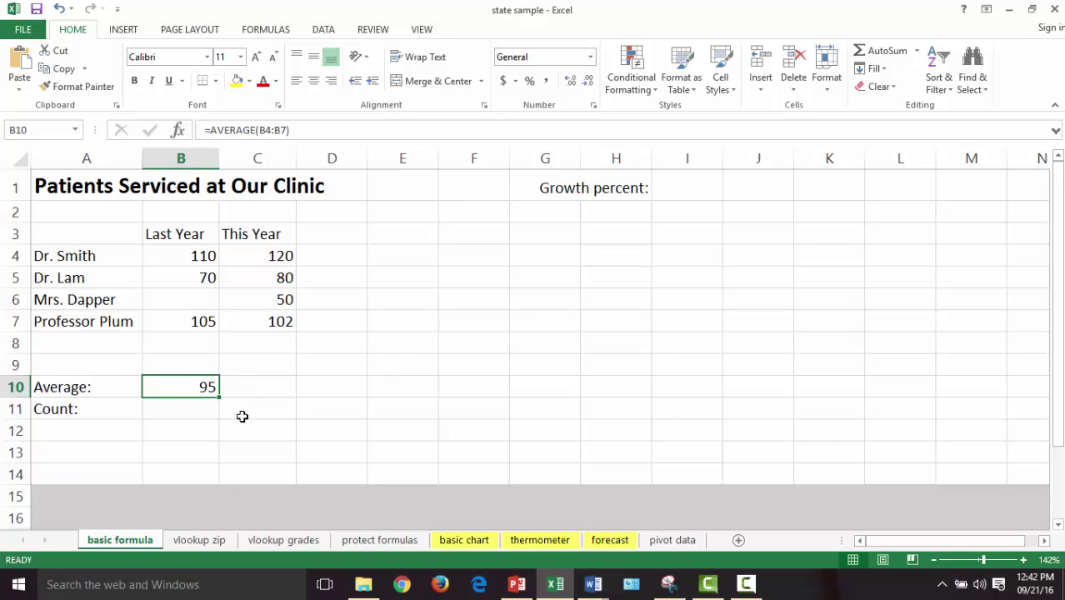
drag(223, 397, 273, 398)
click(277, 388)
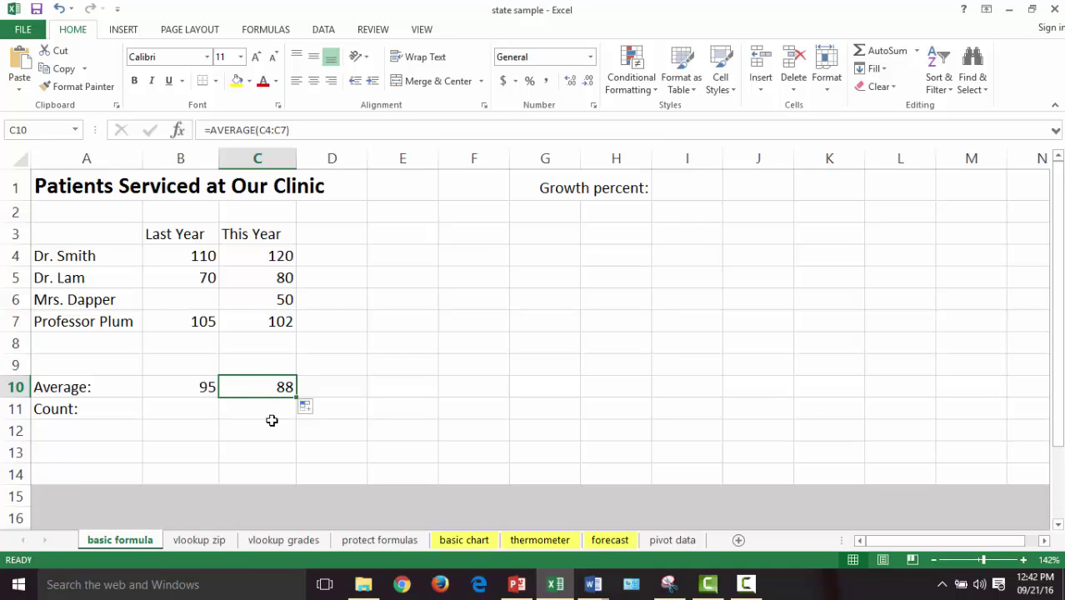
Step: Count the numbers in B4:B7 in cell B11 with the AutoSum Count Numbers function
click(172, 405)
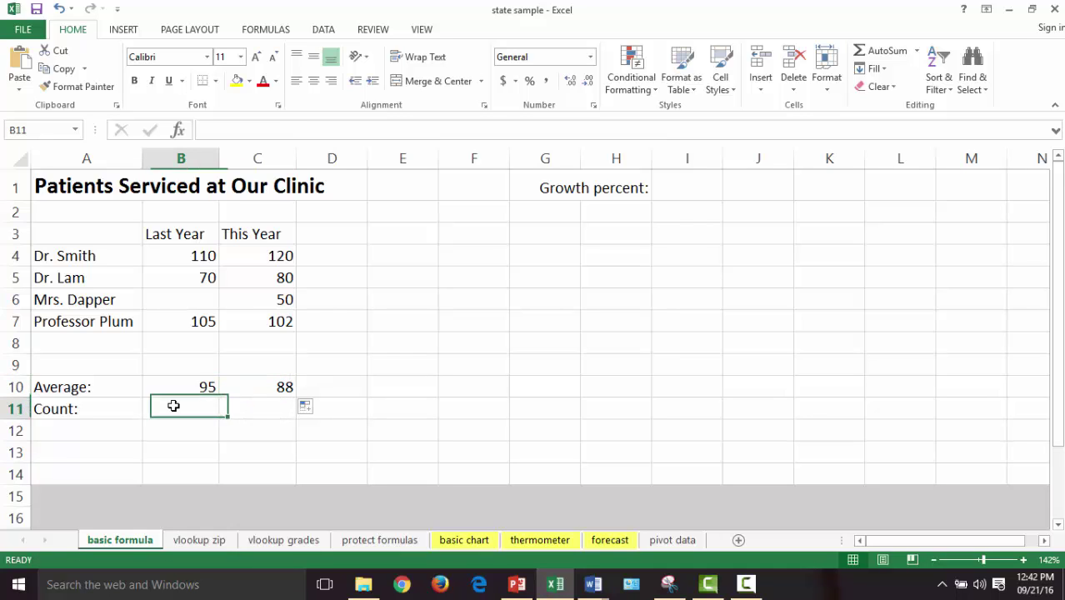
click(917, 50)
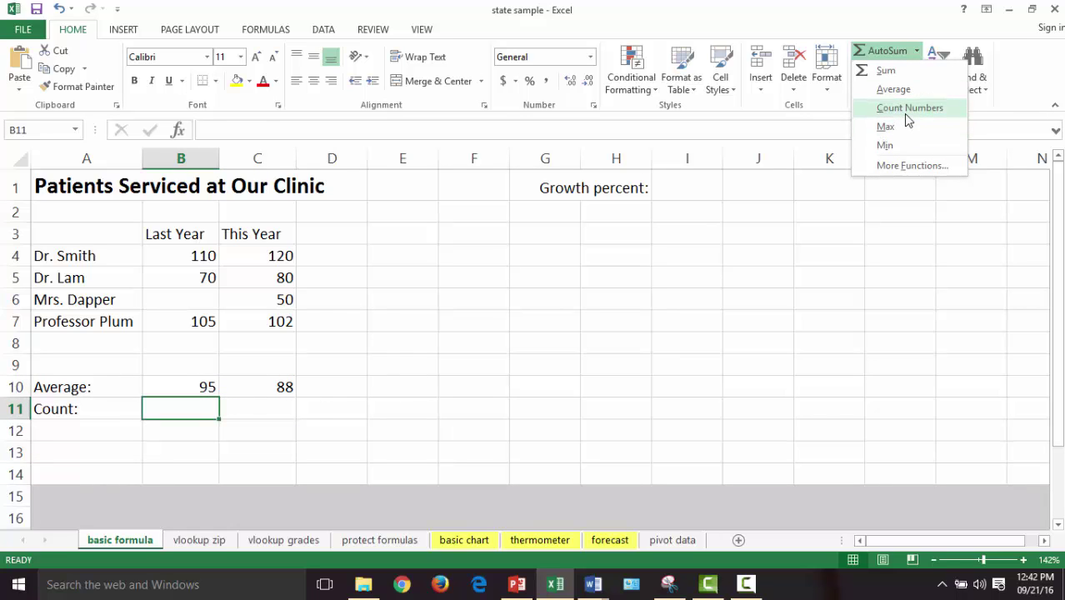
click(908, 108)
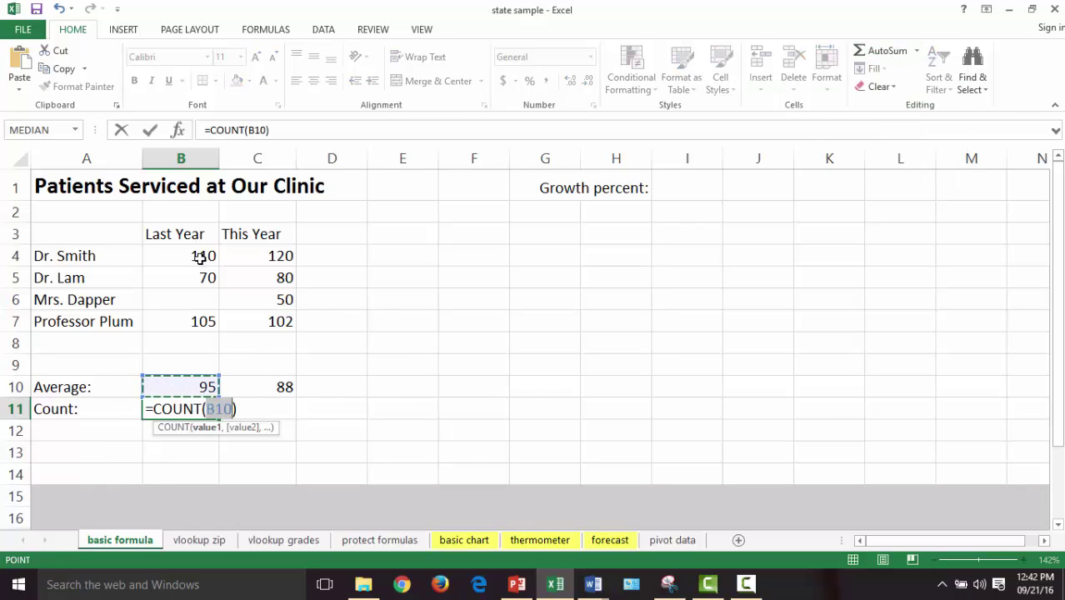
drag(192, 256, 190, 316)
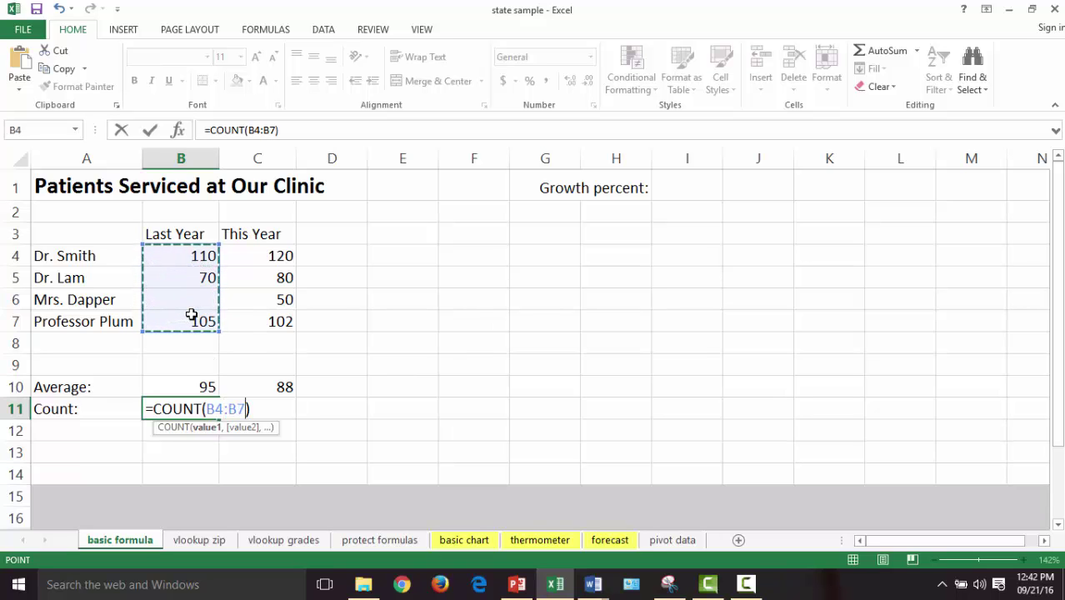
key(Return)
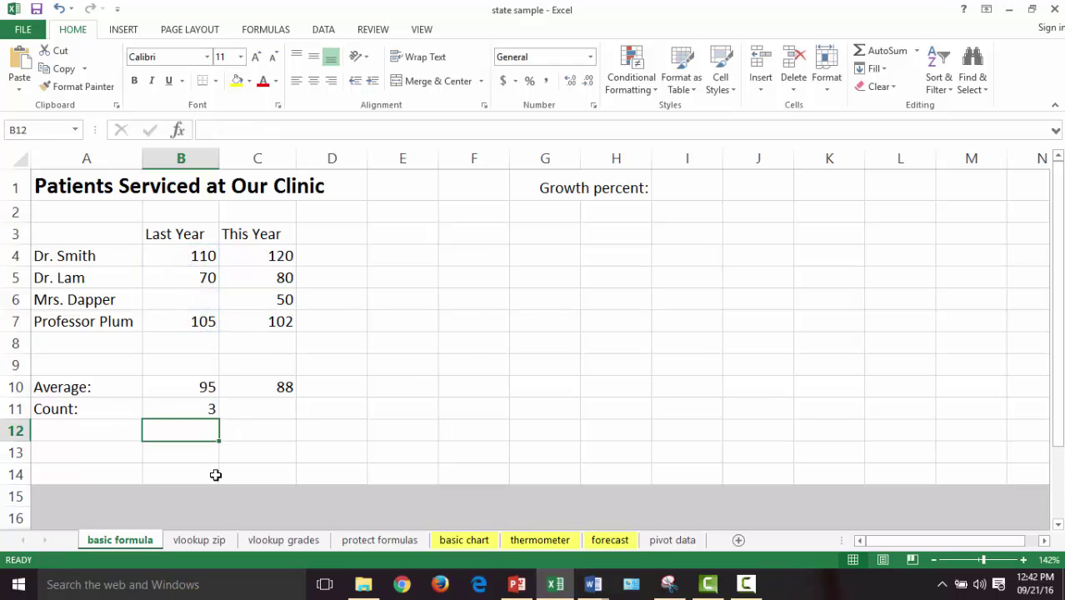
Step: Copy the count formula from cell B11 across to C11 and check the copied formula
click(202, 409)
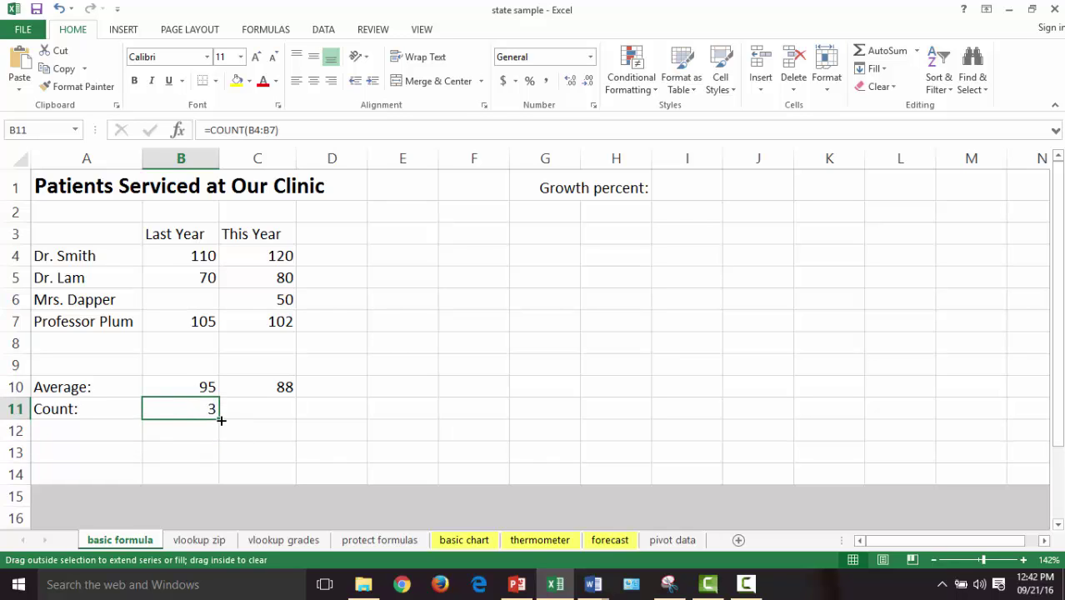
drag(220, 421, 275, 417)
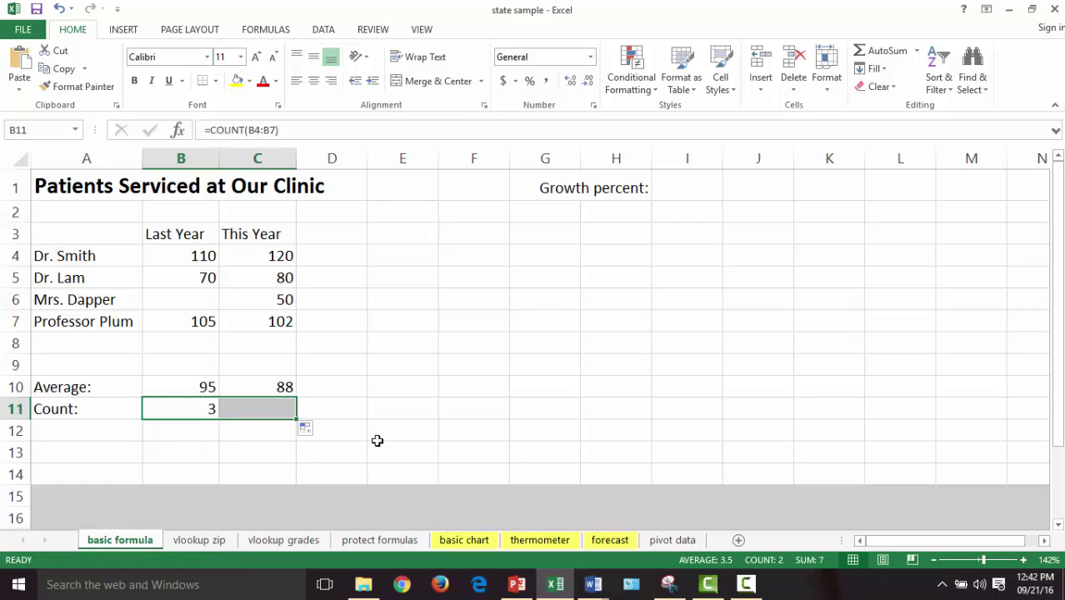
click(193, 406)
key(Right)
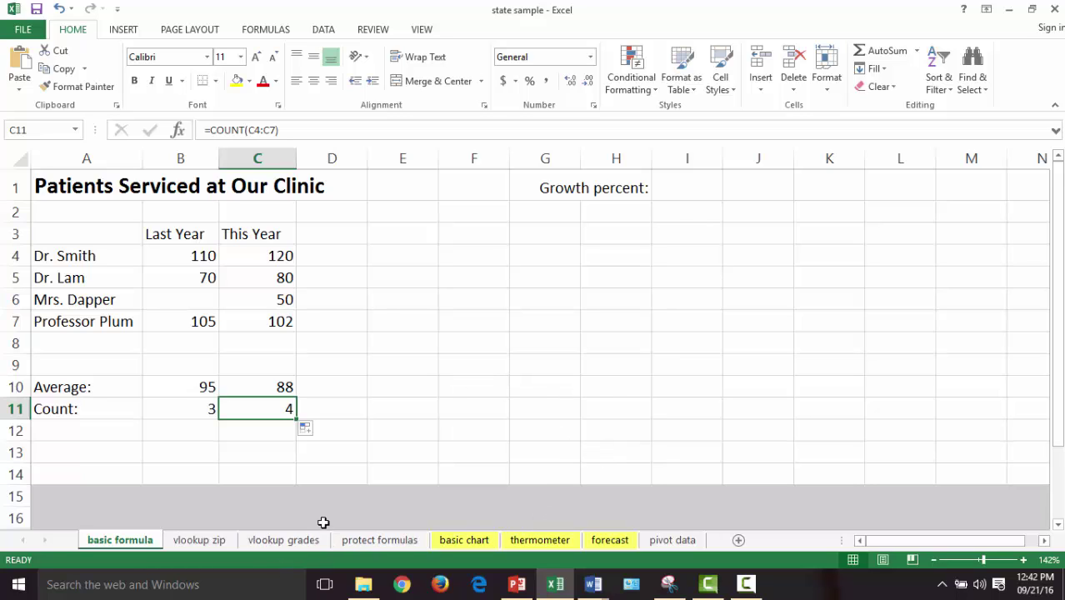
Step: Try the value 0 in cell B6 to test its effect on the average and count, and clear the cell
click(185, 301)
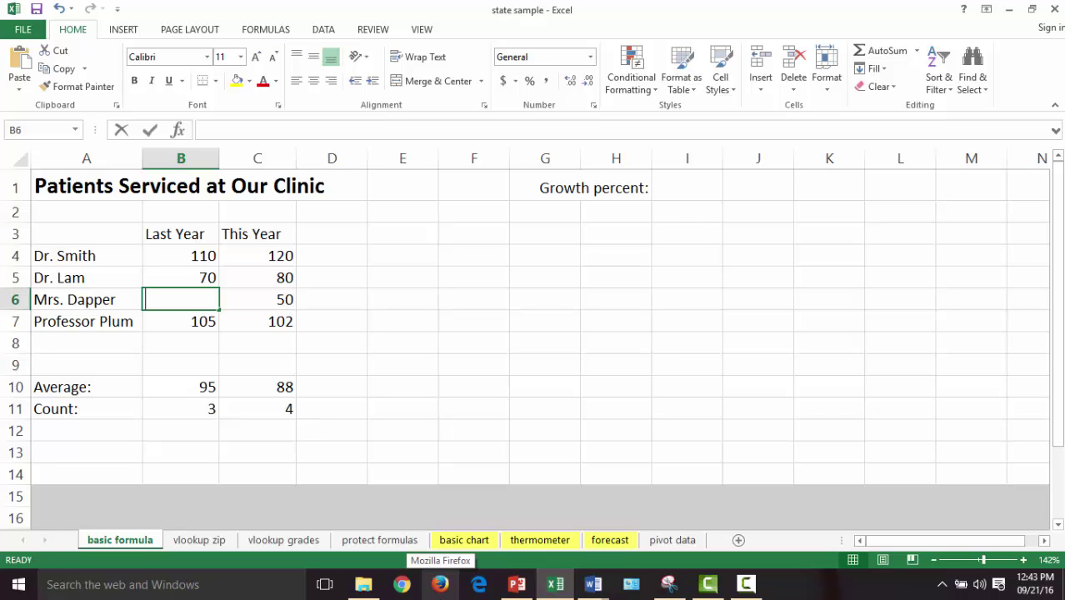
text(0)
key(ctrl+Return)
key(Return)
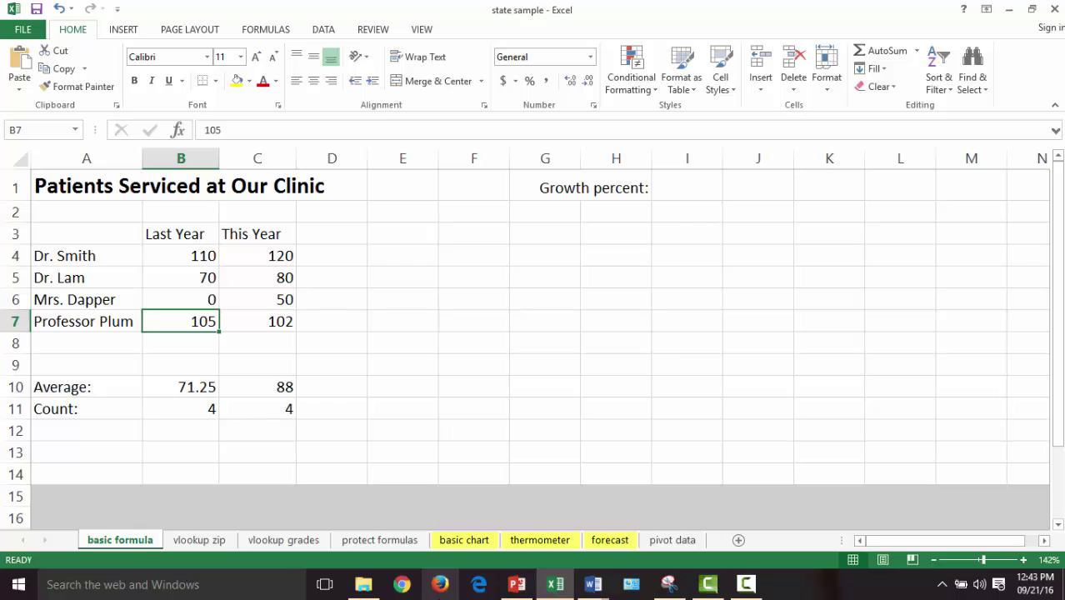
click(181, 299)
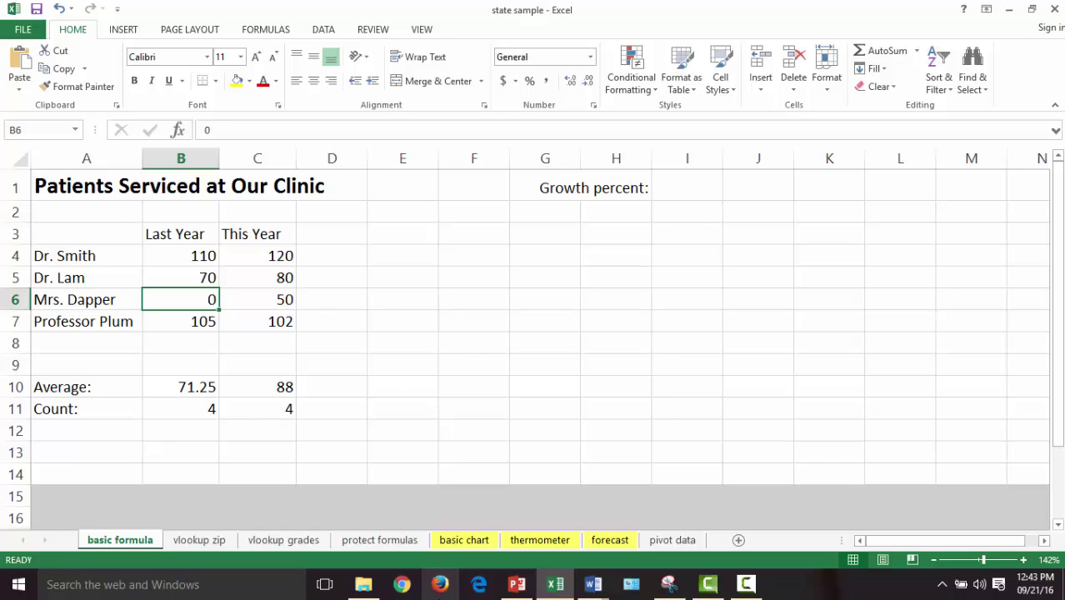
key(Delete)
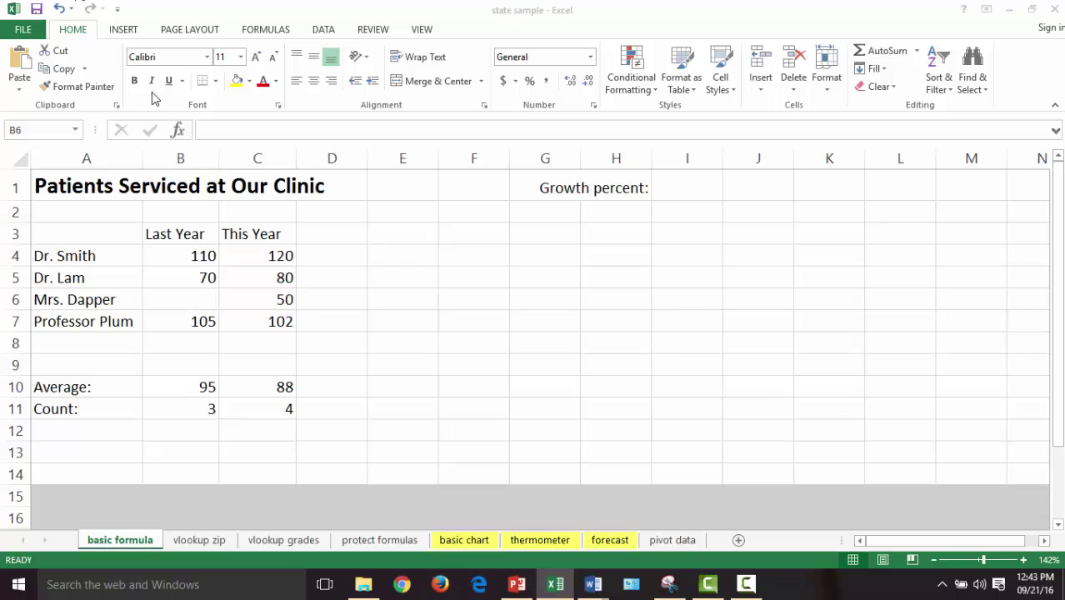
Step: Try the text "na" in cell B6 to test its effect on the average and count
click(197, 303)
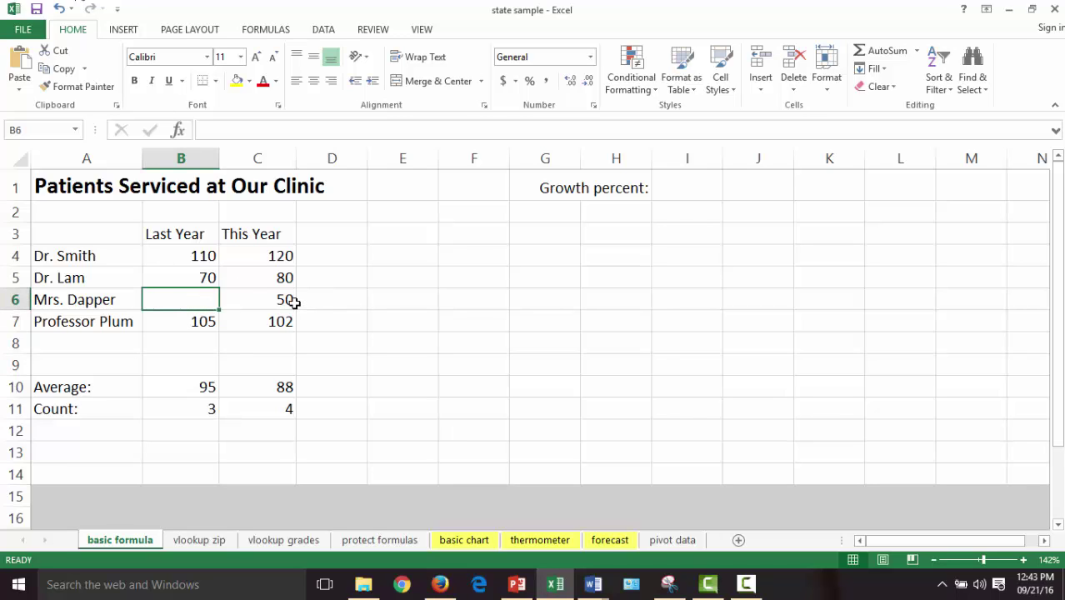
text(na)
key(Return)
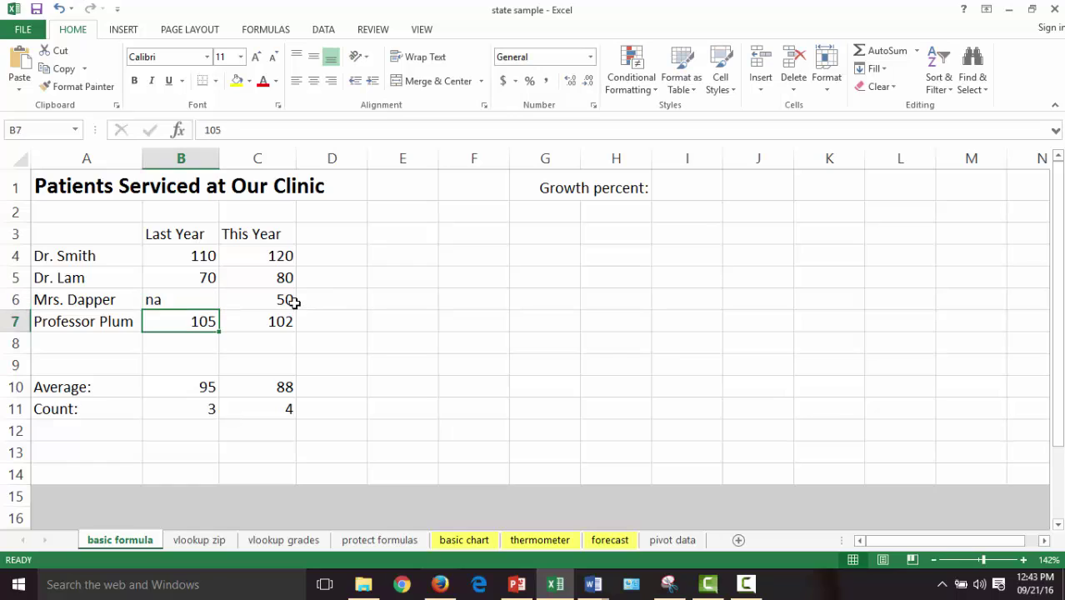
key(Up)
key(Up)
key(Down)
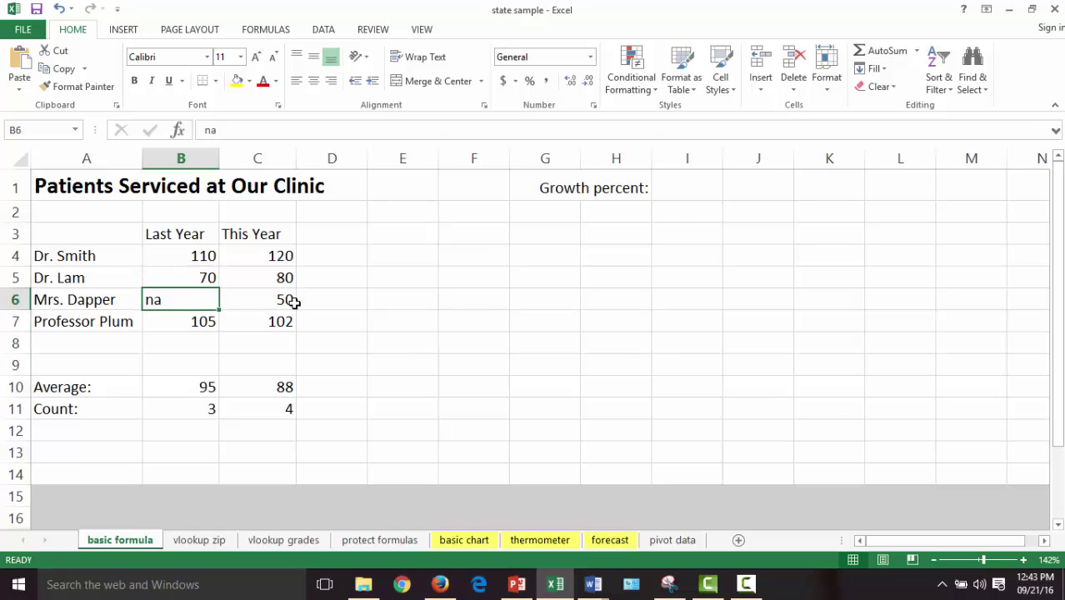
Step: Replace the text in cell B6 with a hyphen as another test, and clear the cell
key(F2)
key(BackSpace)
key(BackSpace)
text(-)
key(Return)
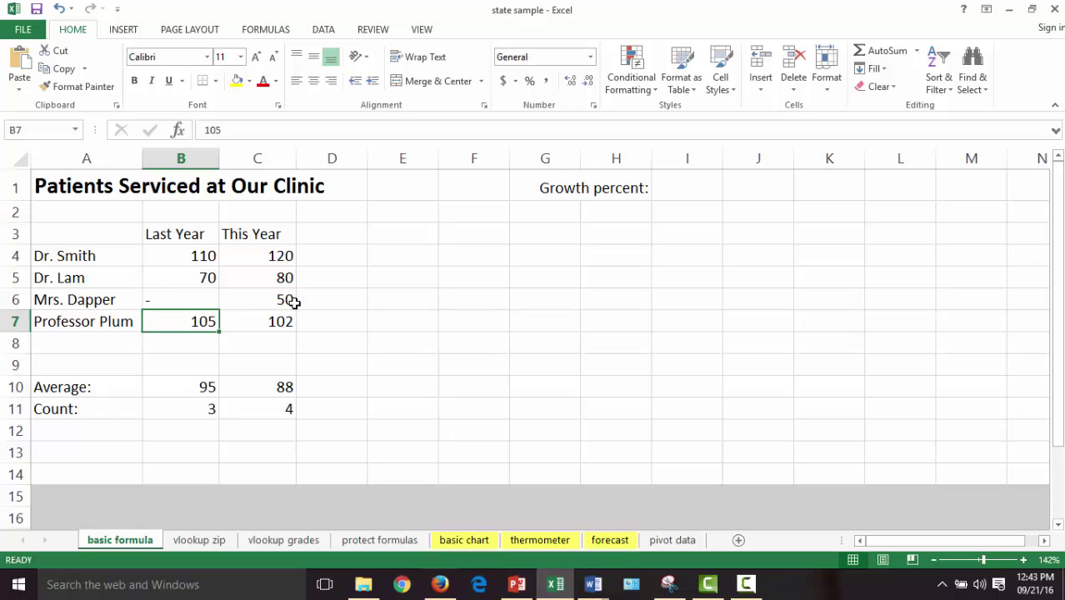
key(Up)
key(Up)
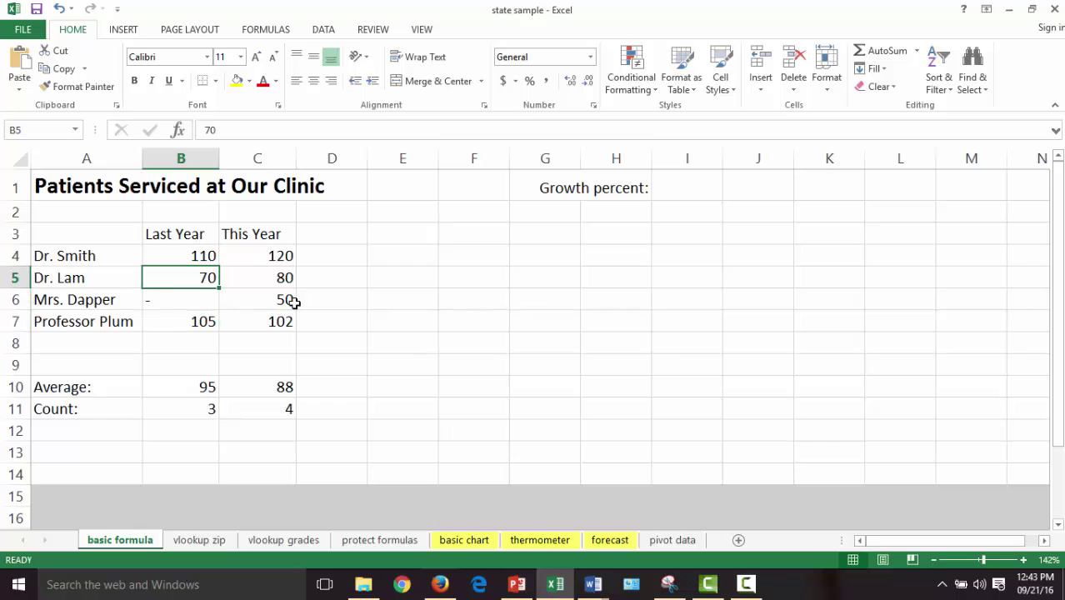
key(Down)
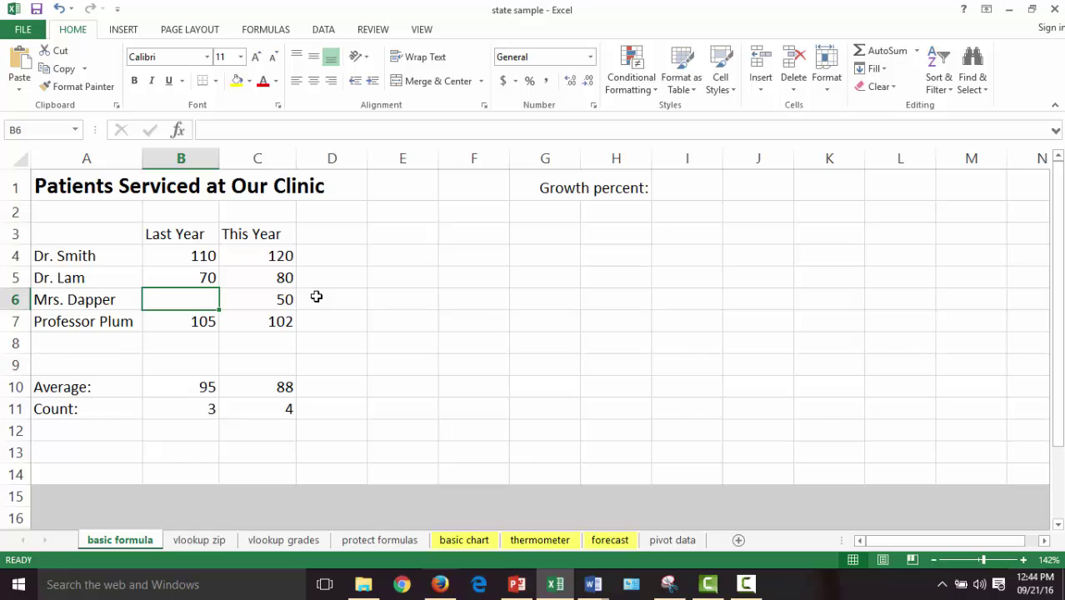
Step: Add the column heading "Next" in cell D3, beside the This Year heading
click(688, 192)
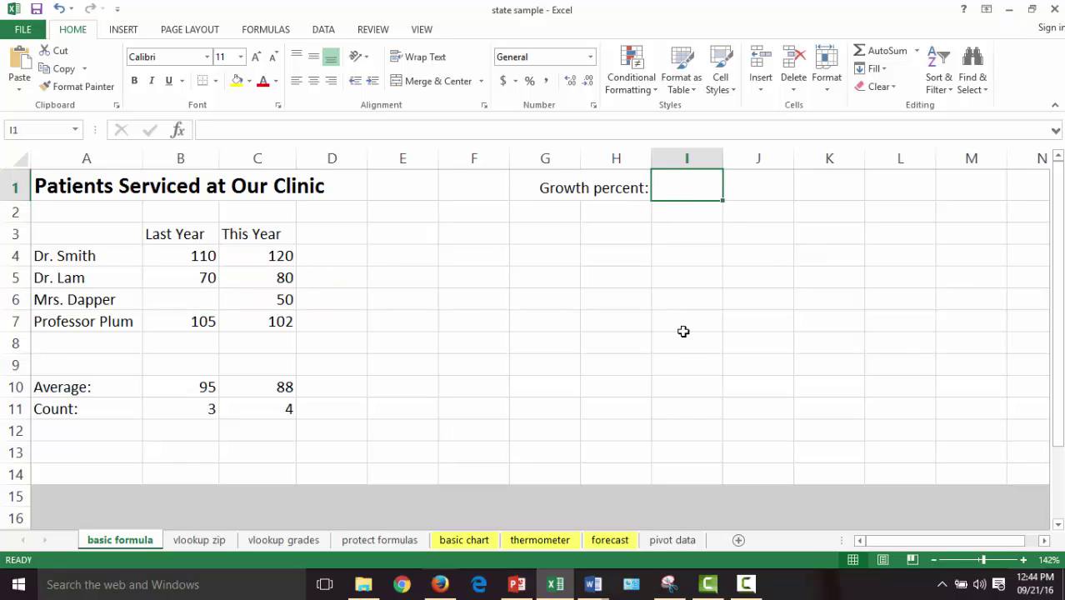
click(314, 238)
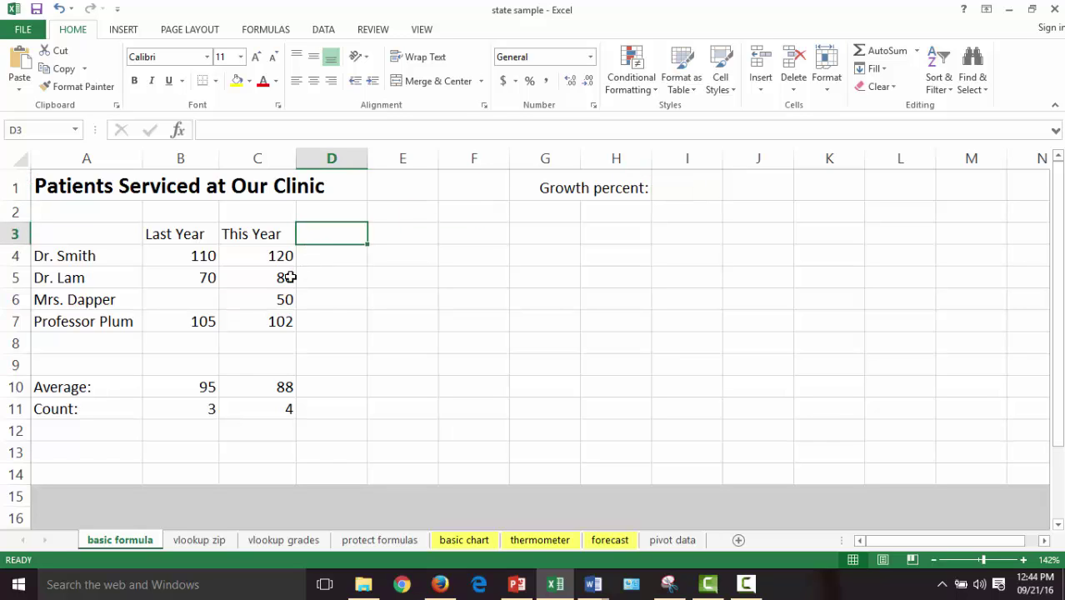
text(Next)
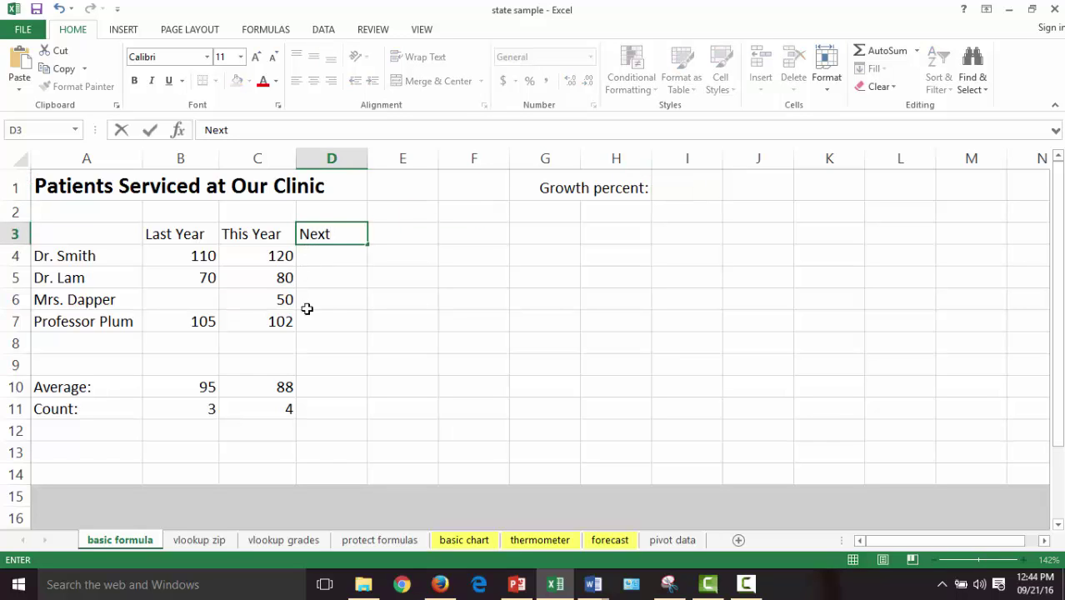
click(340, 252)
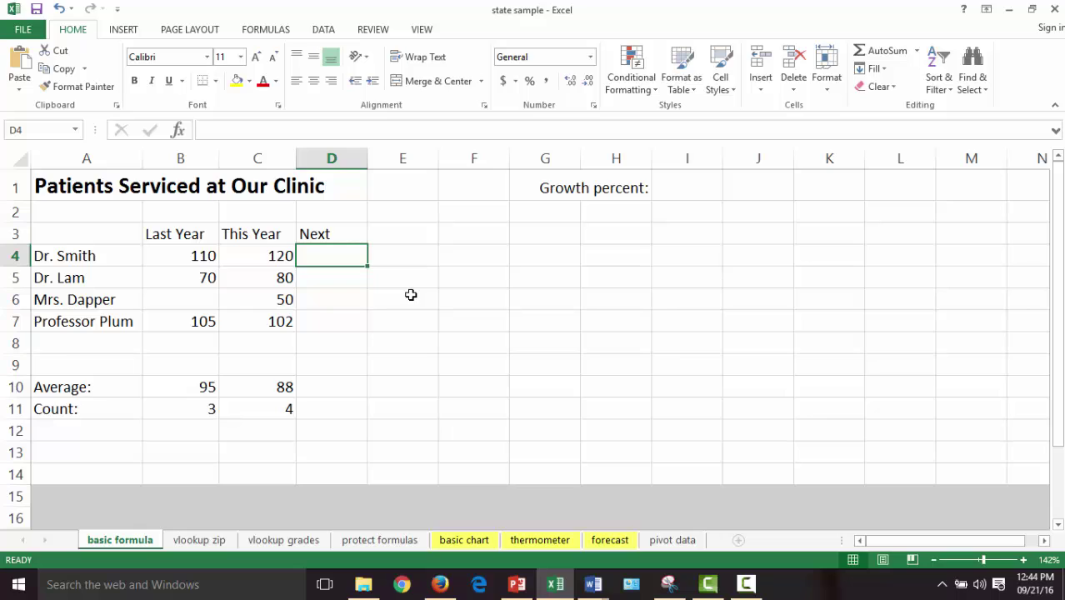
Step: Enter 7 as the growth percent in cell I1
text(=)
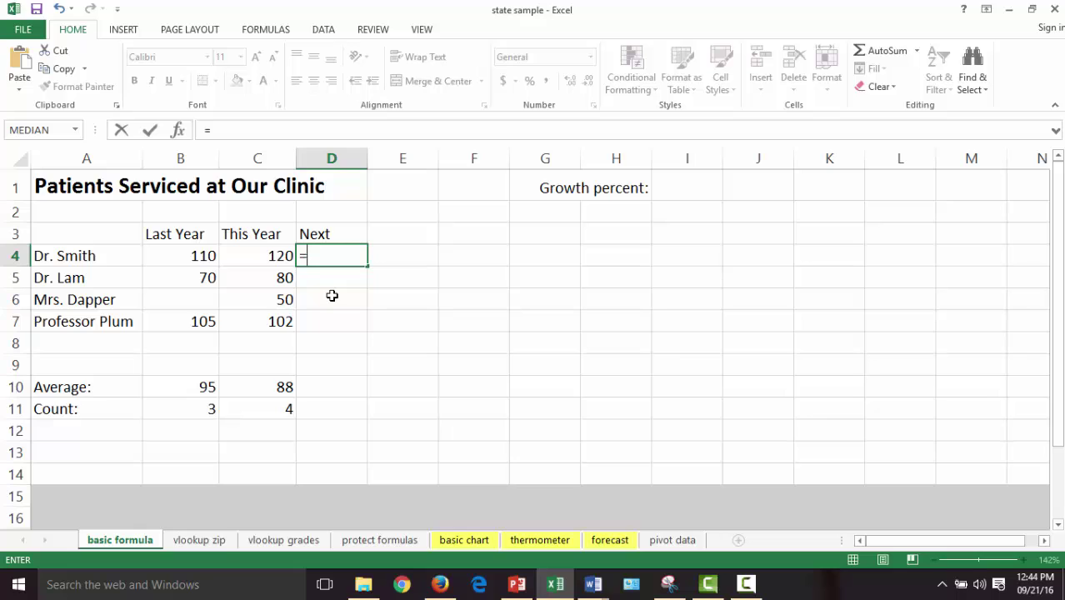
key(Escape)
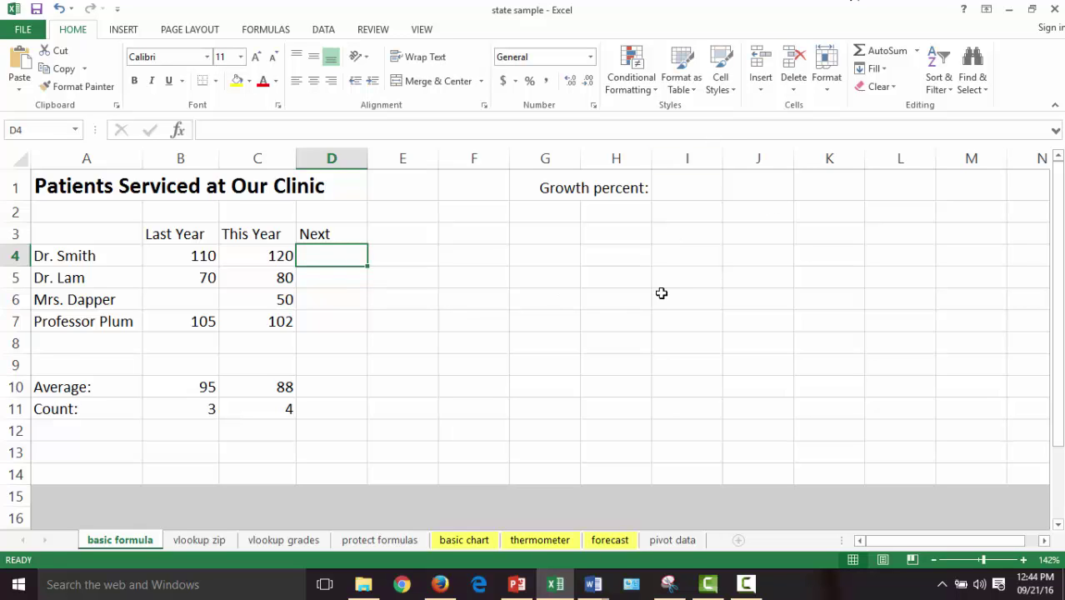
click(718, 185)
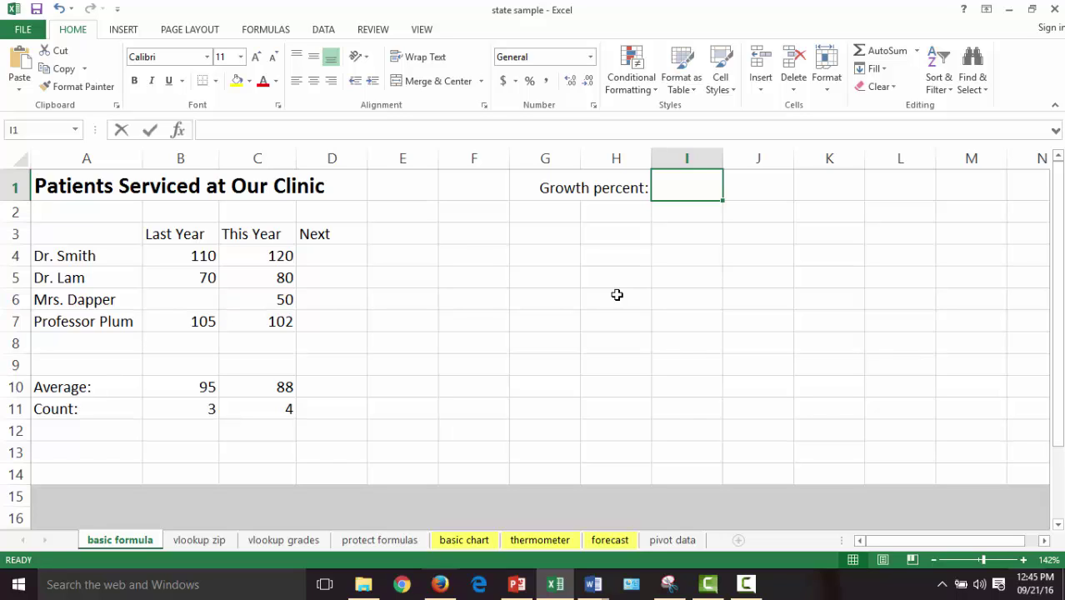
text(7)
key(Return)
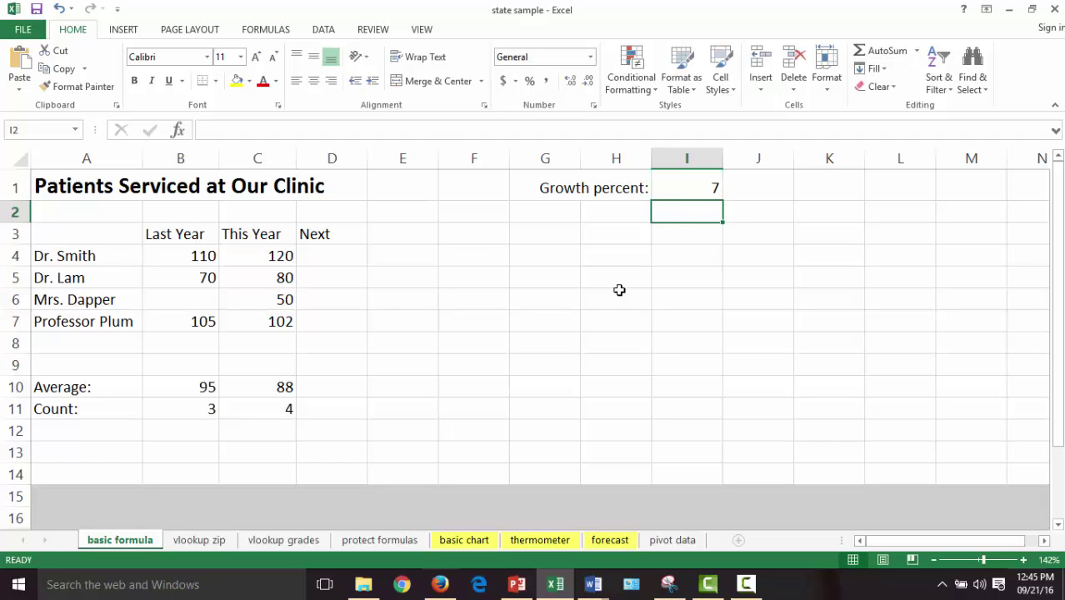
click(697, 184)
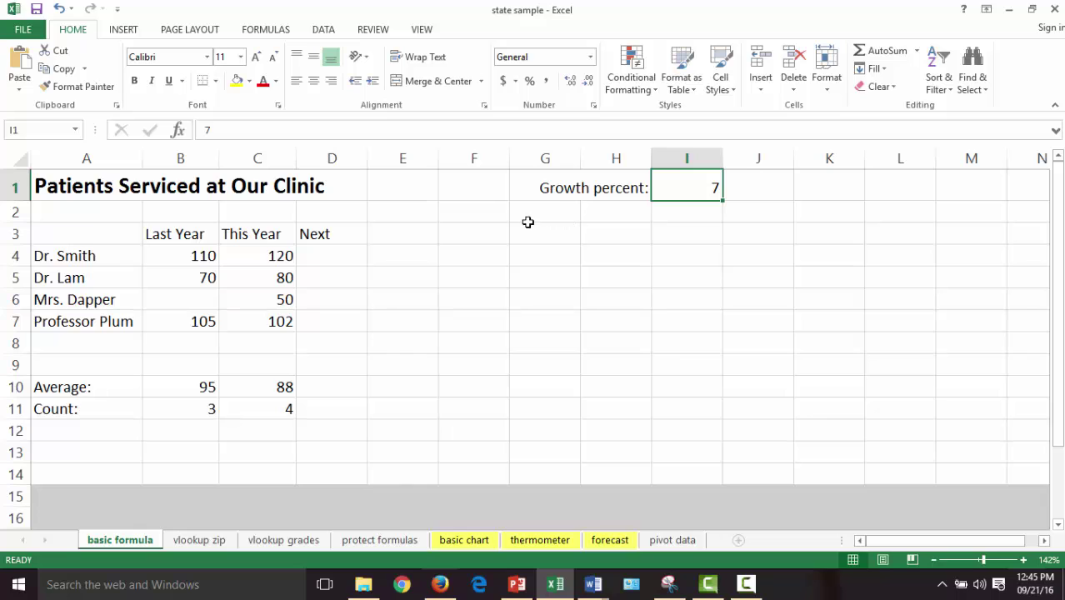
Step: Hide column B with the Last Year figures
click(345, 260)
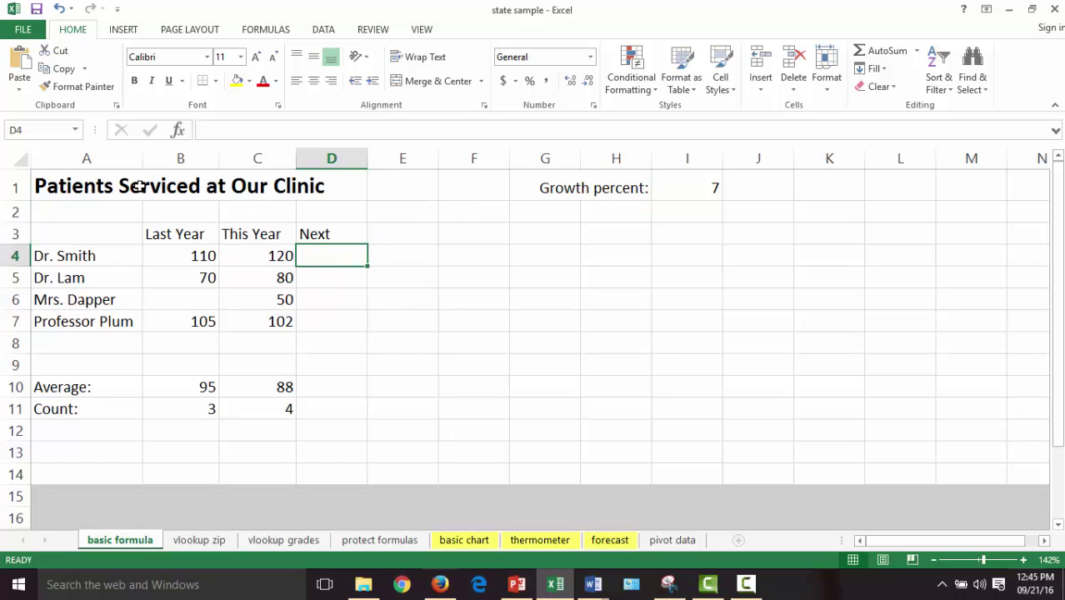
click(175, 157)
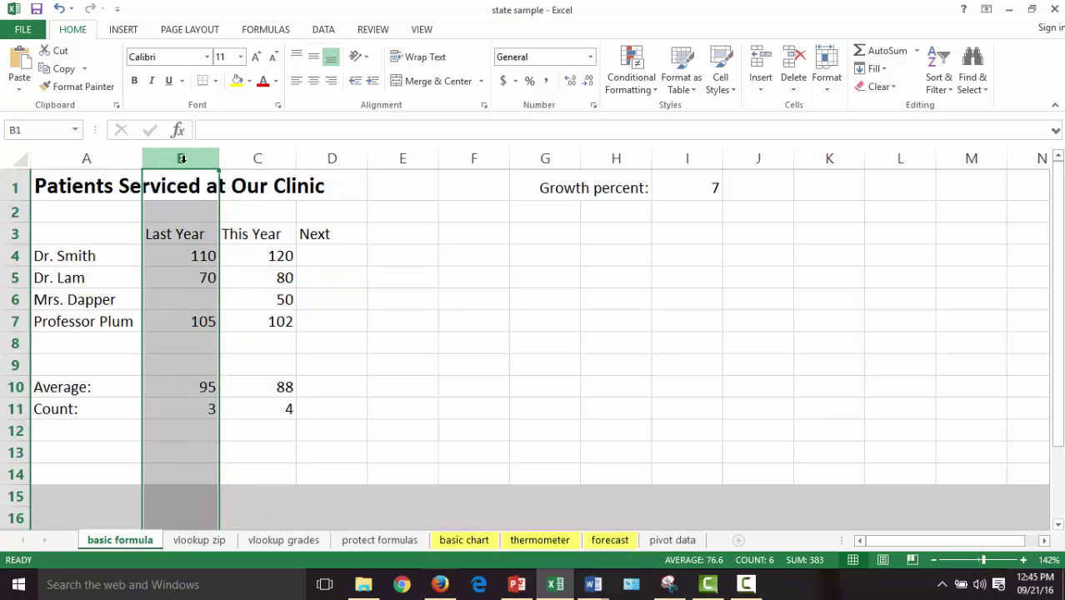
right_click(182, 158)
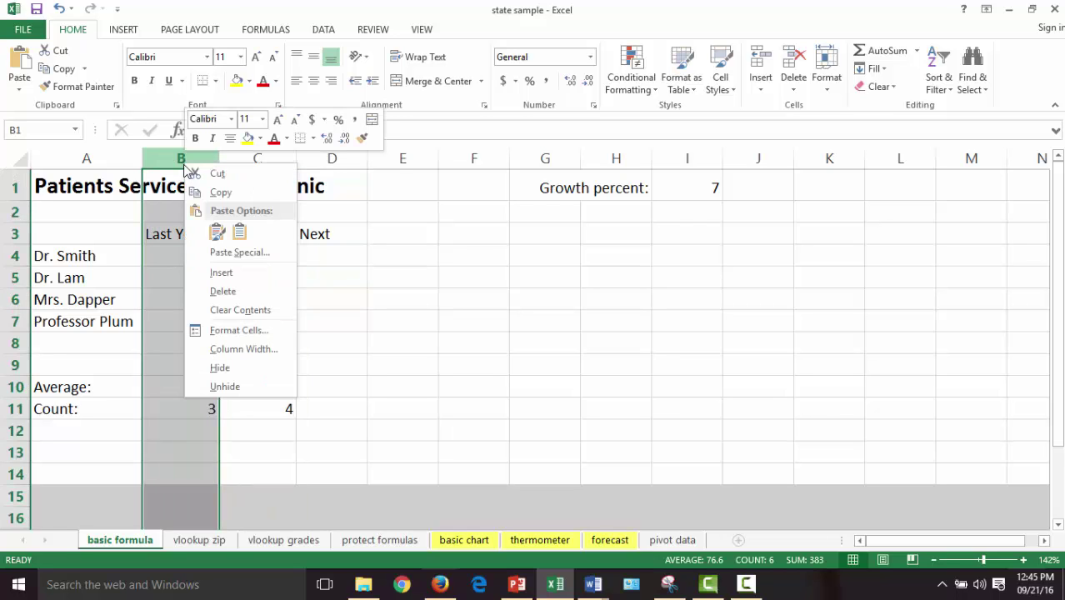
click(249, 367)
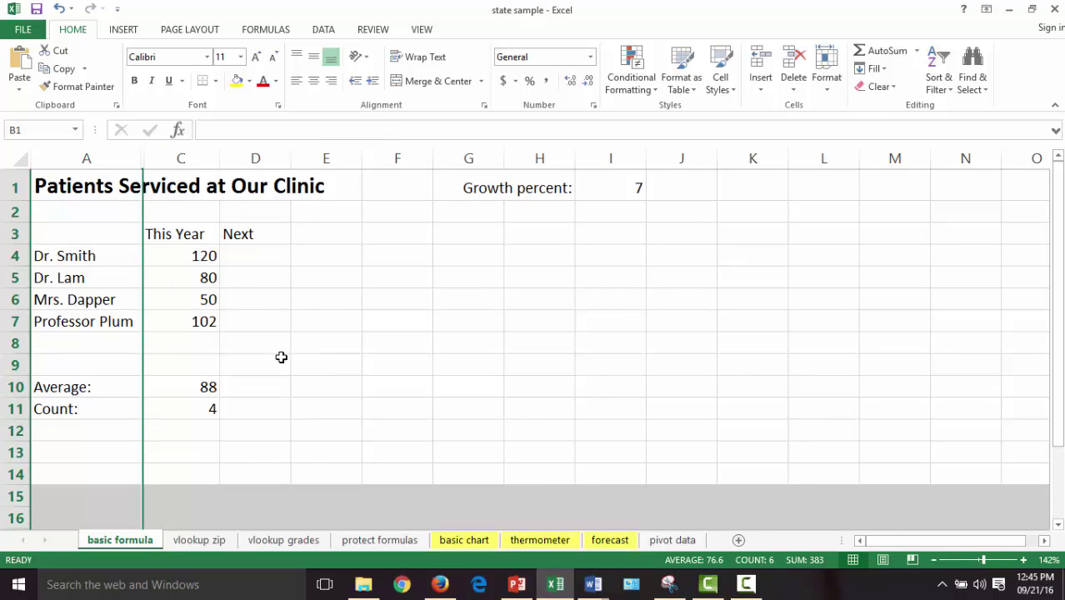
click(251, 255)
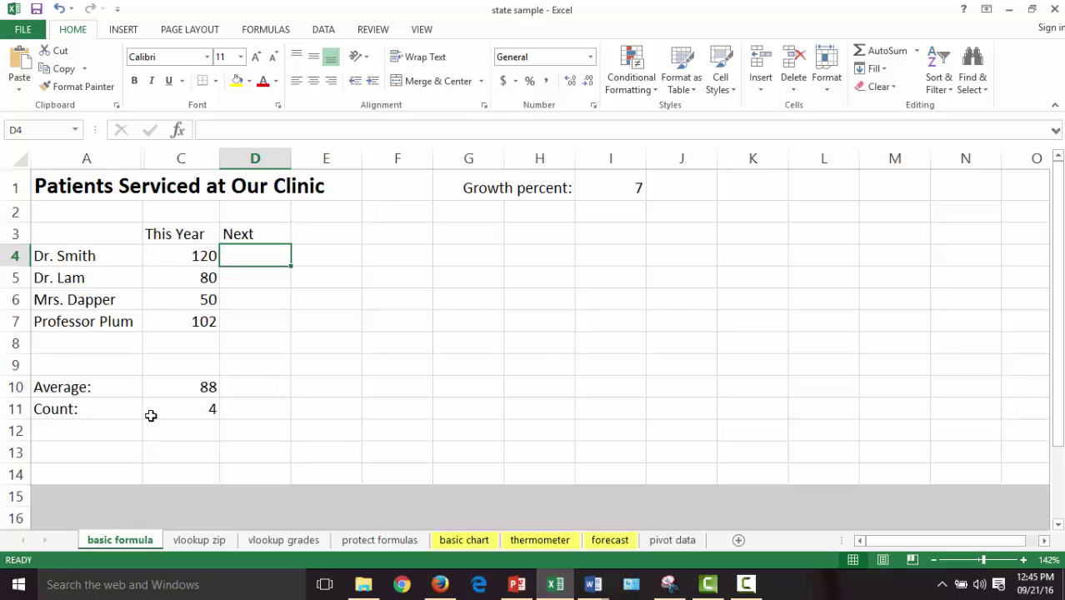
Step: Apply the percent style to the growth percent in cell I1 and enter it as 7%
click(630, 189)
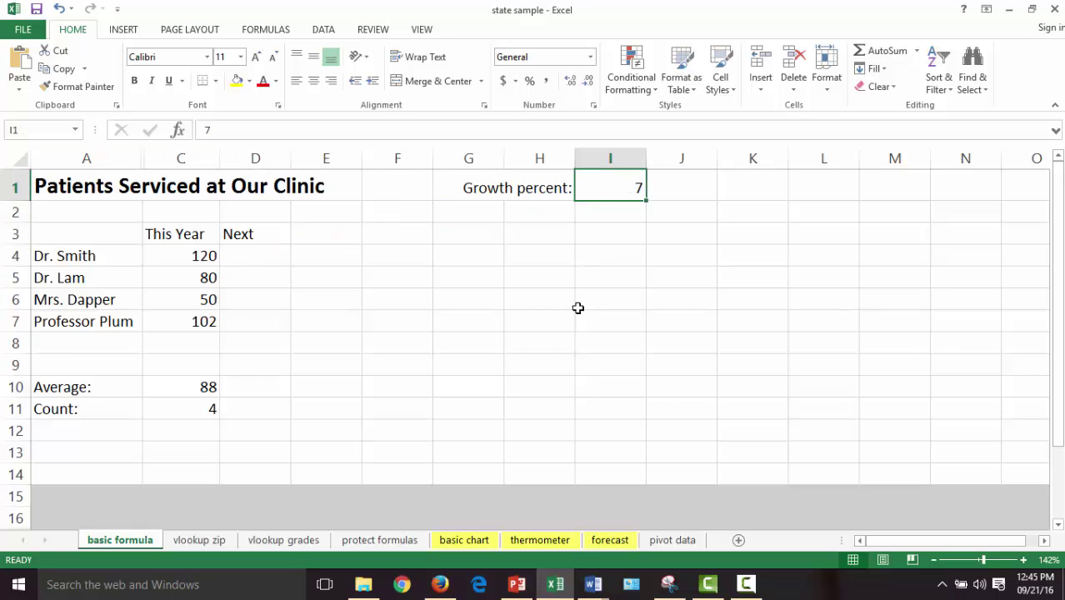
click(531, 83)
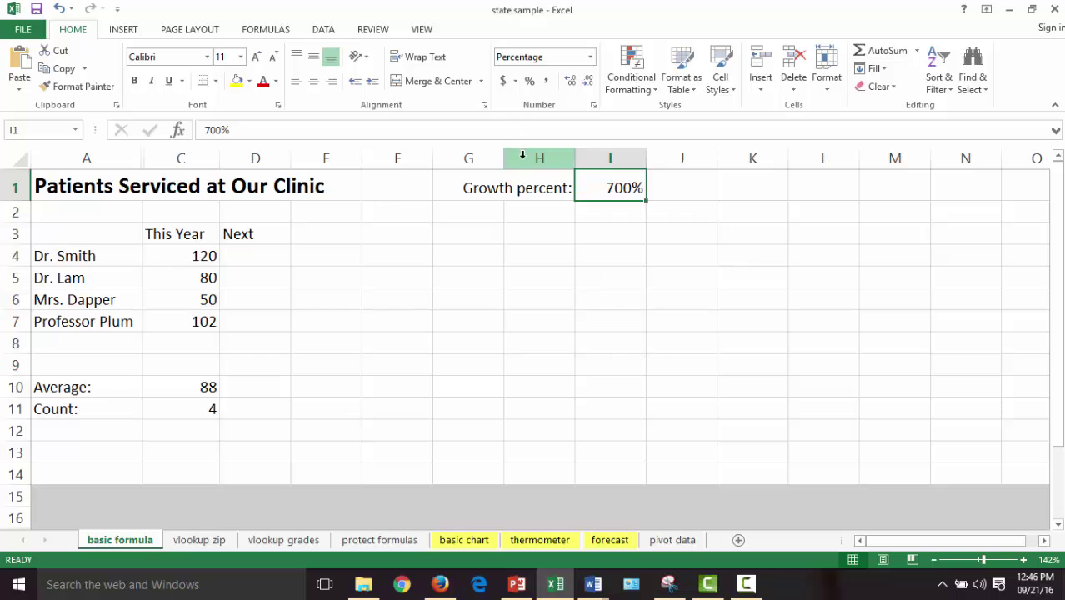
text(7)
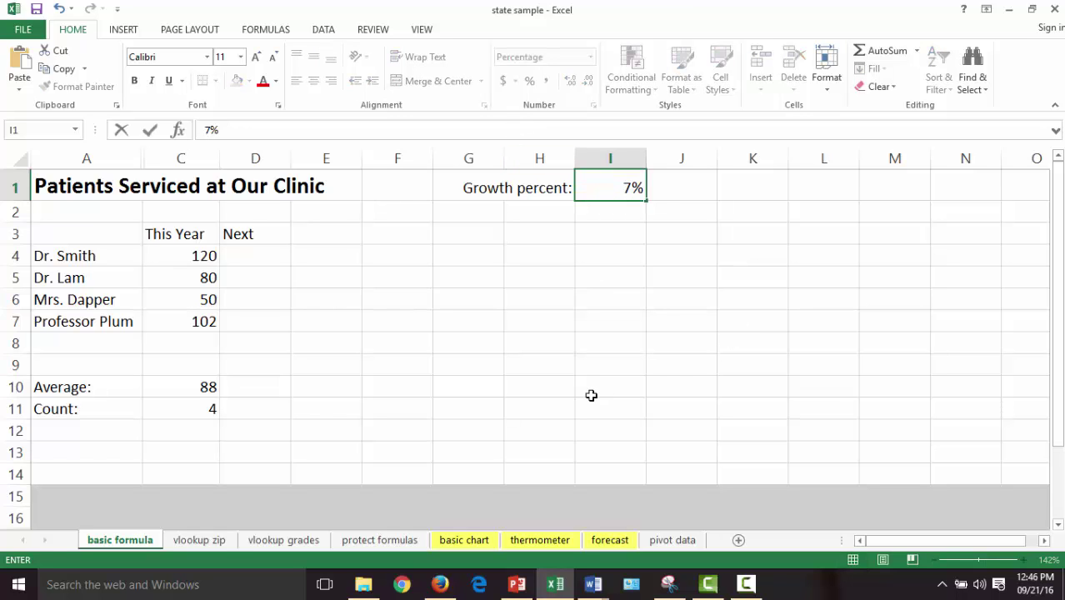
key(Return)
Step: Switch cell I1 to the General format to view the underlying decimal, and restore the percent style
click(627, 188)
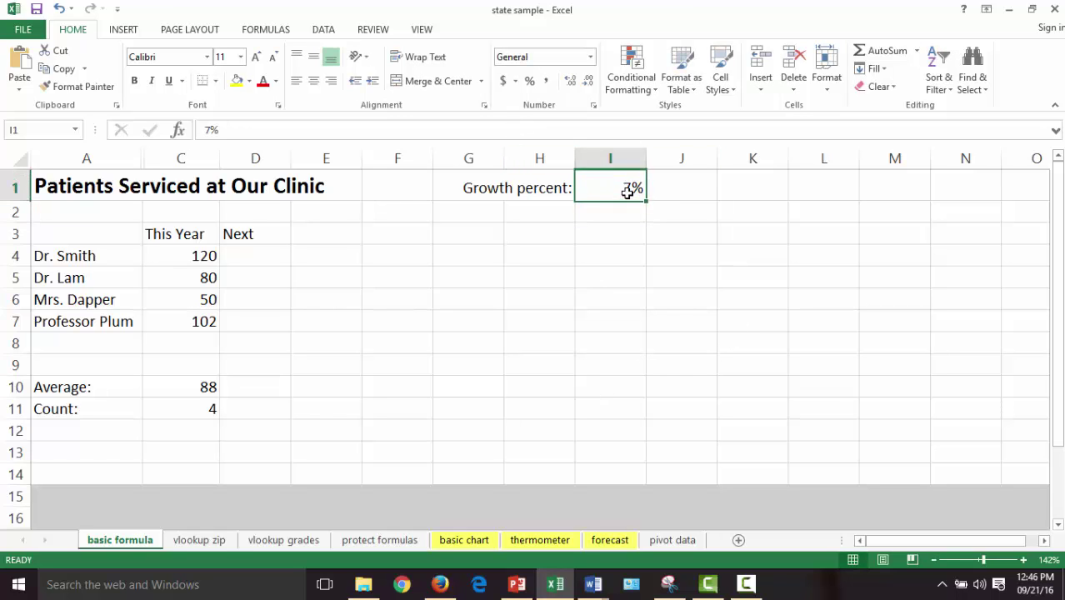
click(591, 58)
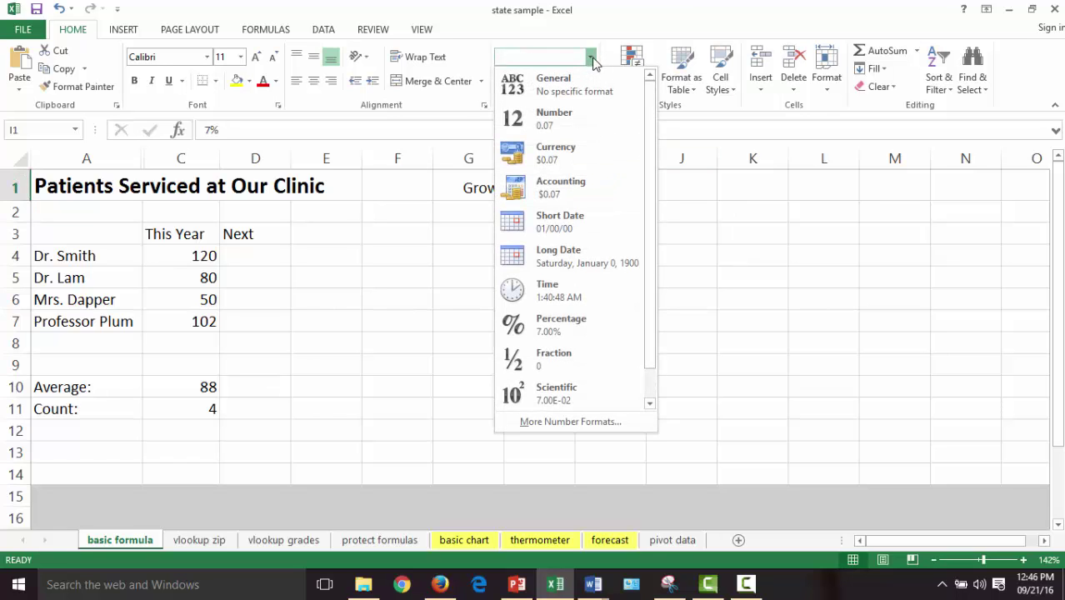
click(574, 84)
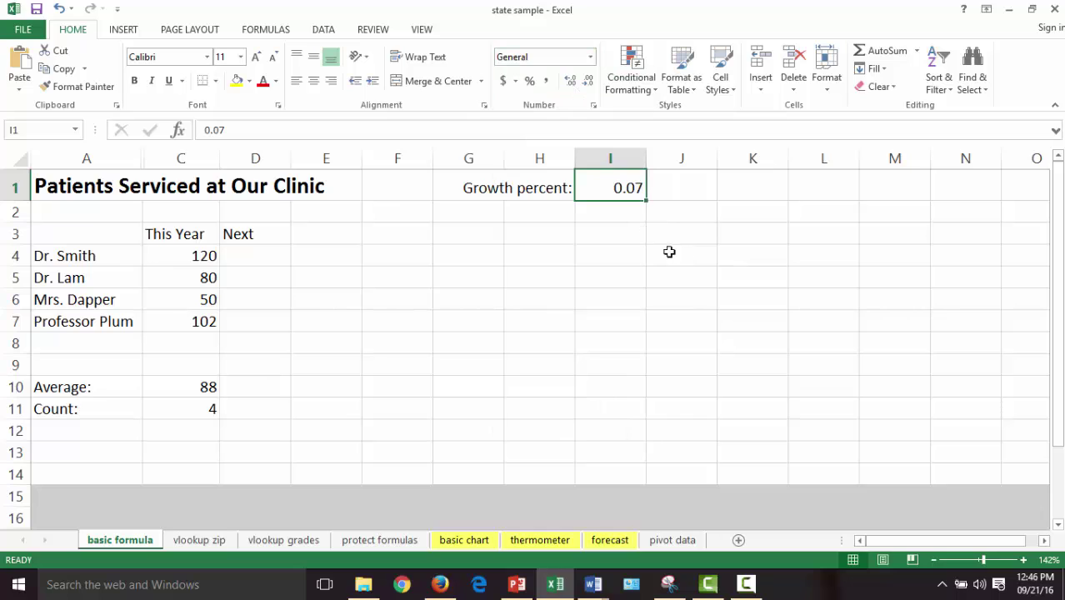
click(528, 83)
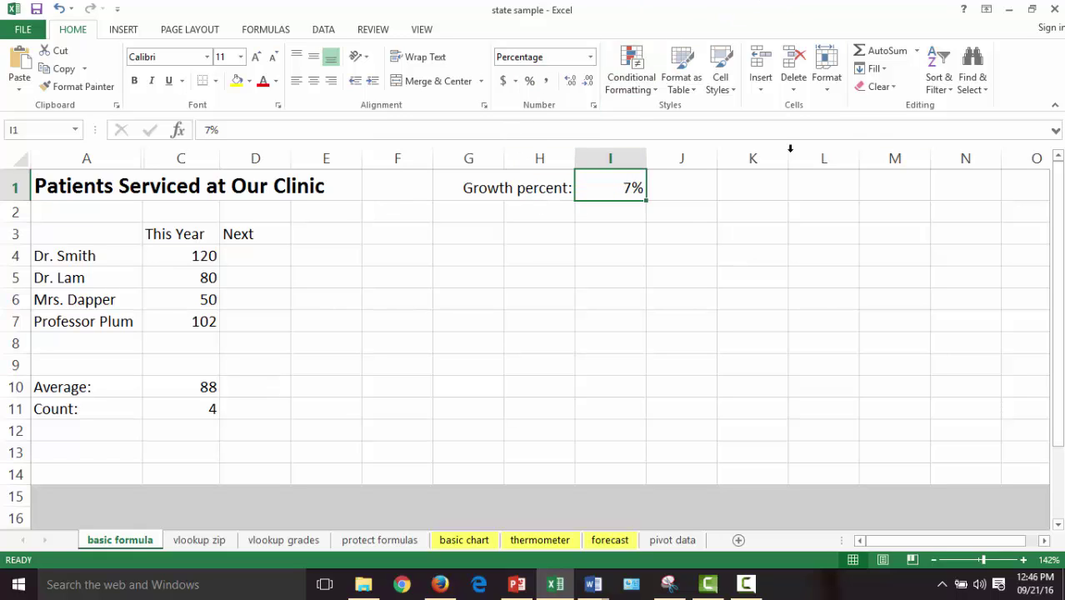
Step: Enter the formula =C4*I1 in cell D4 to calculate the growth on this year's first figure
click(257, 261)
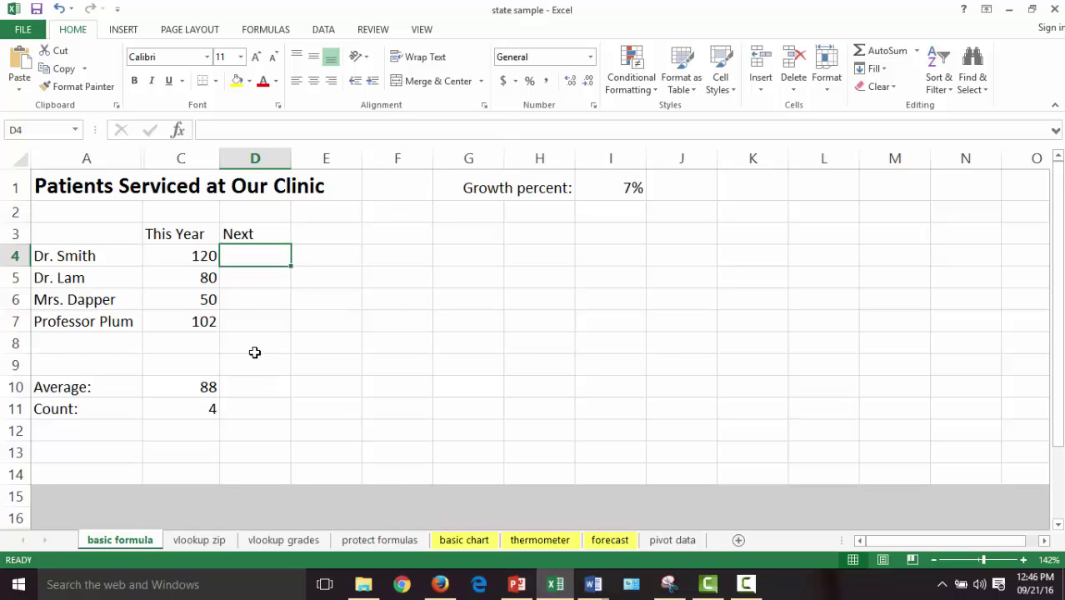
text(=)
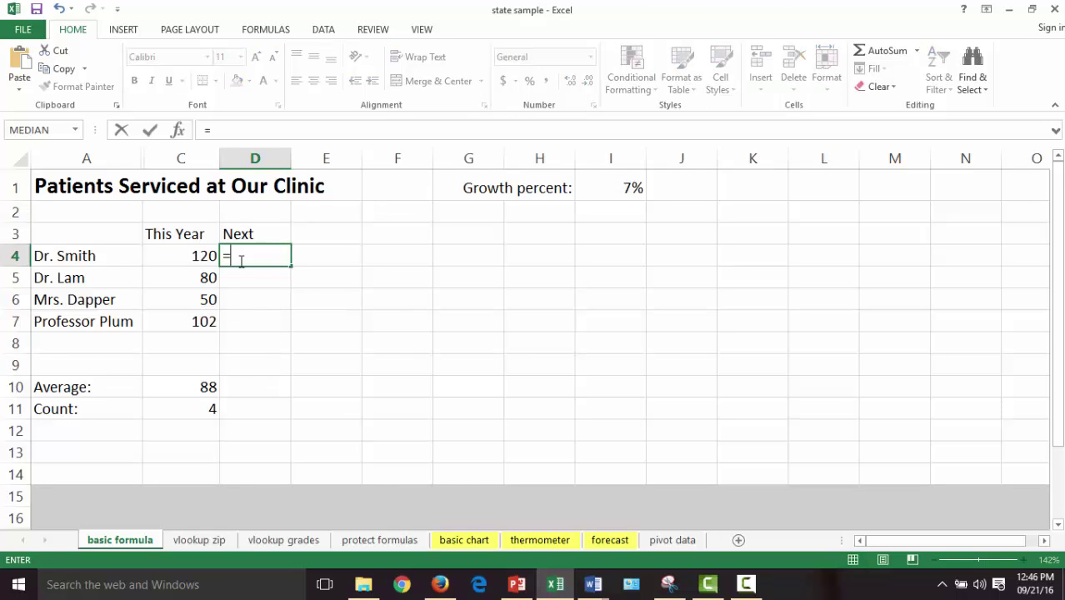
click(208, 255)
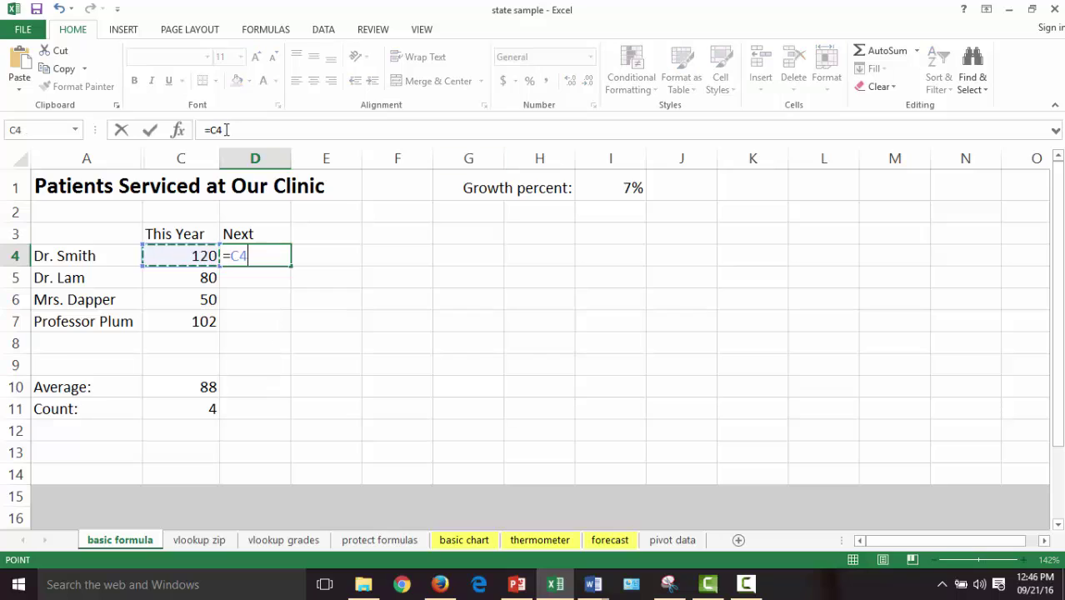
key(F2)
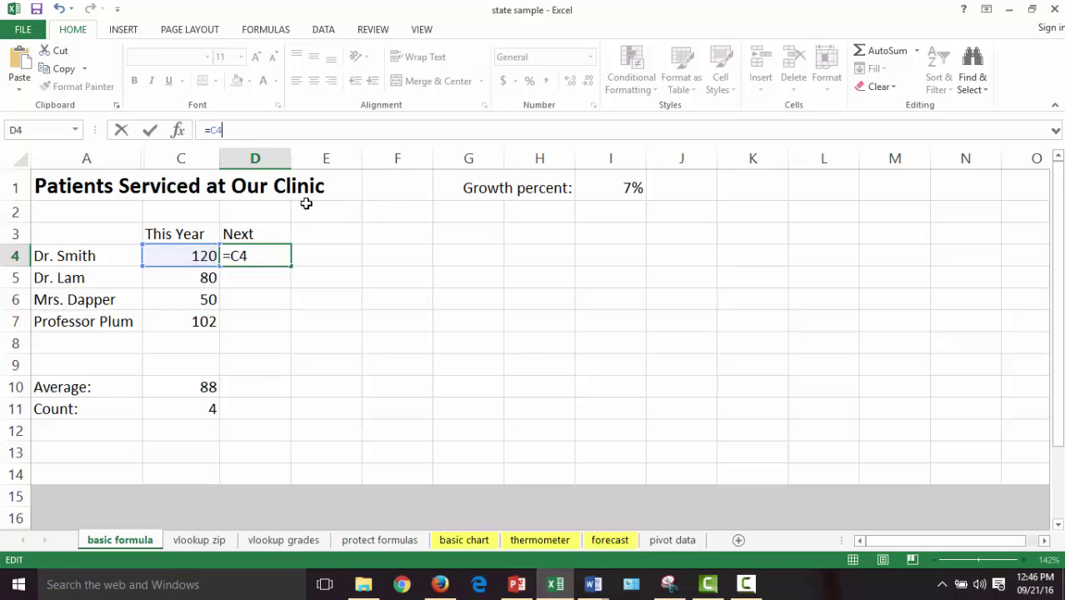
text(*)
click(631, 189)
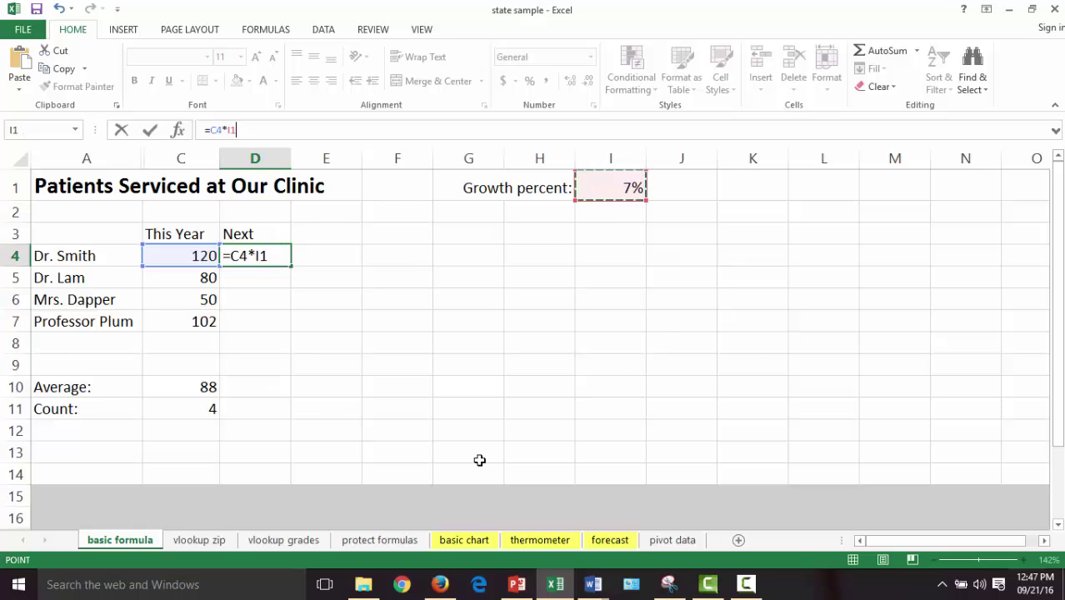
key(Return)
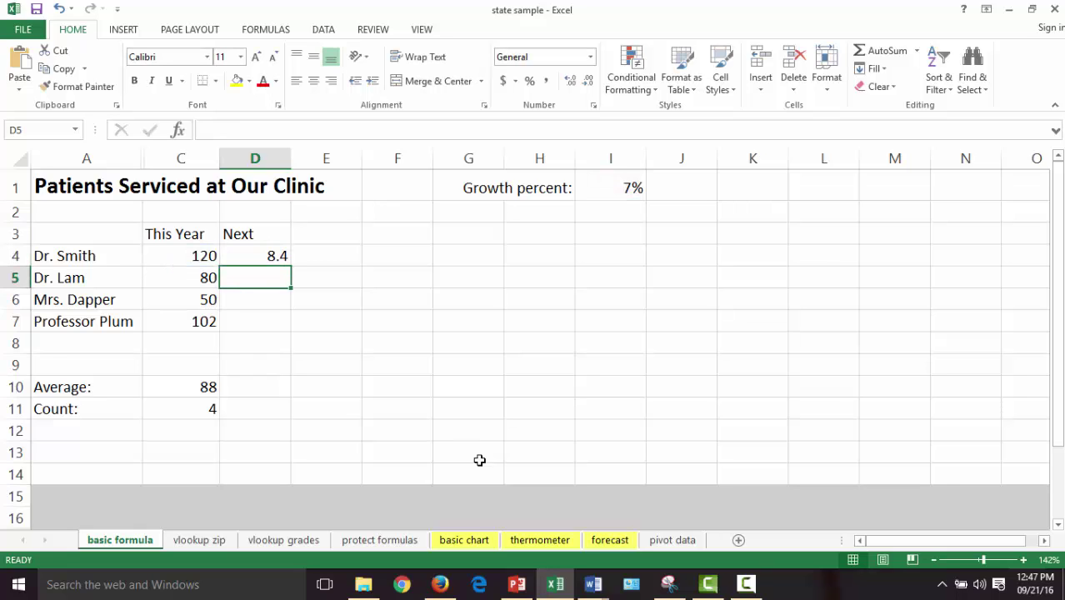
Step: Revise the formula in D4 to =(C4*I1)+C4 so the growth is added to this year's figure
click(246, 253)
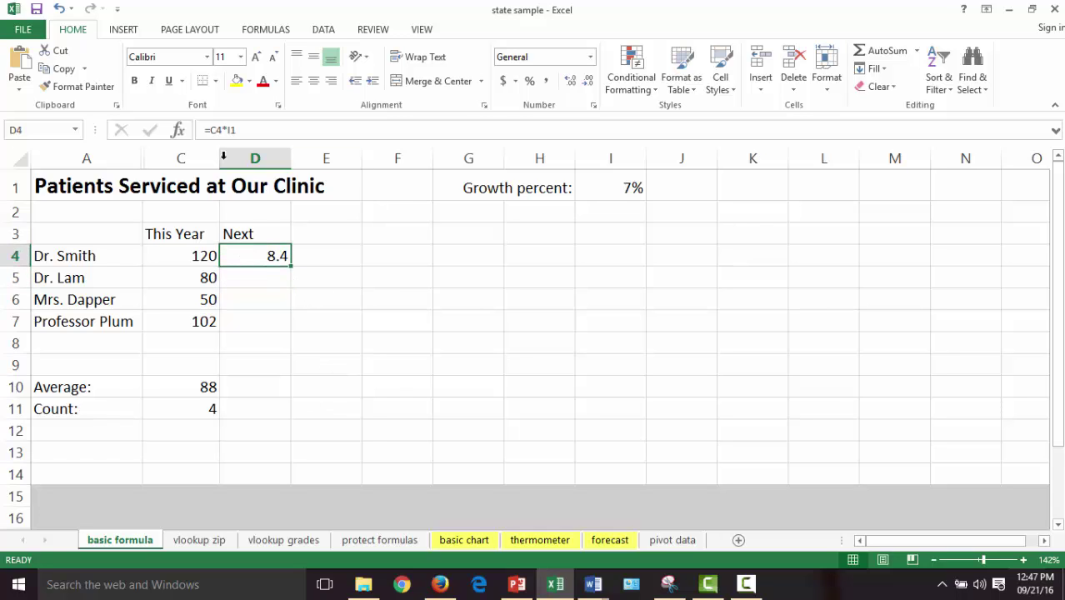
click(210, 130)
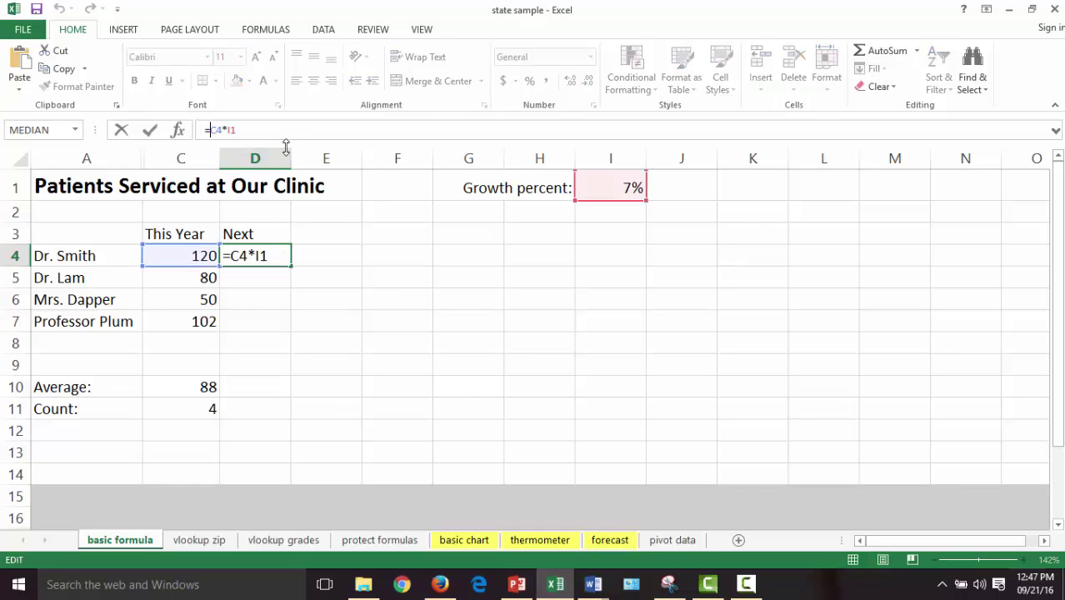
text(()
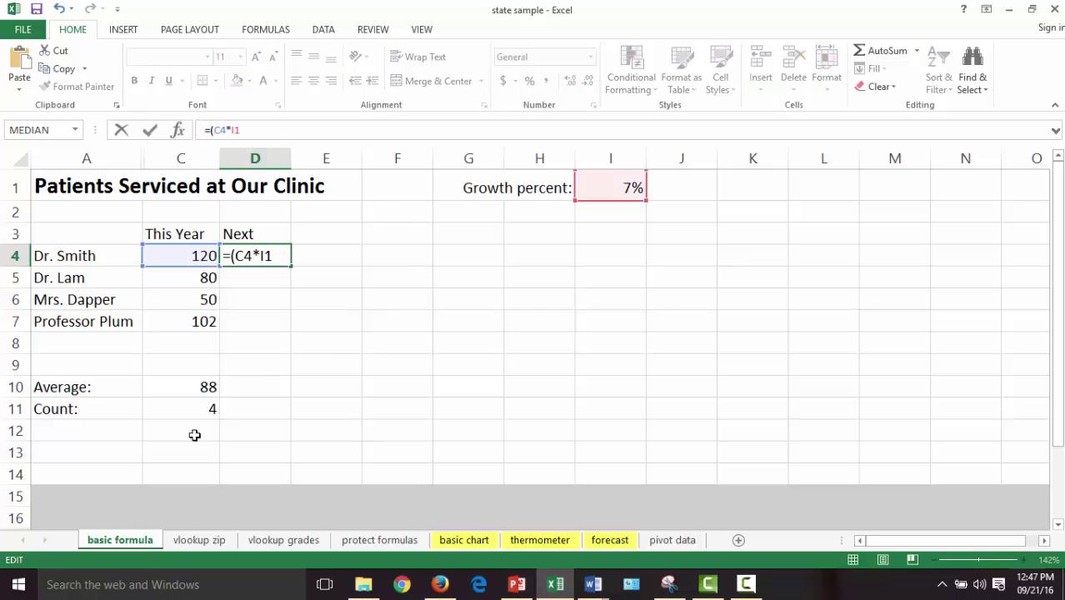
key(Right)
key(Right)
key(Right)
text())
text(=)
key(BackSpace)
text(+)
click(190, 262)
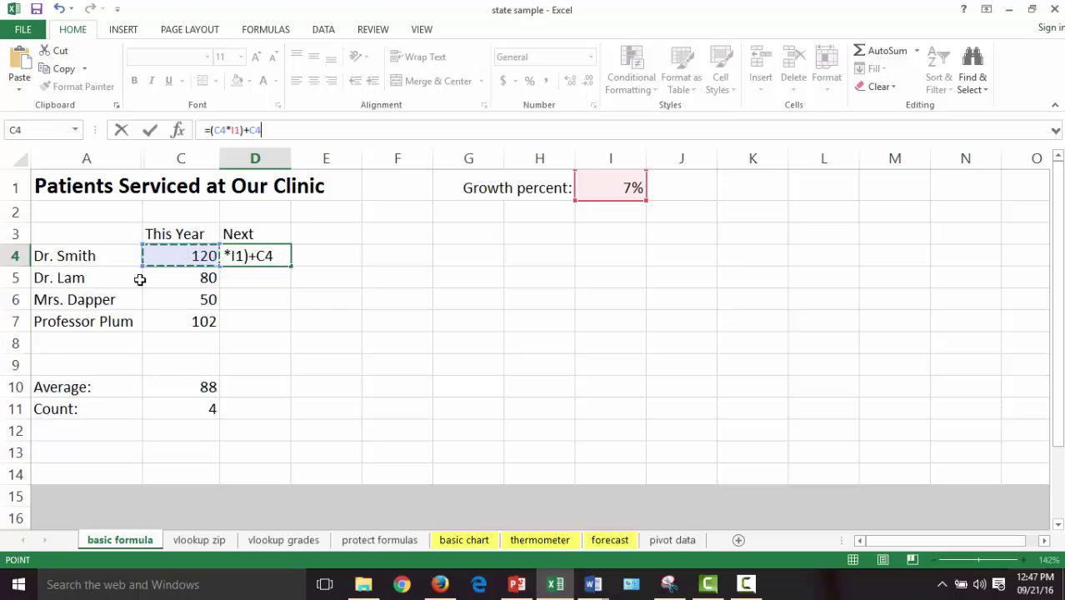
key(Return)
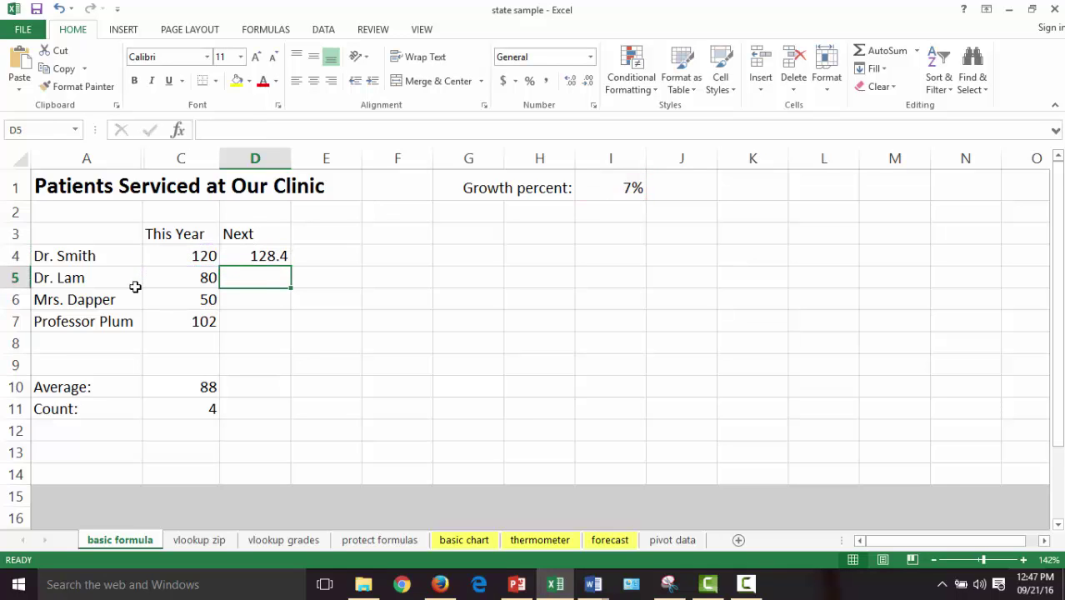
Step: Try filling the D4 formula down through D7, and inspect the cell references in the D5 copy
click(252, 262)
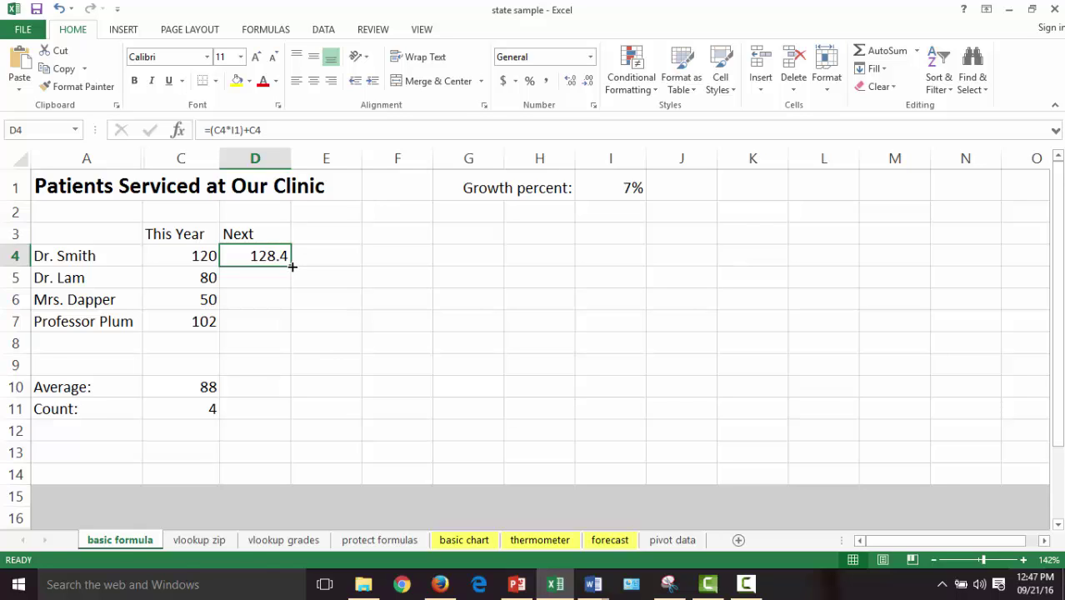
double_click(293, 265)
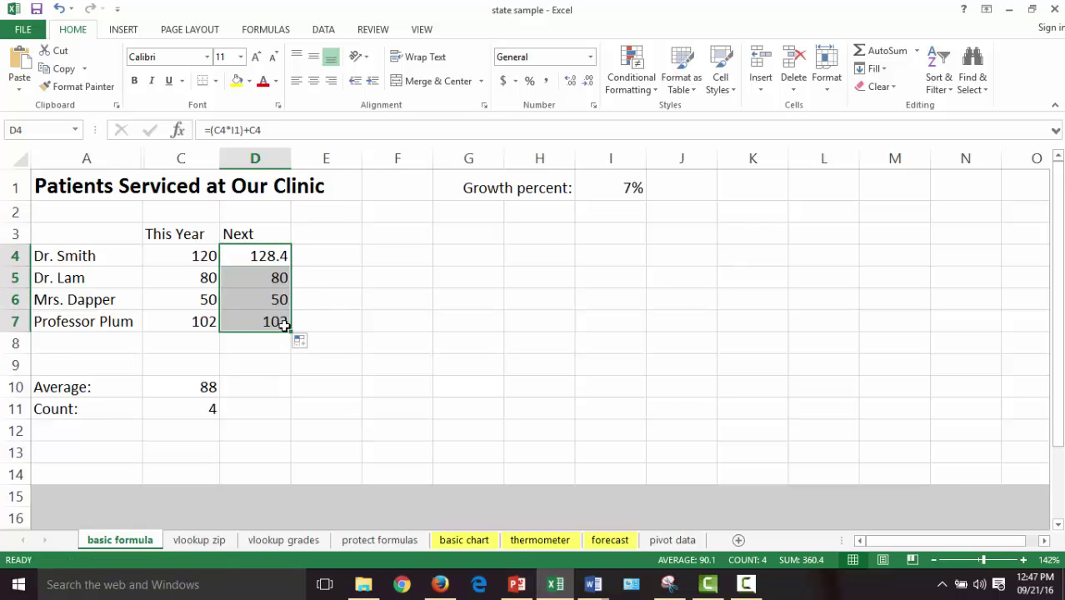
click(276, 280)
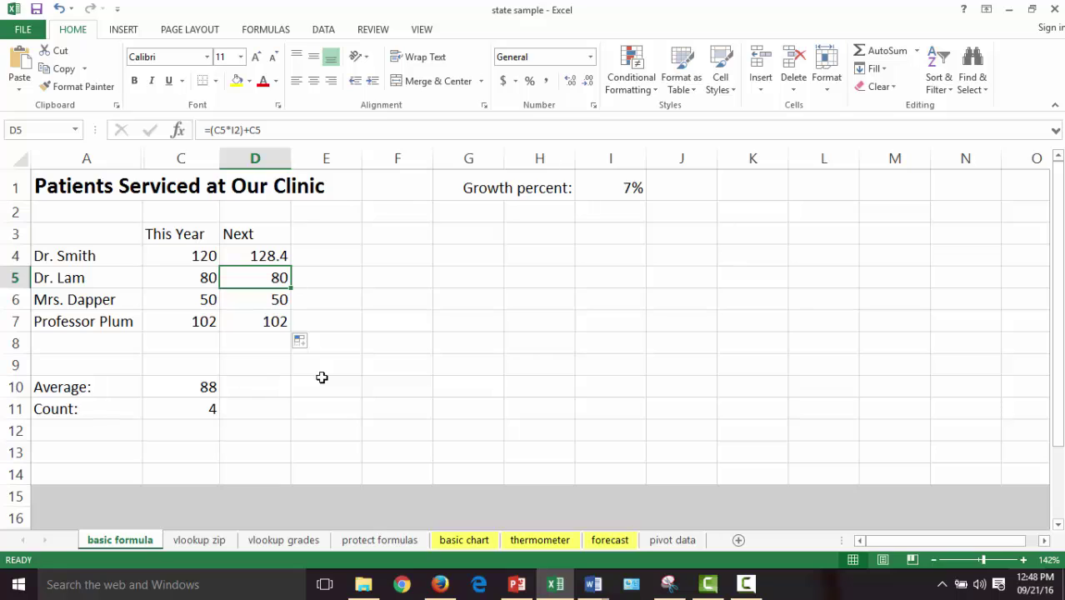
double_click(250, 283)
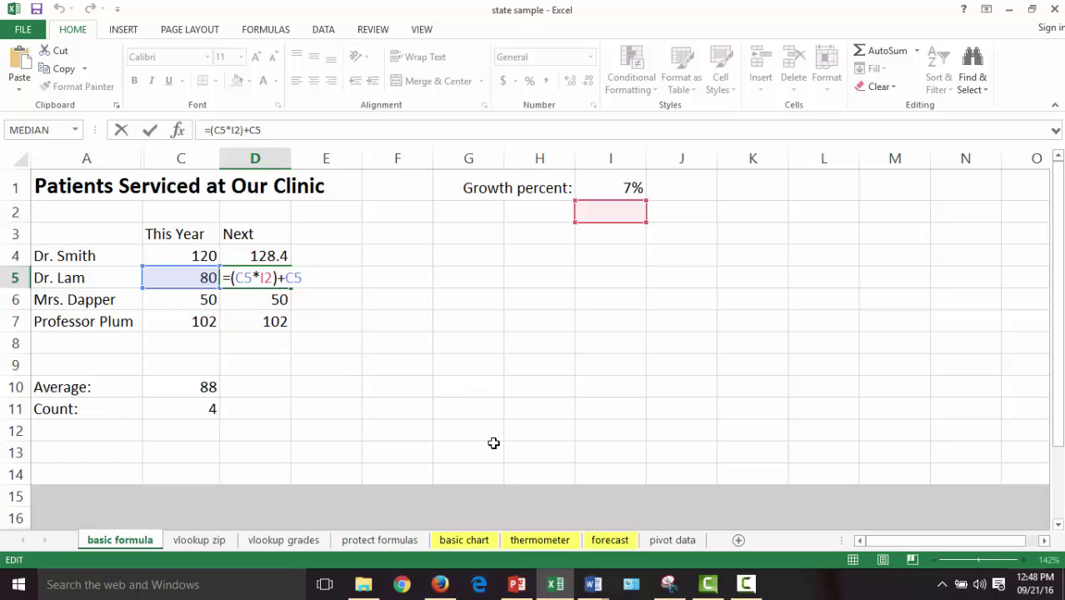
key(ctrl+Return)
click(378, 350)
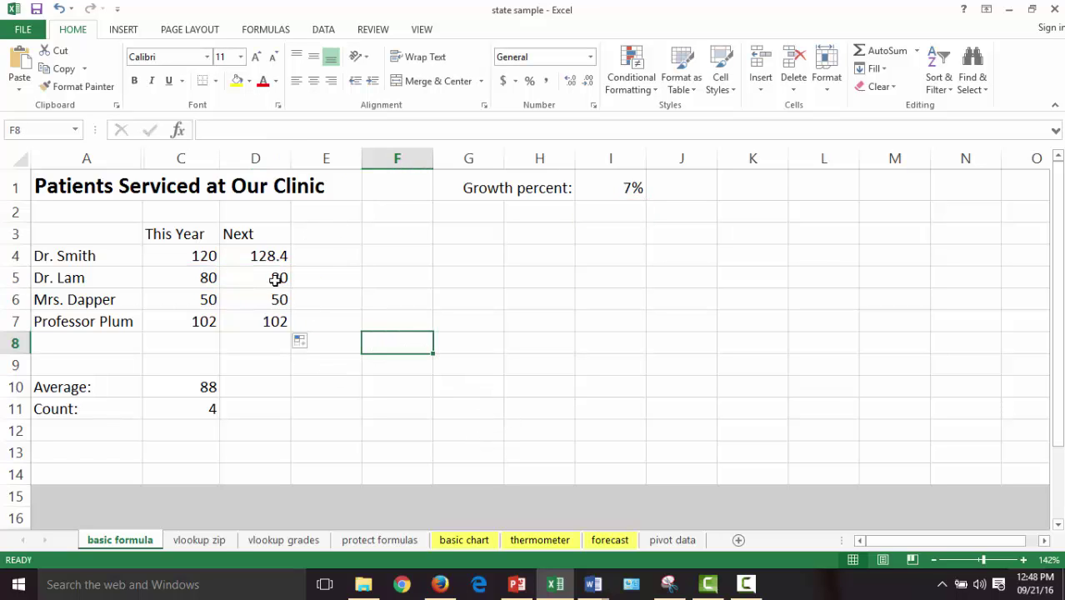
Step: Clear the copied formulas below D4 and select D4 again
drag(275, 278, 281, 357)
key(Delete)
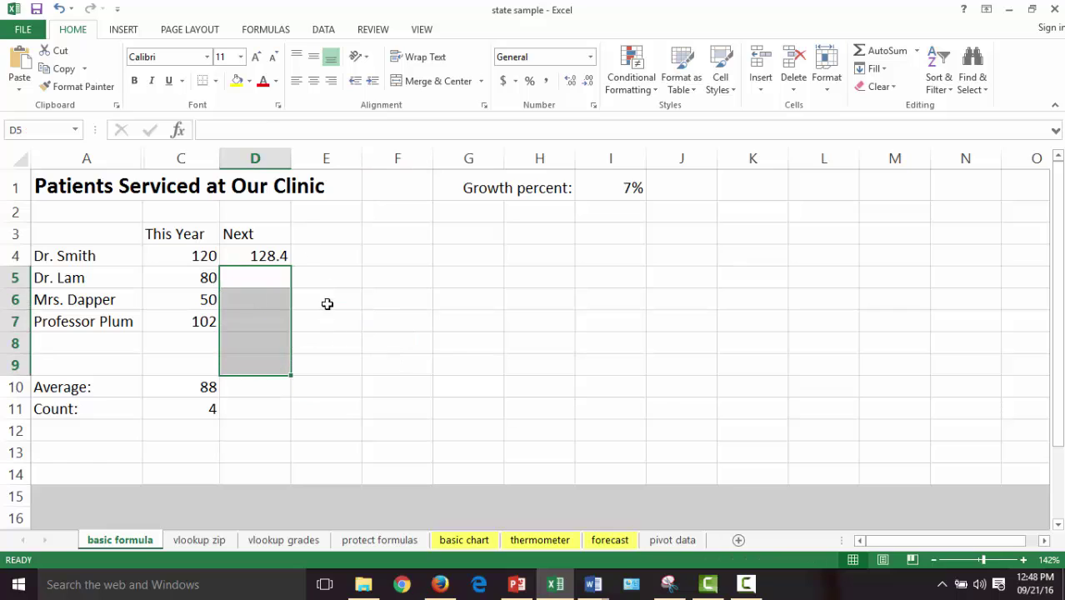
click(265, 253)
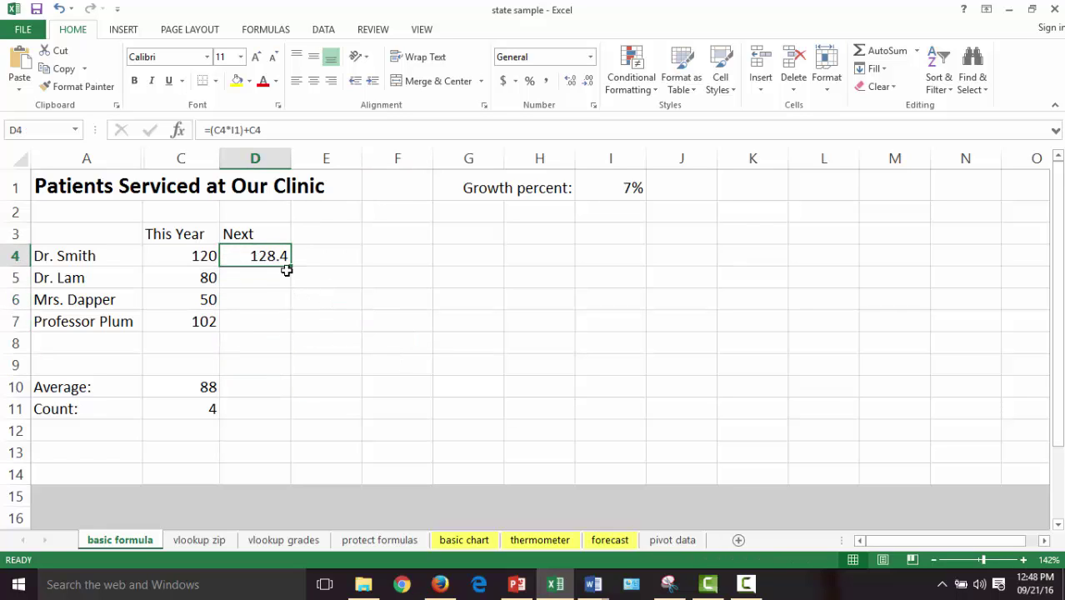
Step: Make the growth percent reference in D4 absolute so the formula reads =(C4*$I$1)+C4
click(234, 129)
double_click(234, 130)
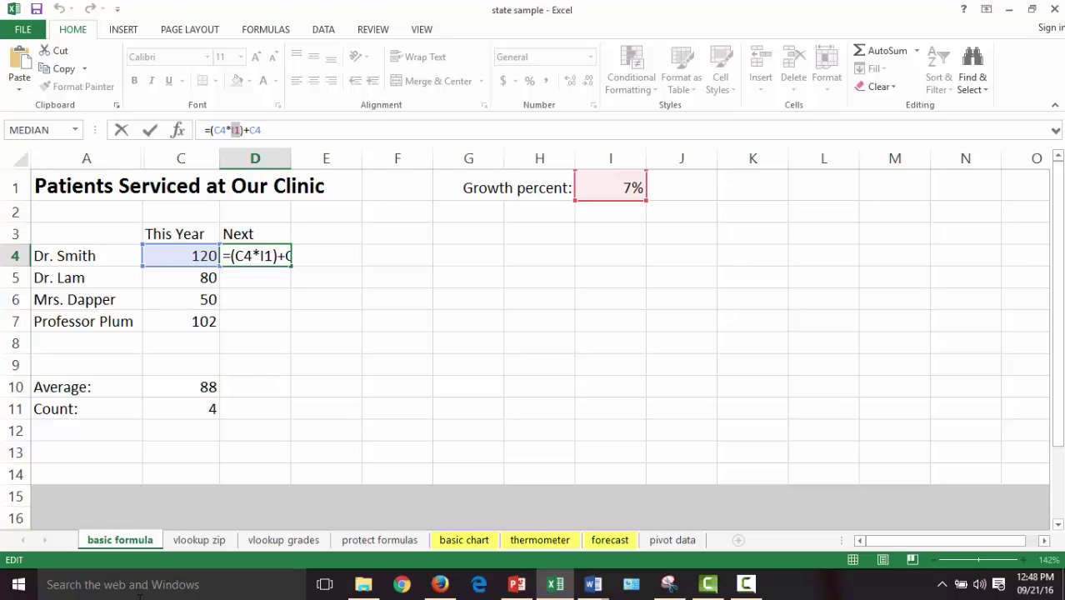
click(232, 130)
drag(236, 130, 243, 129)
click(228, 130)
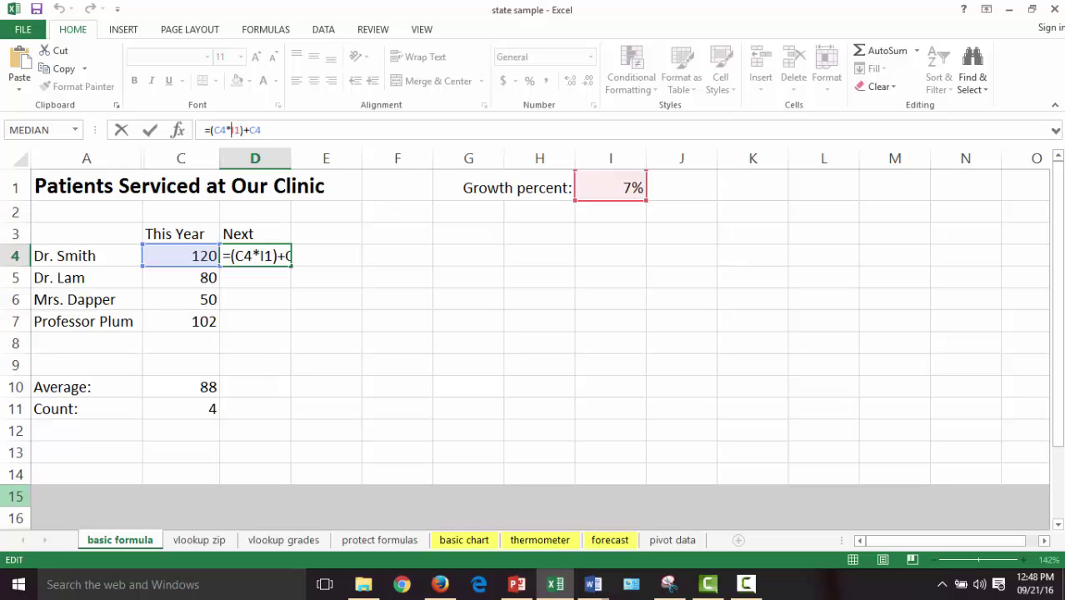
text($)
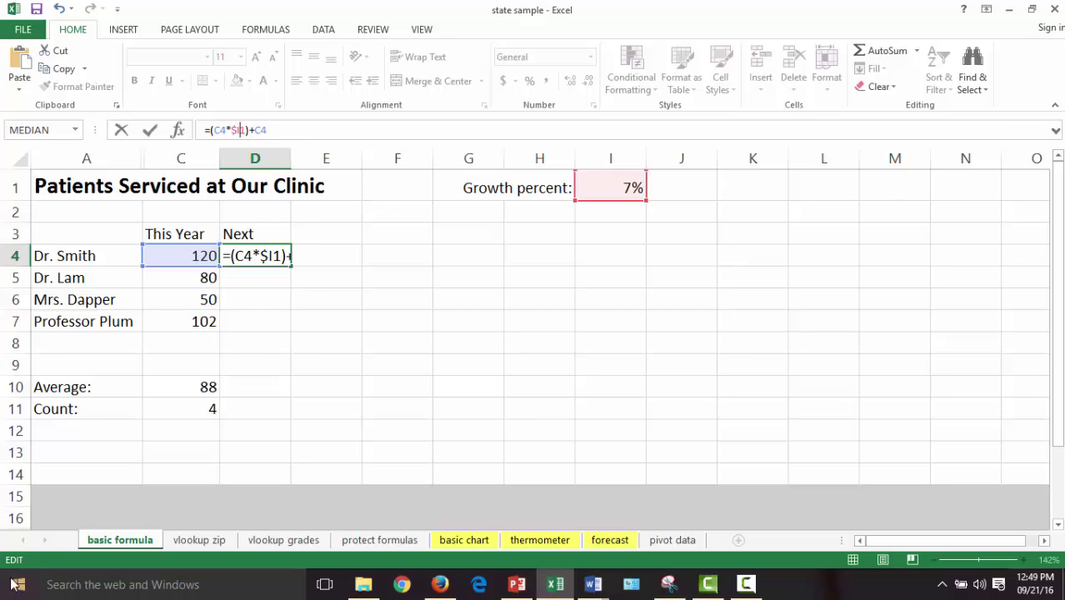
key(Right)
text($)
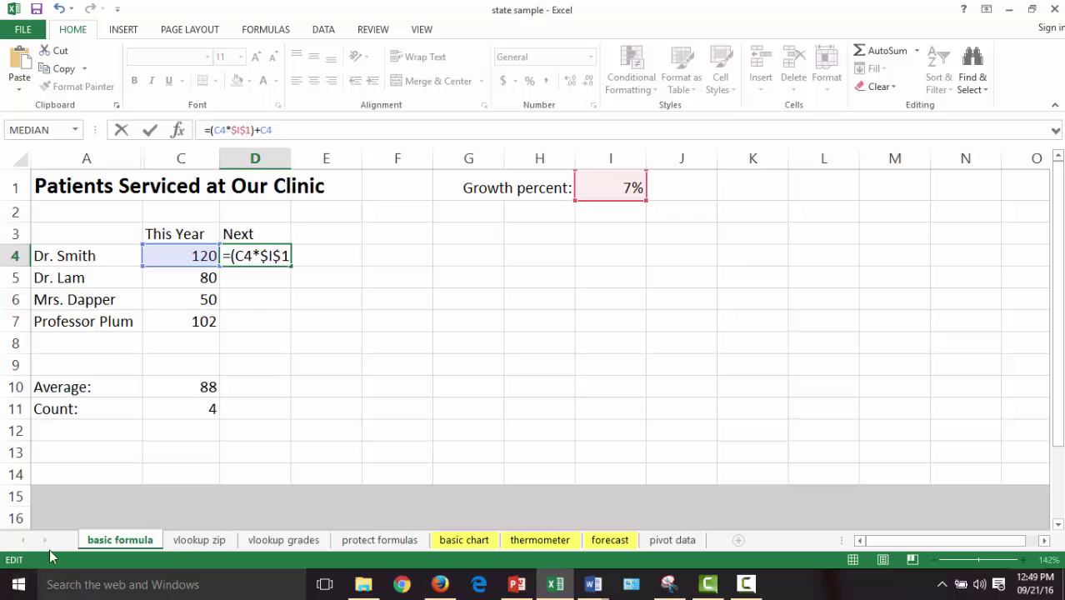
key(Return)
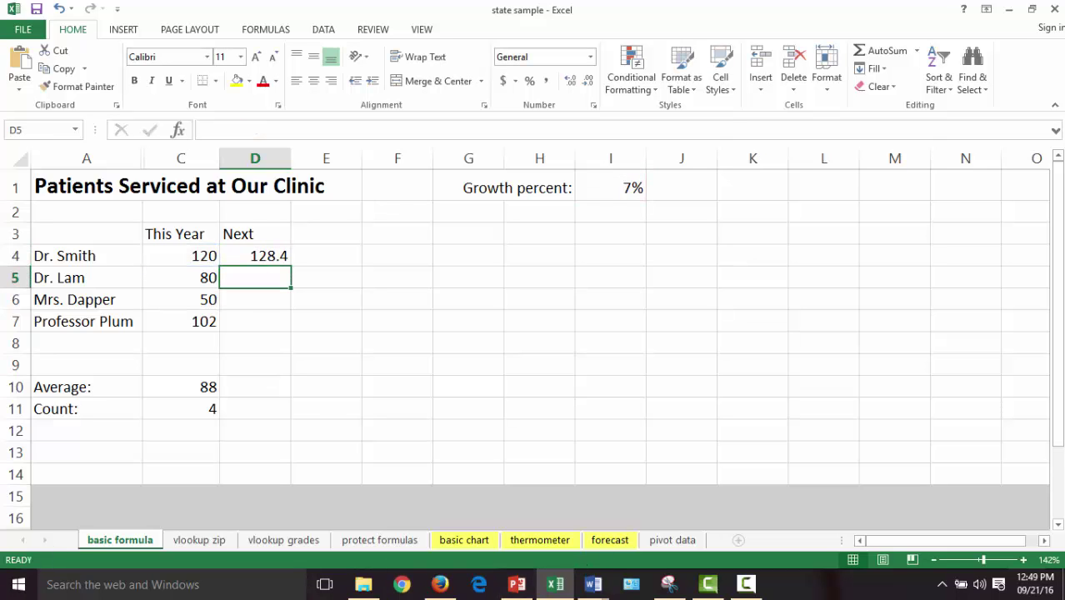
Step: Fill the D4 formula down through D7 and check the cell references in the D6 copy
click(274, 254)
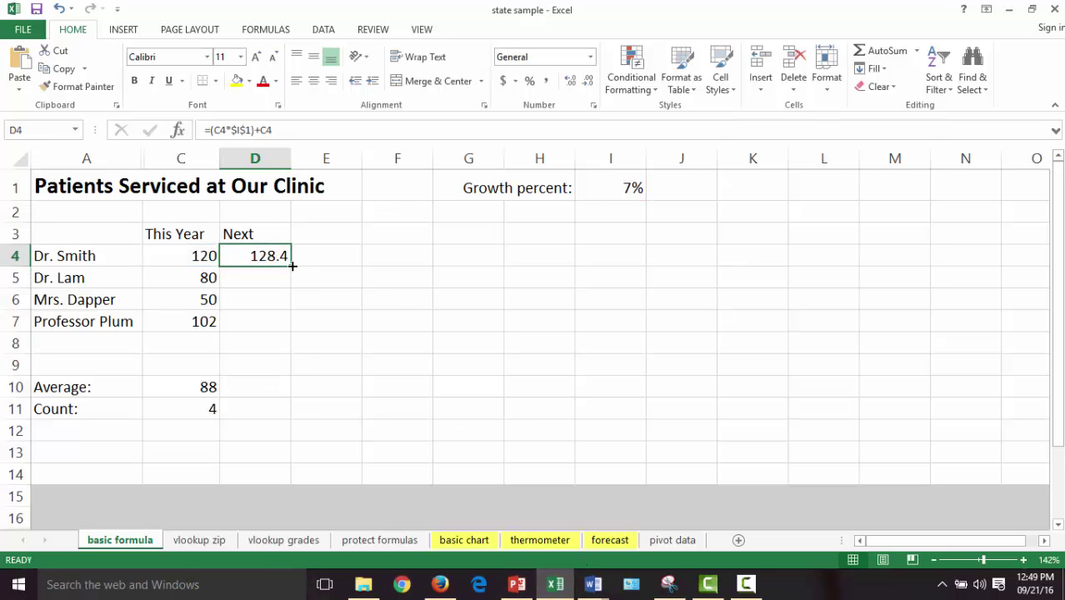
double_click(291, 266)
click(267, 296)
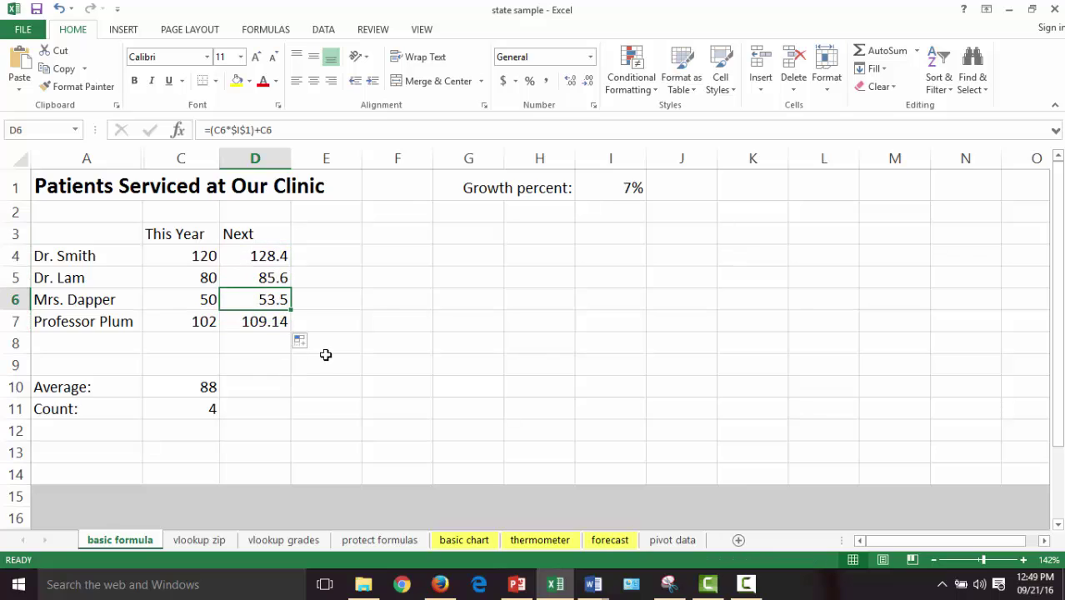
double_click(268, 300)
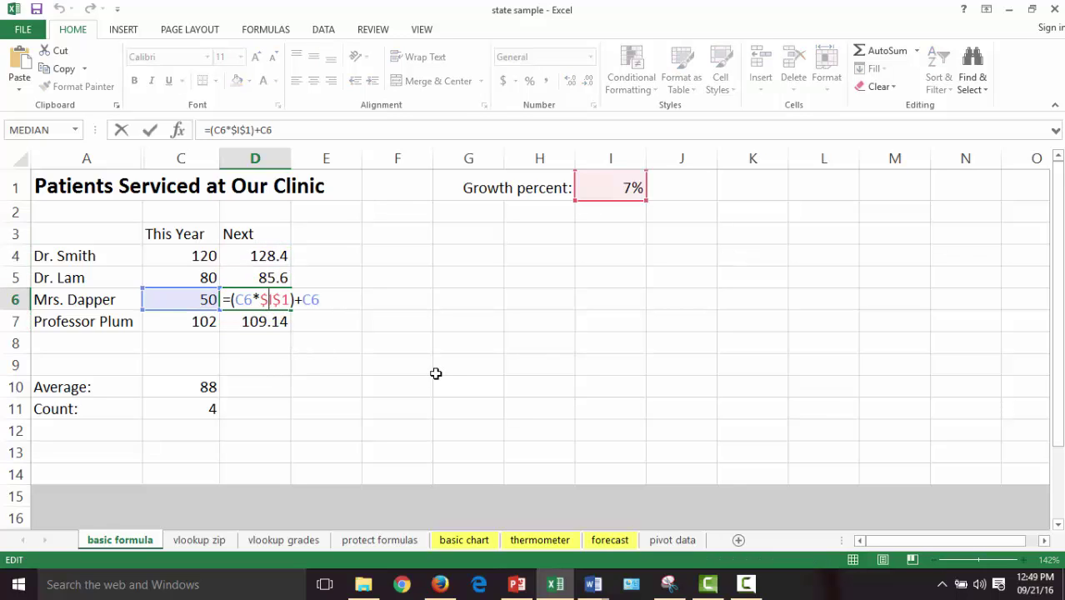
click(307, 344)
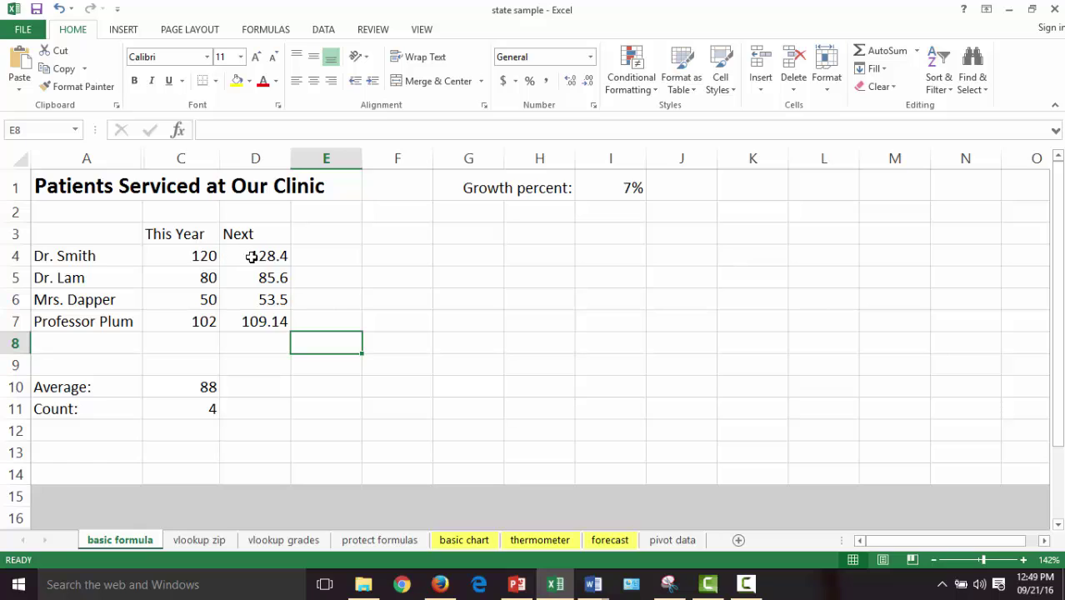
Step: Format the This Year and Next figures in C4:D7 to show no decimal places
click(192, 251)
drag(191, 250, 279, 318)
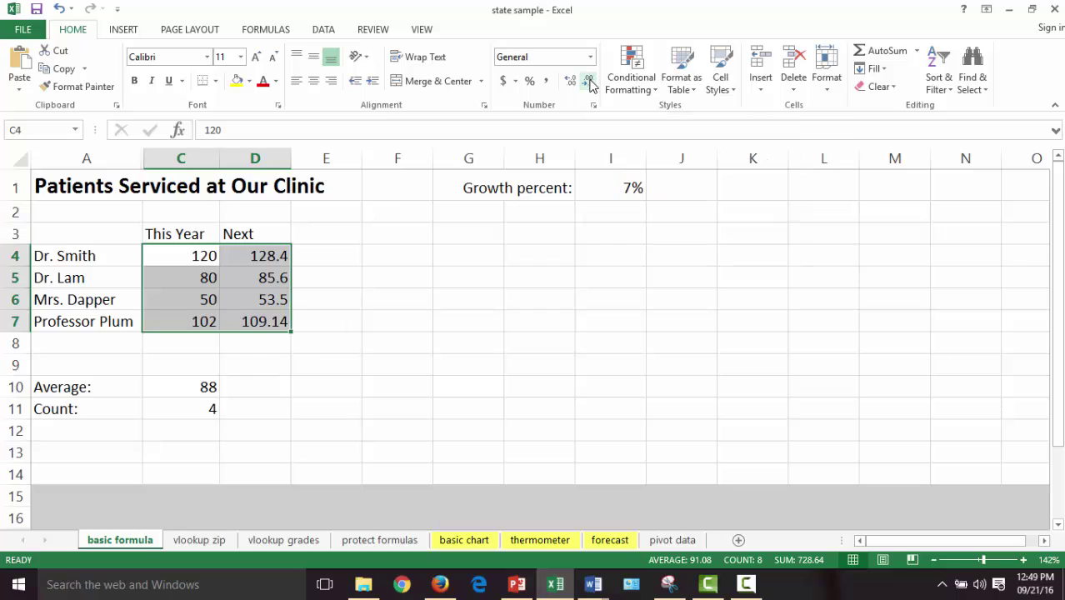
click(589, 84)
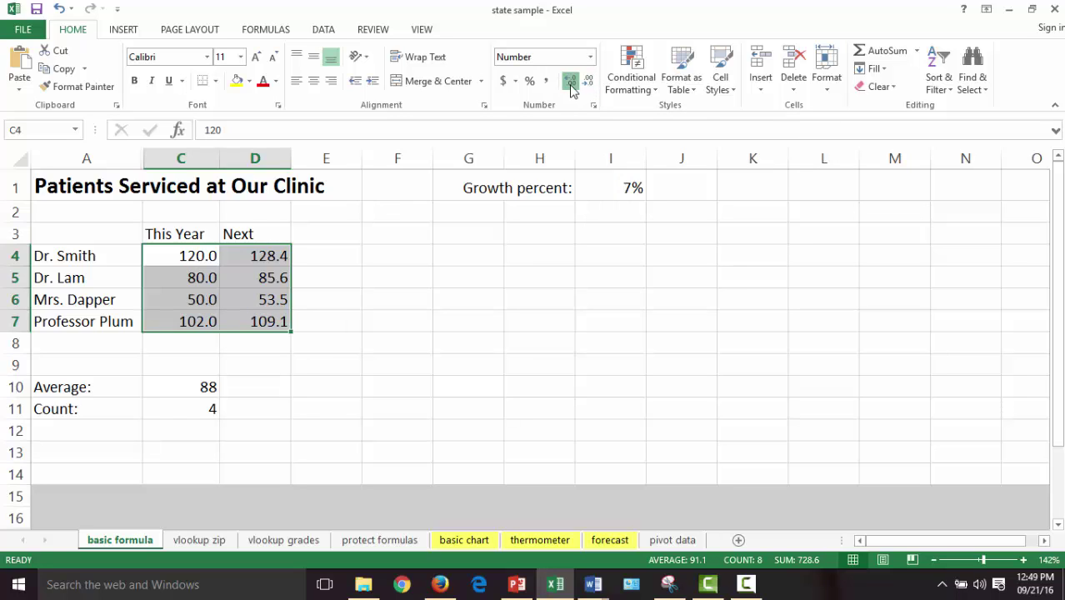
click(570, 82)
click(588, 84)
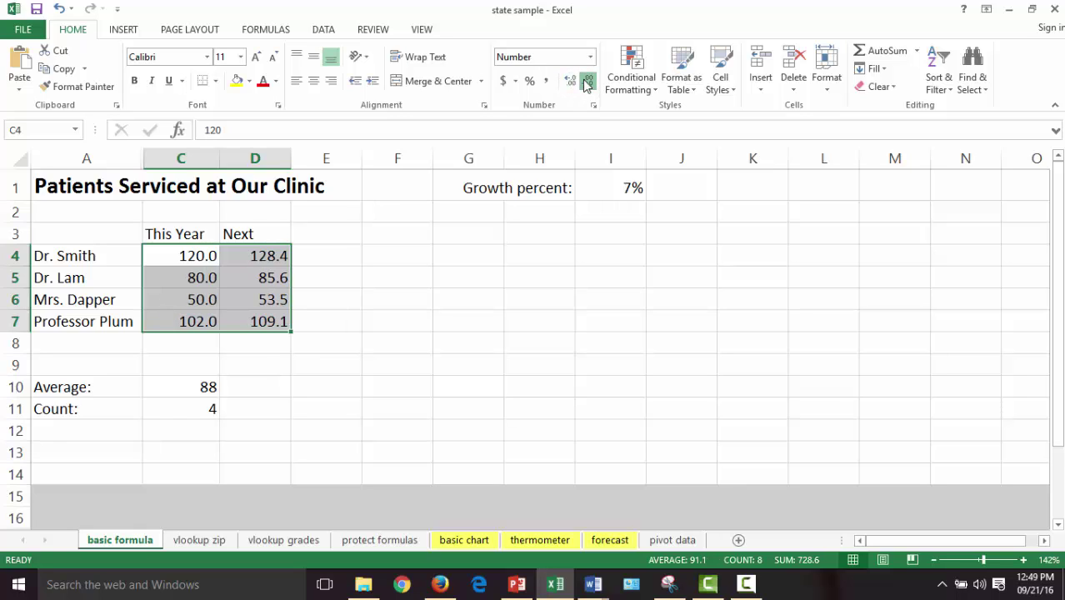
click(587, 84)
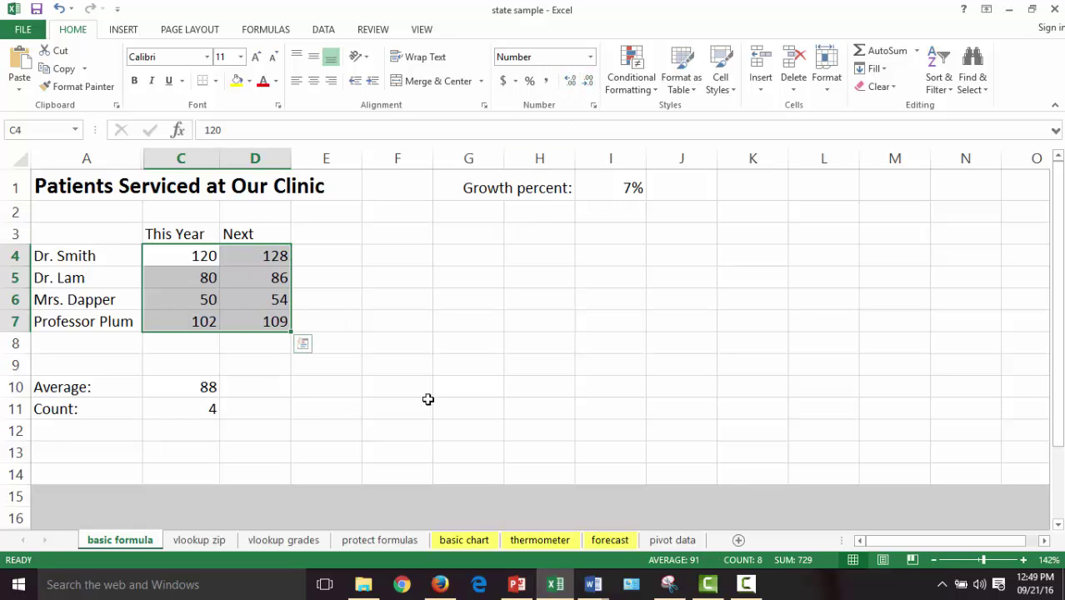
click(274, 304)
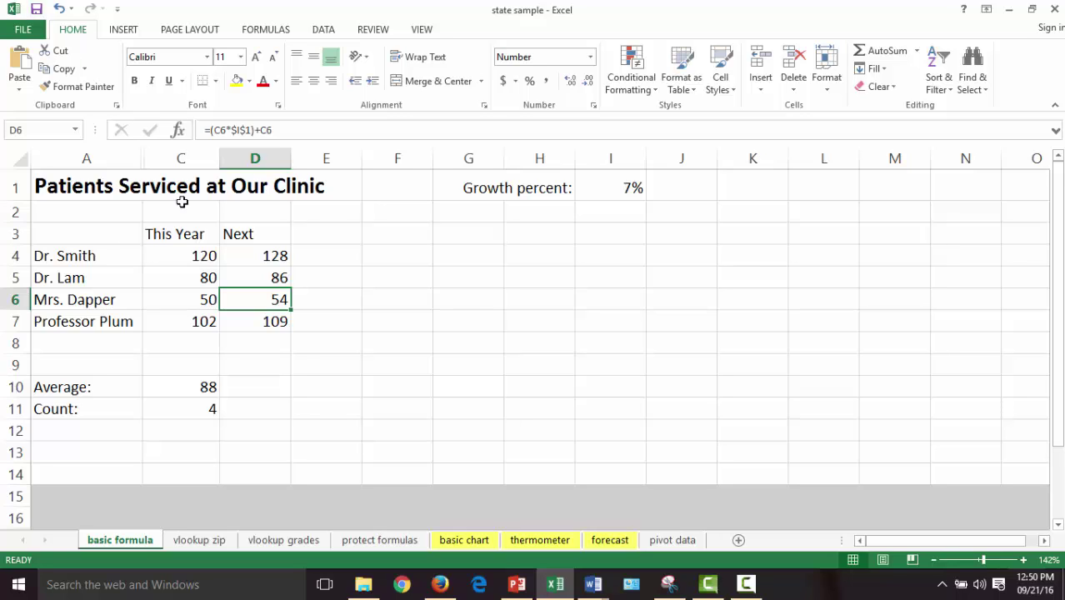
click(329, 290)
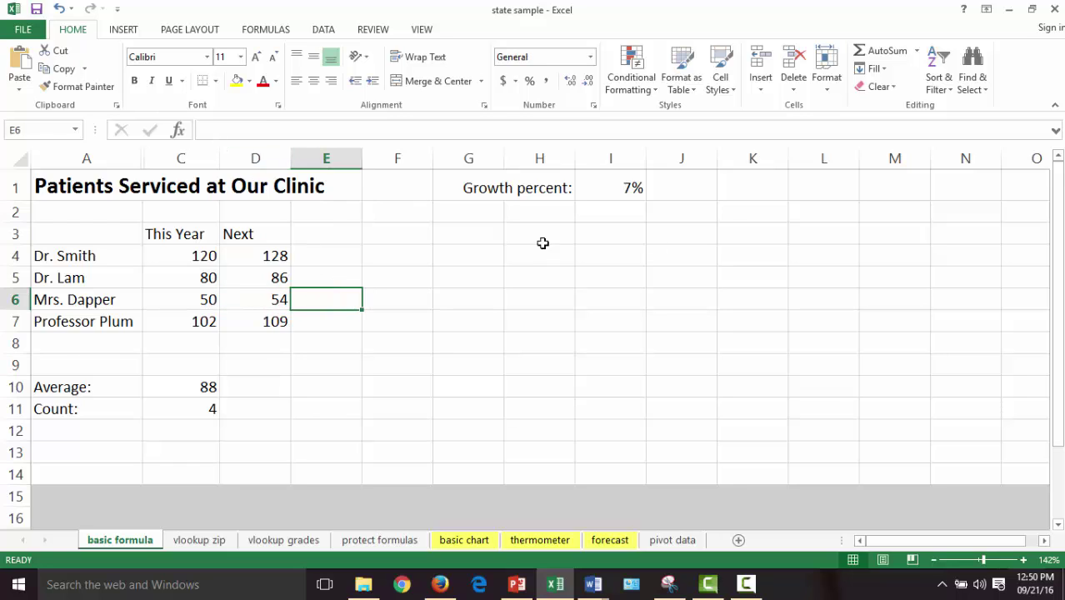
Step: Try growth percents of 12% and 6.5% in cell I1
click(630, 187)
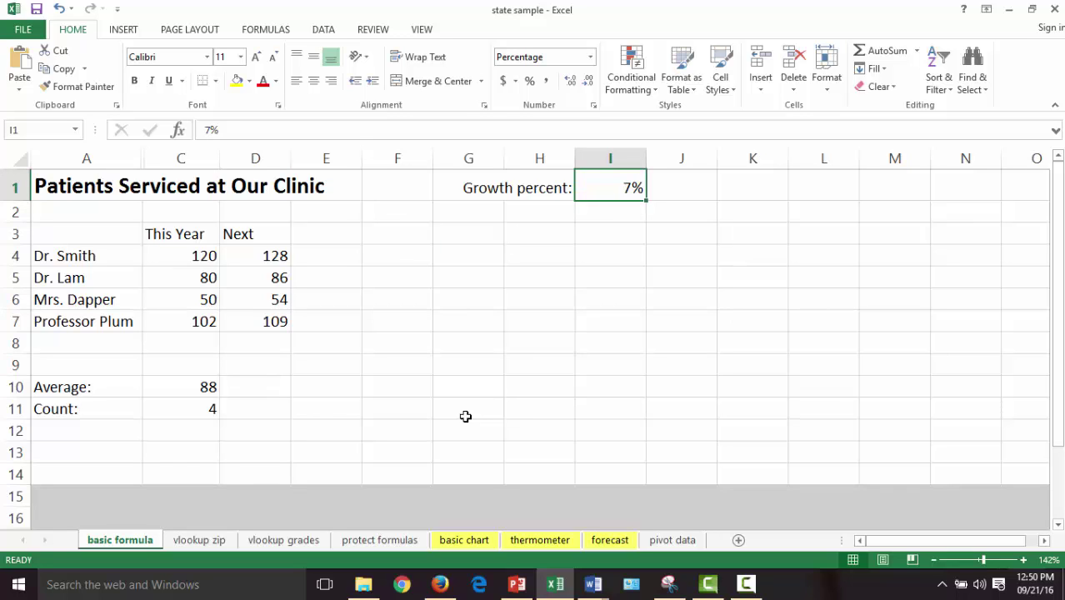
text(12)
key(Return)
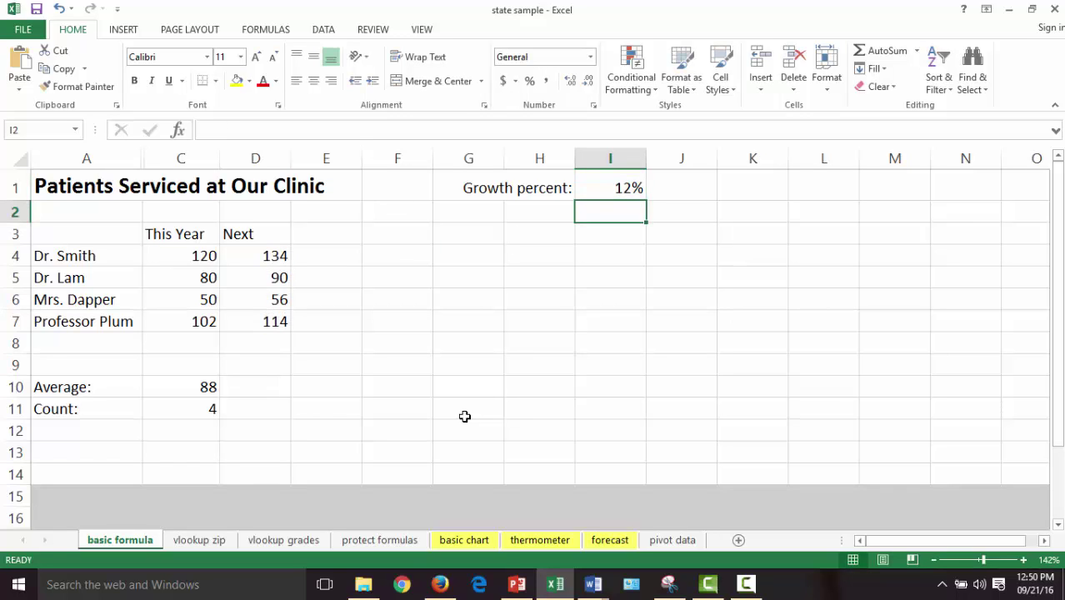
key(Up)
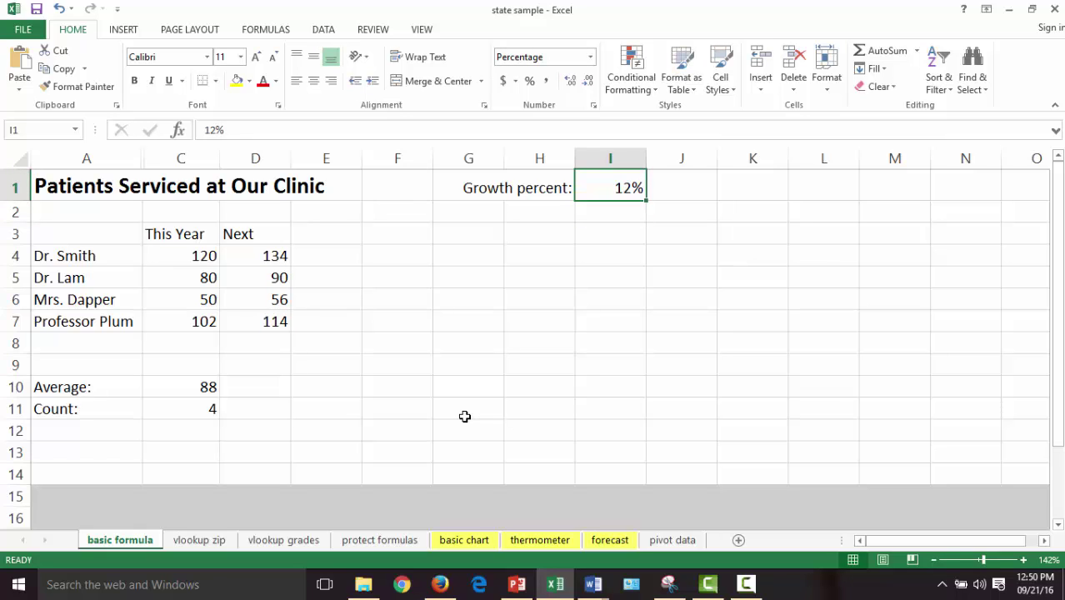
text(6.5)
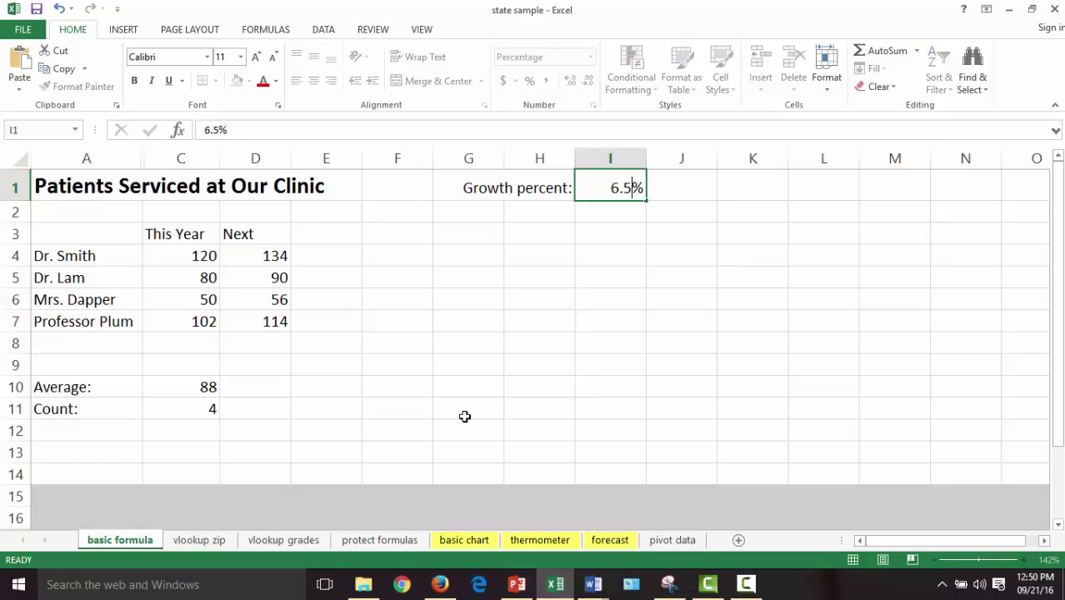
key(Return)
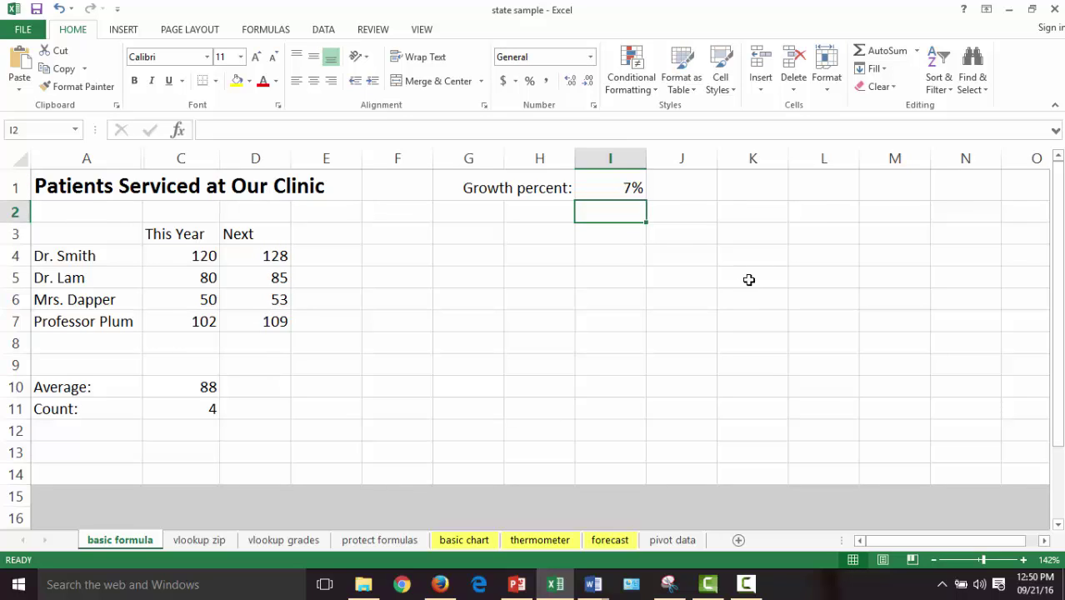
Step: Format the growth percent in I1 to show two decimal places
click(628, 190)
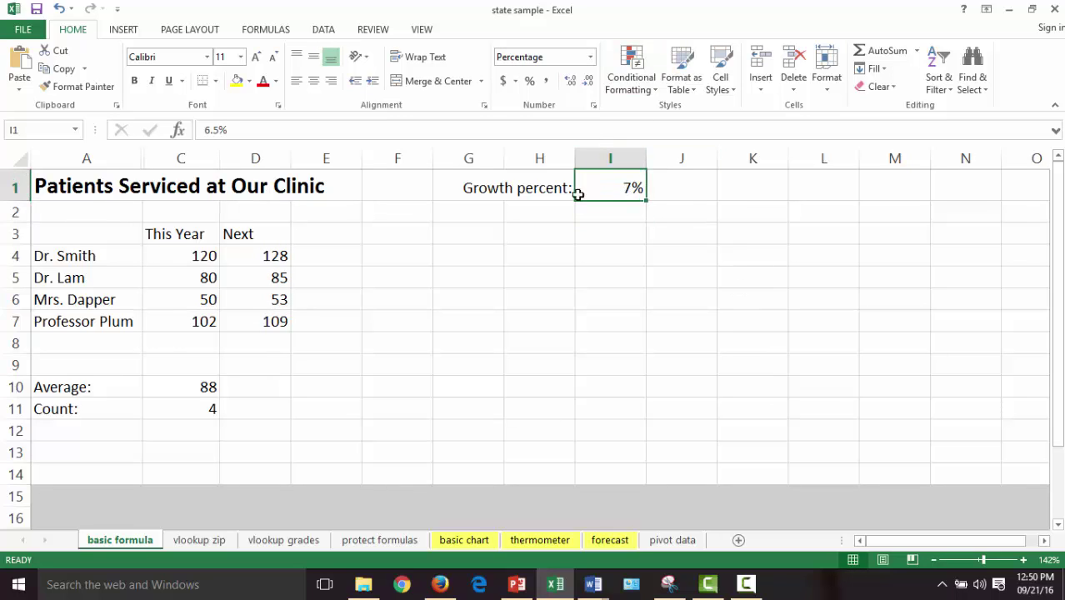
click(570, 83)
click(570, 85)
click(615, 329)
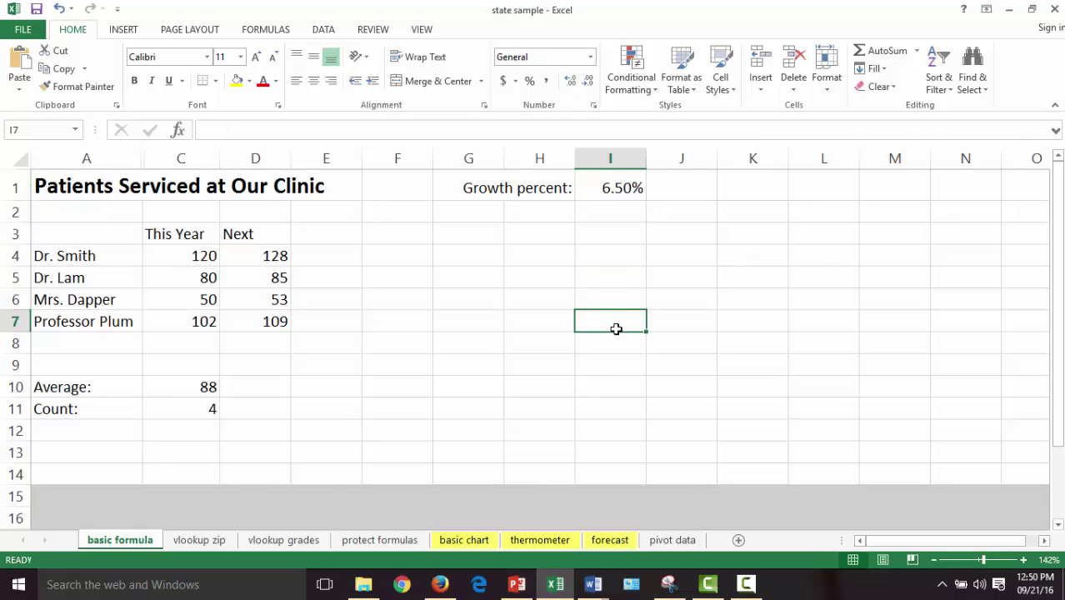
Step: Set the growth percent in I1 to 7.25%
click(623, 183)
text(7.25)
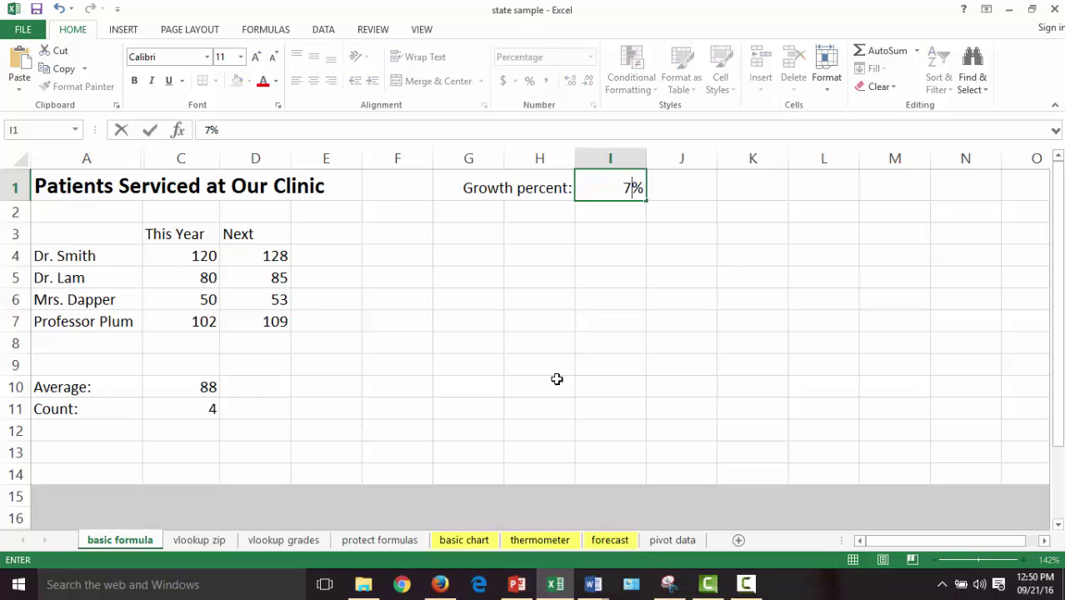
key(Return)
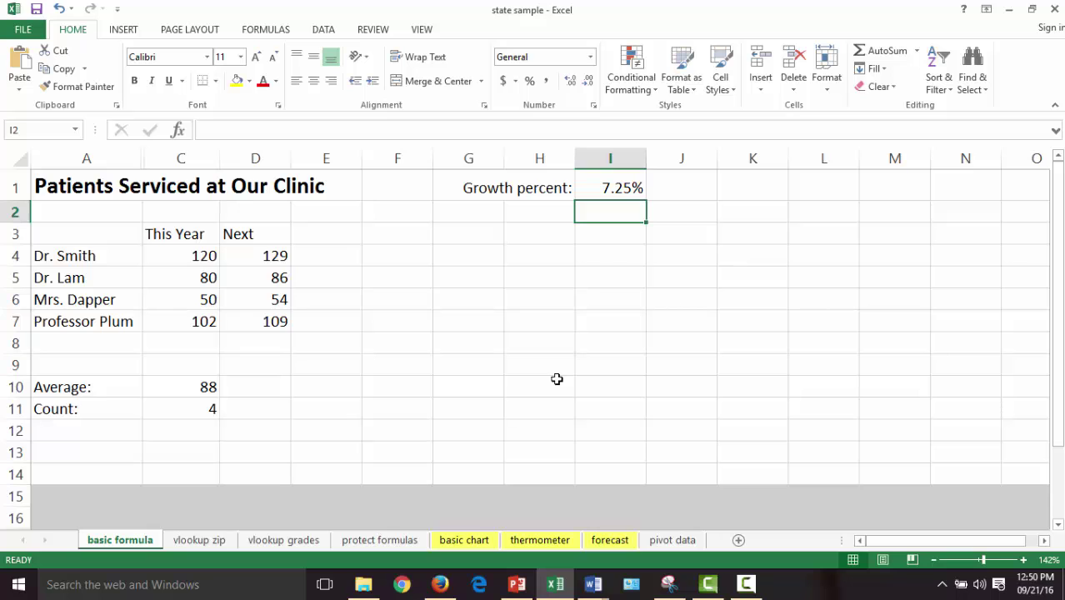
click(421, 398)
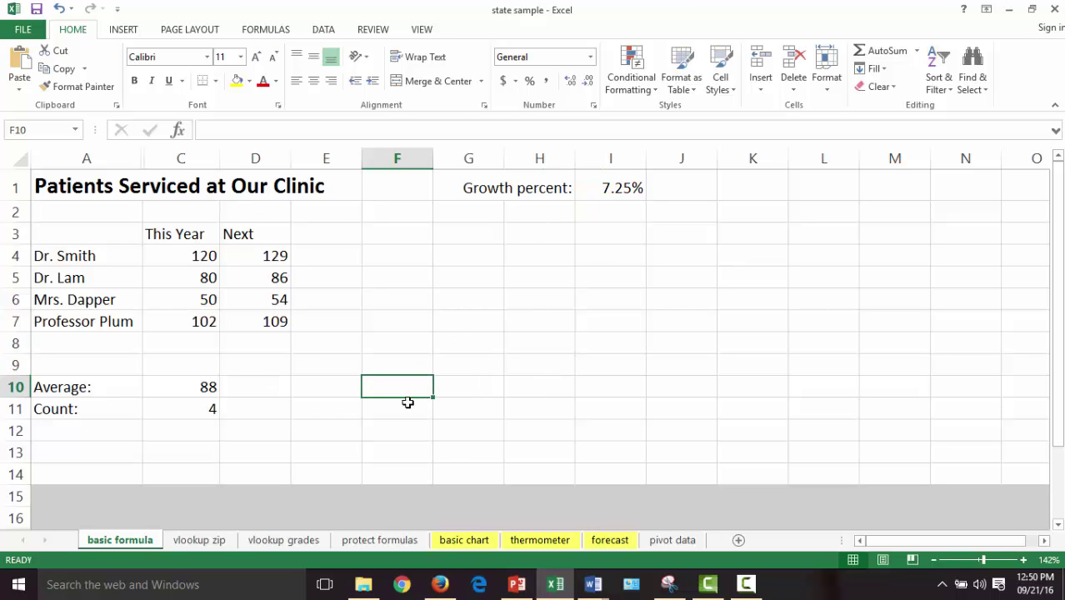
Step: Remove the fill color from rows 14 to 21 and set their font color to black
scroll(375, 427, down, 2)
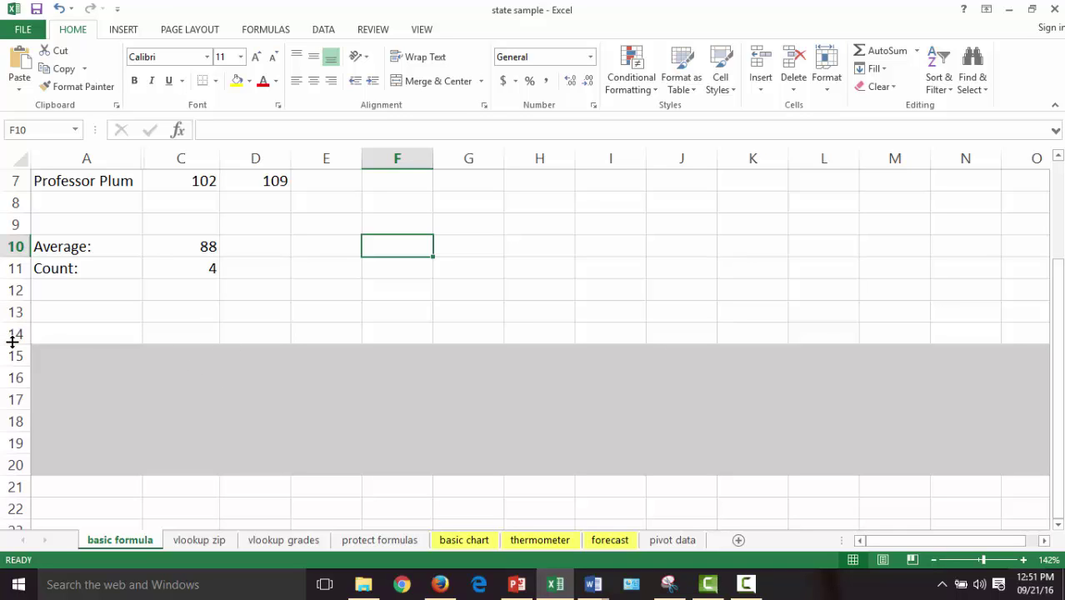
drag(12, 333, 4, 488)
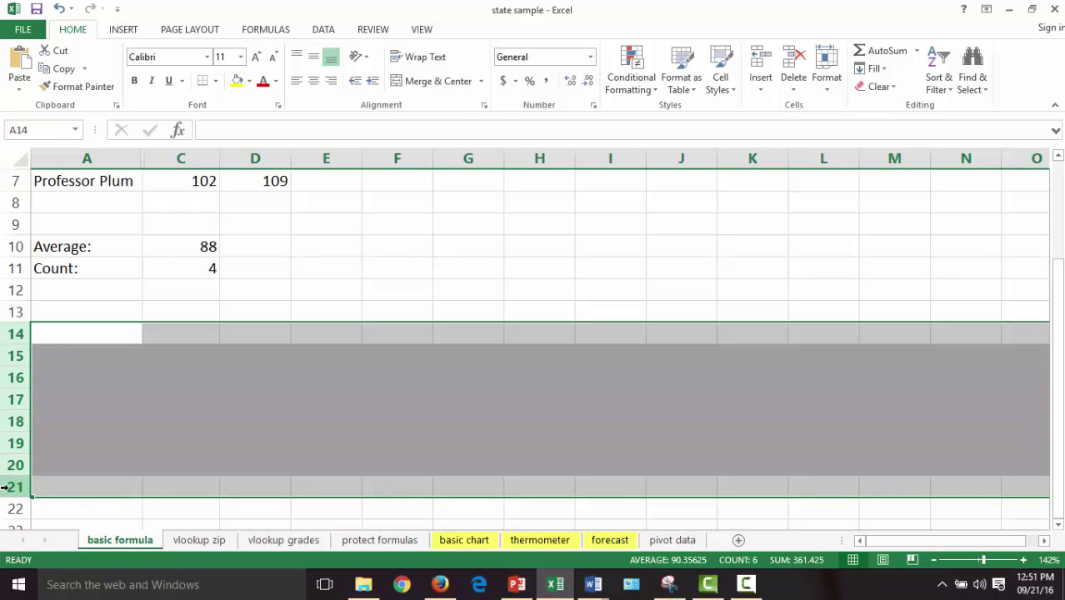
click(248, 81)
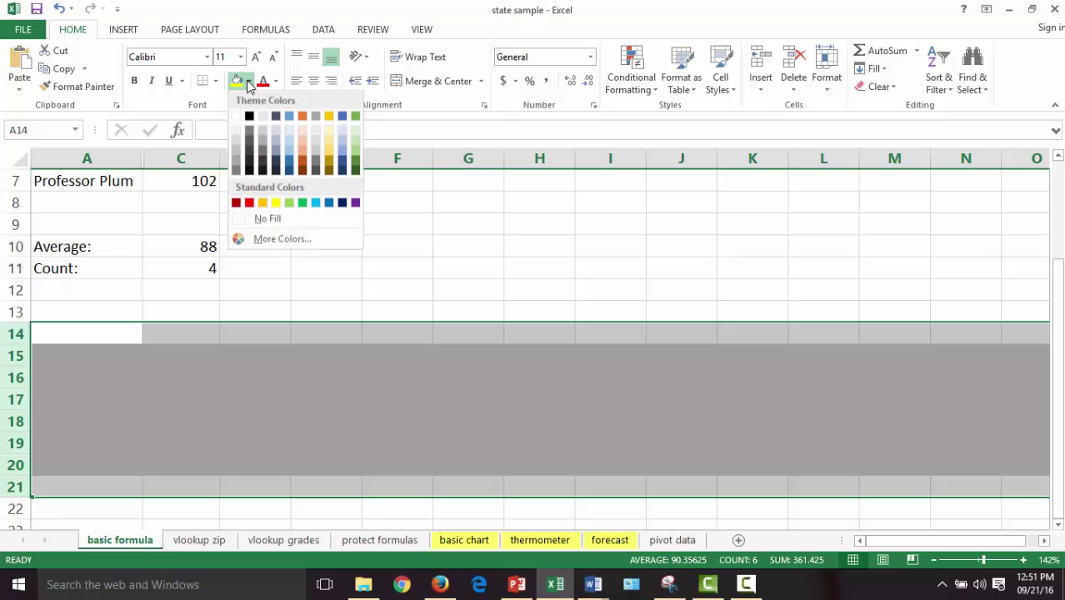
click(280, 221)
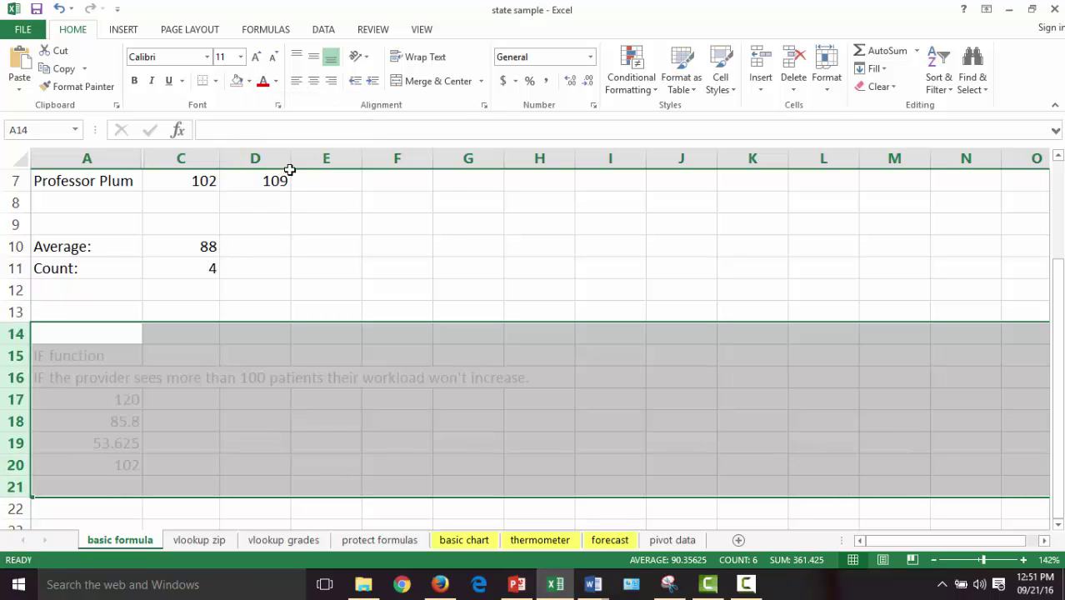
click(276, 81)
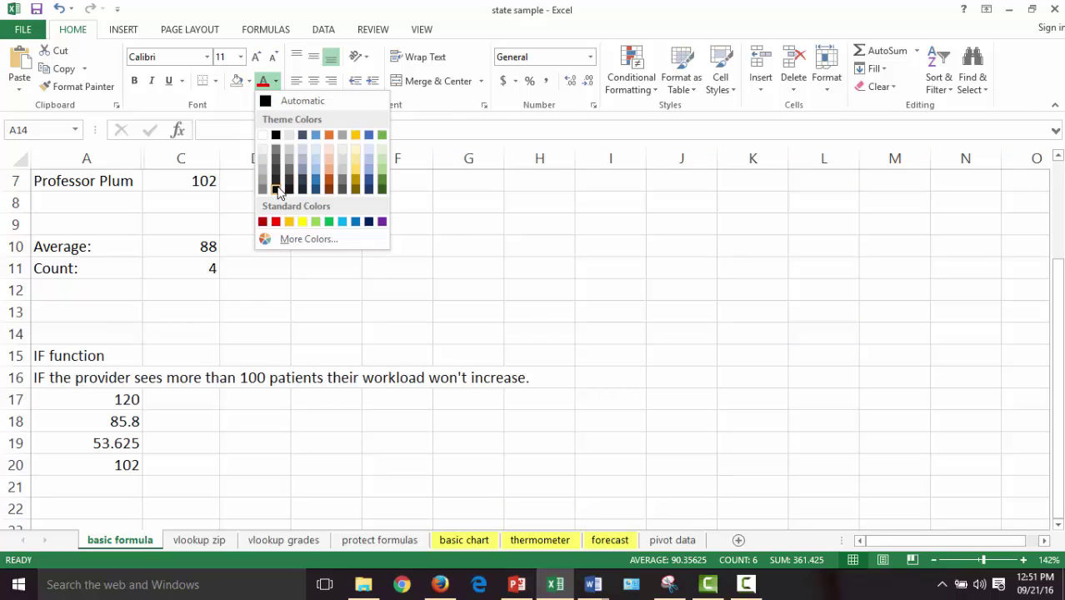
click(280, 192)
click(398, 306)
Step: Inspect the sample IF formula in A19 and the growth formula in D4
drag(214, 444, 275, 467)
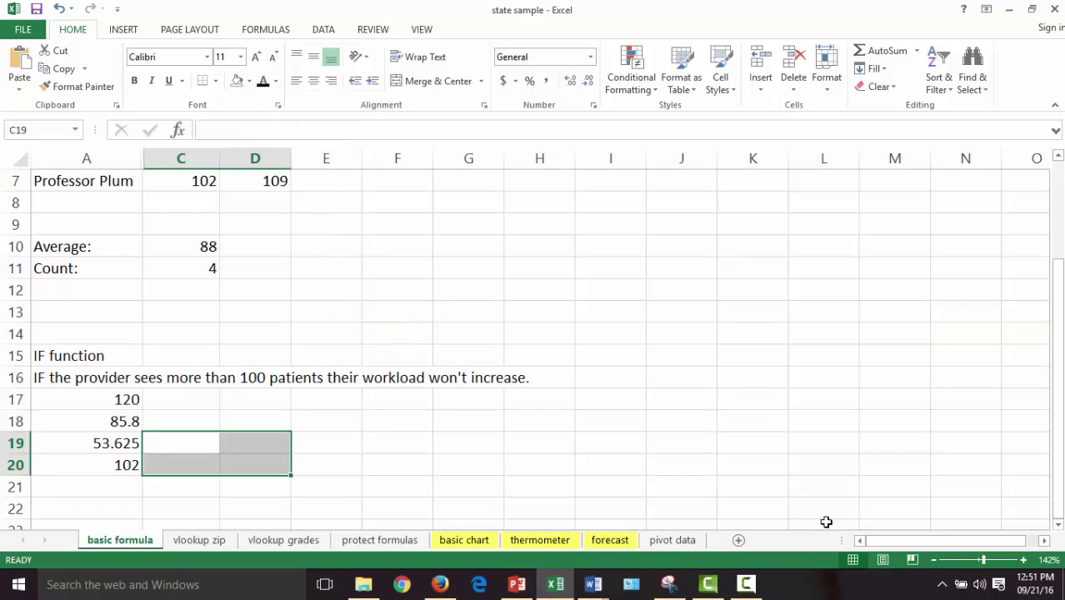
key(Left)
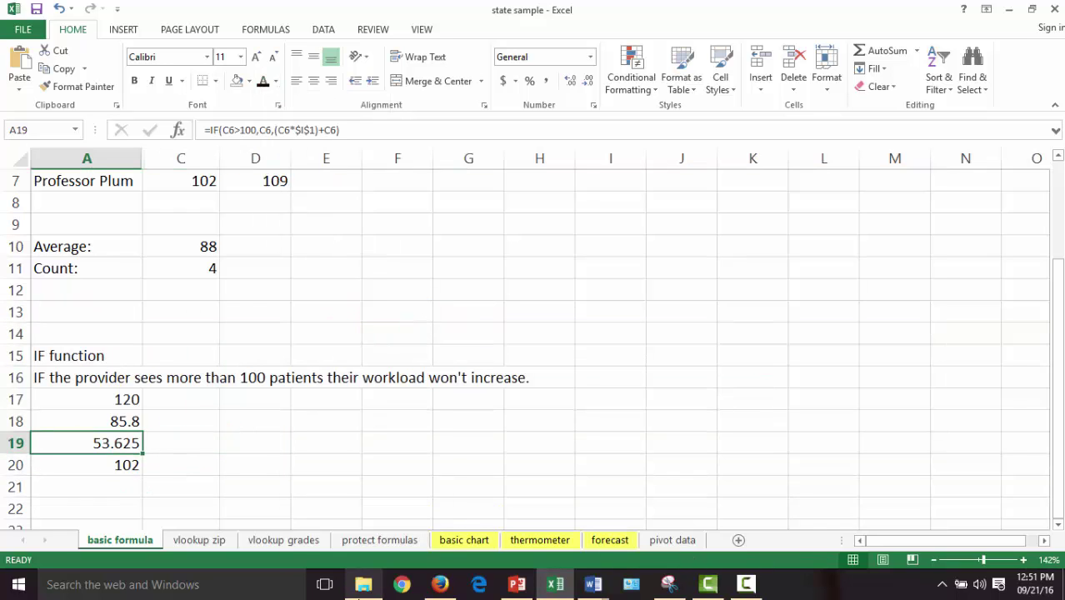
click(397, 330)
key(Up)
key(Up)
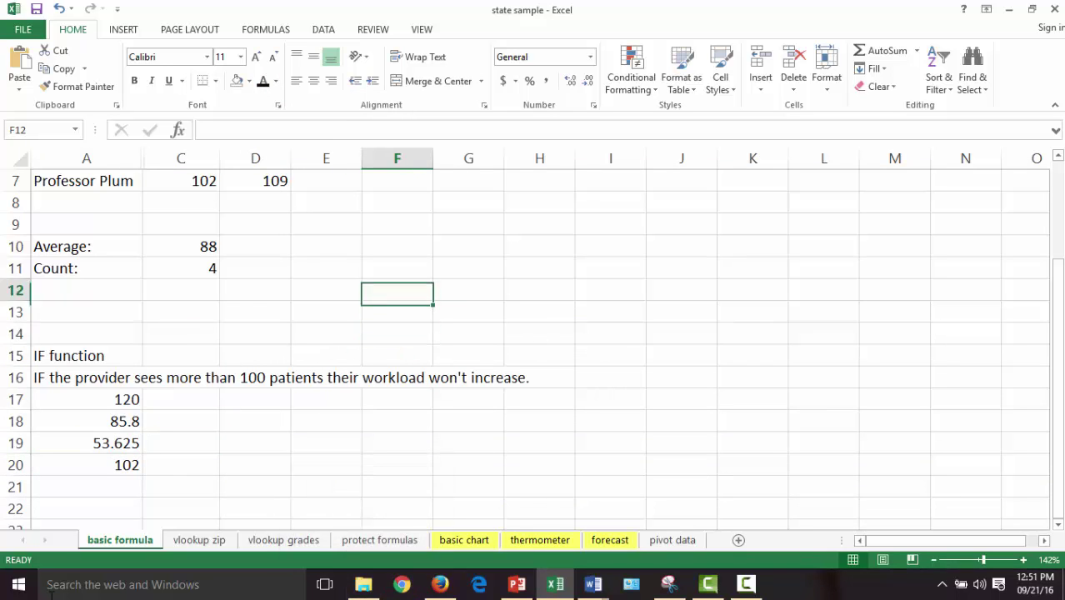
key(Up)
key(Up)
key(Up)
key(Up)
key(Up)
key(Up)
key(Up)
key(Up)
key(Up)
key(Up)
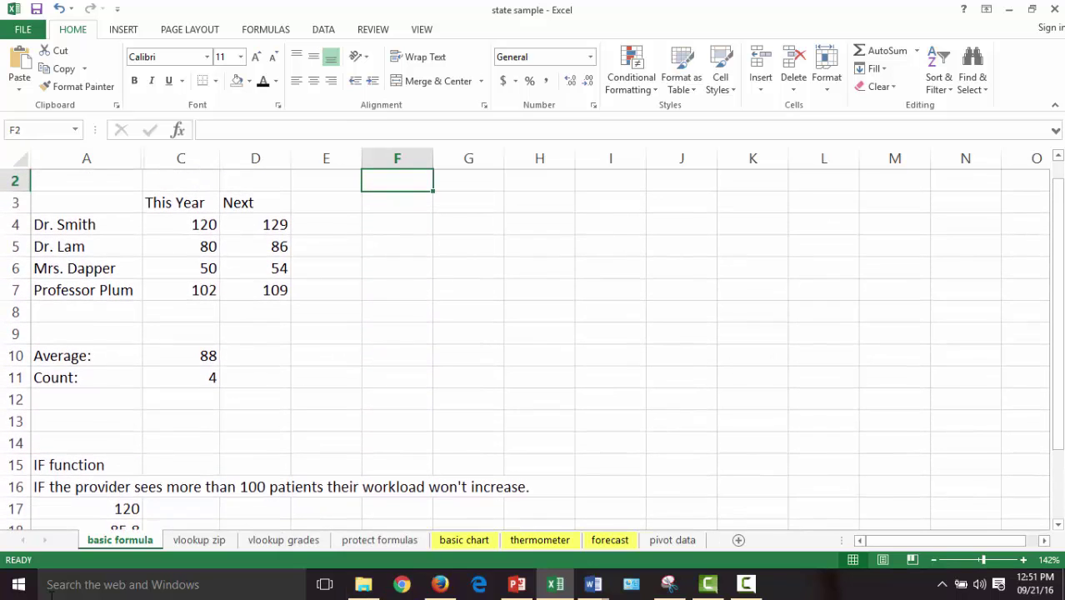
click(194, 224)
click(284, 223)
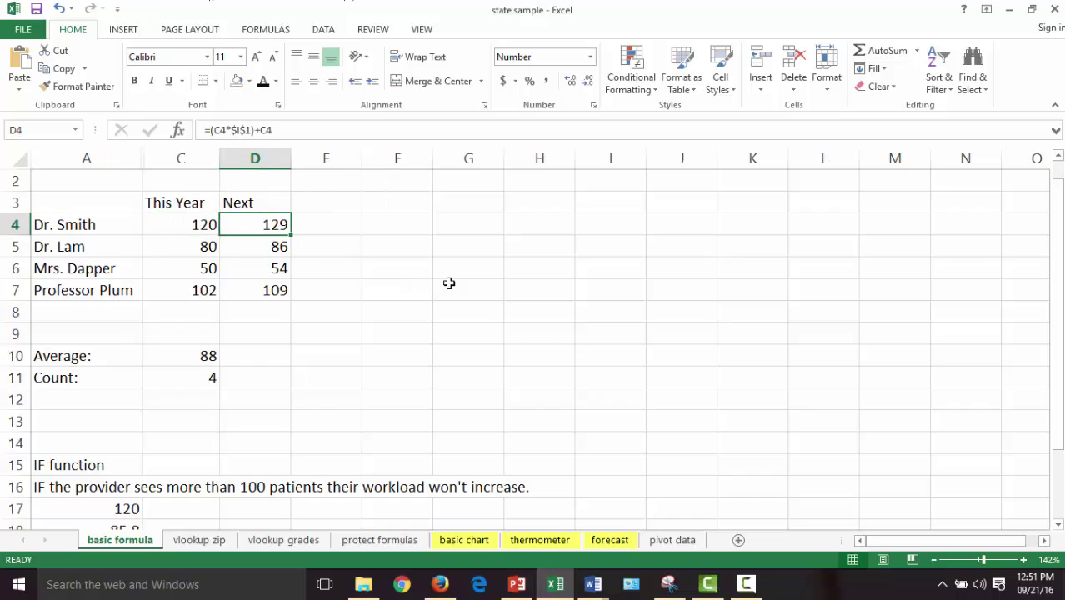
Step: Examine the sample IF formula in A17 against the patient table and the rule about more than 100 patients
scroll(450, 284, up, 1)
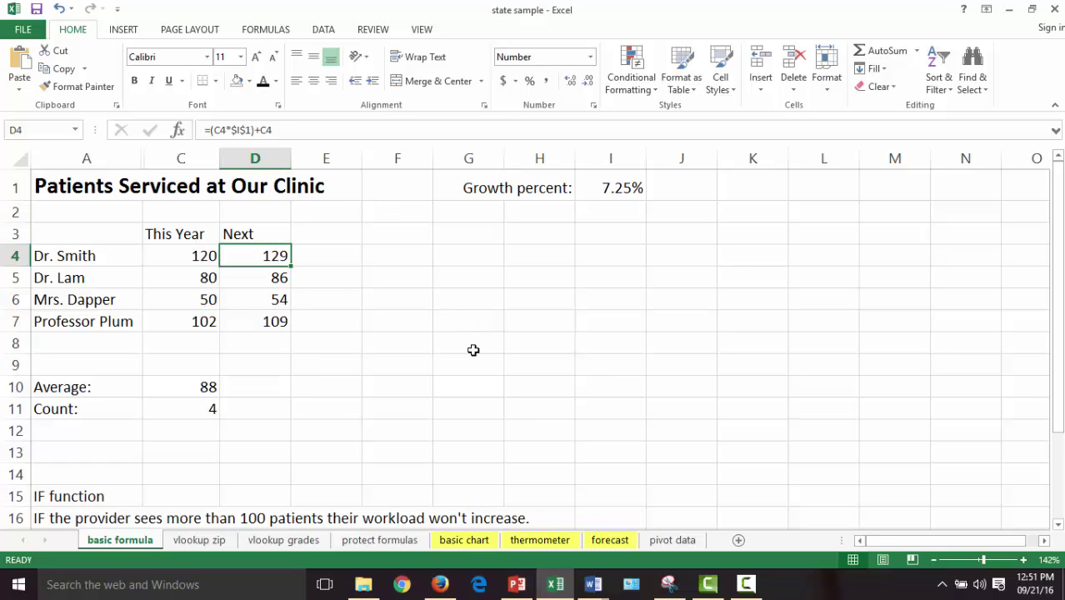
scroll(638, 335, down, 3)
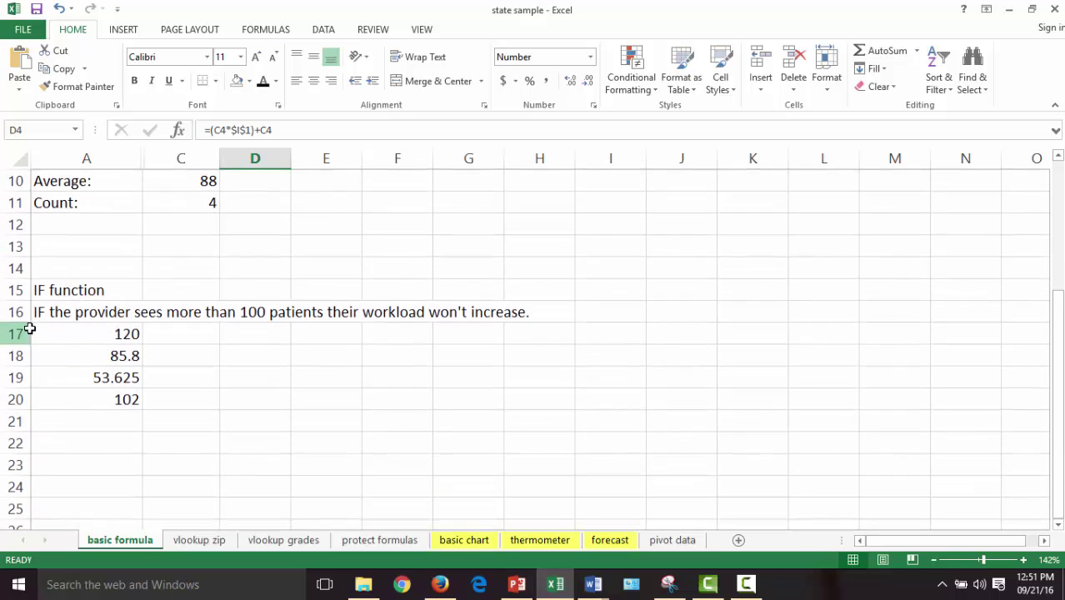
scroll(238, 298, up, 3)
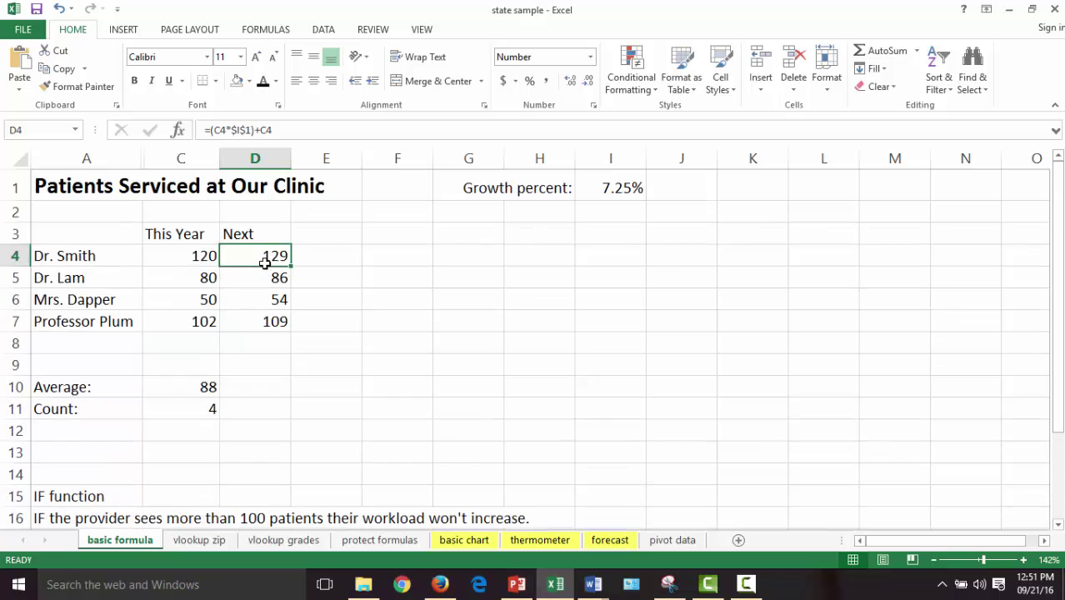
scroll(376, 321, down, 2)
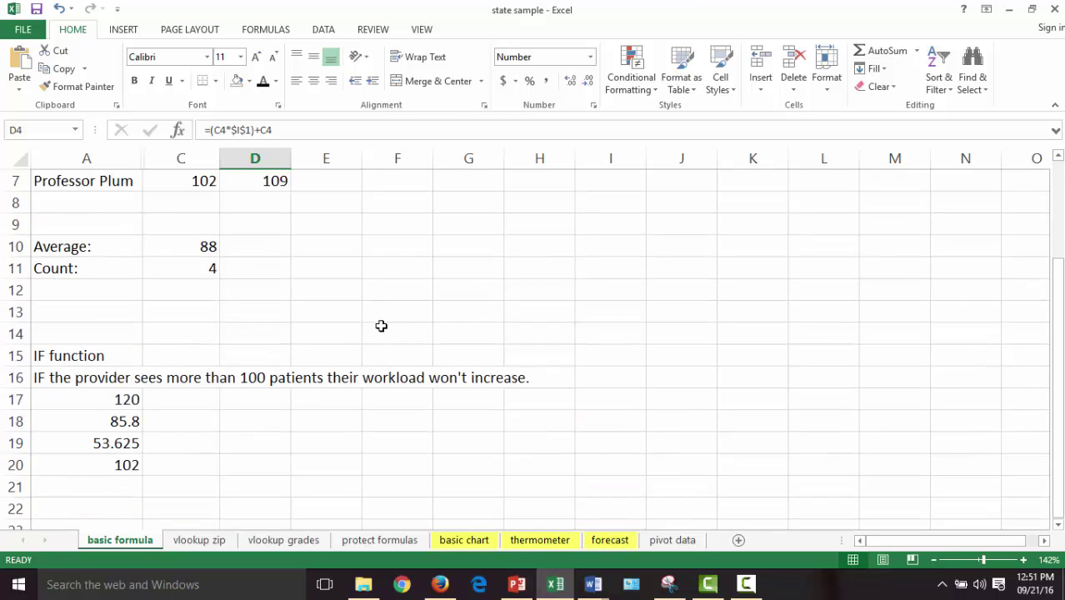
click(95, 399)
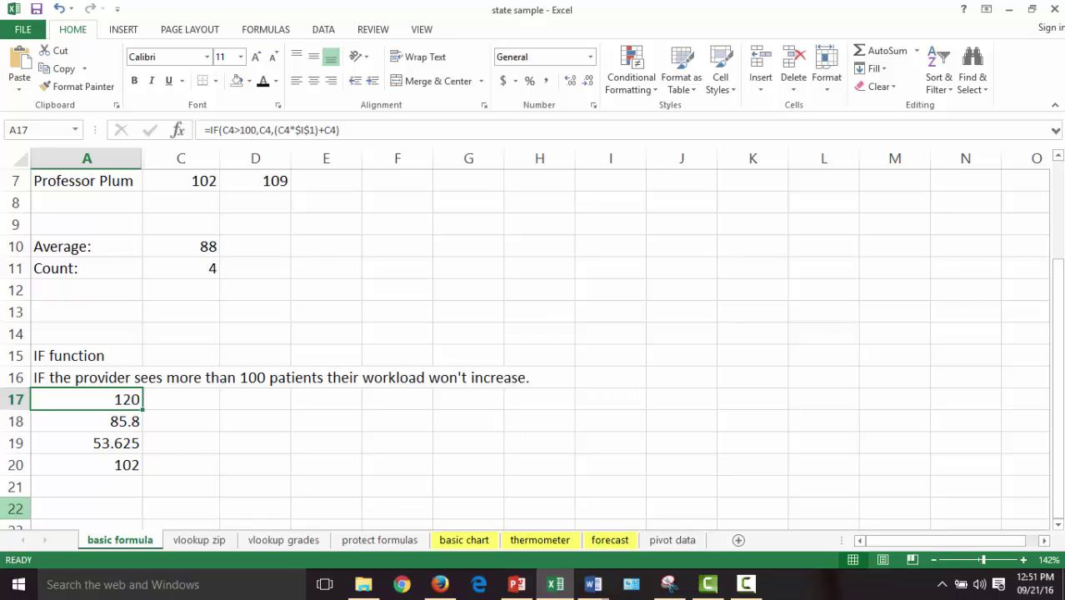
scroll(224, 429, up, 1)
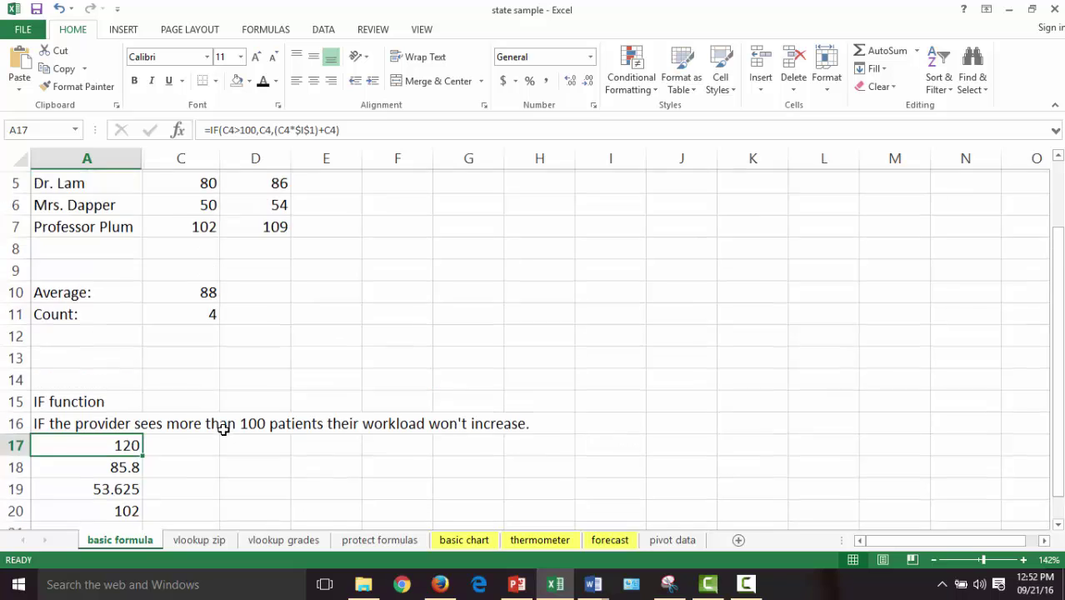
scroll(223, 429, up, 2)
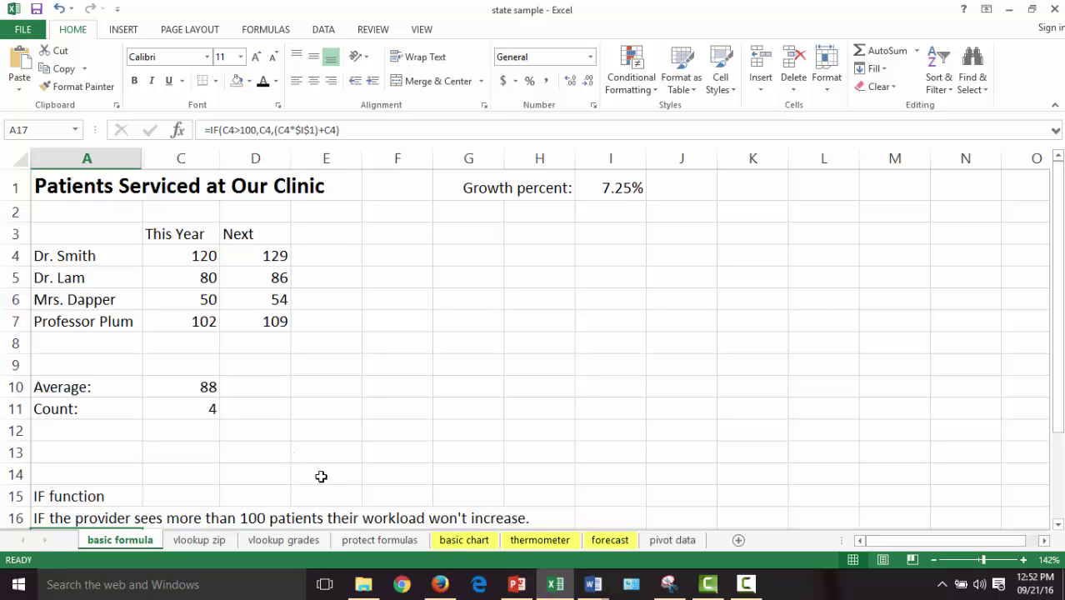
scroll(346, 471, down, 2)
scroll(366, 465, up, 2)
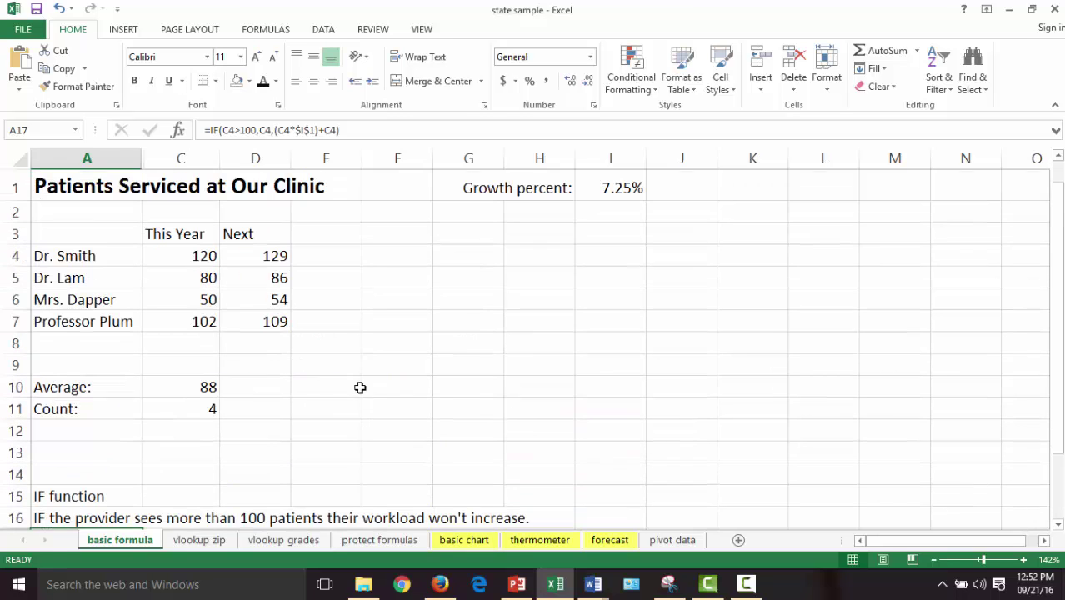
click(395, 258)
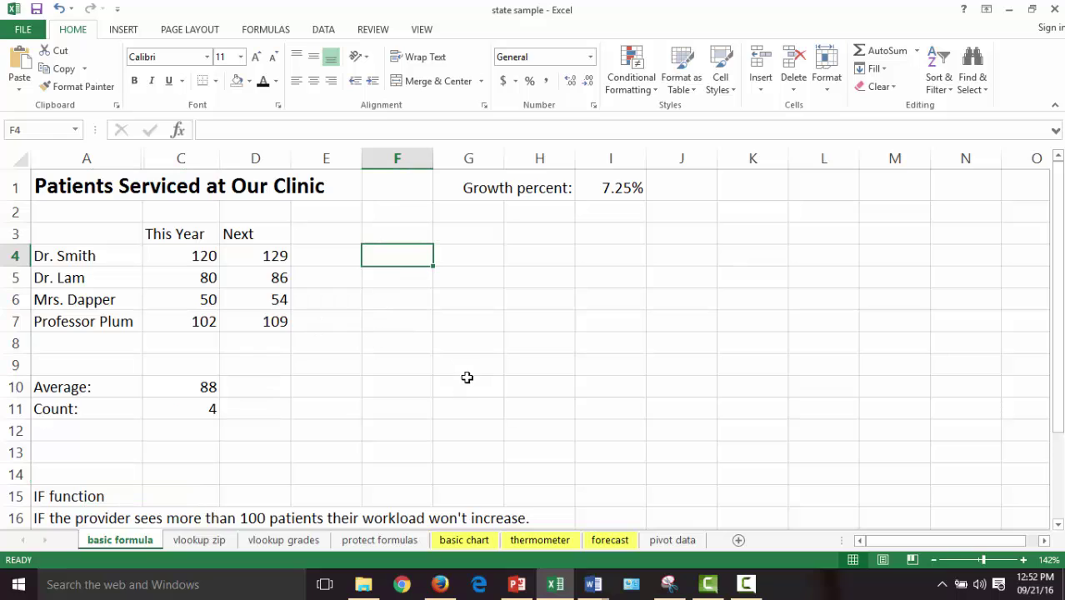
text(=if)
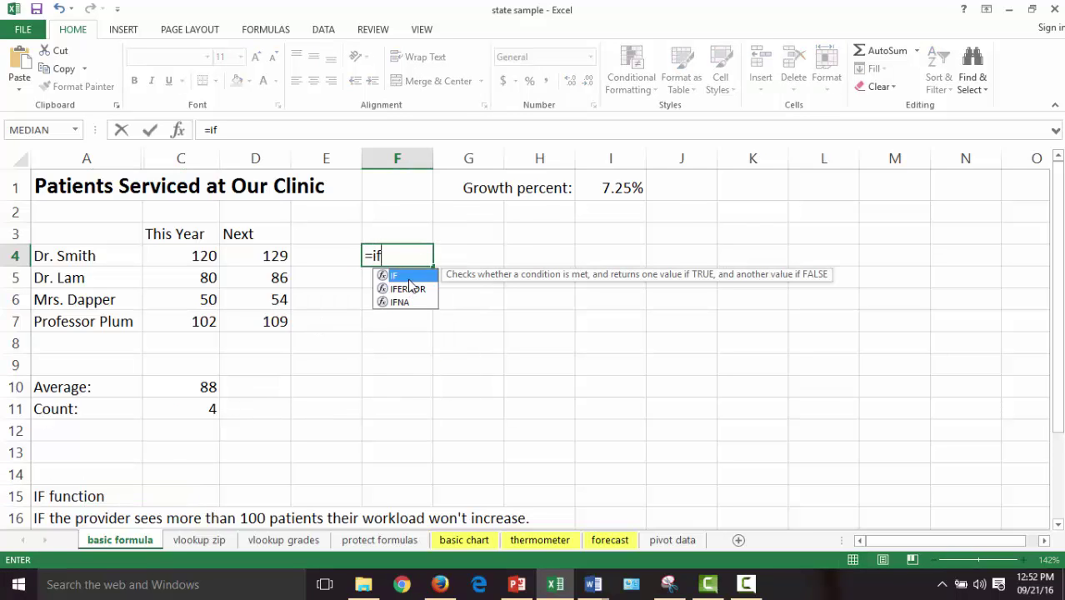
key(Tab)
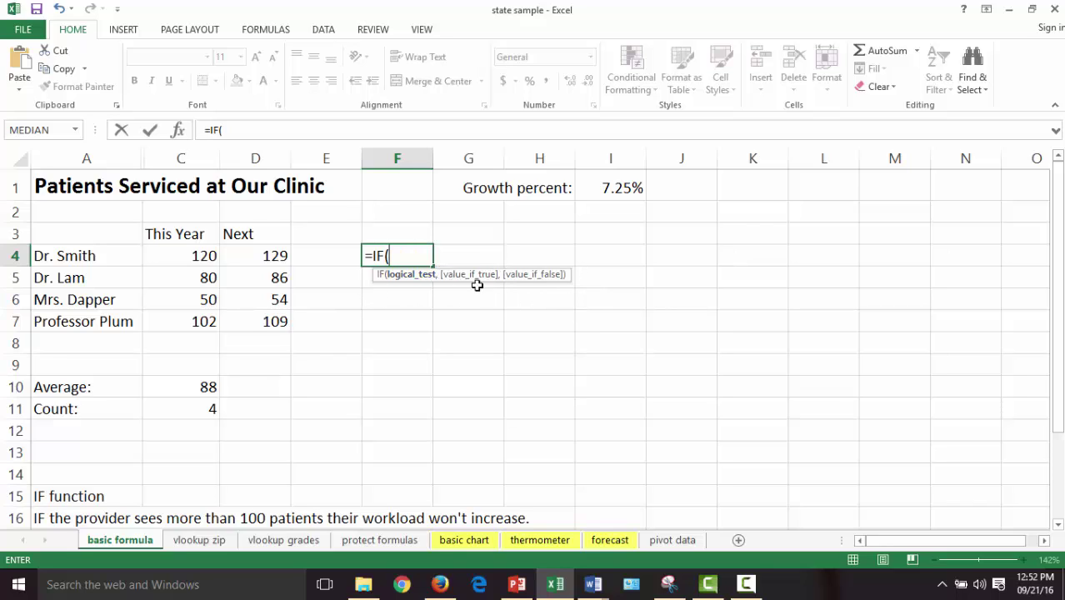
click(183, 133)
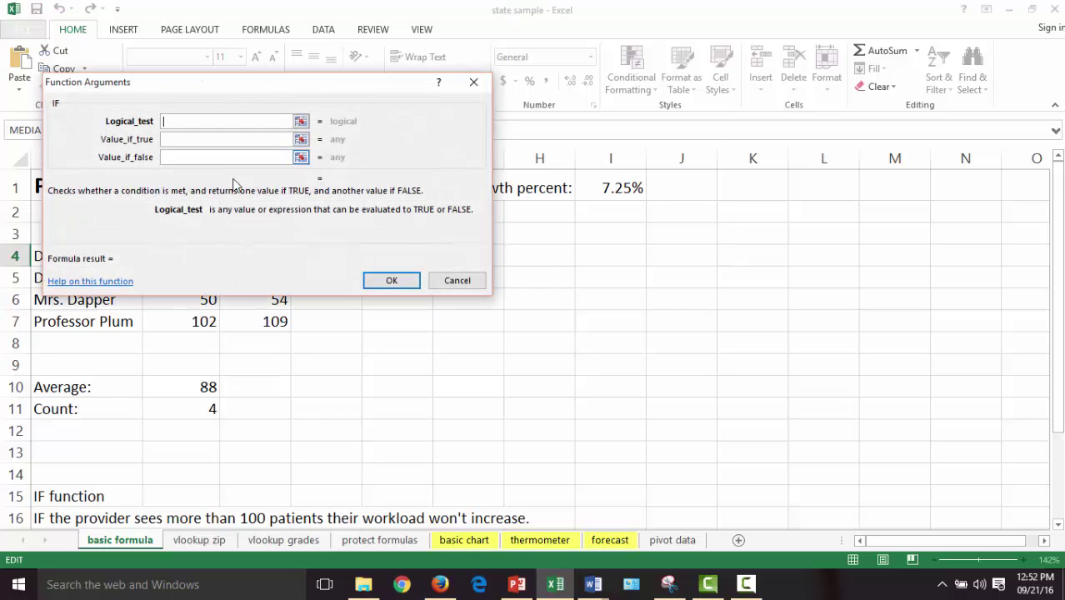
drag(353, 80, 792, 222)
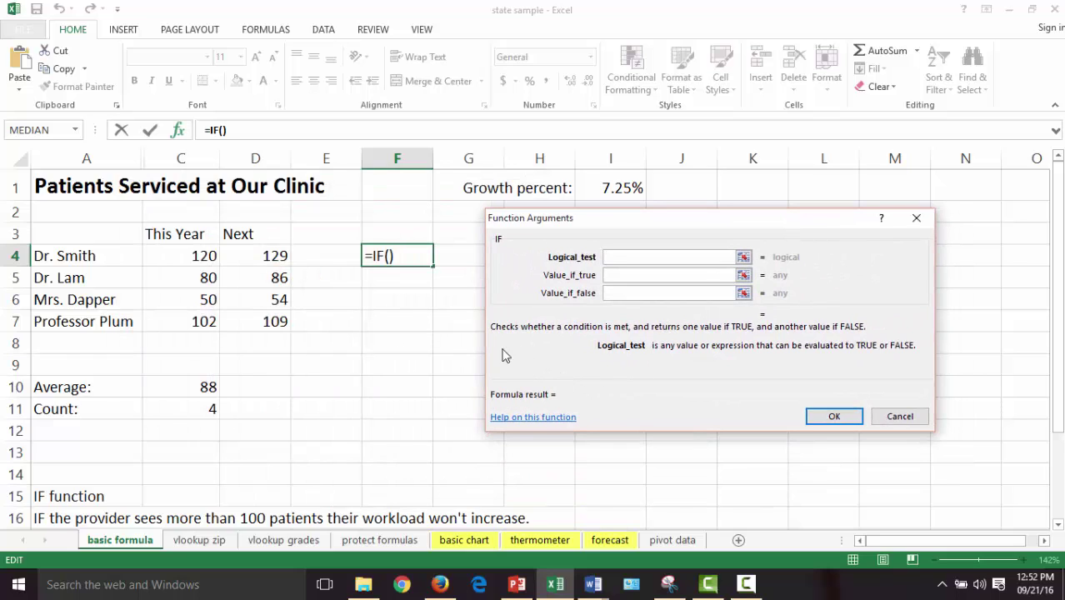
click(255, 158)
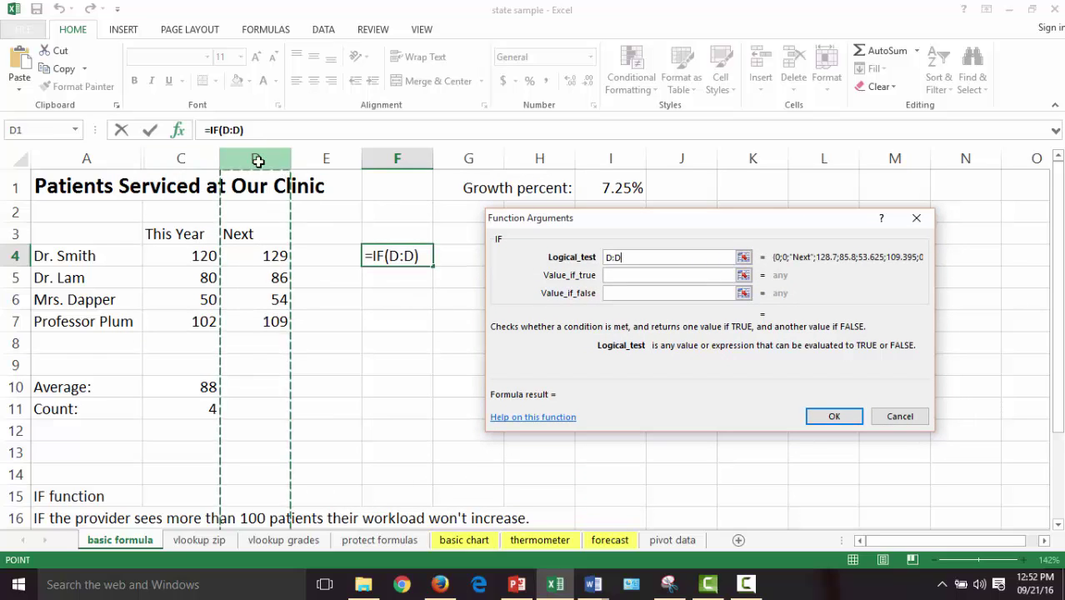
click(915, 218)
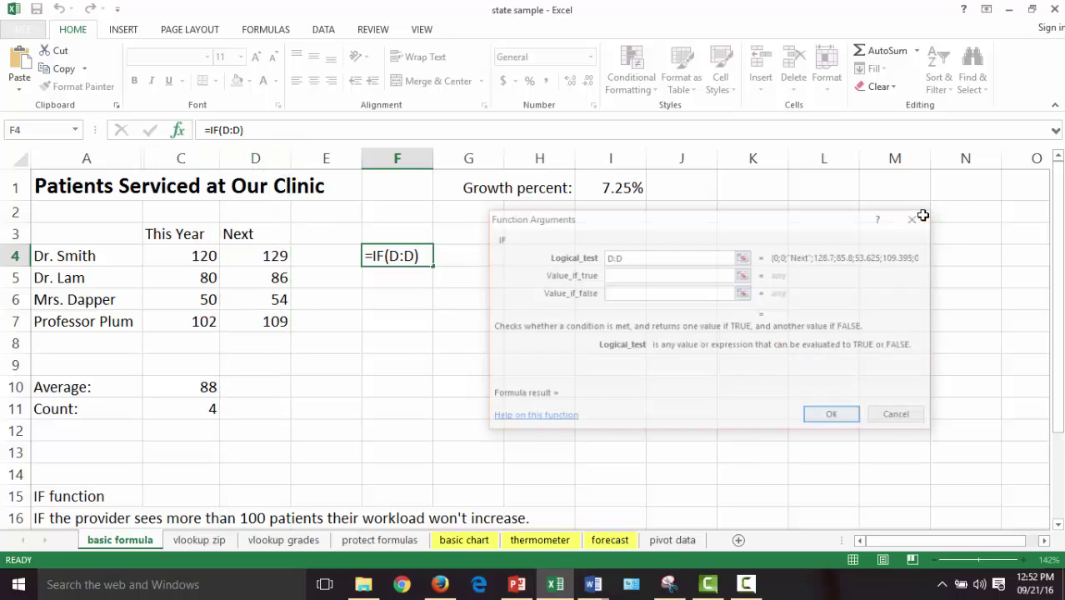
Step: Hide column D, which holds the Next figures
click(255, 158)
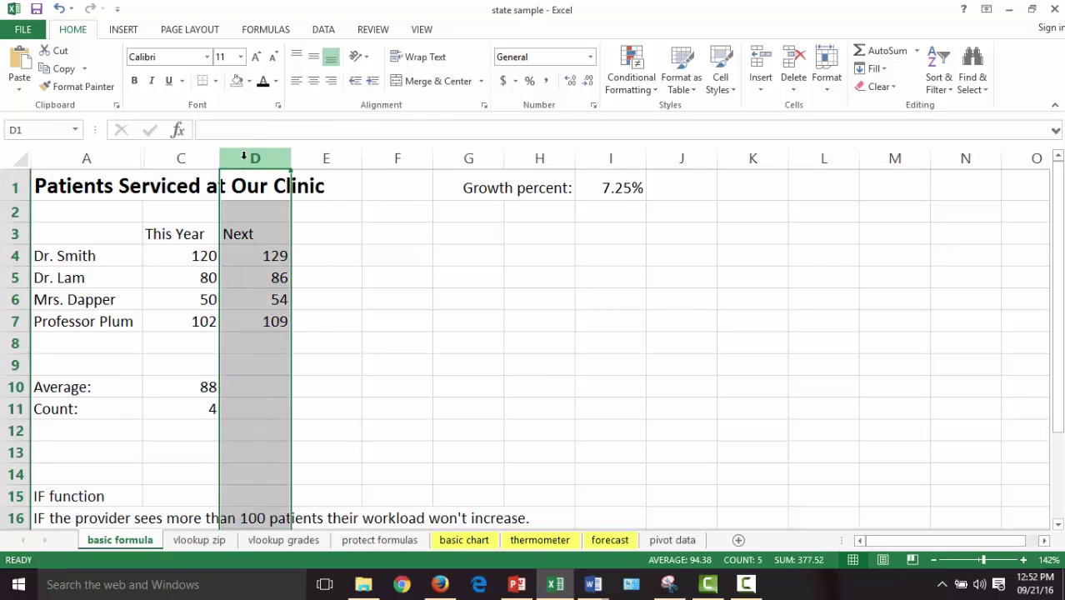
right_click(255, 158)
click(283, 364)
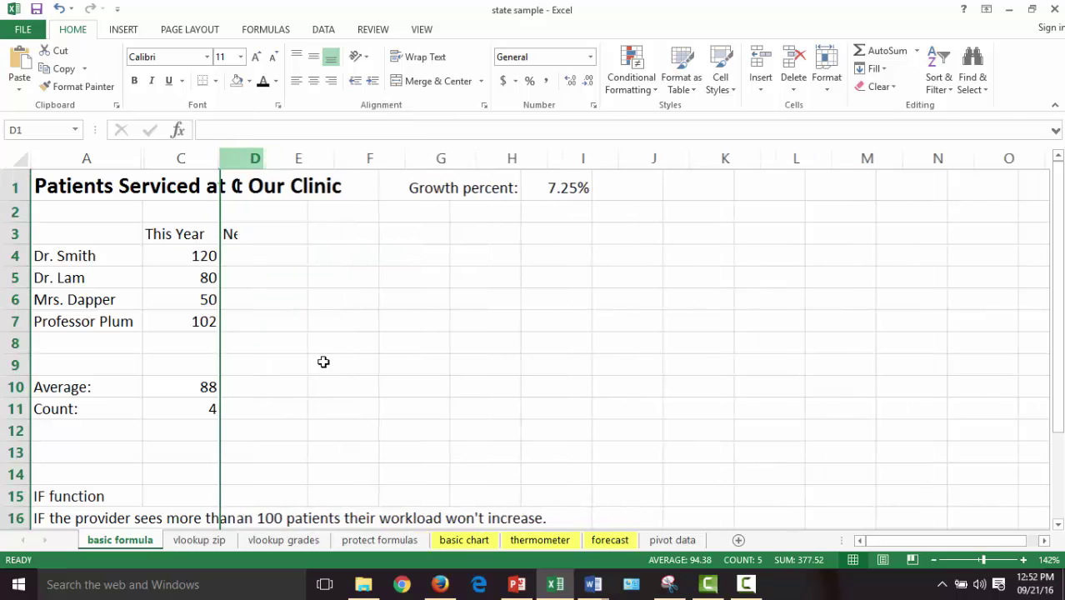
Step: Enter the column heading "New Next" in F3
click(318, 238)
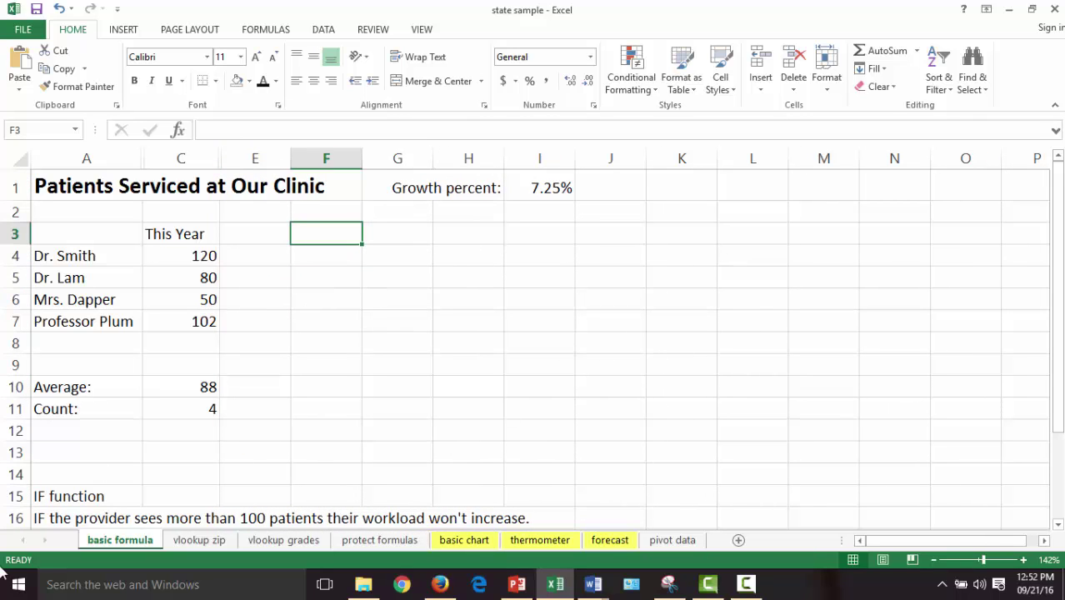
text(New N)
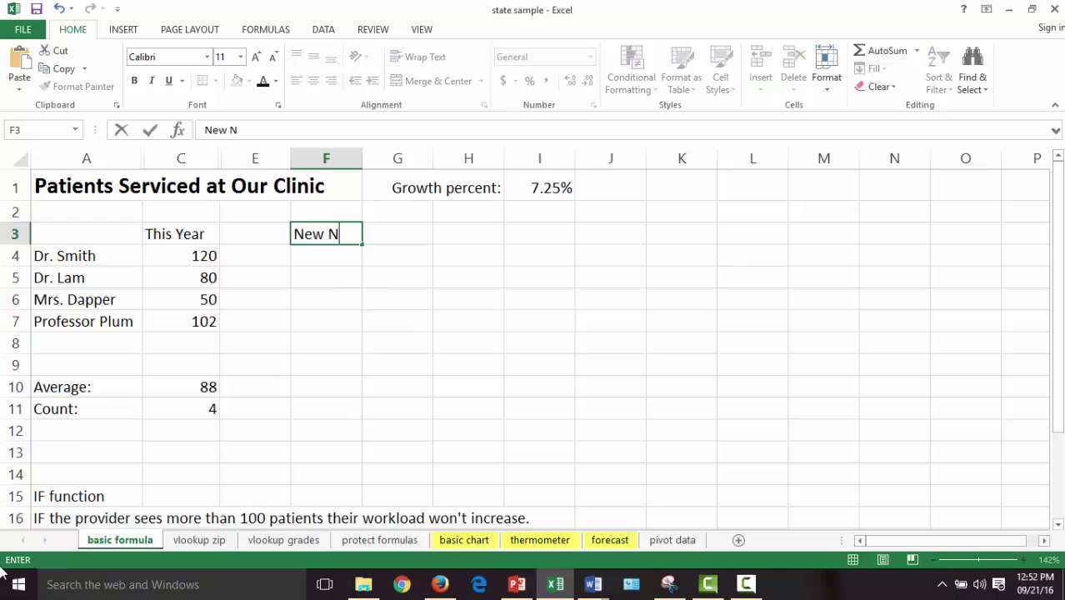
text(ext)
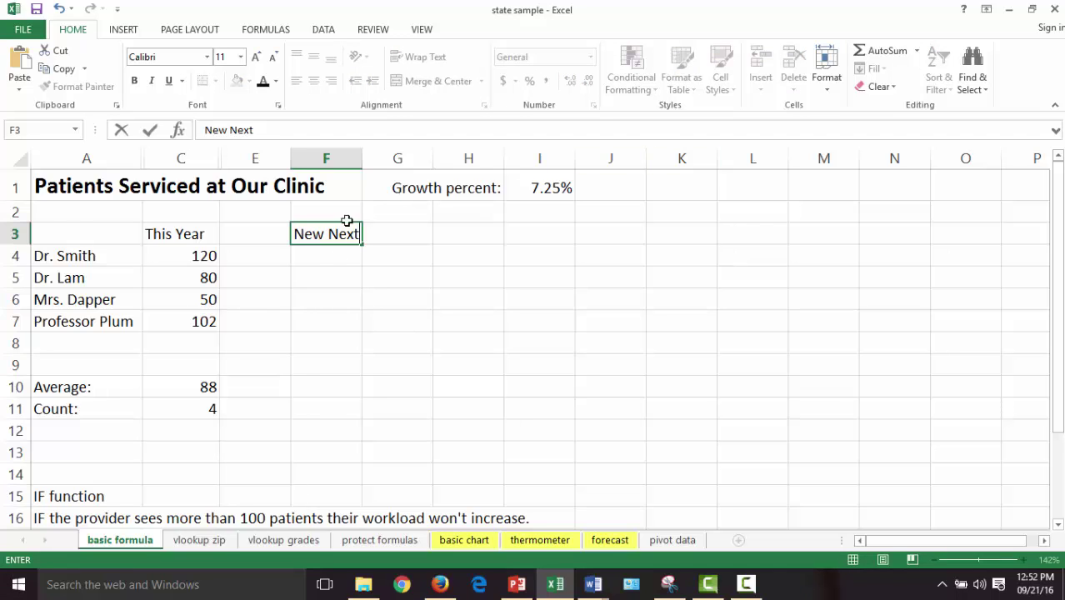
key(Return)
Step: Build an IF function in F4 with the logical test C4>100 and C4 as the value if true
text(=)
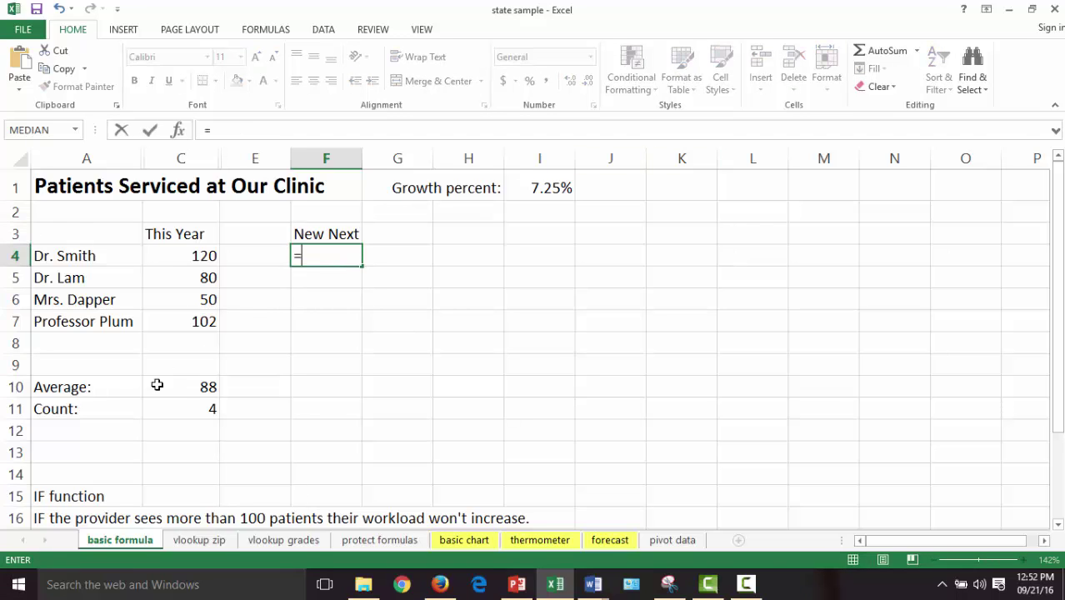
text(if)
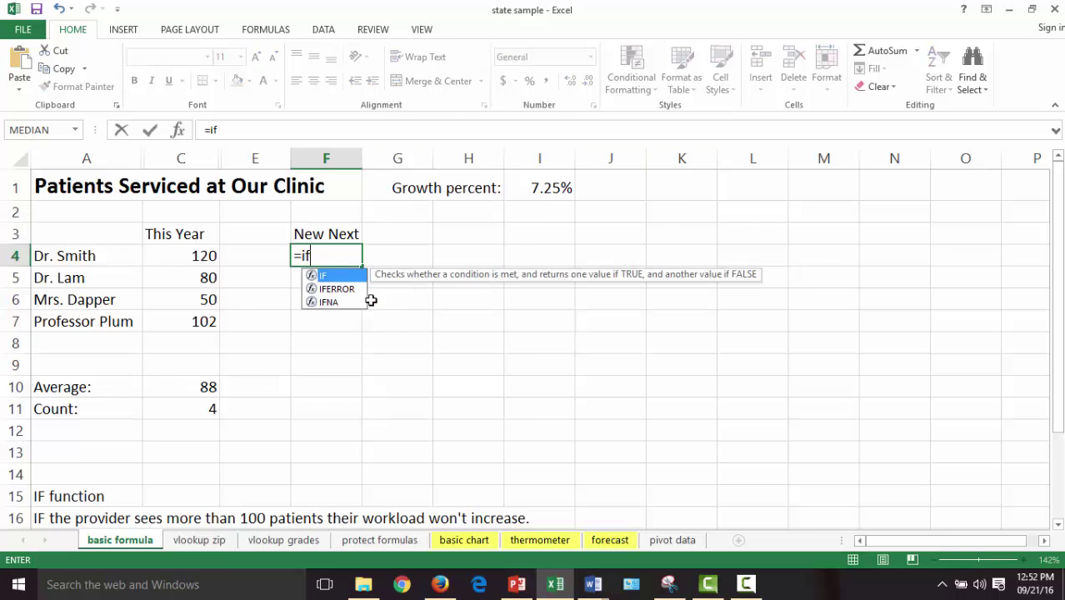
double_click(323, 276)
click(177, 130)
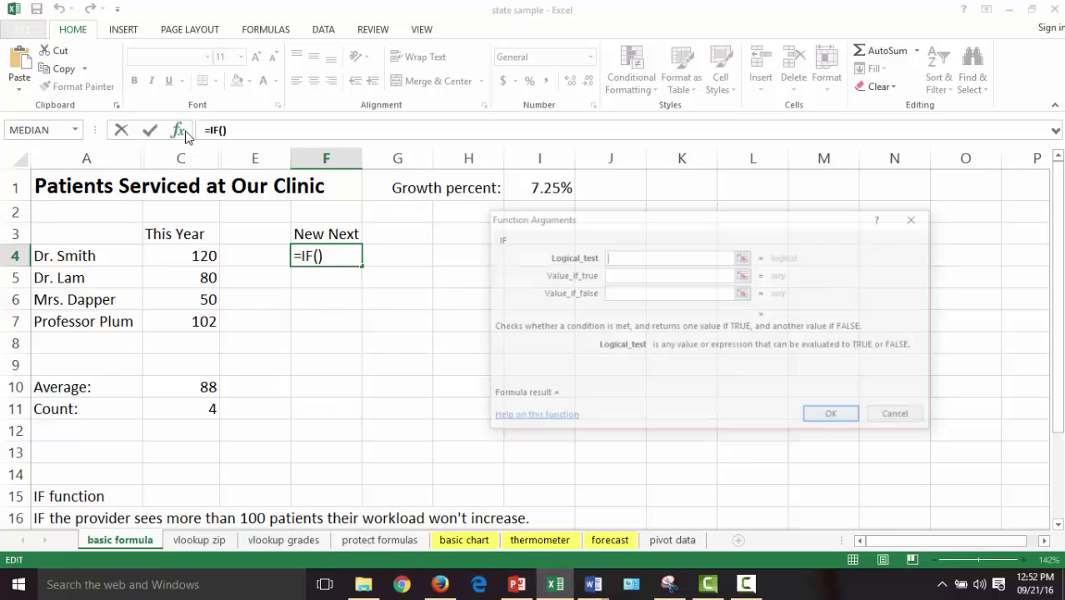
click(198, 259)
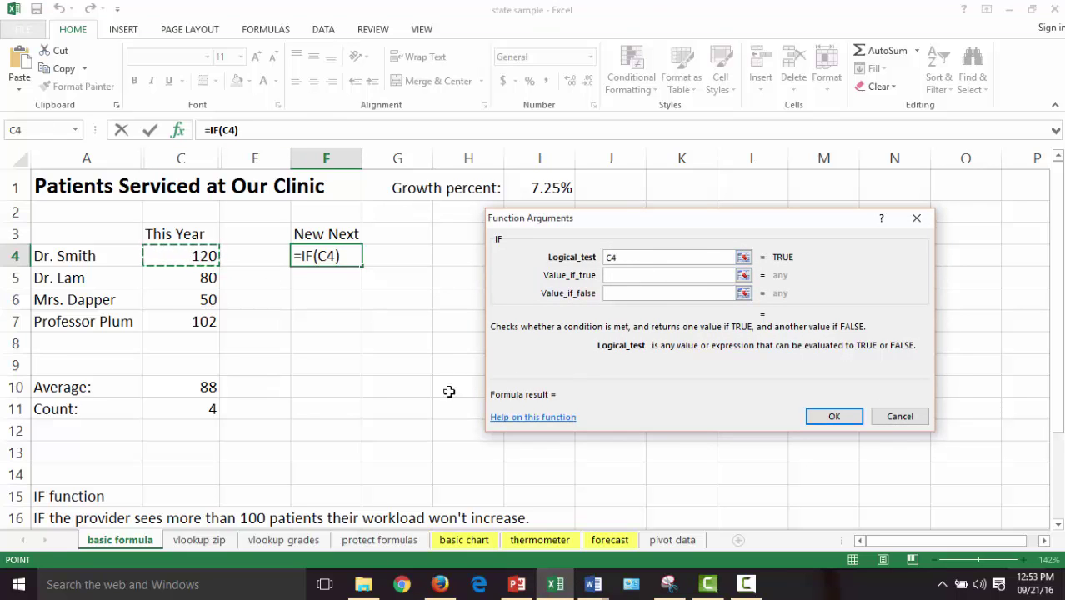
text(>)
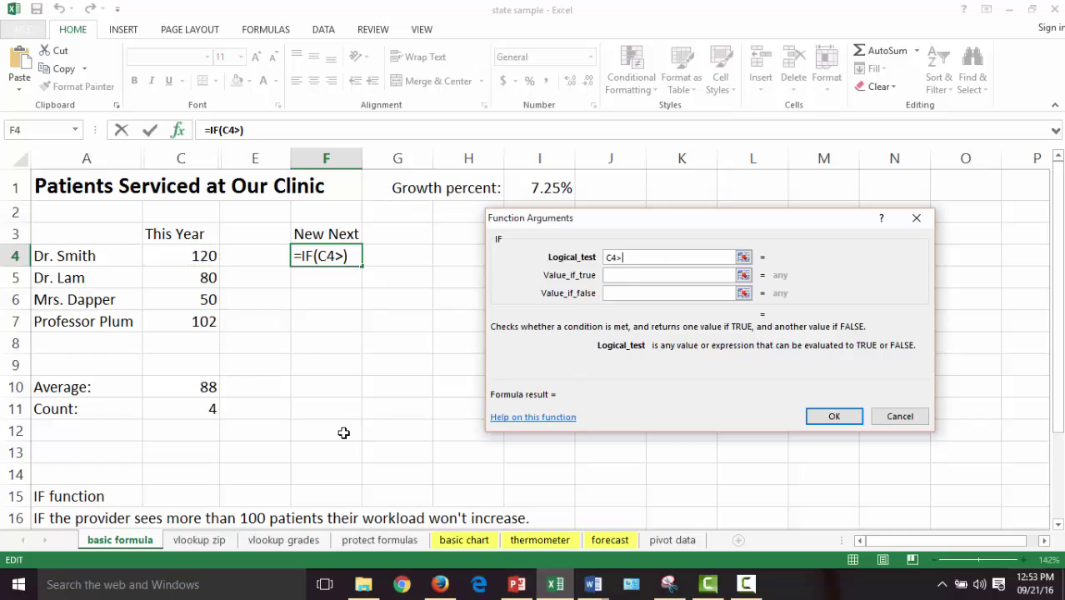
text(100)
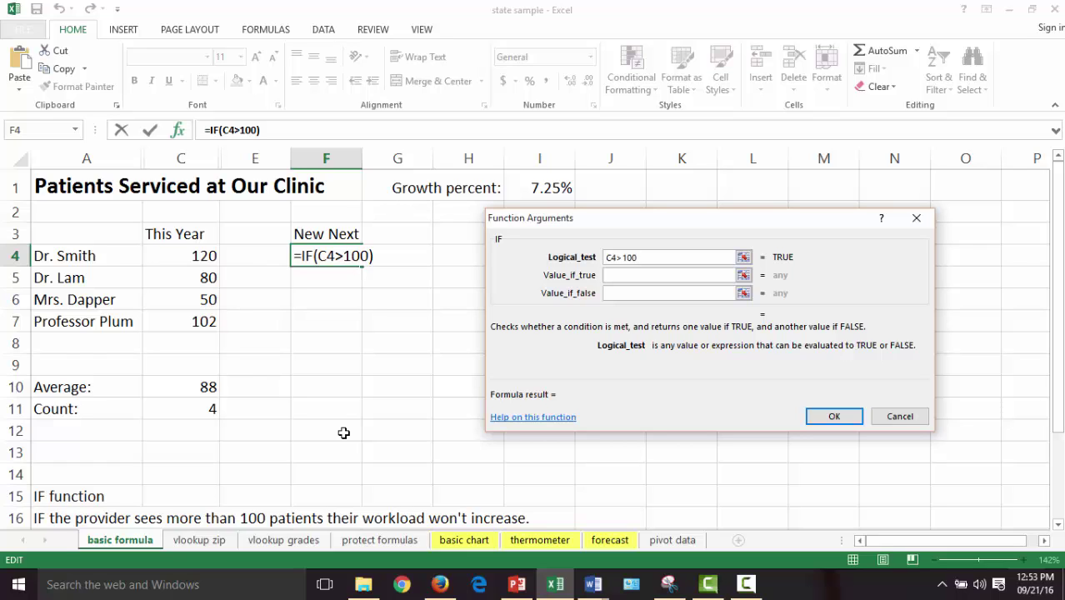
click(649, 276)
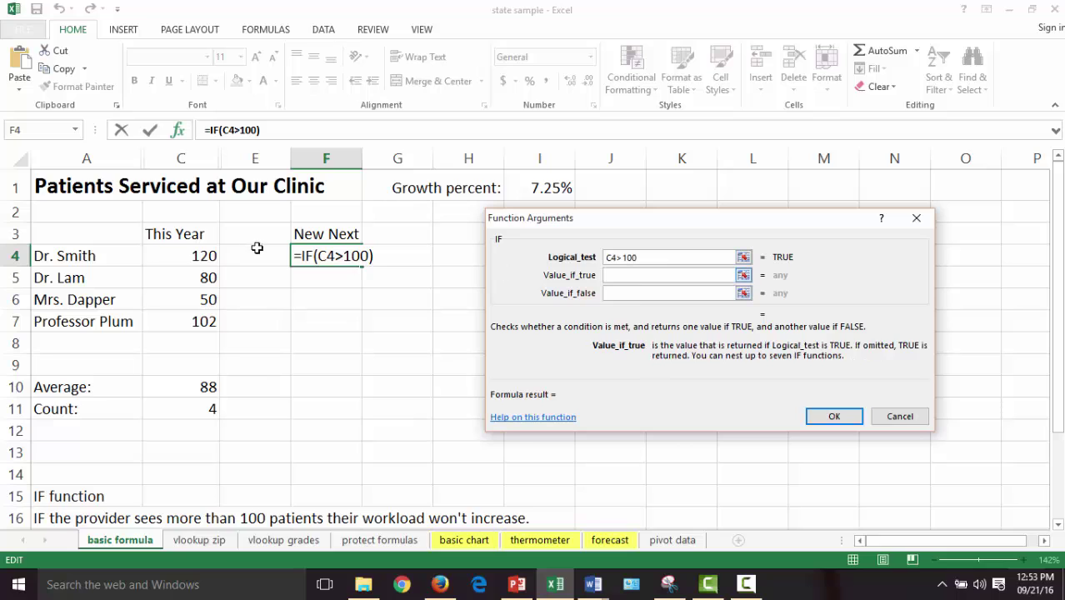
click(195, 256)
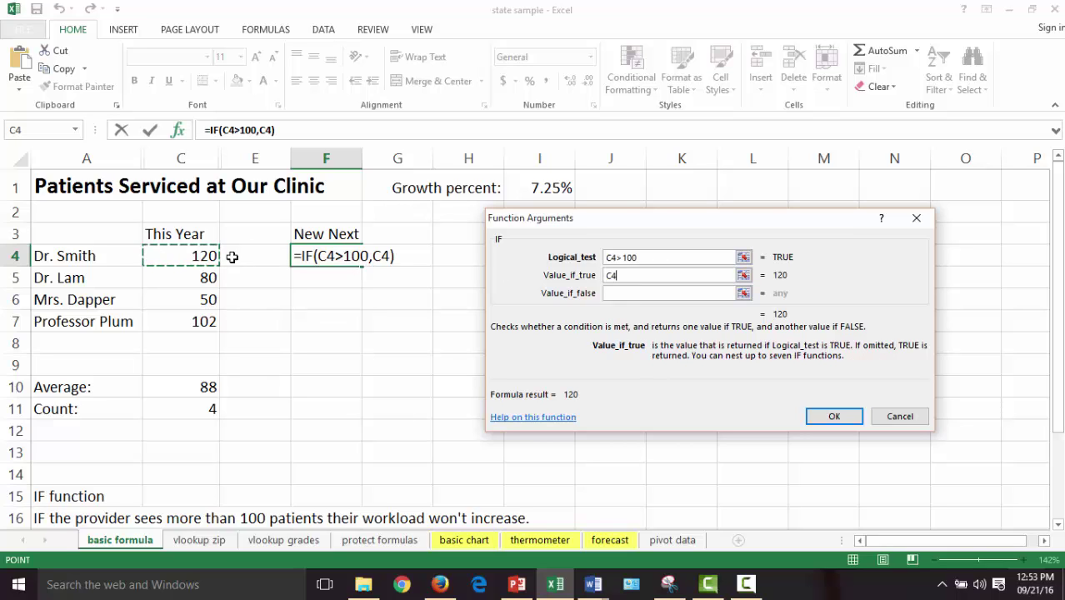
Step: Start the IF function's value if false in F4 as (C4*I1), multiplying this year's count by the growth percent
click(643, 292)
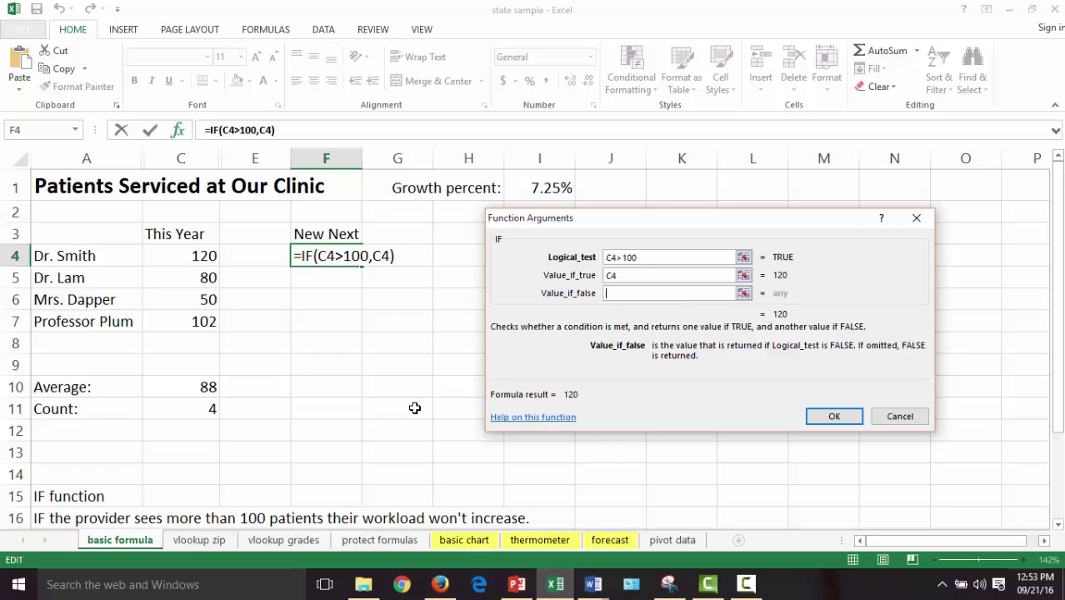
text(()
click(202, 256)
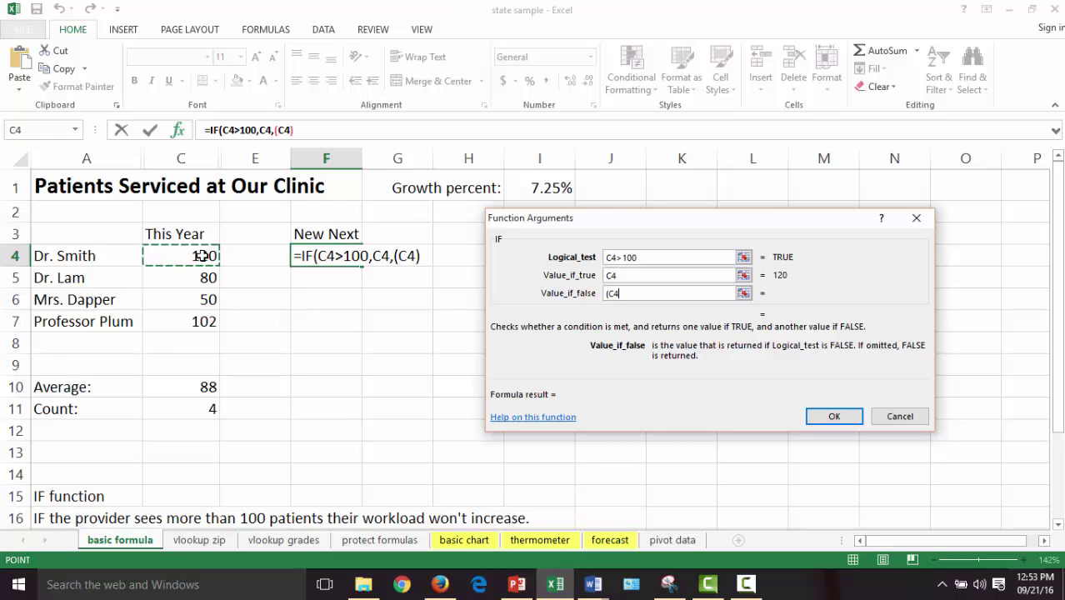
click(291, 130)
text())
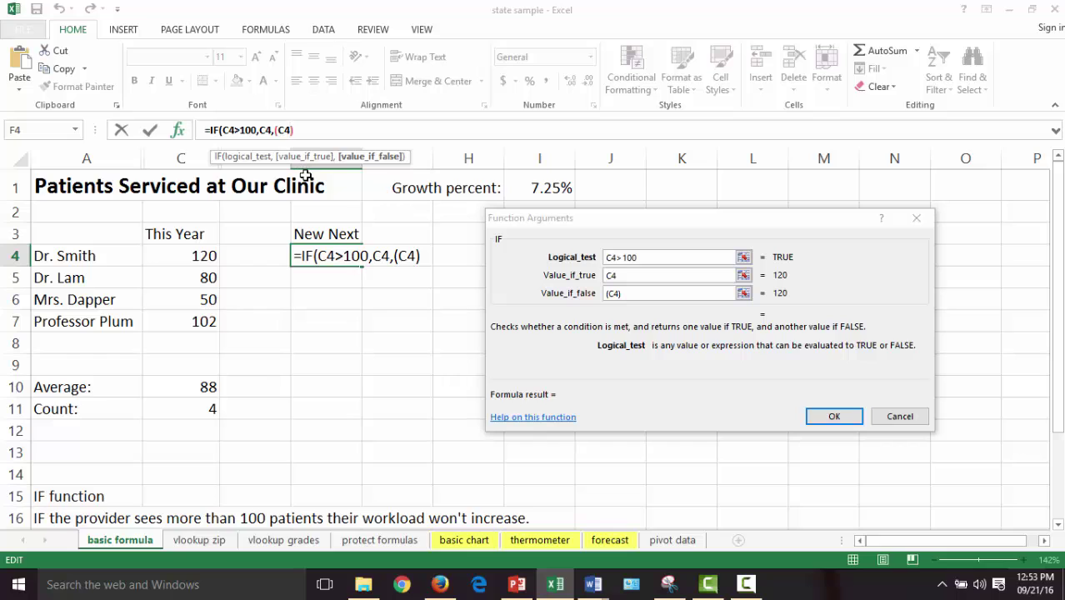
key(Left)
text(*)
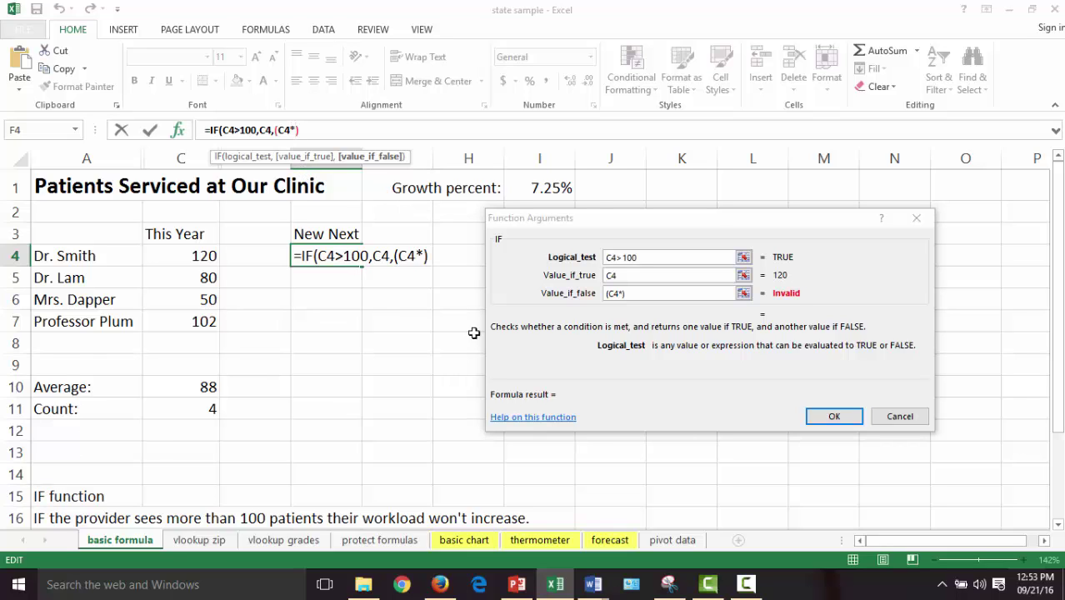
click(556, 184)
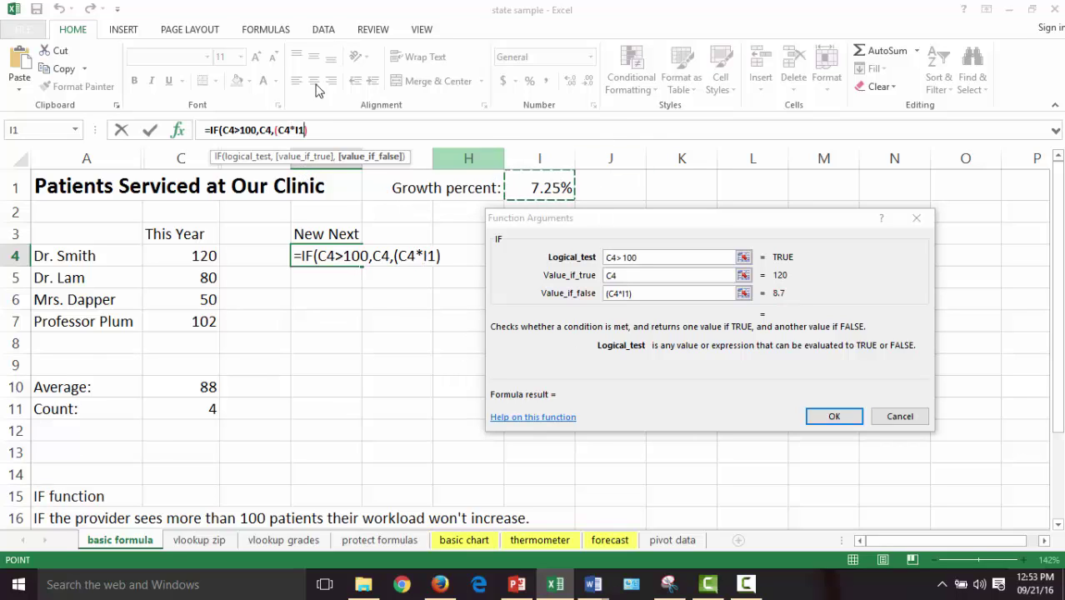
Step: Make the growth reference absolute as $I$1, add C4 so the false value reads (C4*$I$1)+C4, and complete the IF function
click(295, 129)
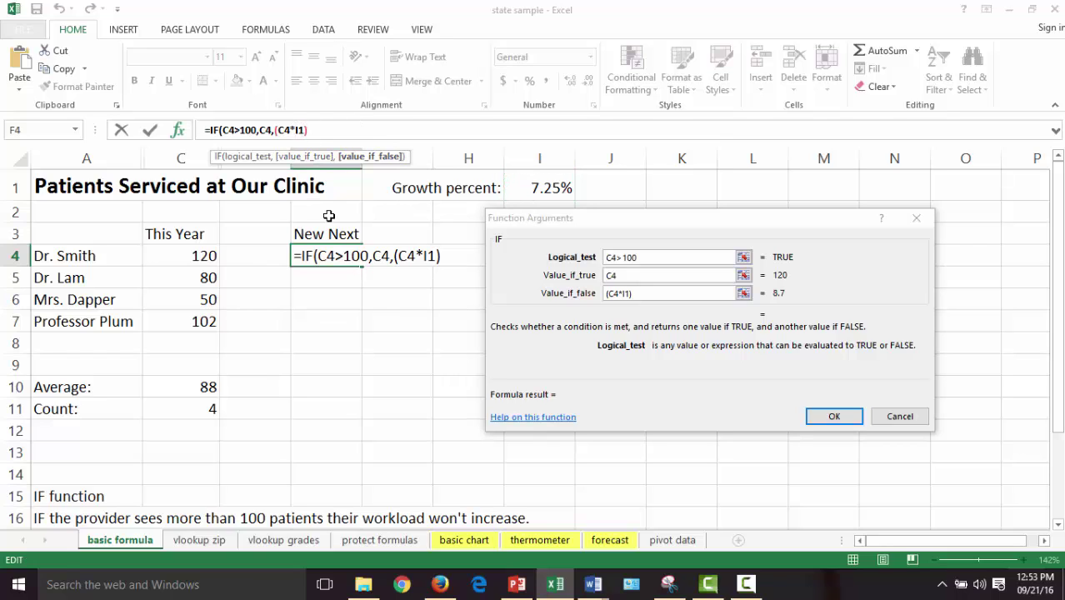
text($I)
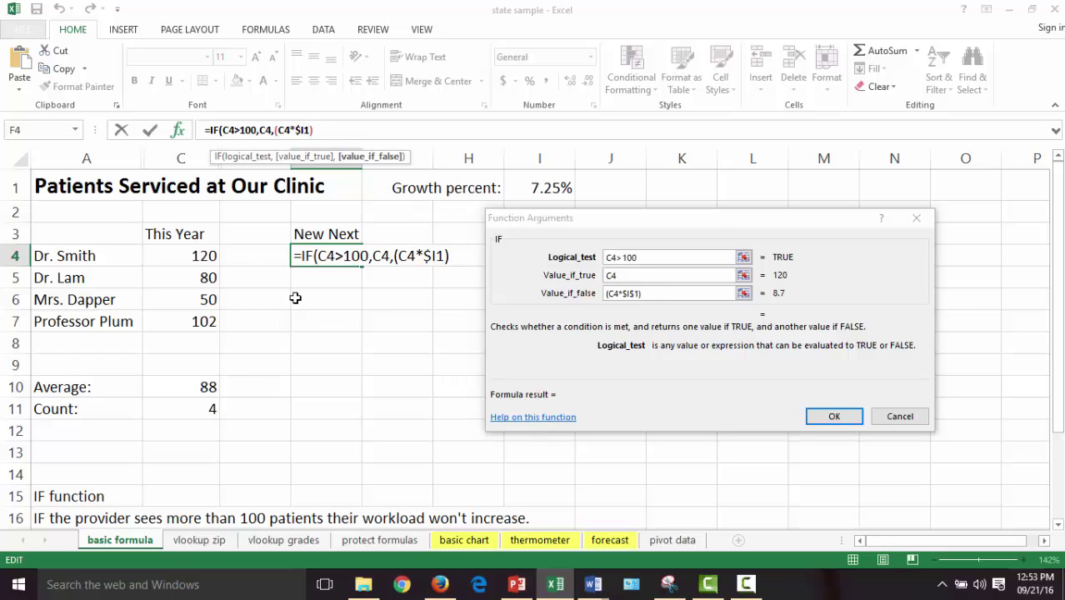
text($1))
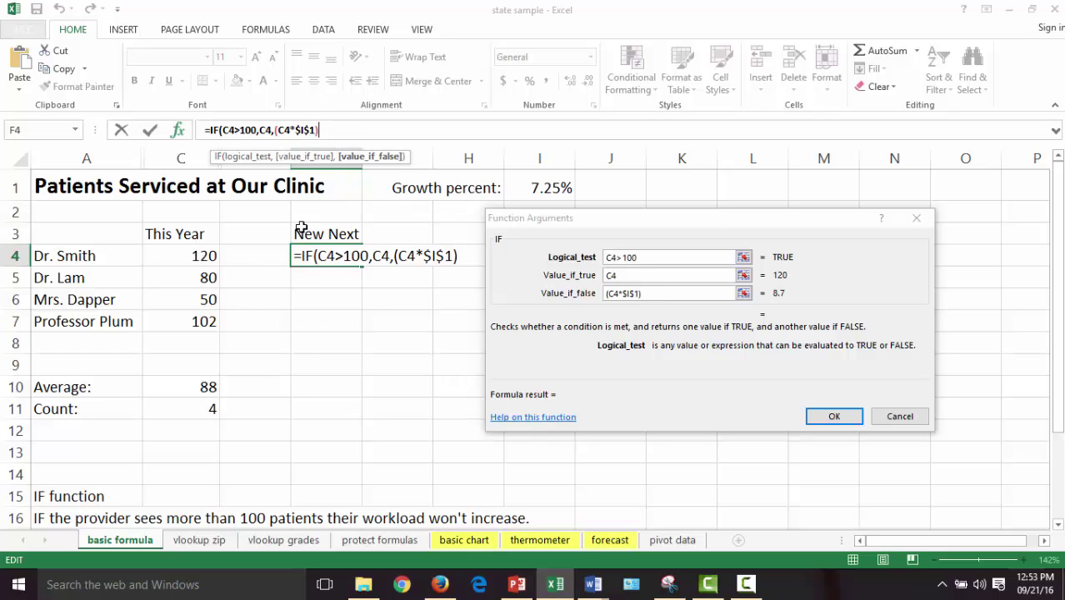
text(+)
click(211, 258)
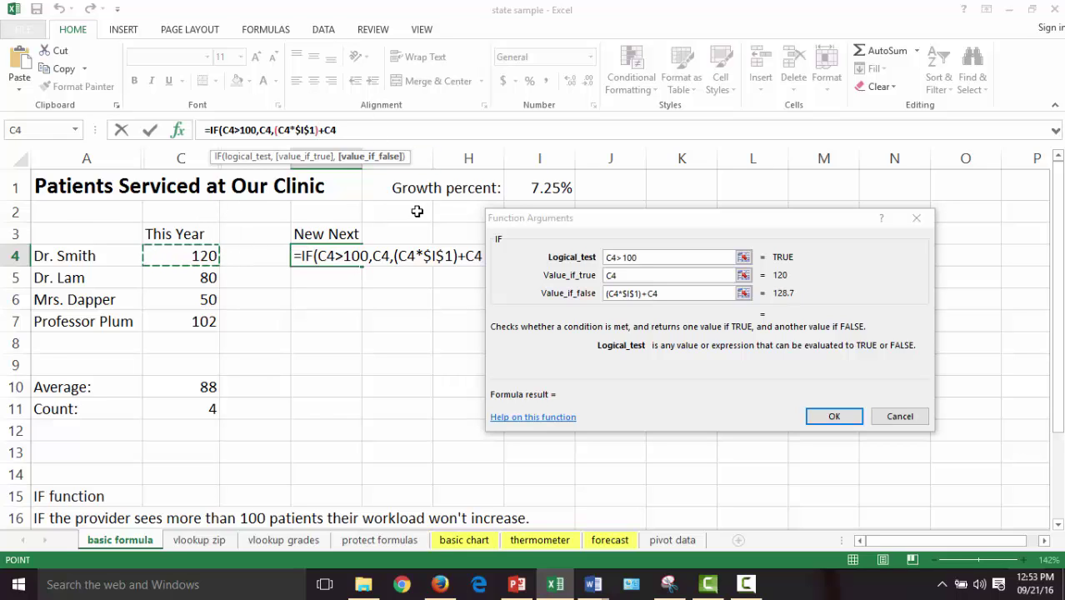
click(834, 421)
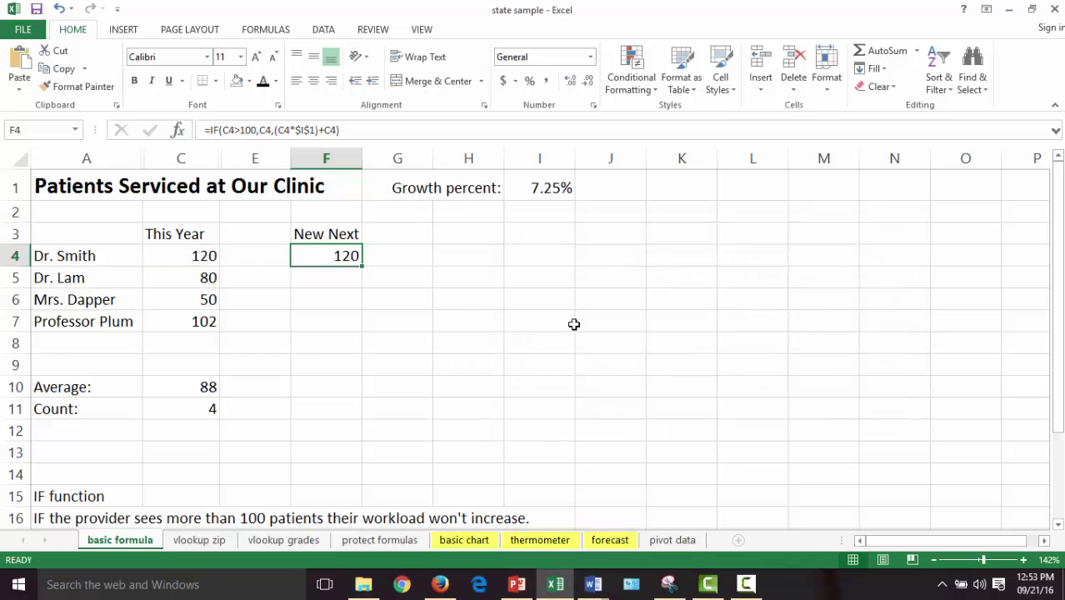
Step: Fill the IF formula from F4 down through F7
click(359, 263)
mouse_move(360, 264)
mouse_down()
mouse_move(352, 280)
mouse_move(359, 265)
mouse_up()
drag(360, 264, 348, 335)
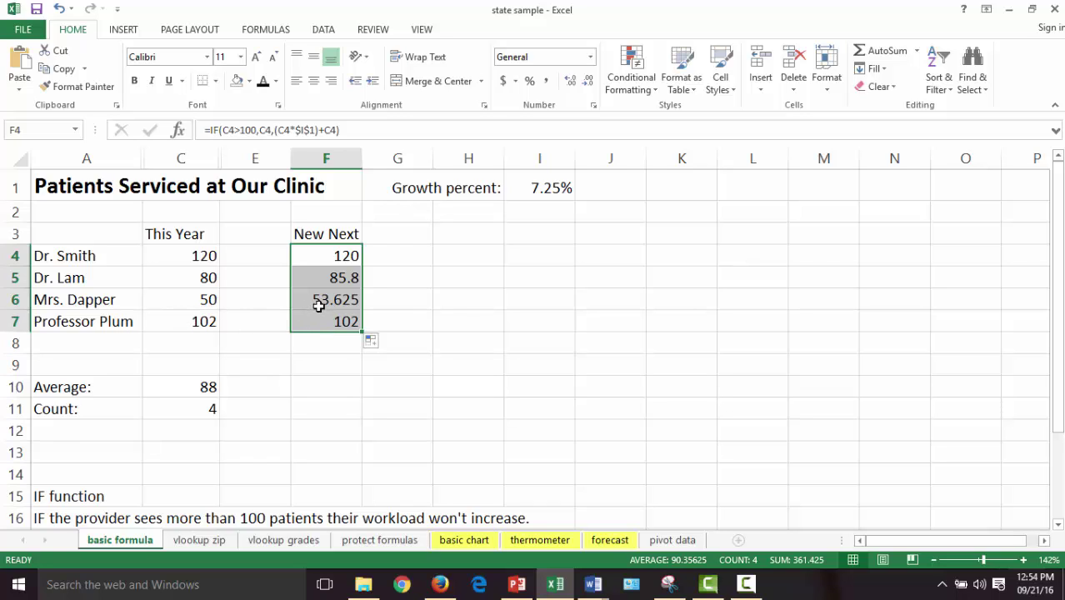
Step: Format the New Next figures in F4:F7 to show no decimal places
click(570, 81)
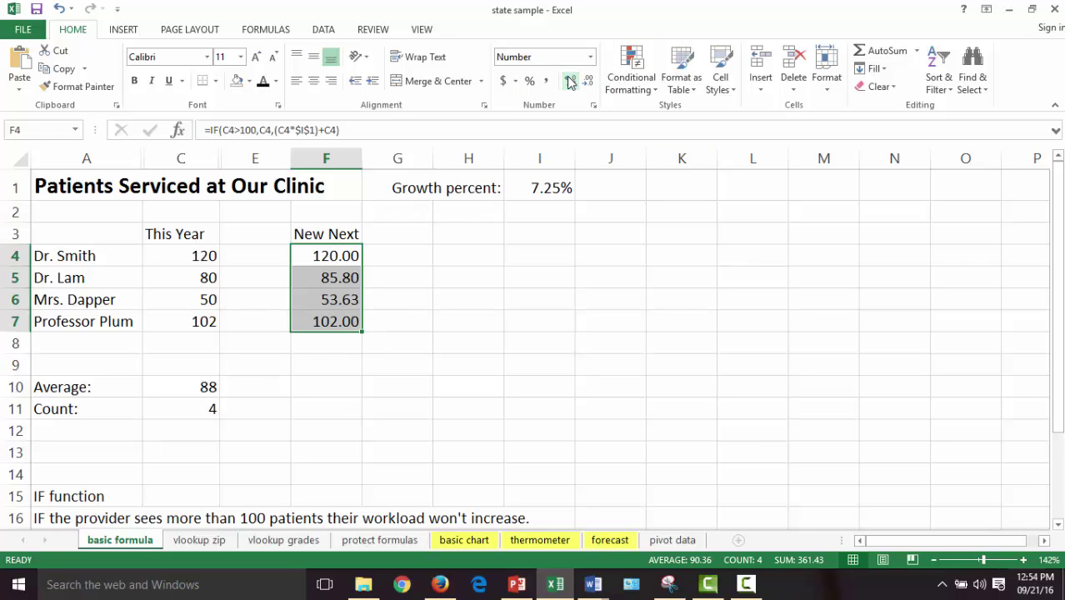
click(572, 81)
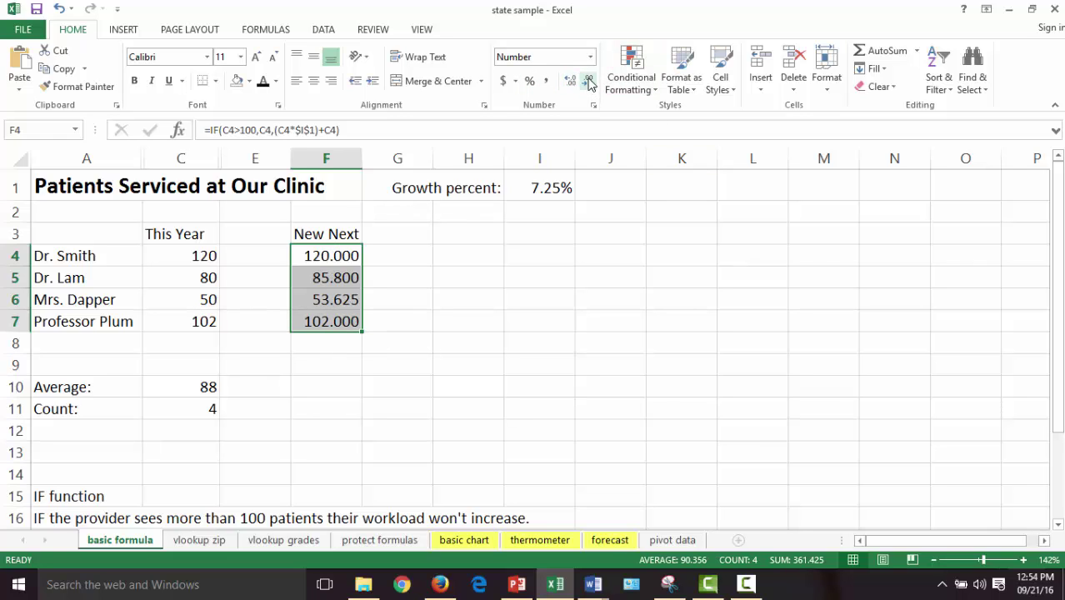
click(588, 81)
click(588, 81)
click(588, 80)
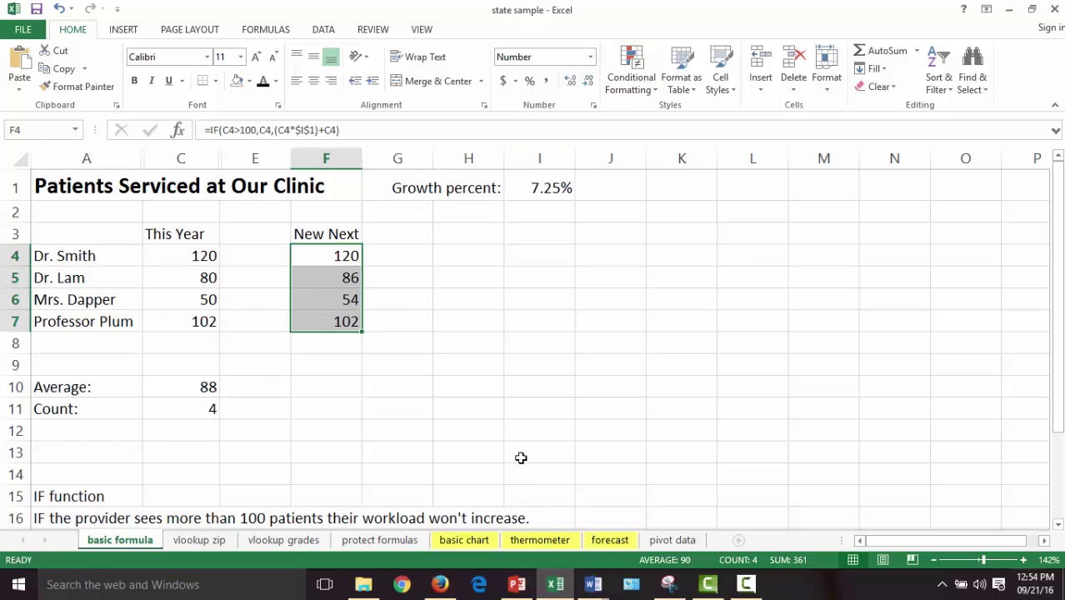
click(490, 431)
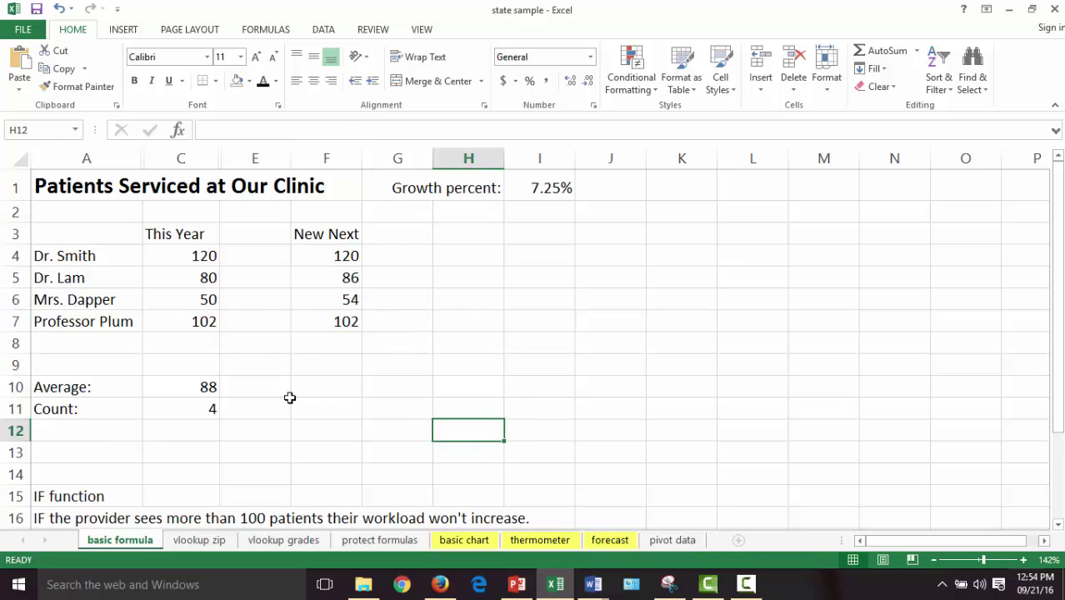
Step: Test the IF rule by setting the This Year count in C7 to 97, and inspect the formula in F7
click(200, 328)
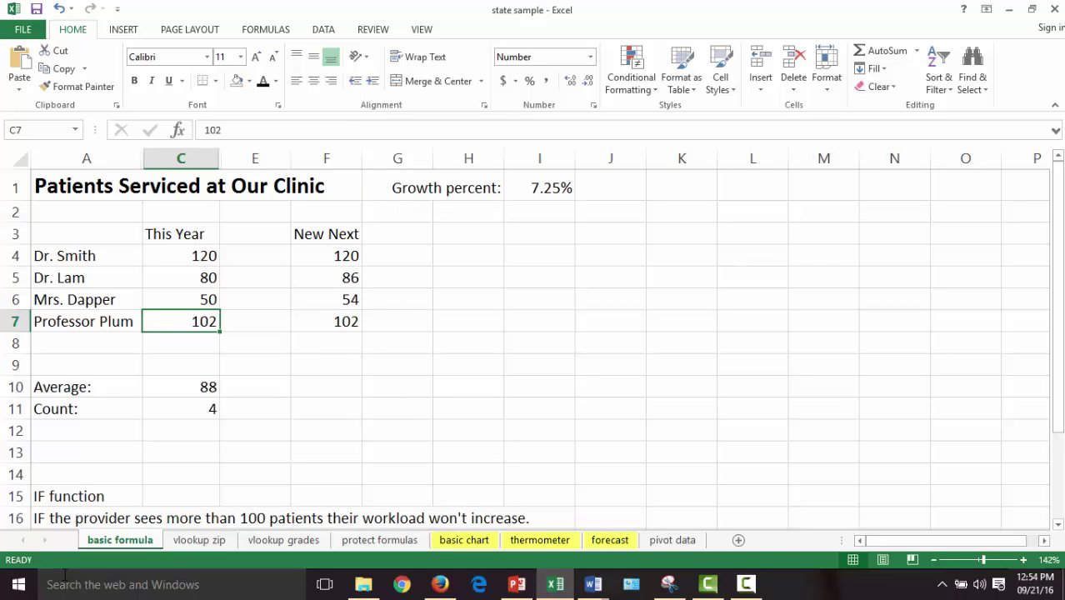
text(97)
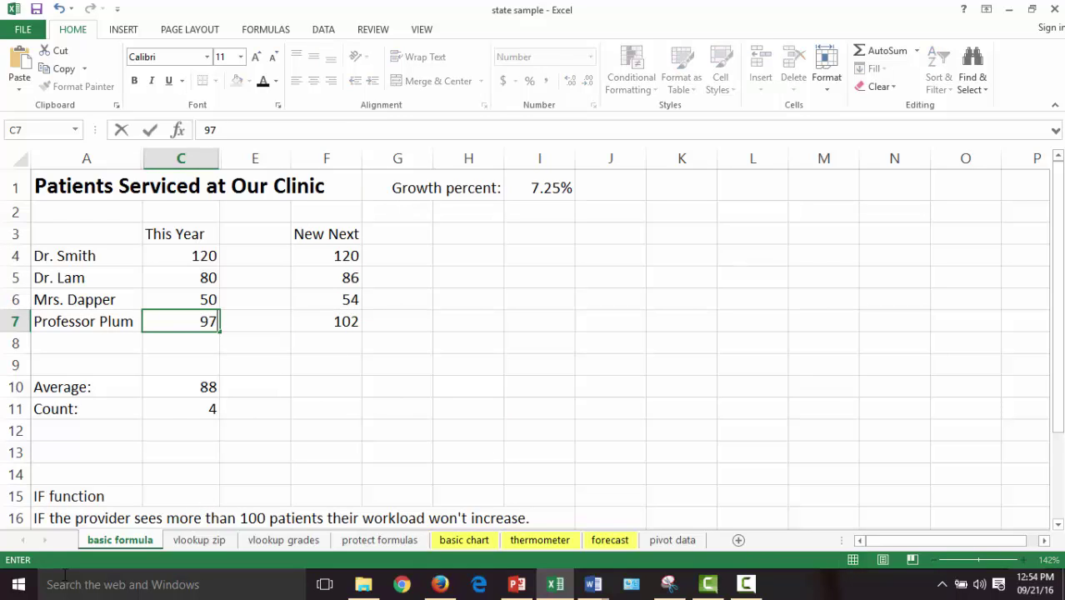
key(Return)
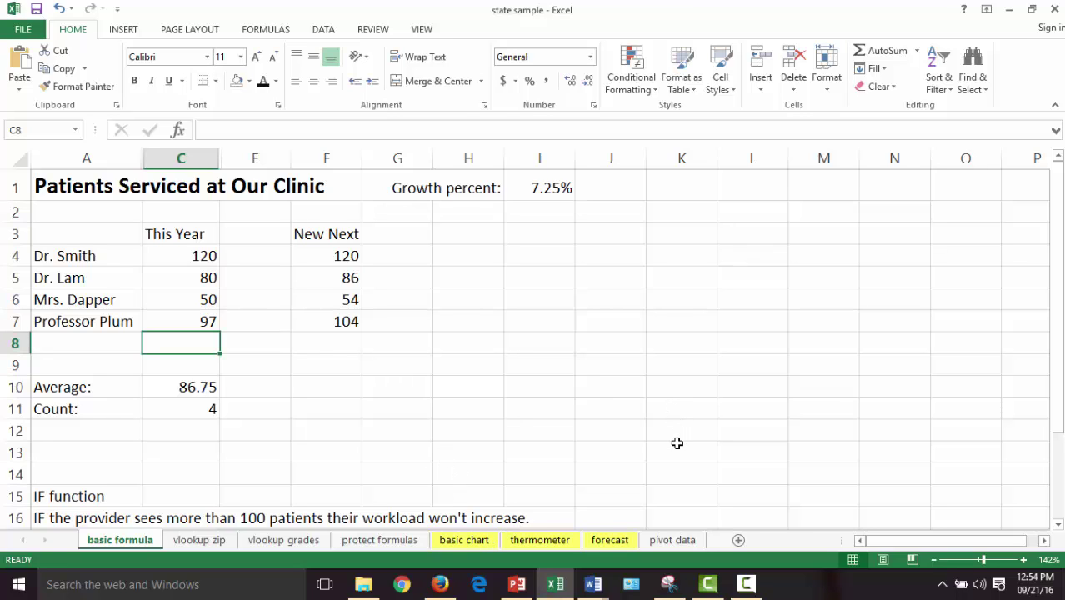
scroll(677, 443, down, 1)
scroll(676, 442, up, 1)
click(353, 323)
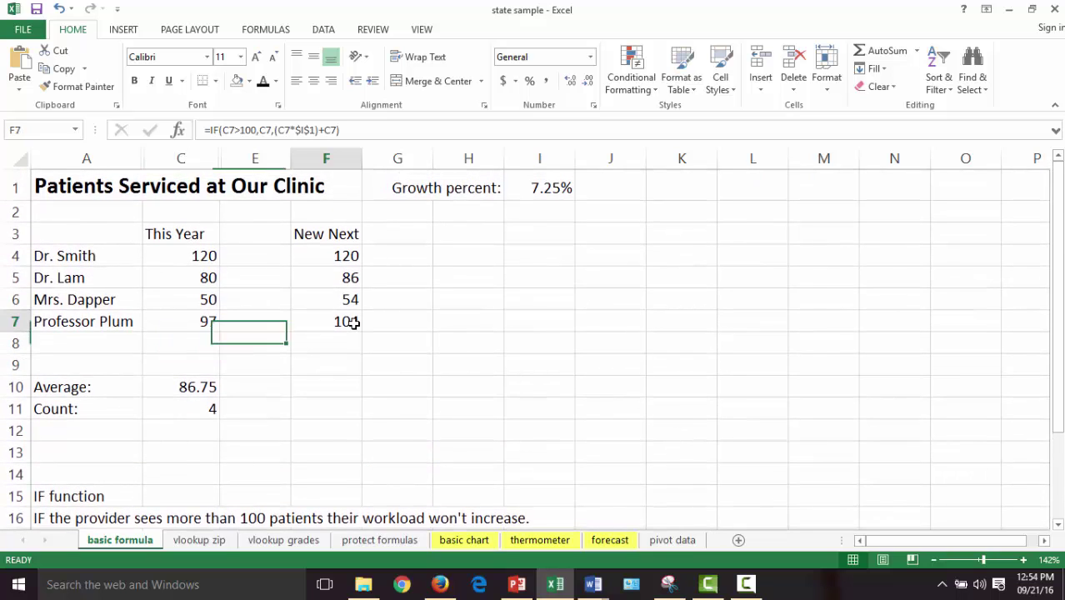
mouse_move(447, 593)
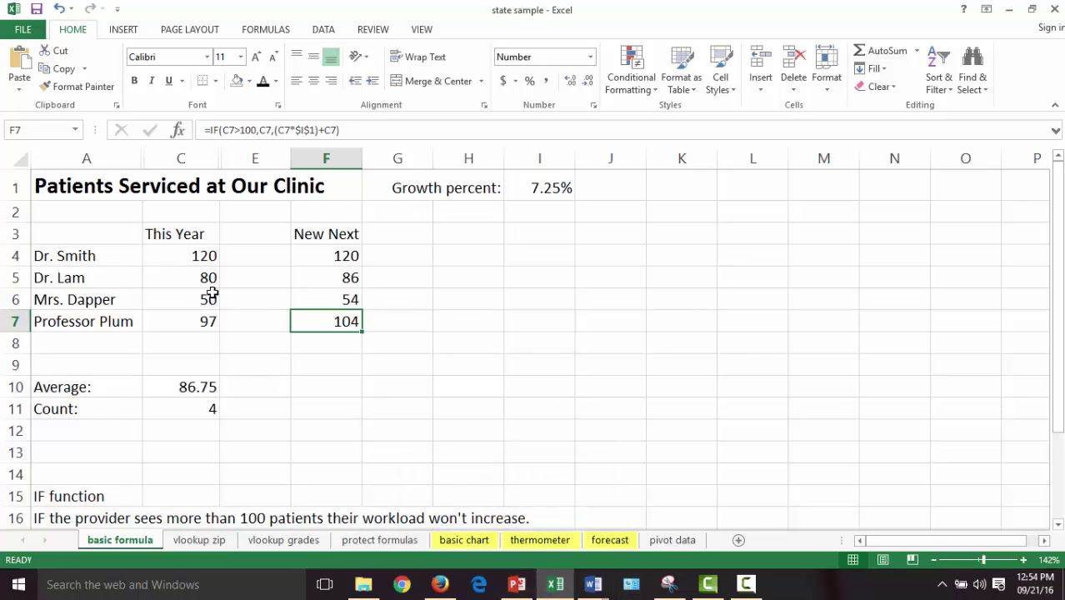
Step: Set the This Year count in C7 back to 102
click(200, 318)
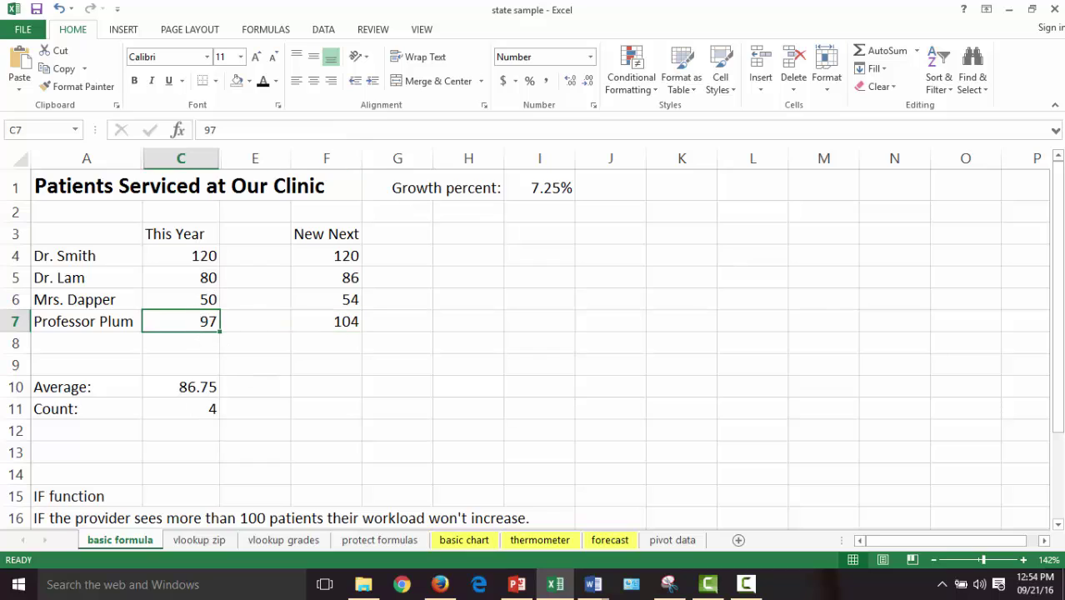
text(102)
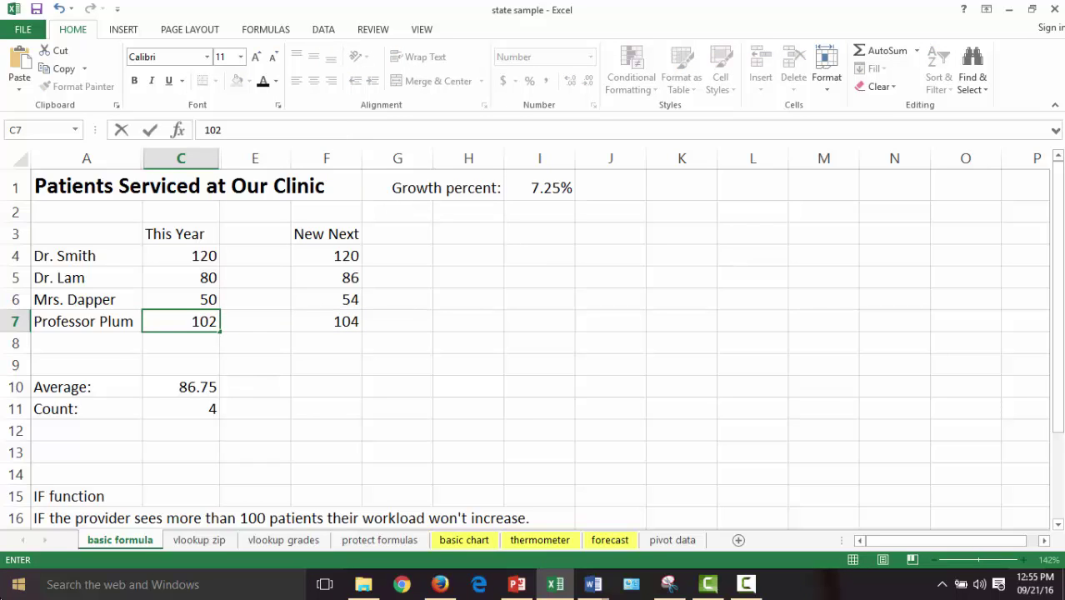
key(Return)
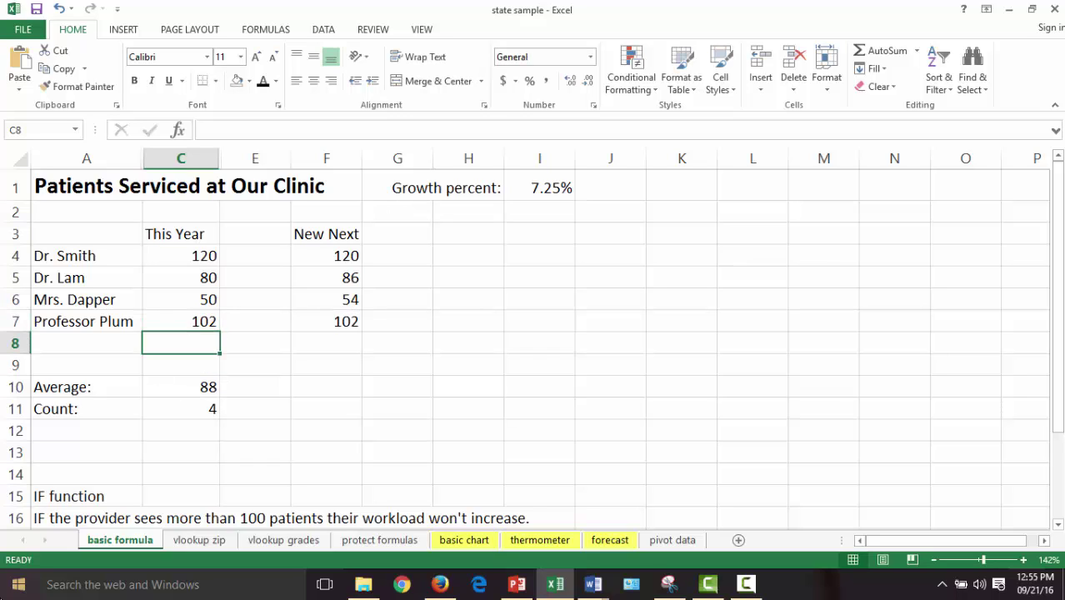
Step: Set C7 to 97 again and compare the first provider's count in C4 with the formula in F4
click(180, 321)
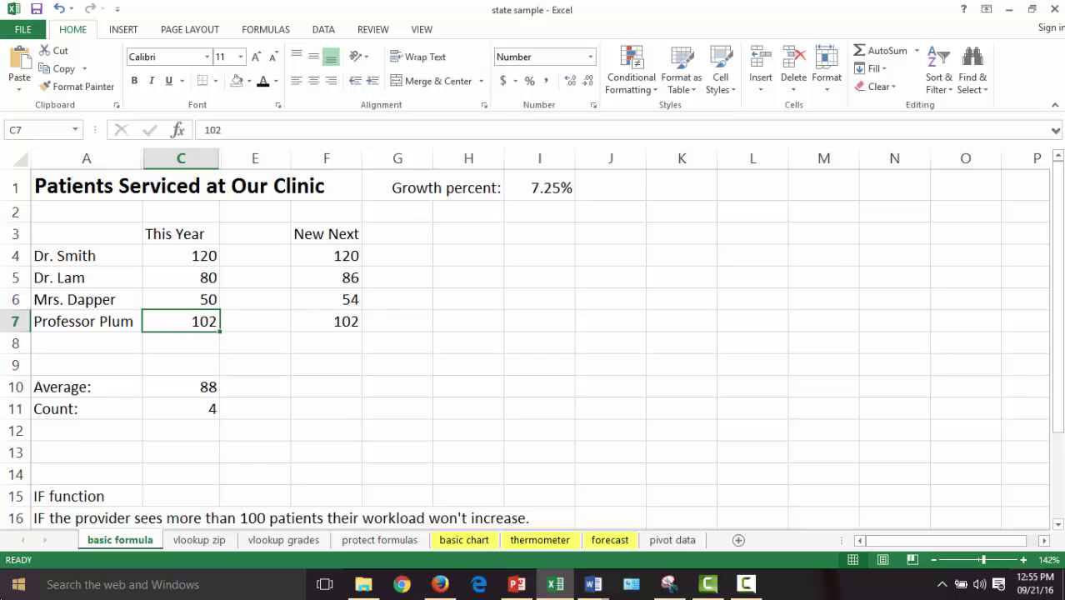
text(97)
key(Return)
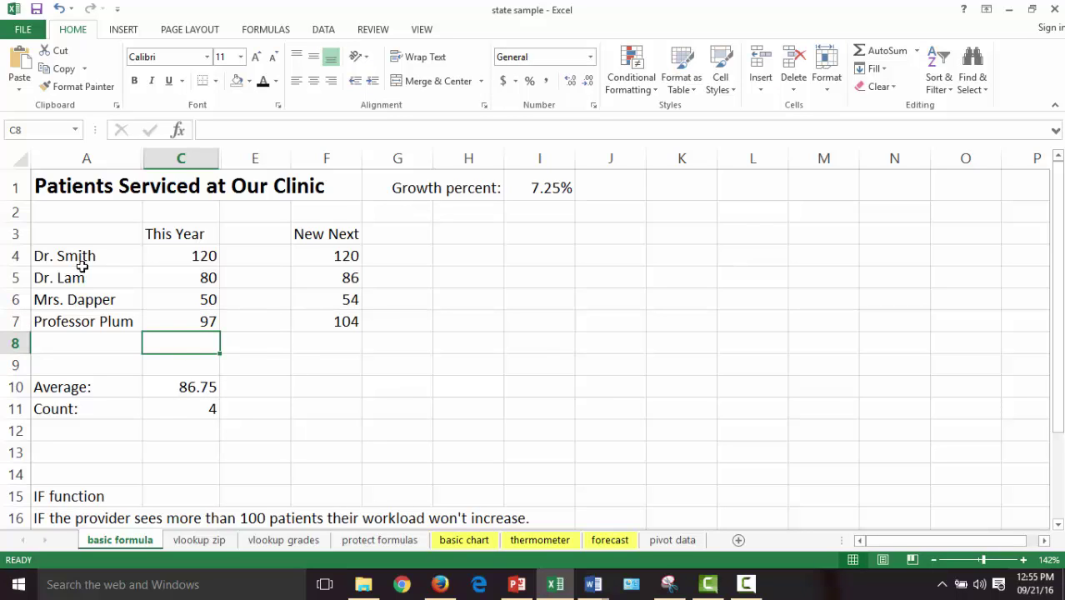
click(178, 273)
click(175, 253)
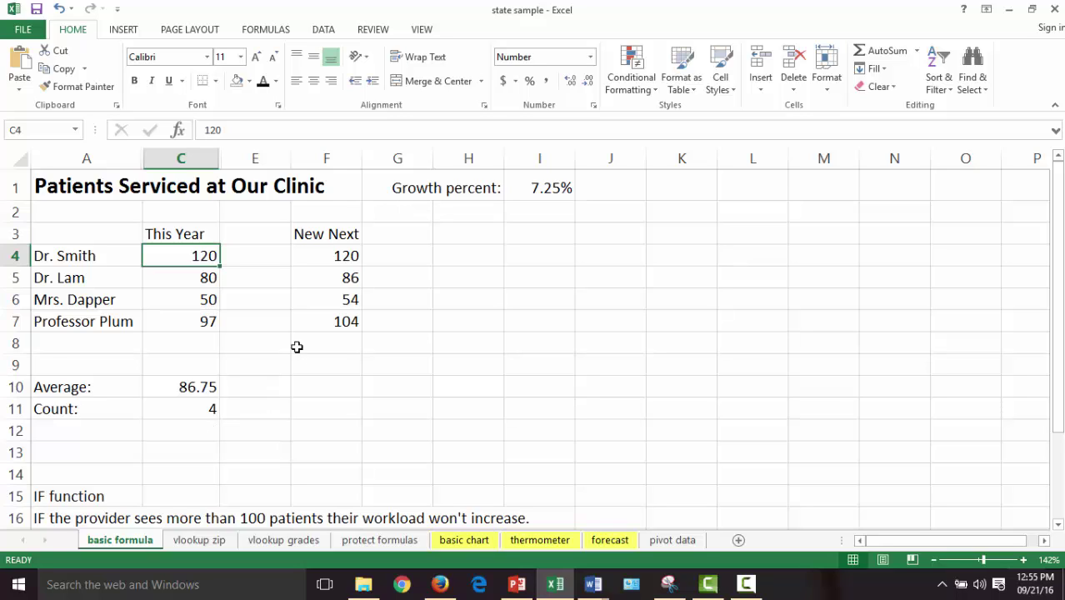
click(325, 261)
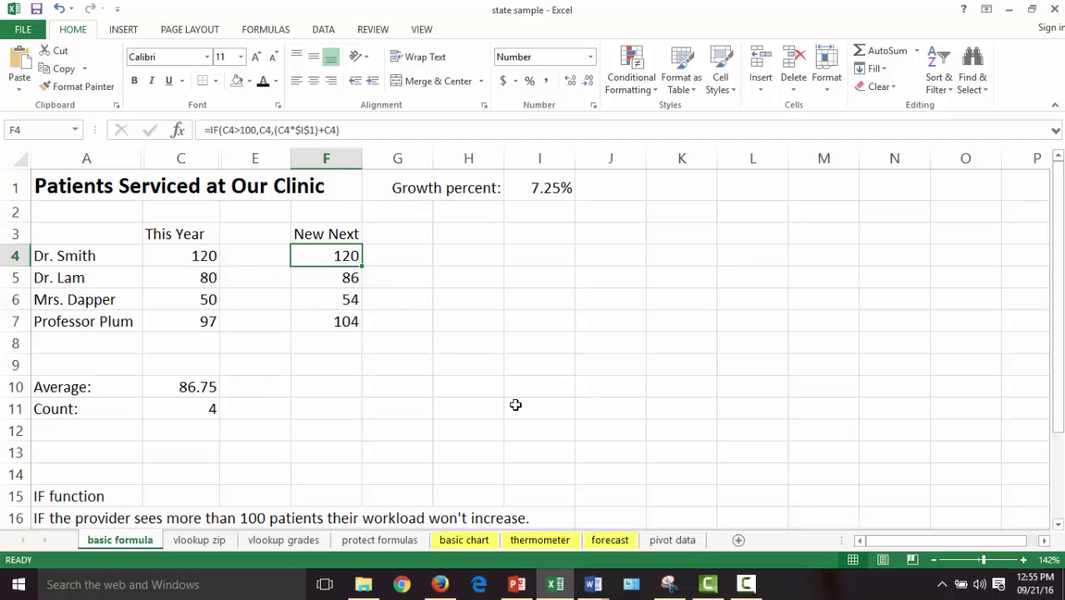
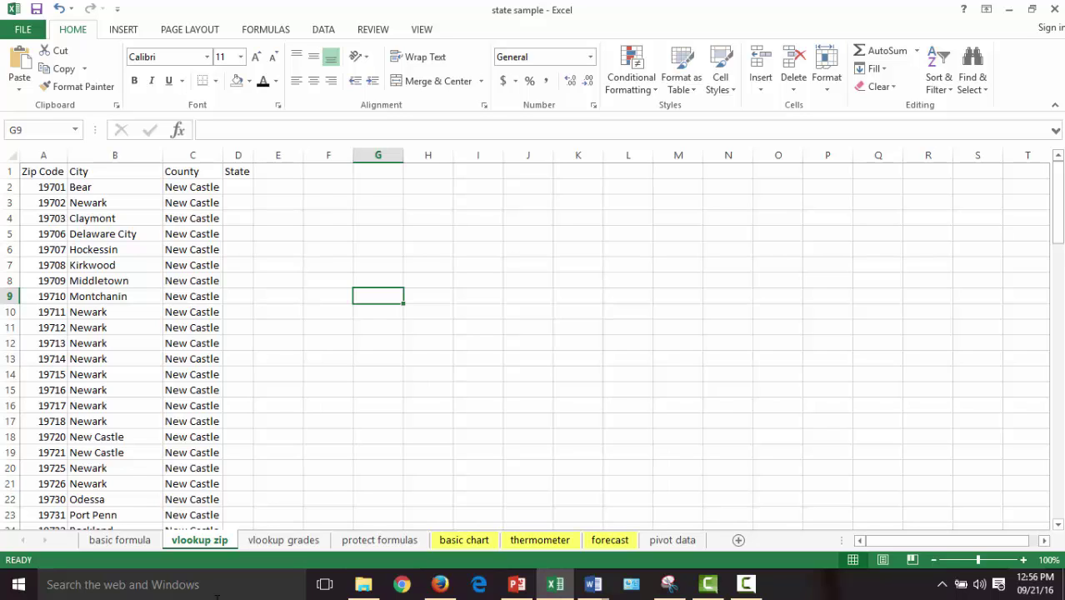
Step: Widen the Zip Code column slightly on the vlookup zip sheet
click(385, 169)
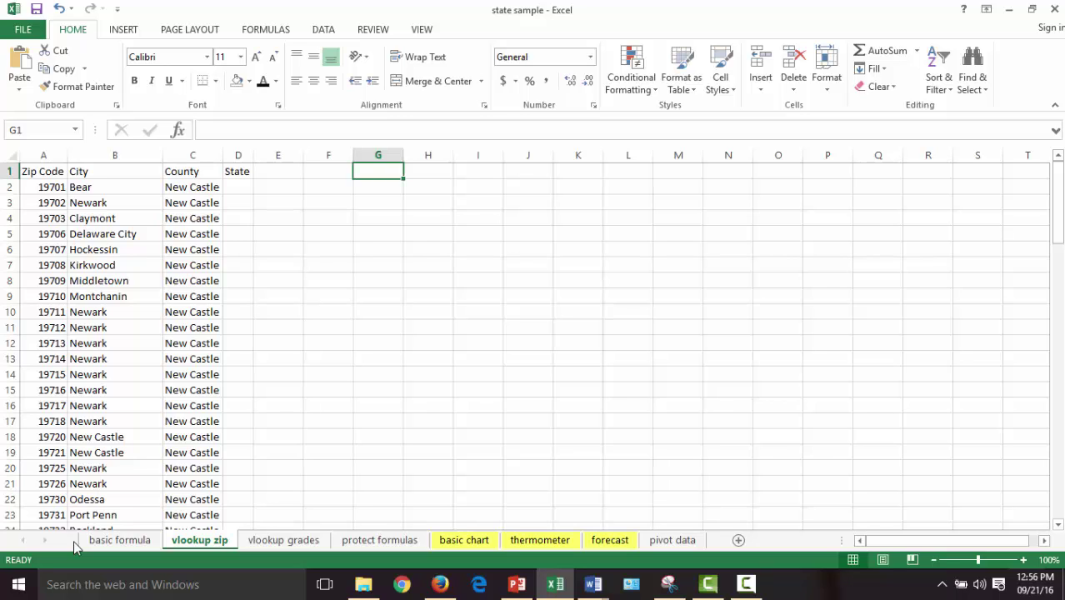
click(55, 204)
mouse_move(68, 155)
mouse_down()
mouse_move(97, 155)
mouse_move(79, 155)
mouse_up()
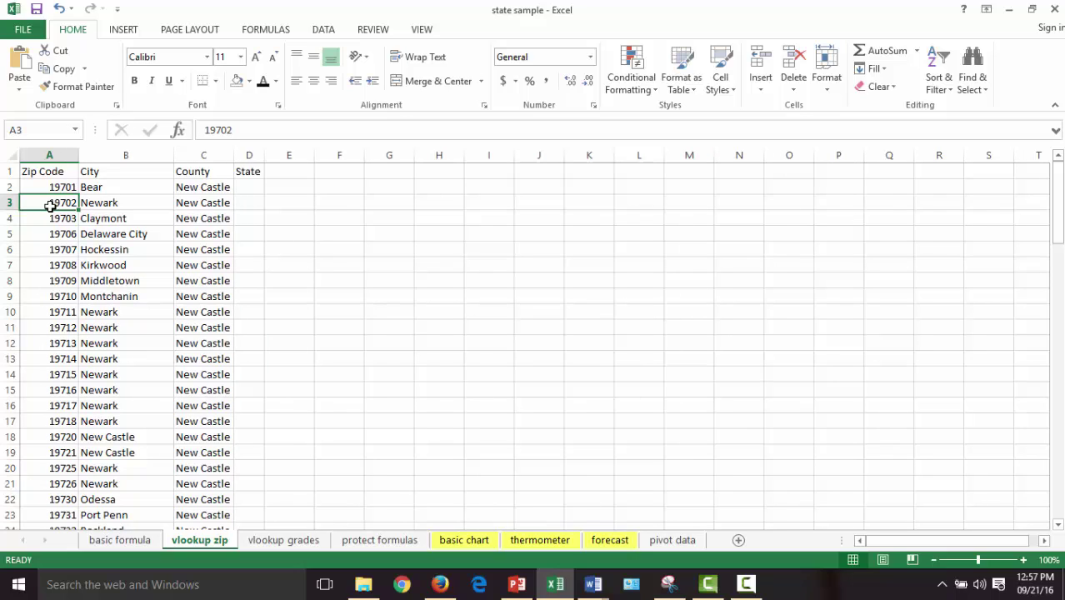
Step: Insert two blank columns before the Zip Code column
click(39, 158)
click(95, 187)
drag(47, 172, 235, 316)
click(40, 153)
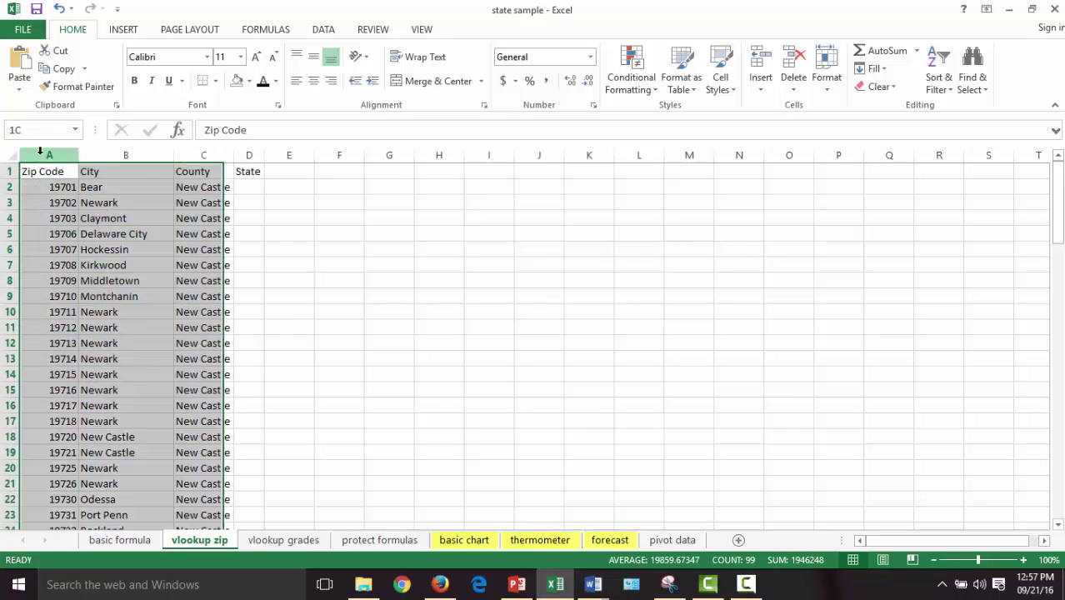
right_click(35, 155)
click(79, 265)
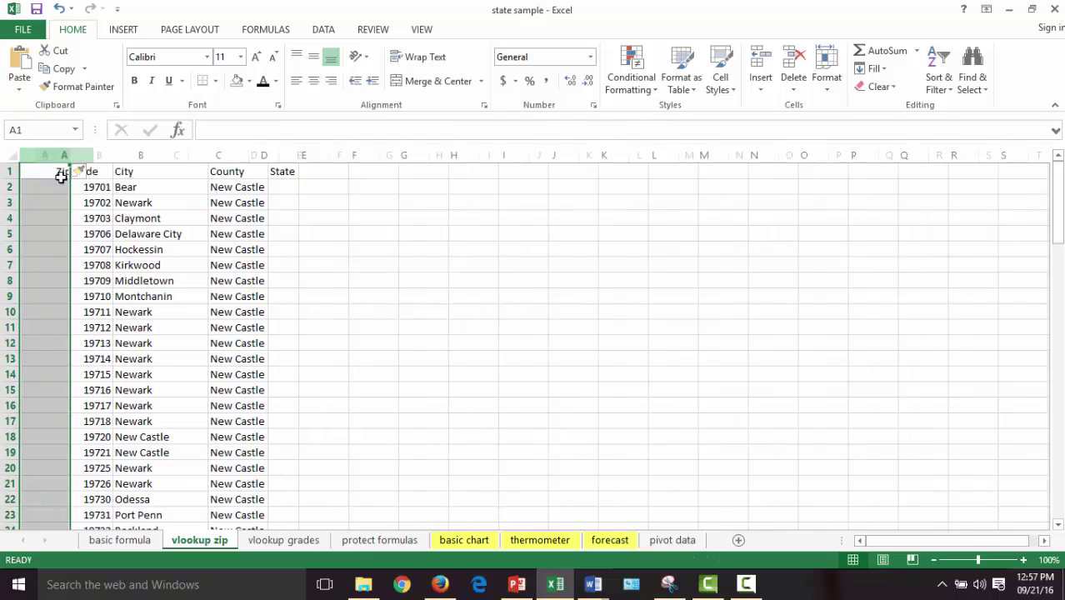
right_click(45, 155)
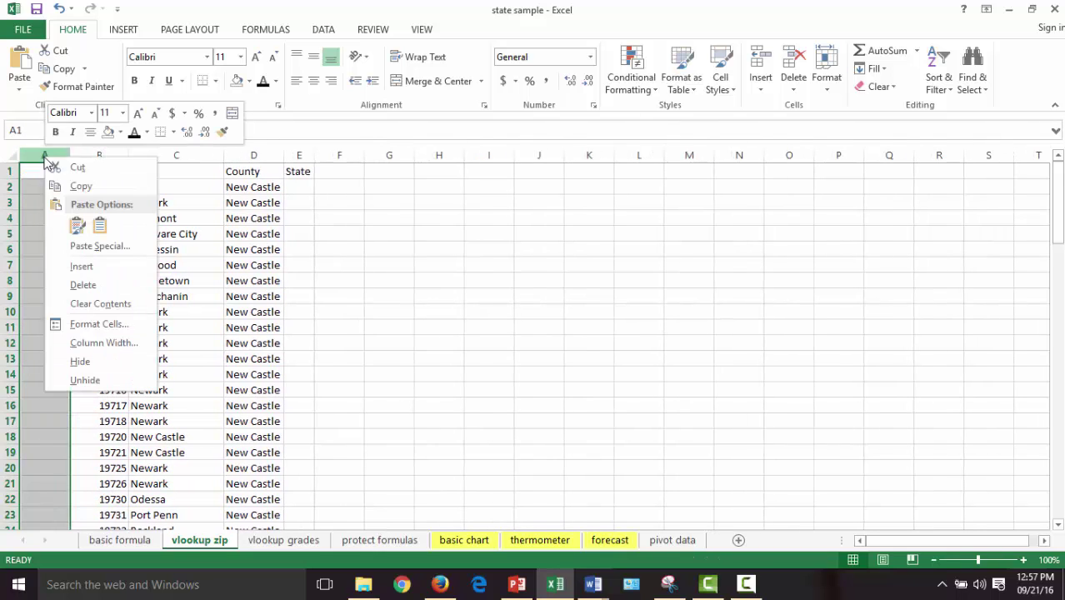
click(82, 267)
click(386, 264)
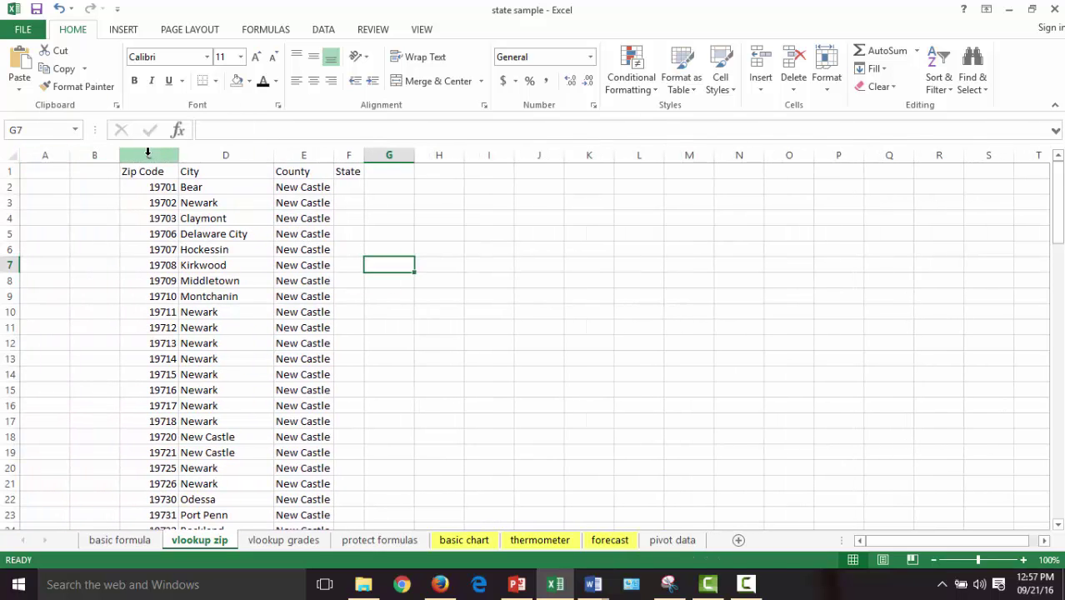
drag(149, 152, 341, 178)
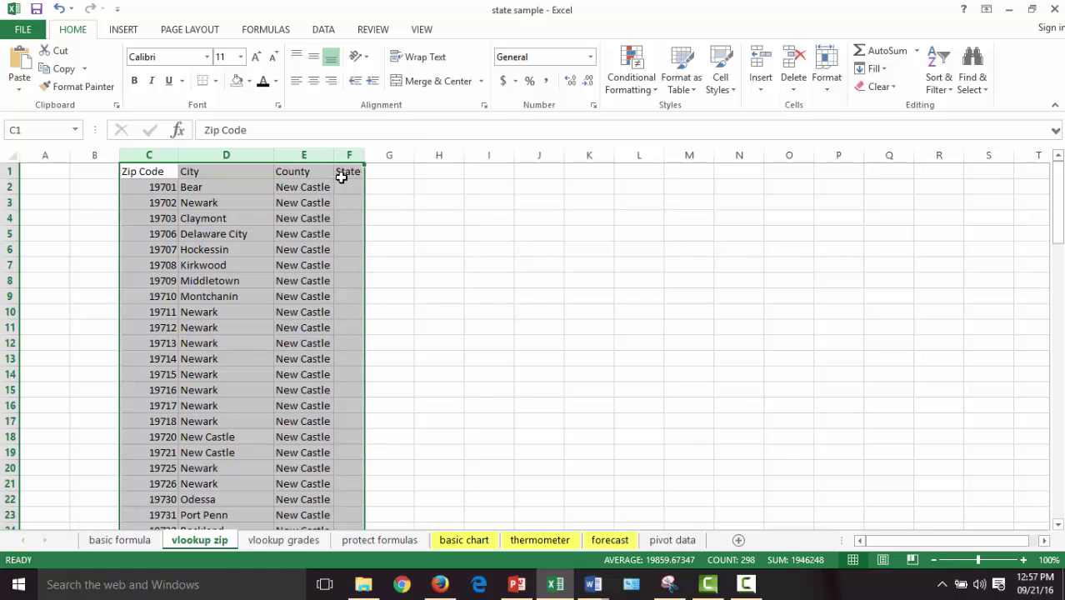
click(419, 298)
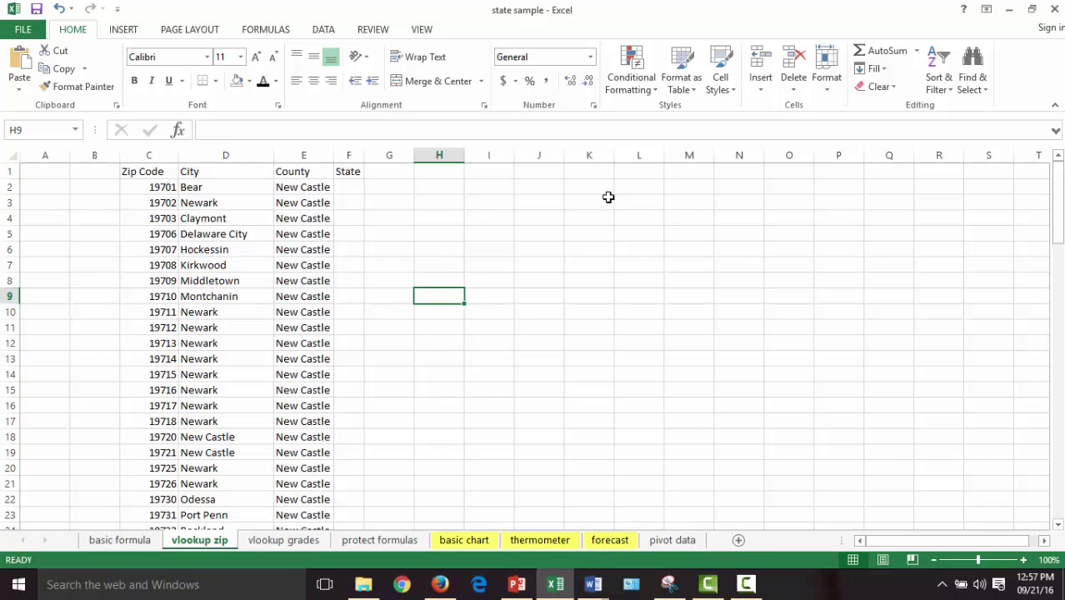
drag(533, 249, 716, 385)
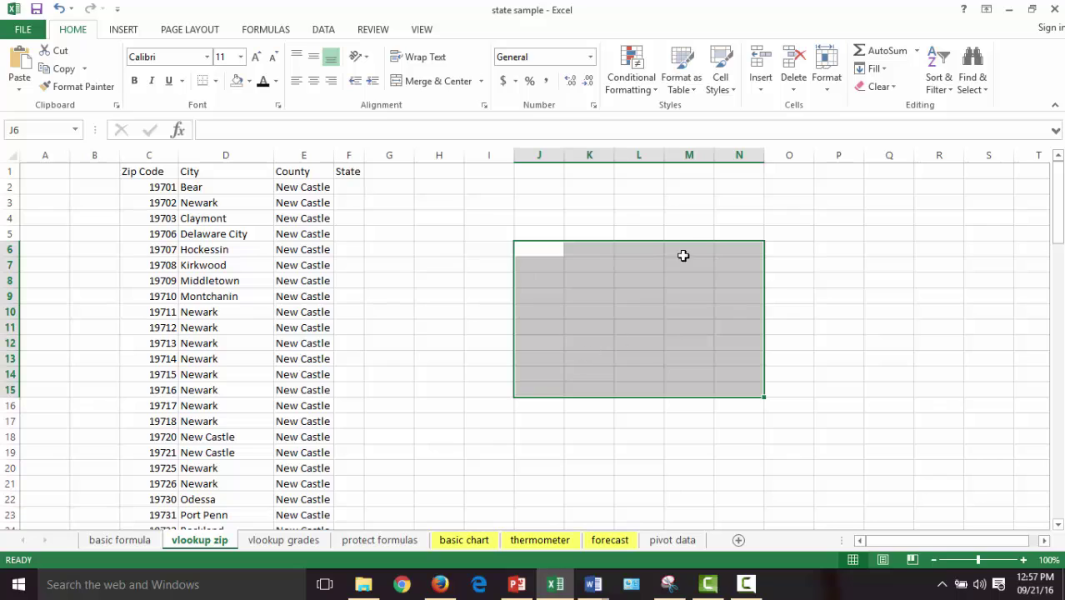
click(621, 185)
Step: Name the blank cell range J6:M16 with a person's first name, leaving the range deselected
drag(543, 256, 702, 403)
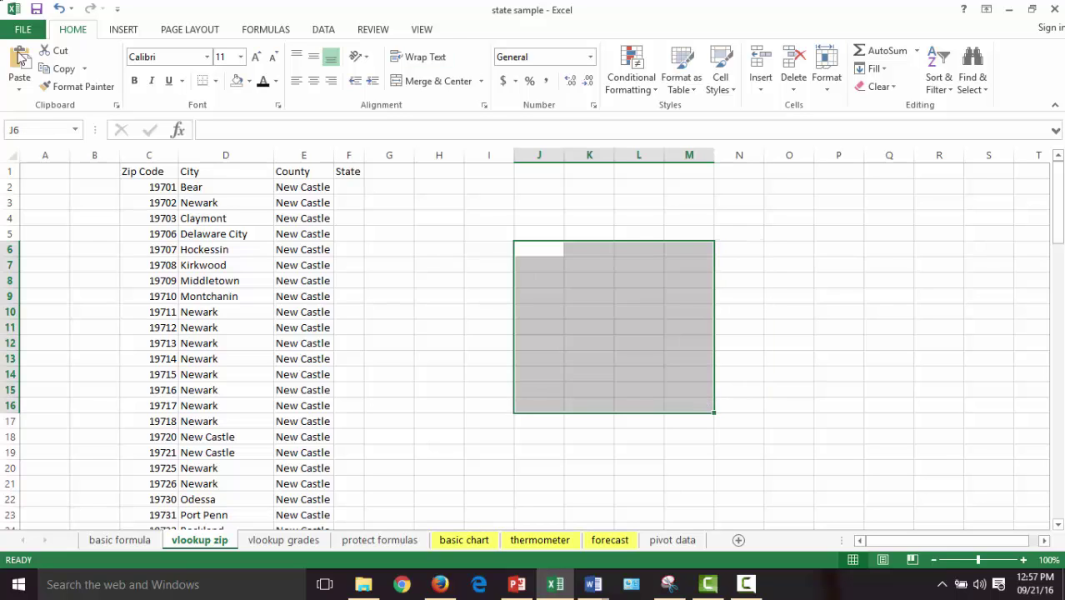
click(37, 129)
text(Laure)
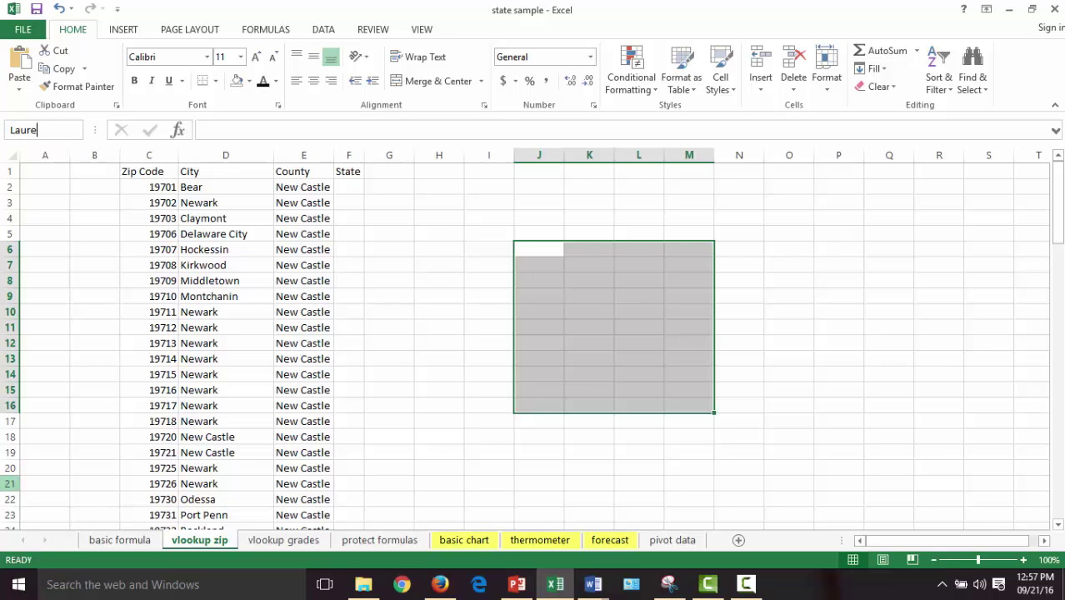
text(n)
key(Return)
click(837, 327)
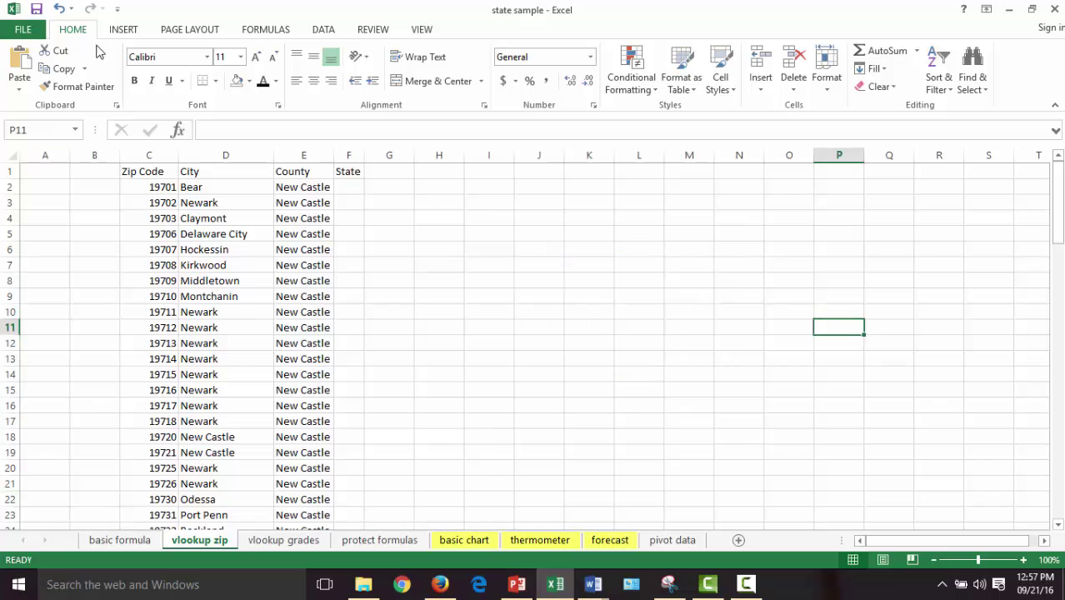
Step: Open the protect formulas sheet and jump from there to the newly named range on the vlookup zip sheet
click(380, 540)
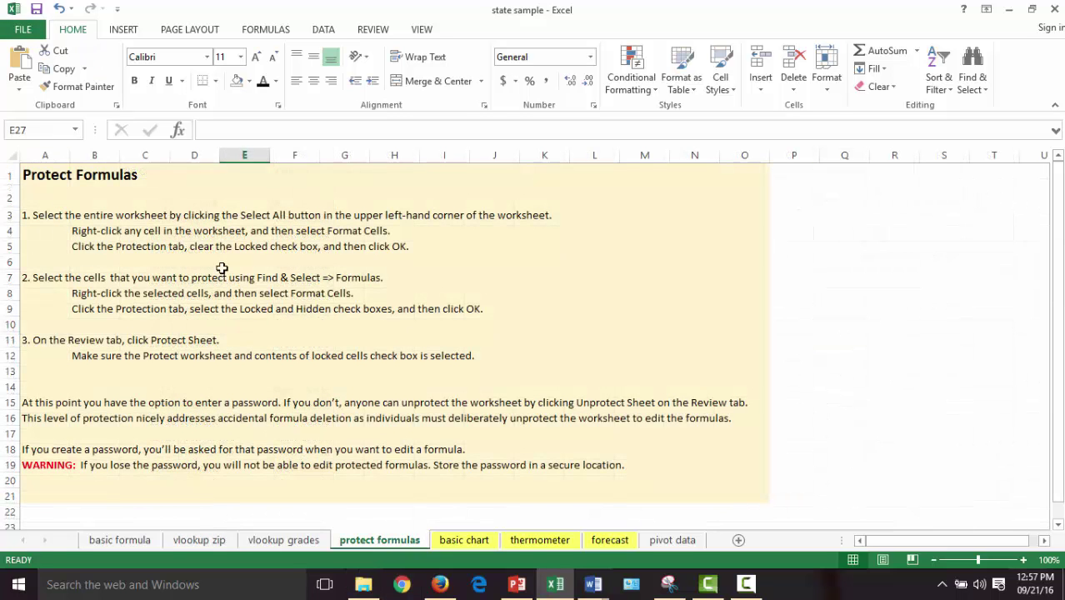
click(78, 131)
click(75, 130)
click(25, 181)
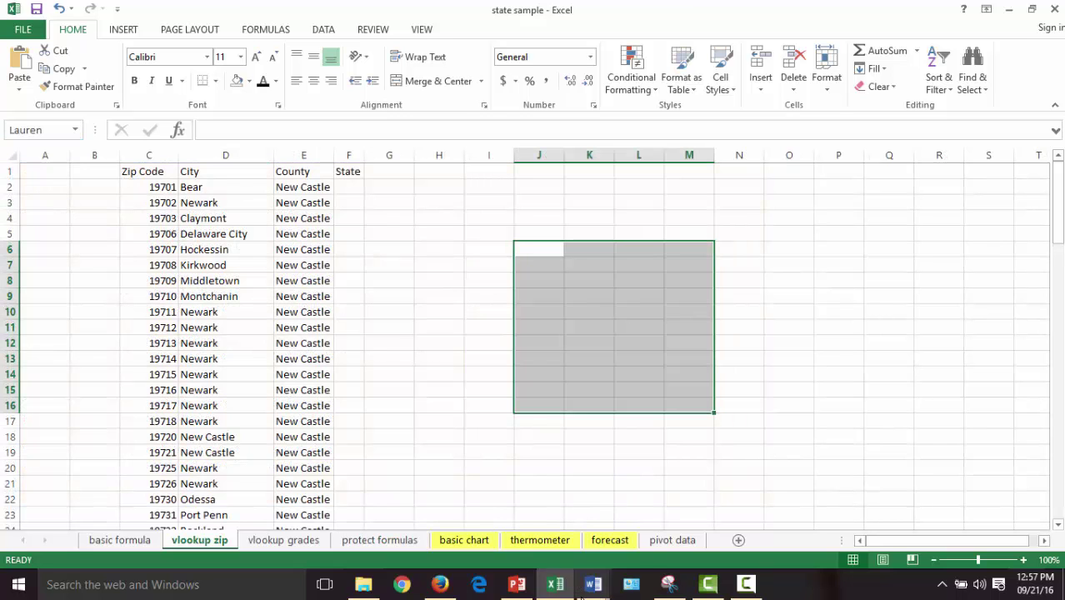
Step: Open the forecast sheet, jump from there to the same named range, and deselect it
click(612, 541)
click(76, 130)
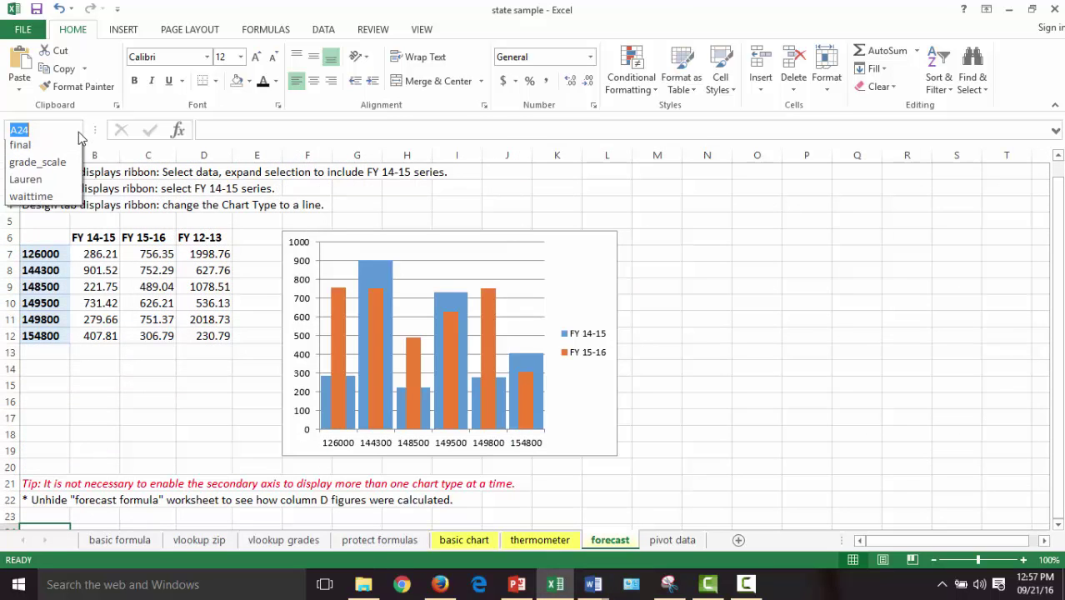
click(32, 183)
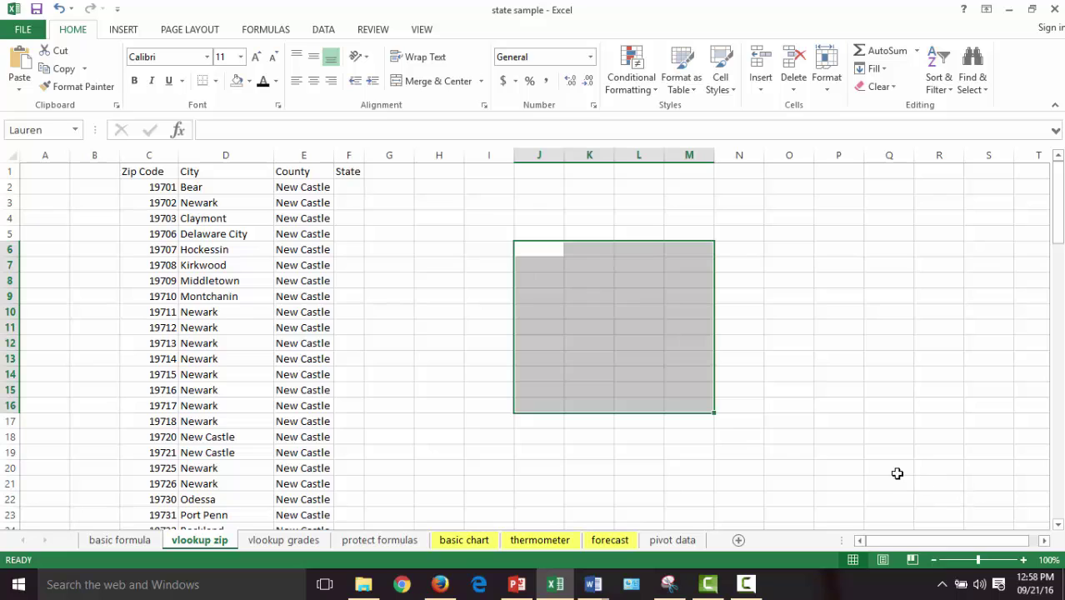
click(823, 425)
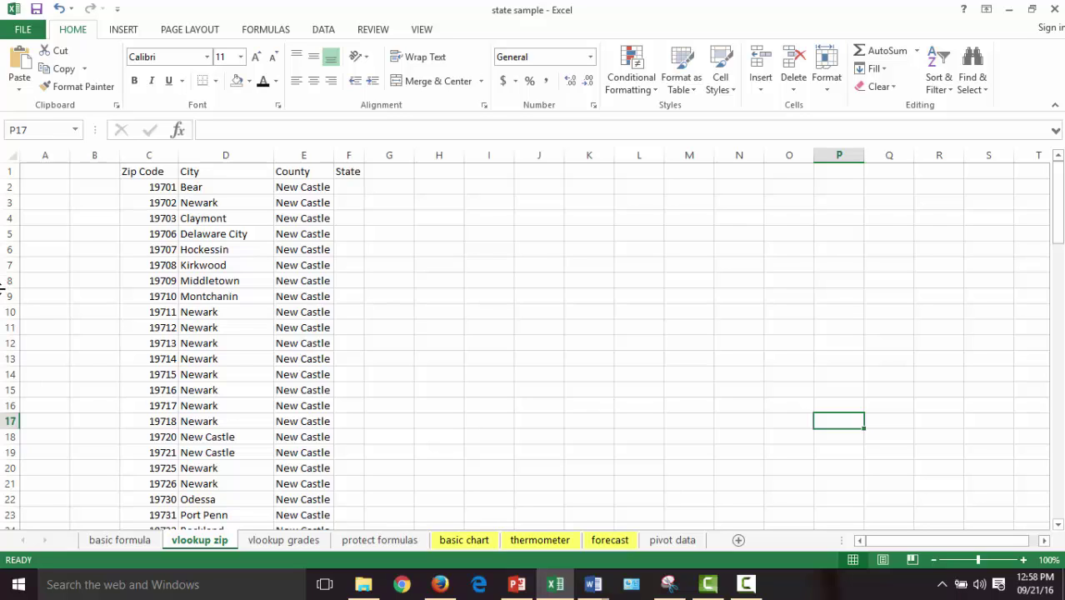
Step: Name the zip code table in columns C through F zips
click(76, 131)
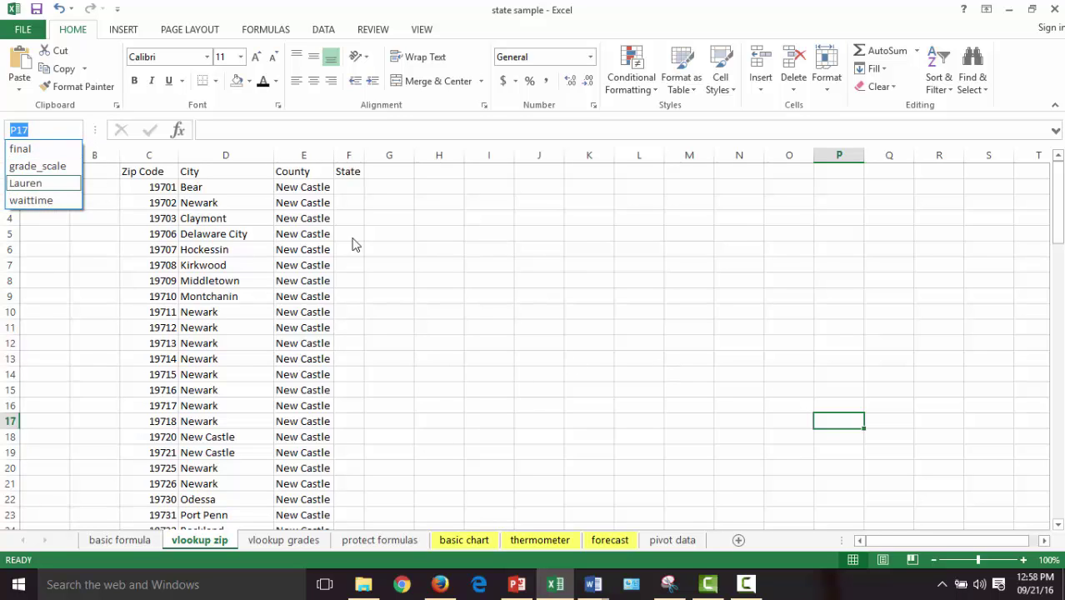
click(148, 198)
drag(150, 156, 349, 159)
click(41, 131)
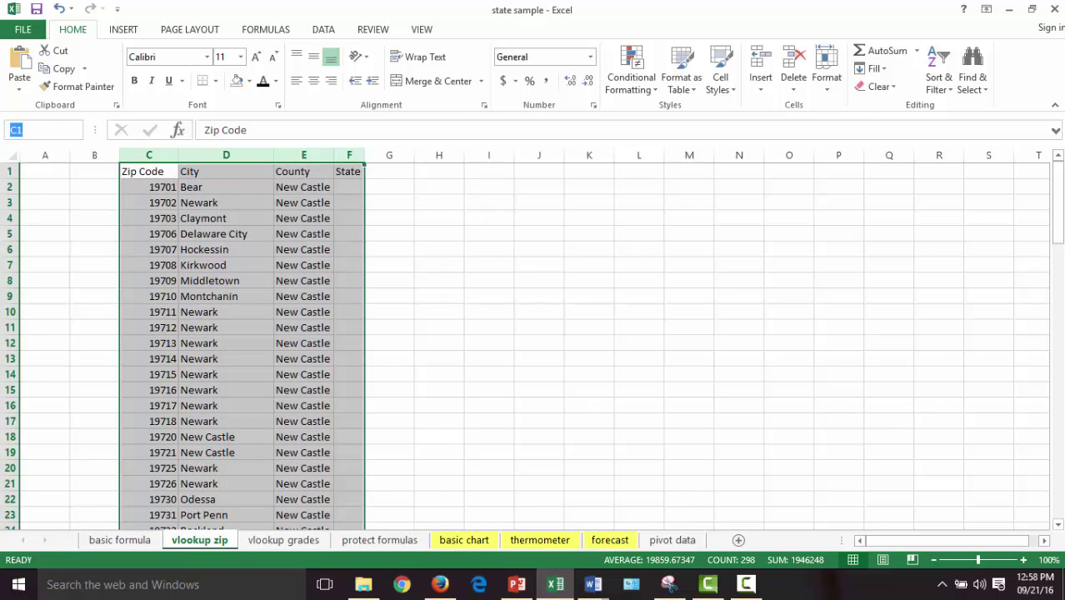
text(zips)
key(Return)
click(635, 328)
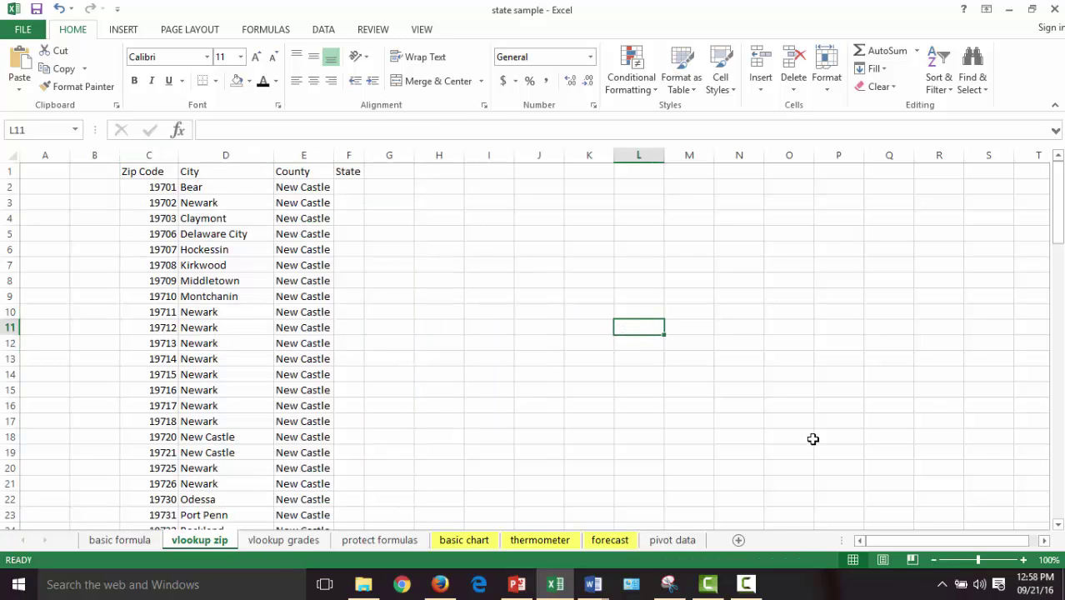
Step: Add a new worksheet after vlookup zip and enter the headings Zip in A1 and City in B1
click(737, 539)
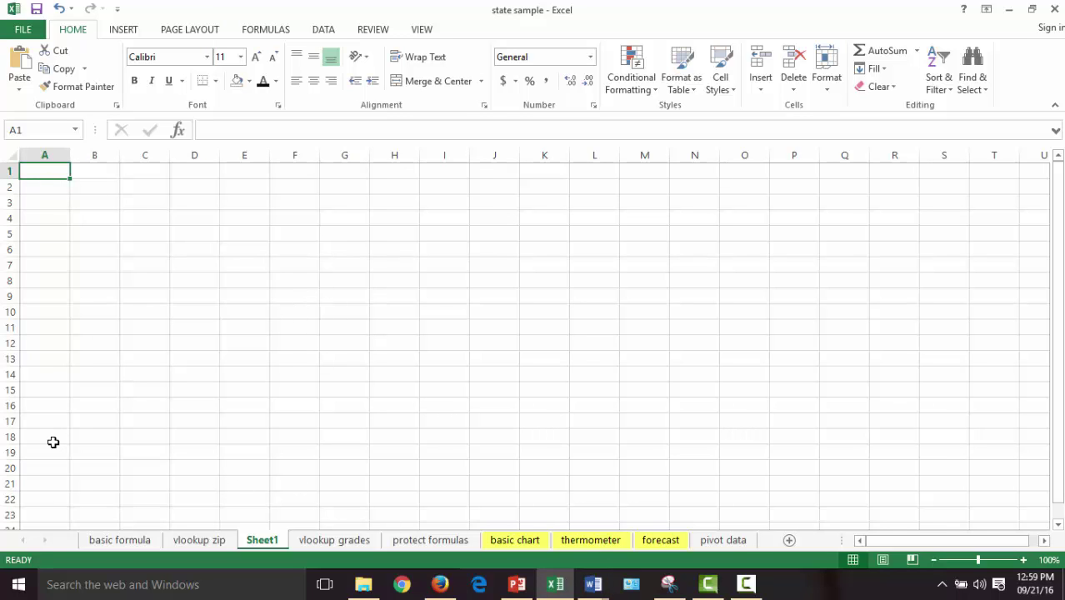
text(Zip)
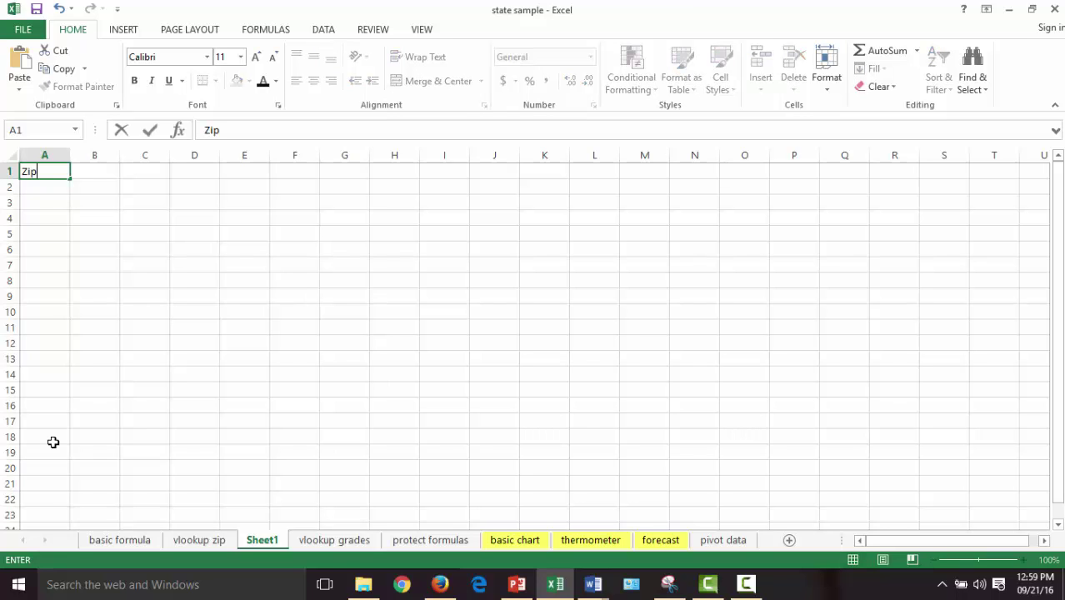
key(Tab)
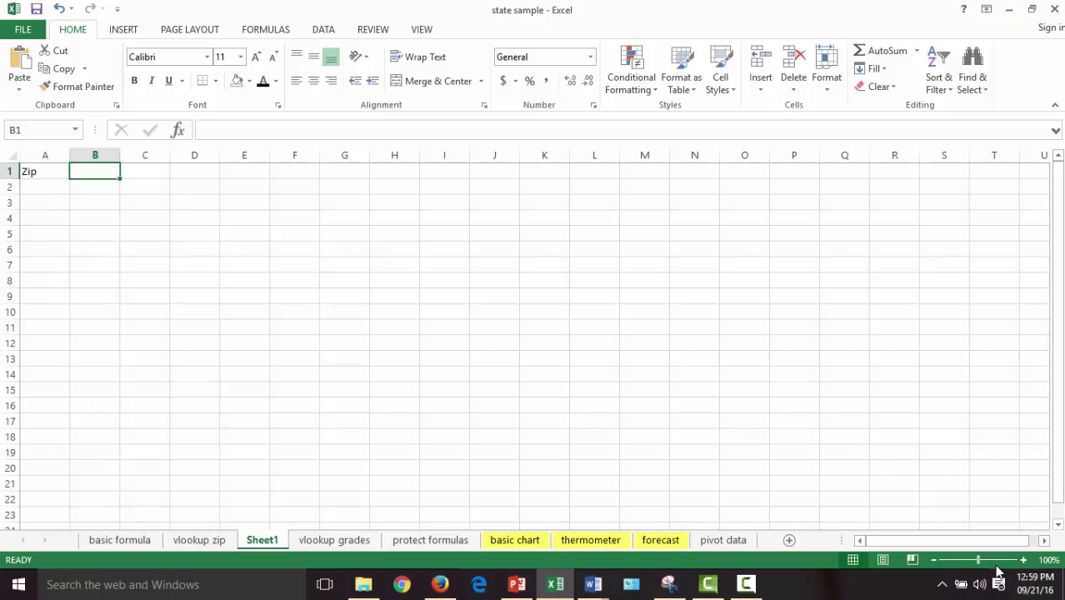
drag(978, 560, 1000, 559)
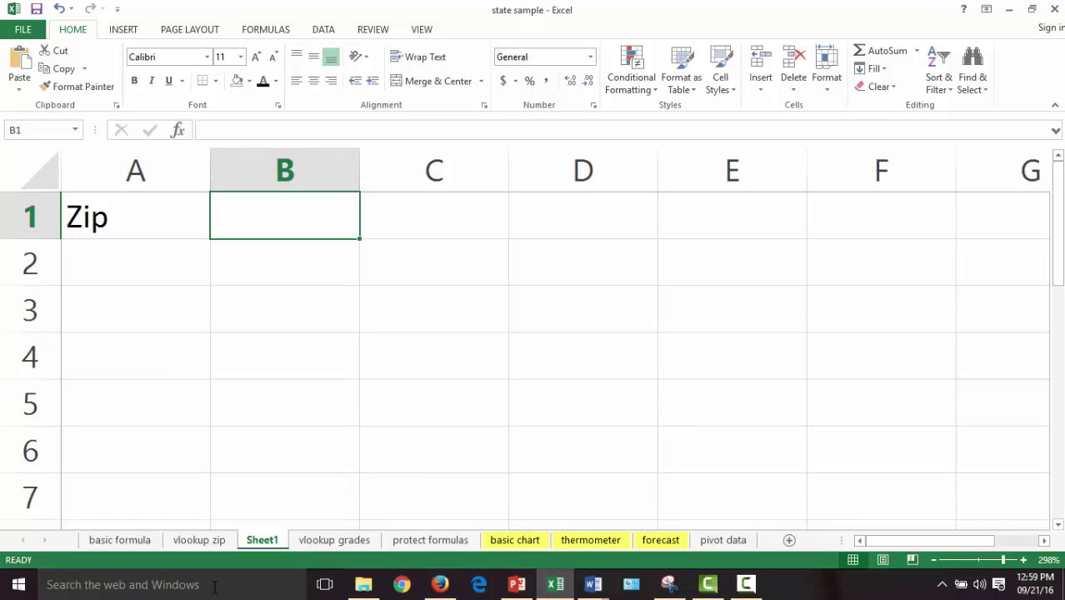
text(ity)
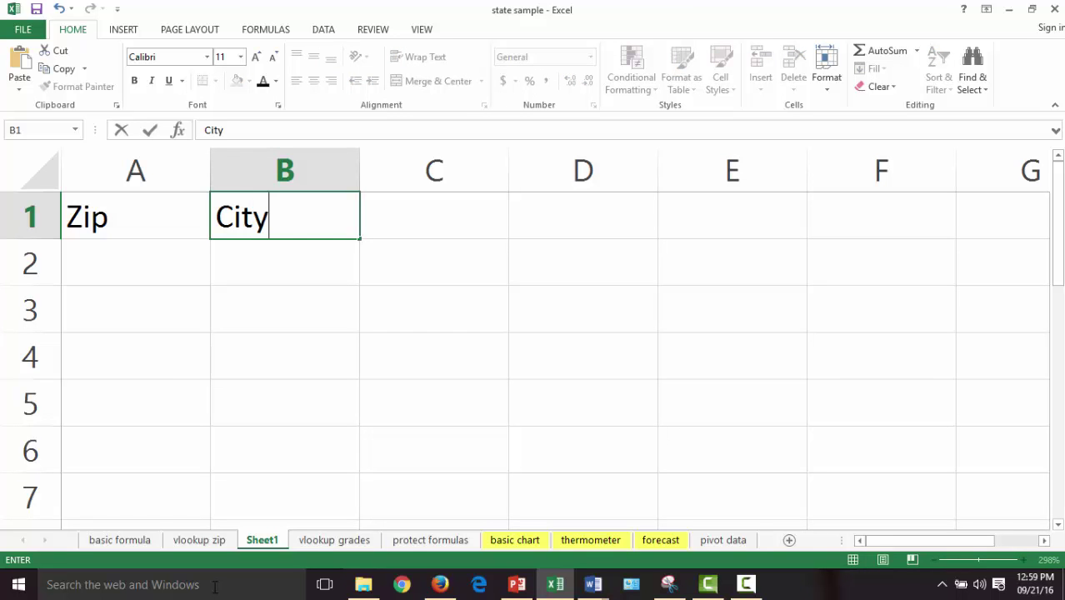
key(Tab)
Step: Enter the heading State in C1
text(Sate)
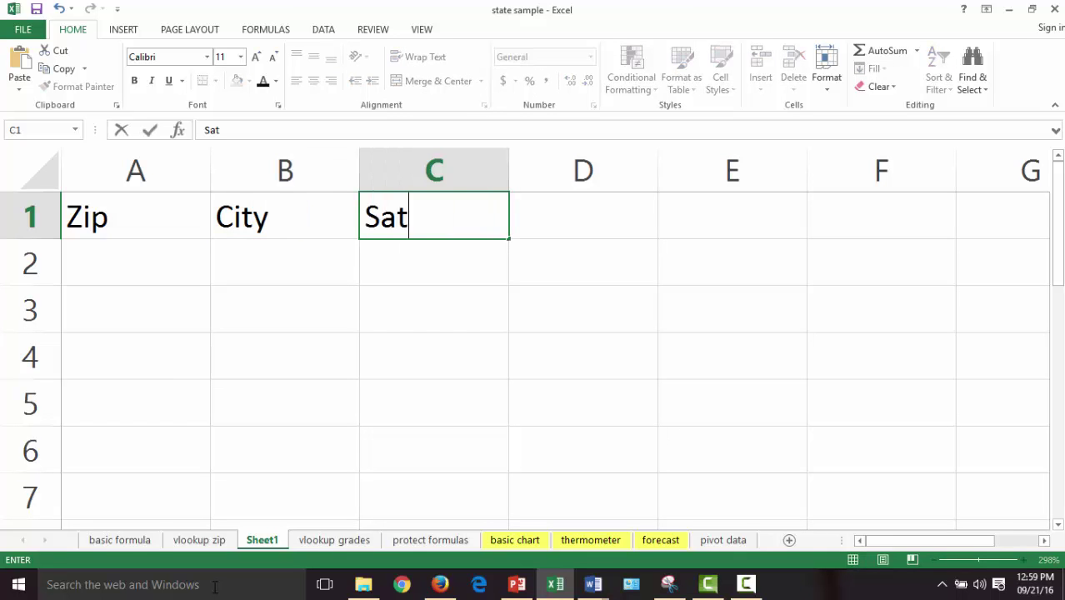
key(BackSpace)
key(BackSpace)
key(BackSpace)
text(tate)
key(Tab)
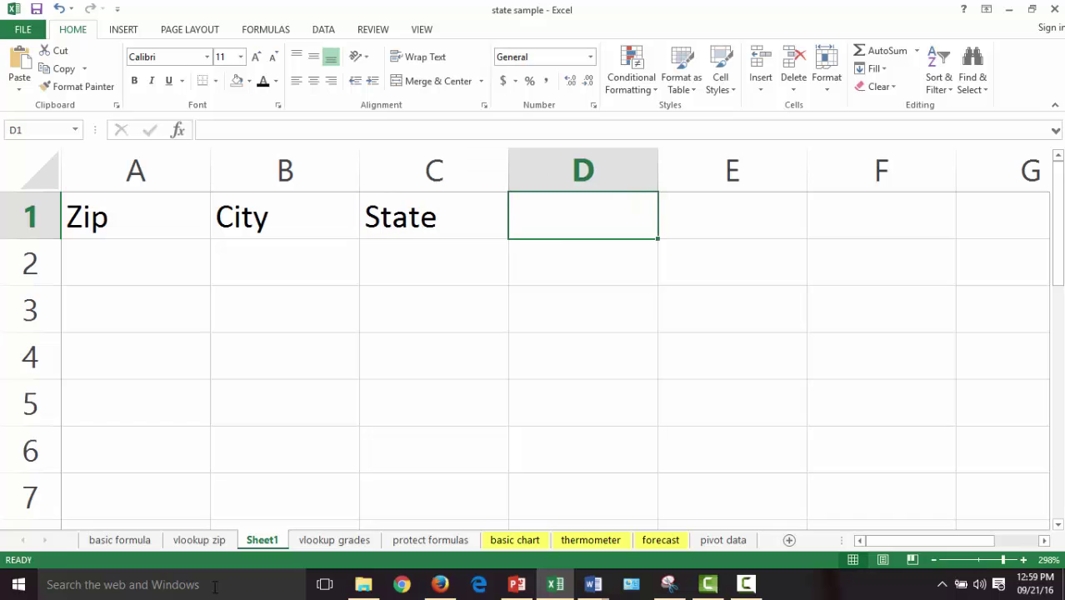
Step: Replace the heading in C1 with County
key(Left)
text(C)
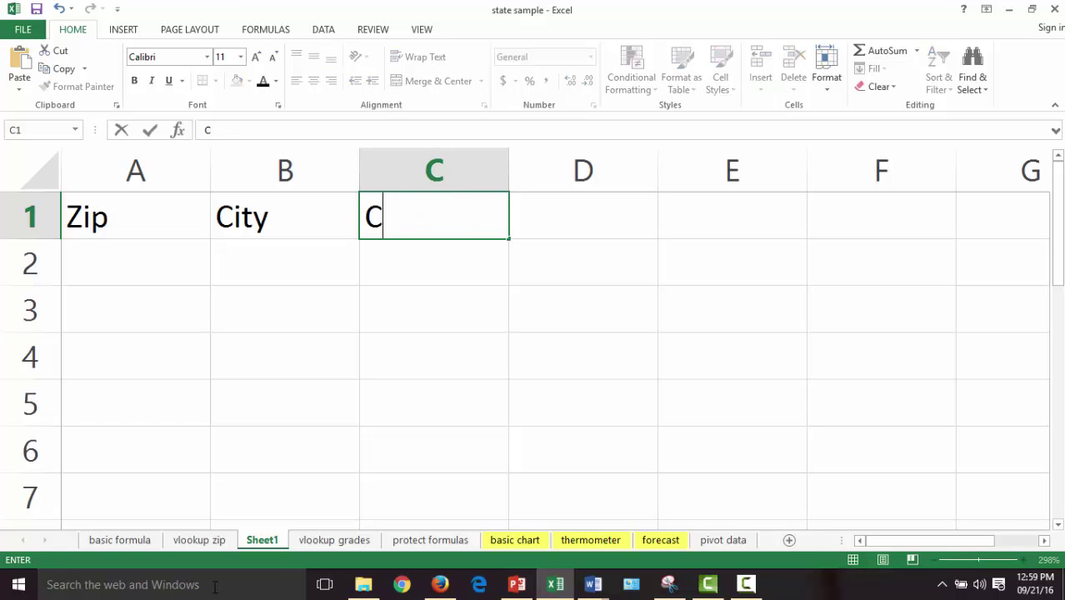
text(ounty)
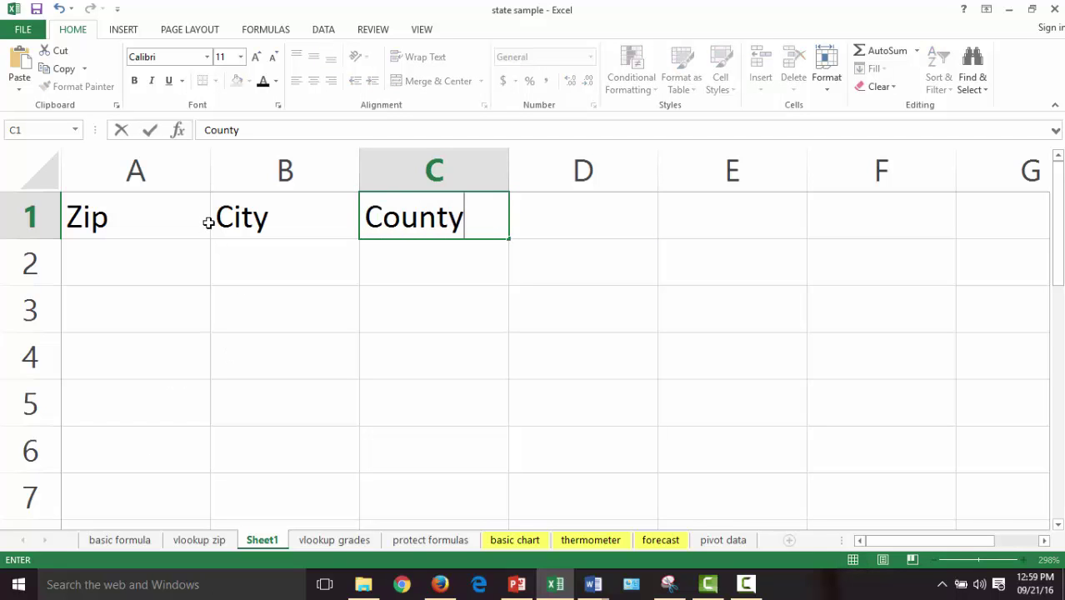
click(191, 258)
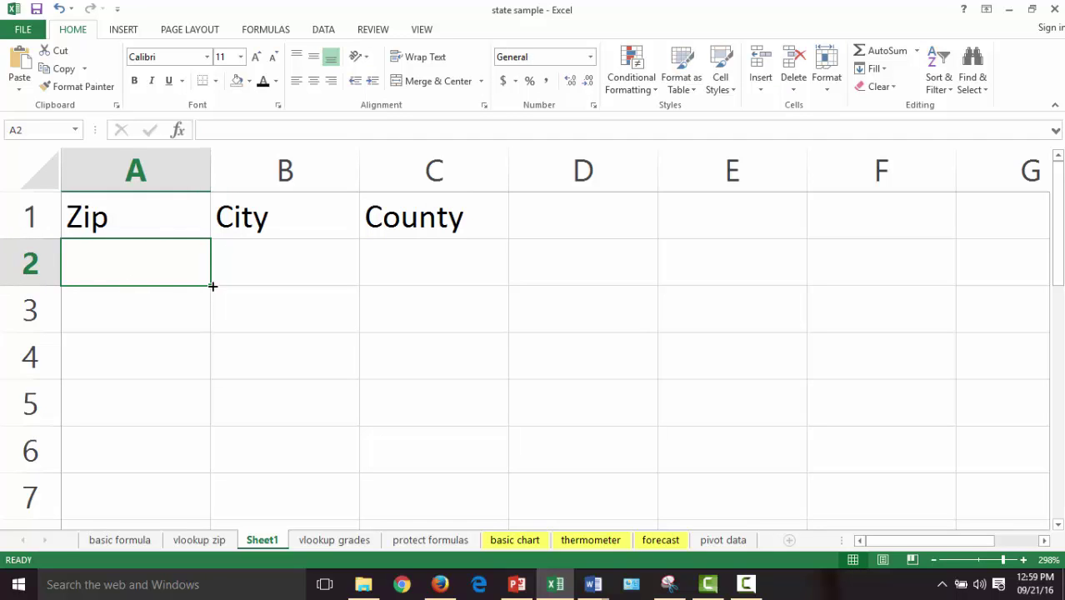
click(295, 283)
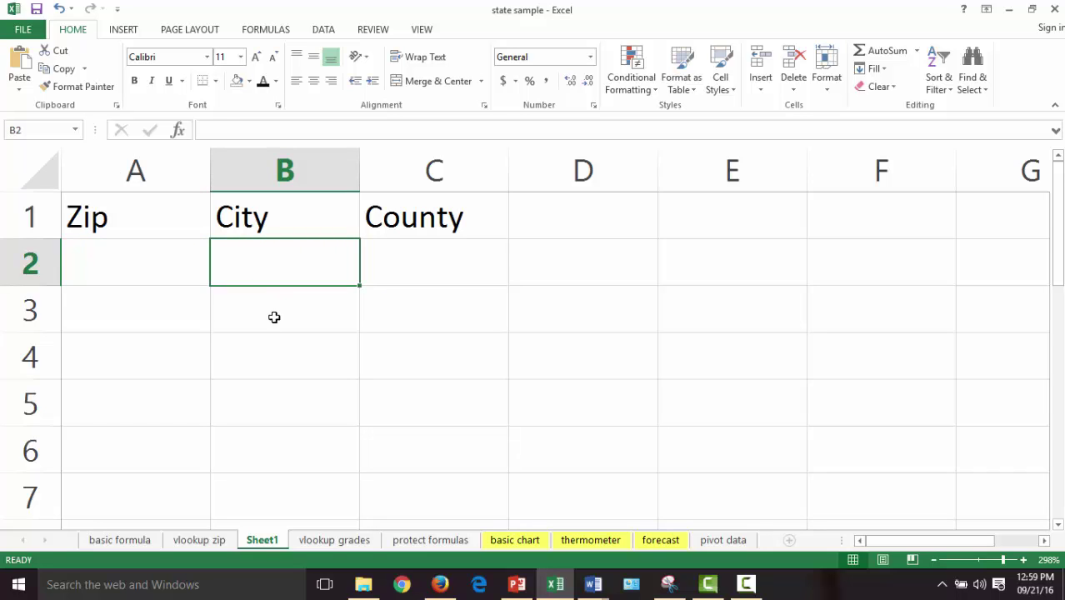
text(=)
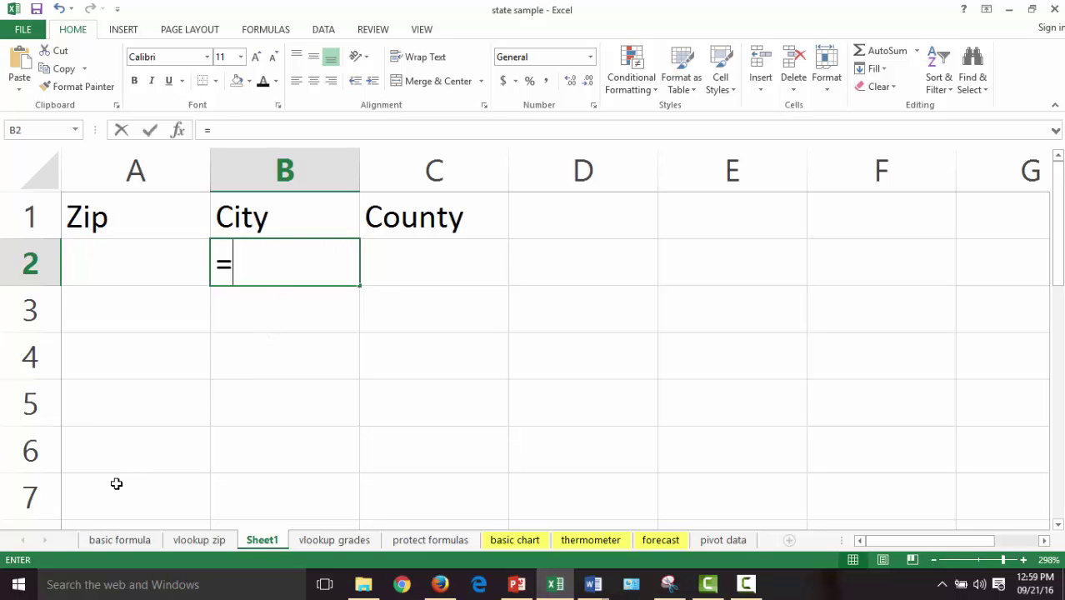
text(vl)
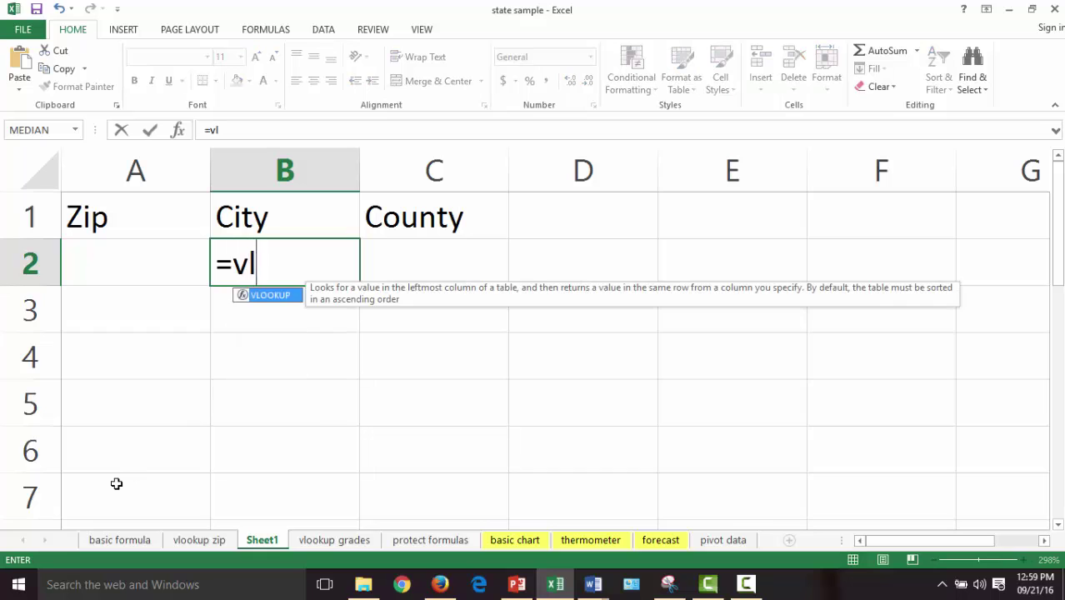
key(Return)
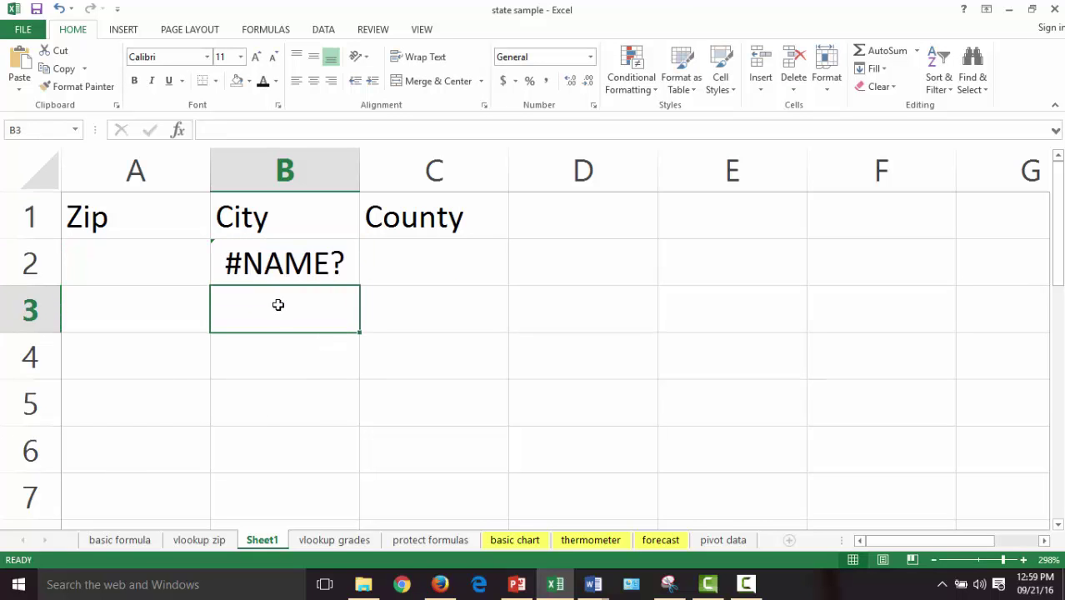
Step: Start a VLOOKUP formula in B2 and open its Function Arguments dialog
click(265, 272)
text(=vl)
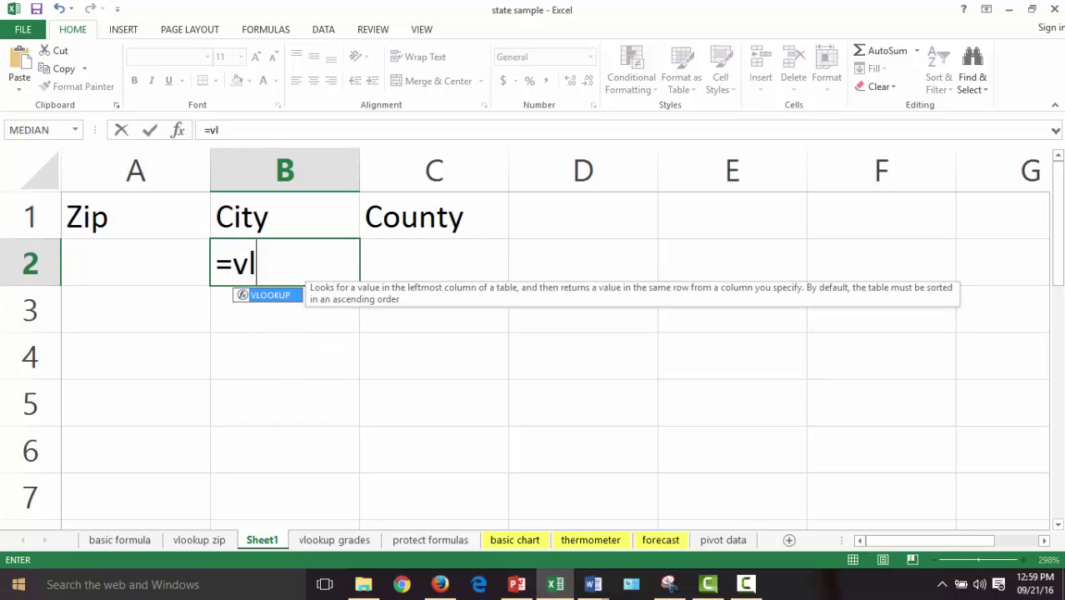
double_click(263, 295)
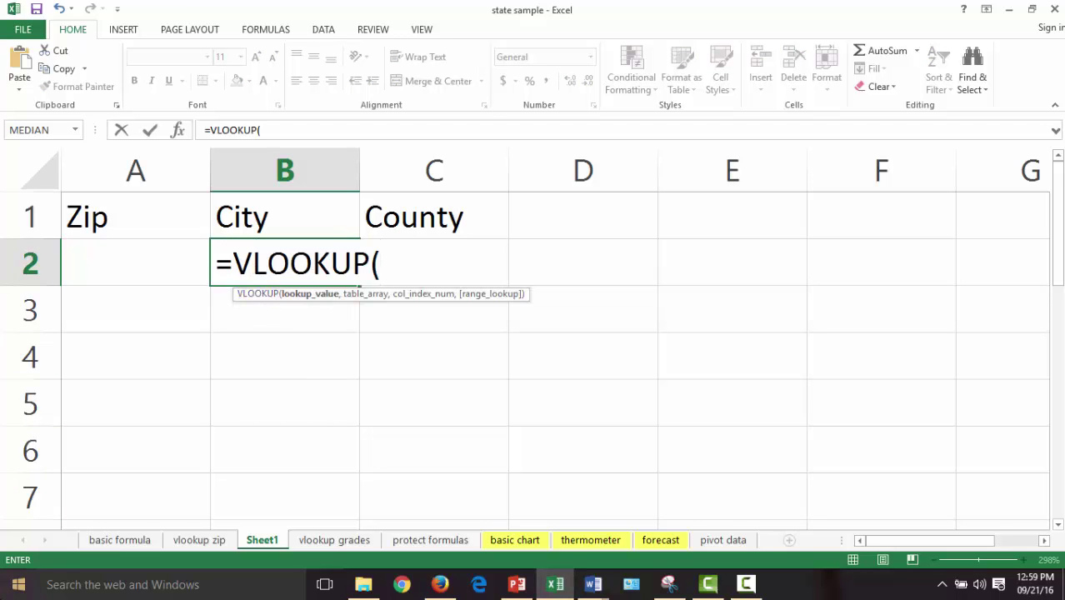
click(179, 131)
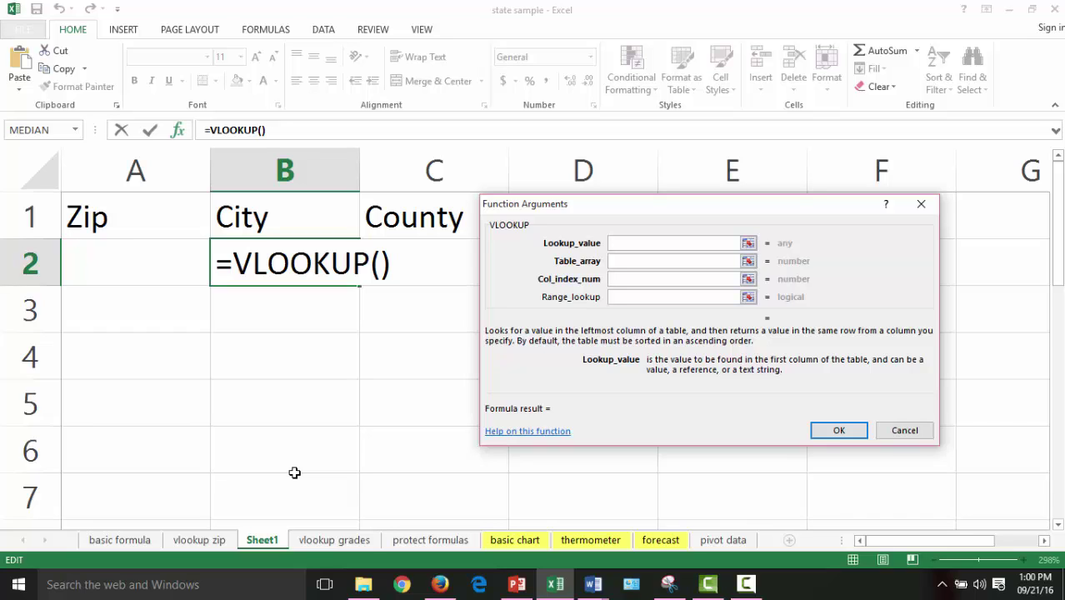
Step: Set the VLOOKUP lookup value to A2 and the table array to the named range zips
click(147, 258)
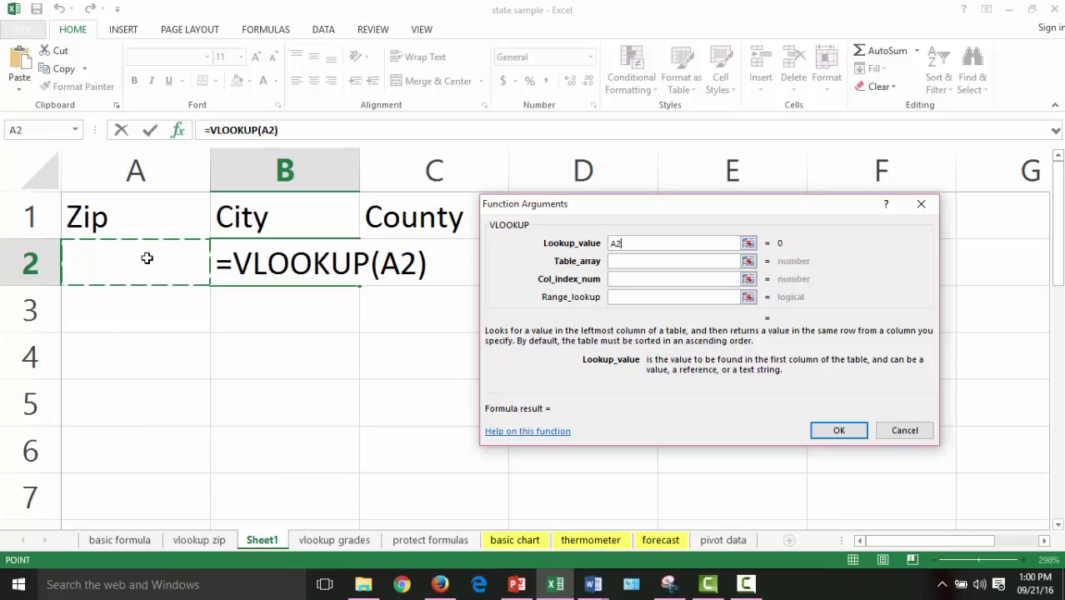
click(641, 261)
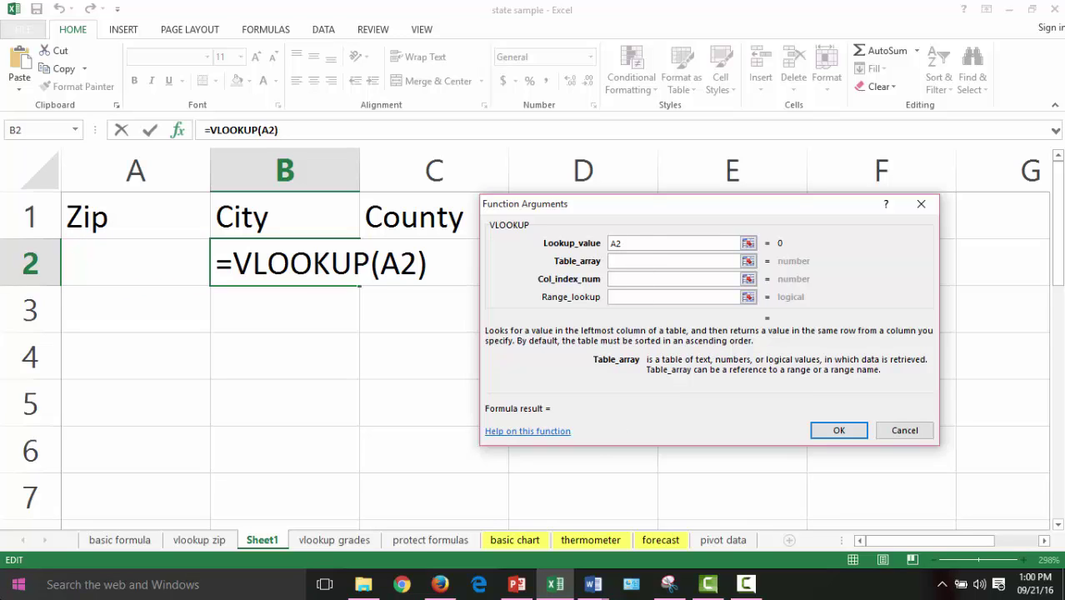
text(zip)
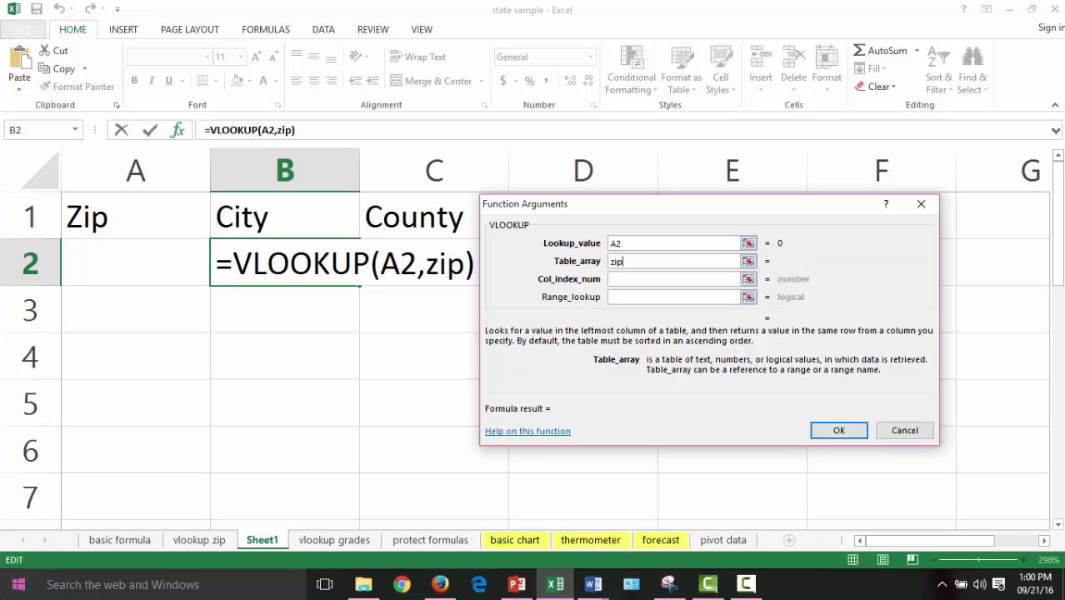
text(s)
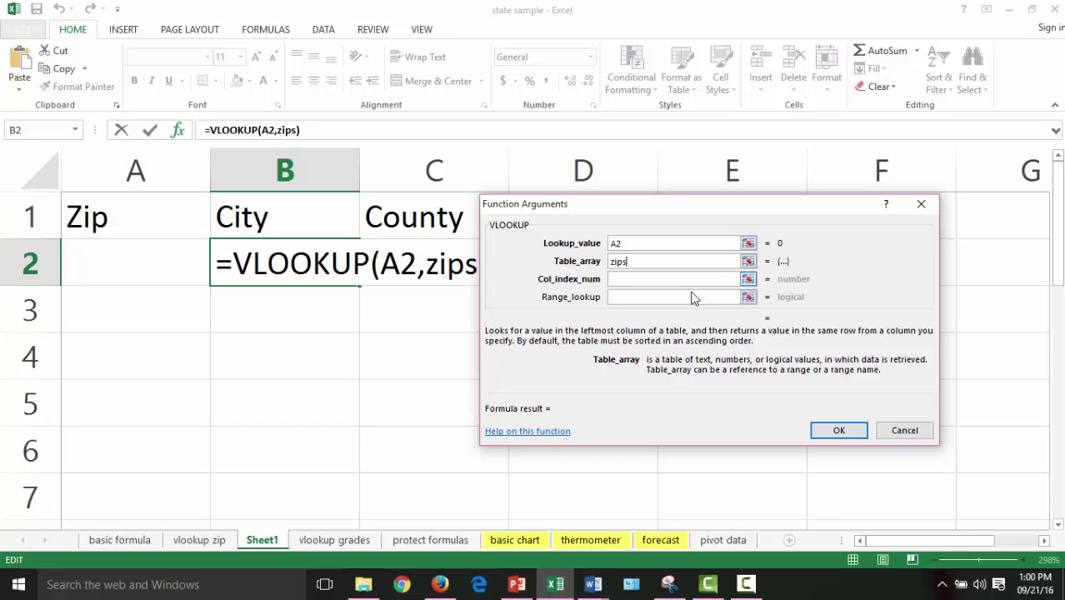
Step: Replace the VLOOKUP table array with the range C1:F99 on the vlookup zip sheet
click(748, 262)
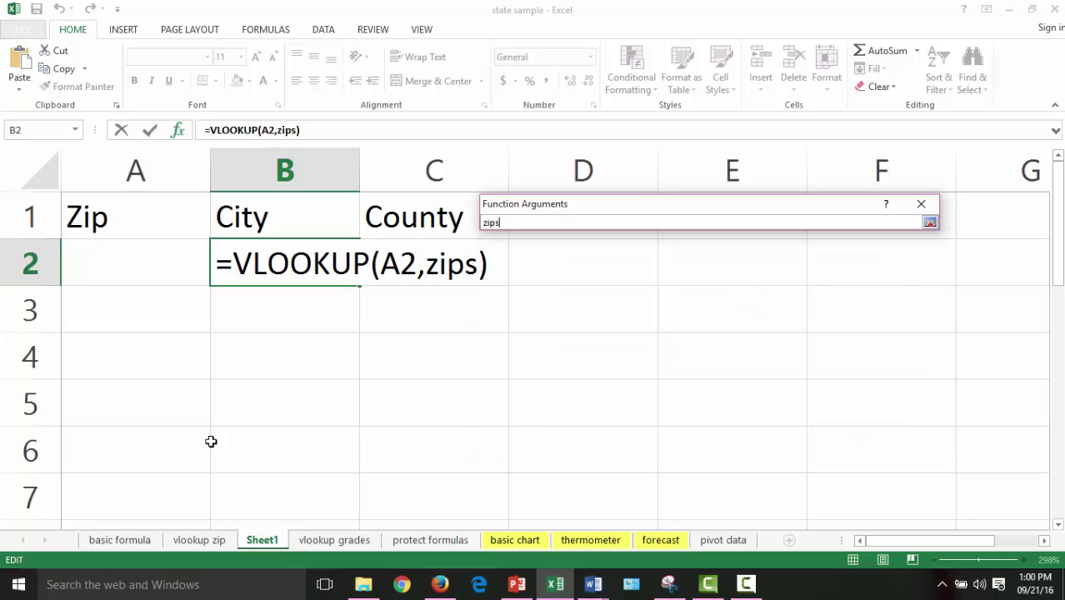
click(204, 541)
drag(165, 155, 338, 174)
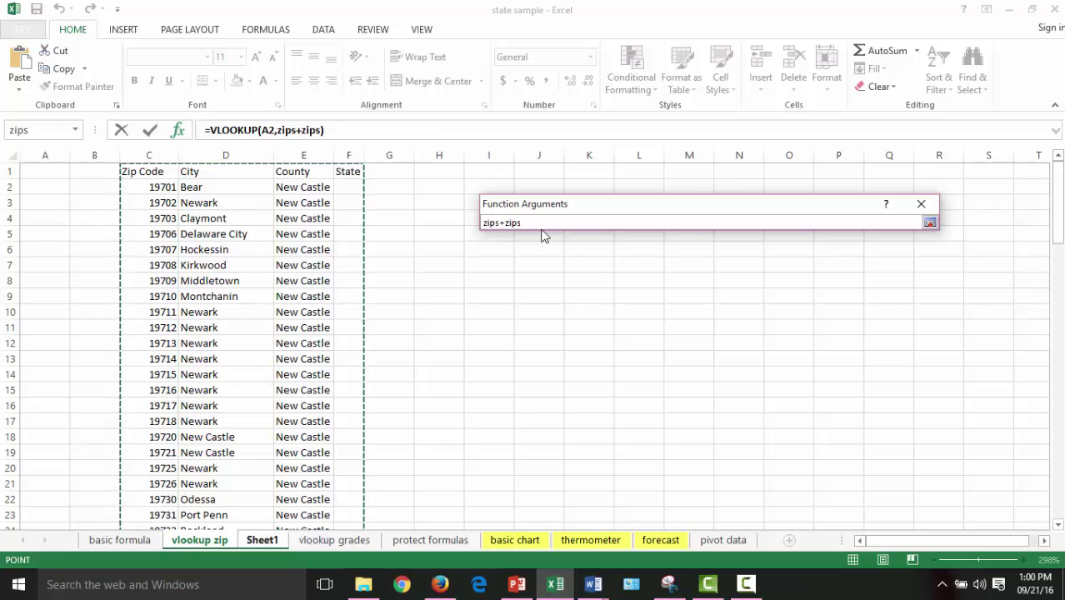
drag(529, 222, 451, 214)
key(BackSpace)
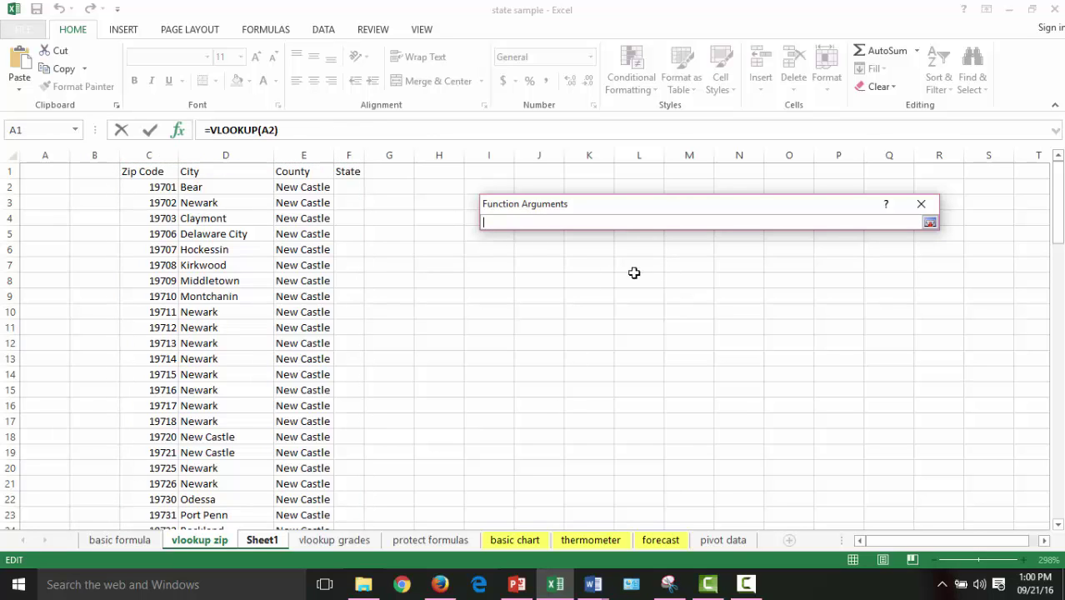
drag(158, 155, 361, 174)
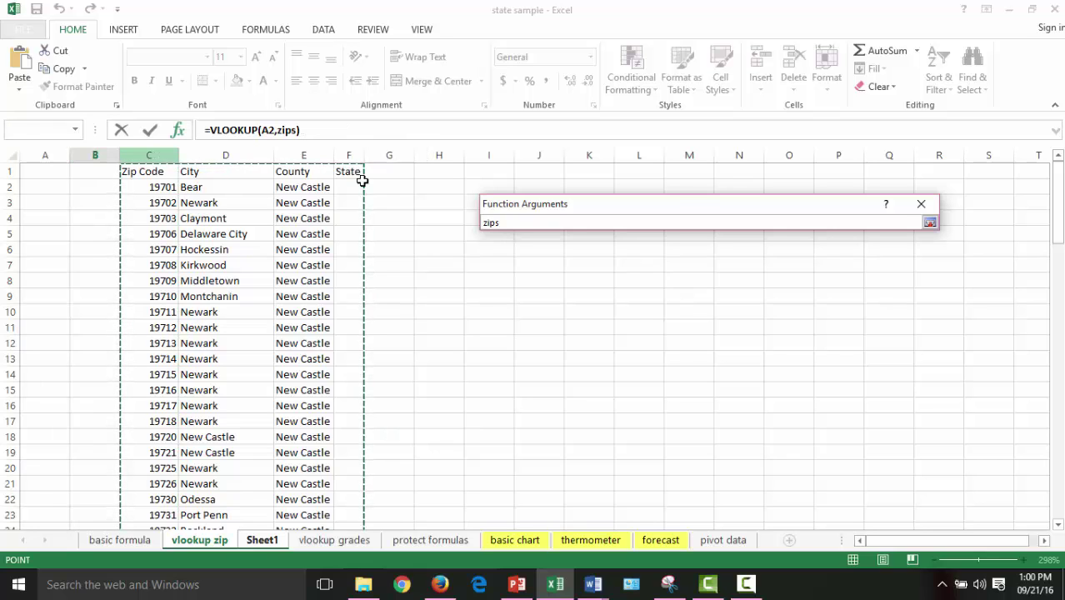
key(shift+Home)
key(BackSpace)
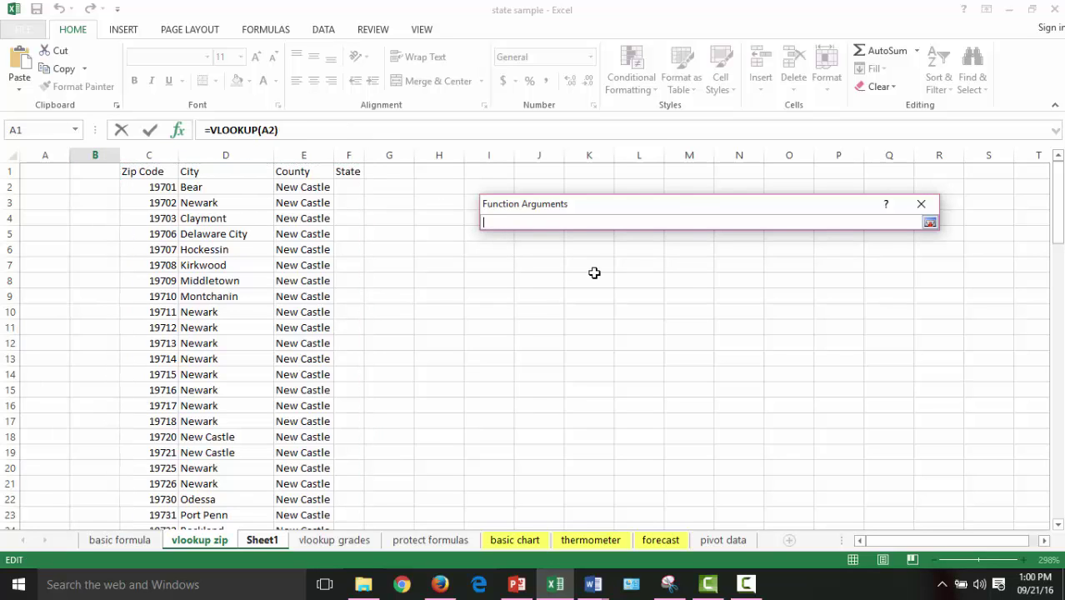
drag(123, 169, 355, 499)
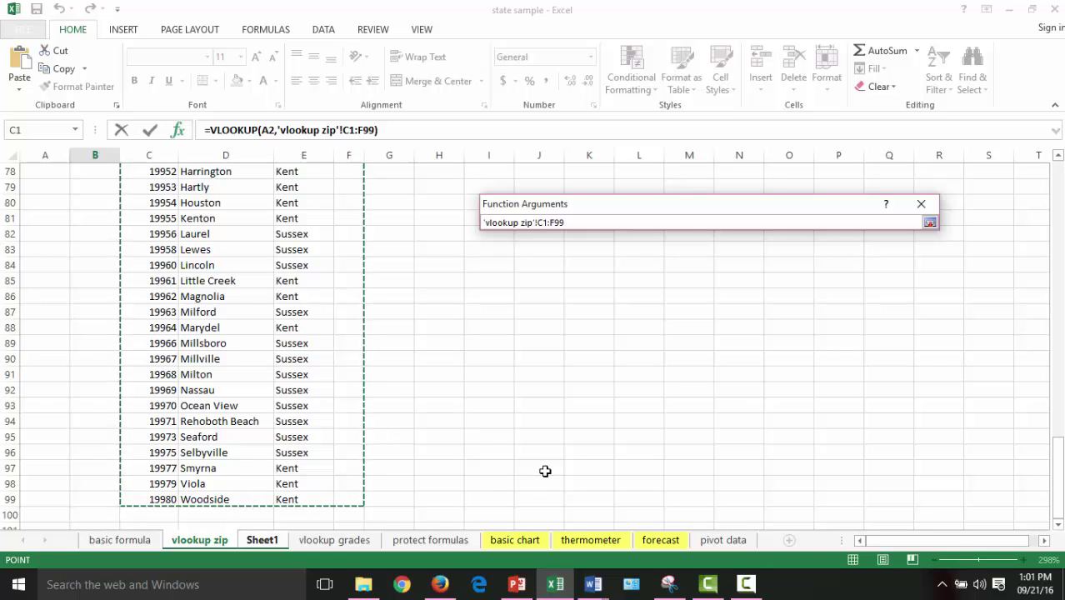
key(Return)
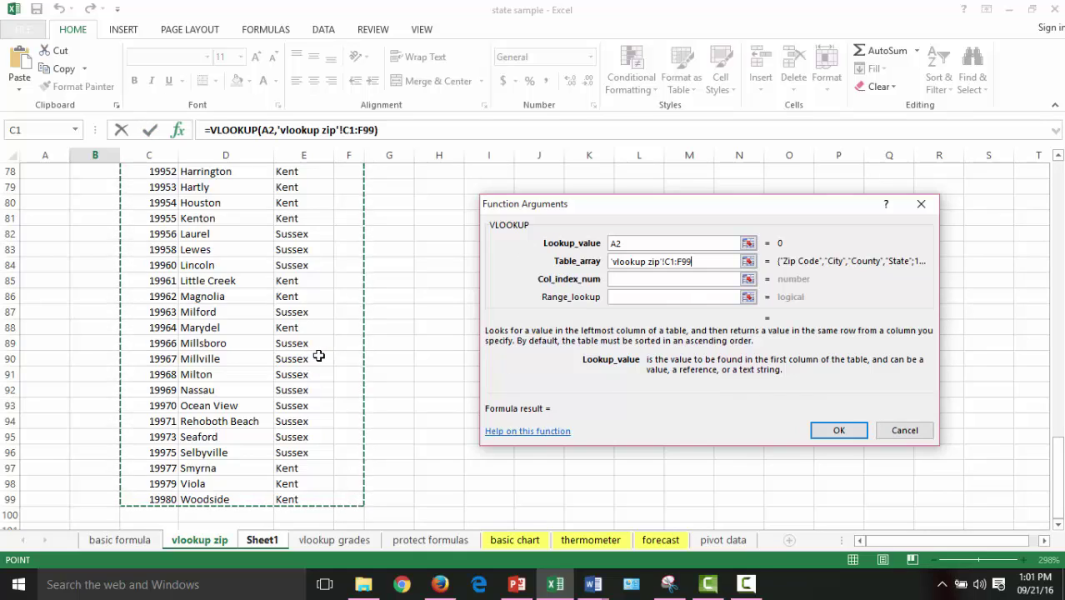
Step: Set the VLOOKUP column index number to 2 and the range lookup to FALSE, and confirm the formula
scroll(323, 352, up, 3)
scroll(324, 353, up, 9)
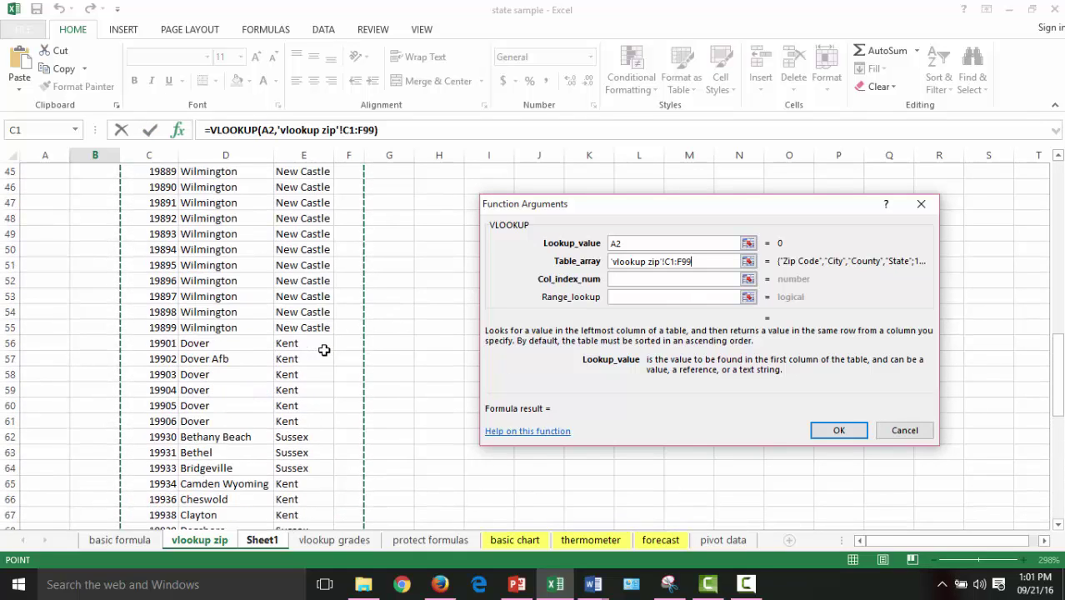
scroll(323, 352, up, 10)
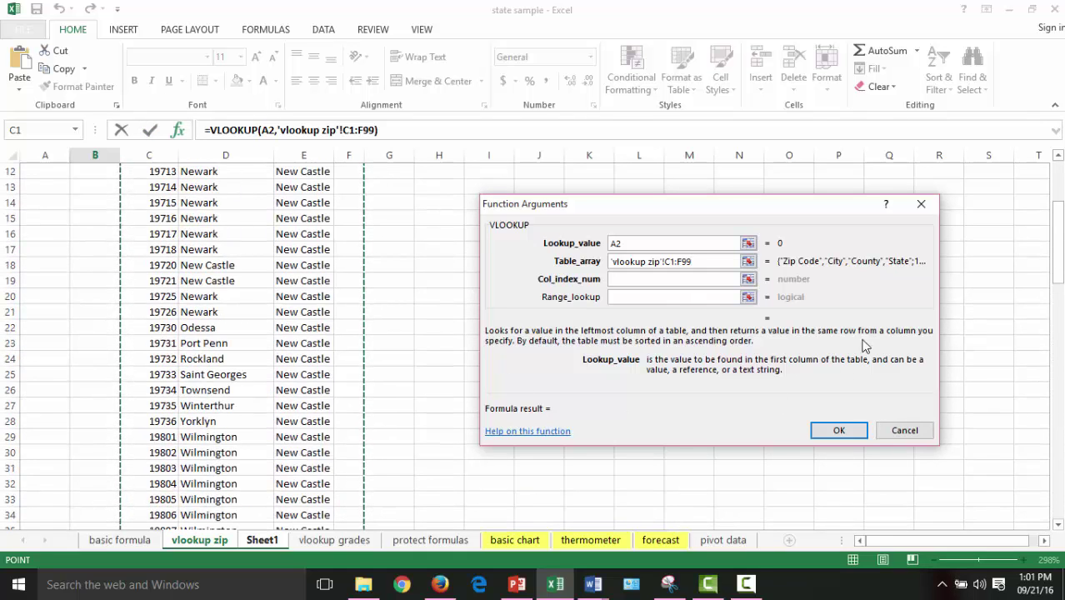
scroll(259, 332, up, 4)
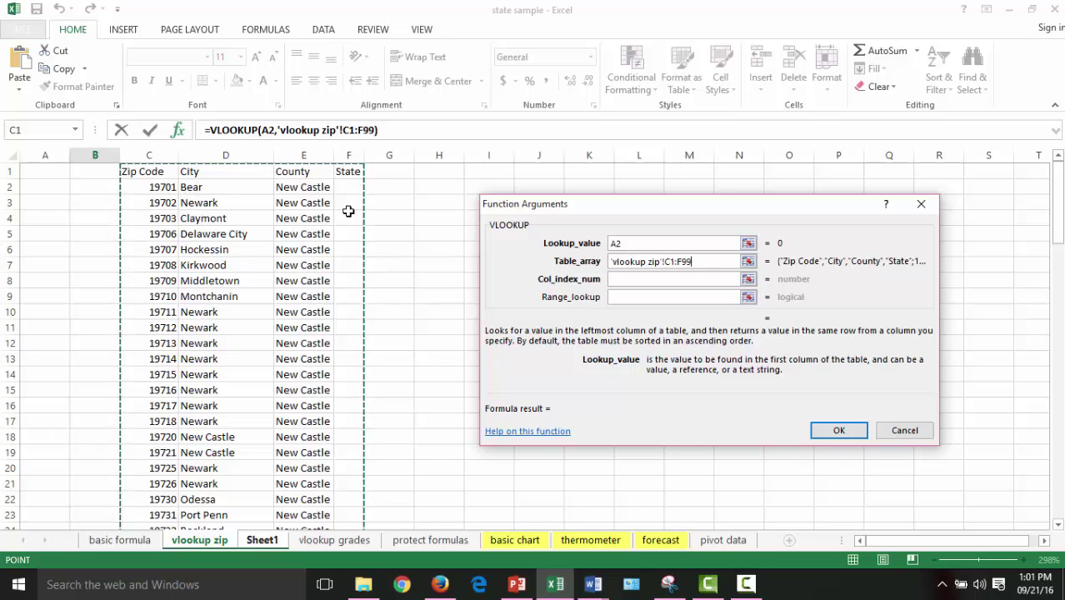
click(652, 280)
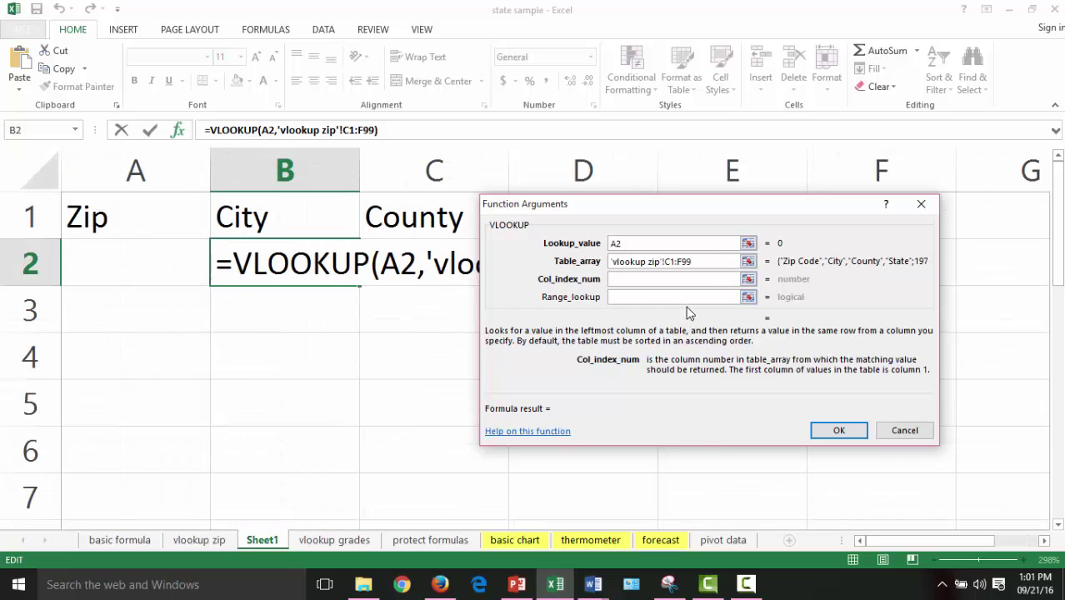
text(2)
click(637, 298)
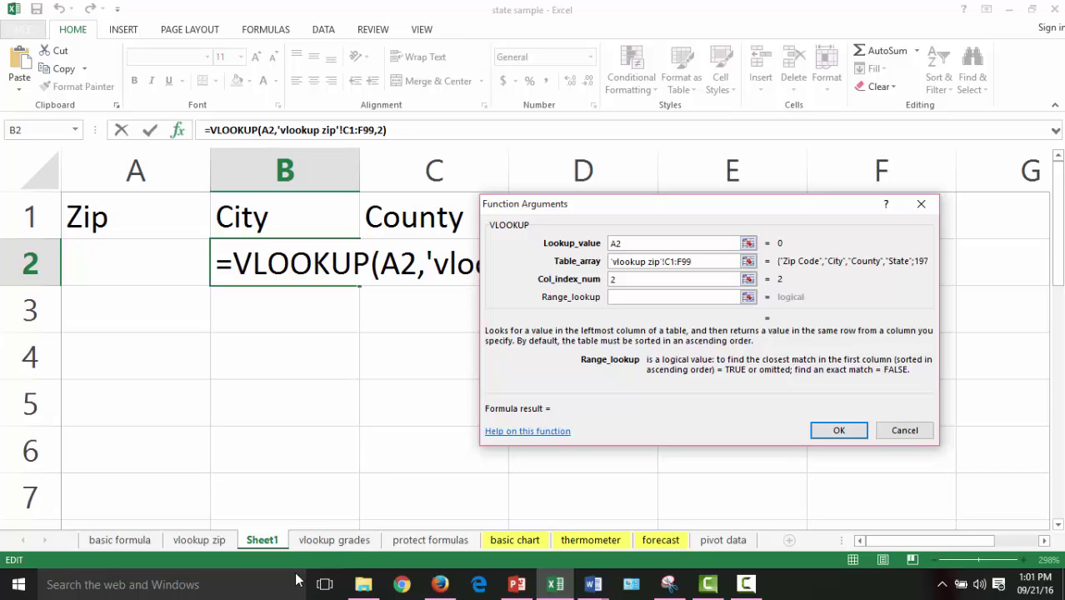
text(FALSE)
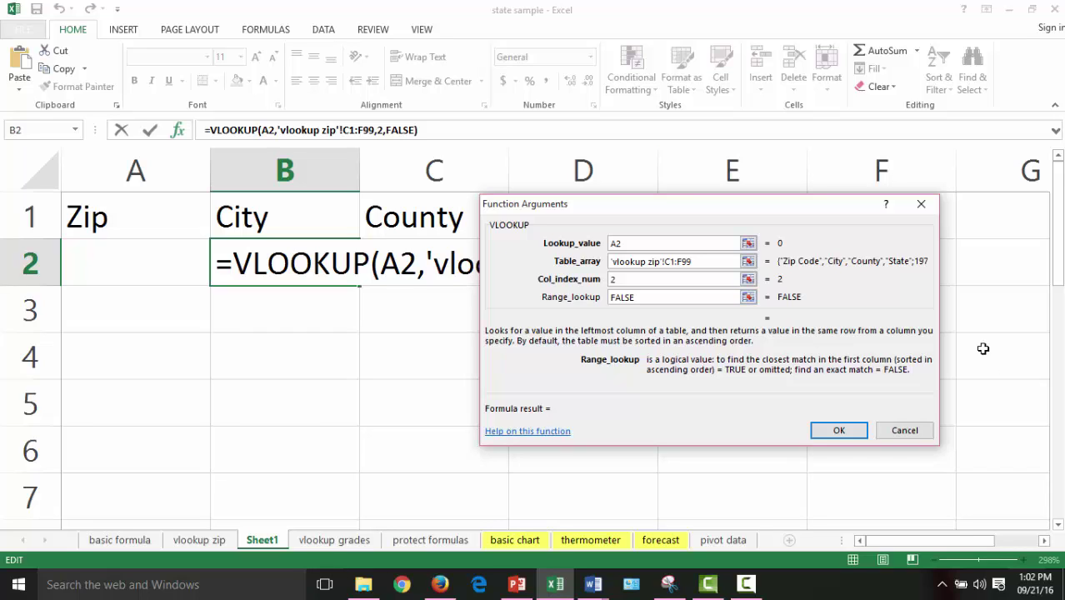
click(838, 432)
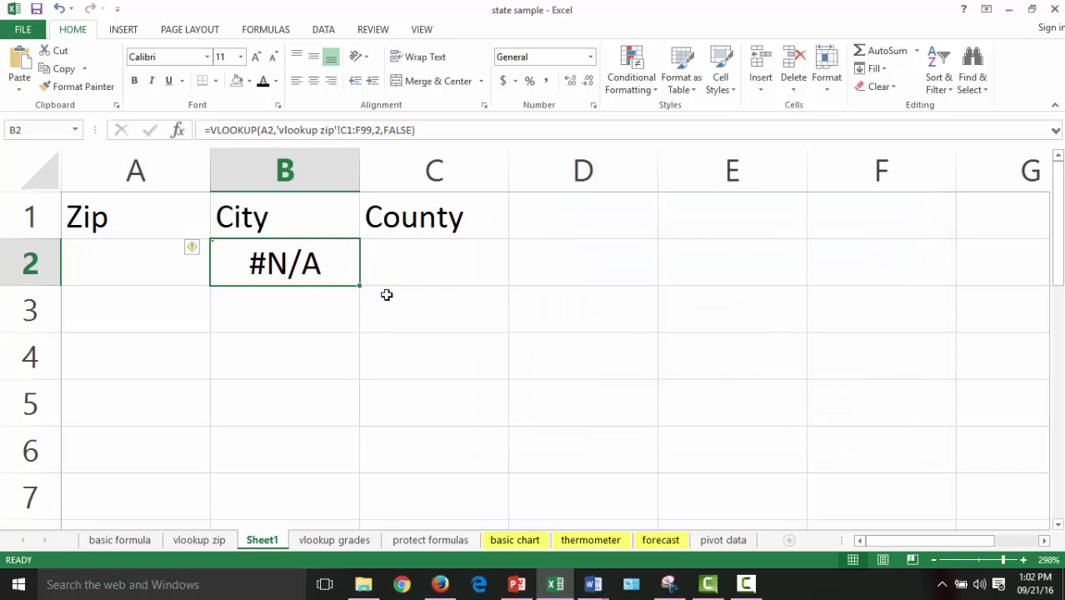
Step: Enter the zip code 19720 in A2
click(160, 264)
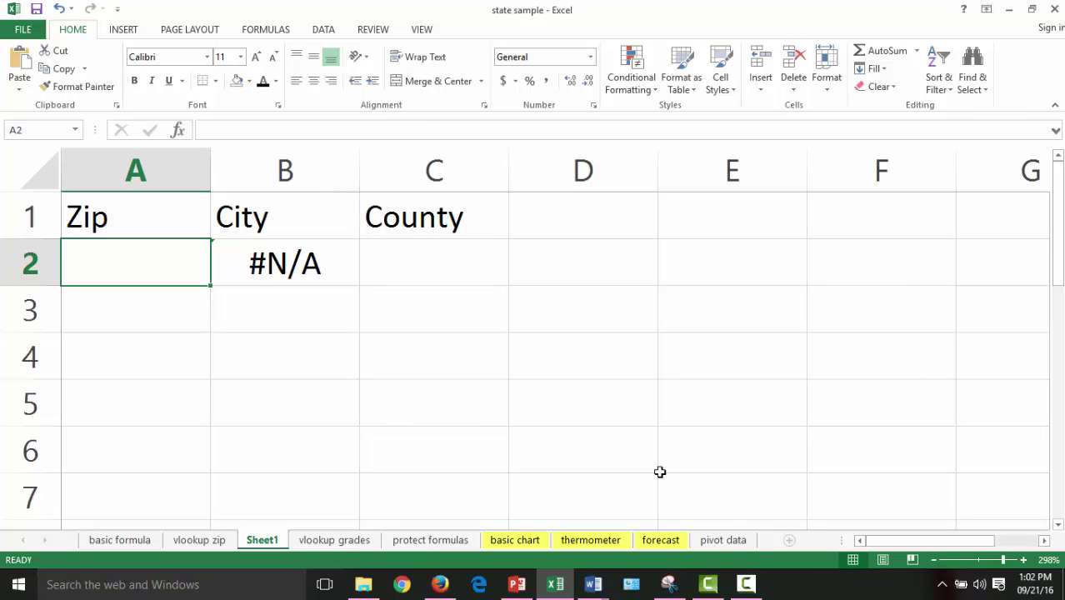
mouse_move(357, 577)
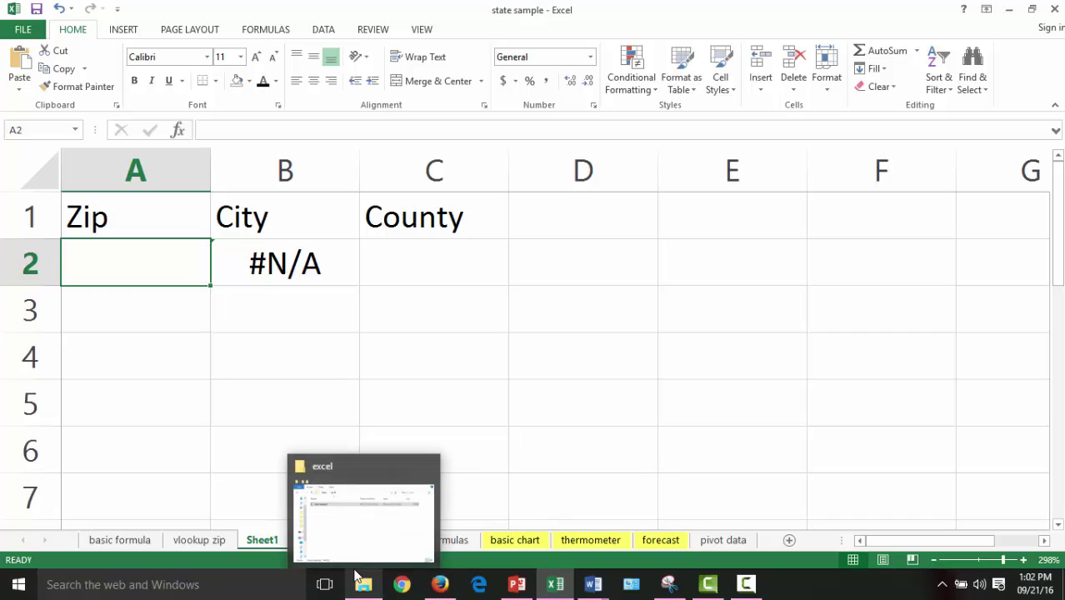
text(19)
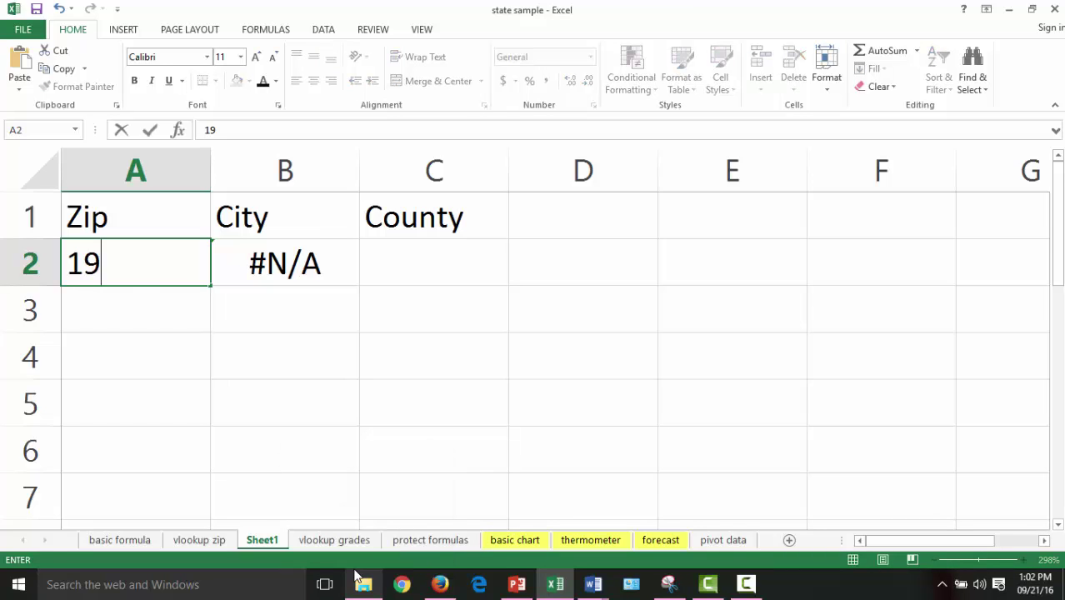
text(720)
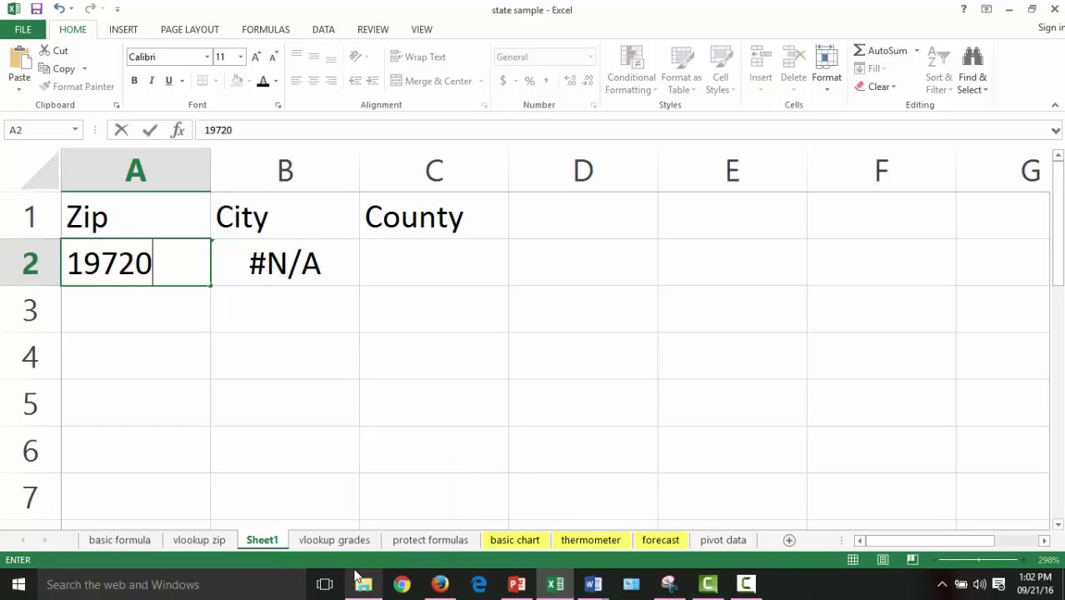
key(Return)
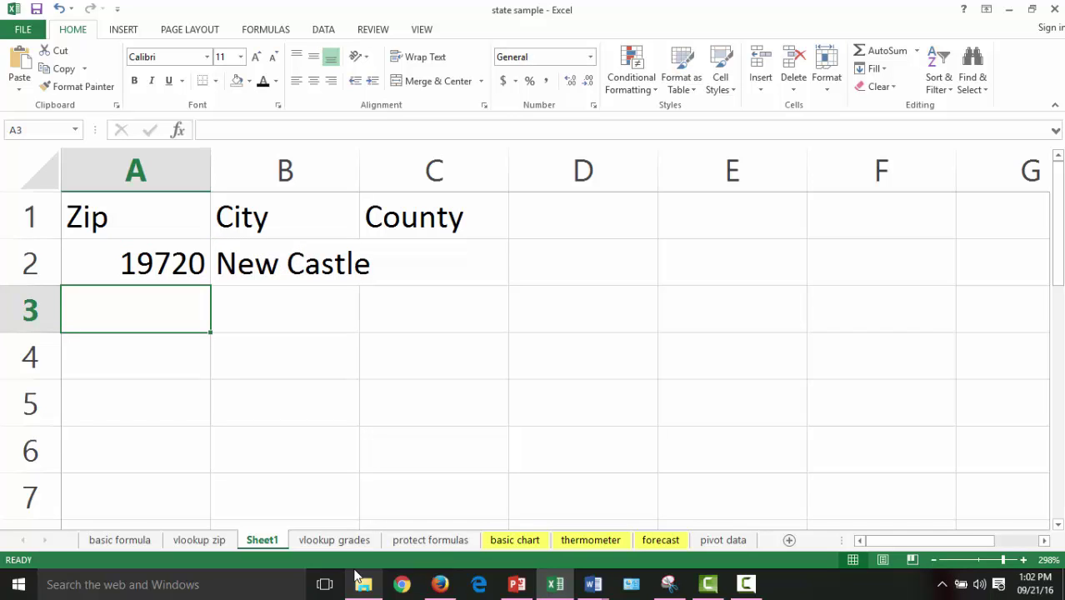
Step: Fit column B to its contents and fill the VLOOKUP formula from B2 down to B6
drag(356, 172, 355, 173)
double_click(355, 173)
click(344, 260)
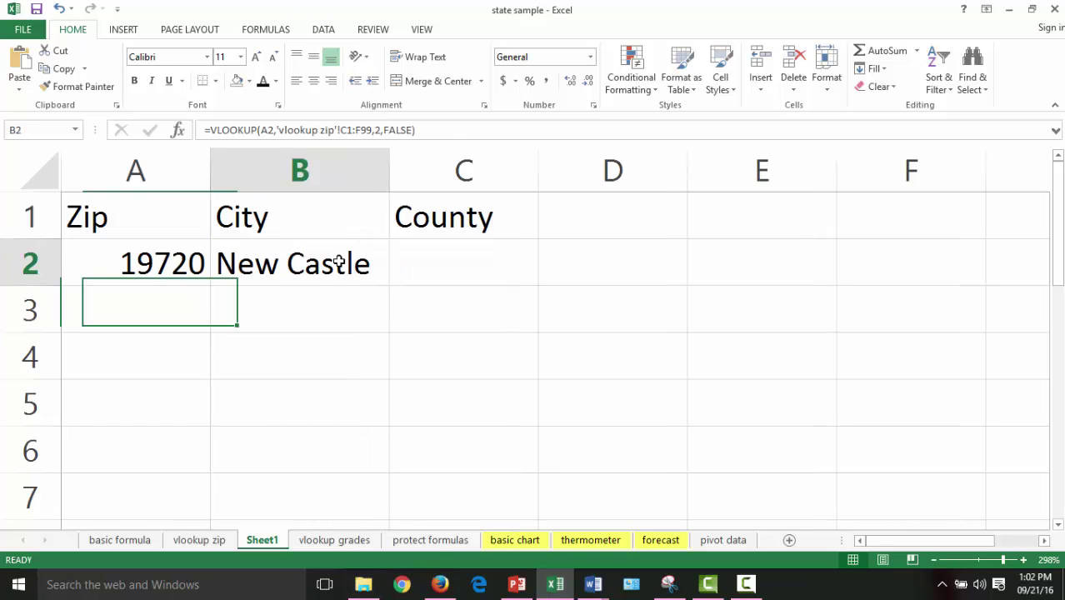
drag(389, 285, 390, 494)
Step: Enter the zip code 19901 in A4
click(135, 353)
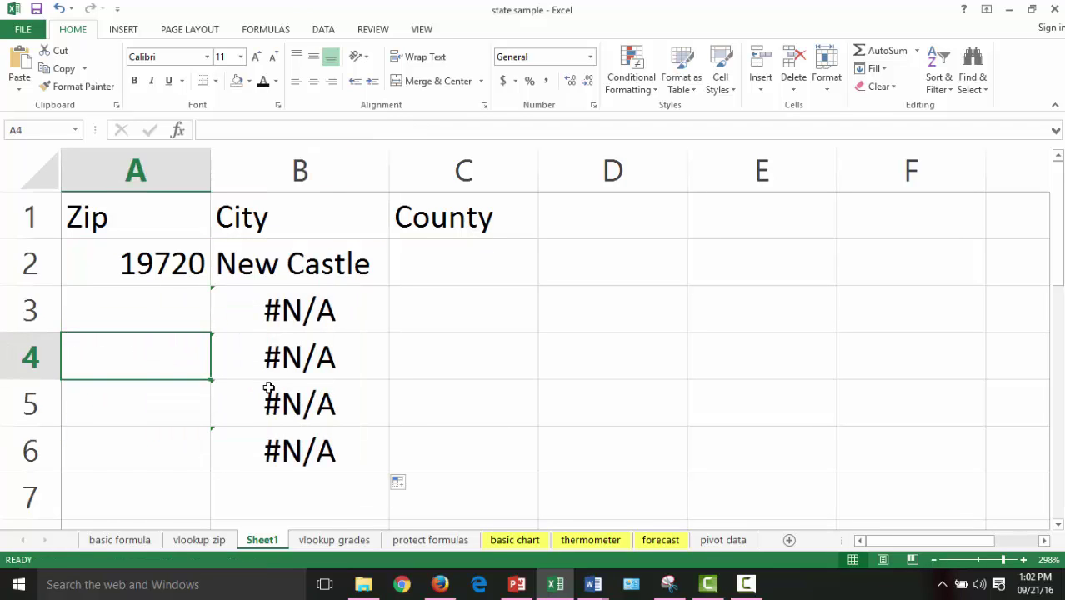
text(19901)
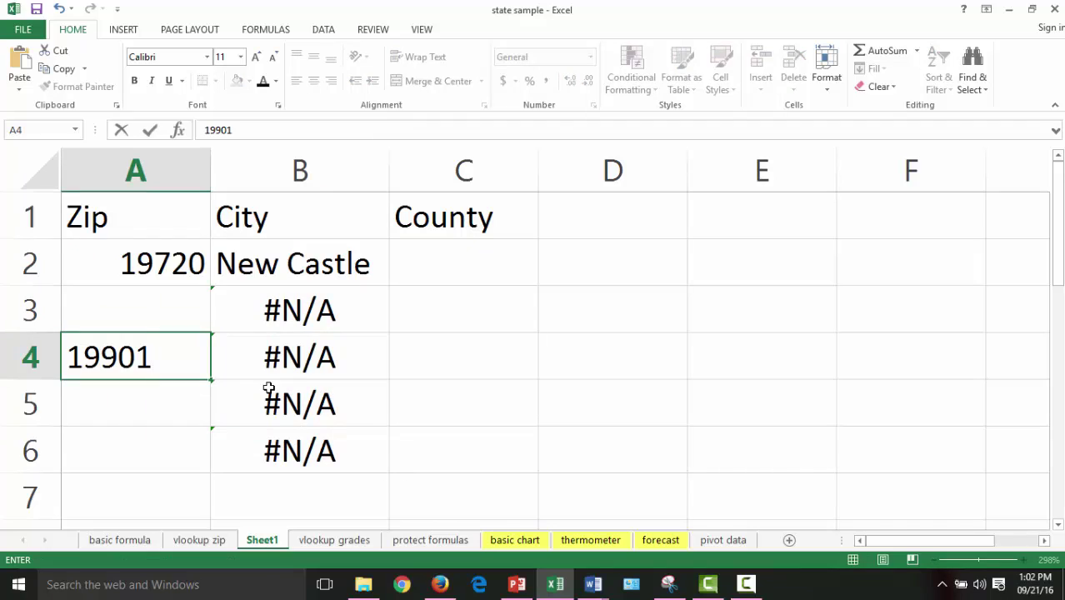
key(Return)
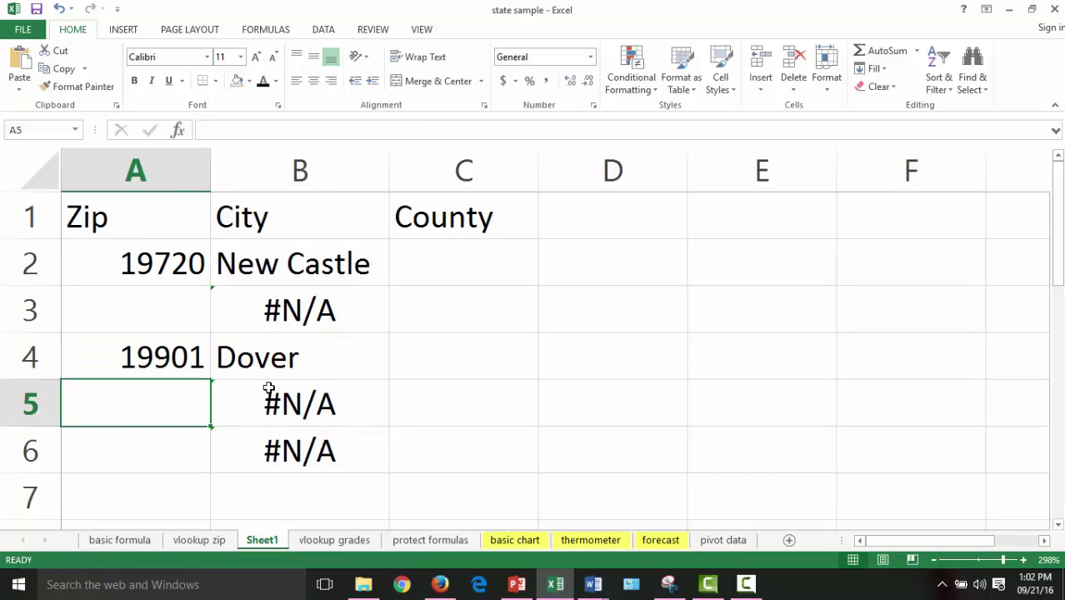
Step: Copy the VLOOKUP formula from B2 across to C2 and select the copied formula
click(283, 270)
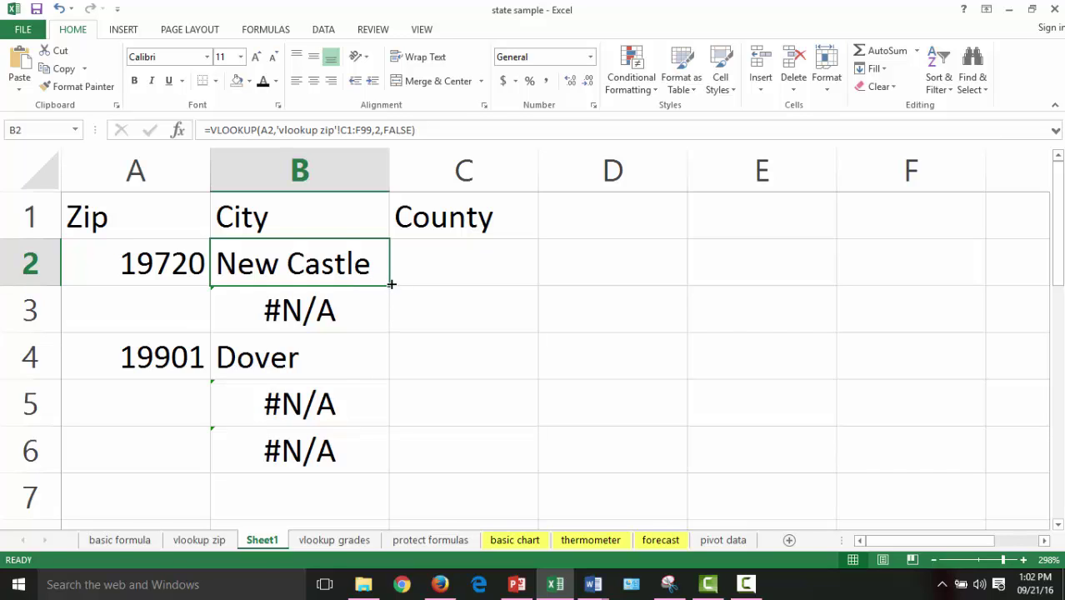
drag(391, 284, 469, 281)
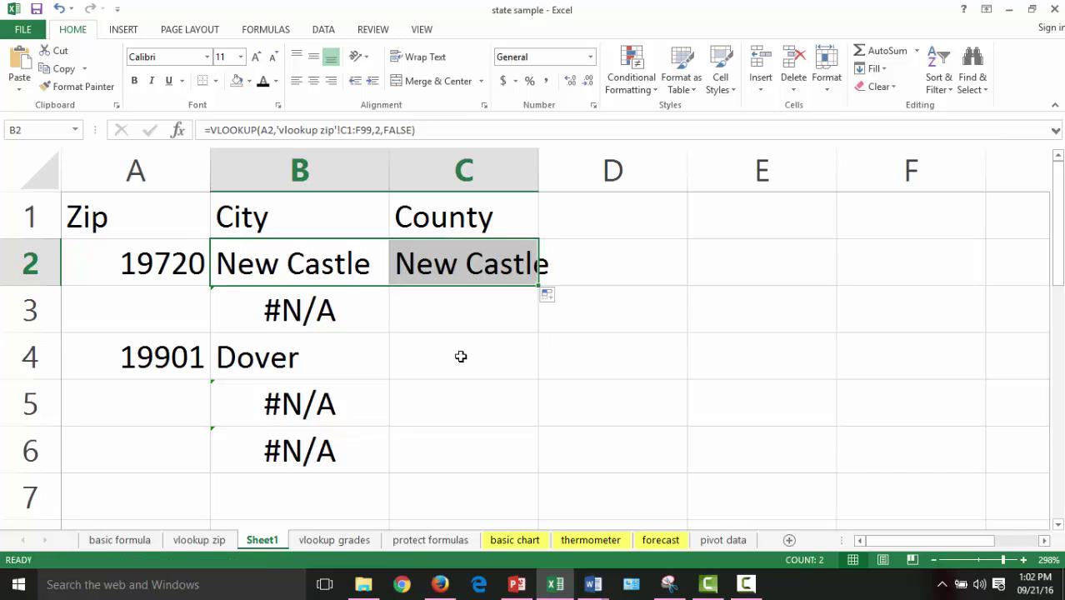
click(466, 258)
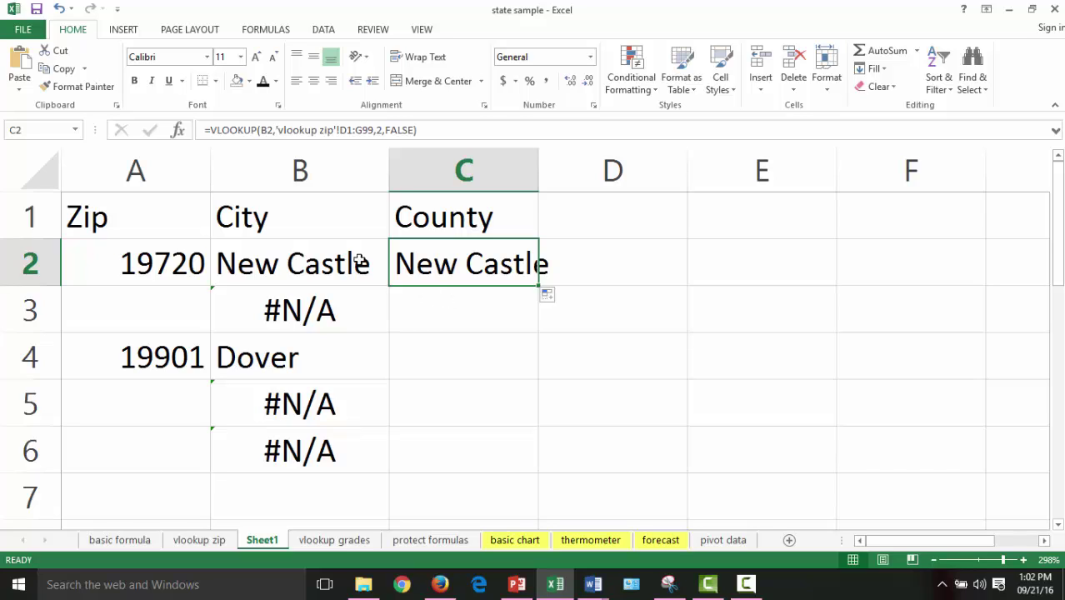
Step: Set the lookup value to A2 and the column index number to 3 in C2's VLOOKUP, and fill it down to C4
click(180, 132)
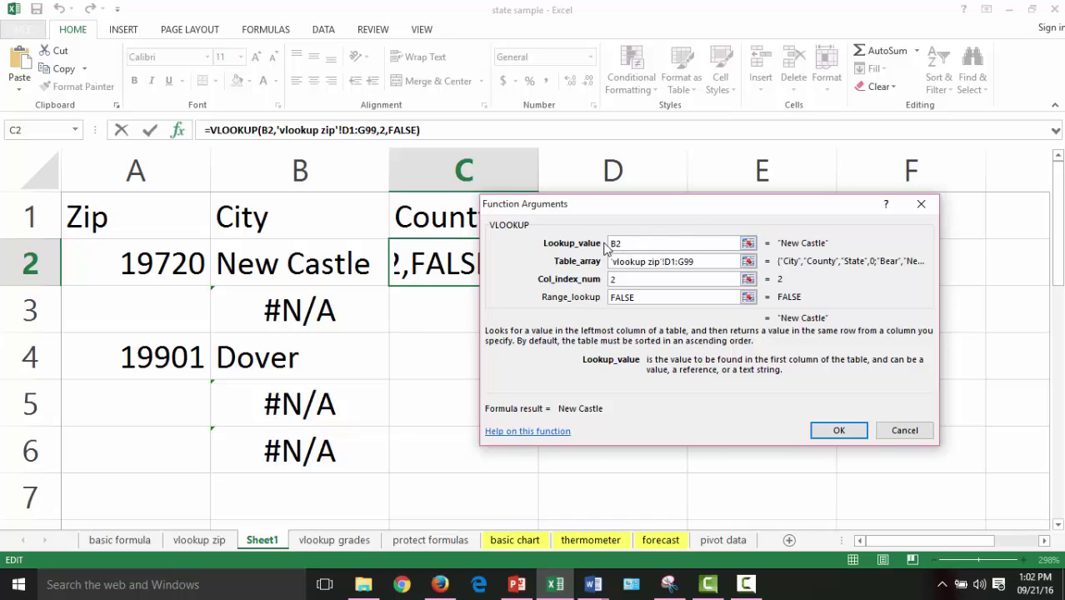
double_click(624, 243)
click(157, 263)
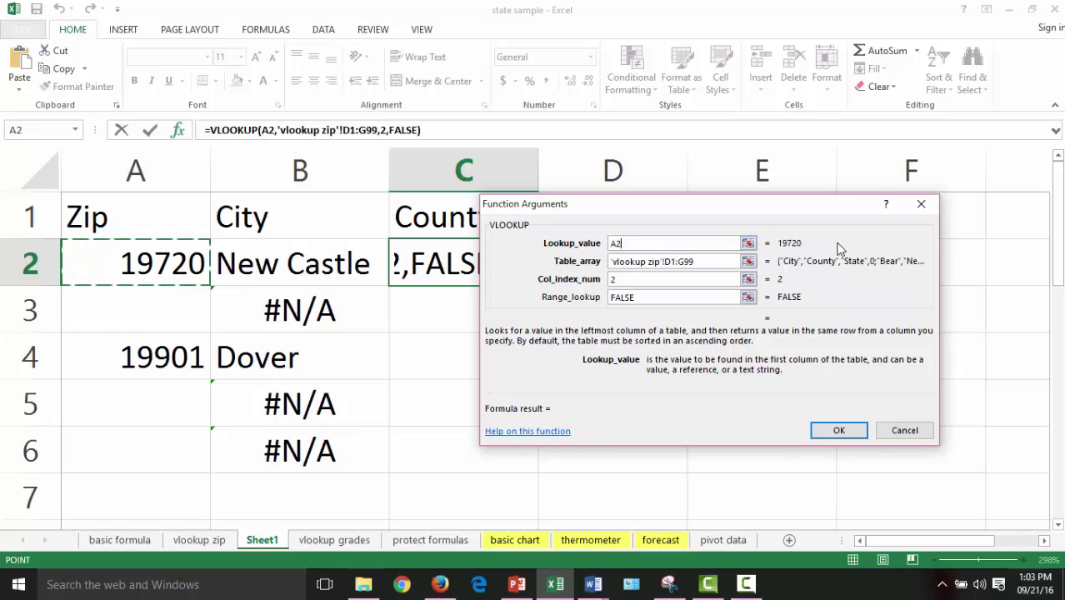
click(612, 278)
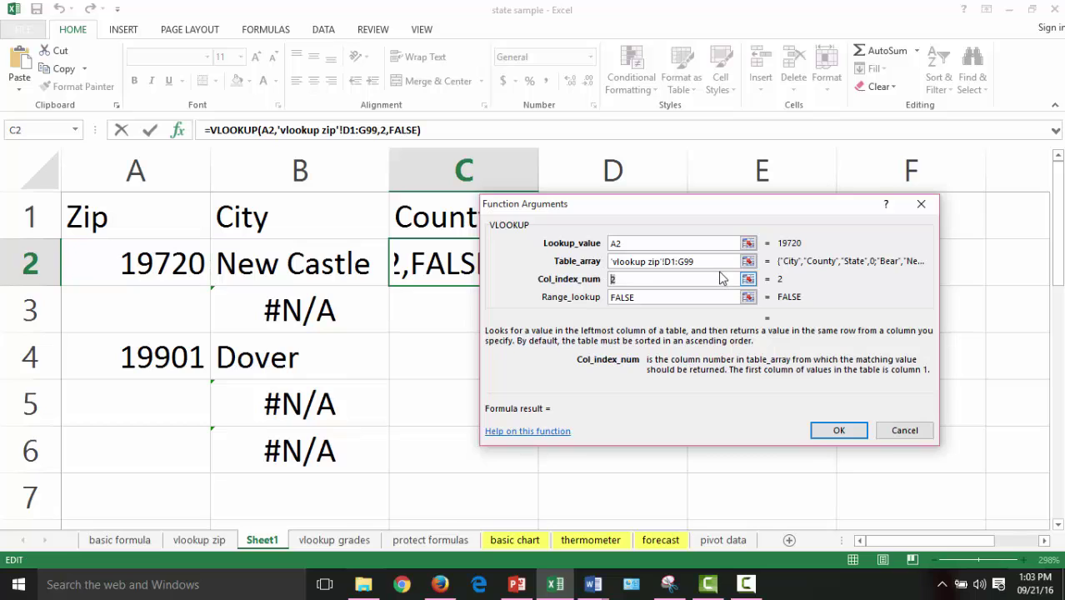
text(3)
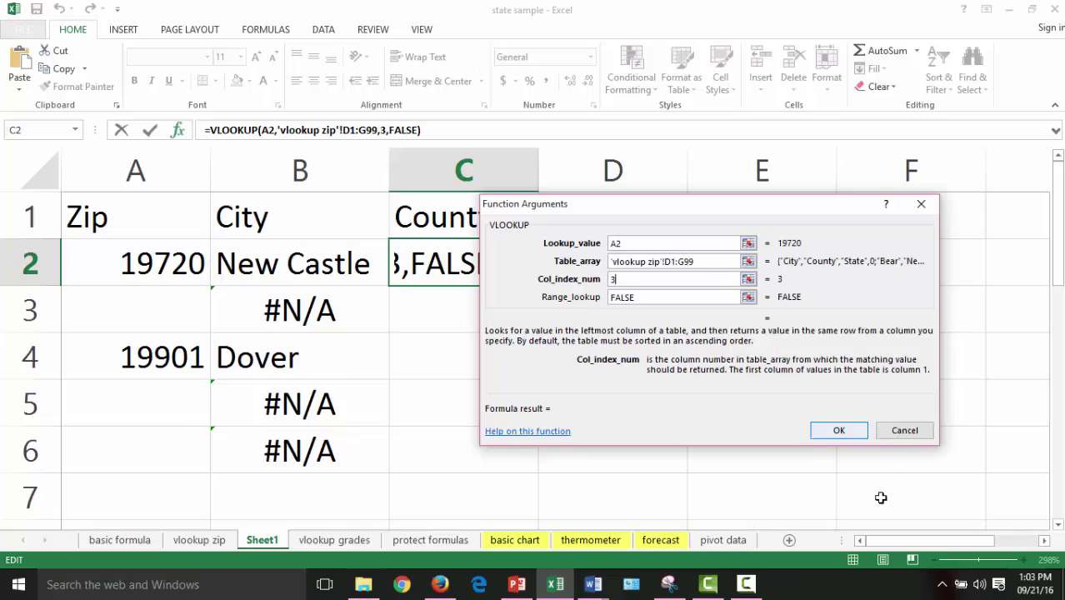
click(839, 431)
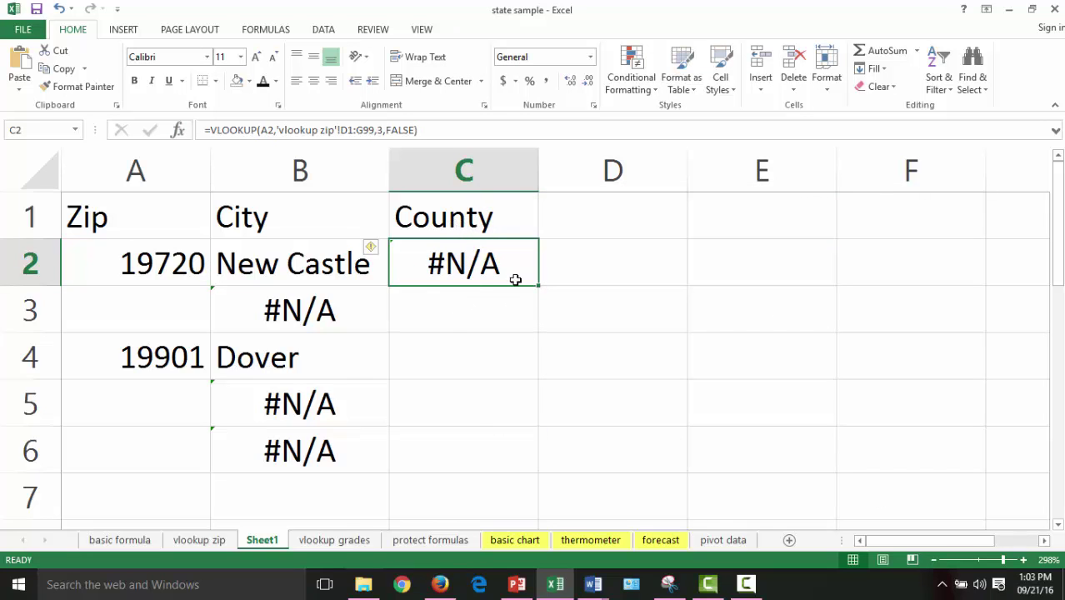
drag(537, 286, 538, 379)
click(481, 254)
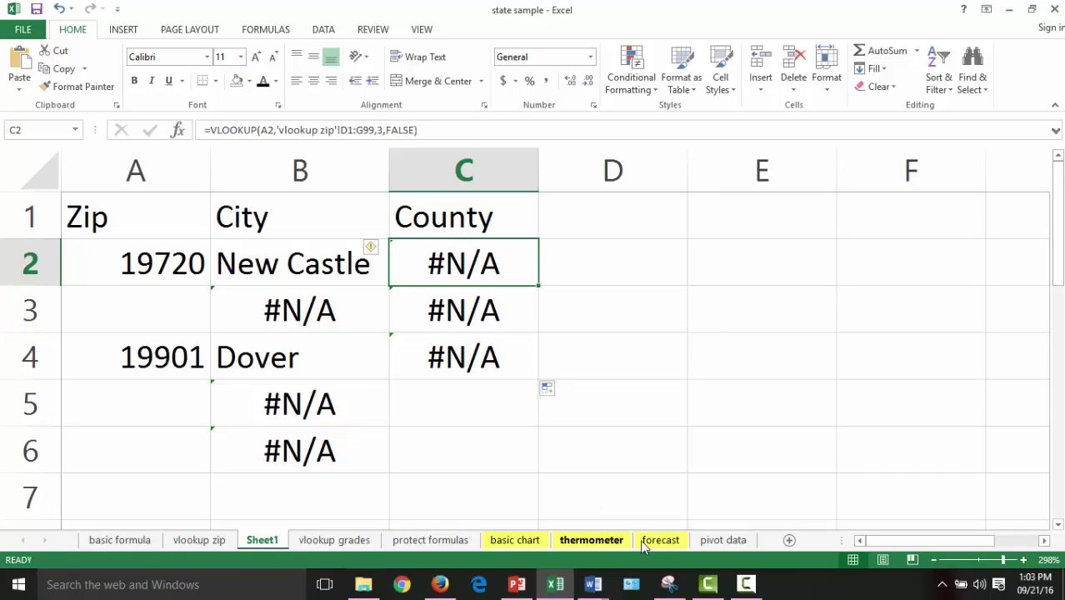
click(185, 130)
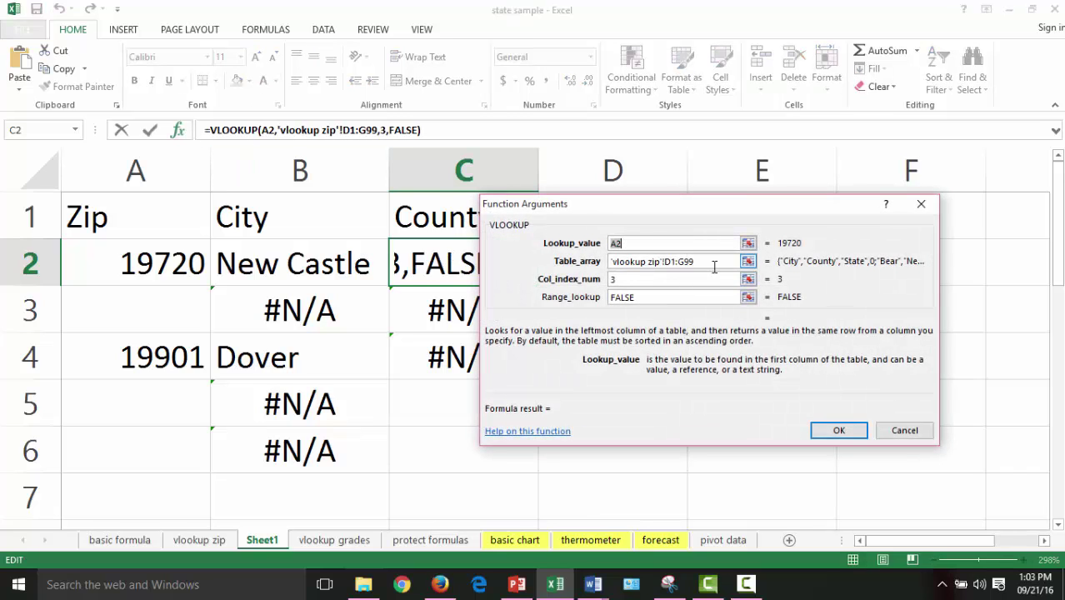
click(637, 277)
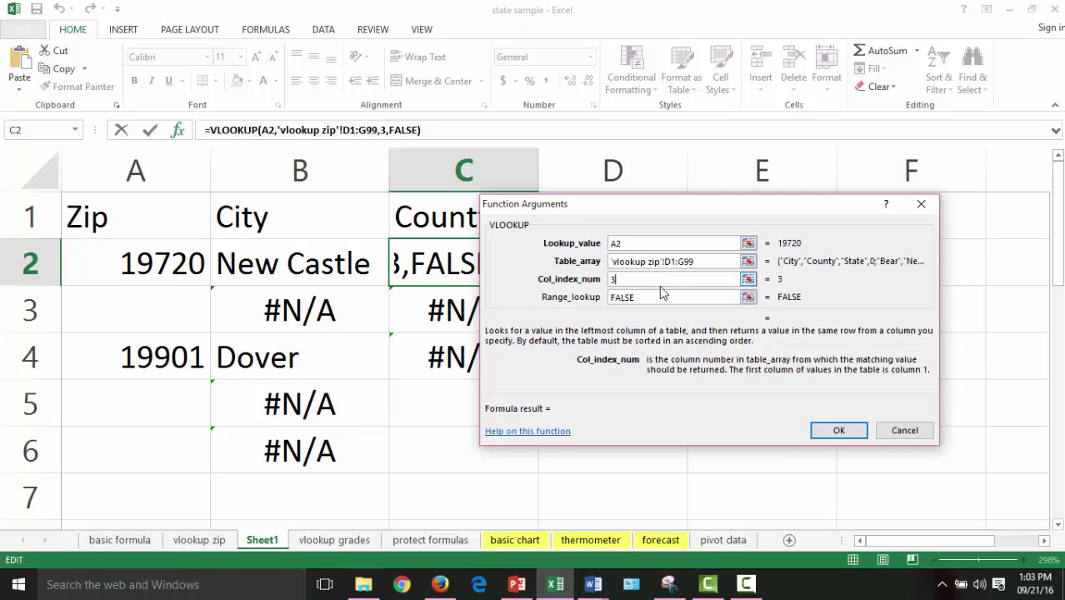
click(902, 434)
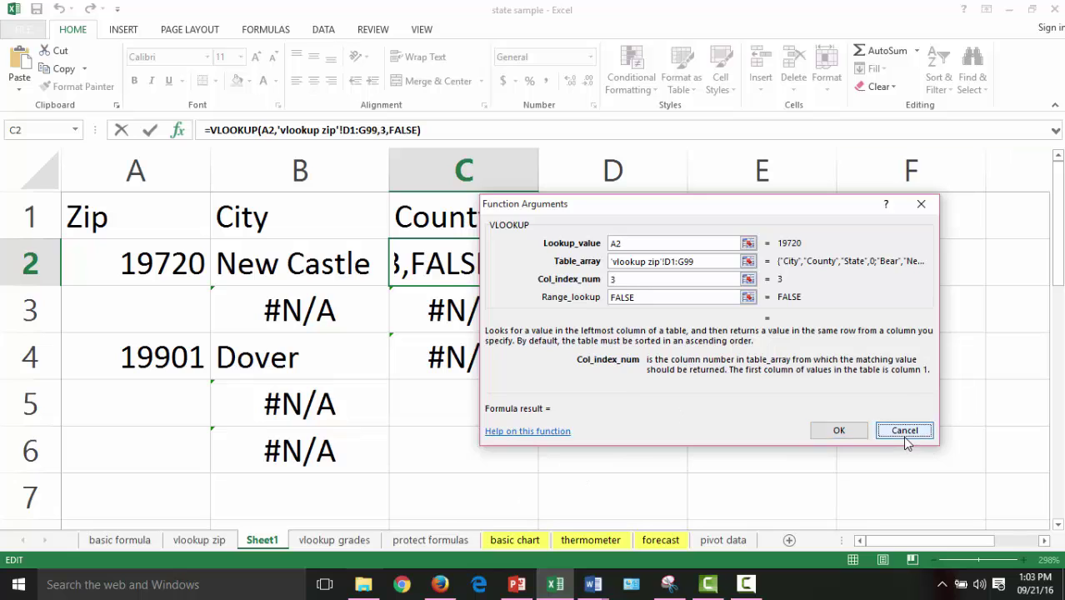
Step: Review the County column's data on the vlookup zip sheet, and return to the County heading on Sheet1
click(202, 539)
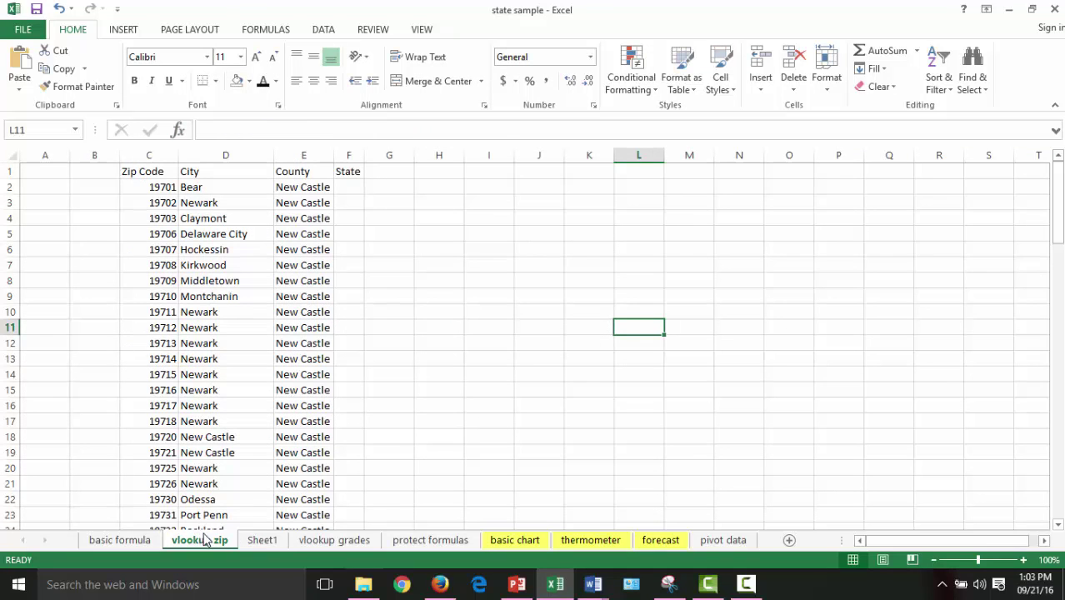
click(315, 173)
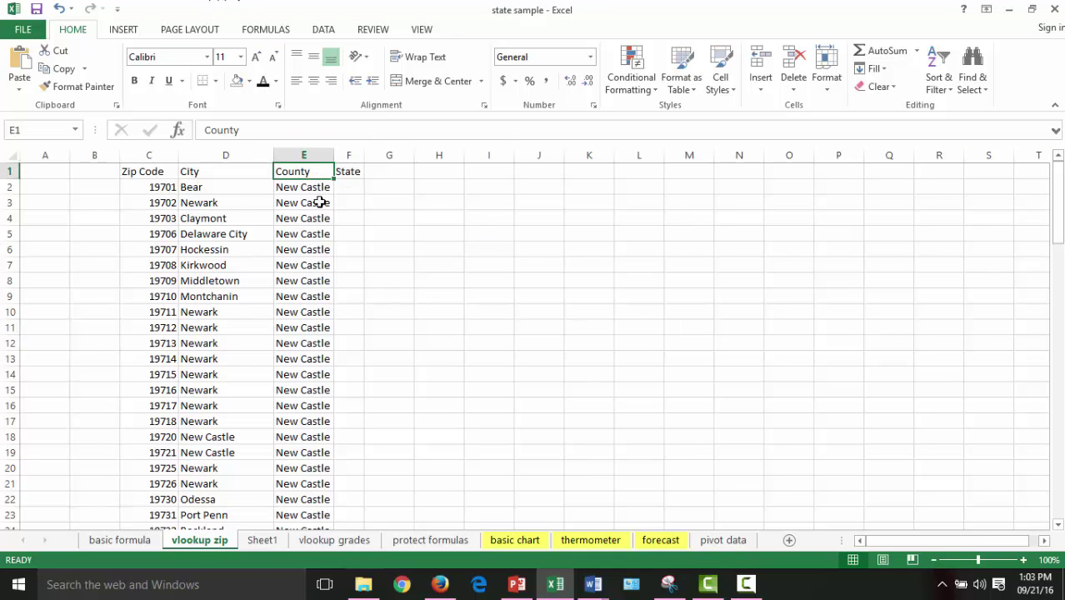
click(330, 266)
scroll(334, 272, down, 20)
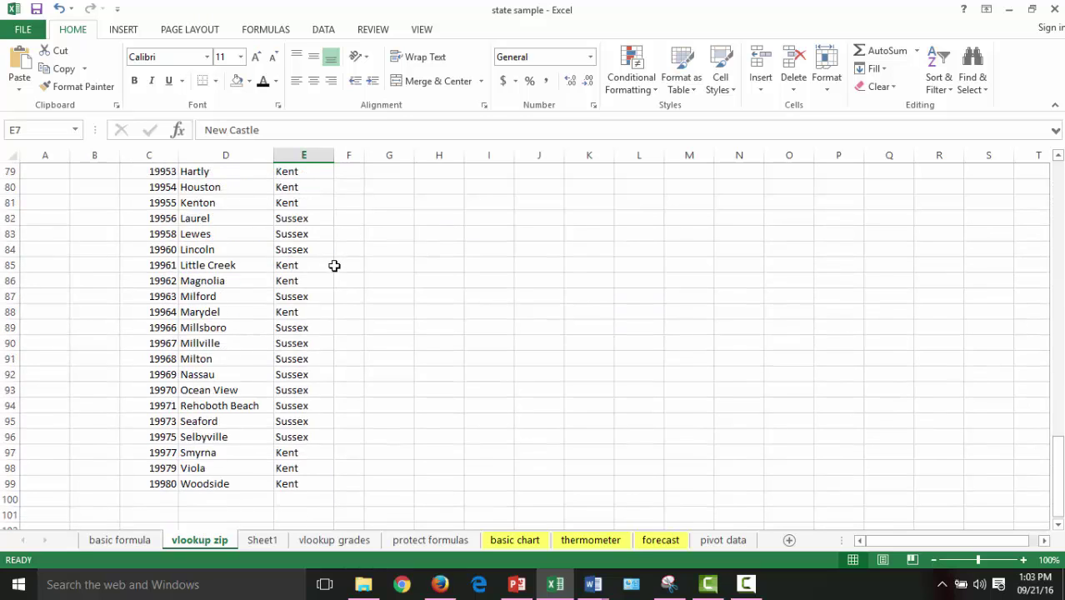
click(261, 541)
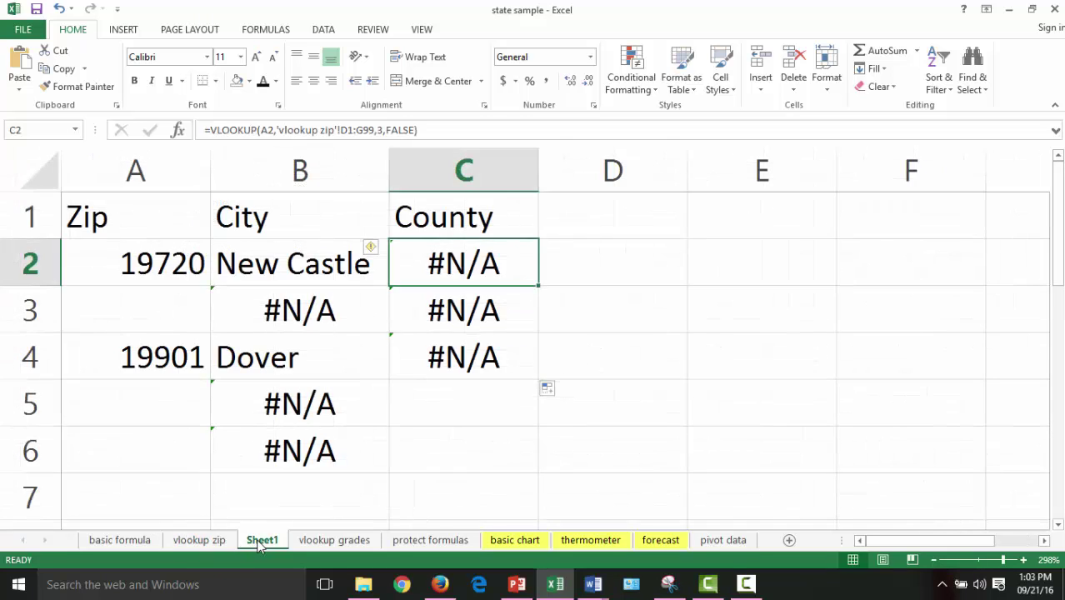
click(489, 220)
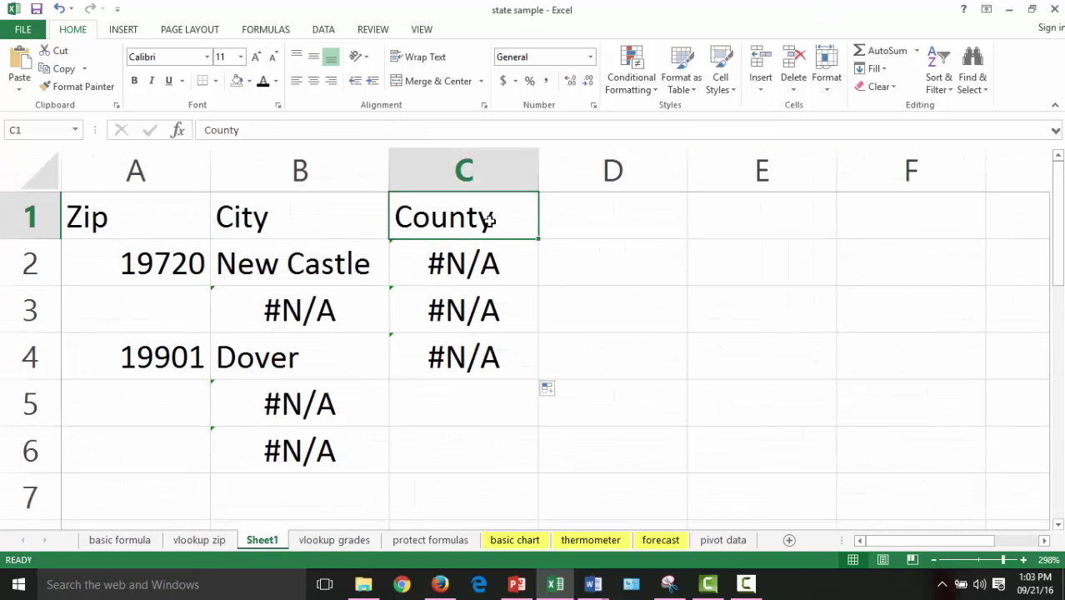
Step: Set the table array of C2's VLOOKUP to the named range zips
click(481, 273)
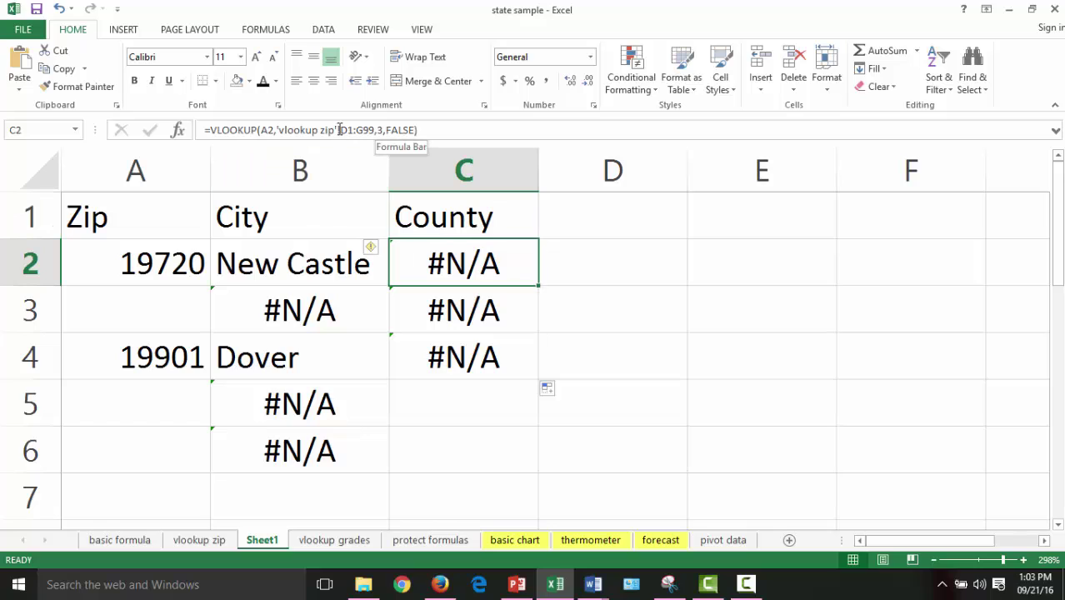
click(296, 131)
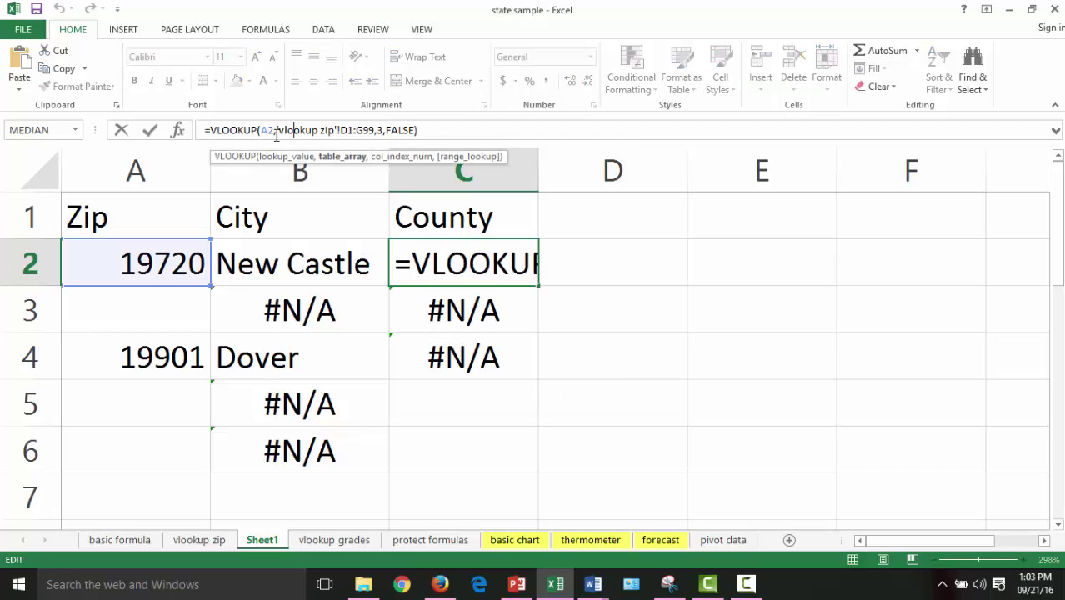
click(178, 131)
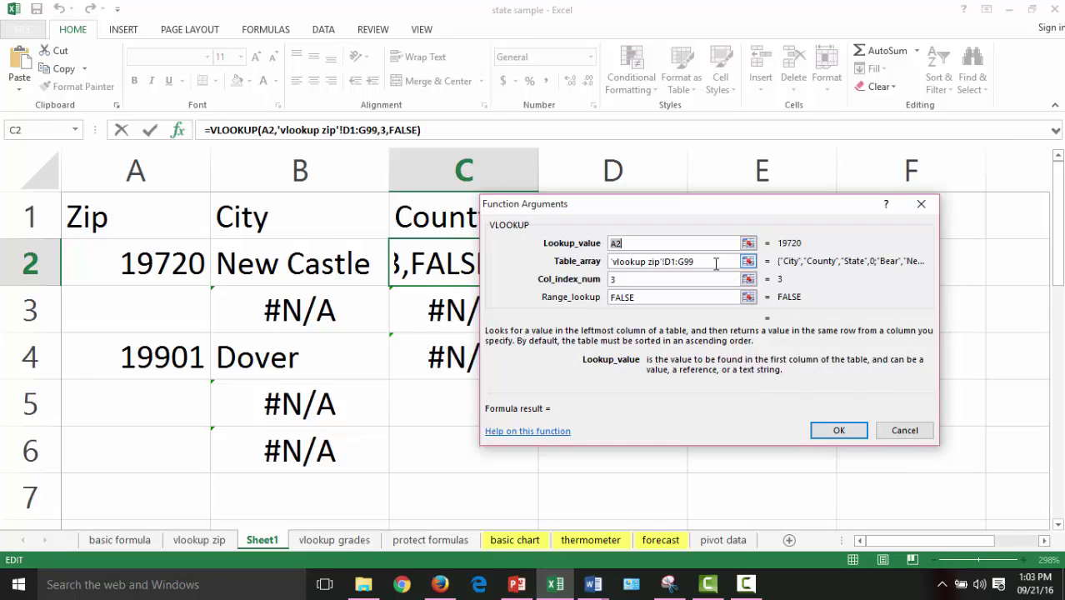
key(Tab)
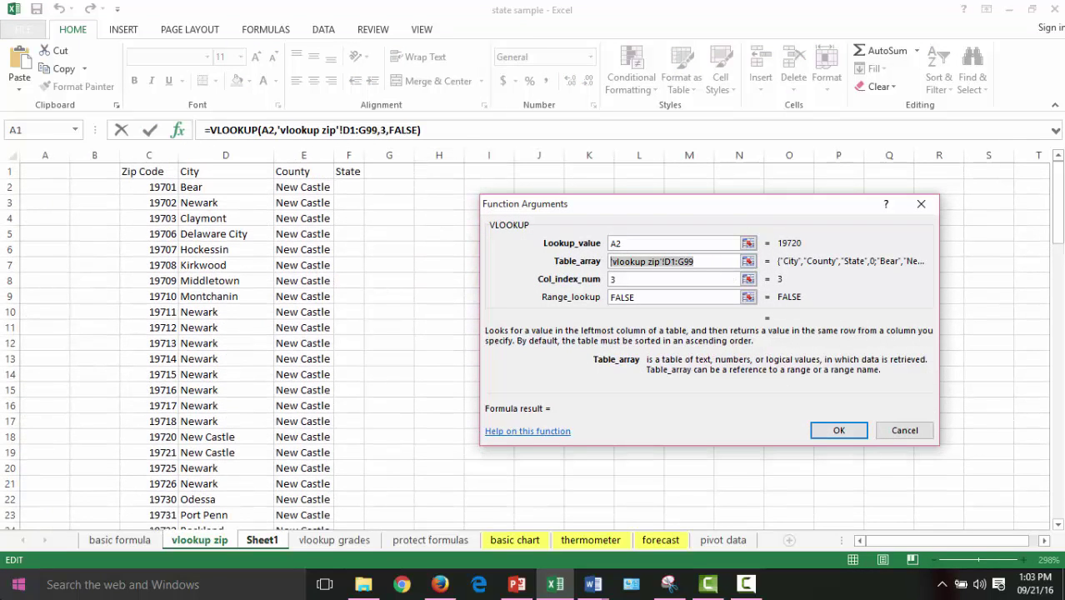
text(zips)
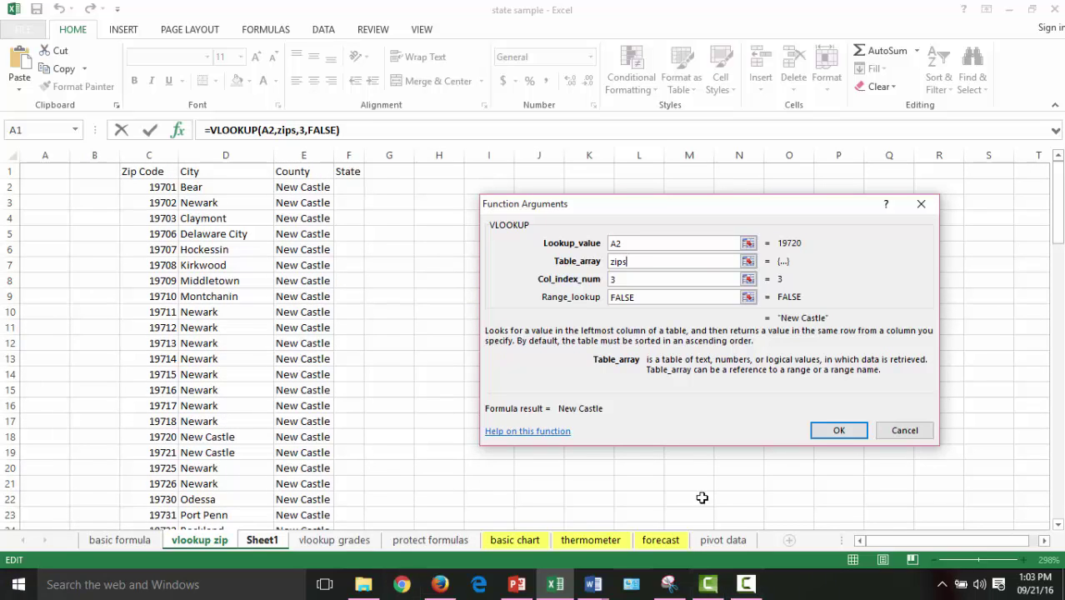
click(842, 432)
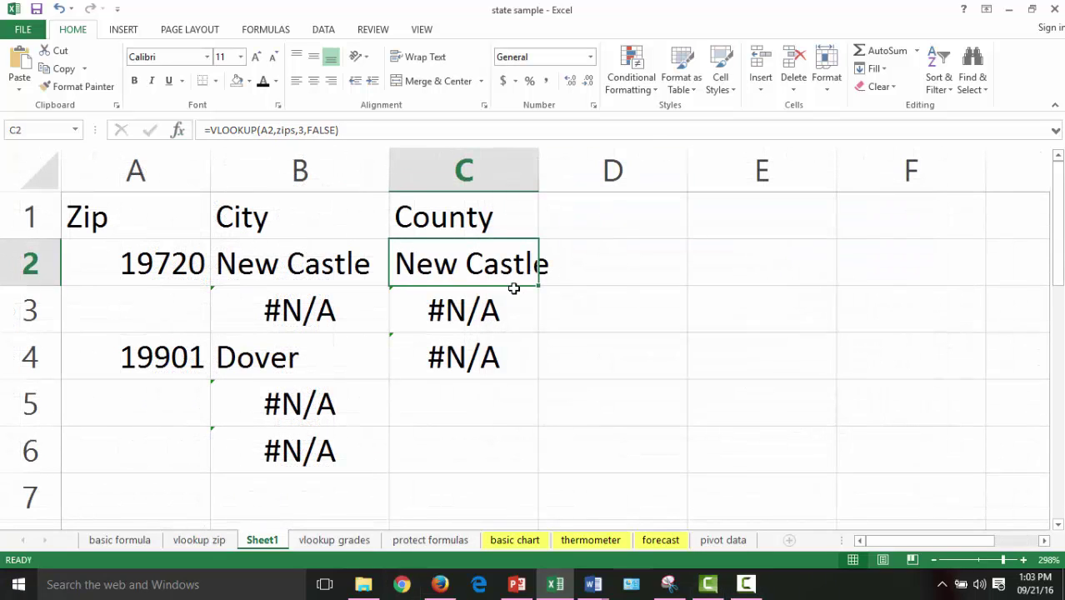
Step: Fill the county VLOOKUP formula from C2 down to C7 and select the blank zip cell A3
drag(529, 283, 535, 500)
click(488, 316)
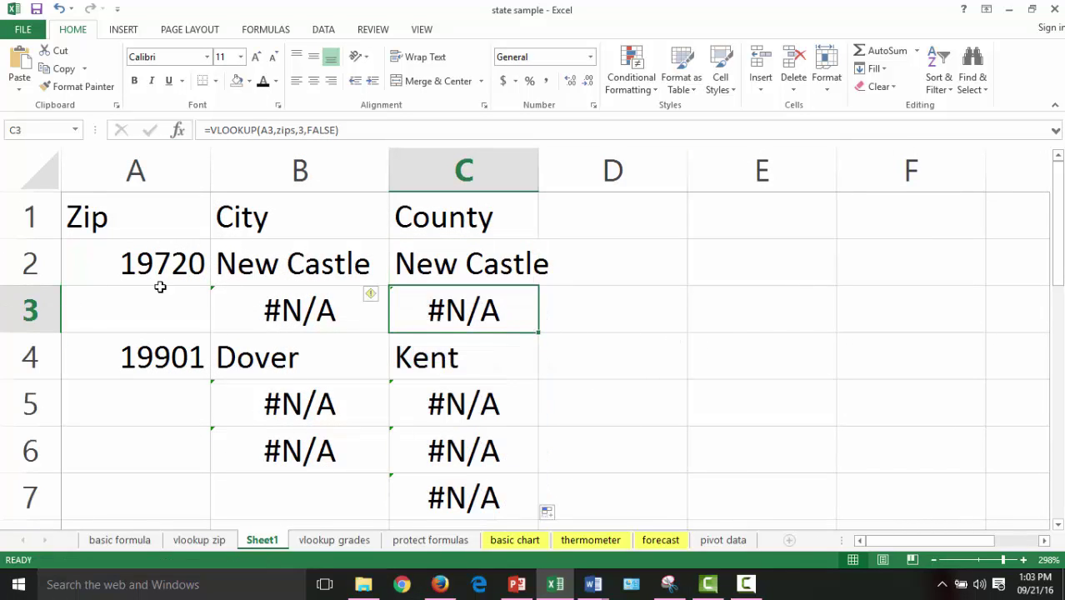
click(147, 309)
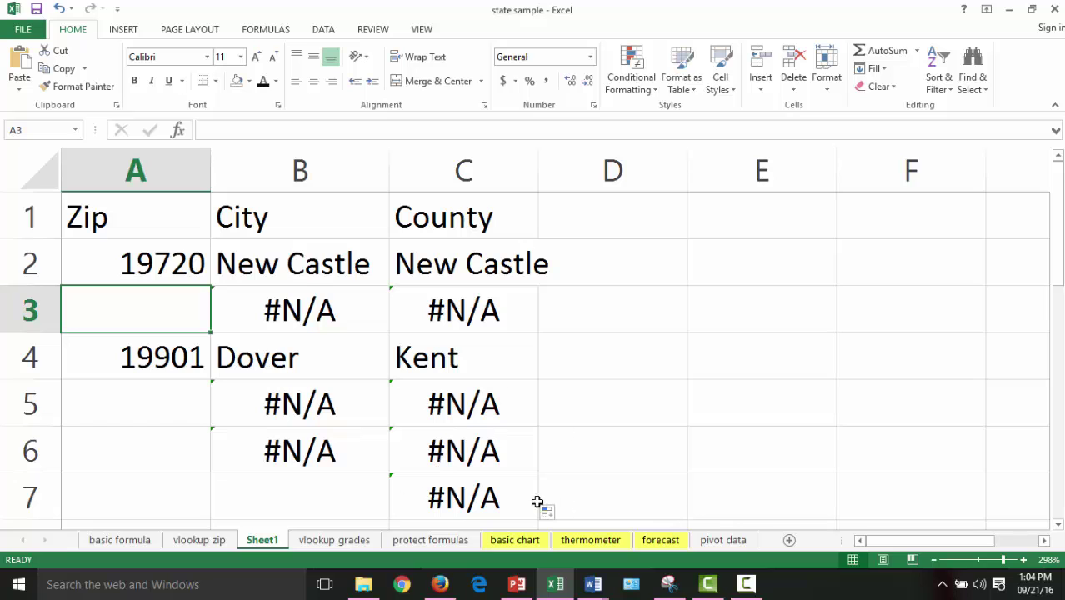
Step: Delete the final grade formula in L4 on the vlookup grades sheet
click(334, 540)
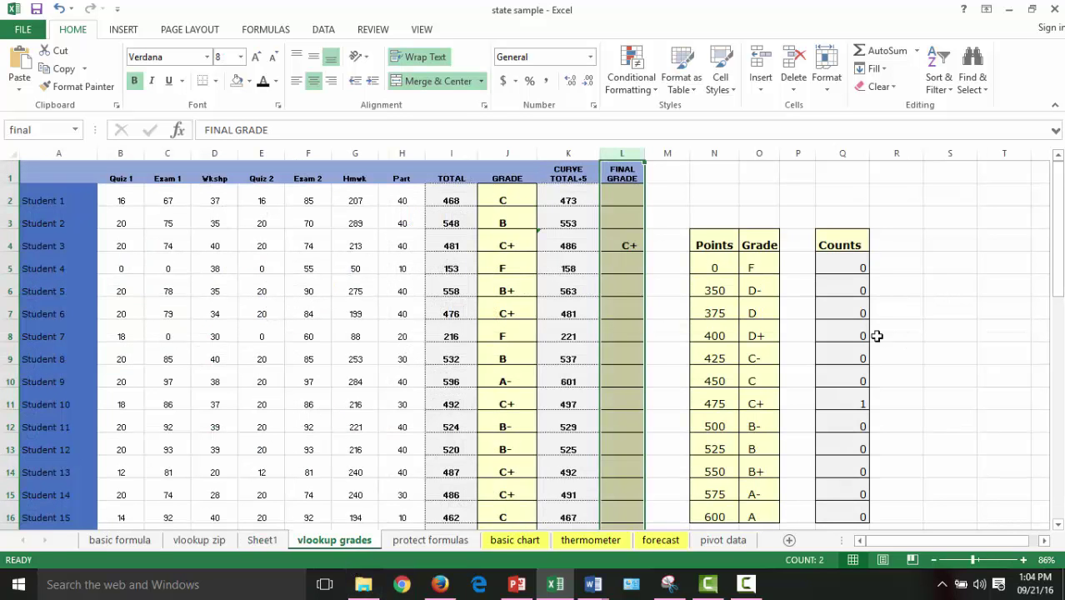
click(627, 247)
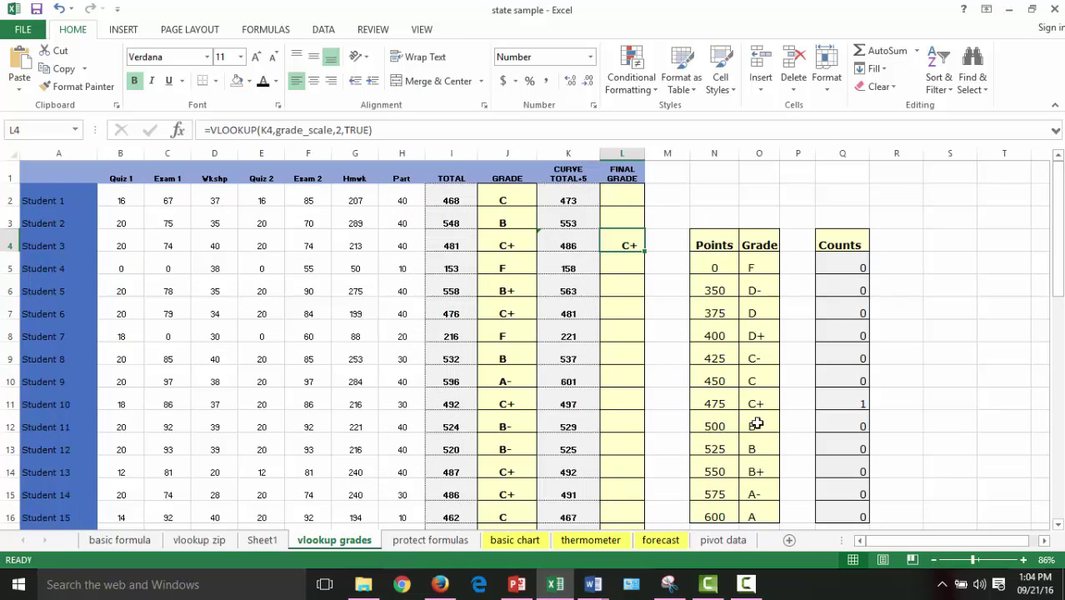
key(Delete)
Step: Copy Student 1's grade VLOOKUP formula from J2 into the Final Grade cell L2
click(499, 200)
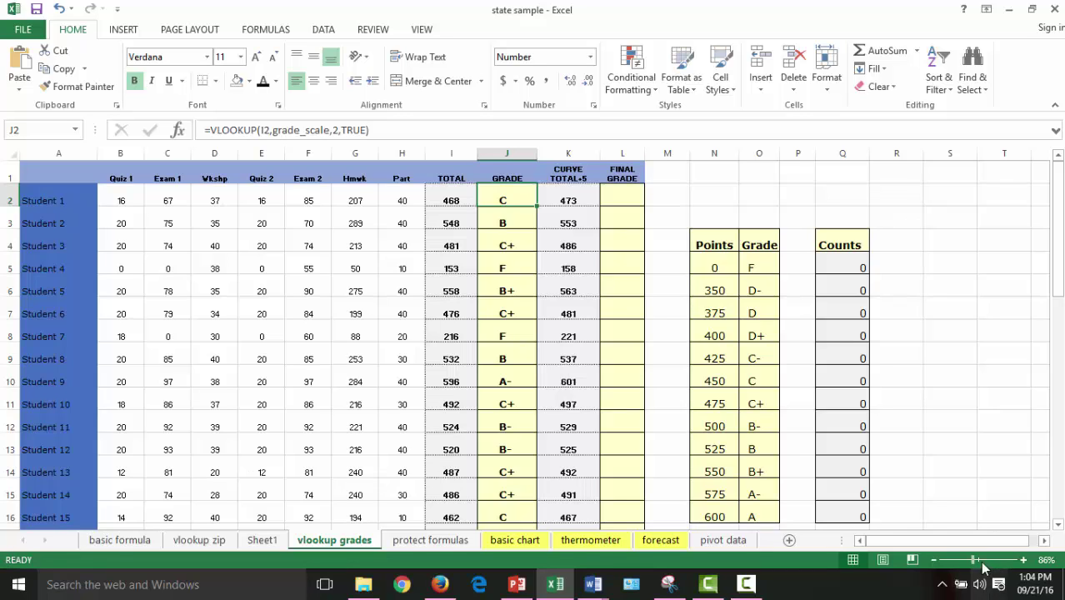
click(630, 218)
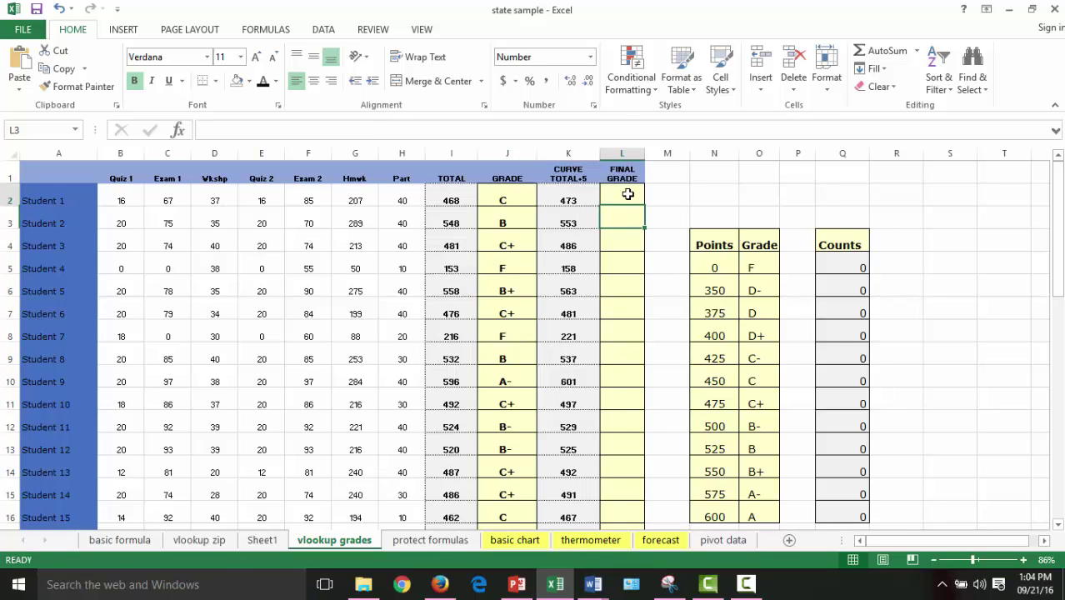
click(622, 194)
click(523, 195)
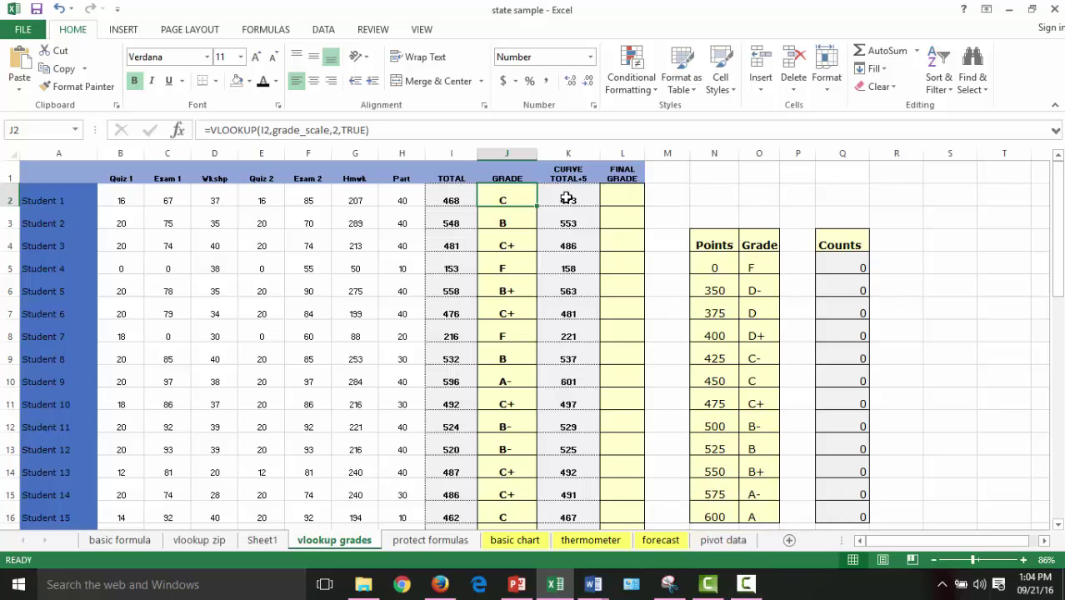
click(627, 197)
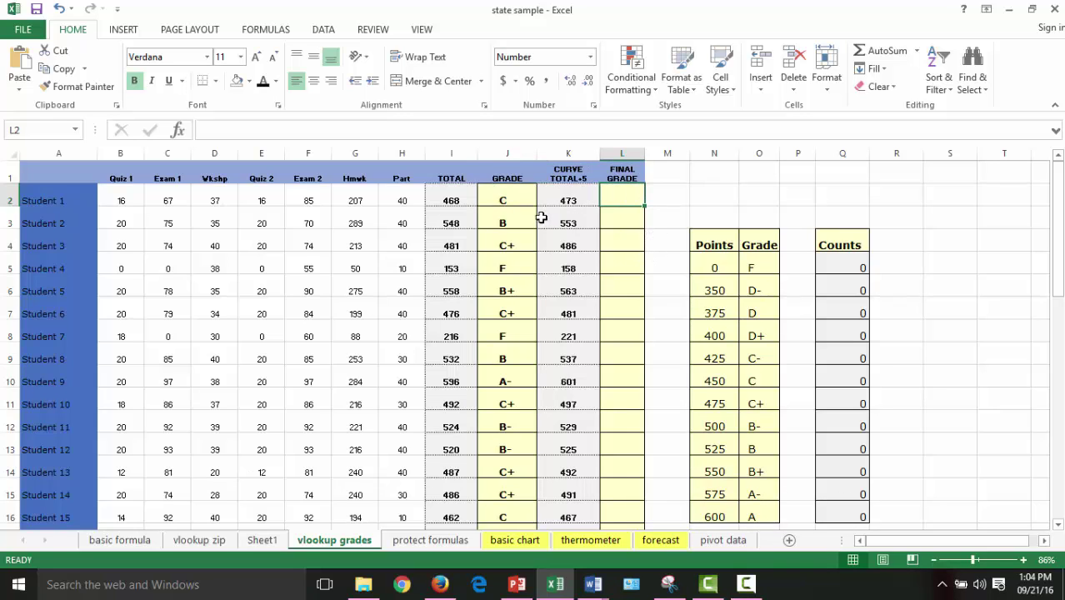
click(509, 198)
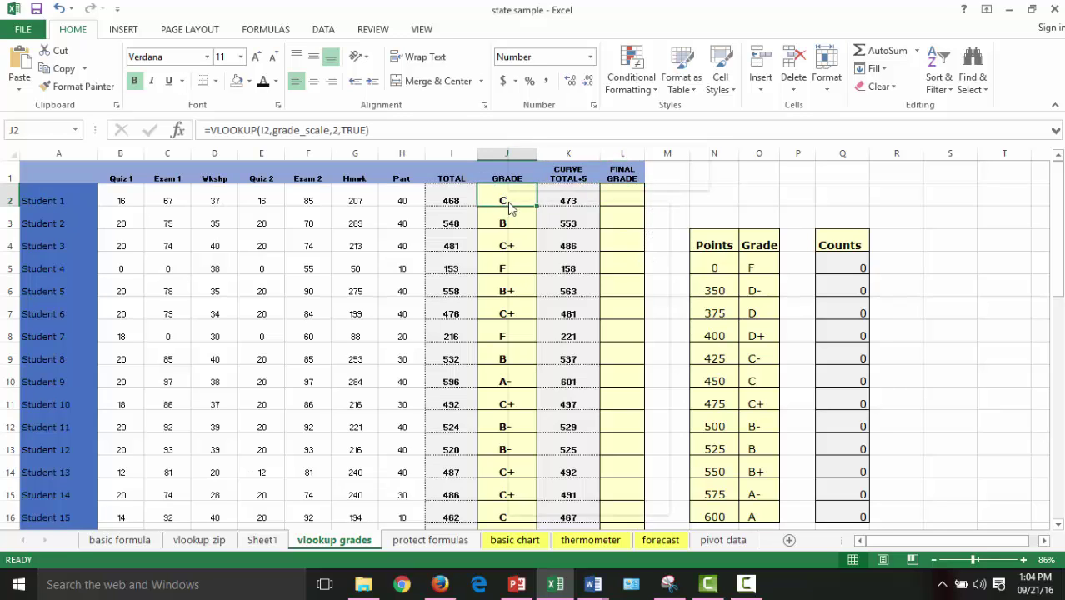
right_click(507, 201)
click(538, 227)
click(626, 193)
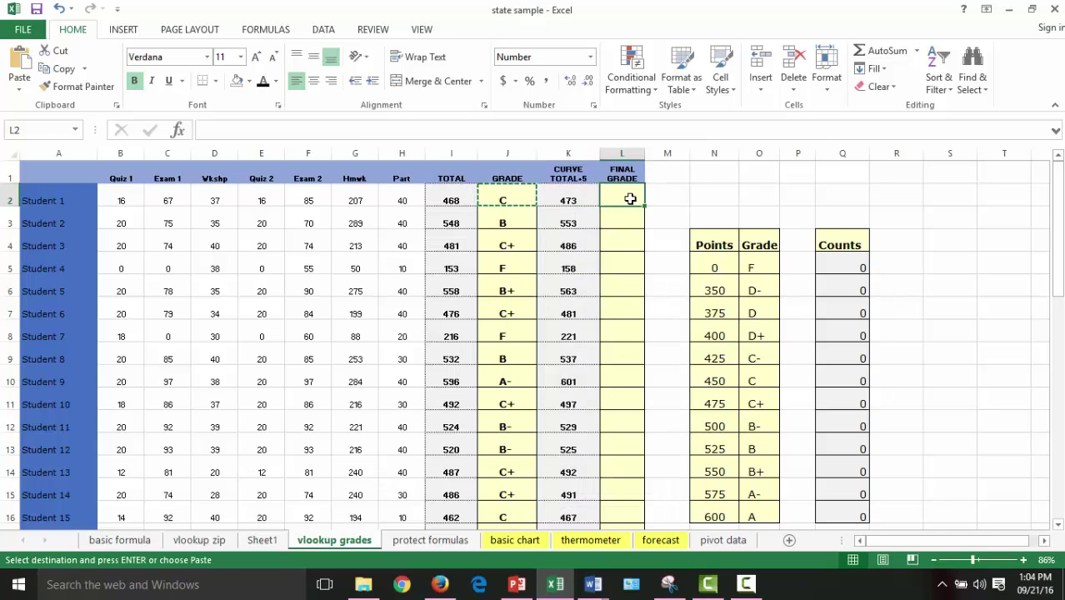
right_click(628, 197)
click(663, 268)
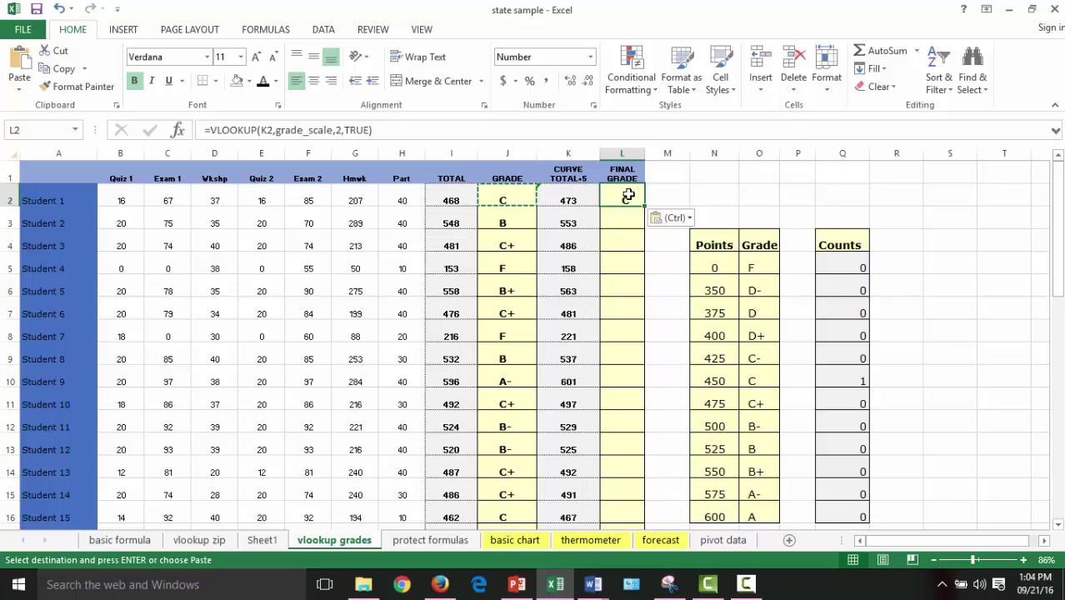
Step: Fill the VLOOKUP formula in L2 down the Final Grade column for all students
click(567, 203)
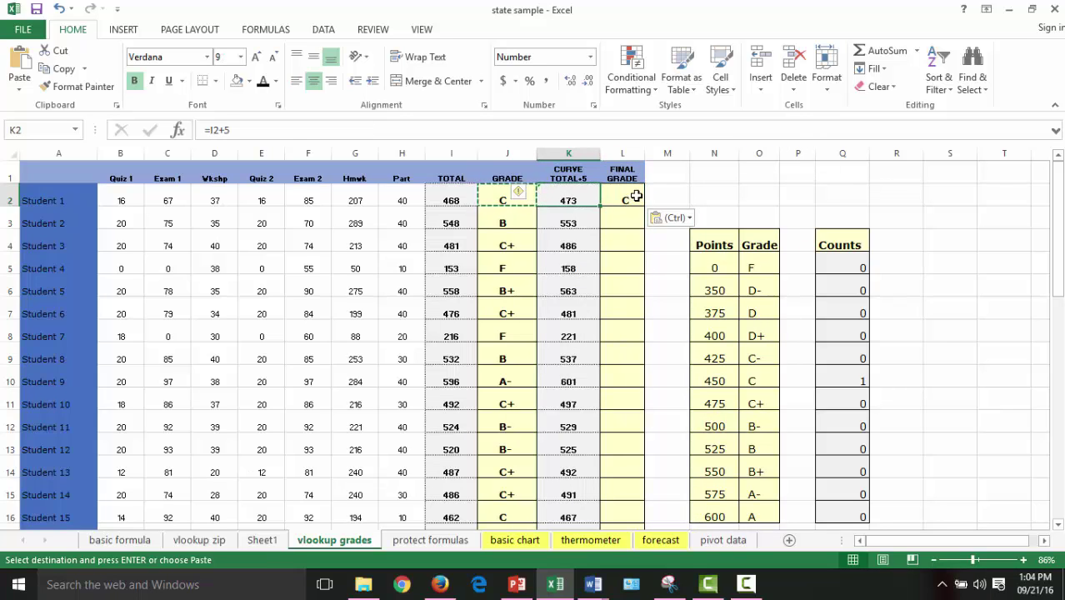
click(635, 200)
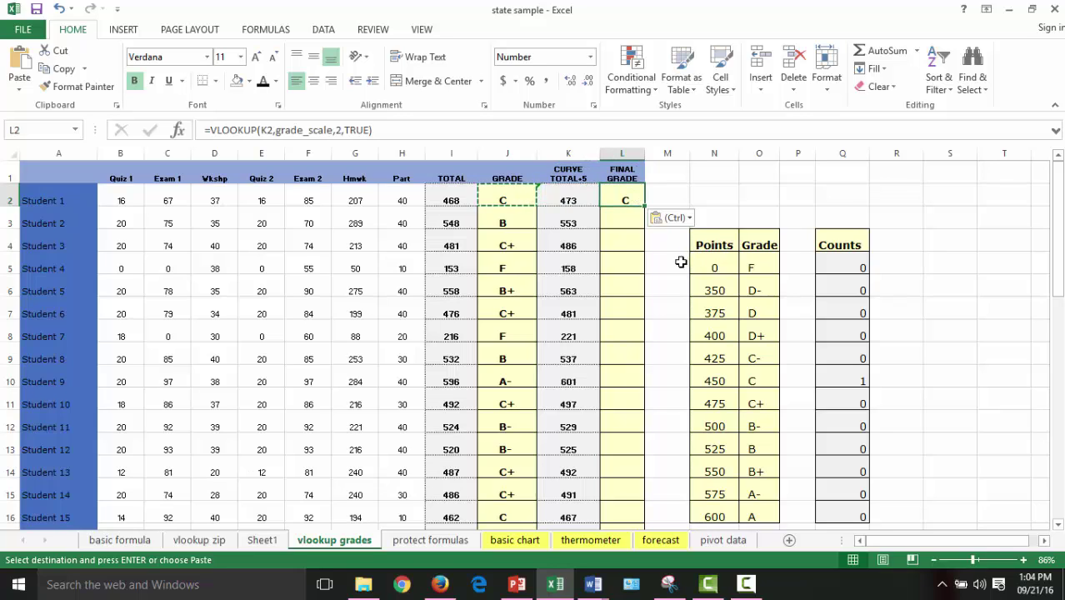
click(642, 203)
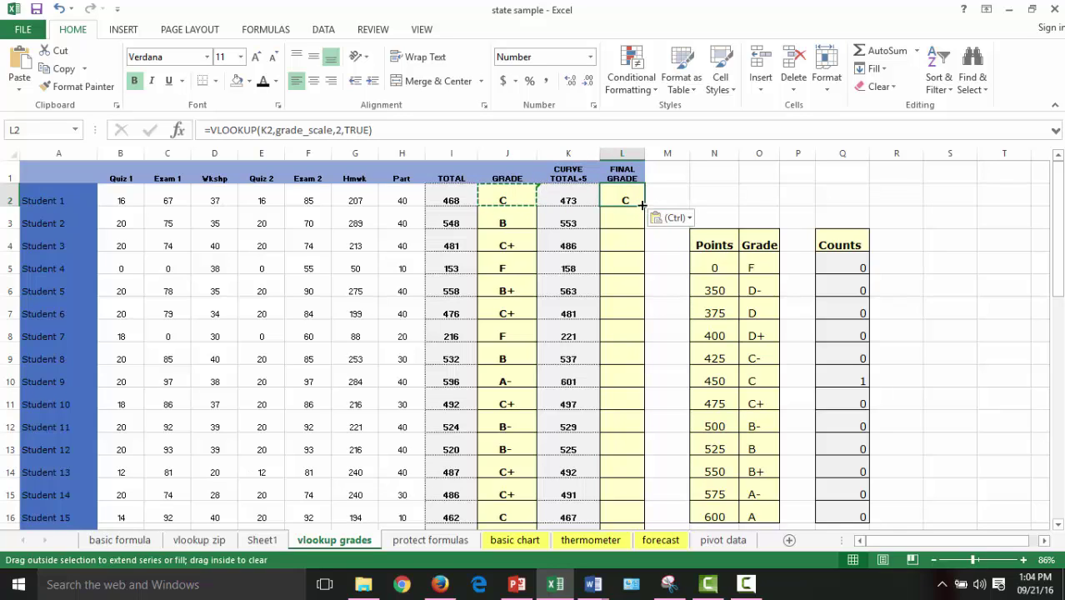
drag(642, 203, 642, 203)
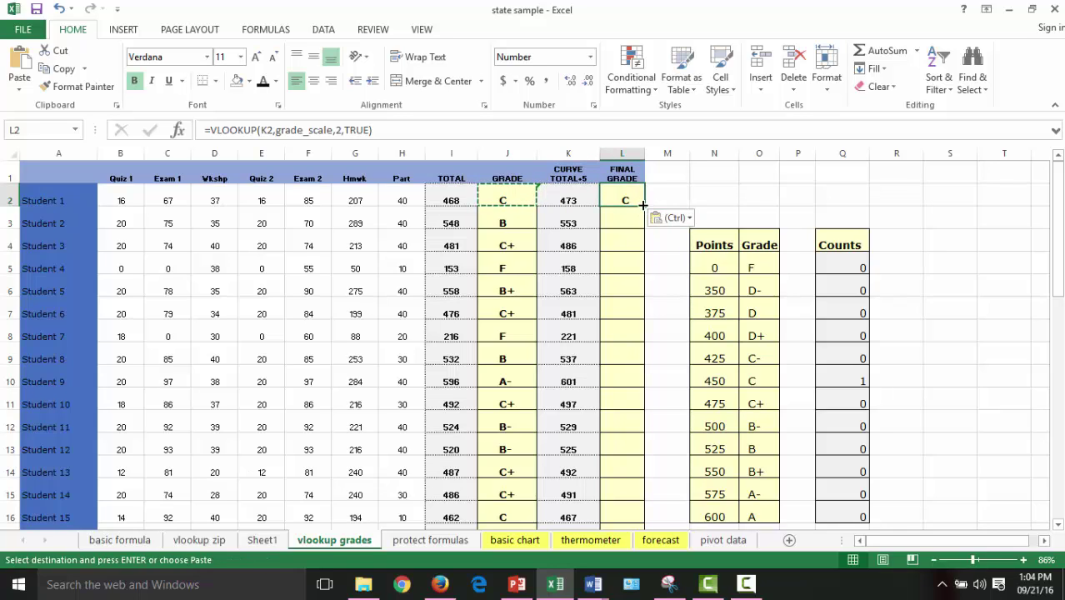
double_click(642, 203)
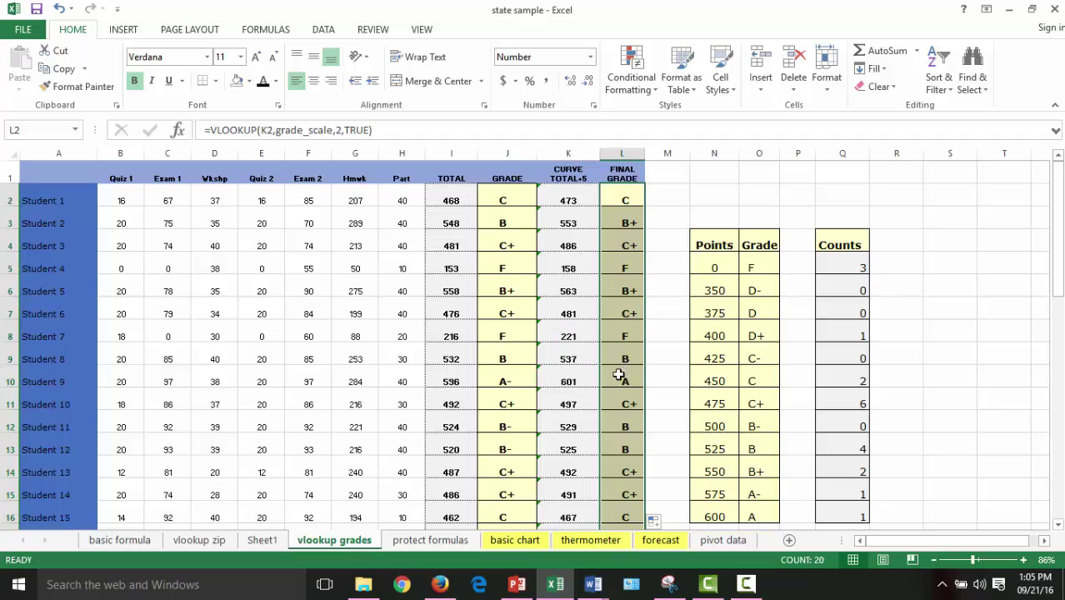
Step: Compare Student 9's original and final grades, and examine the grade scale and Counts table beside the final grades
click(515, 375)
click(634, 376)
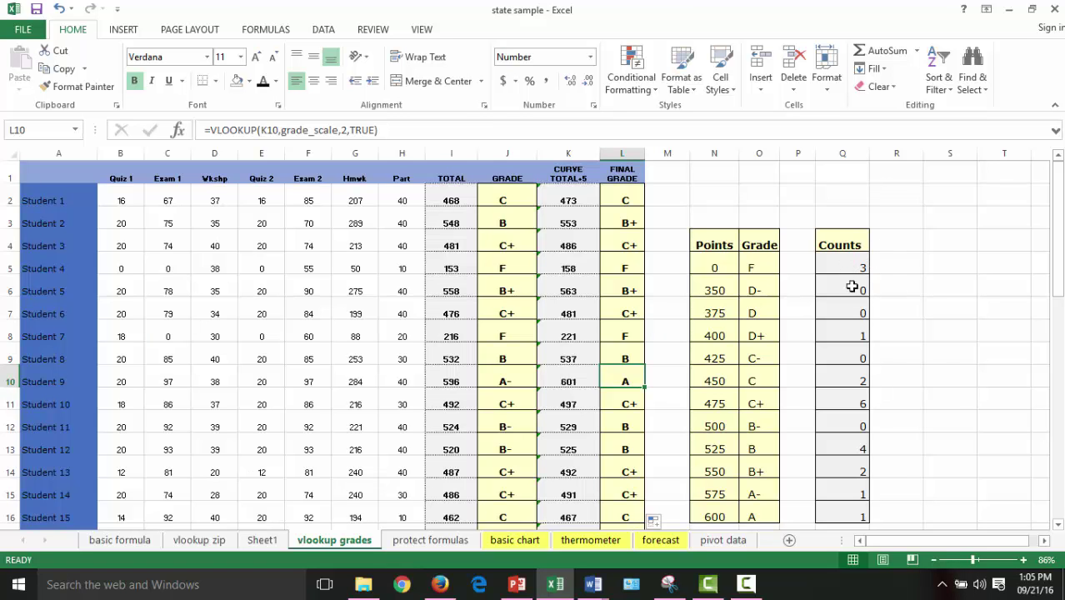
scroll(908, 283, down, 1)
scroll(908, 275, down, 3)
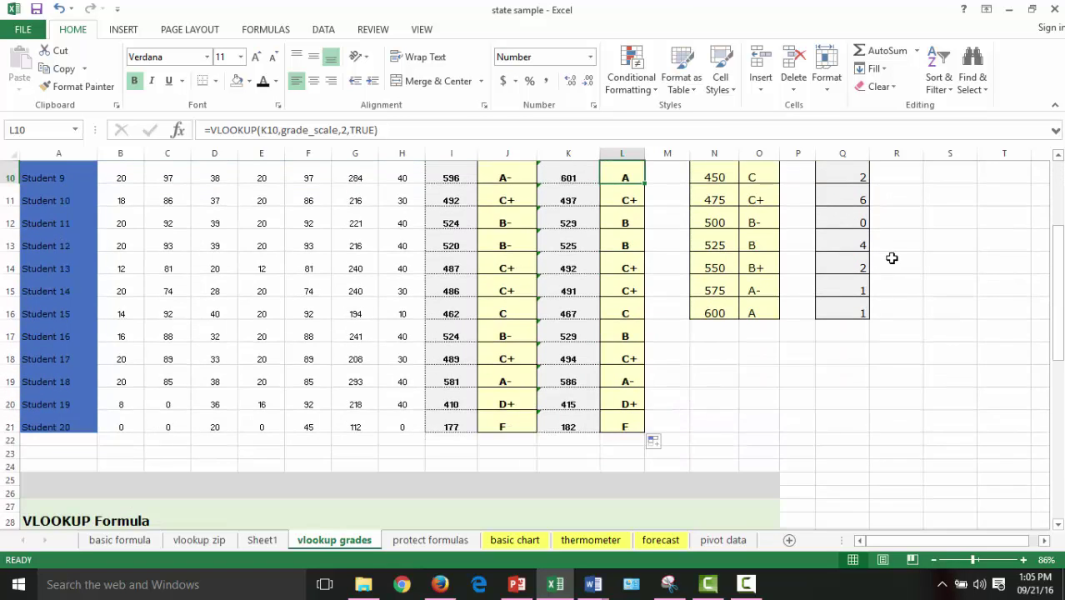
scroll(893, 258, up, 2)
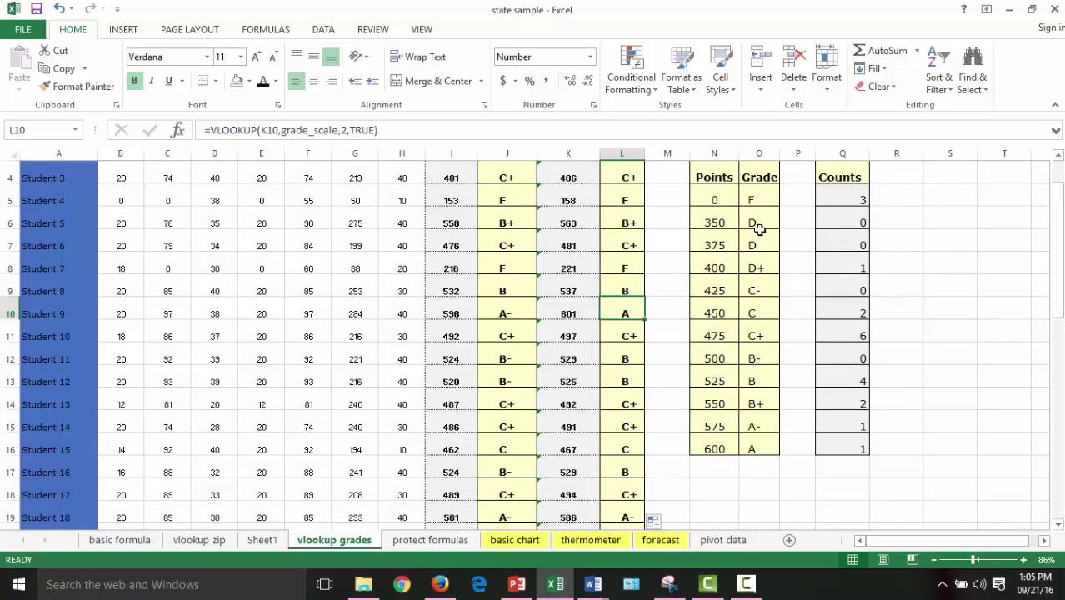
scroll(837, 418, up, 1)
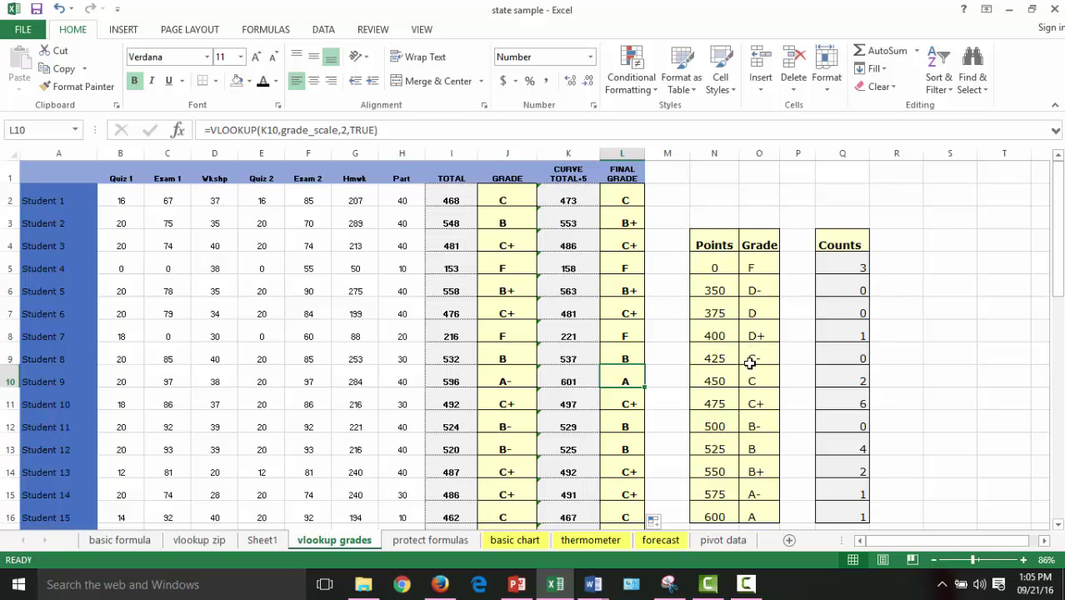
scroll(841, 359, down, 1)
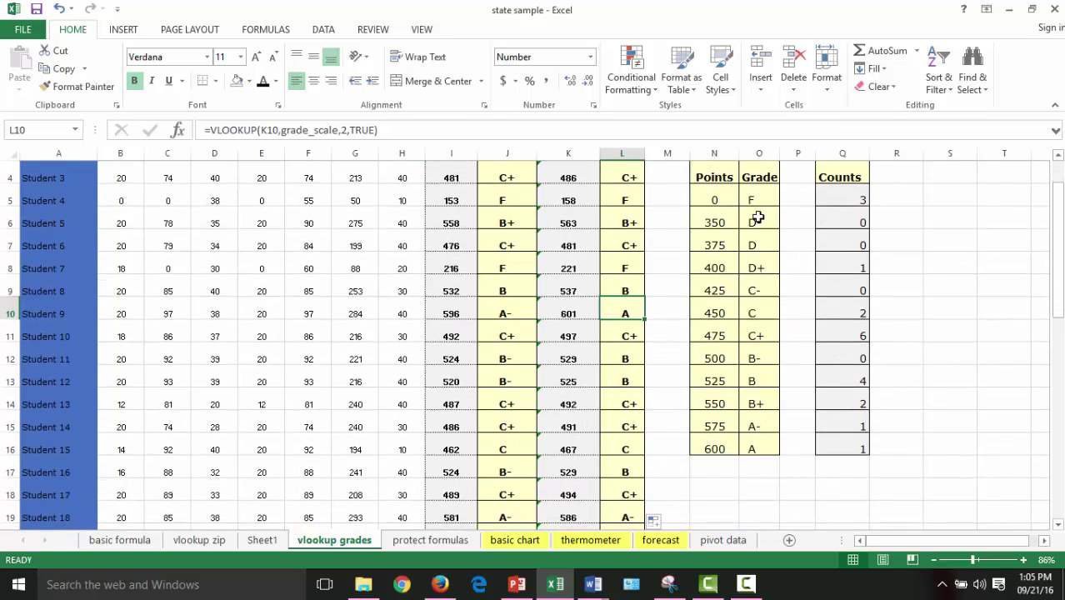
scroll(758, 225, up, 1)
scroll(758, 227, up, 1)
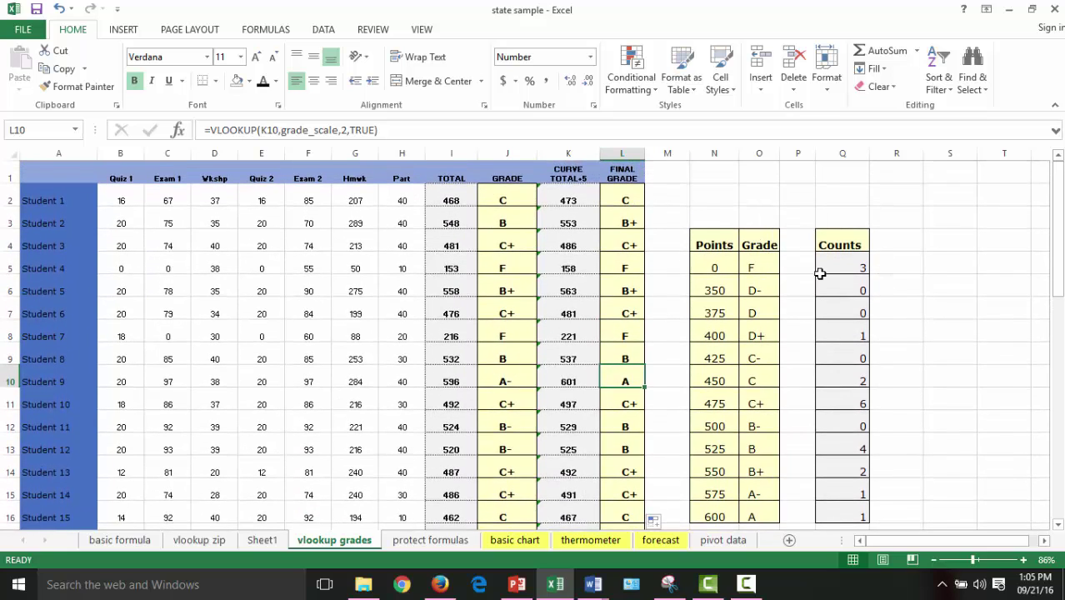
Step: Delete the empty column P between the Grade and Counts columns
click(800, 150)
right_click(800, 151)
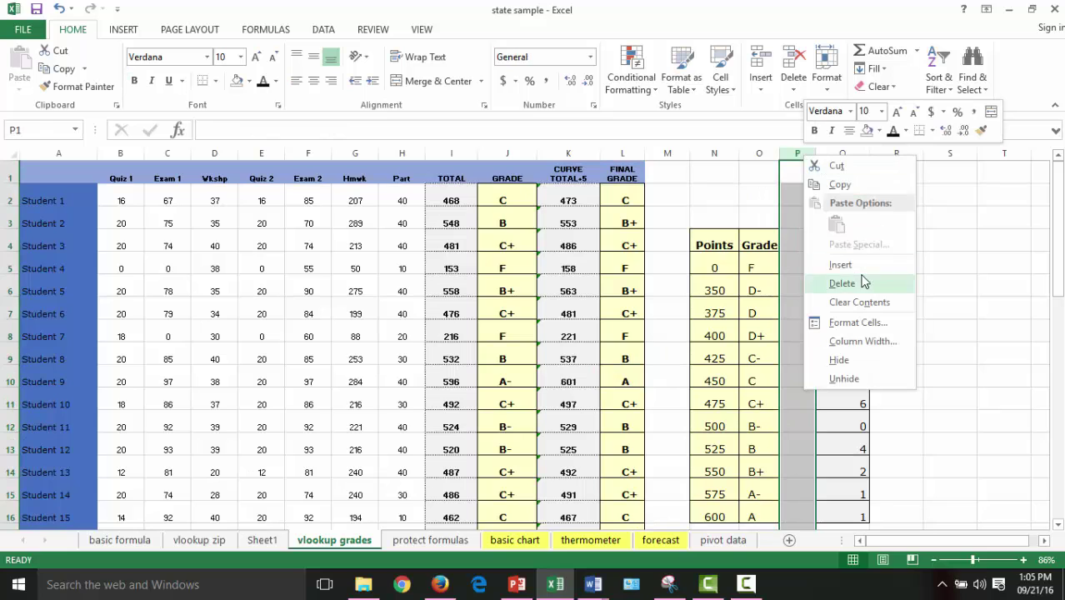
click(902, 281)
Step: Insert a pie chart from the Grade and Counts data in O4:P16
drag(759, 243, 811, 446)
click(135, 30)
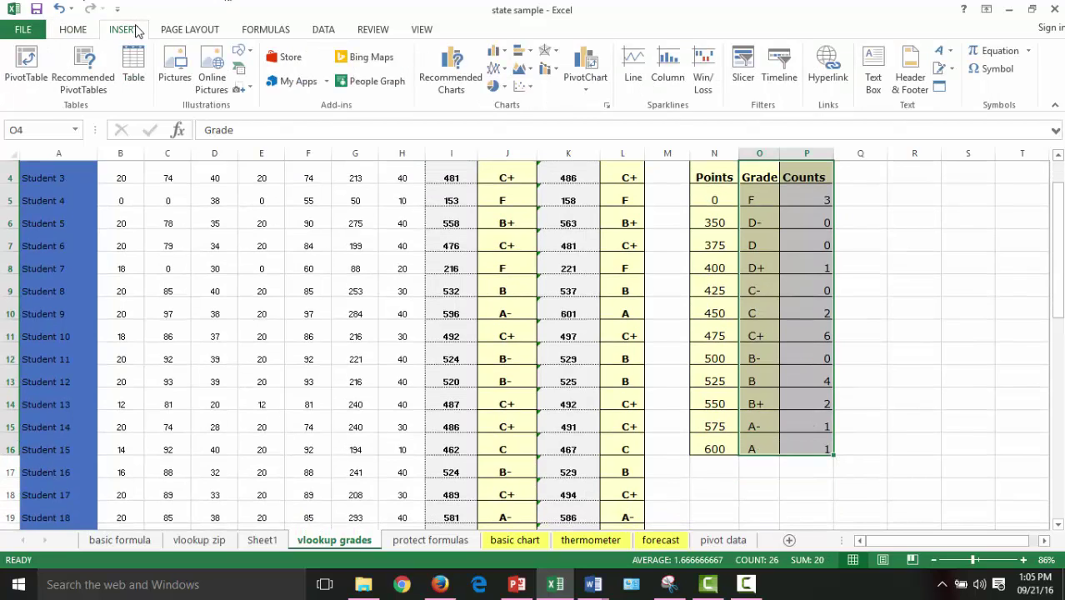
click(493, 55)
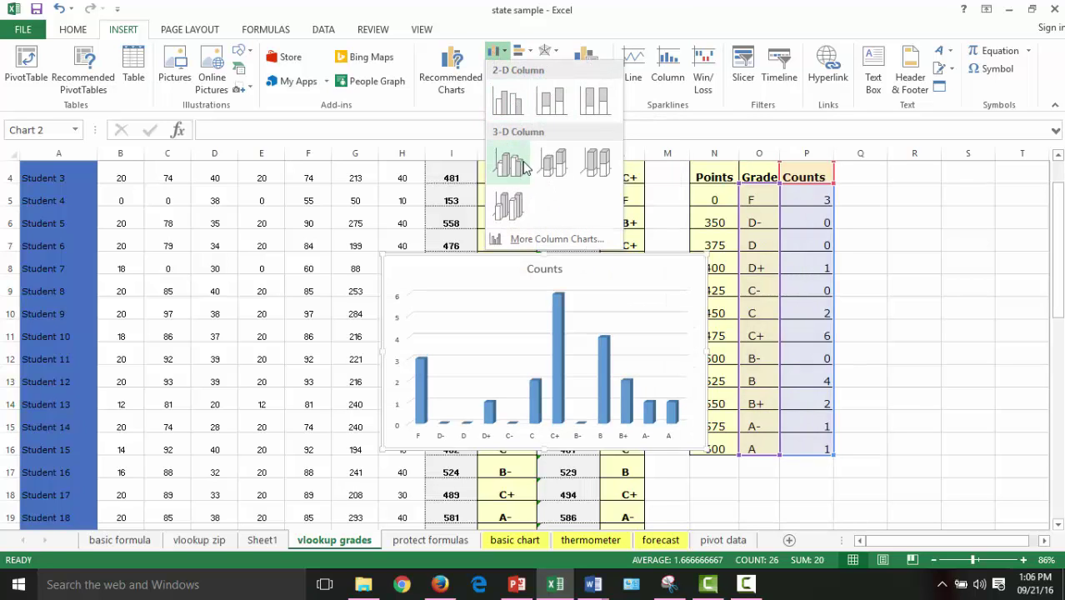
click(553, 240)
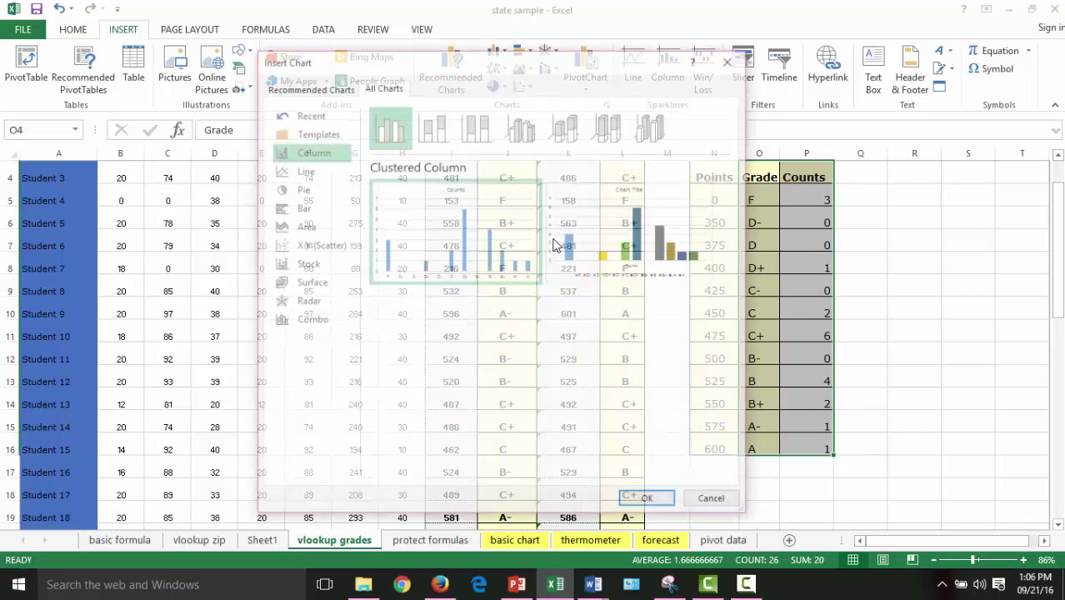
click(304, 190)
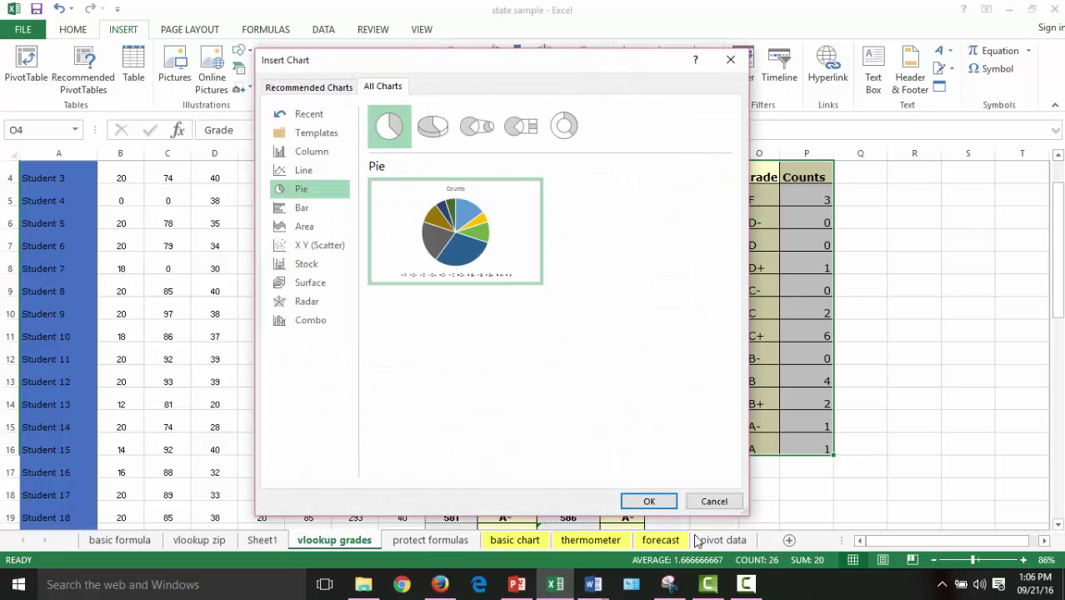
click(649, 502)
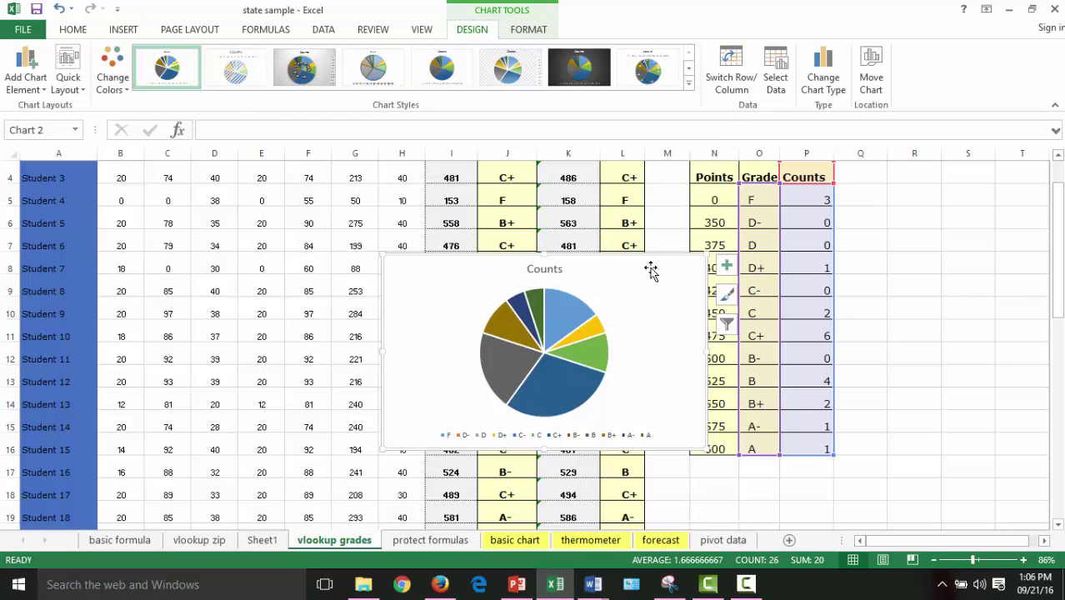
Step: Enlarge the Counts pie chart slightly and change its chart type to a basic Line chart
drag(629, 260, 1057, 242)
drag(708, 454, 725, 476)
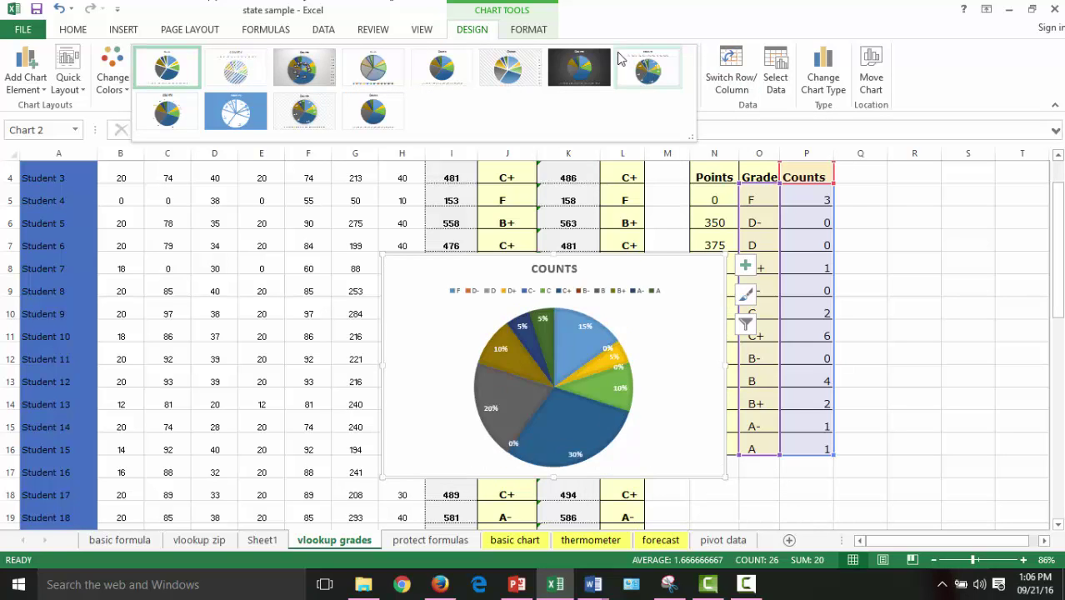
click(825, 74)
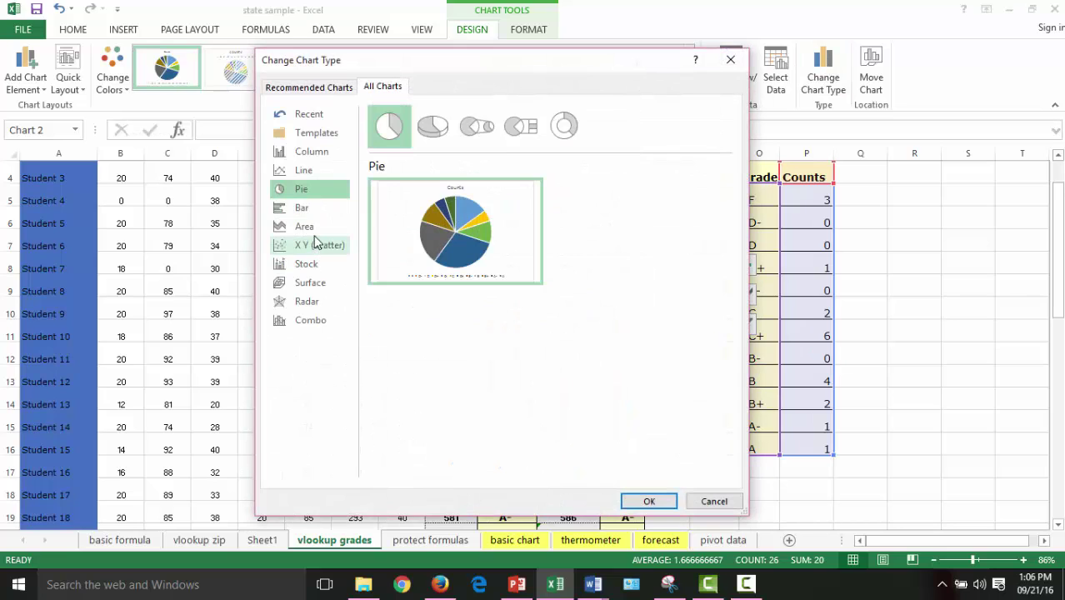
click(301, 170)
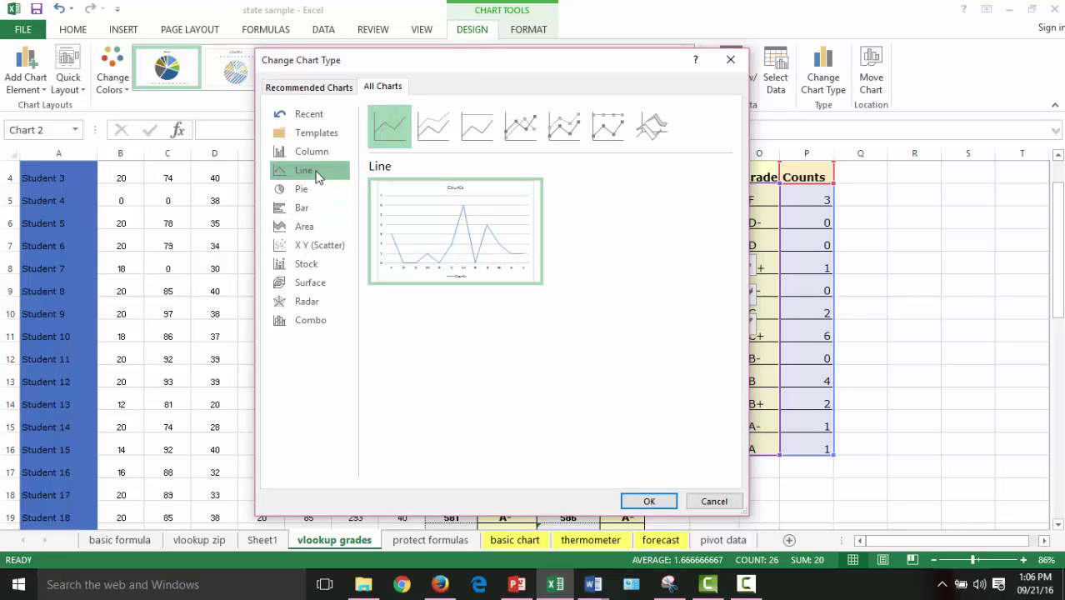
mouse_move(433, 187)
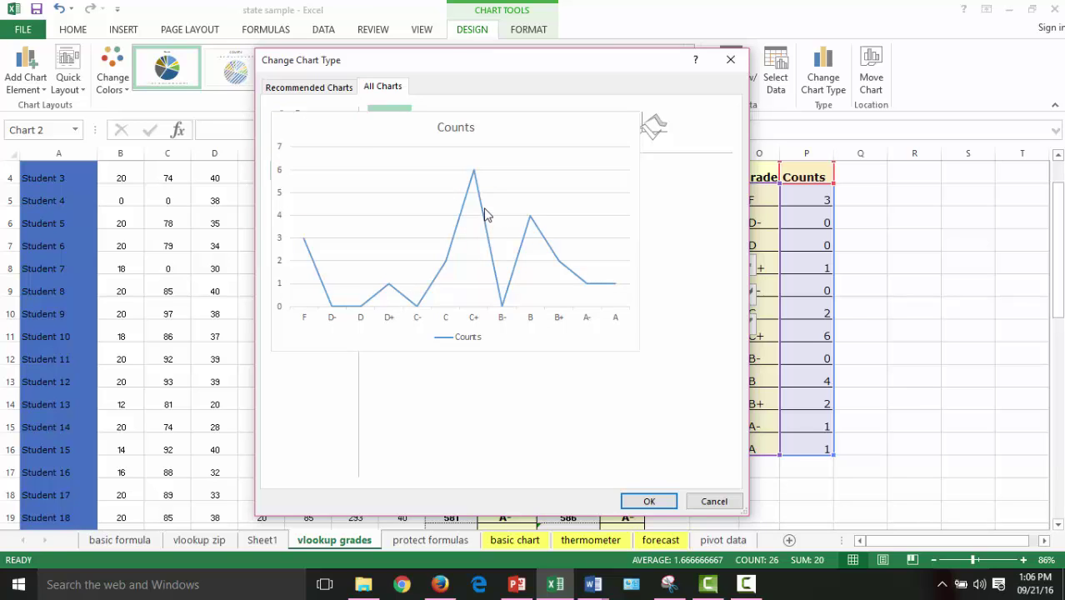
click(649, 501)
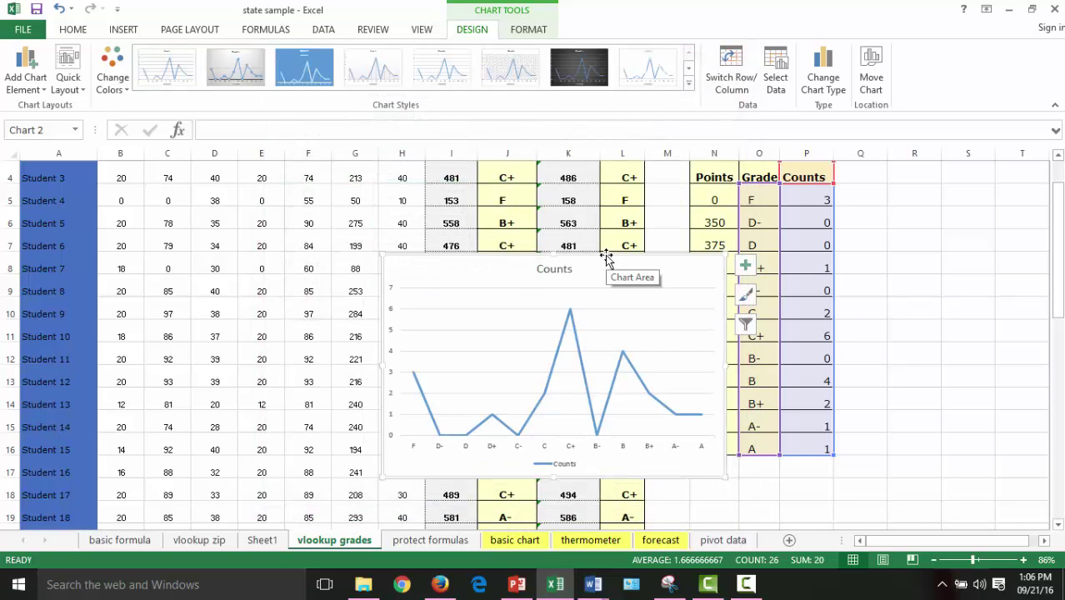
Step: Move the Counts line chart off the student scores so its upper edge sits at row 11, starting at column O
drag(605, 259, 786, 276)
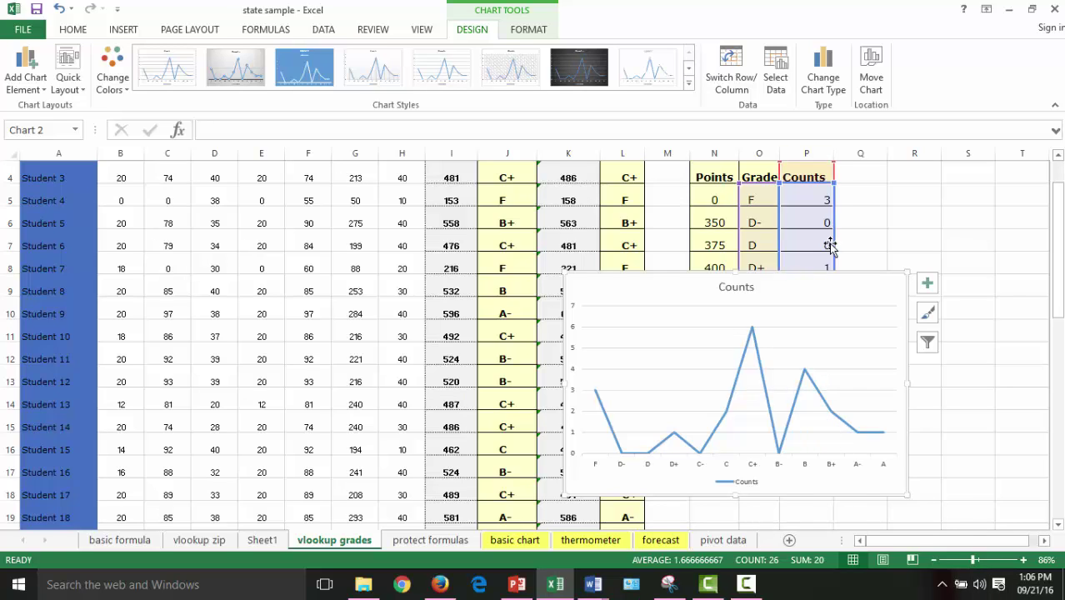
drag(824, 279, 992, 338)
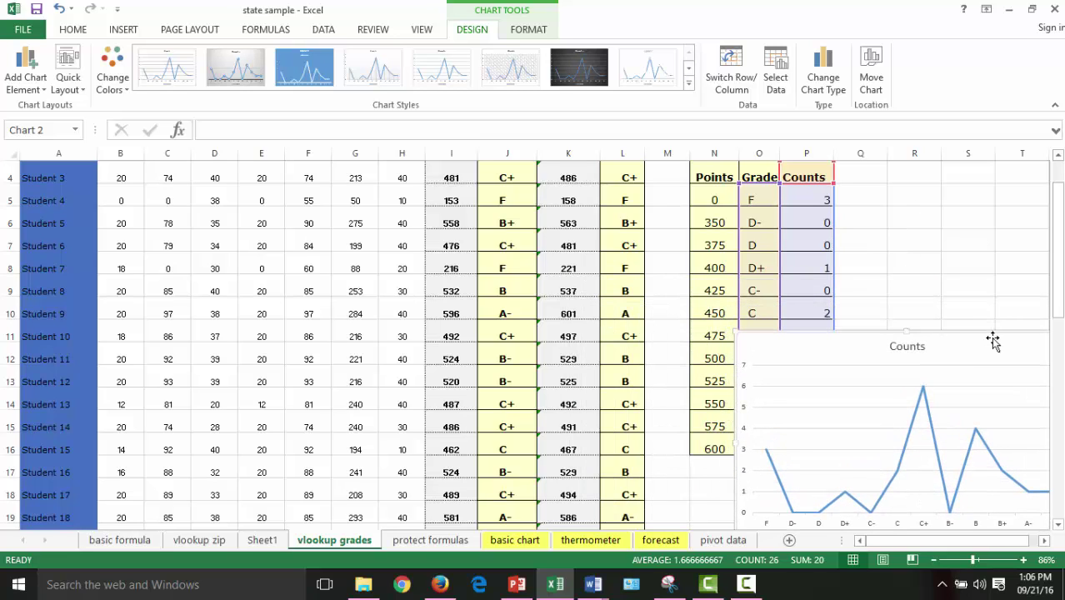
Step: Move the protect formulas sheet to the end of the workbook, after pivot data
click(430, 539)
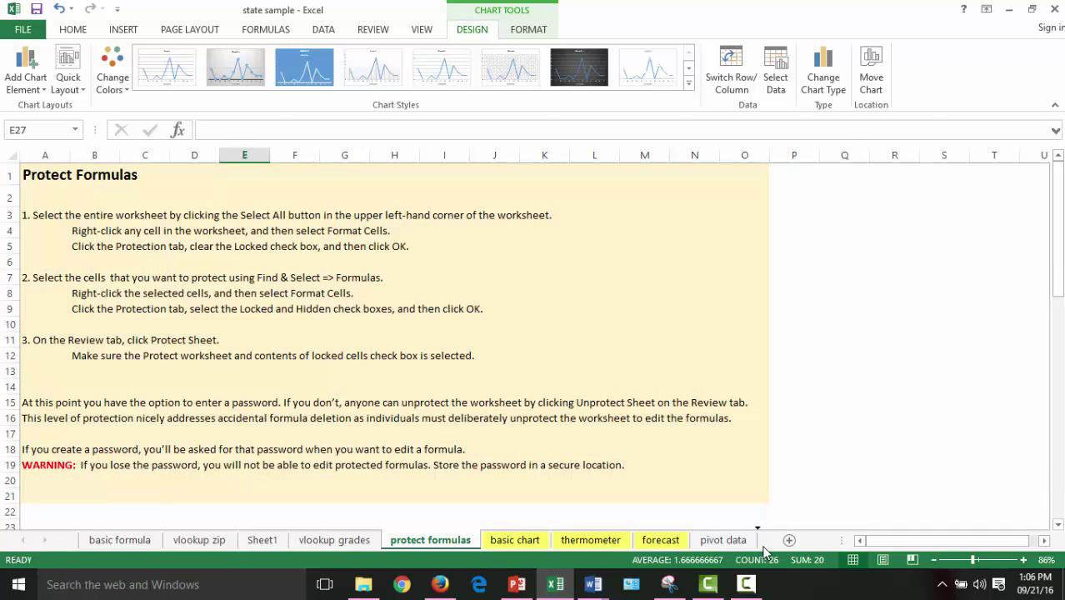
drag(764, 549, 766, 550)
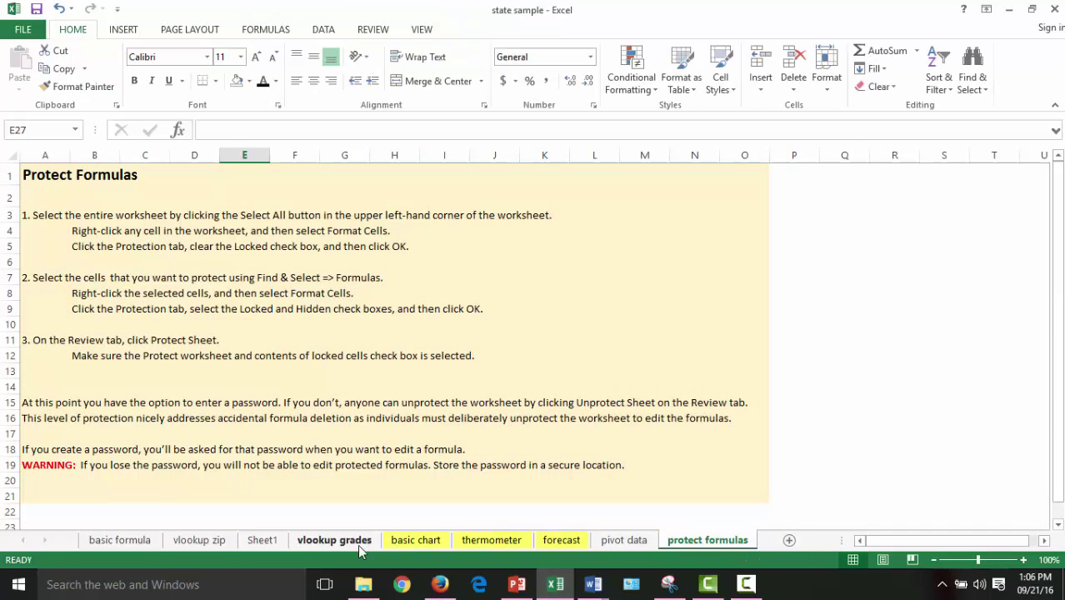
Step: Add two new worksheets after protect formulas and rename the second one with a person's first name
click(789, 541)
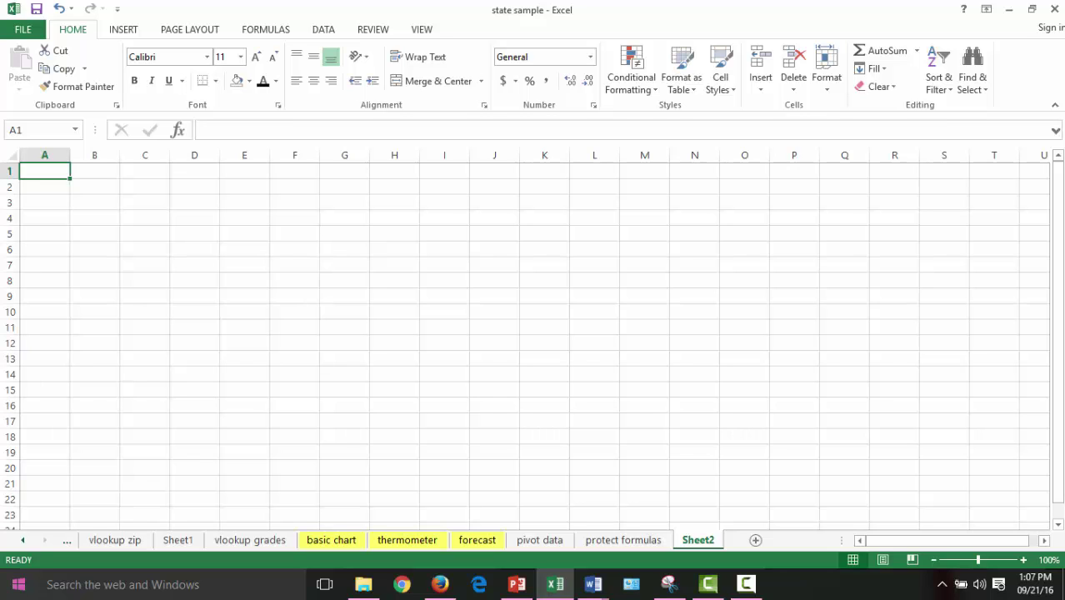
click(756, 541)
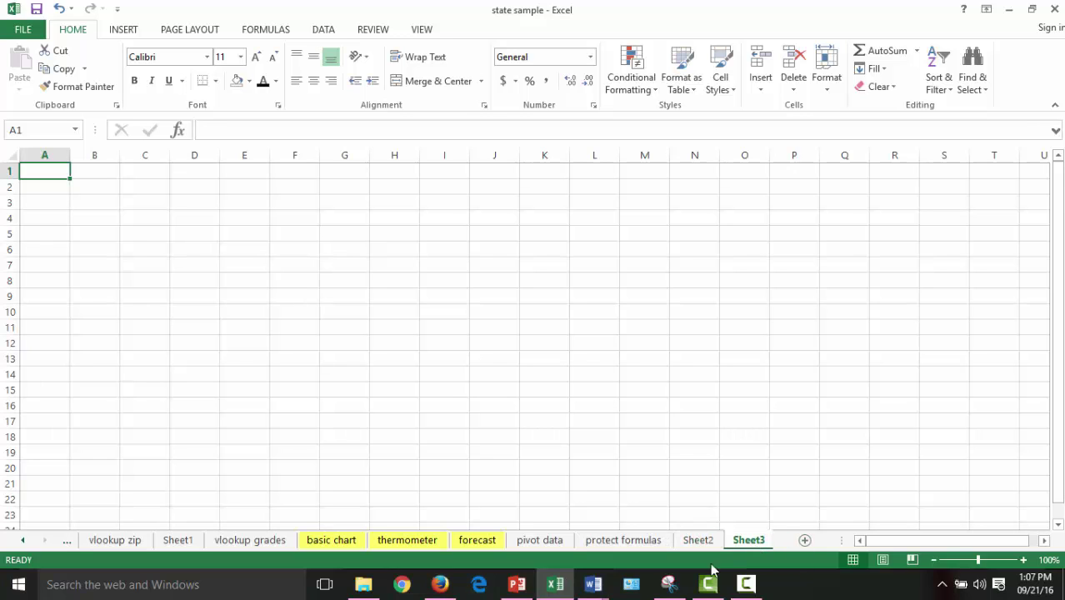
double_click(748, 542)
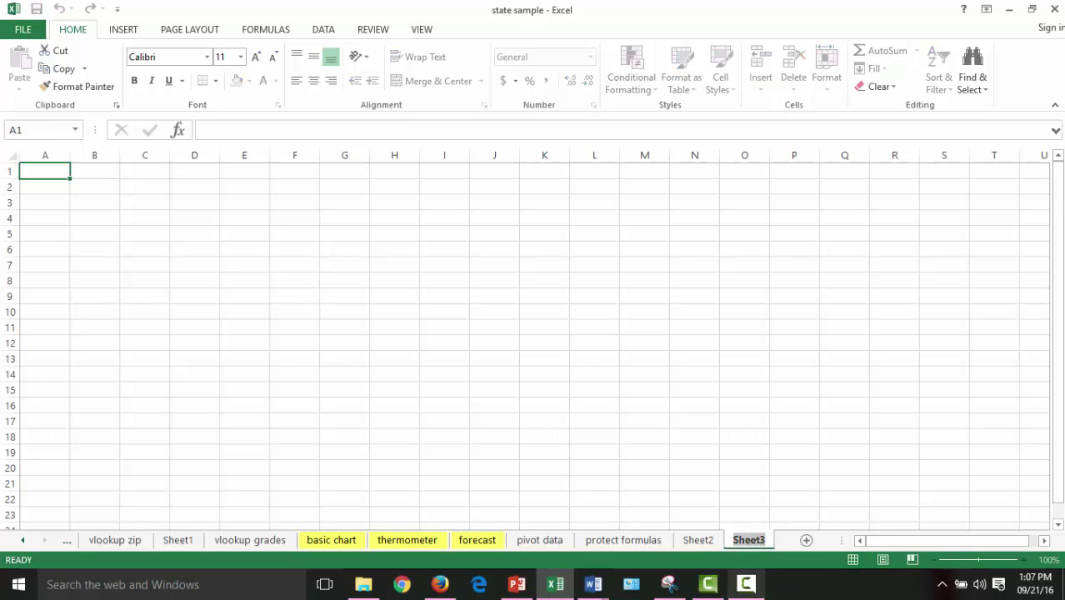
text(Sandy)
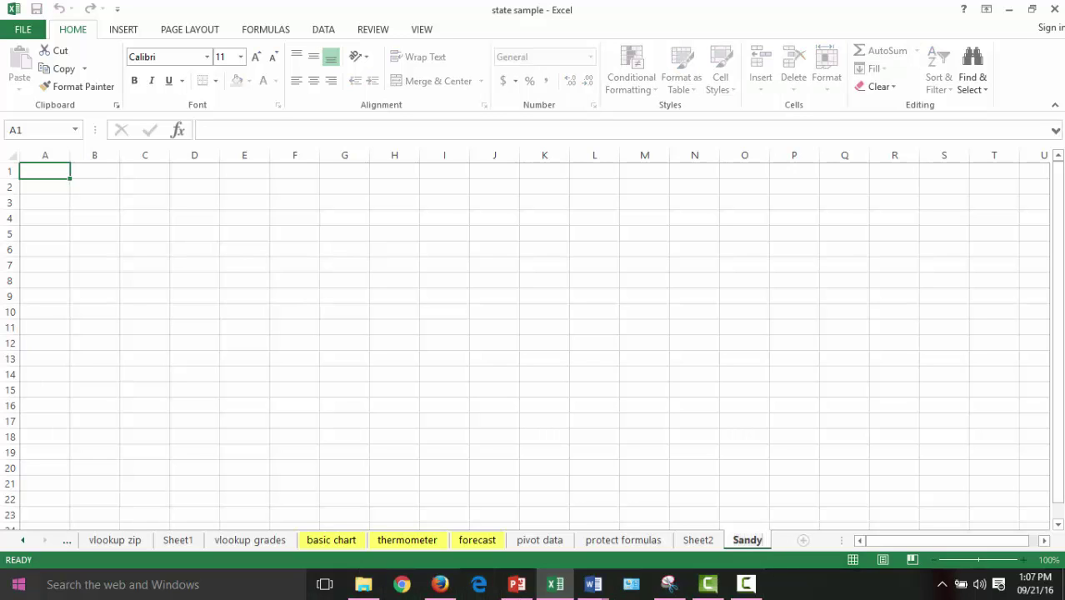
key(Return)
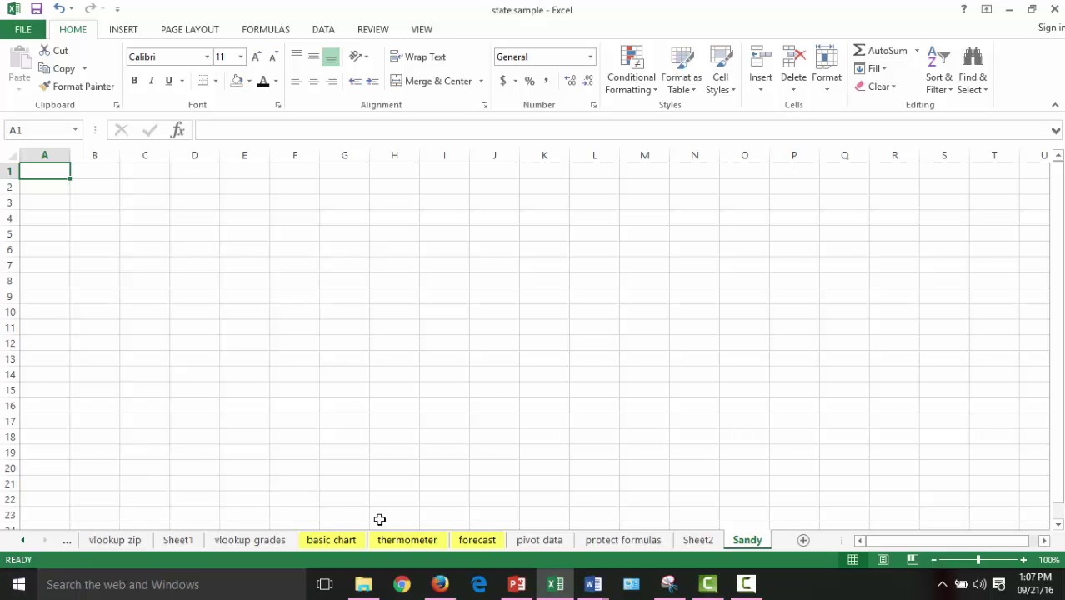
Step: Reposition the newly renamed sheet, first ahead of basic chart and finally between thermometer and forecast
drag(725, 541, 307, 527)
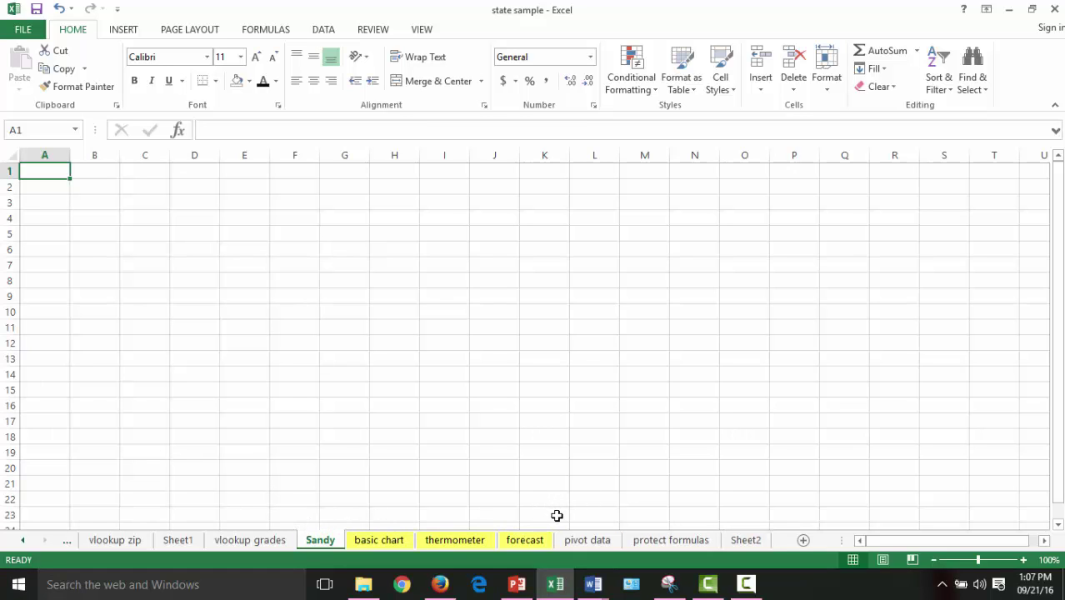
mouse_move(333, 540)
mouse_down()
mouse_move(200, 527)
mouse_move(511, 539)
mouse_up()
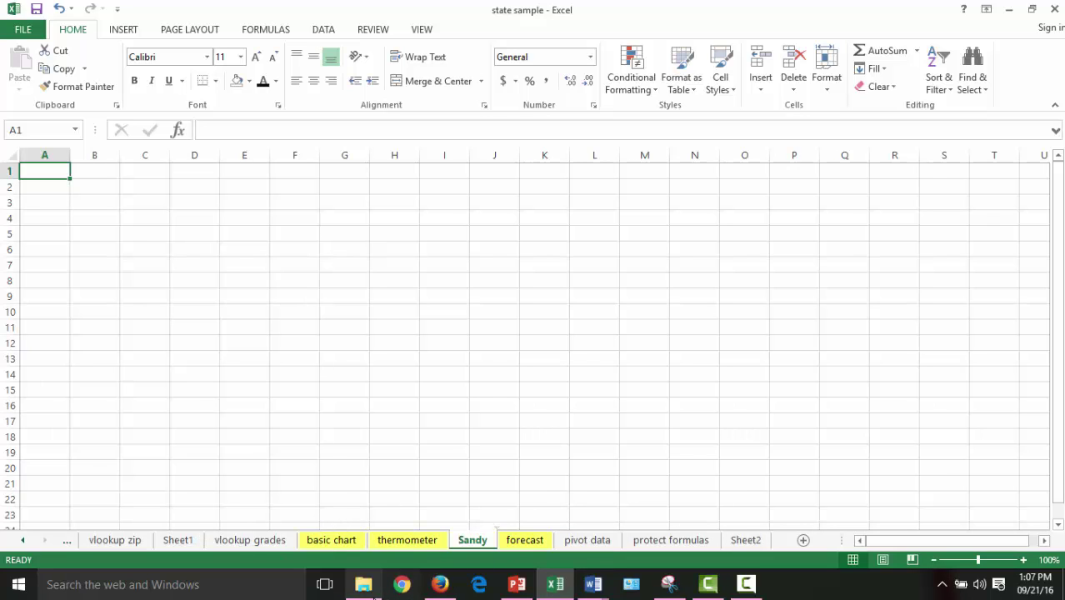
click(525, 456)
click(635, 513)
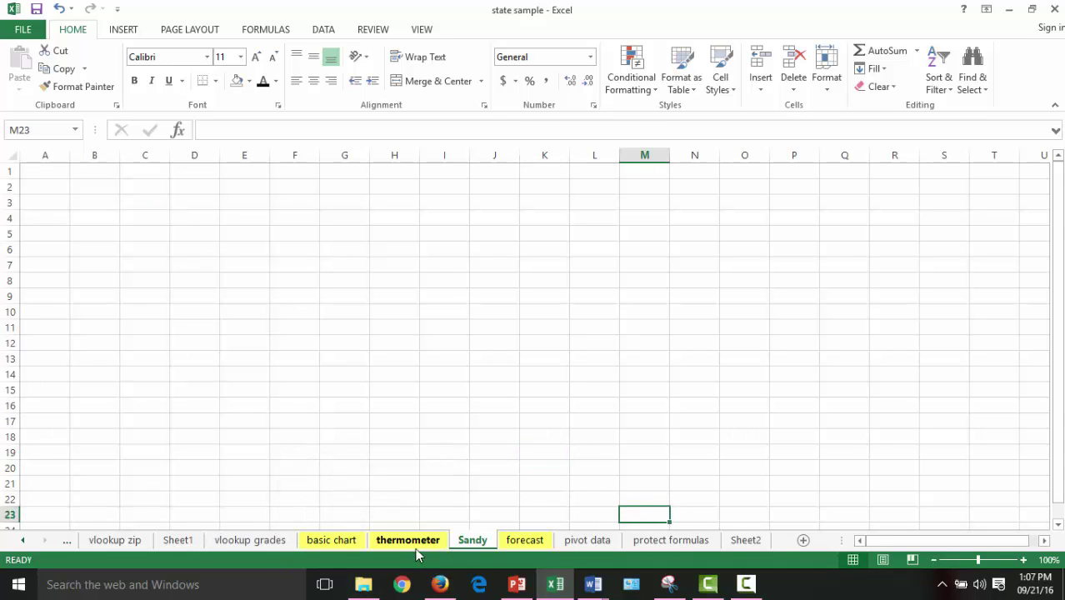
Step: Create a copy of the vlookup grades sheet within state sample.xlsx, placed before the original vlookup grades sheet
click(248, 541)
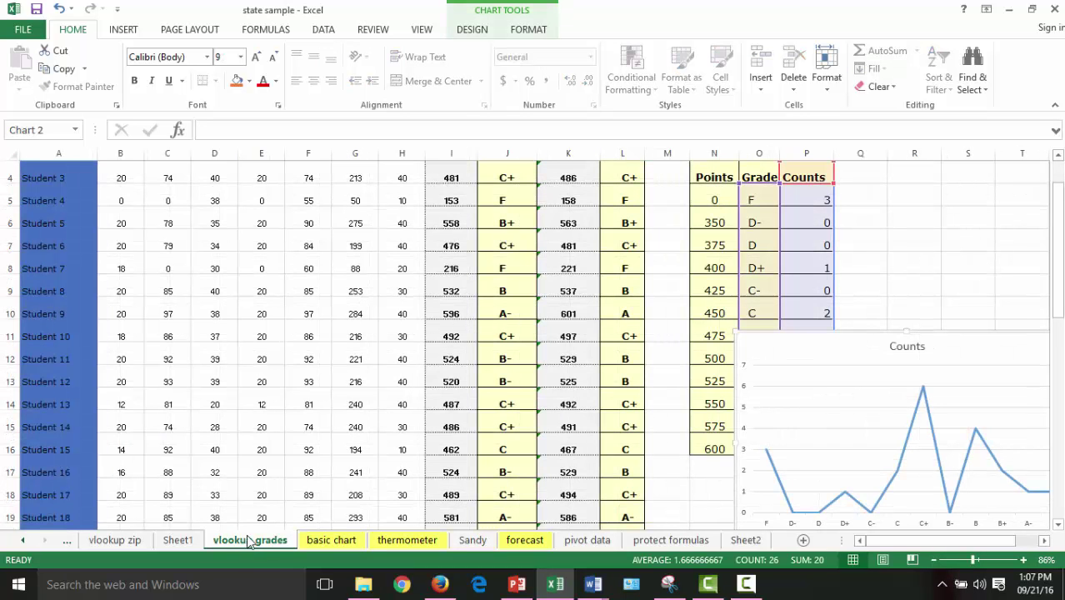
scroll(458, 466, up, 1)
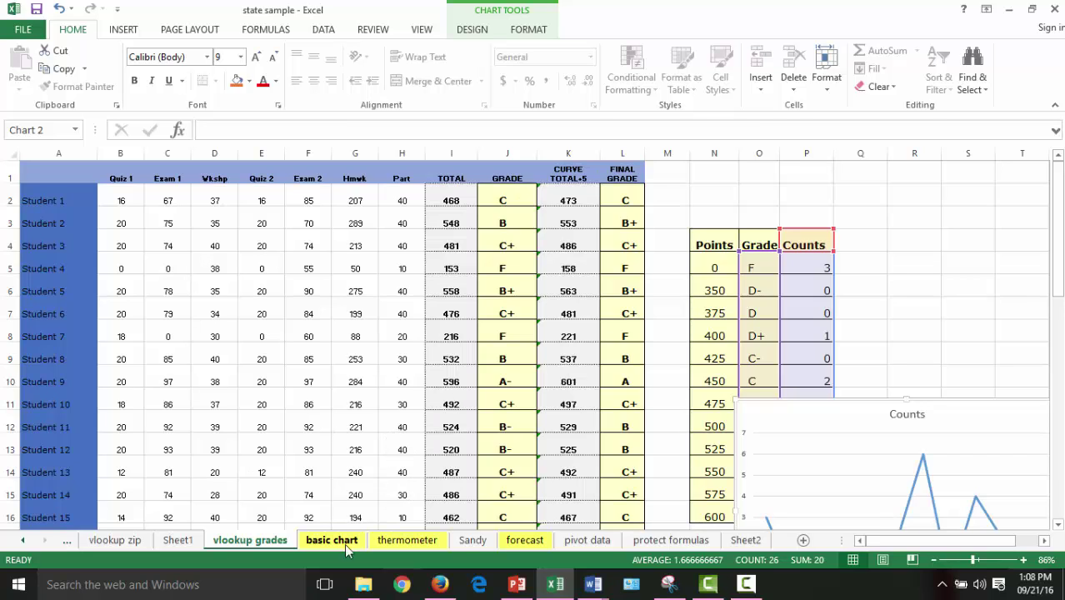
right_click(251, 543)
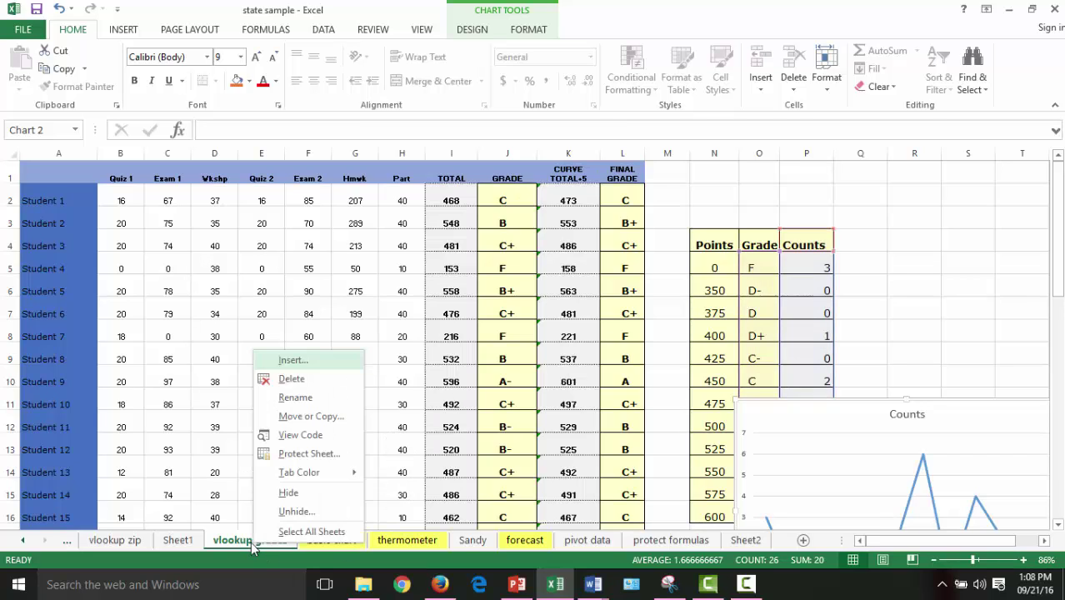
click(310, 416)
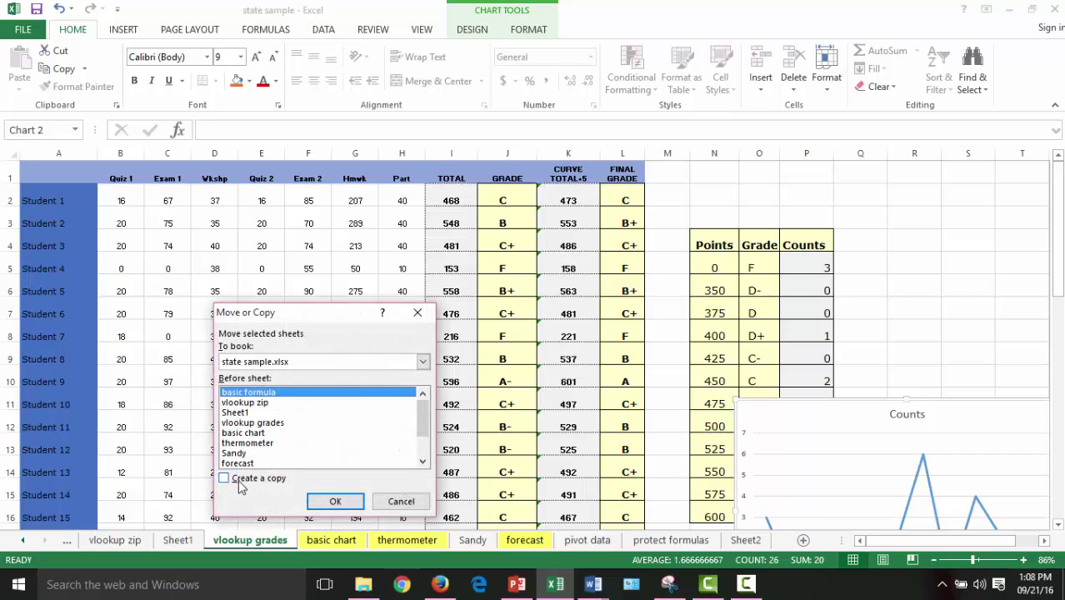
click(262, 422)
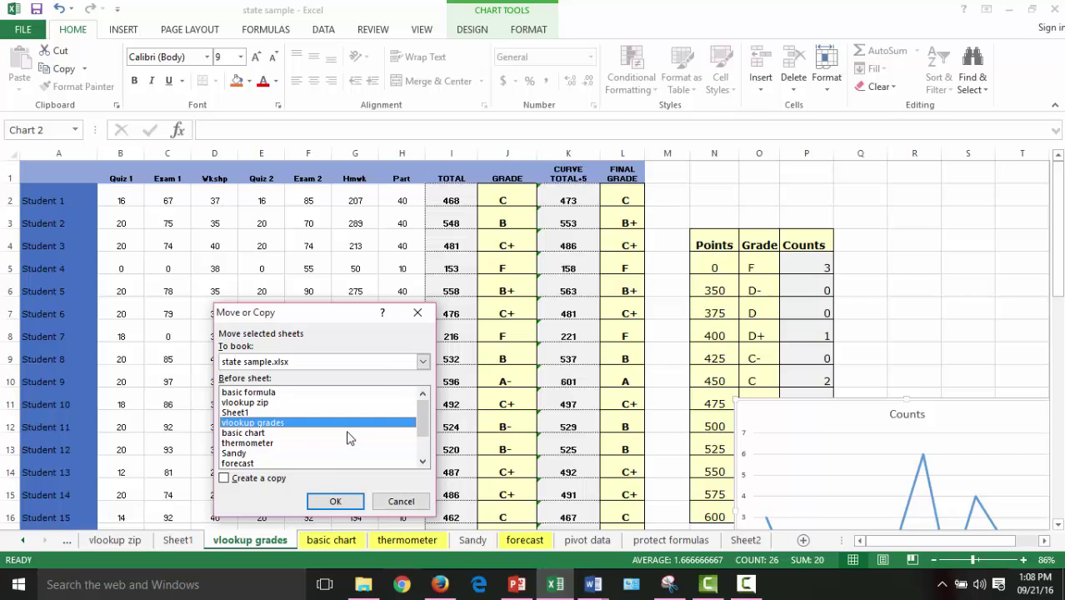
click(423, 362)
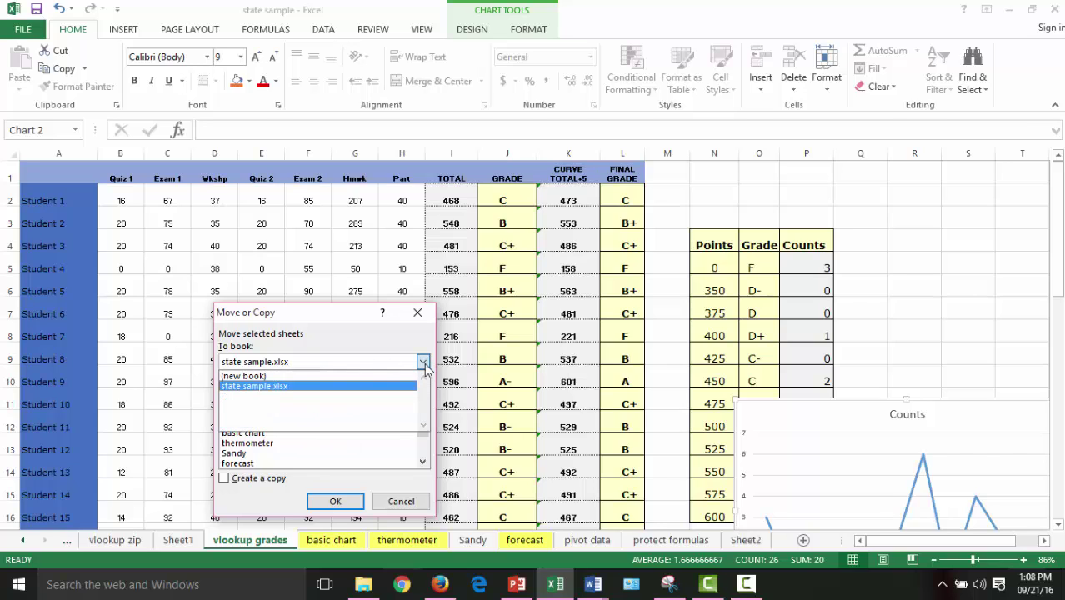
click(326, 386)
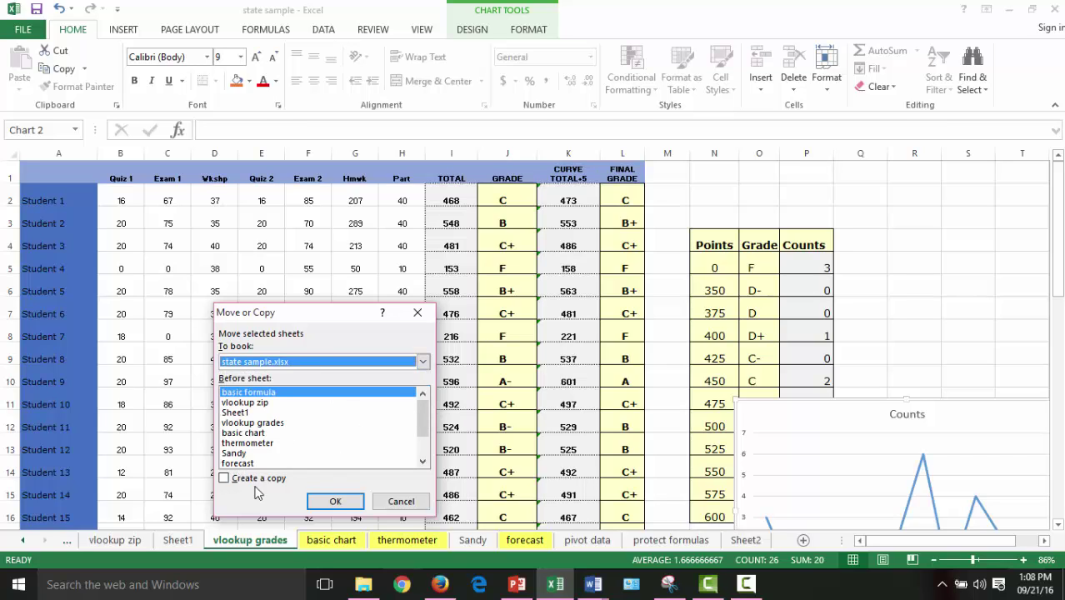
click(268, 424)
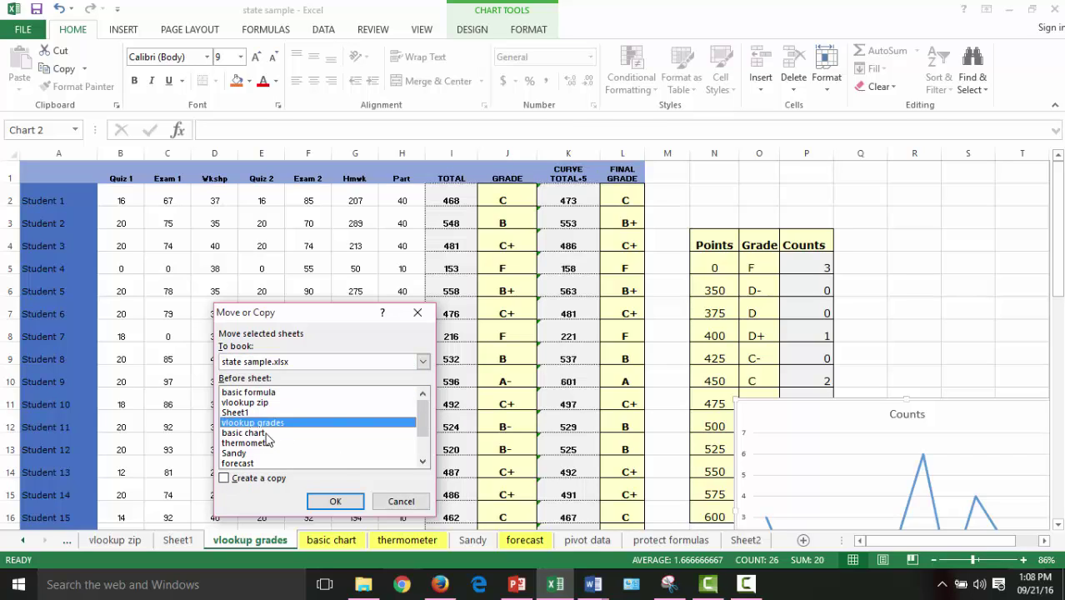
click(235, 479)
click(335, 503)
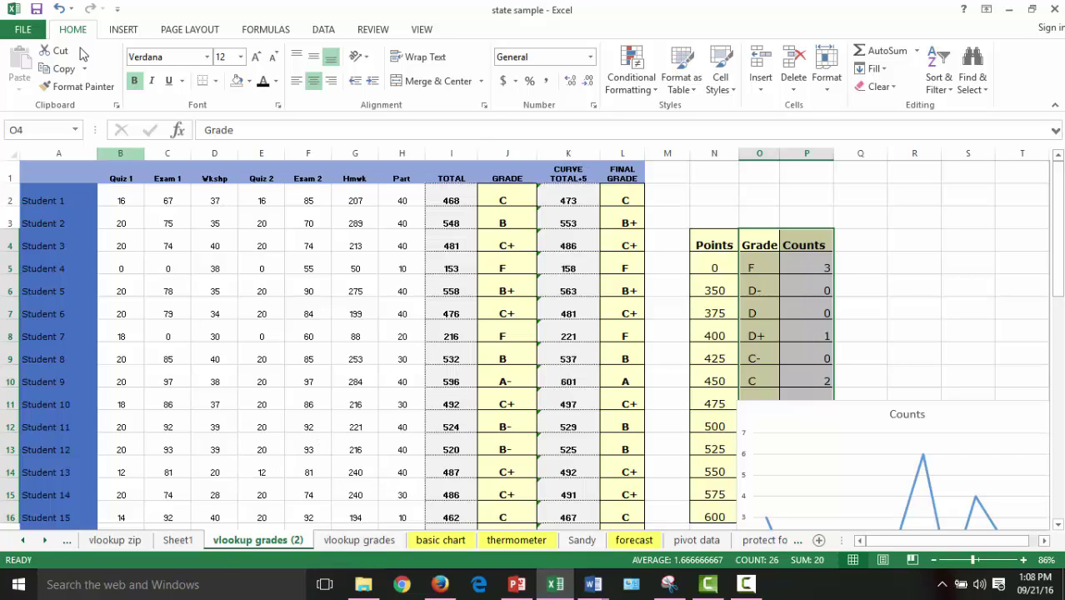
Step: Add the Print Preview and Print command to the Quick Access Toolbar and deselect the grade counts range
click(118, 10)
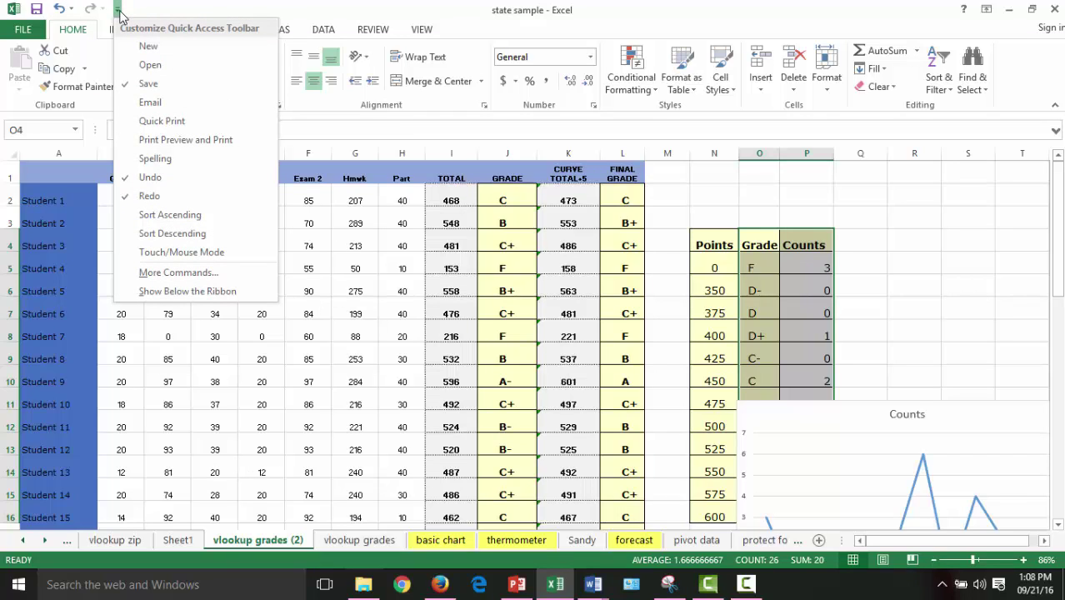
click(195, 140)
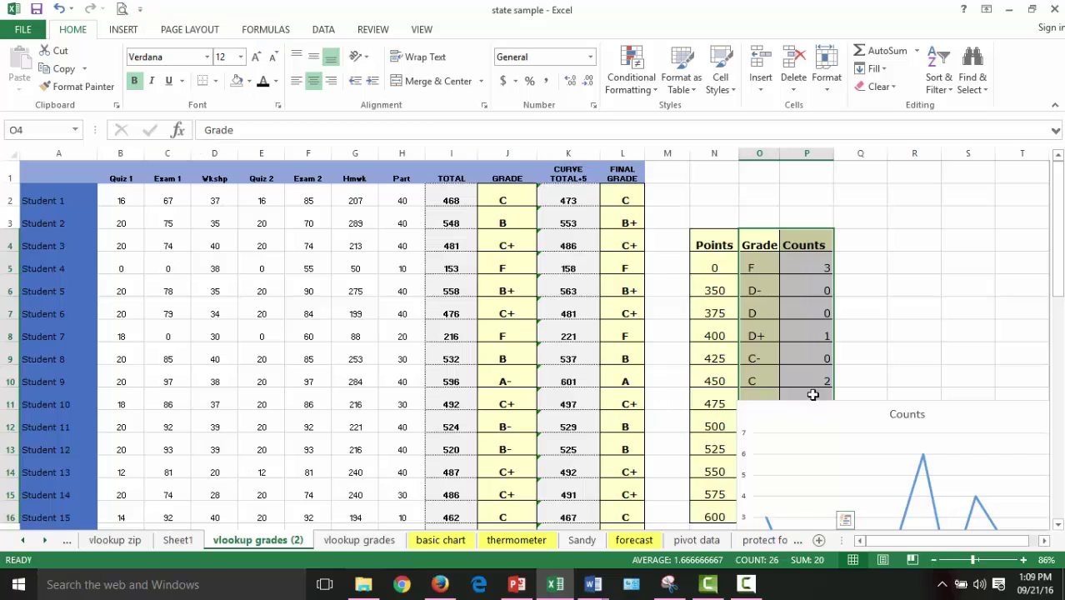
click(953, 333)
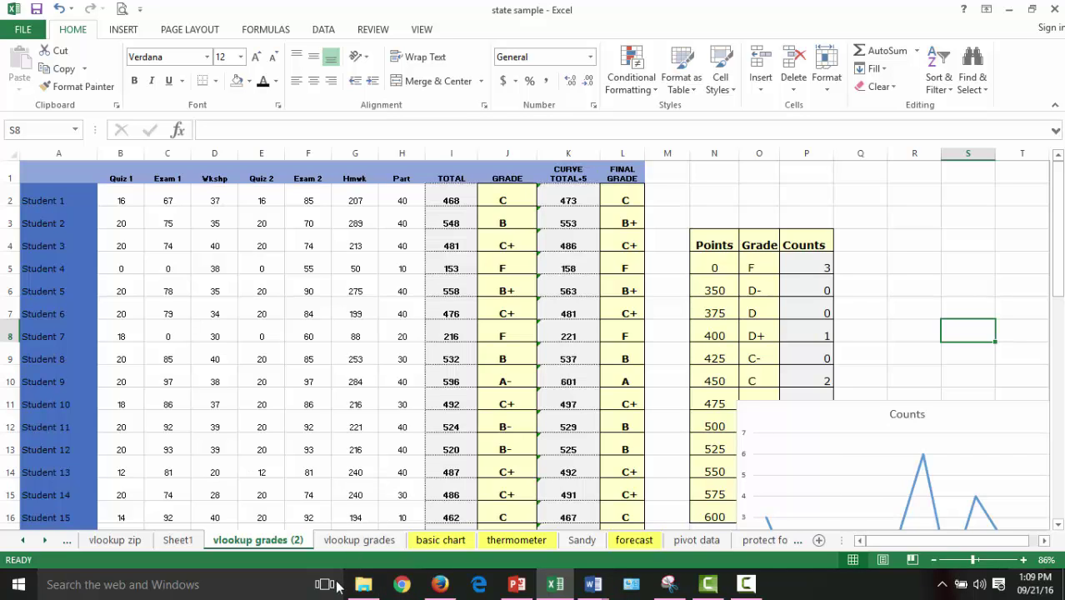
Step: Insert the recommended Clustered Column chart from the FY 14-15 data on the basic chart sheet and move it up near row 2
click(441, 543)
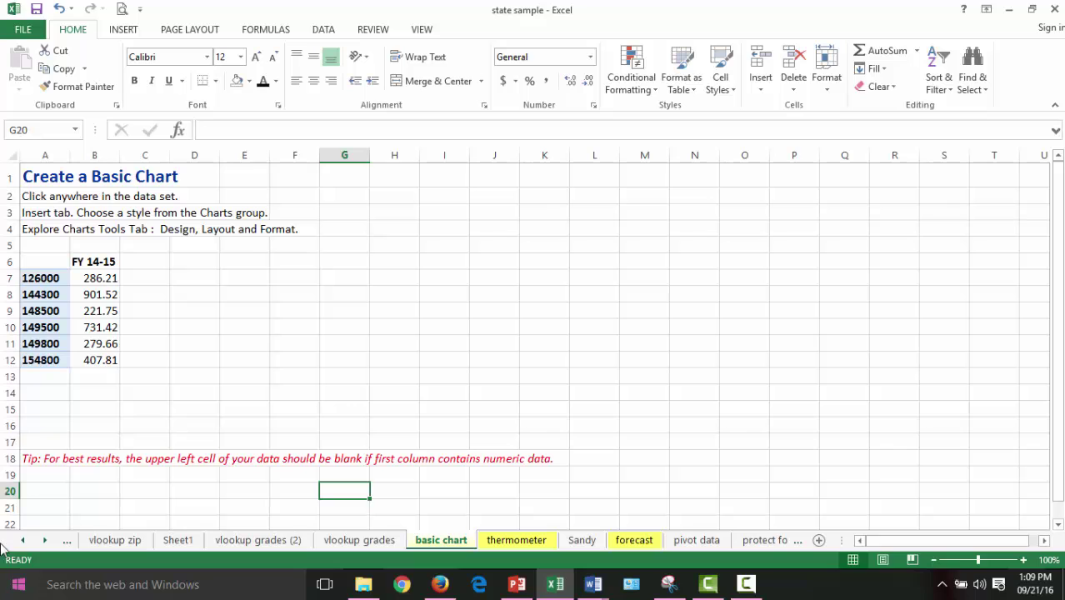
click(102, 311)
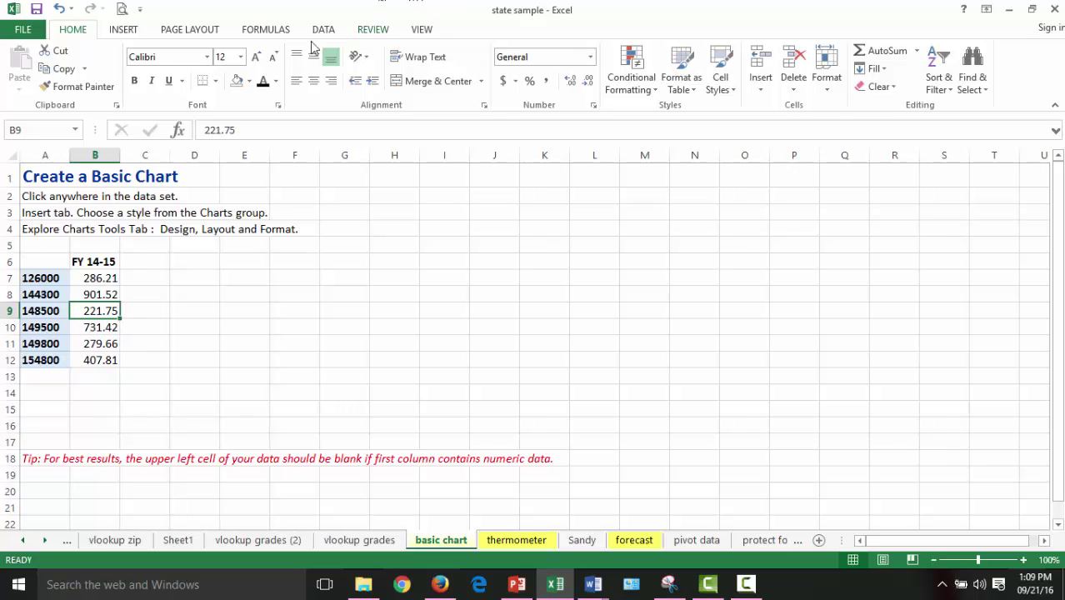
click(125, 30)
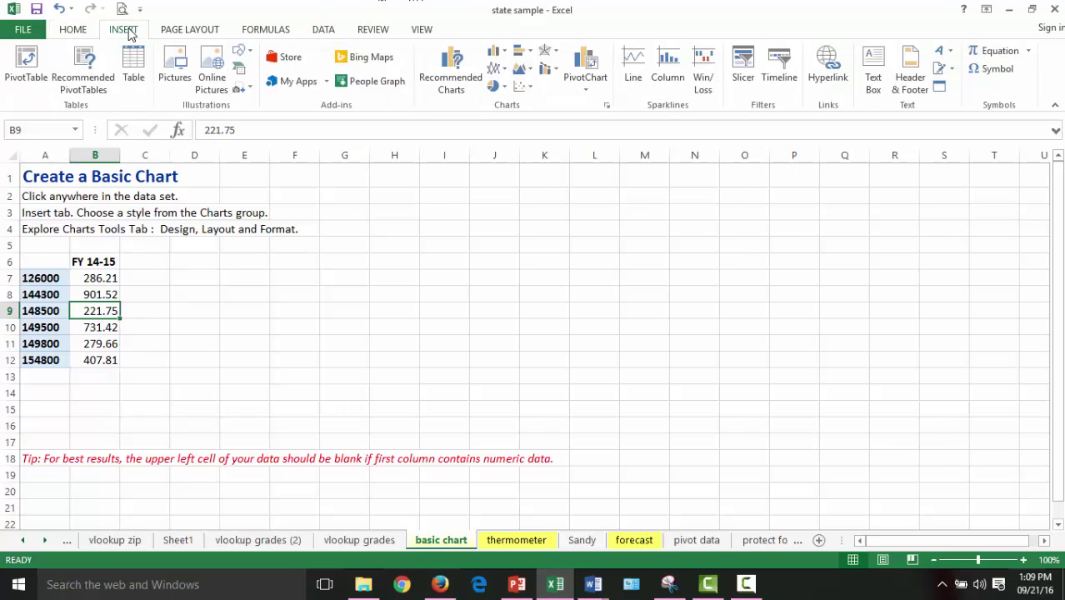
click(454, 73)
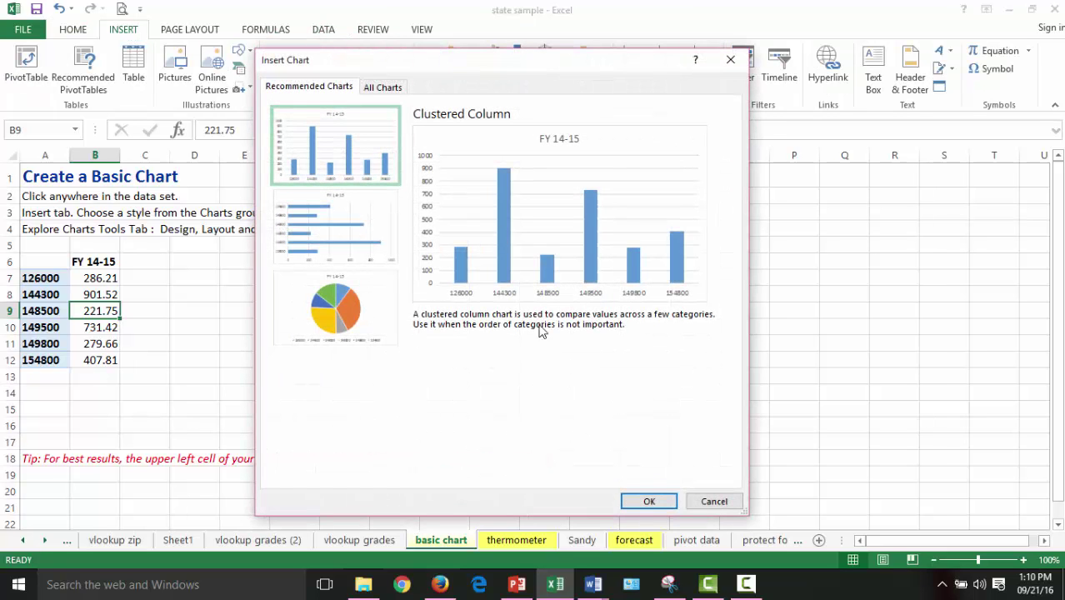
click(649, 501)
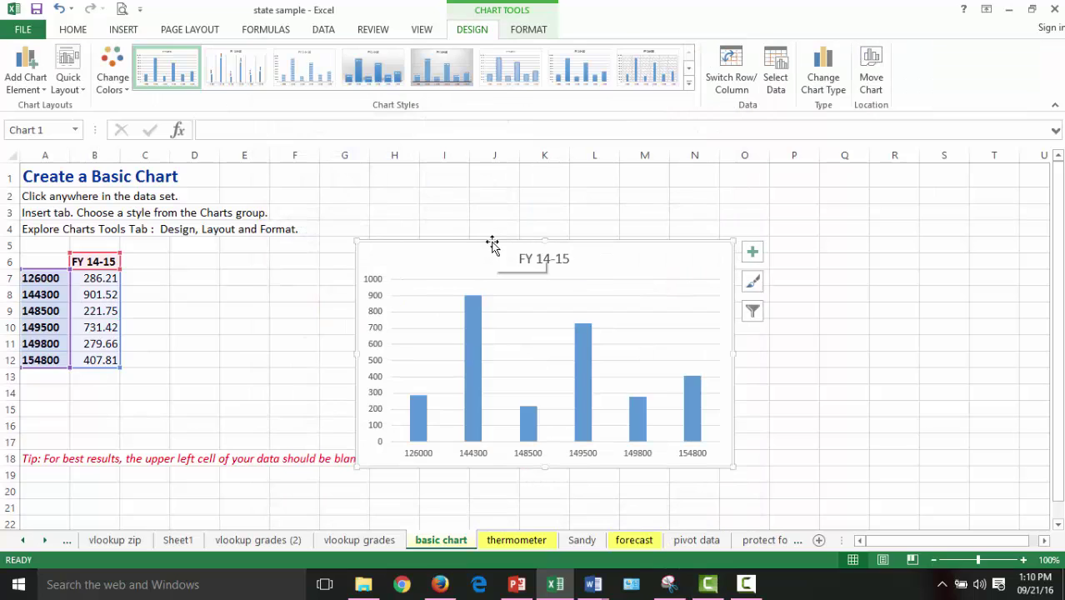
drag(491, 238, 499, 178)
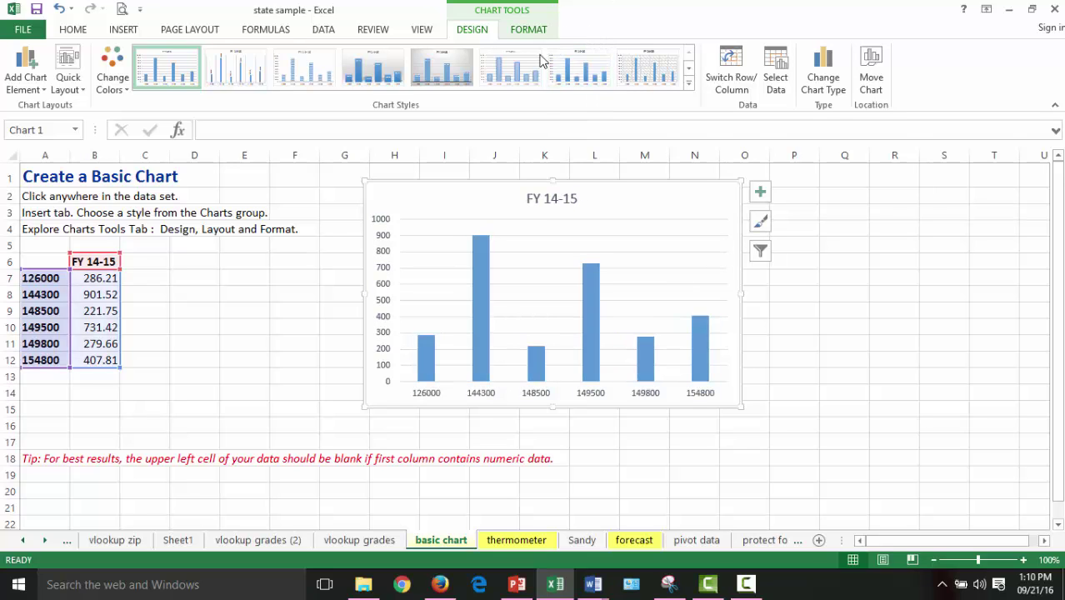
Step: Delete the FY 14-15 column chart from the basic chart sheet
click(910, 339)
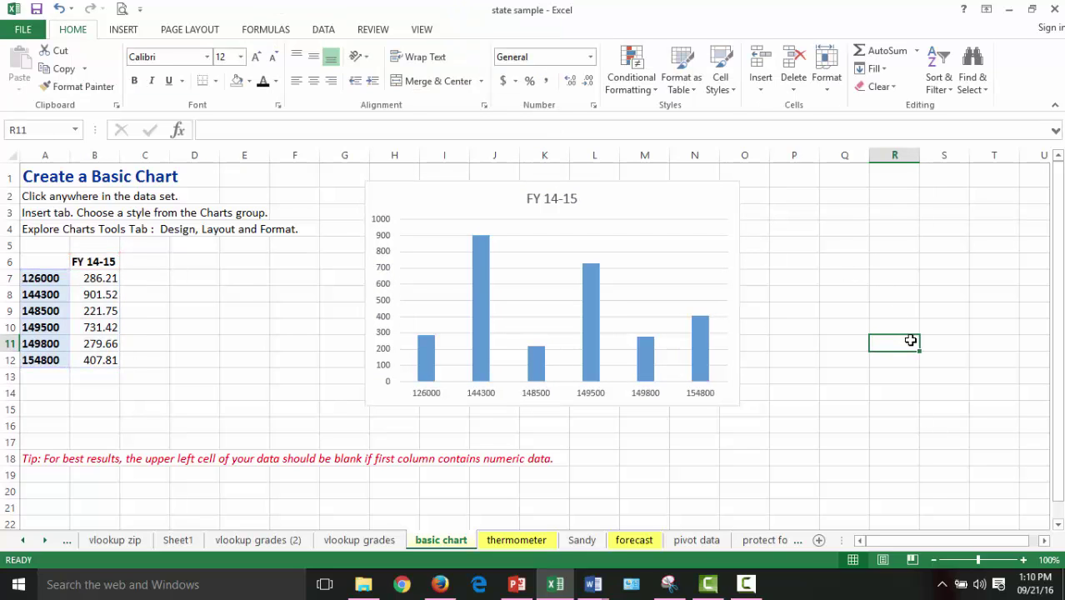
click(665, 226)
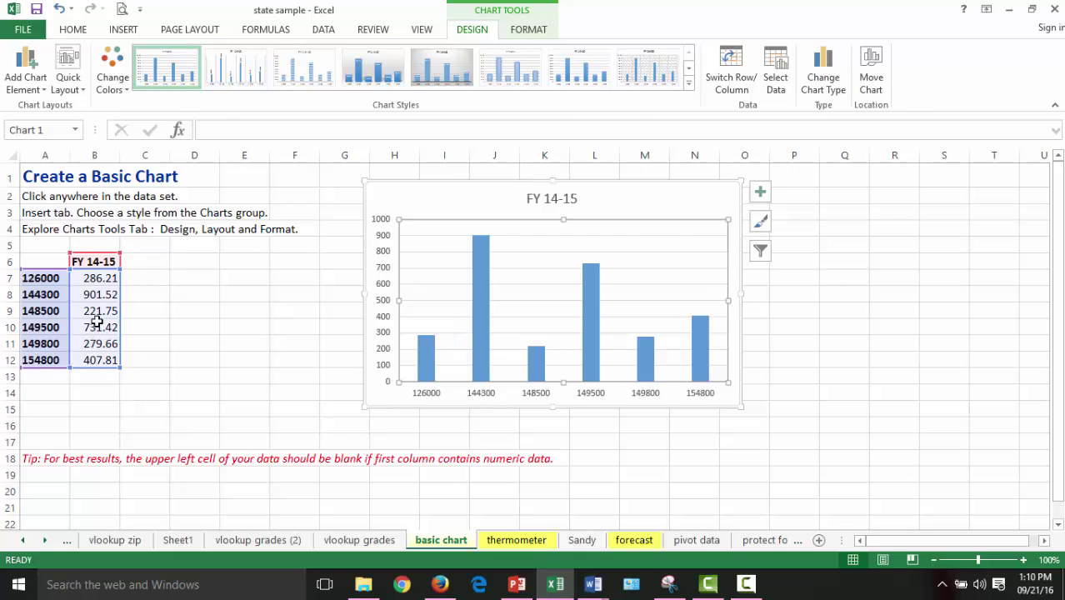
click(51, 260)
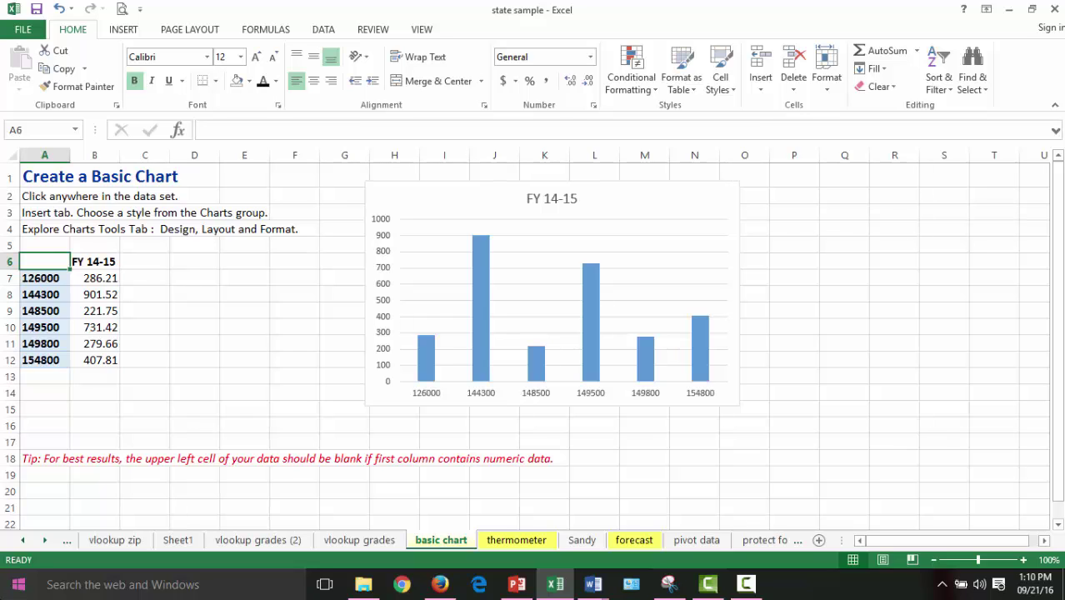
click(393, 188)
key(Delete)
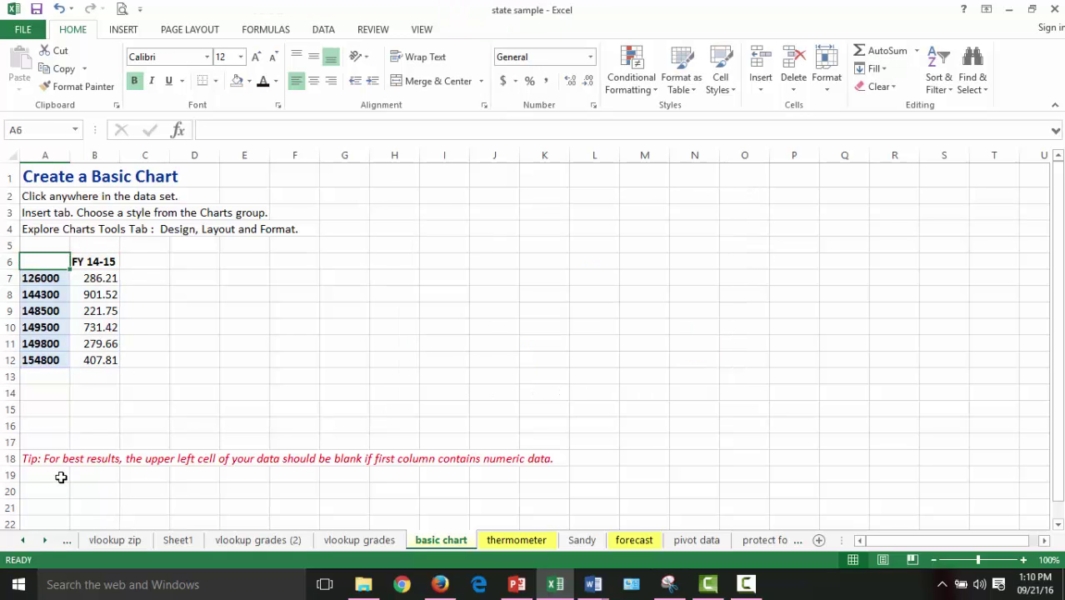
Step: Enter "code" as the header in cell A6 and insert a Clustered Column chart from the data
text(code)
click(267, 297)
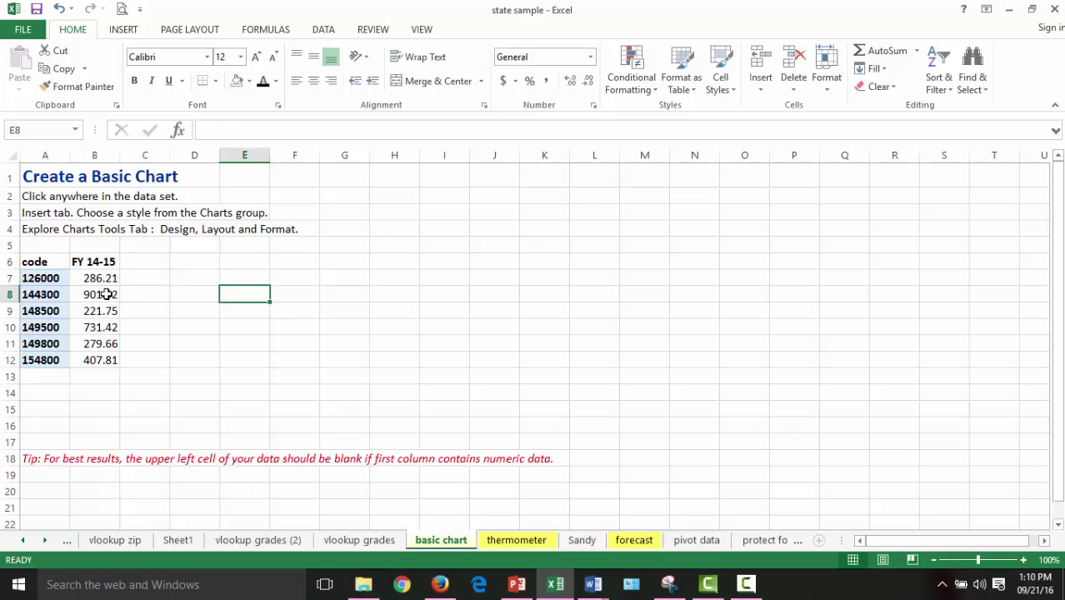
click(100, 293)
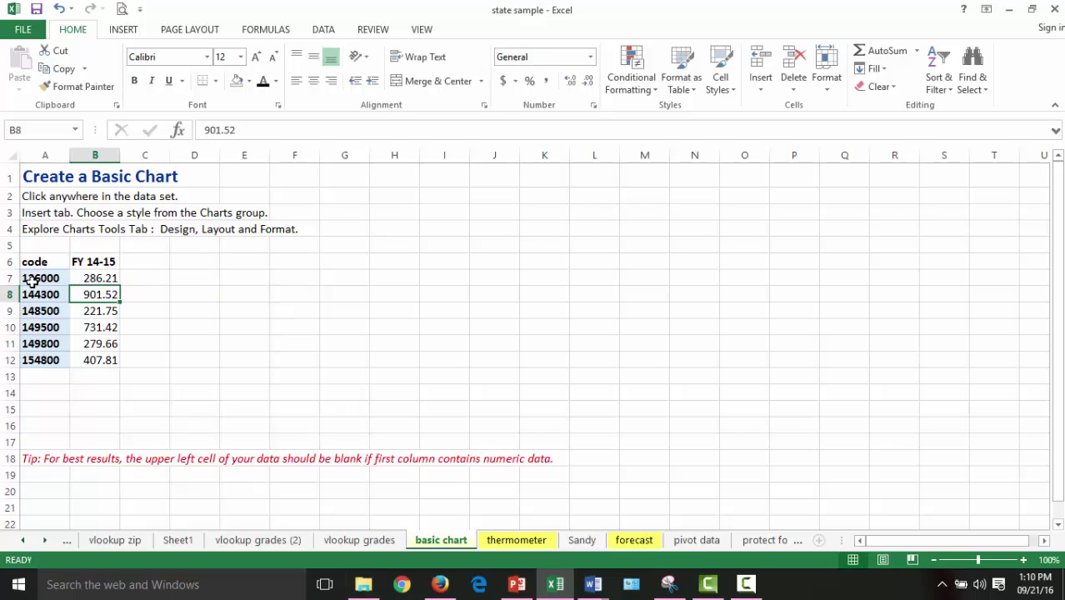
drag(31, 278, 46, 358)
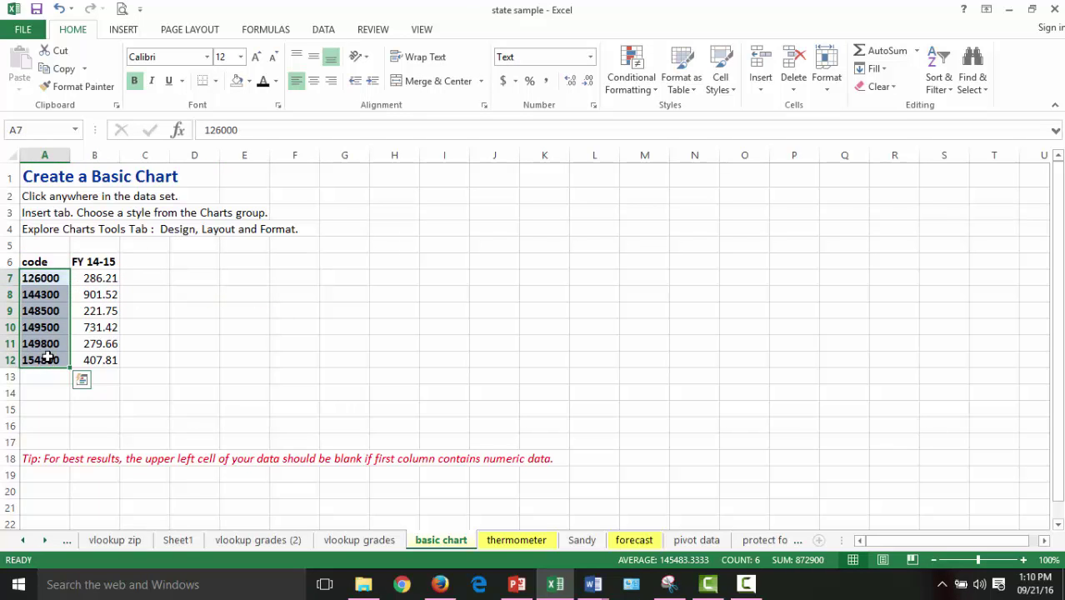
click(100, 294)
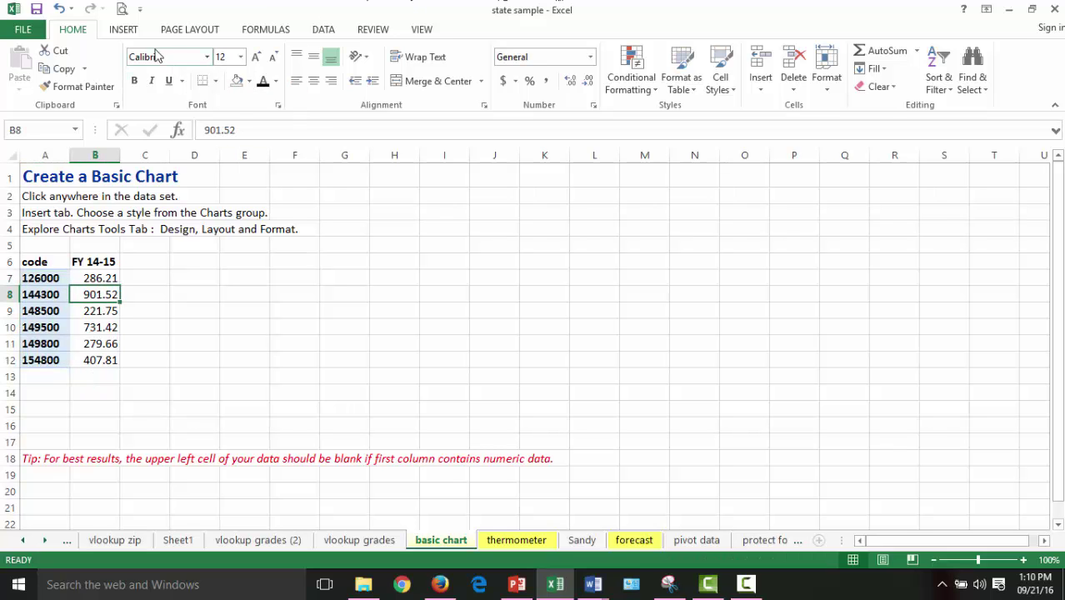
click(125, 29)
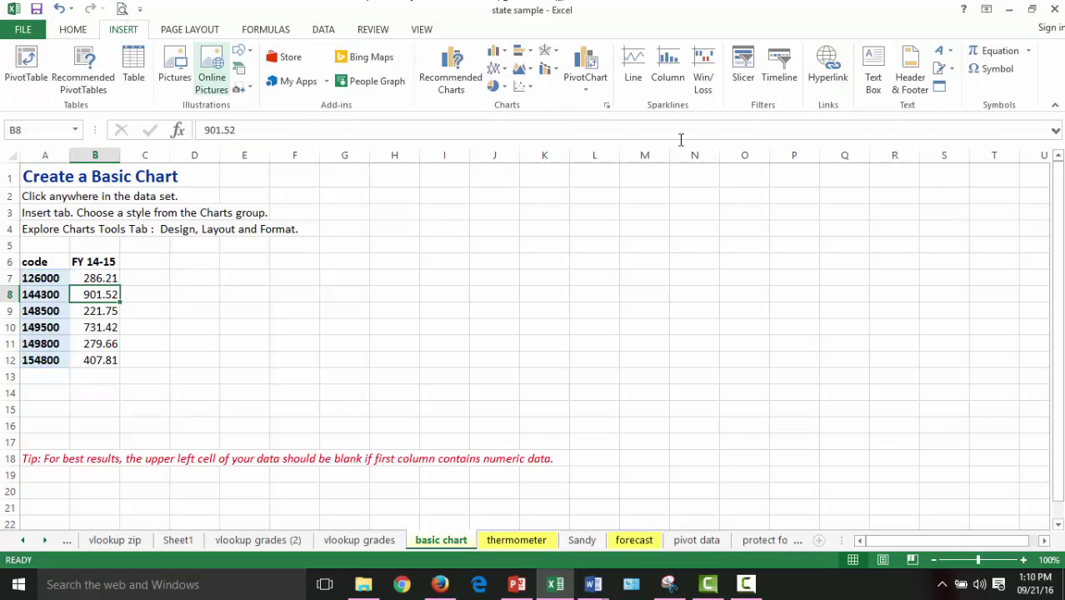
click(493, 51)
click(506, 95)
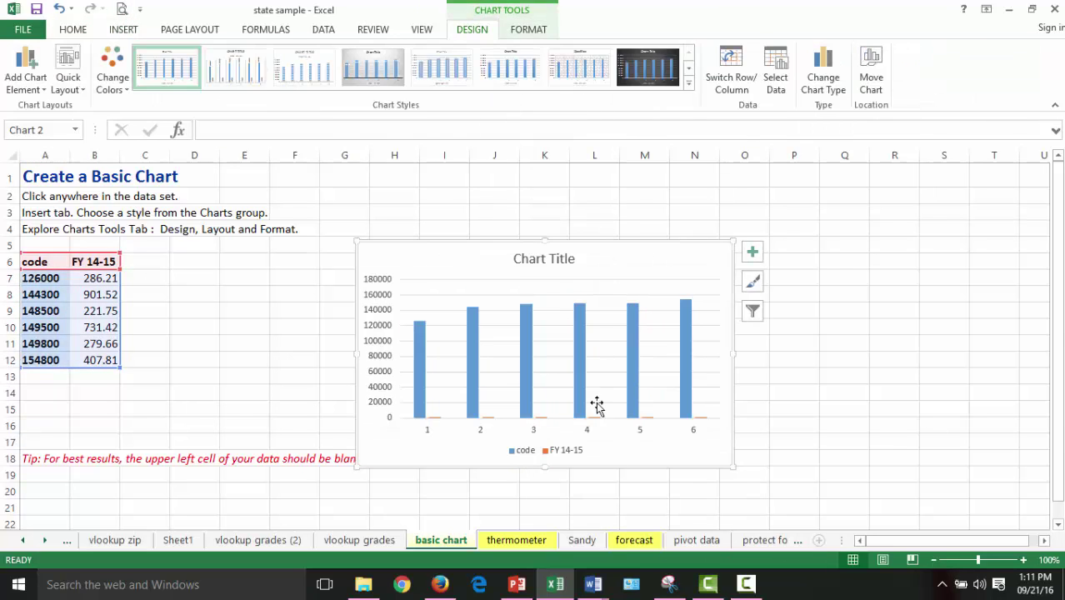
Step: Delete the new column chart and clear the "code" header from cell A6
drag(583, 248, 594, 174)
key(ctrl+z)
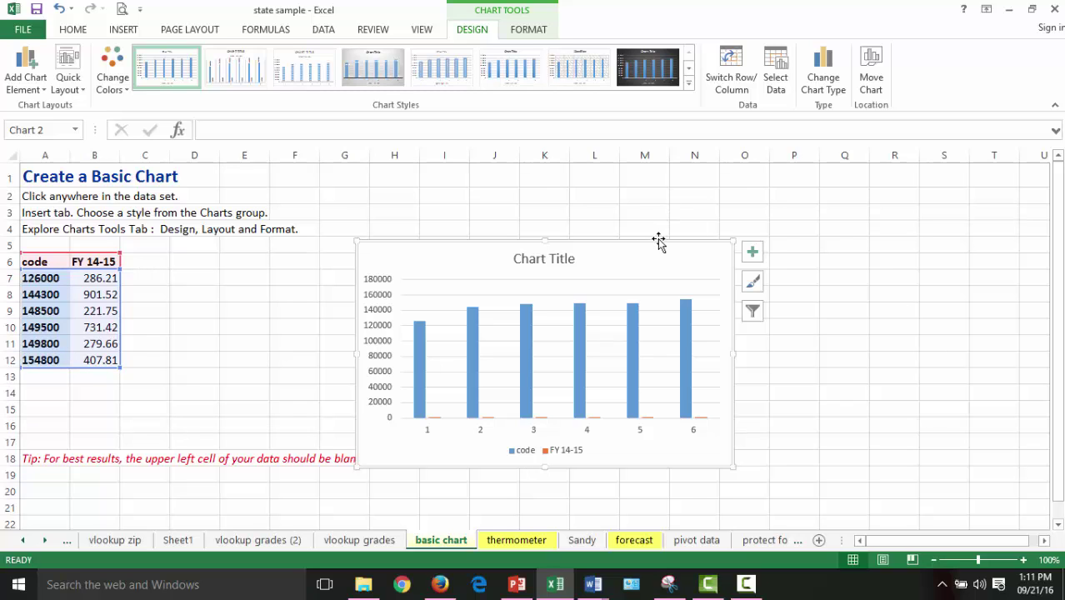
key(Delete)
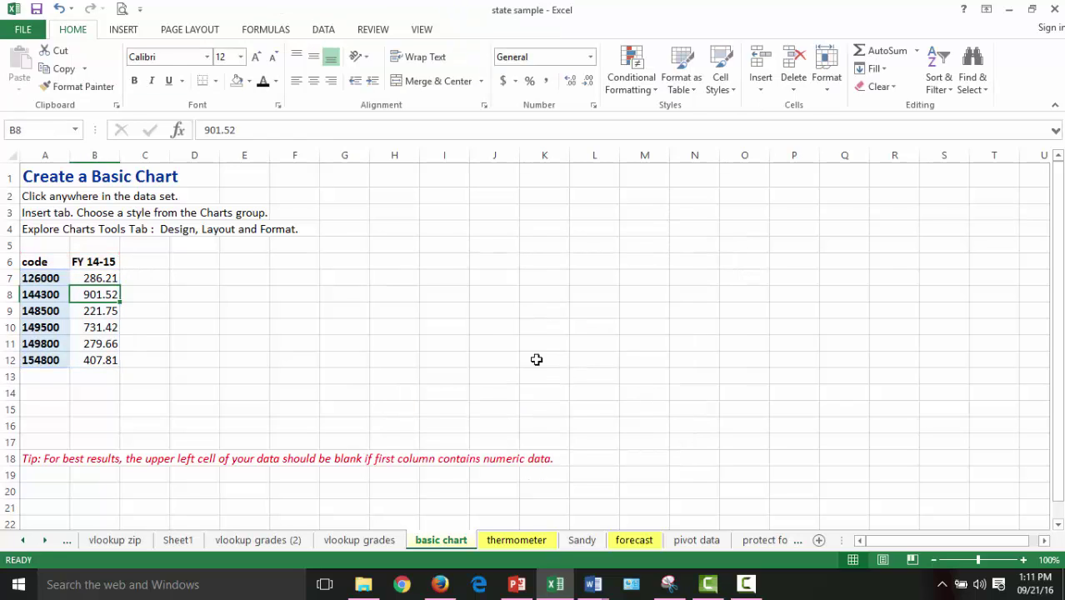
click(414, 280)
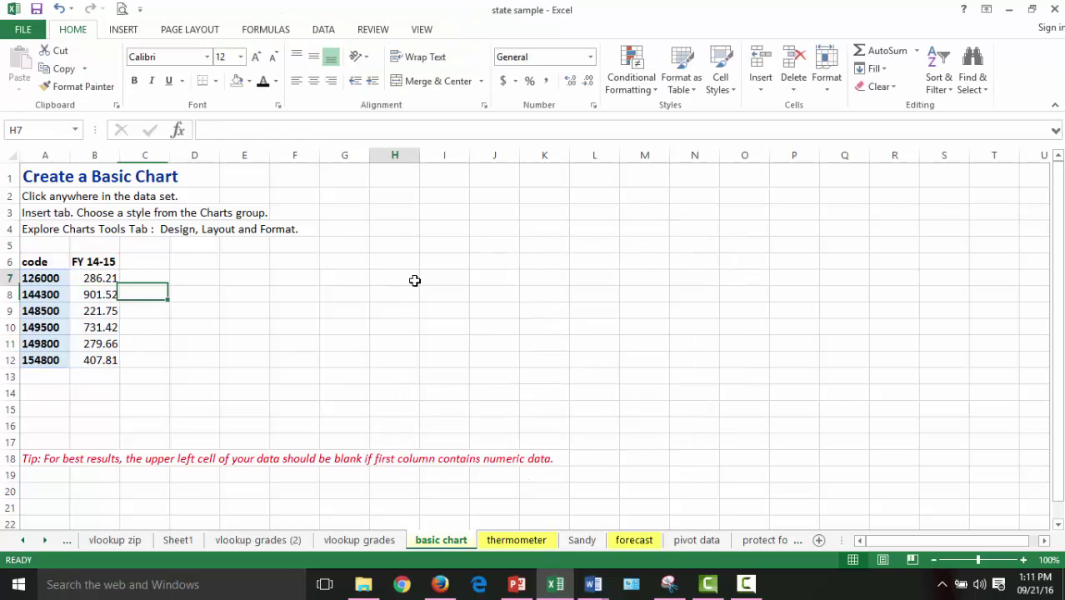
click(48, 261)
key(Delete)
click(287, 341)
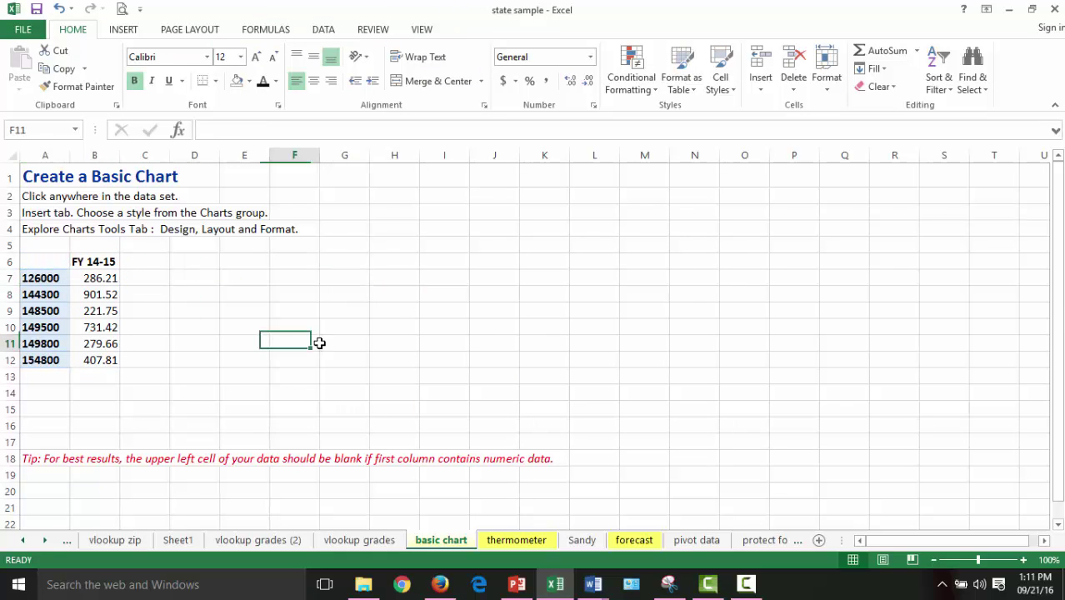
Step: Insert a Clustered Column chart from the FY 14-15 data and move it up to row 1, starting near column I
click(83, 311)
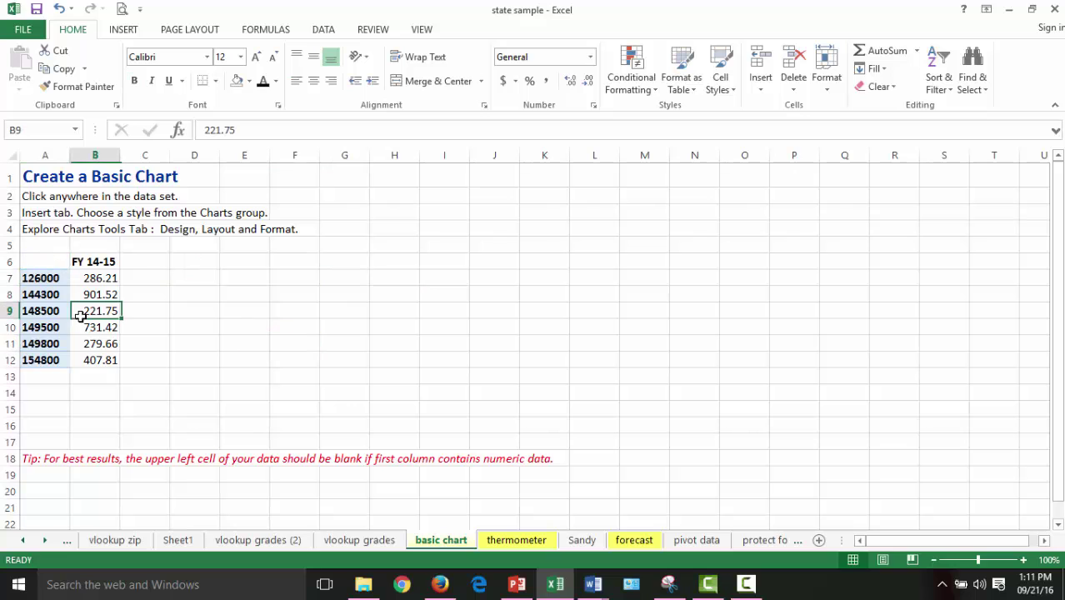
click(138, 35)
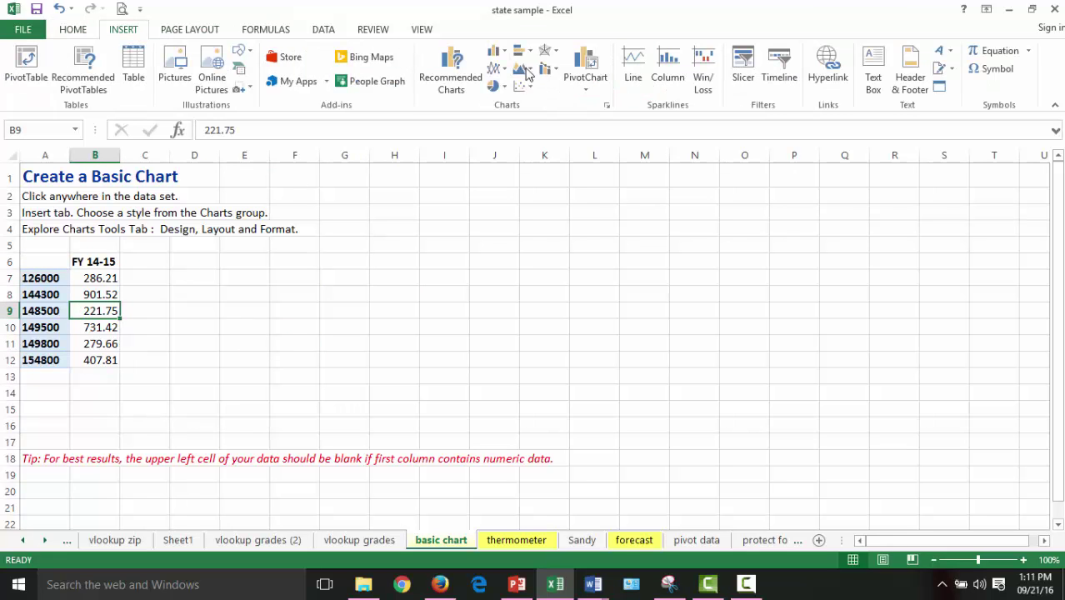
click(495, 53)
click(504, 103)
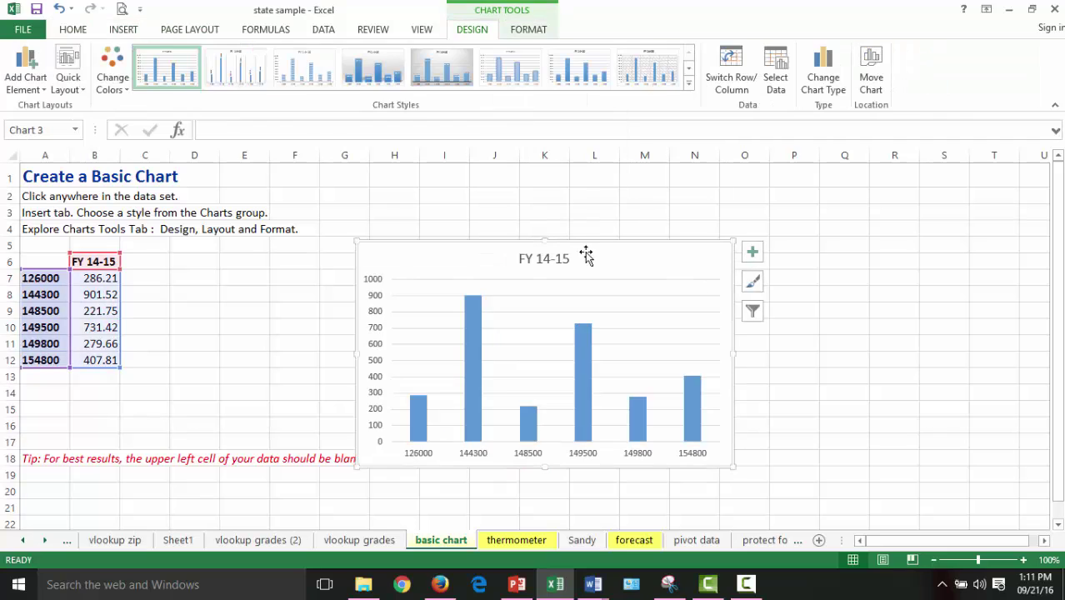
drag(606, 249, 673, 185)
Step: Enter "code" in cell A6 as the heading above the account numbers
click(42, 260)
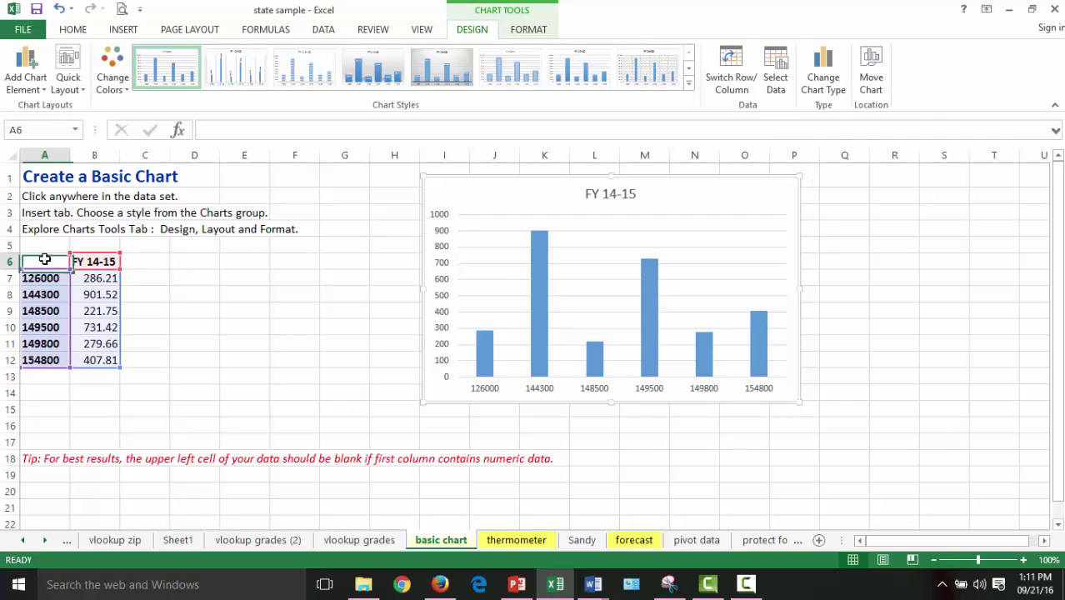
text(code)
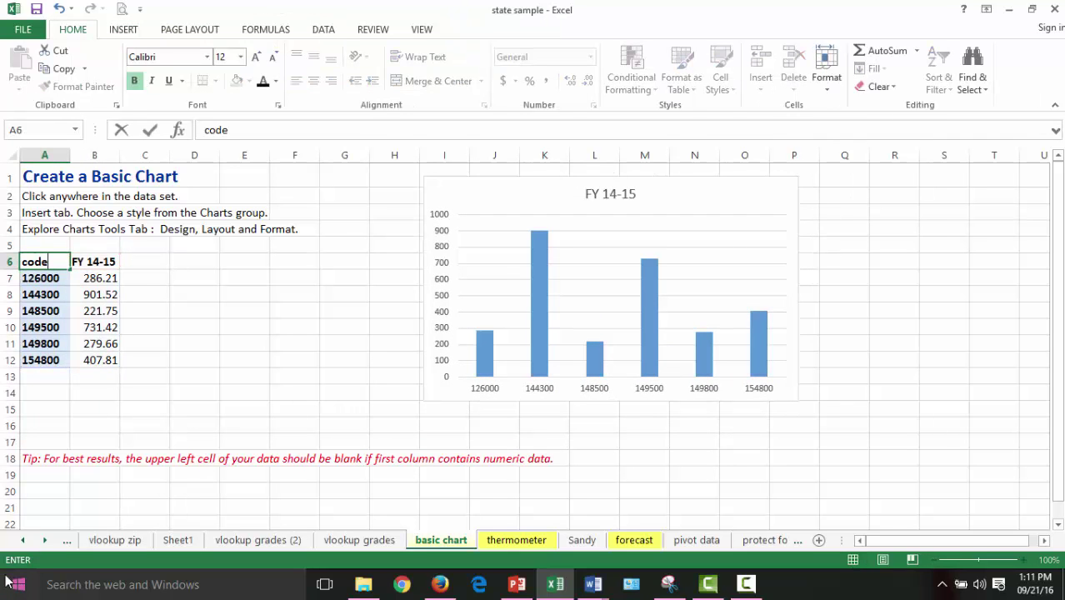
click(250, 395)
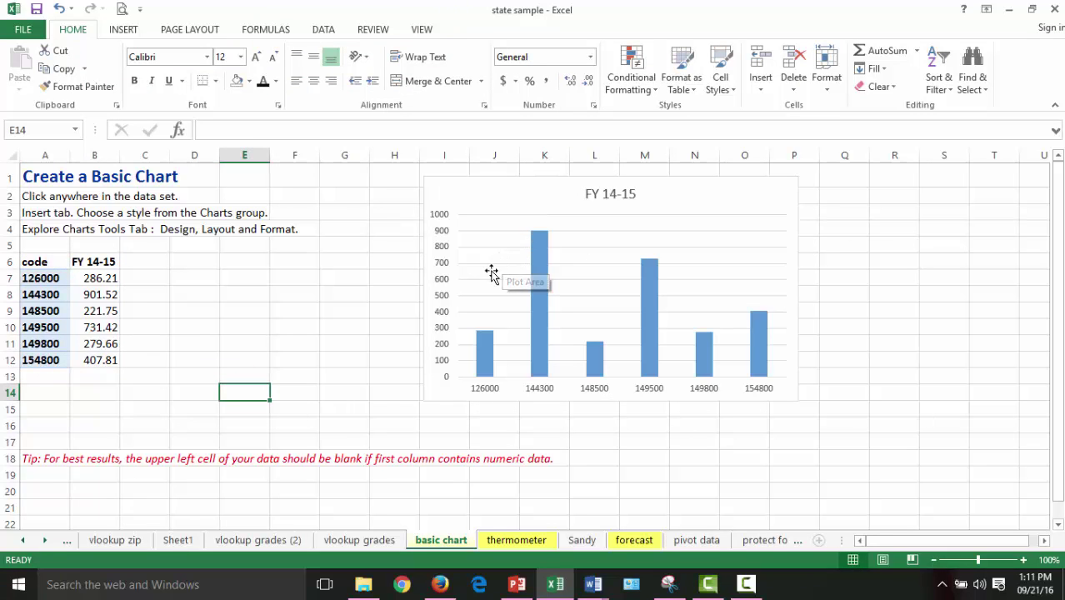
Step: Select the Series "FY 14-15" element of the chart by its name in the list of chart elements
click(537, 186)
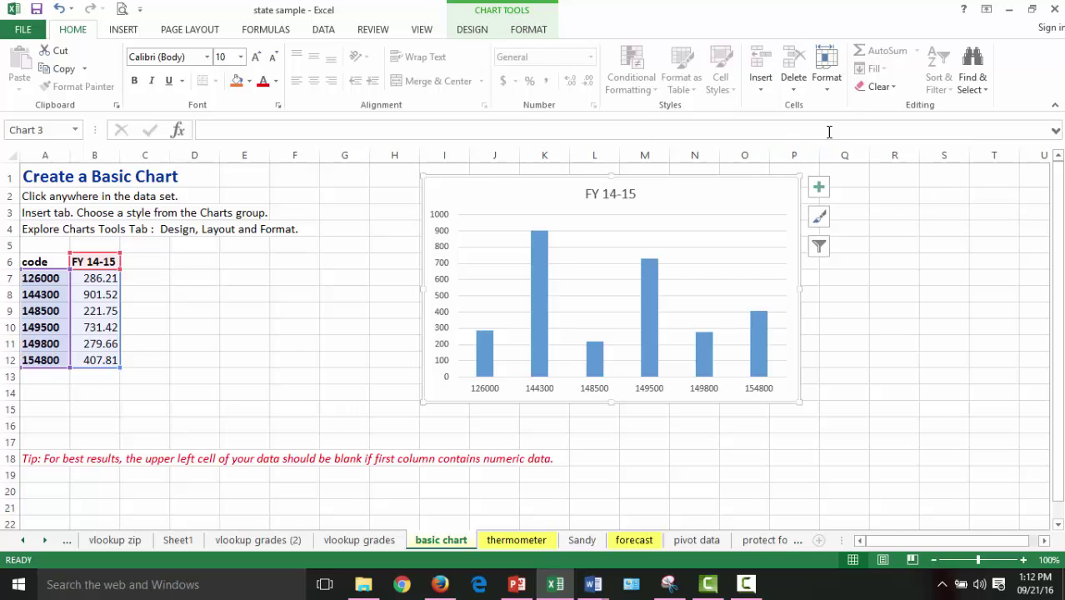
click(530, 32)
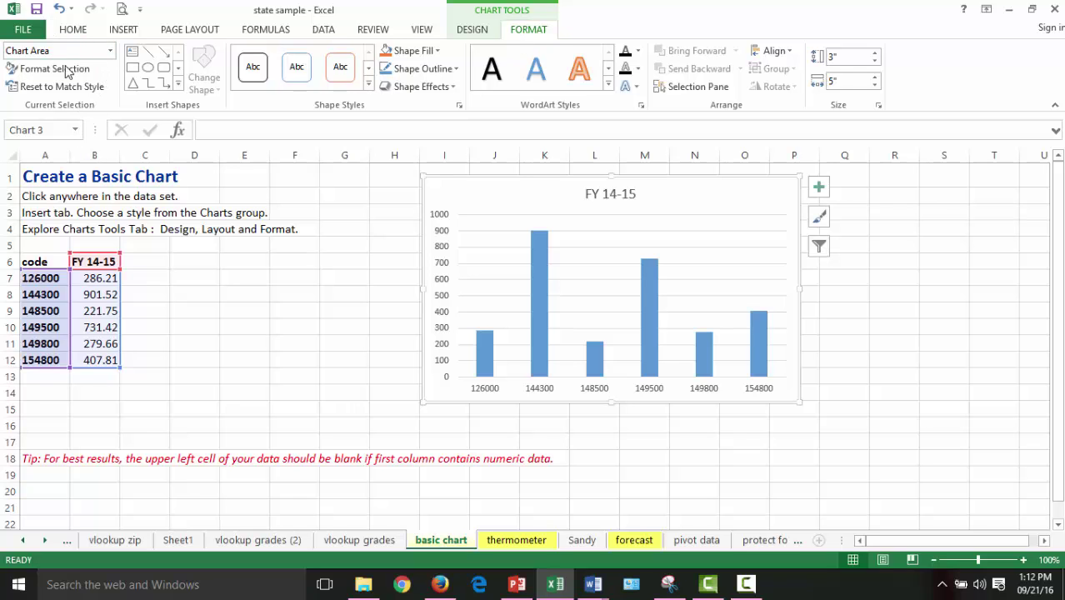
click(110, 50)
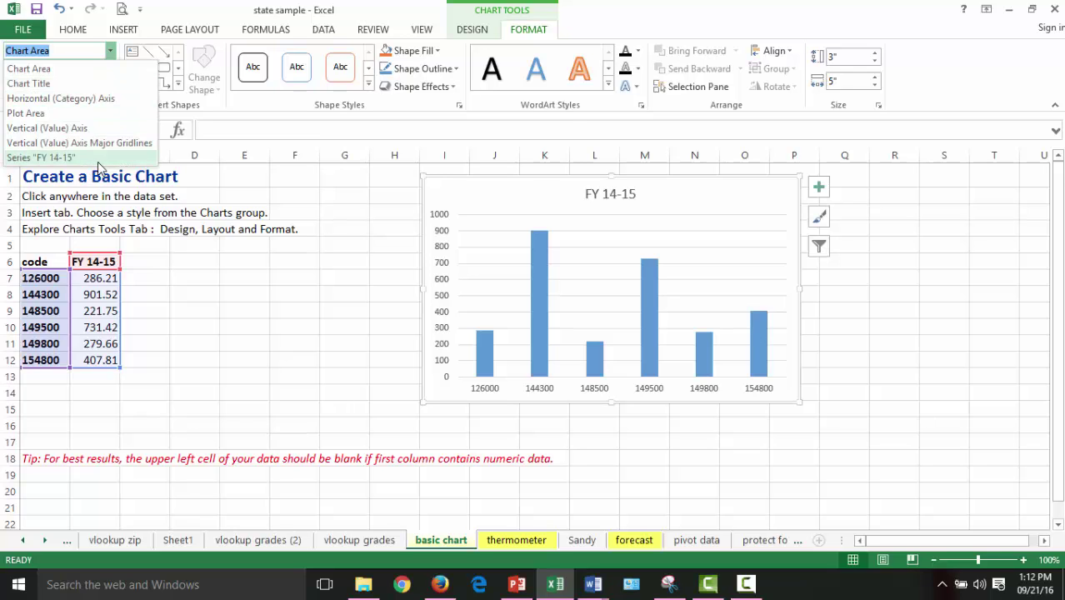
click(50, 158)
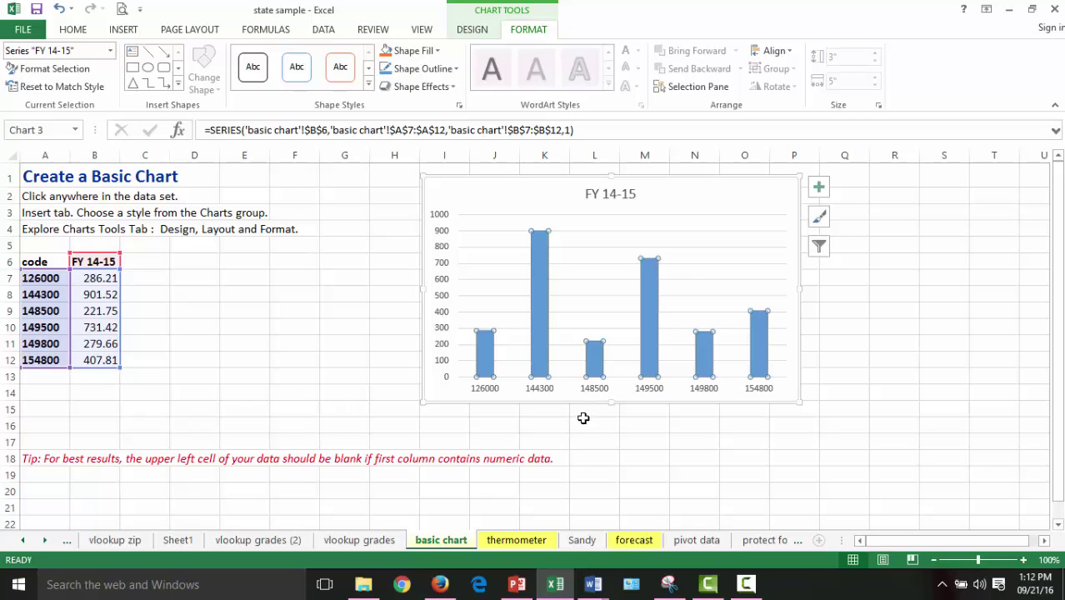
Step: Select the FY 14-15 columns directly on the chart, open their formatting options, and close them again
click(901, 344)
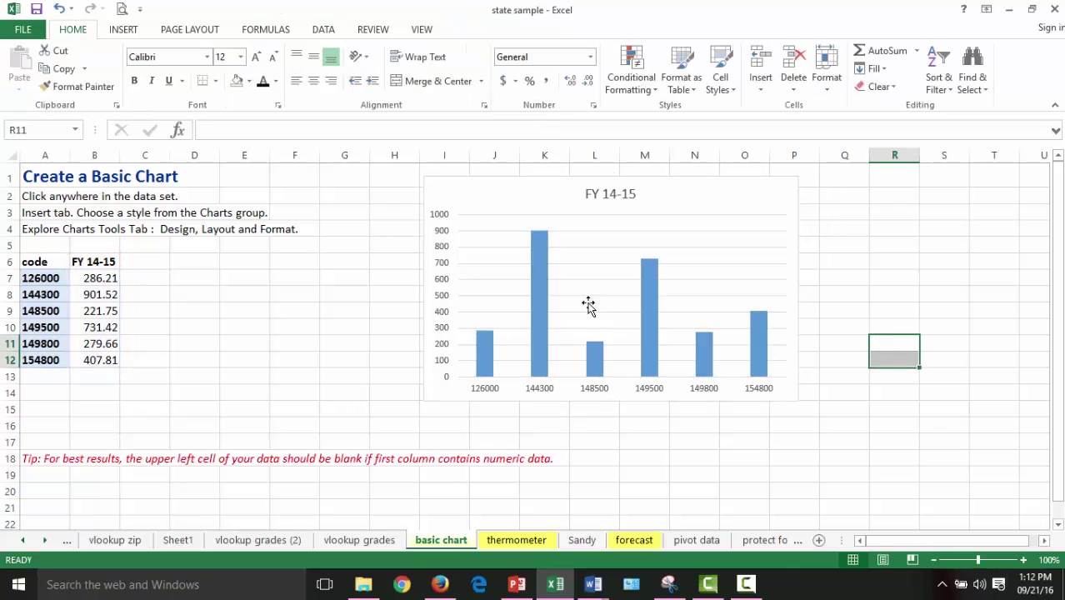
click(654, 305)
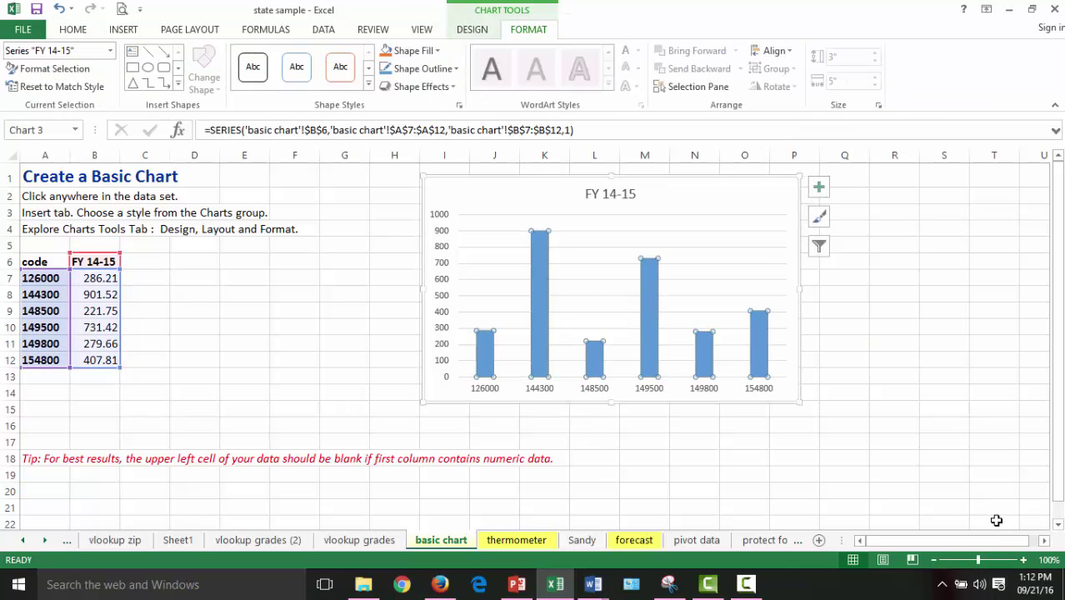
click(999, 461)
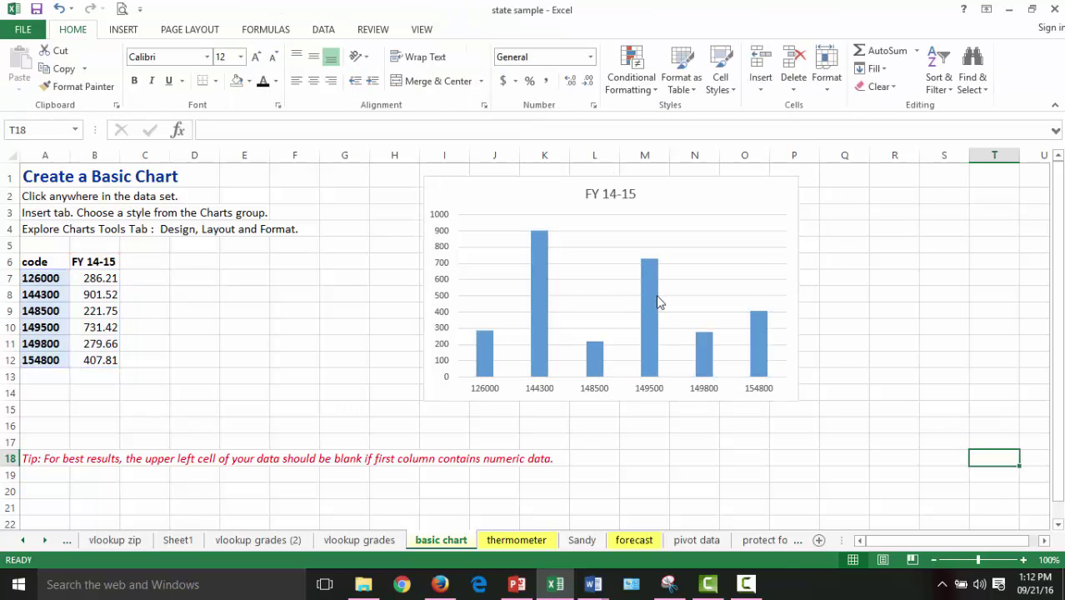
double_click(658, 303)
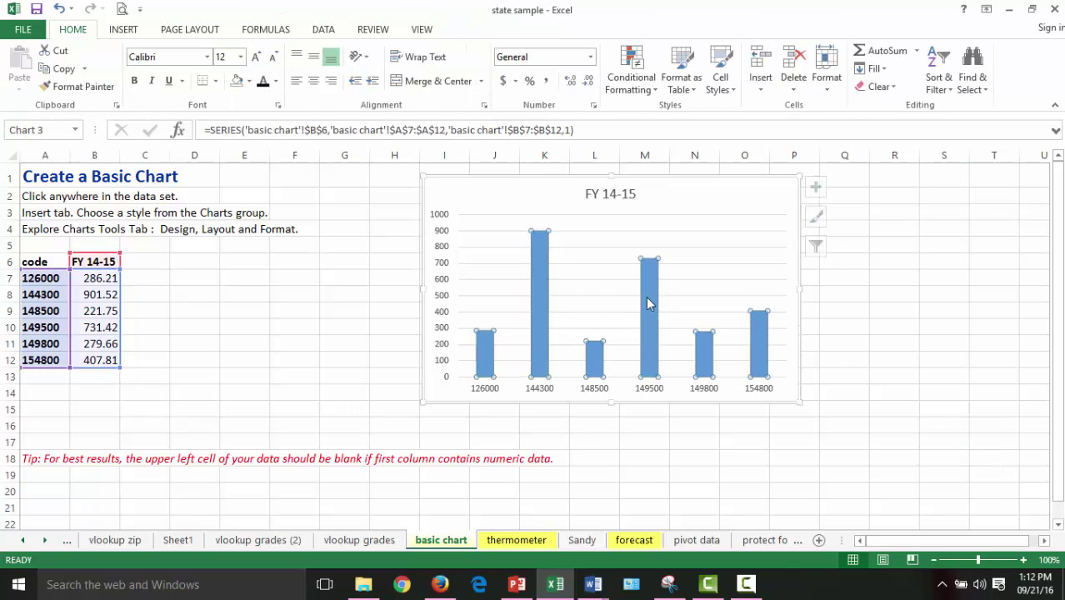
click(657, 471)
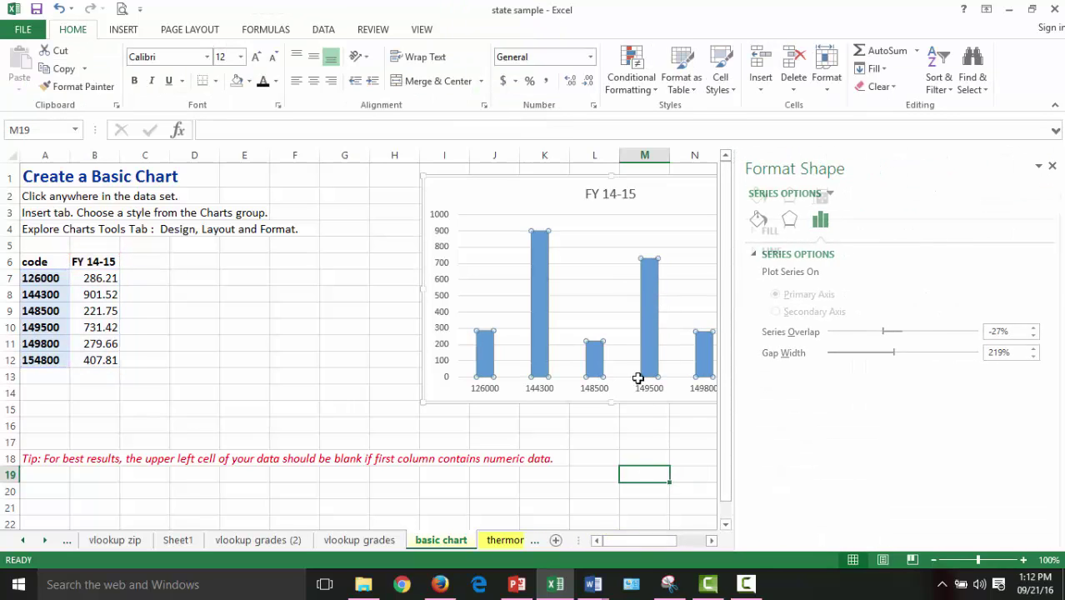
click(1051, 166)
Step: Set the chart columns' gap width to 317% and series overlap to -57%, then close the formatting options
click(541, 265)
double_click(541, 260)
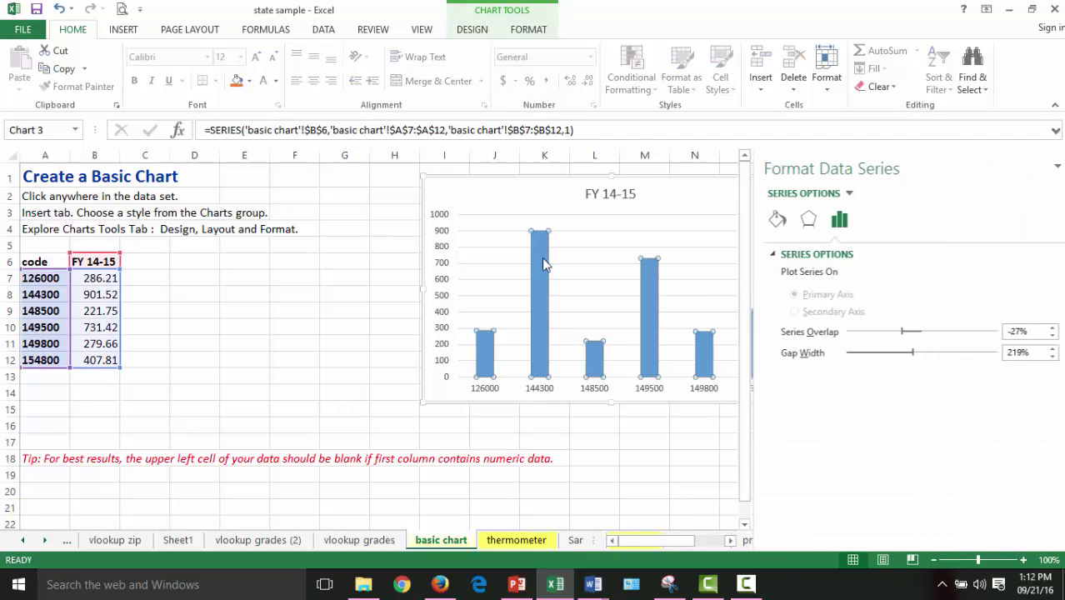
click(543, 267)
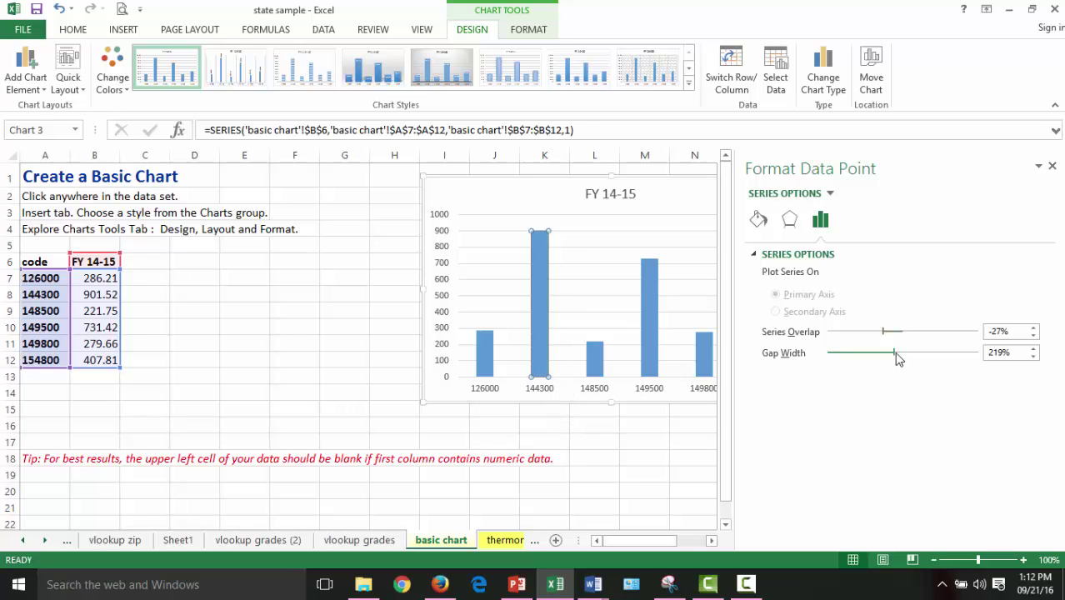
drag(916, 363, 930, 362)
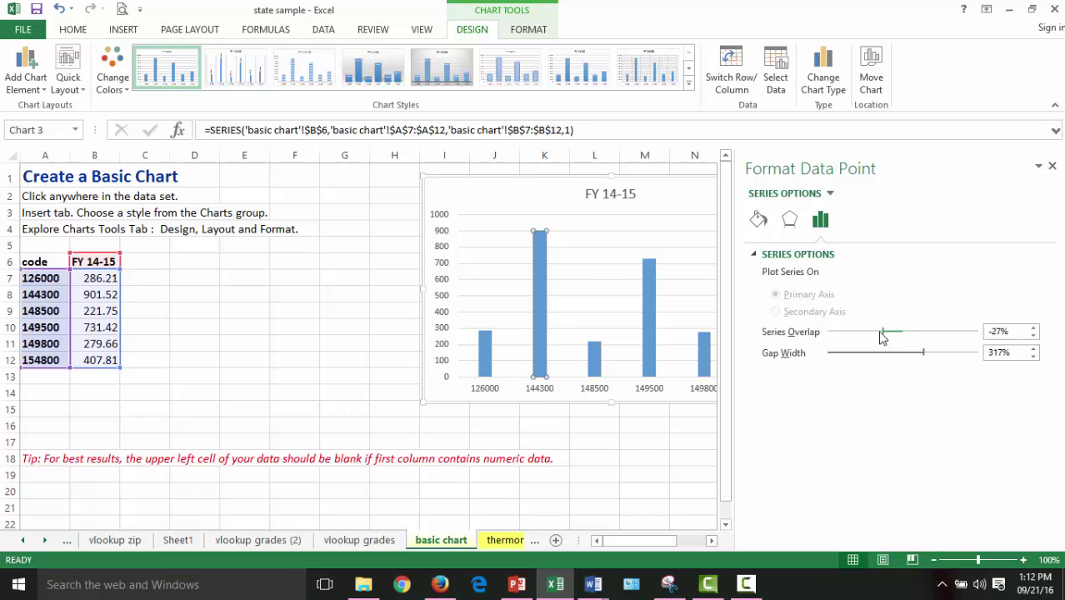
drag(882, 336, 862, 334)
click(590, 475)
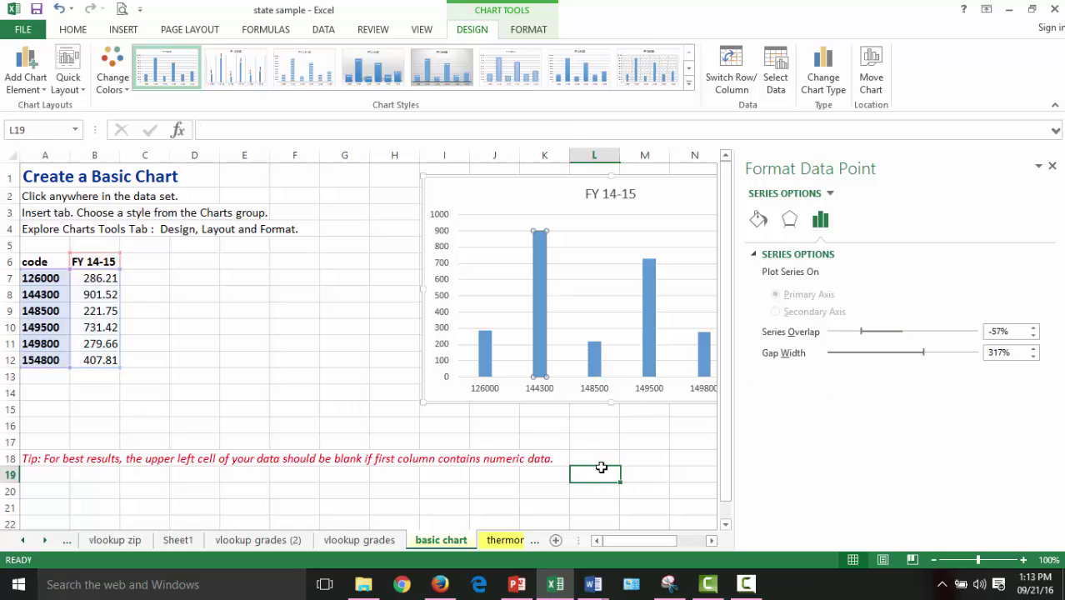
click(1051, 166)
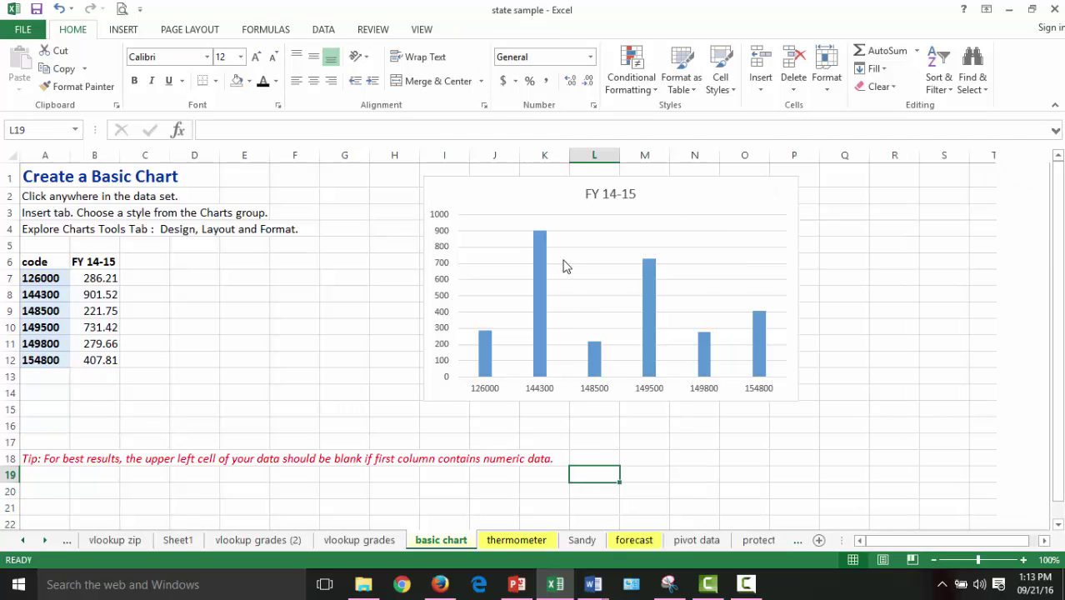
Step: Select only the 144300 column in the chart and preview fill colors on it
click(537, 267)
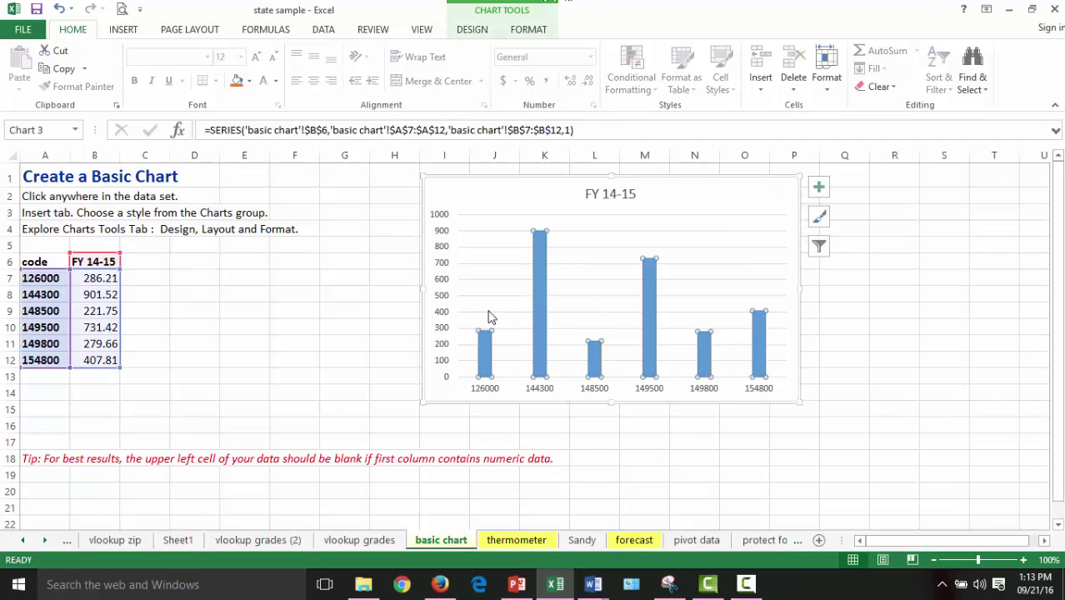
click(537, 269)
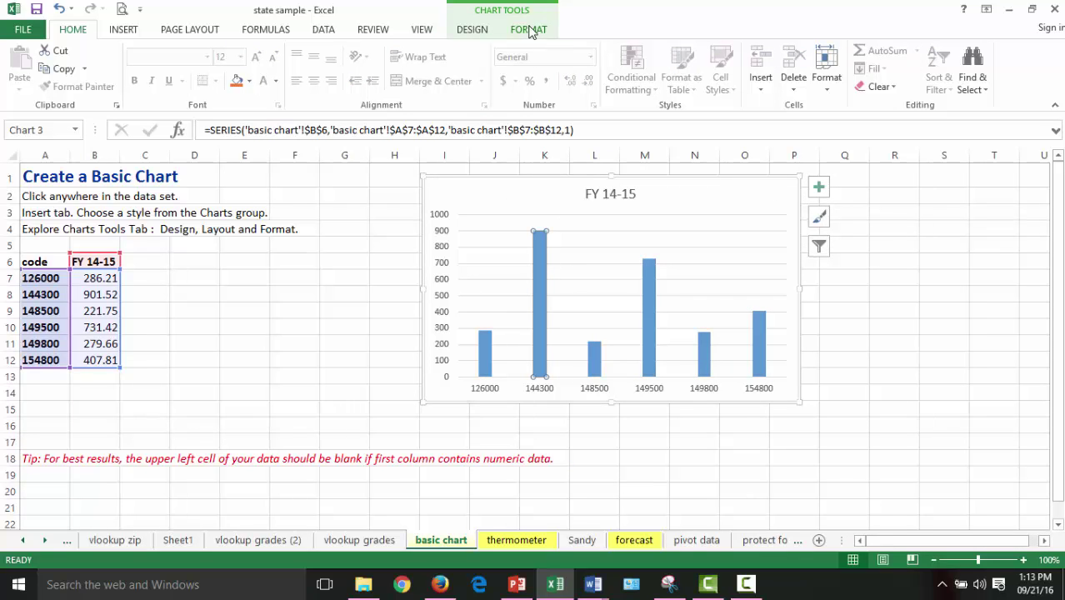
click(249, 80)
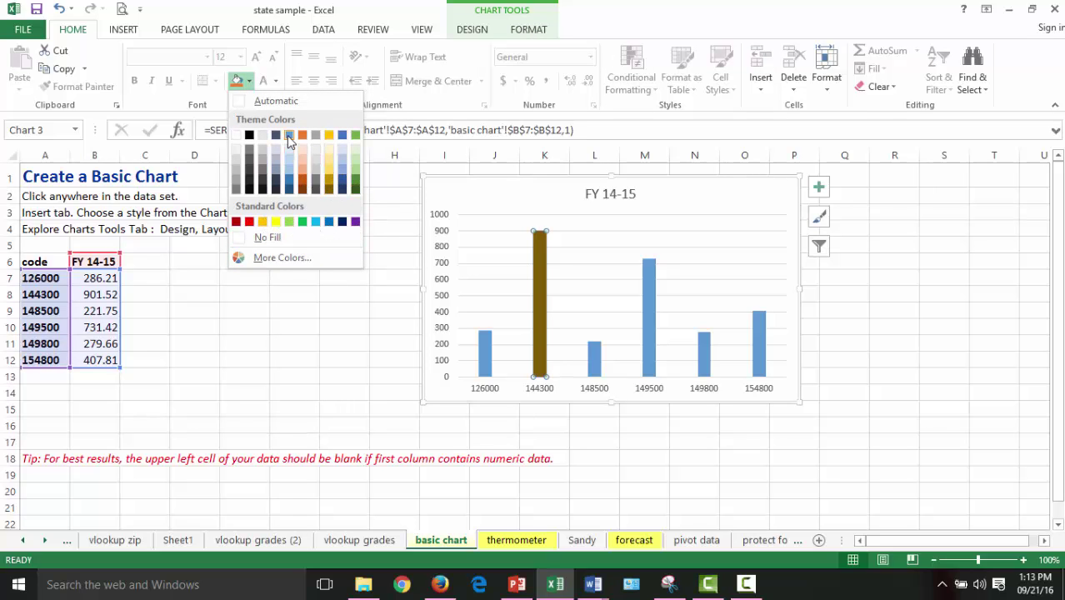
key(Escape)
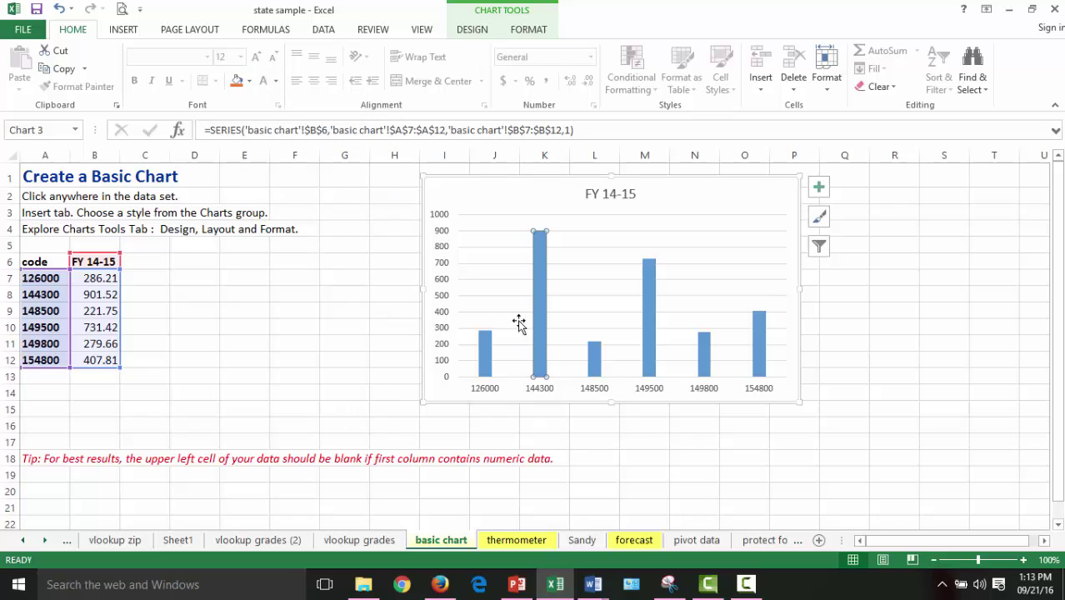
Step: Select single chart columns one after another, ending with 148500, and view that data point's formatting options
click(486, 351)
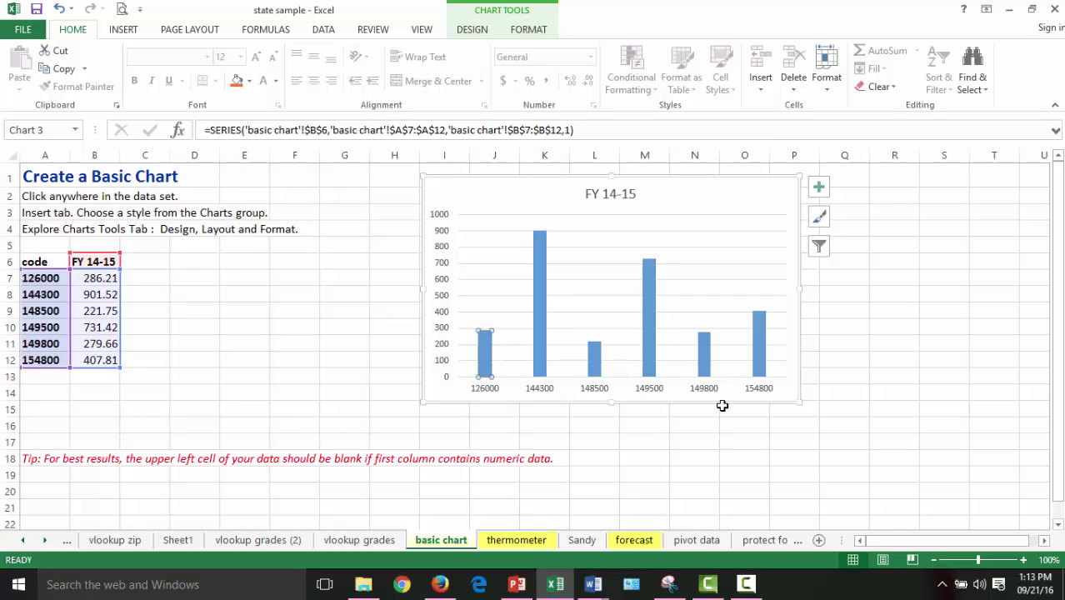
click(654, 323)
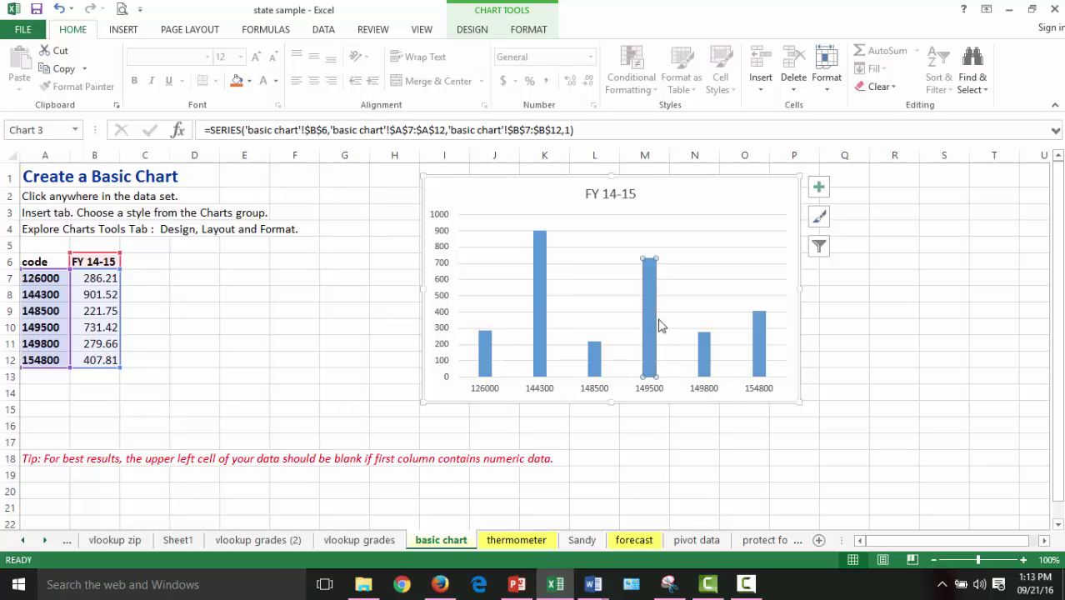
click(545, 289)
click(593, 357)
click(528, 33)
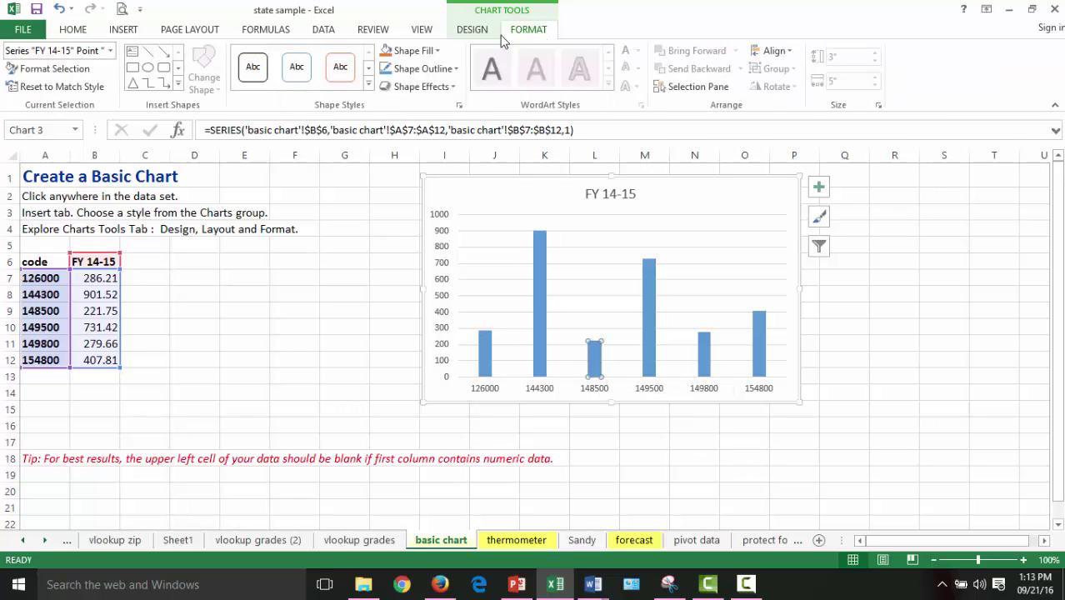
click(77, 70)
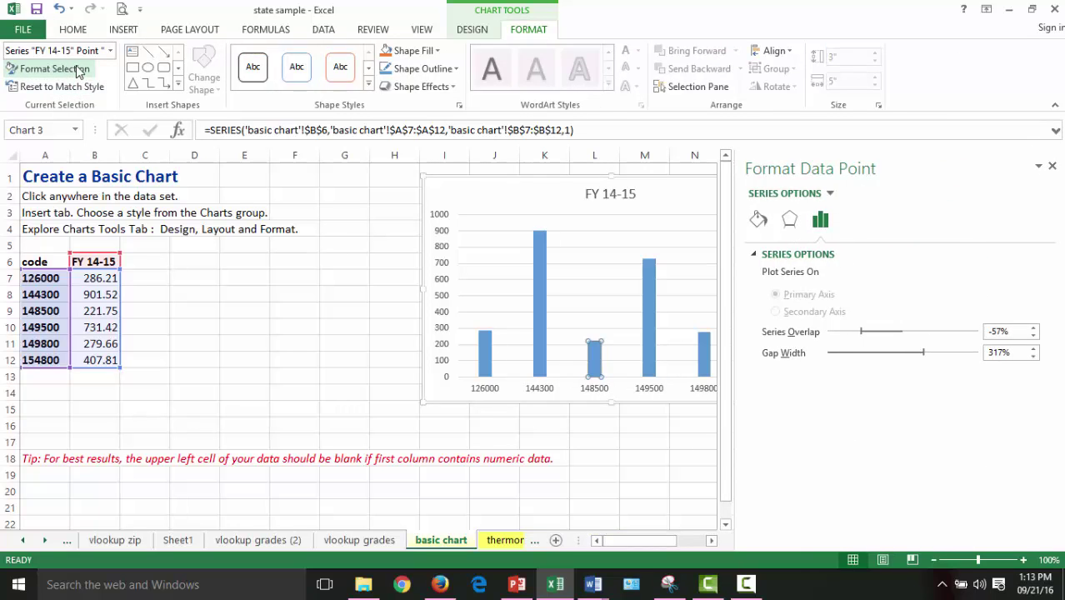
click(1052, 167)
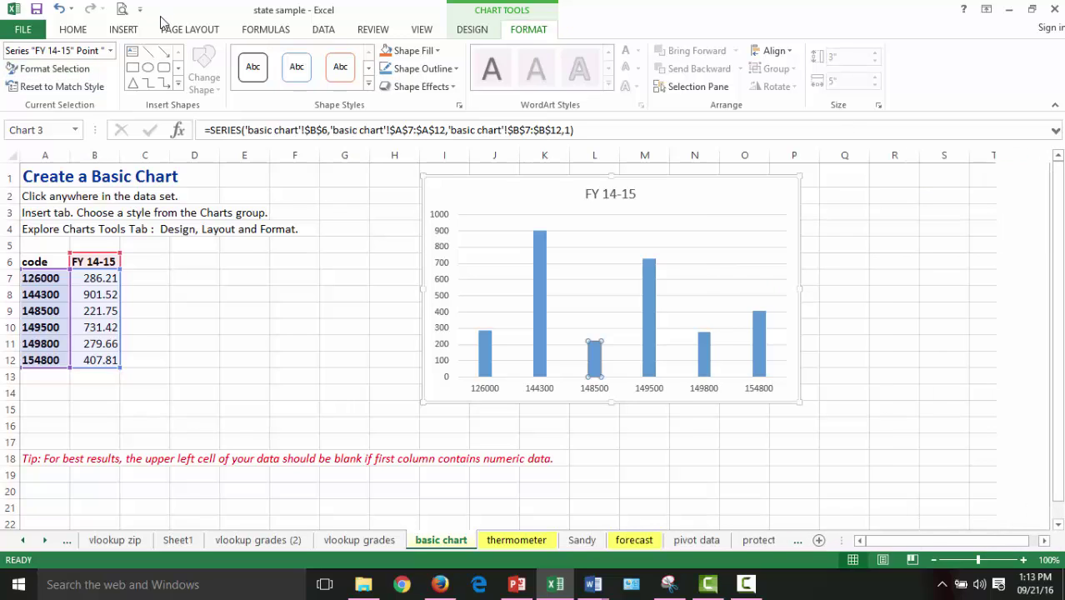
Step: Switch the selection from the single 148500 column to Series "FY 14-15" by name and view the series formatting options
click(111, 52)
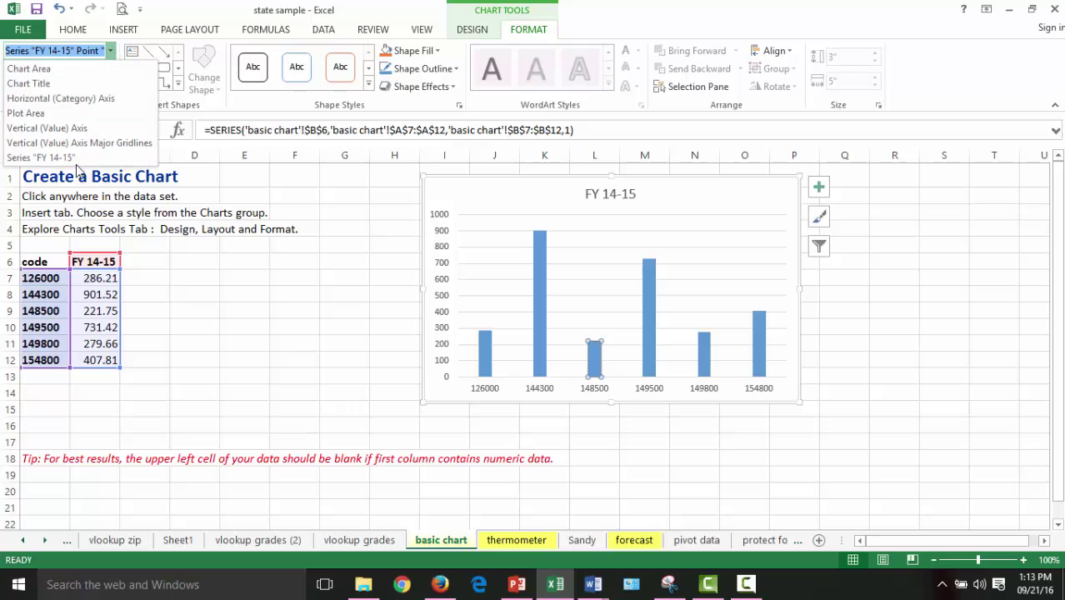
click(50, 158)
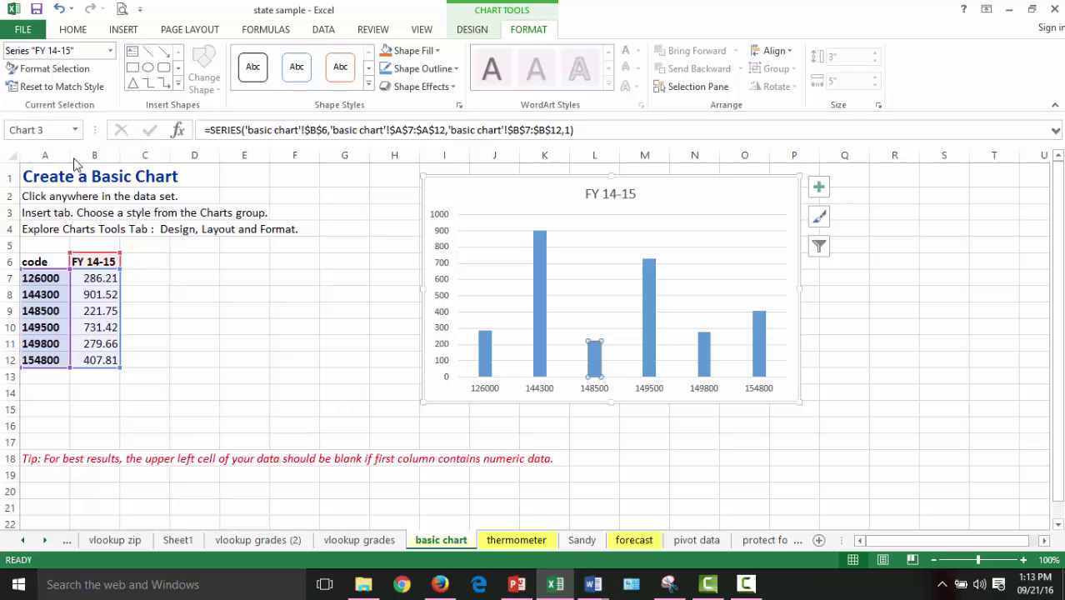
click(53, 70)
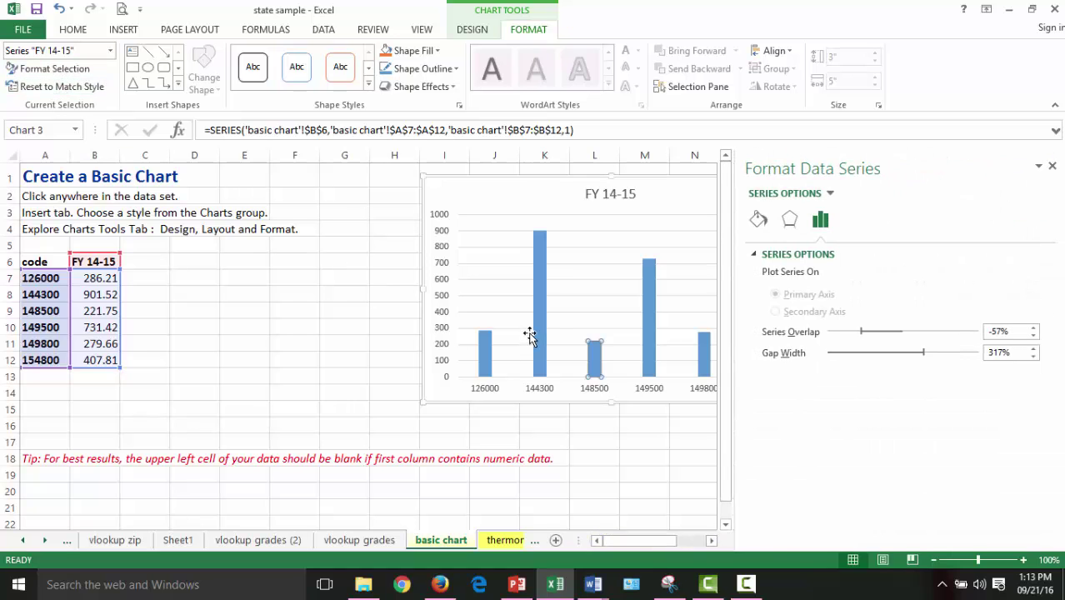
click(283, 348)
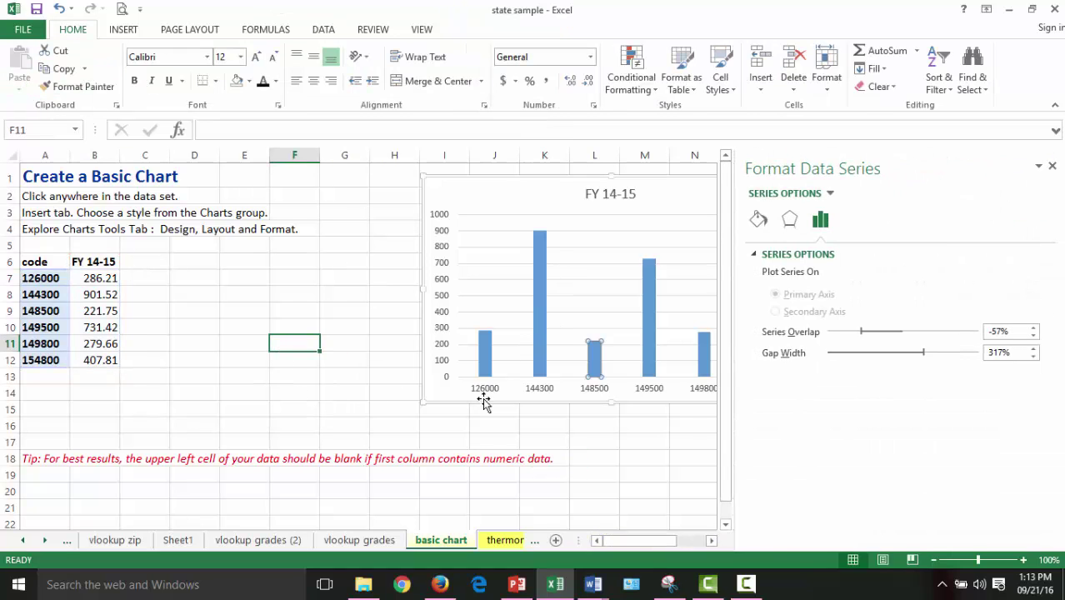
Step: Move the chart closer to the data table, close the formatting options, and shrink the chart to about 2.97" high by 4.23" wide
click(566, 190)
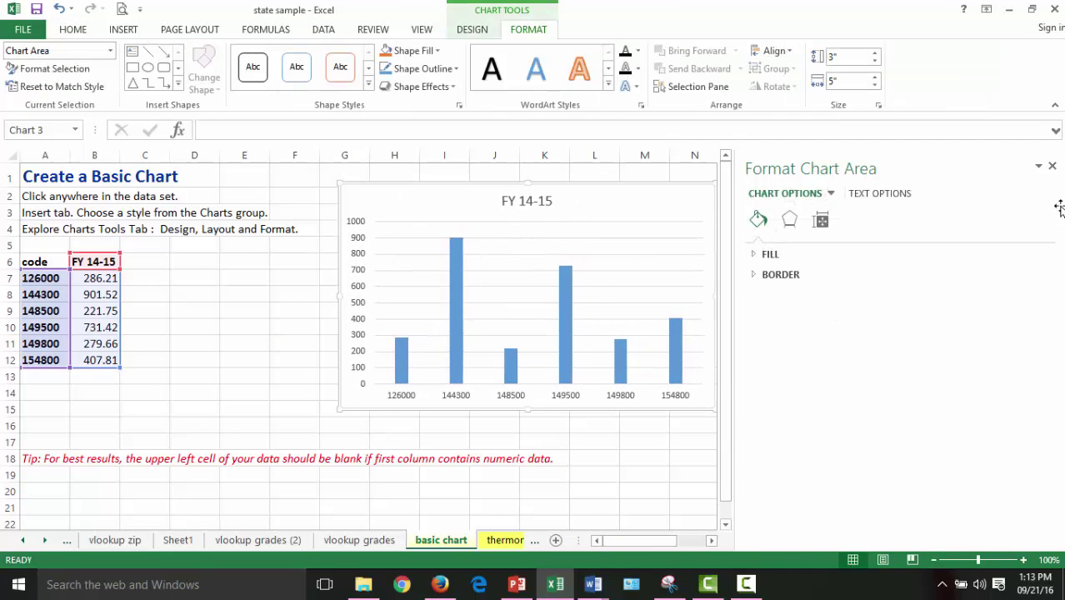
click(1052, 168)
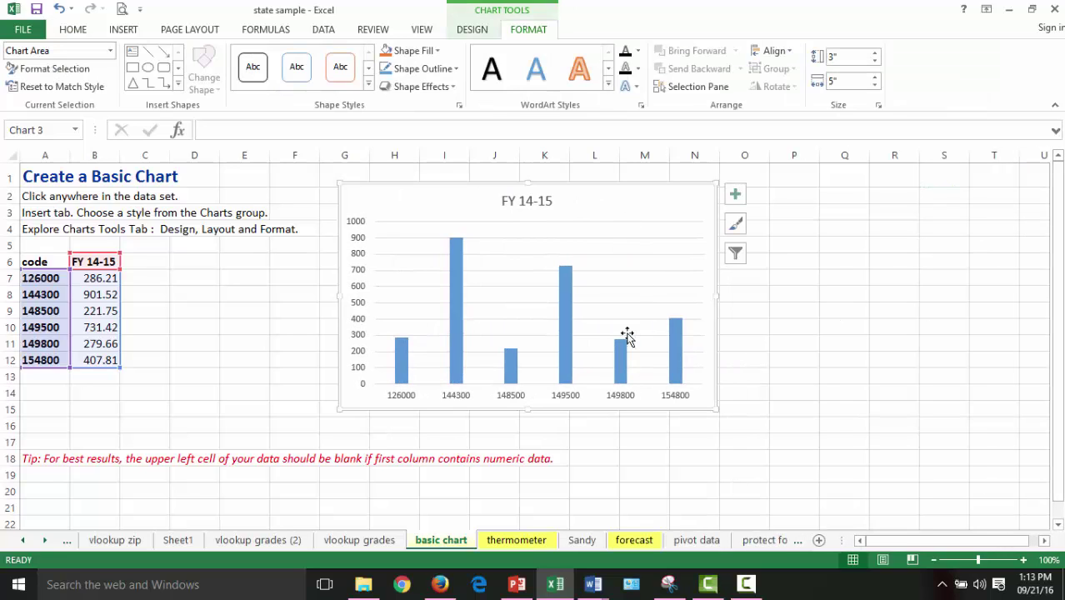
drag(714, 408, 658, 407)
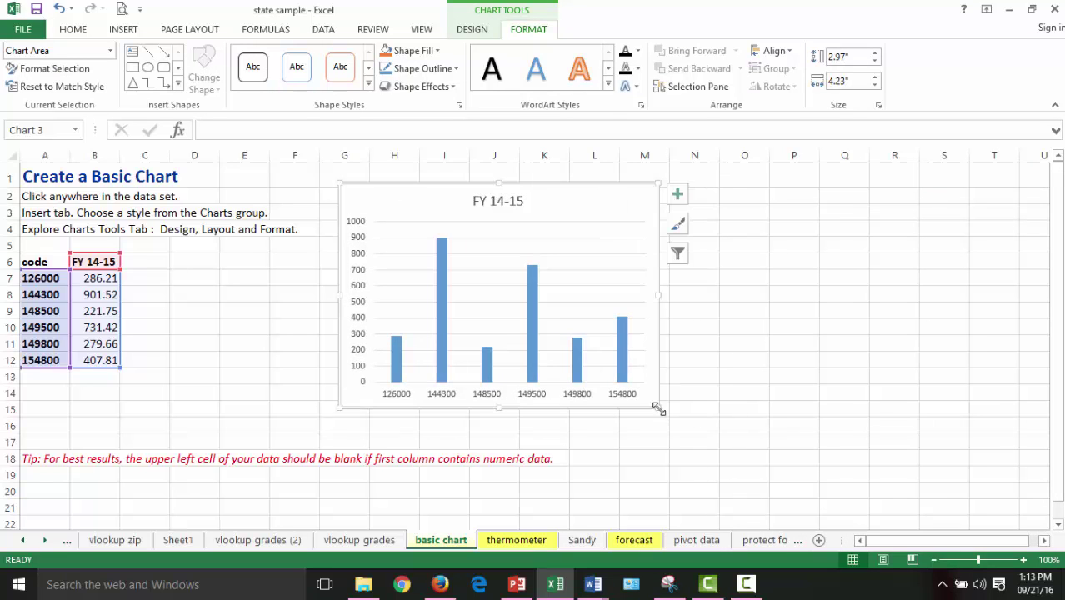
Step: Widen all the FY 14-15 columns by setting the series gap width to 61%
click(531, 331)
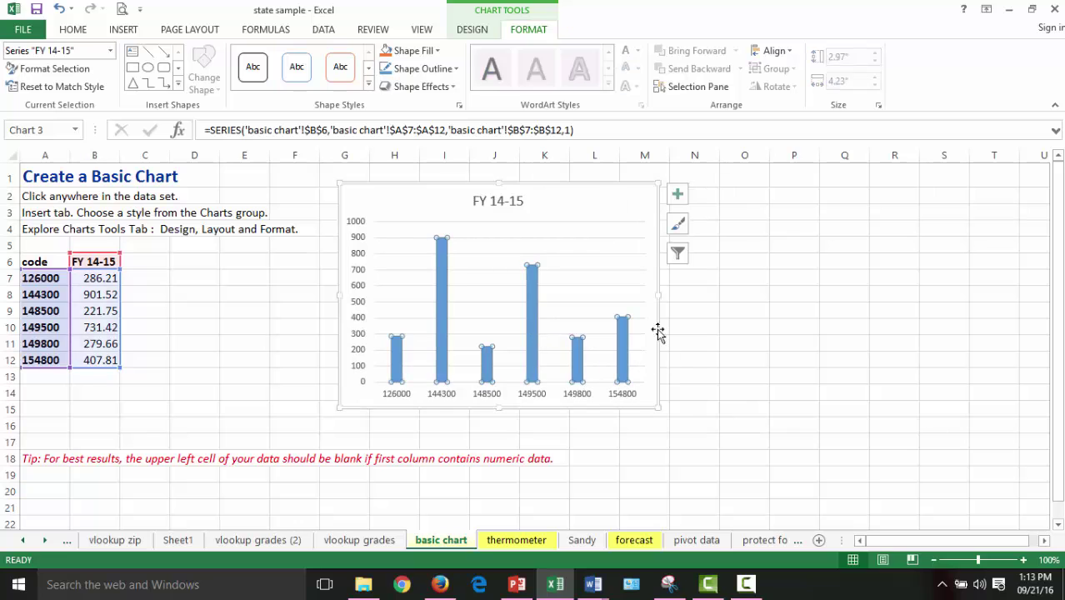
click(70, 74)
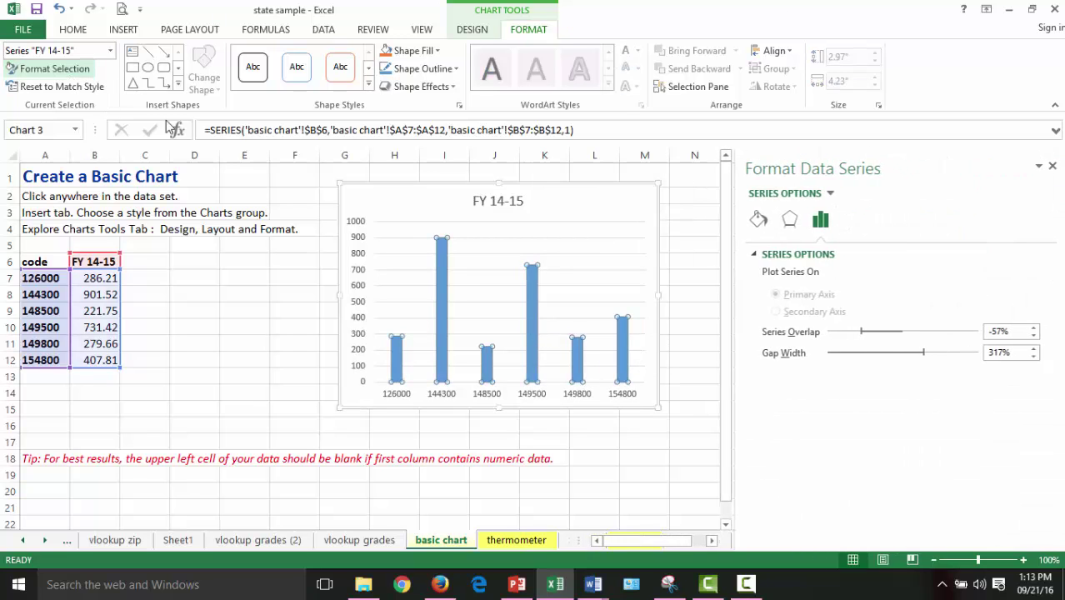
drag(927, 357, 850, 369)
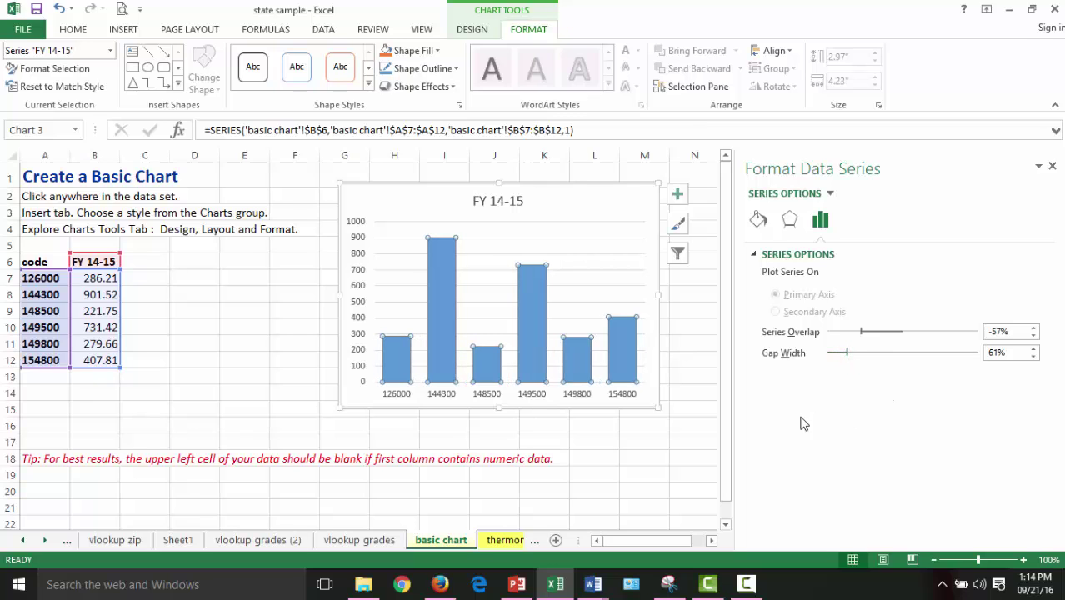
Step: Remove the vertical axis major gridlines from the chart
click(571, 223)
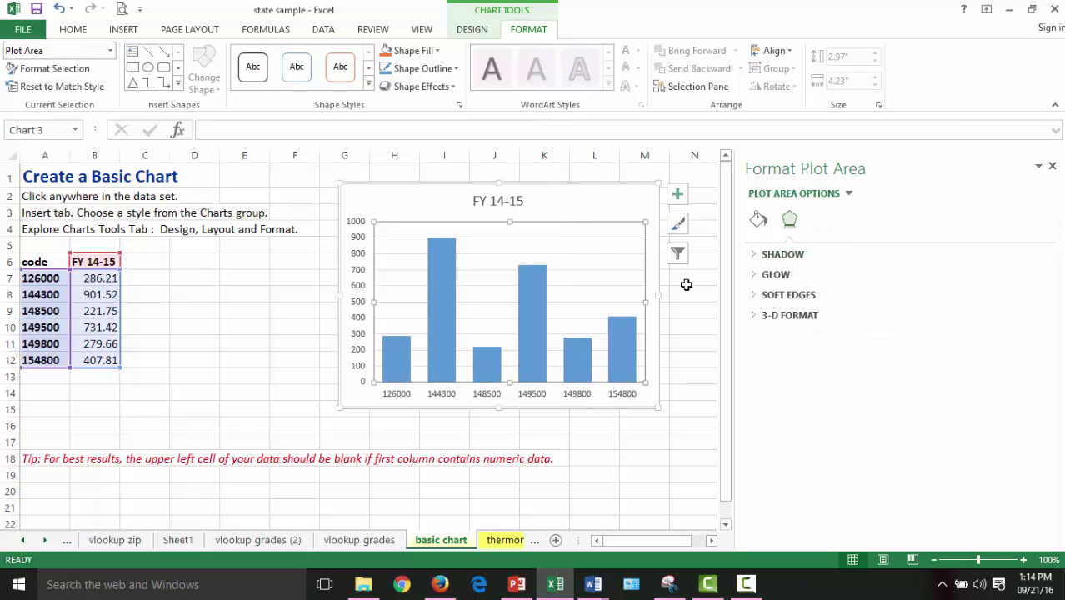
click(608, 275)
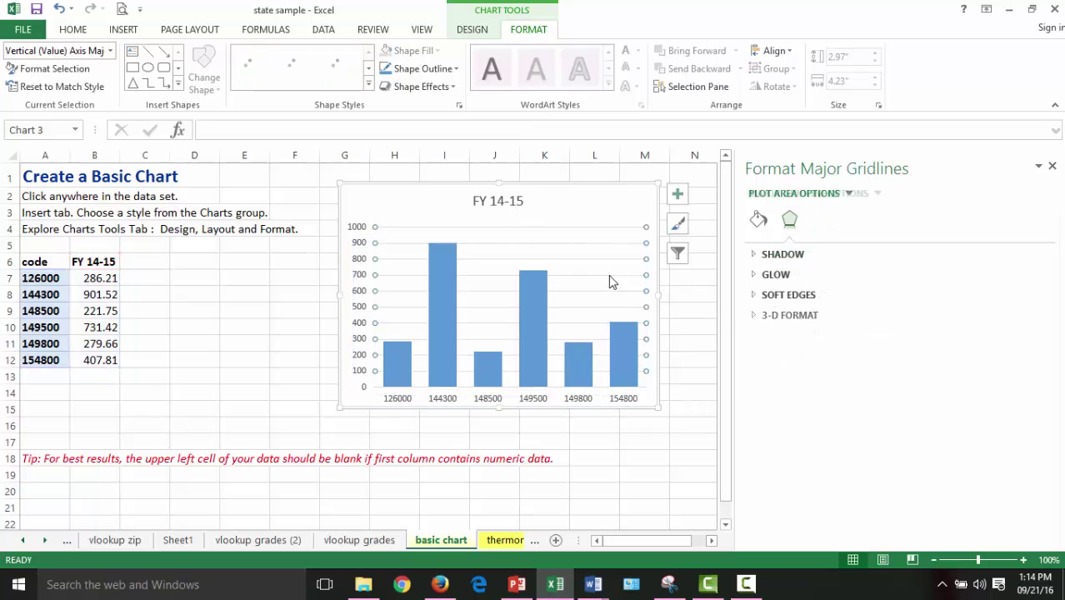
click(654, 305)
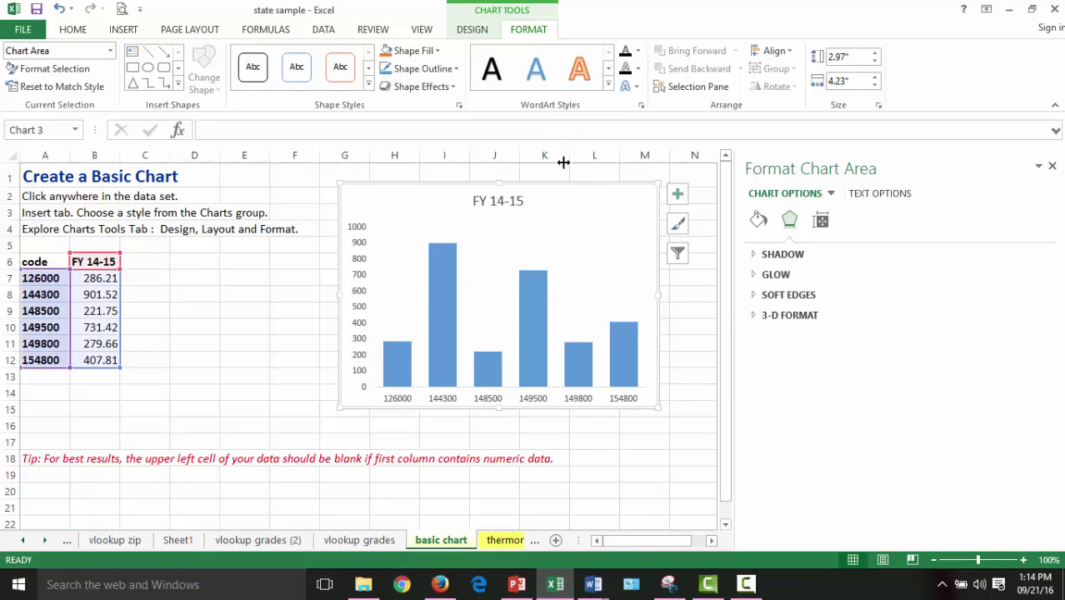
Step: Copy the whole FY 14-15 chart and switch to the State Tips & Tricks intro presentation in PowerPoint
right_click(565, 188)
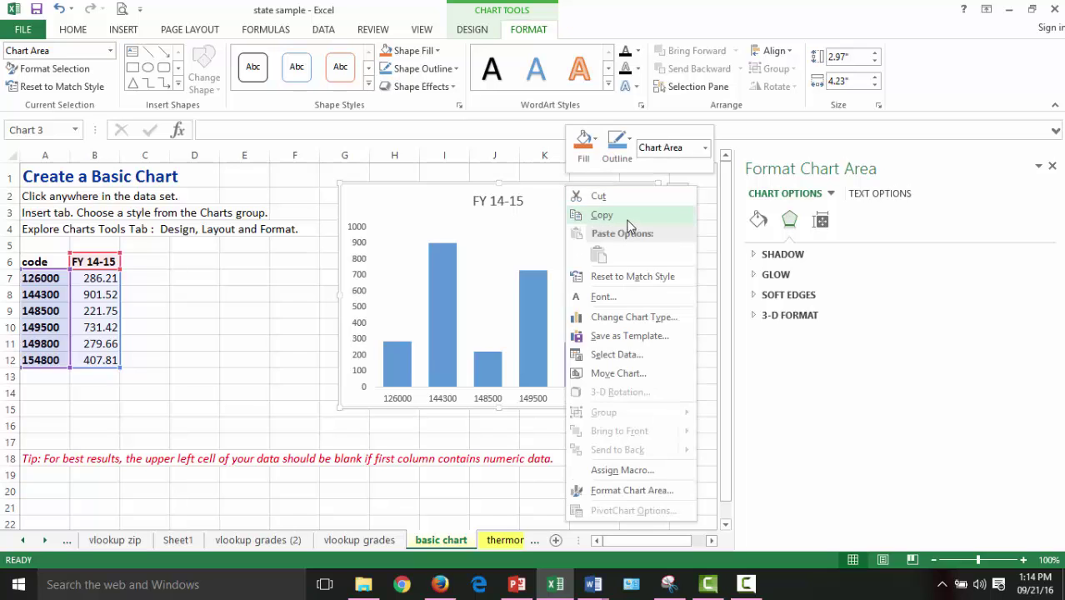
click(599, 211)
click(517, 584)
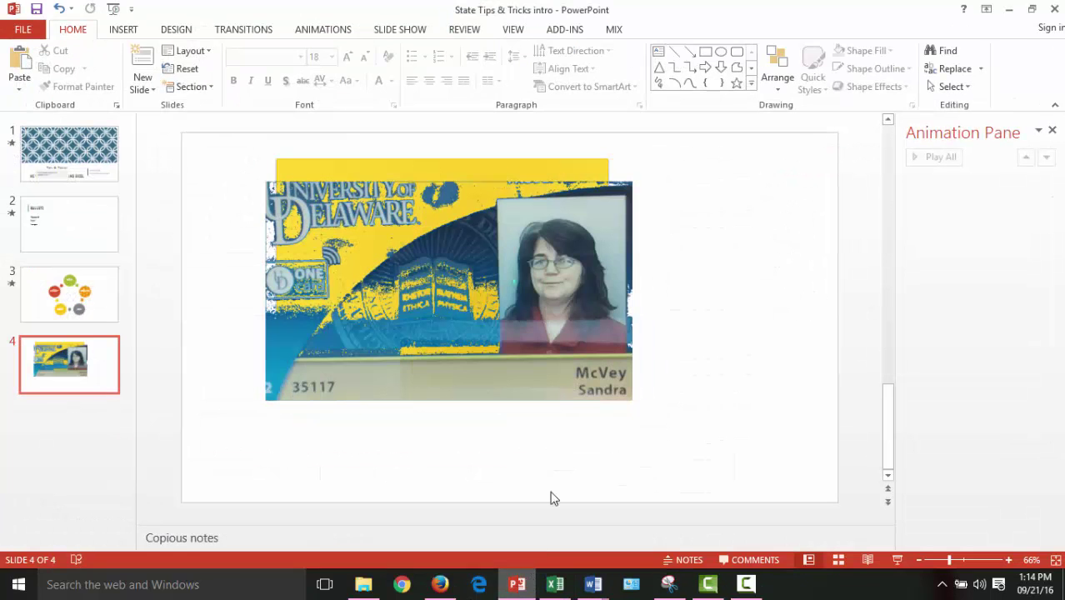
Step: Paste the copied chart onto a new blank slide after slide 4, enlarge it, and move it toward the slide's upper left
click(143, 65)
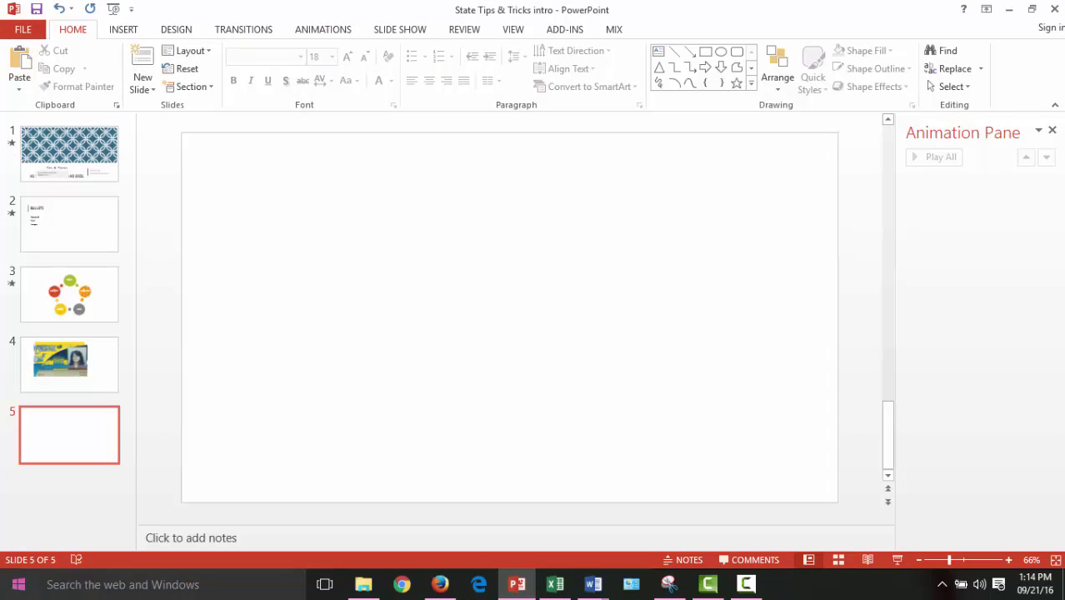
key(ctrl+v)
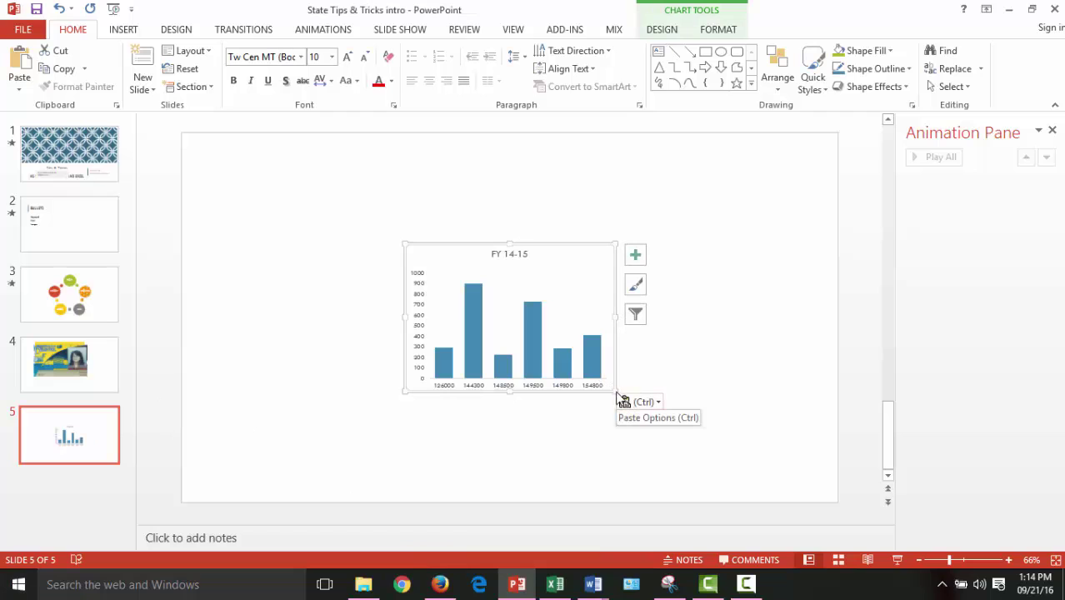
drag(614, 388, 673, 462)
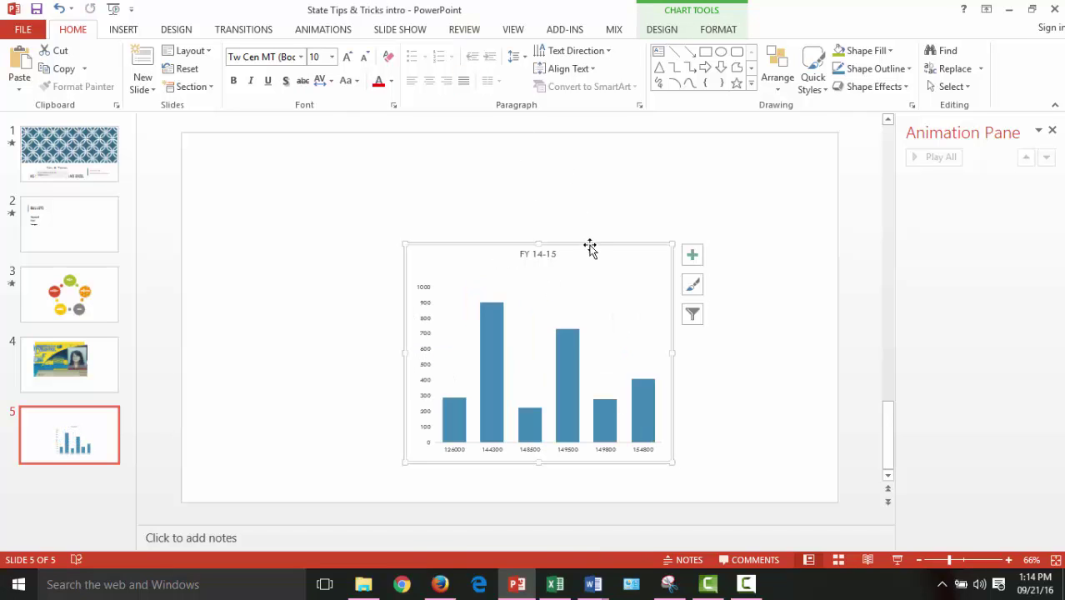
drag(596, 248, 537, 218)
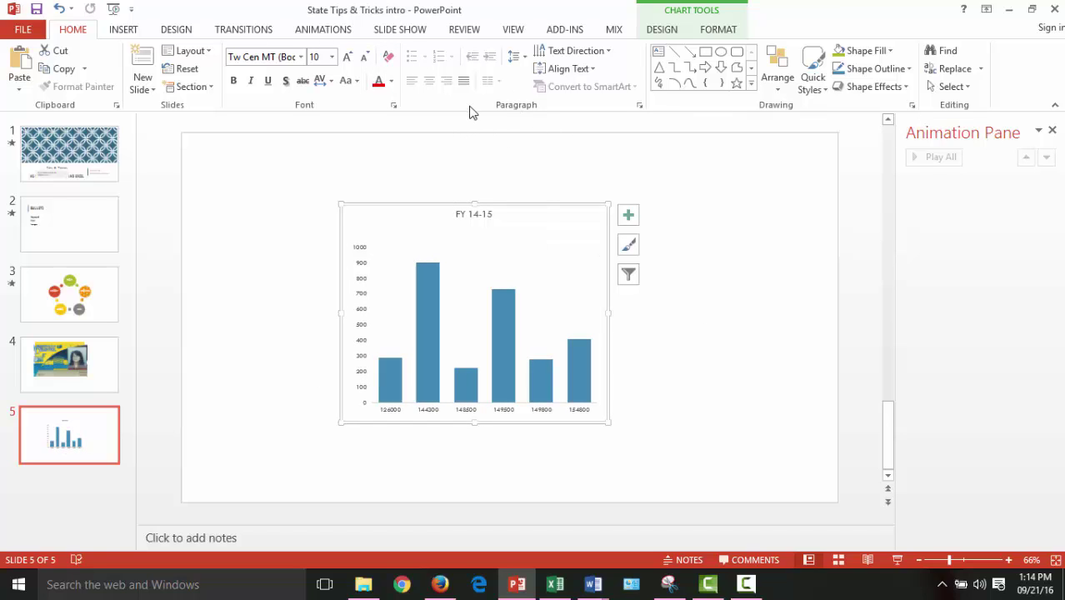
Step: Apply the Float In animation to the chart, trying the By Series sequence before choosing By Element in Series
click(327, 30)
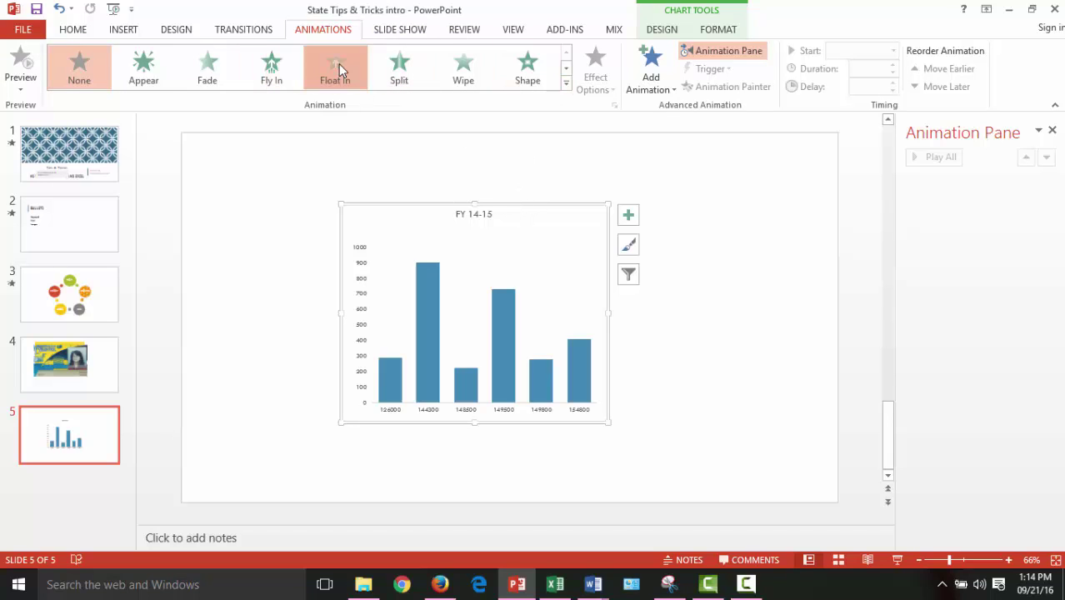
click(339, 63)
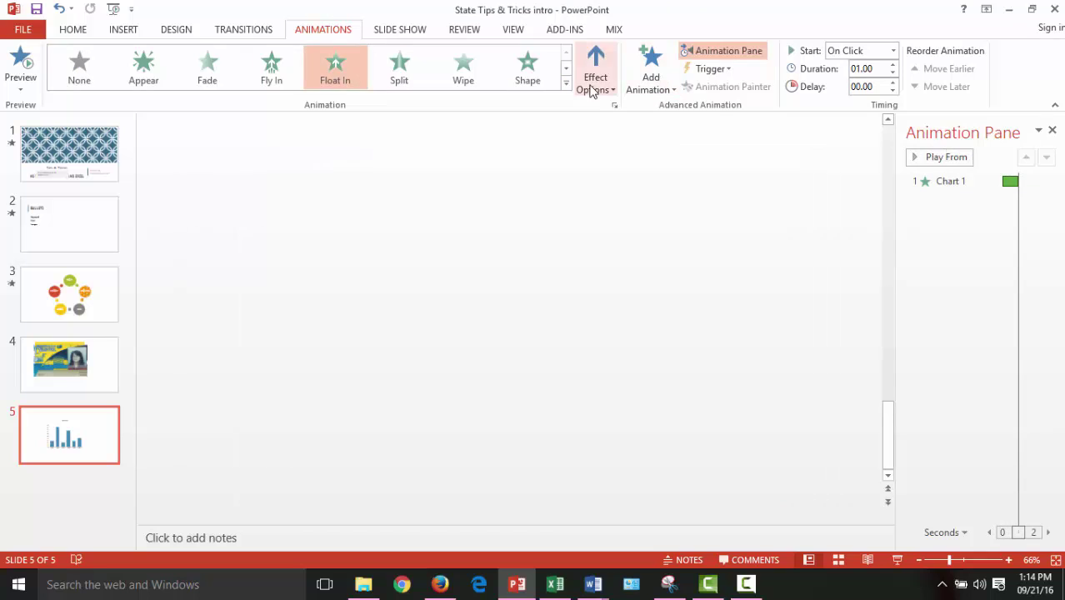
click(592, 87)
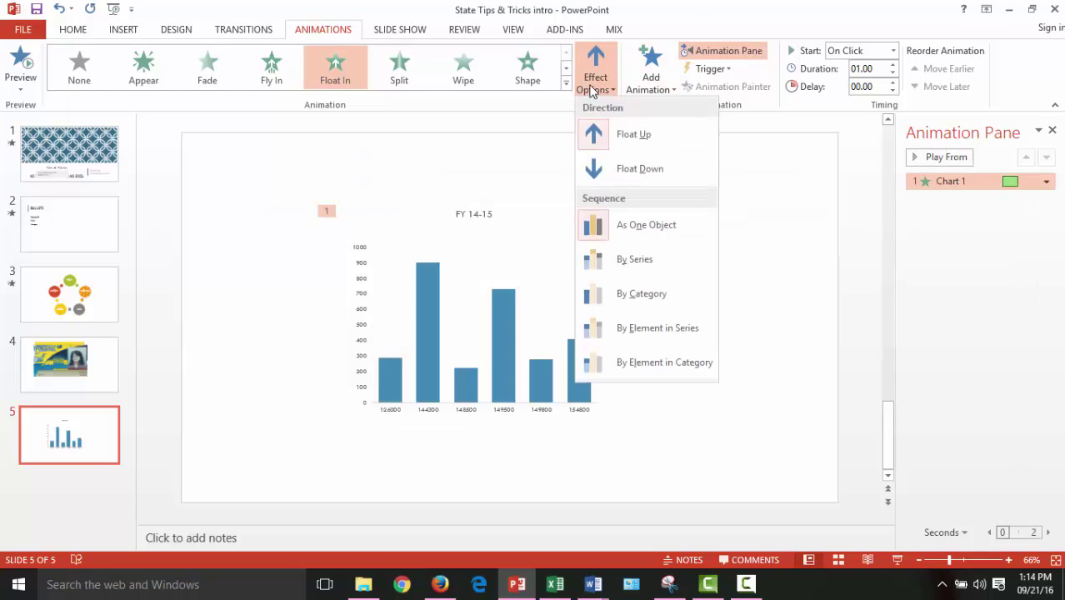
click(636, 260)
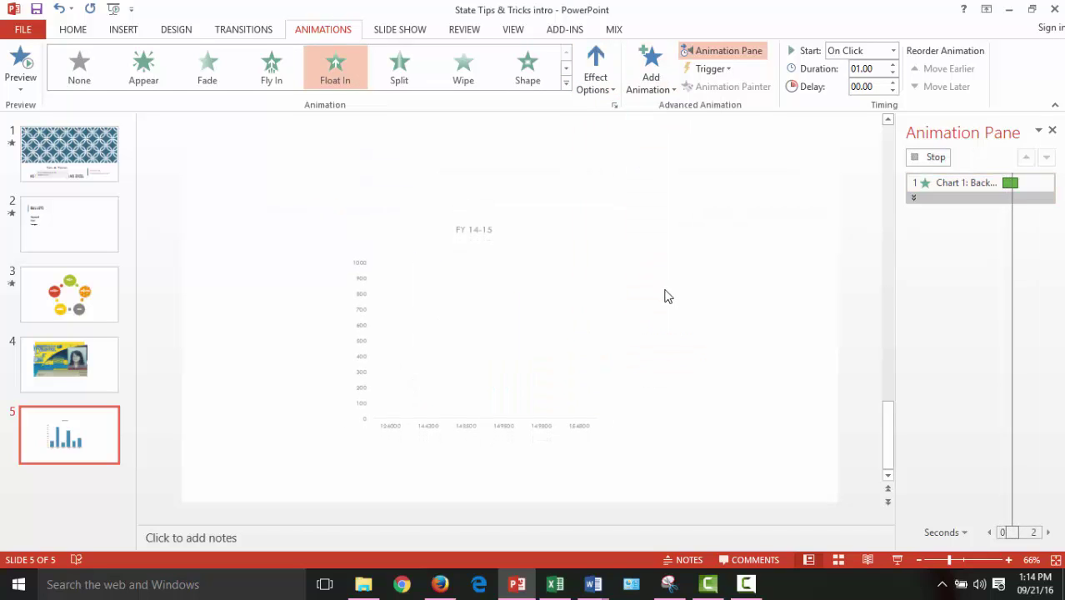
click(591, 87)
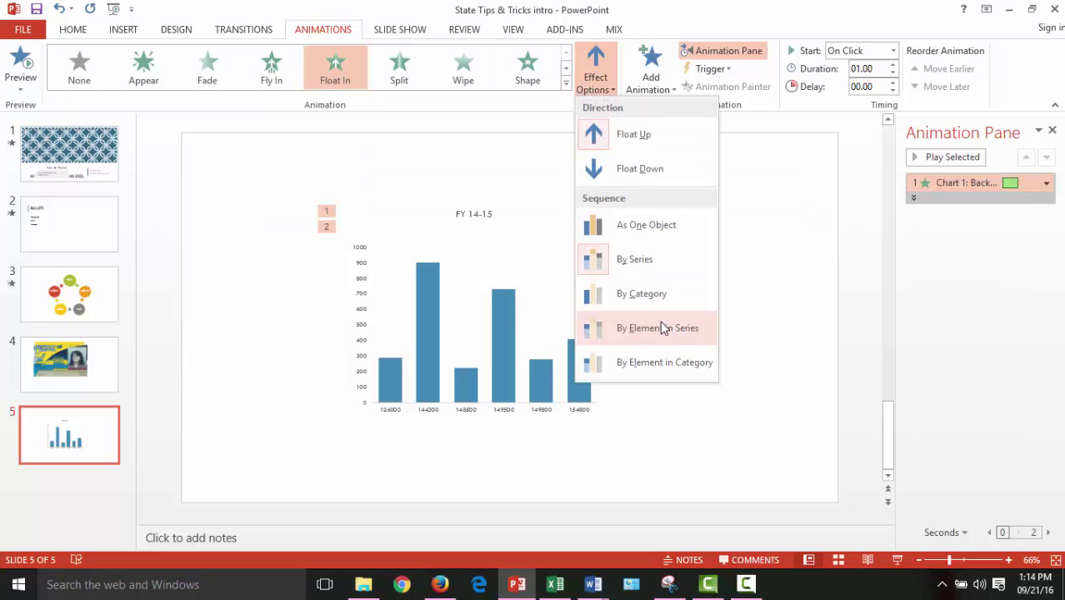
click(662, 330)
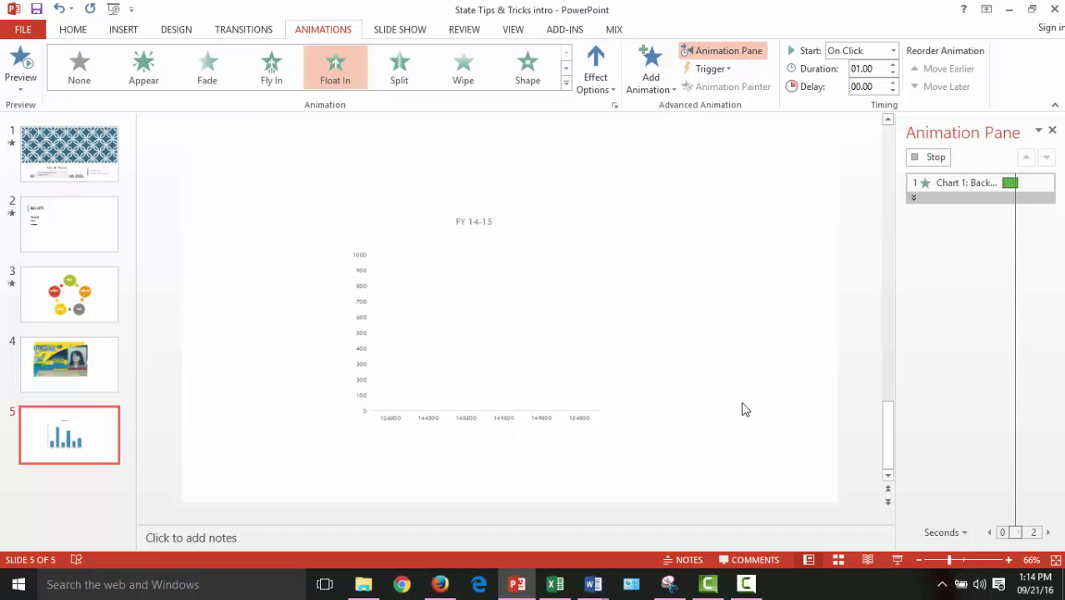
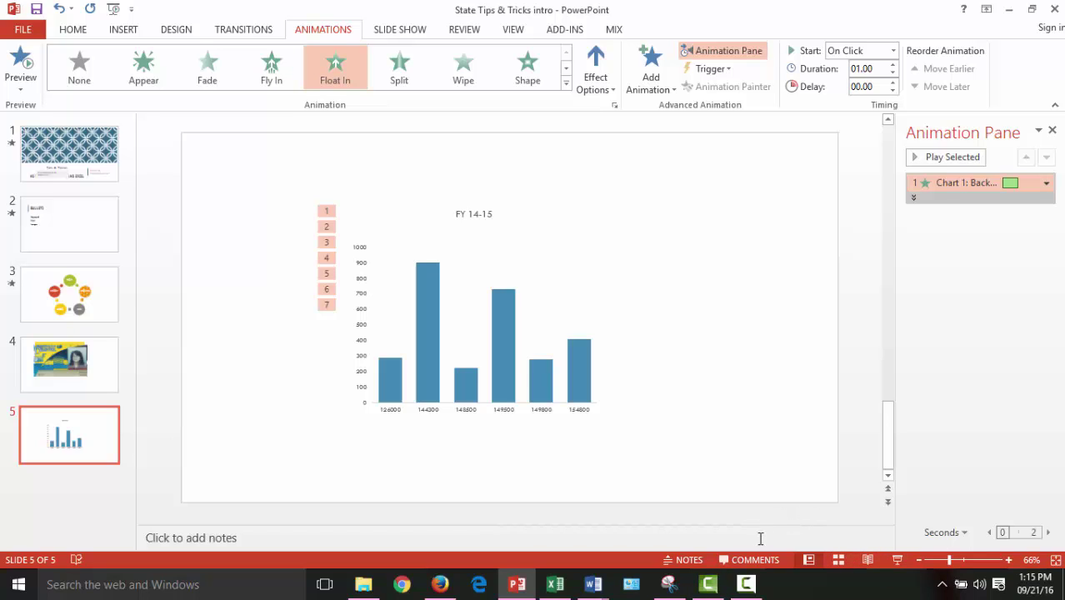
Step: Preview the chart's column-by-column animation as a slide show from slide 5, end the show, and return to the state sample workbook in Excel
click(896, 561)
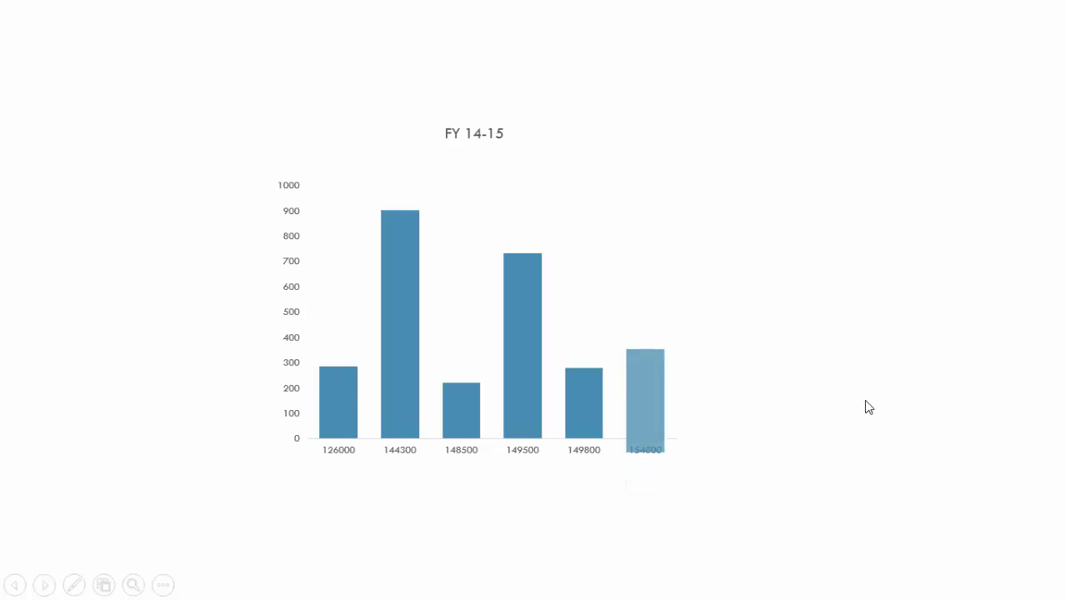
key(Escape)
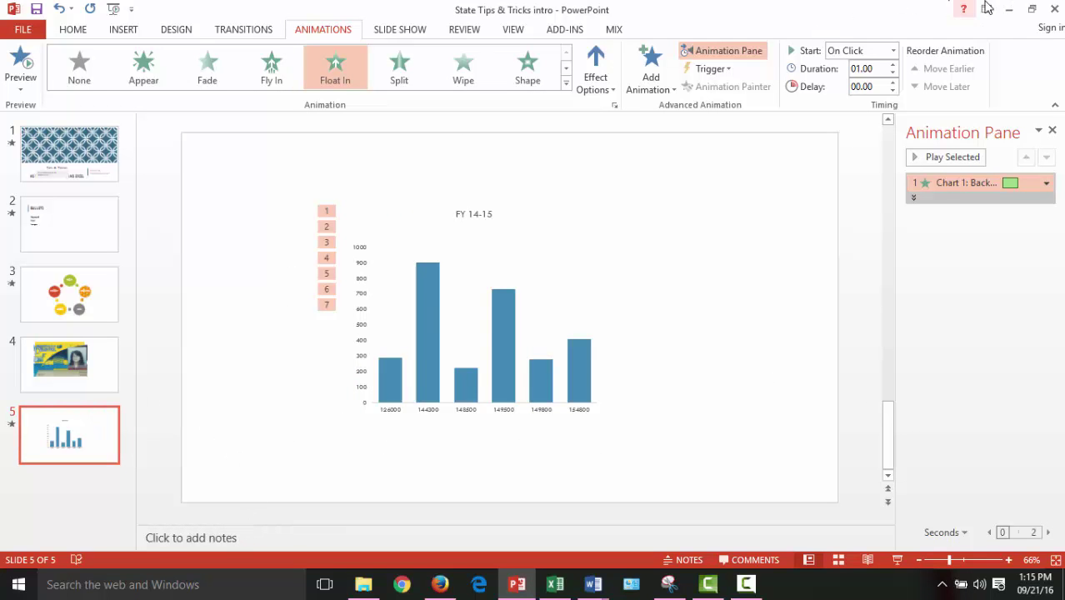
click(1008, 10)
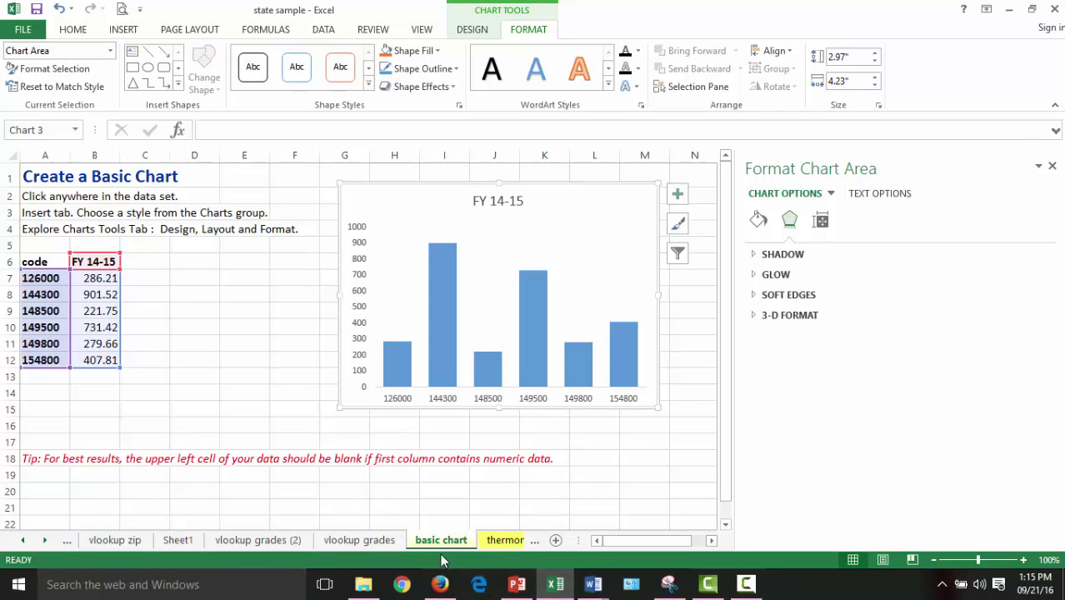
Step: Go to the thermometer worksheet, shift its FY 14-15 chart slightly to the right, and close the chart formatting options
click(503, 541)
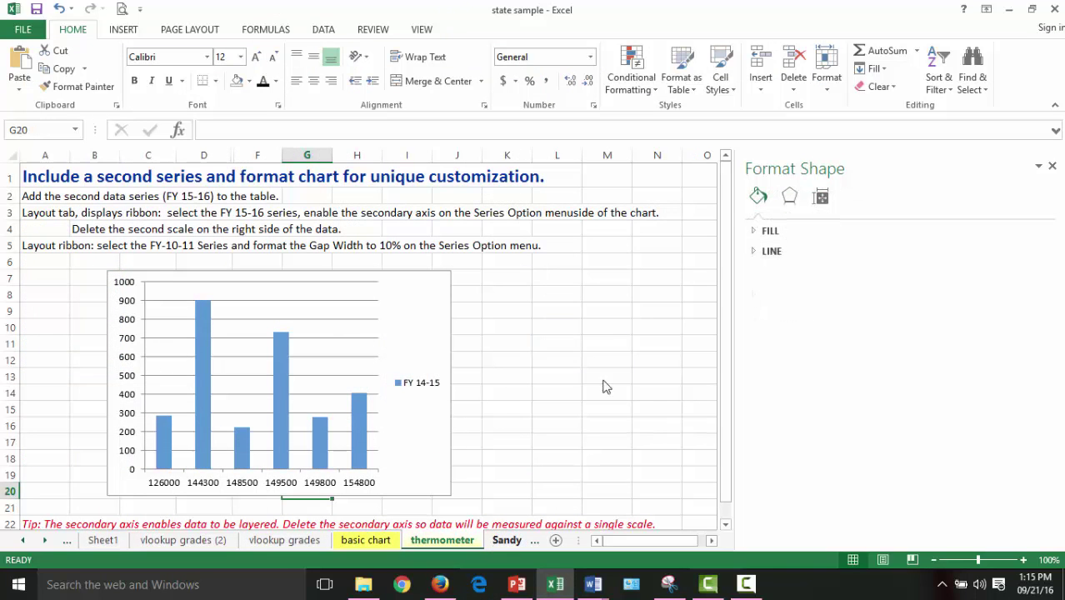
drag(339, 274, 380, 270)
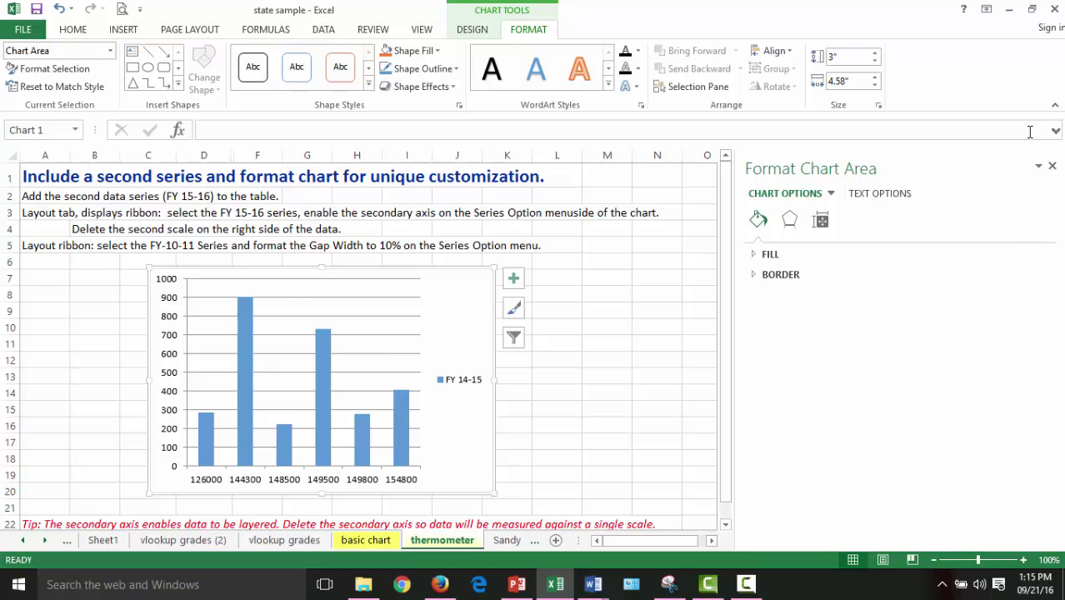
click(1052, 166)
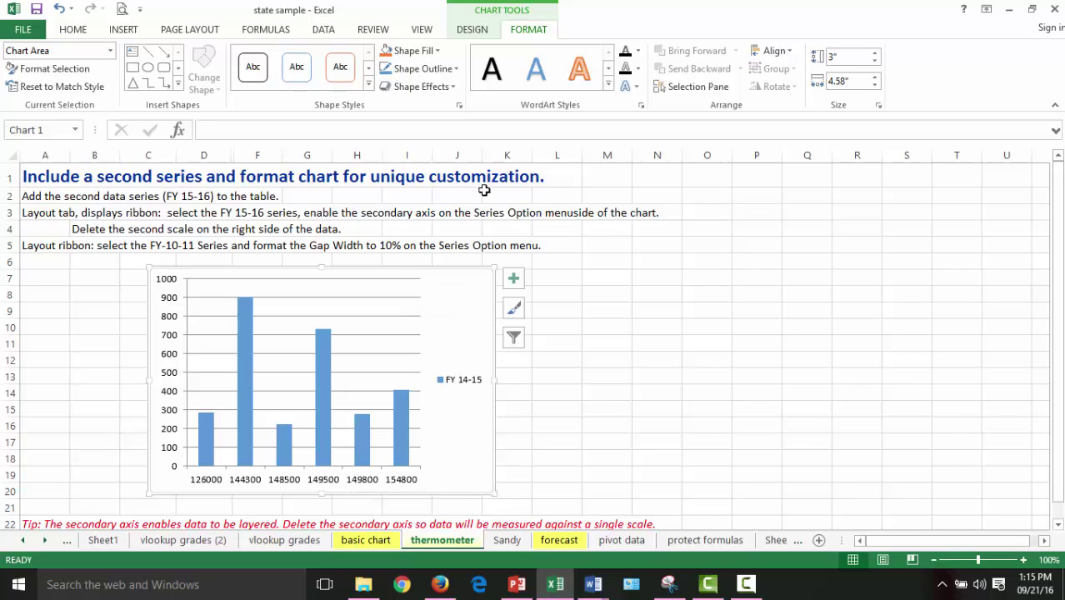
click(472, 30)
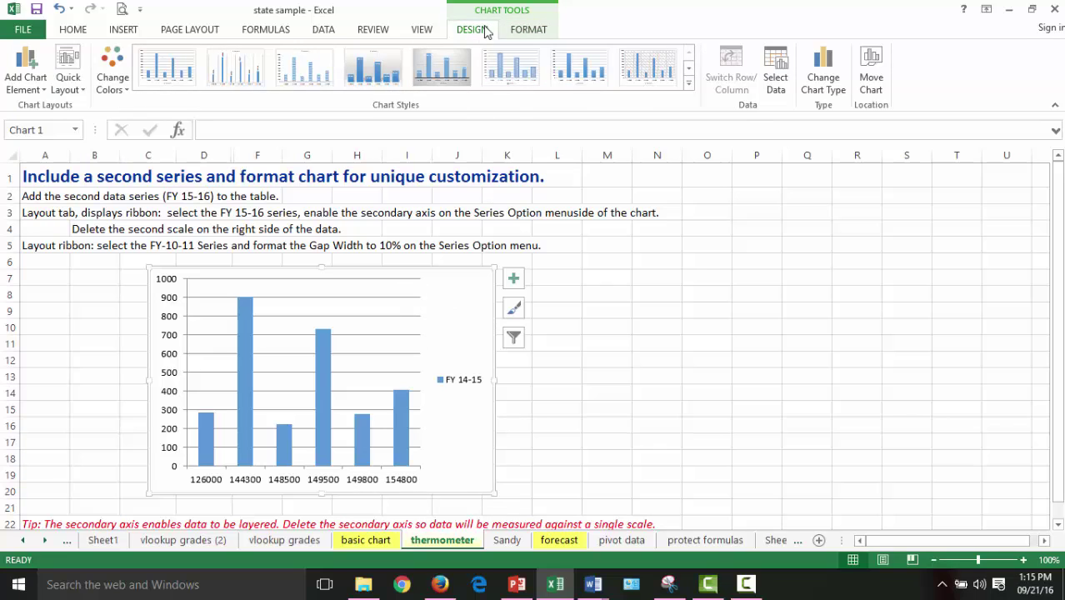
click(776, 67)
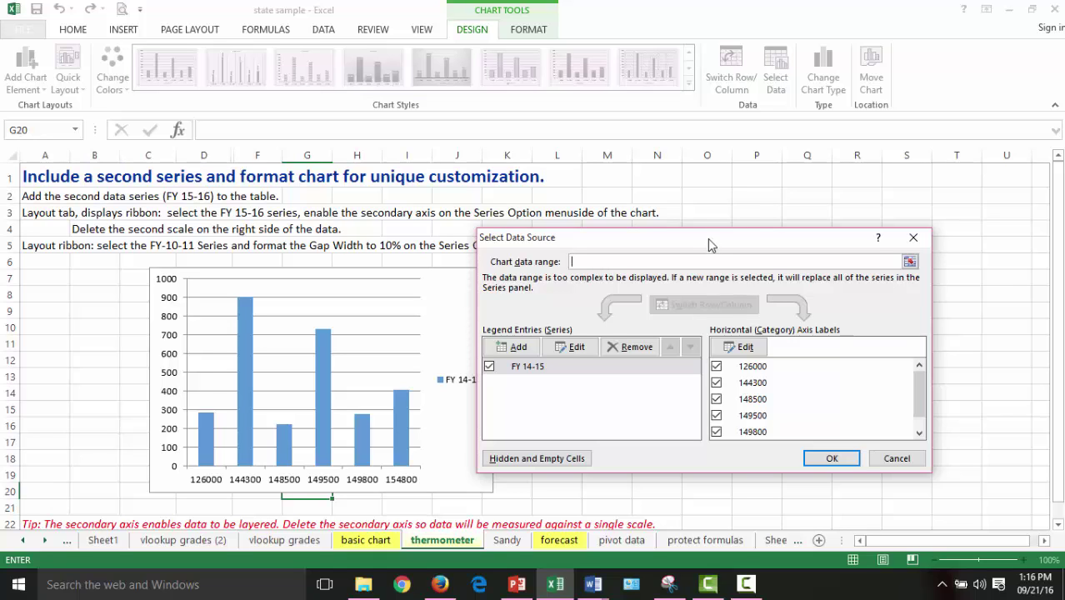
drag(663, 245, 753, 220)
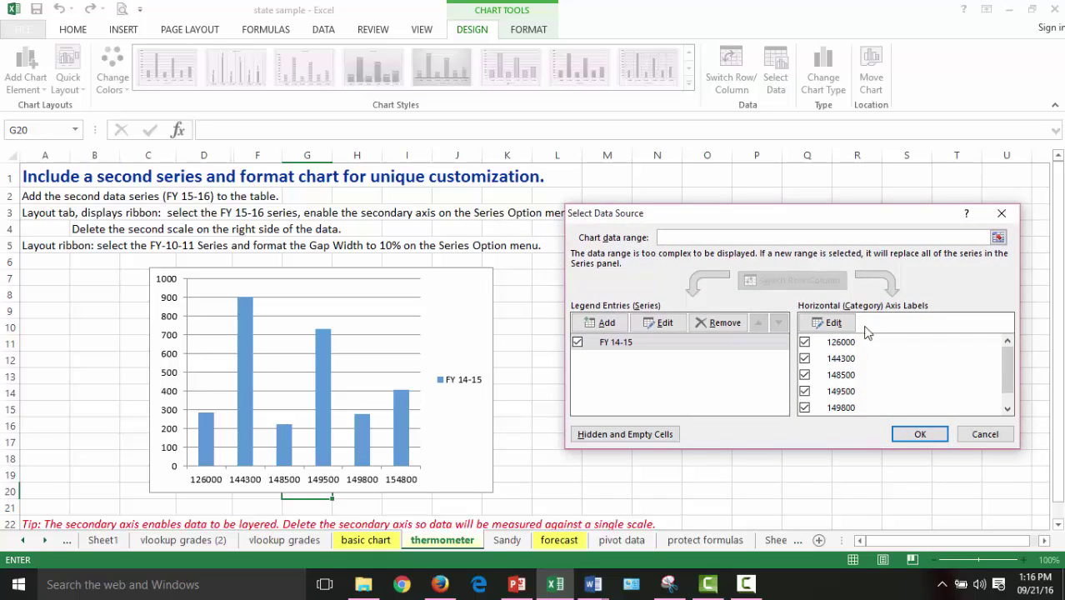
click(1002, 215)
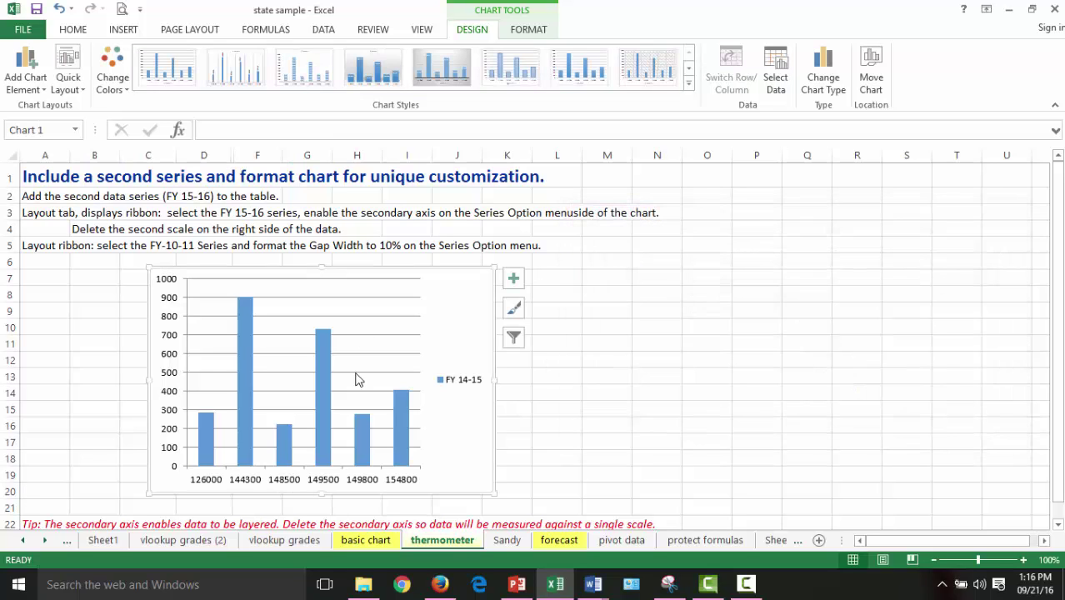
double_click(414, 272)
click(613, 292)
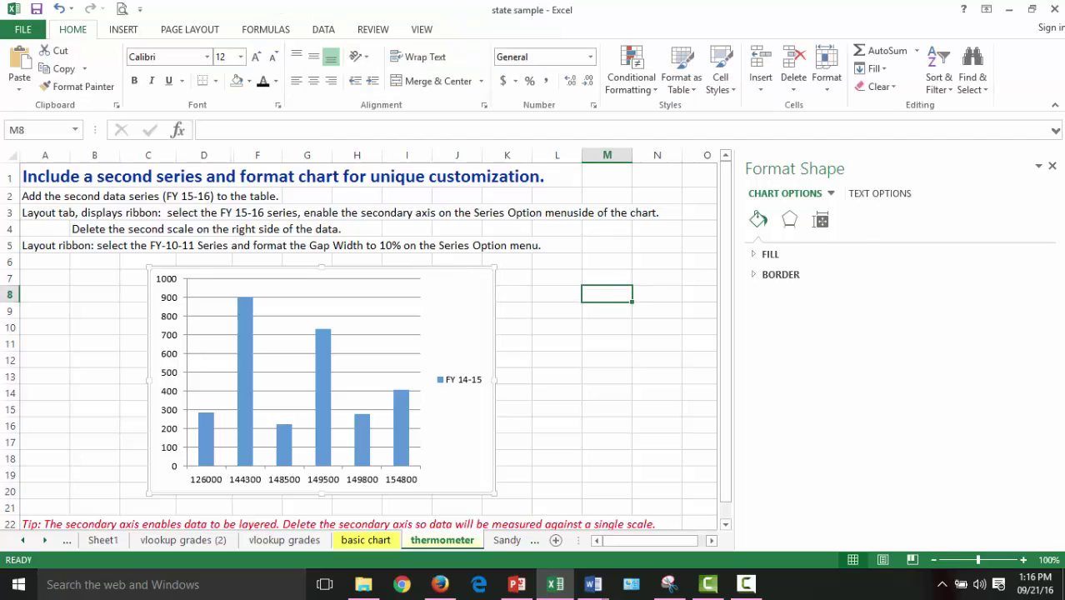
click(1051, 168)
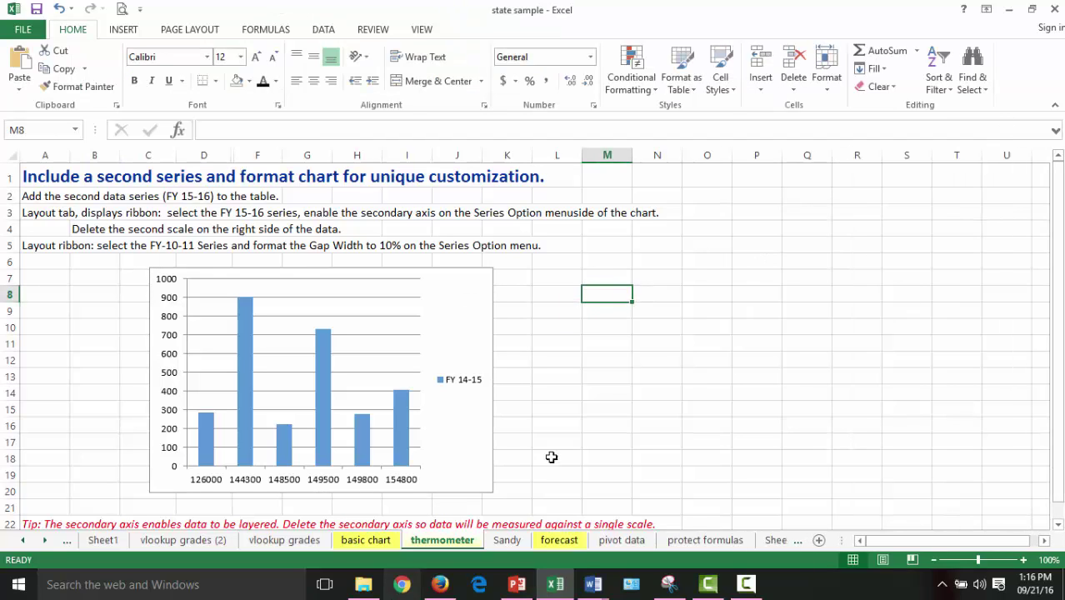
Step: Unhide the thermometer data worksheet
right_click(454, 543)
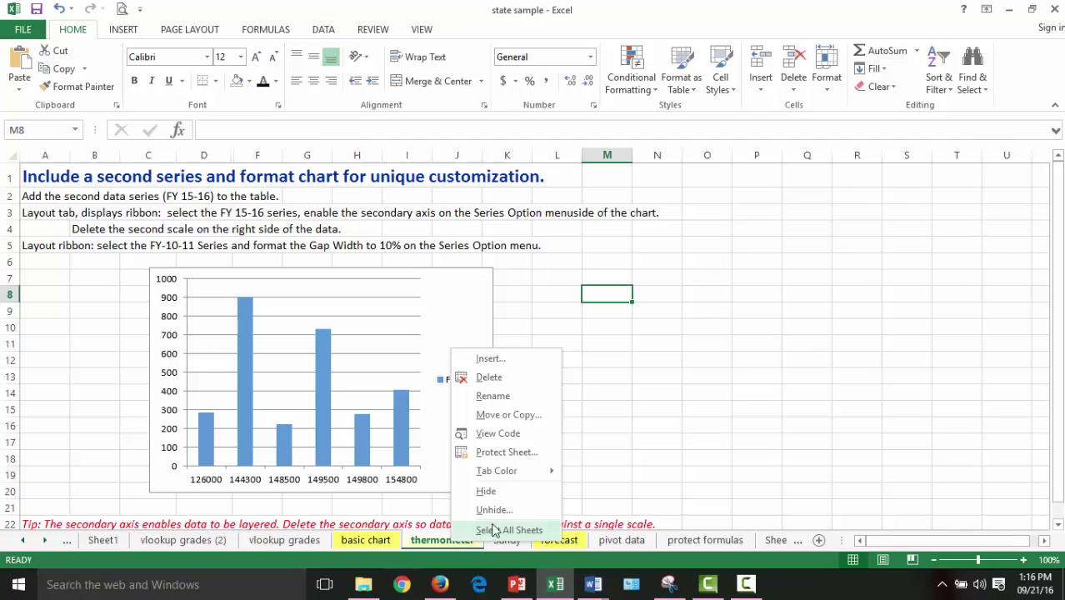
click(519, 514)
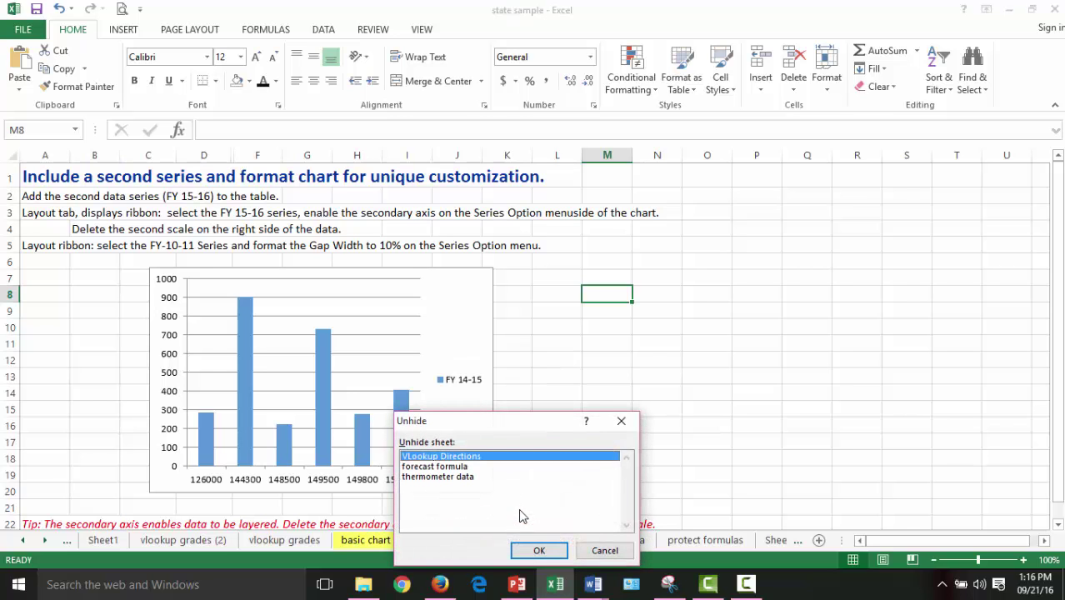
click(447, 476)
click(538, 550)
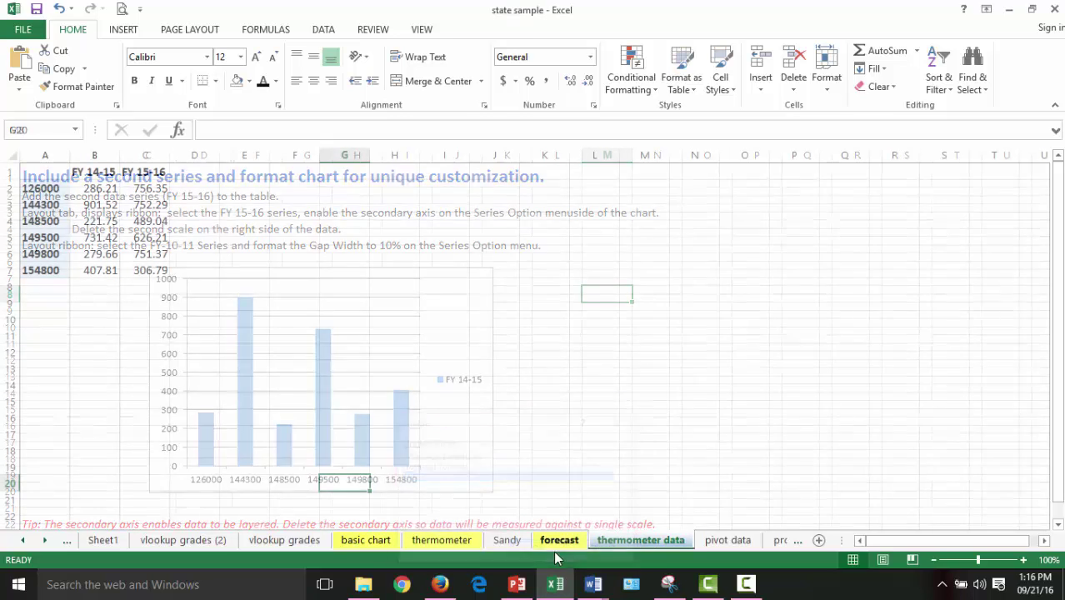
click(167, 225)
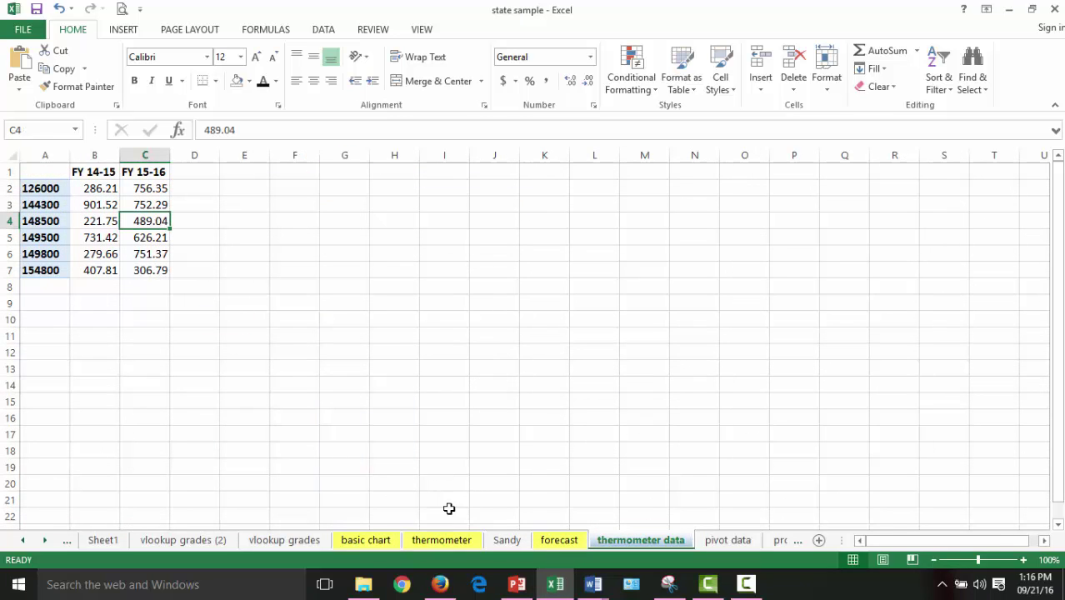
click(441, 540)
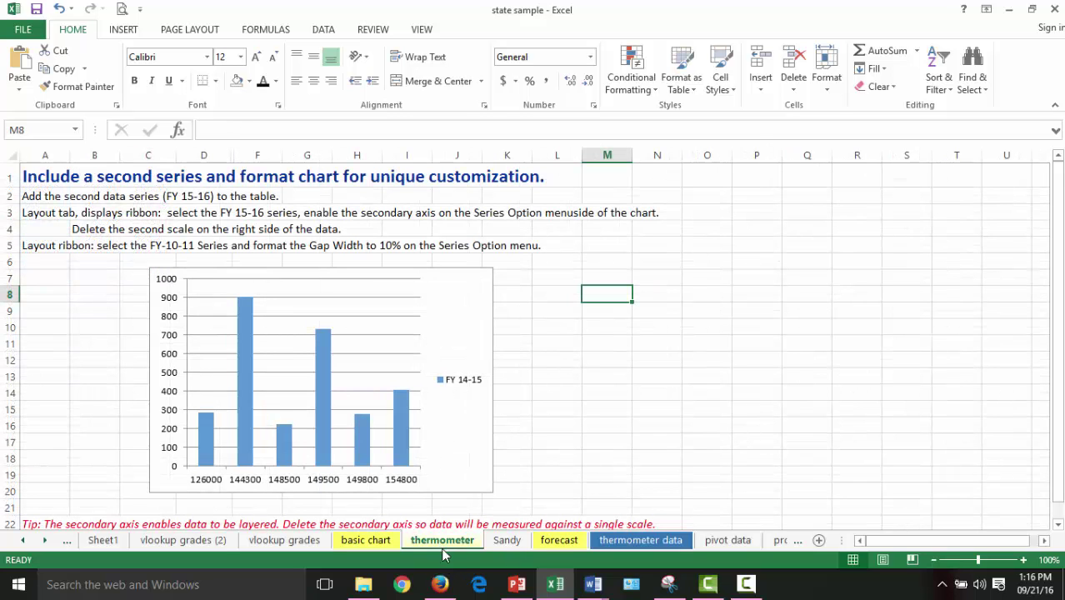
click(356, 364)
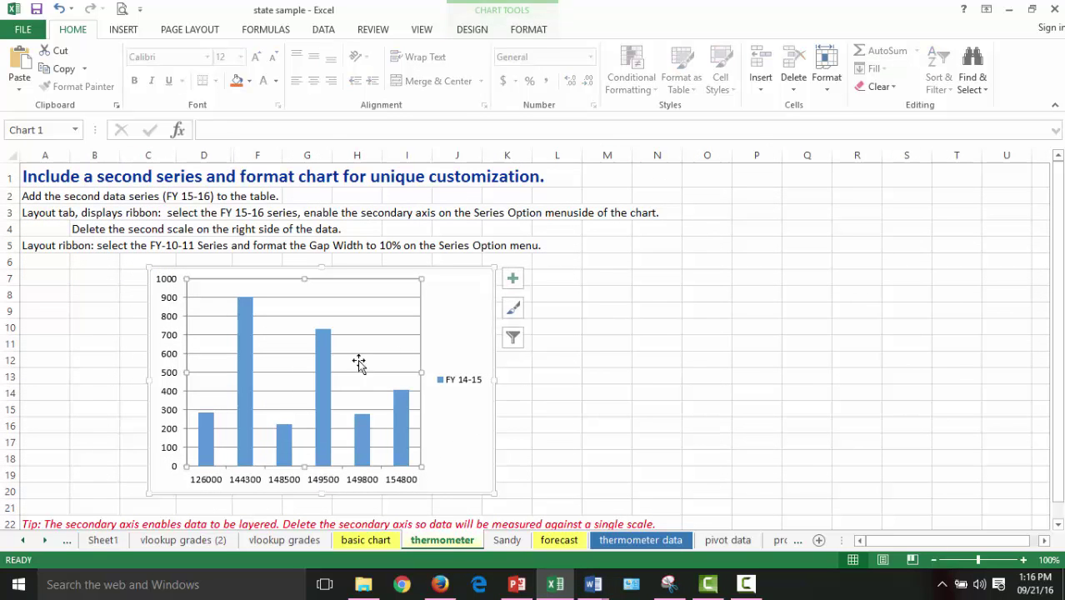
click(444, 273)
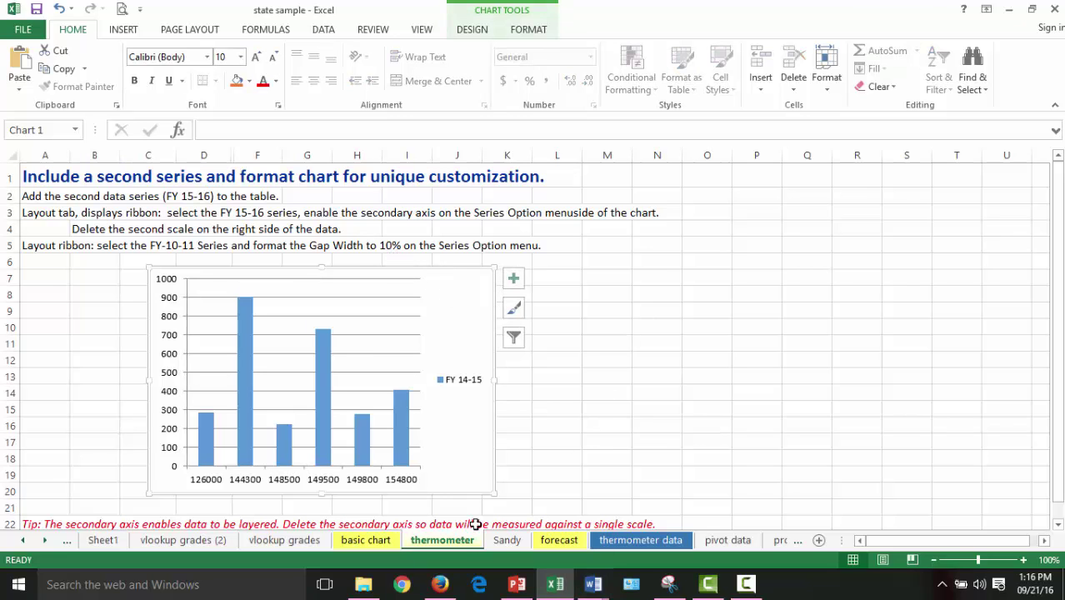
Step: Insert a 2-D clustered column chart from the FY 14-15 and FY 15-16 table on the thermometer data sheet
click(640, 539)
click(94, 204)
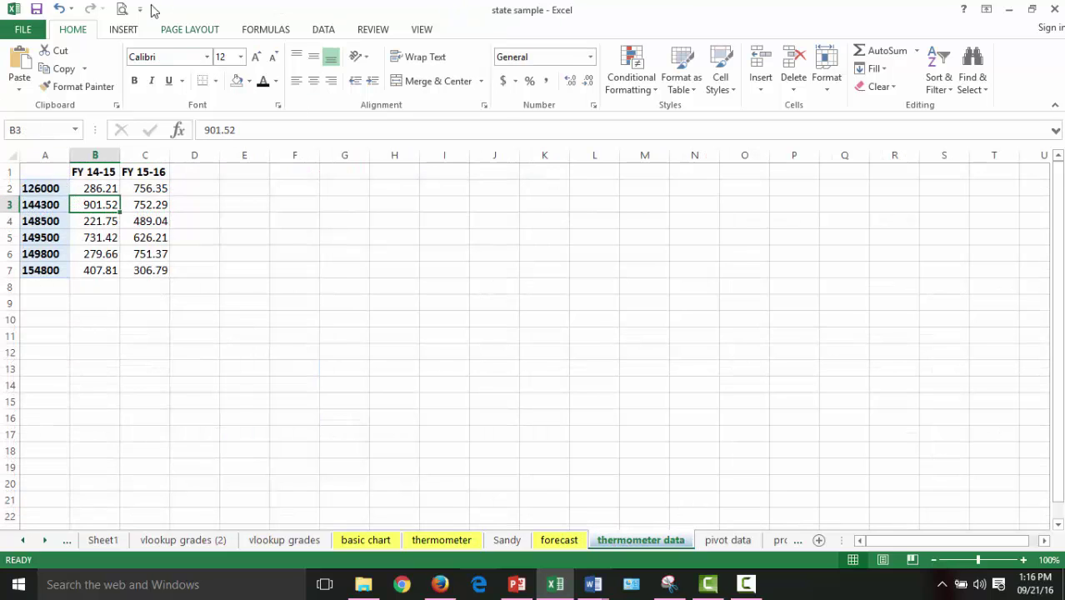
click(125, 31)
click(496, 52)
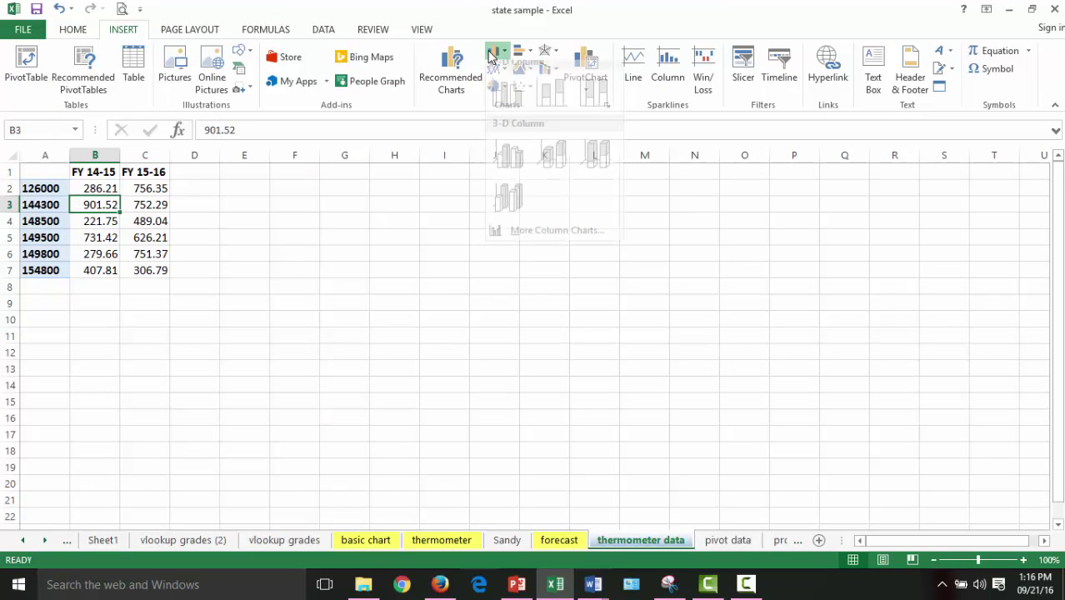
click(498, 100)
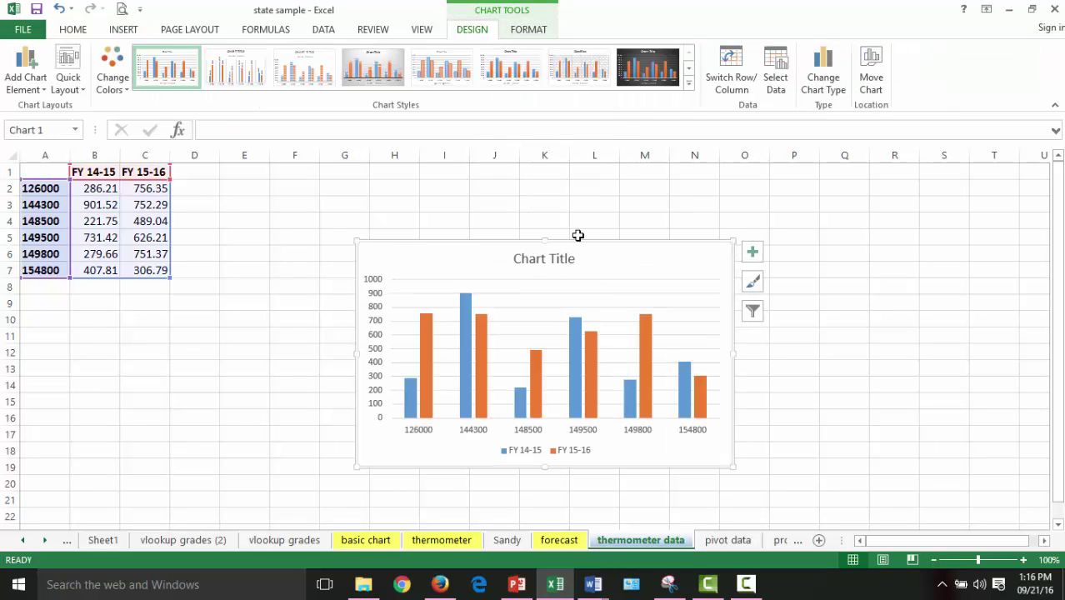
Step: Move the new chart up beside the data table and enlarge it to about 6.2 by 3.3 inches
drag(579, 235, 444, 172)
click(641, 248)
drag(641, 249, 544, 202)
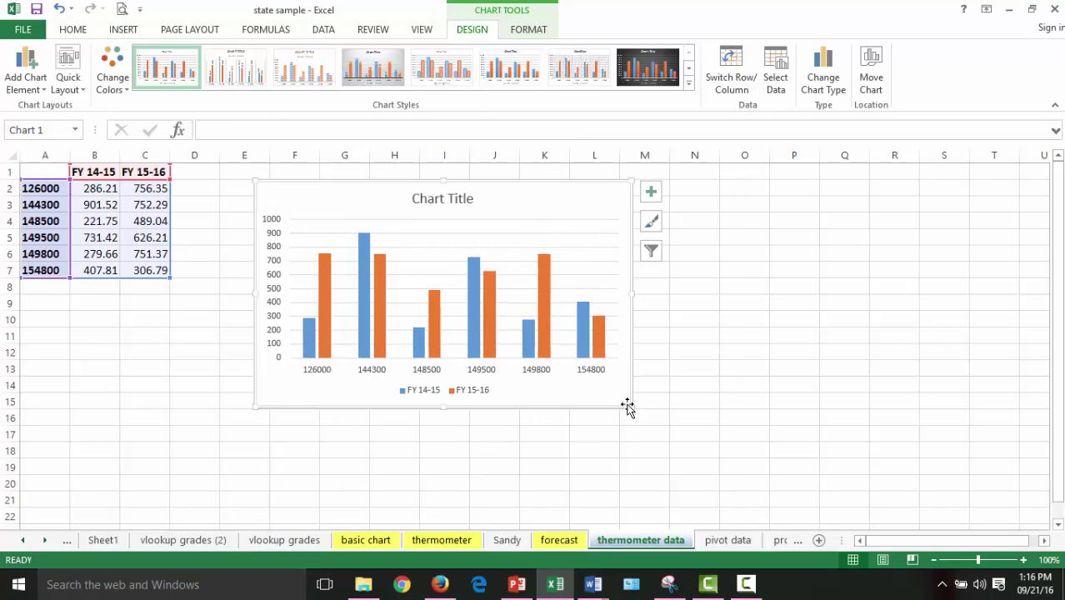
drag(632, 402, 715, 433)
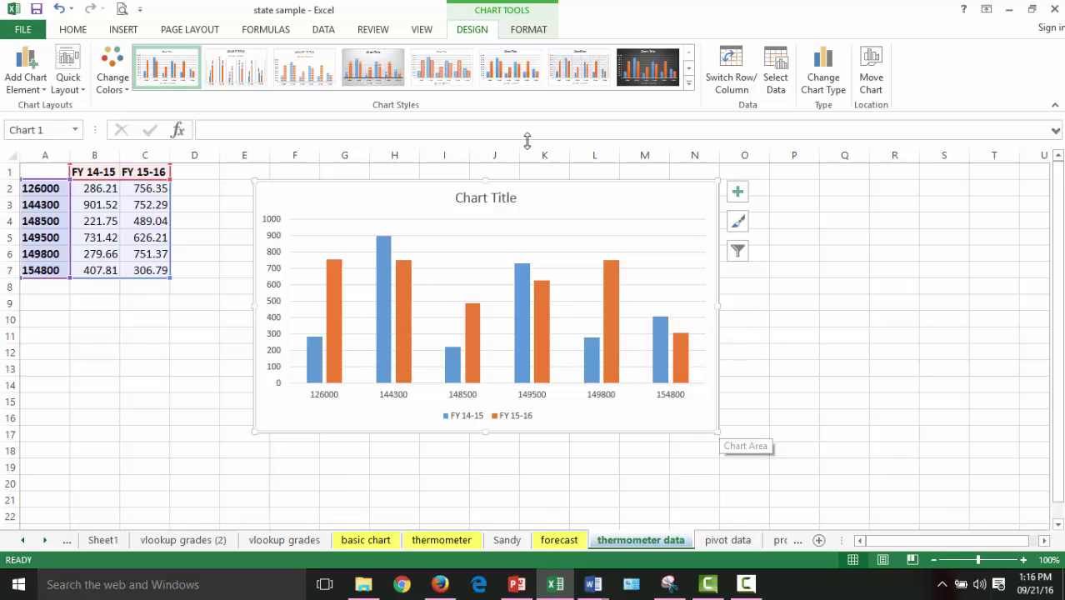
Step: Plot the FY 14-15 series on the secondary axis and set its gap width to 385%
click(379, 283)
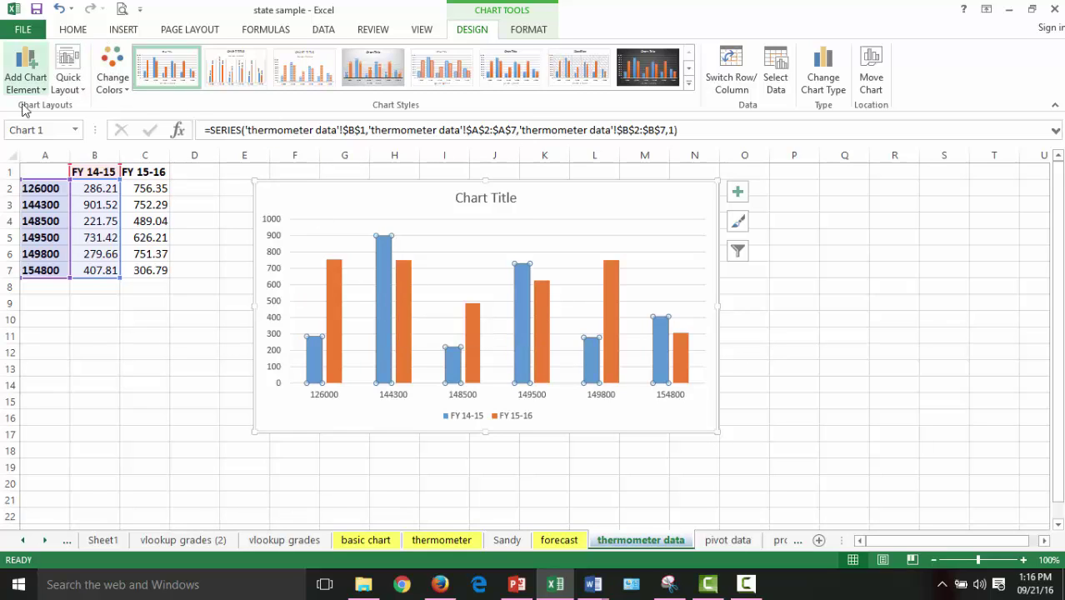
click(530, 31)
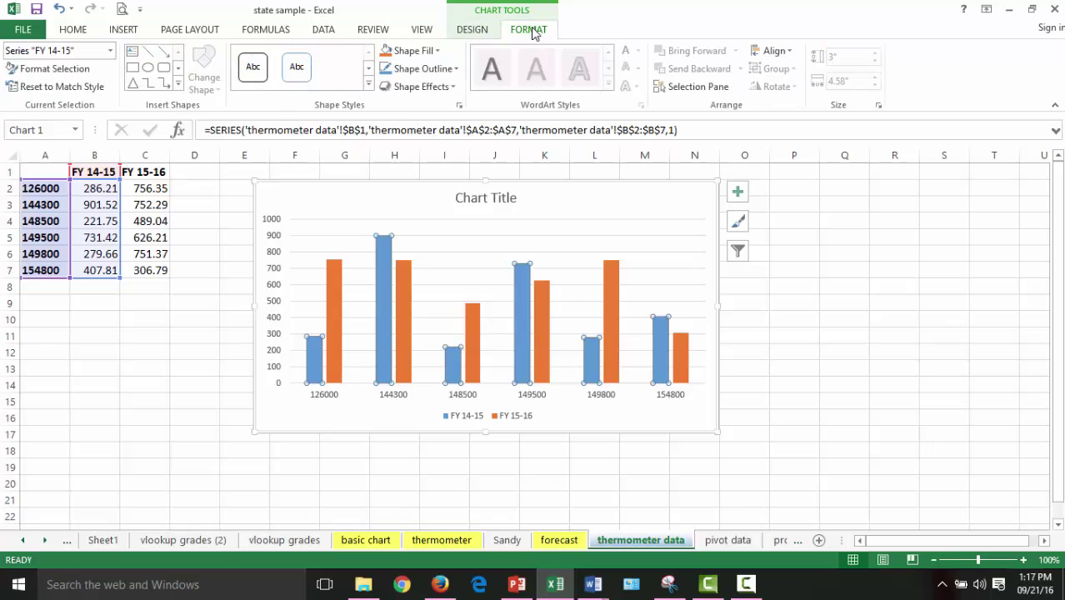
click(25, 72)
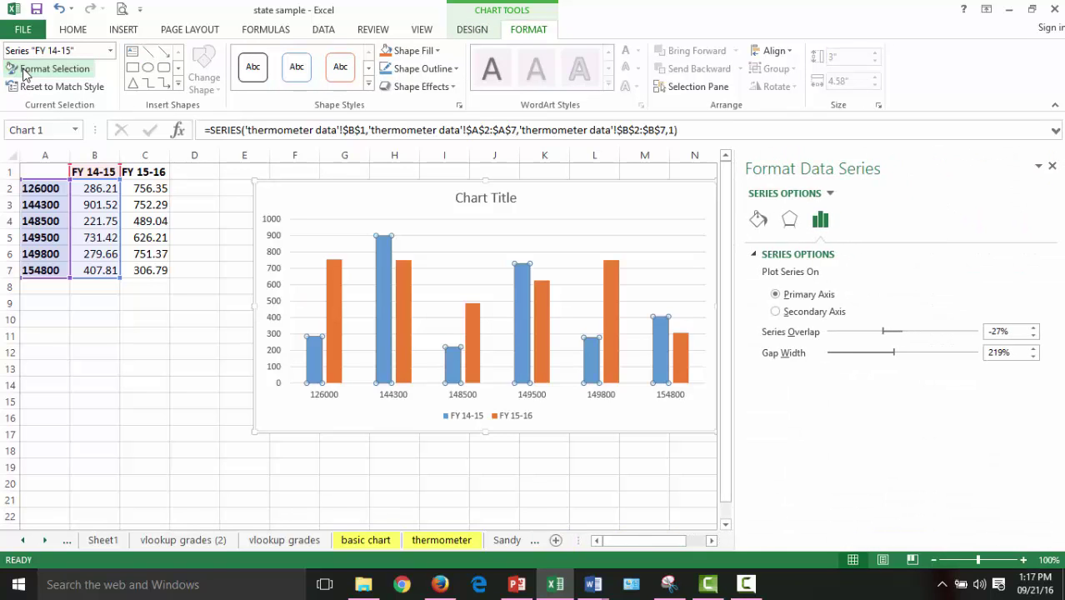
click(776, 313)
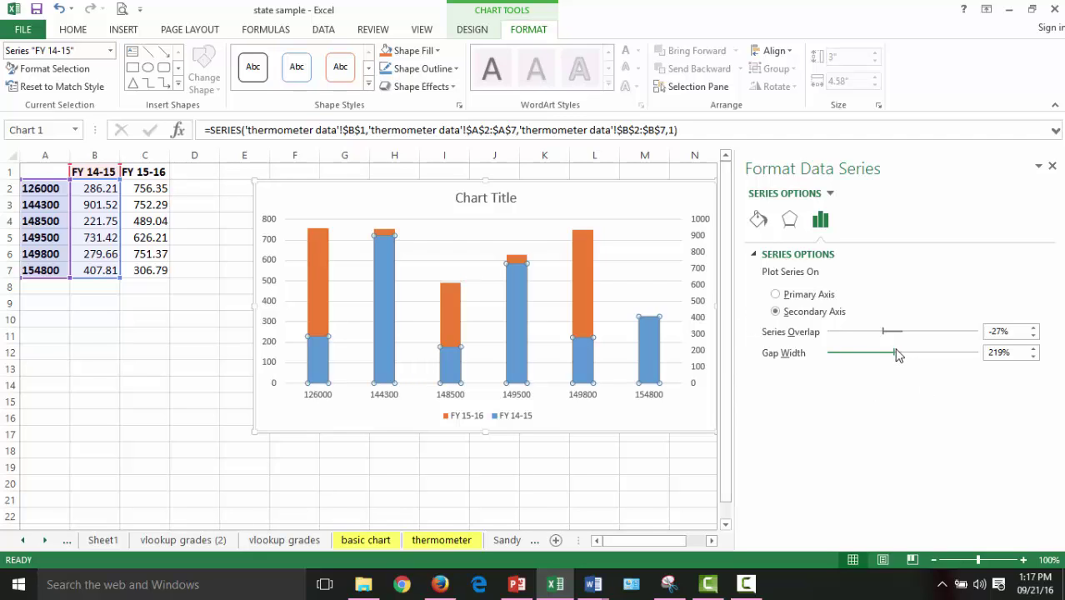
drag(896, 354, 947, 353)
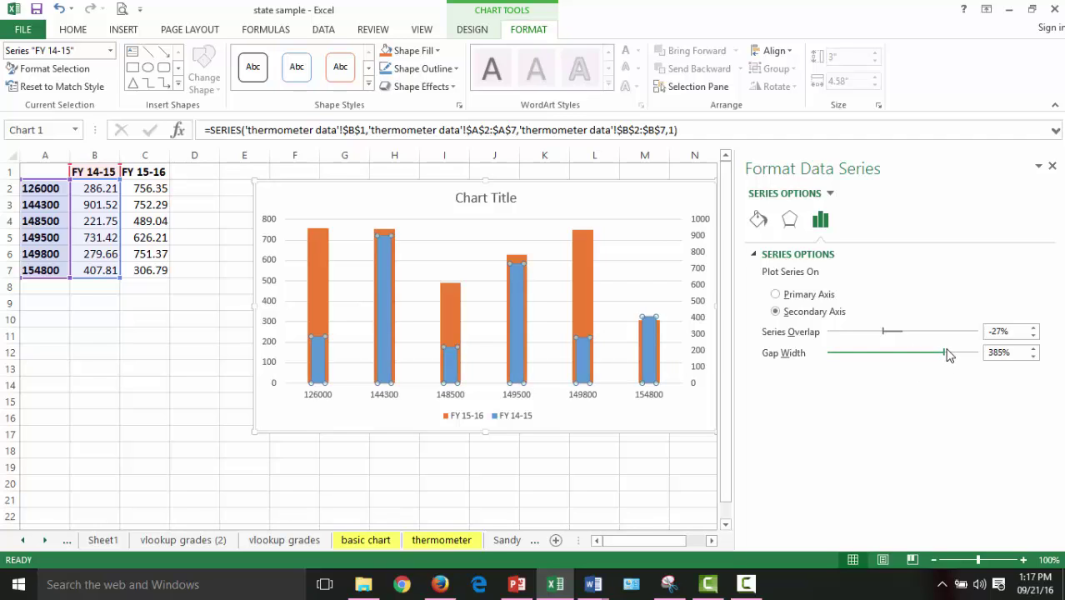
click(657, 483)
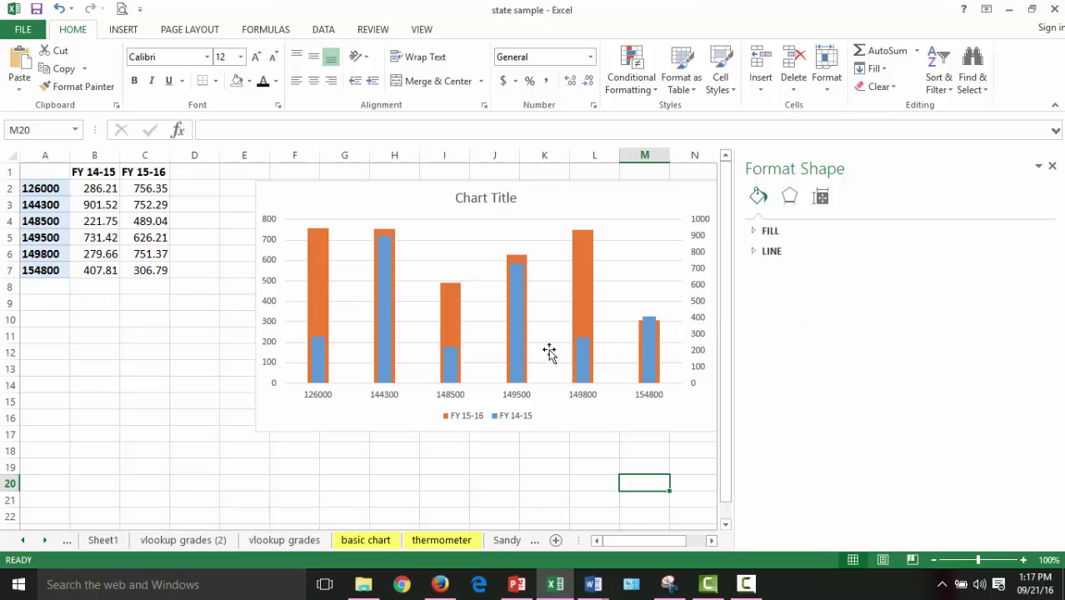
Step: Delete the chart's secondary vertical axis so both series share a single scale
click(700, 307)
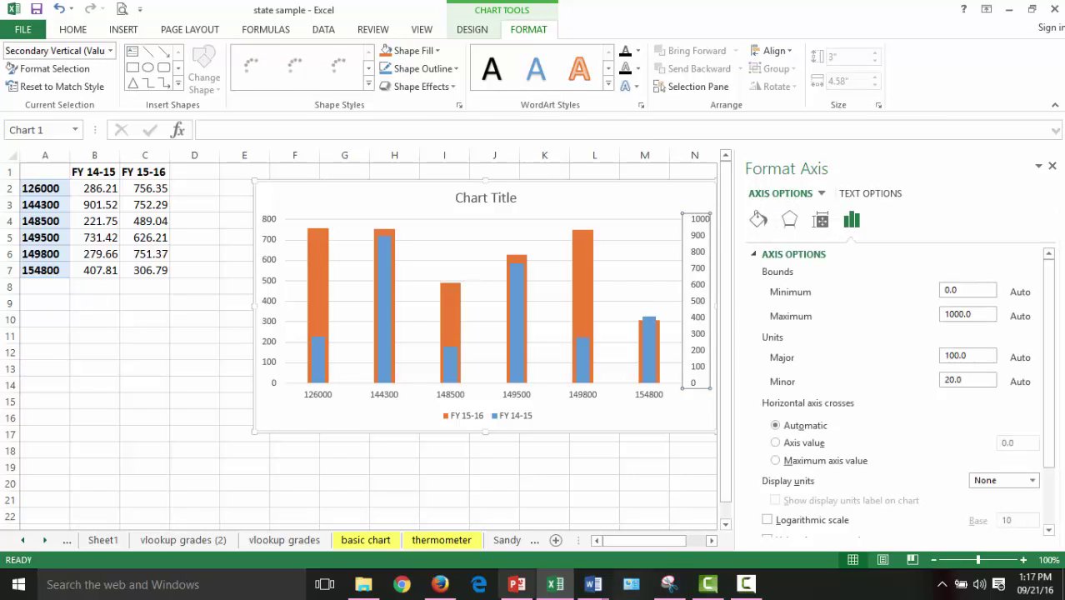
key(Escape)
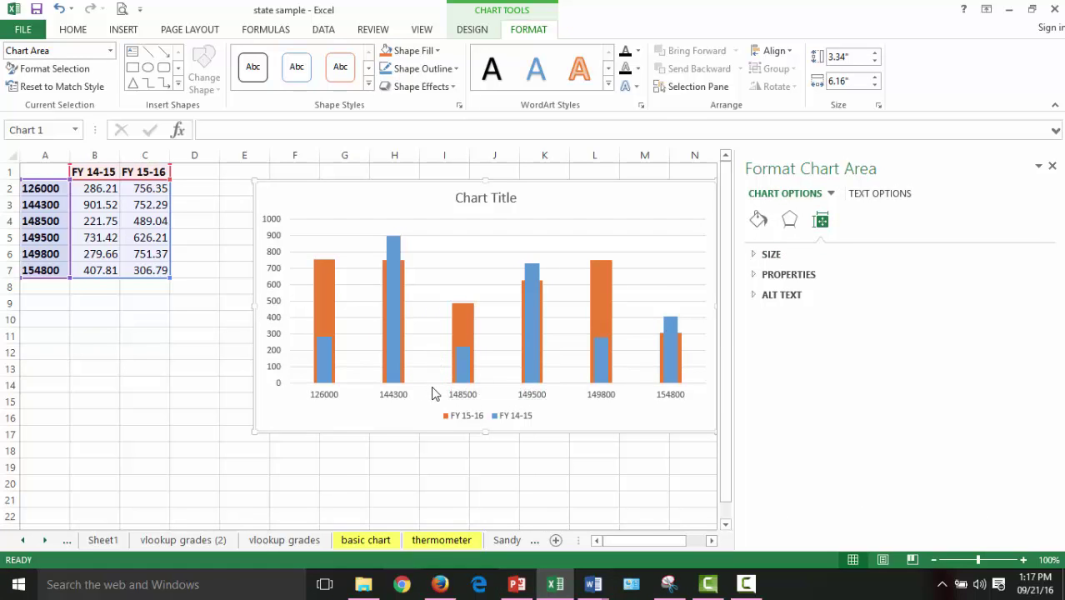
Step: Set the gap width of the FY 15-16 series to 104% to widen its columns
click(328, 295)
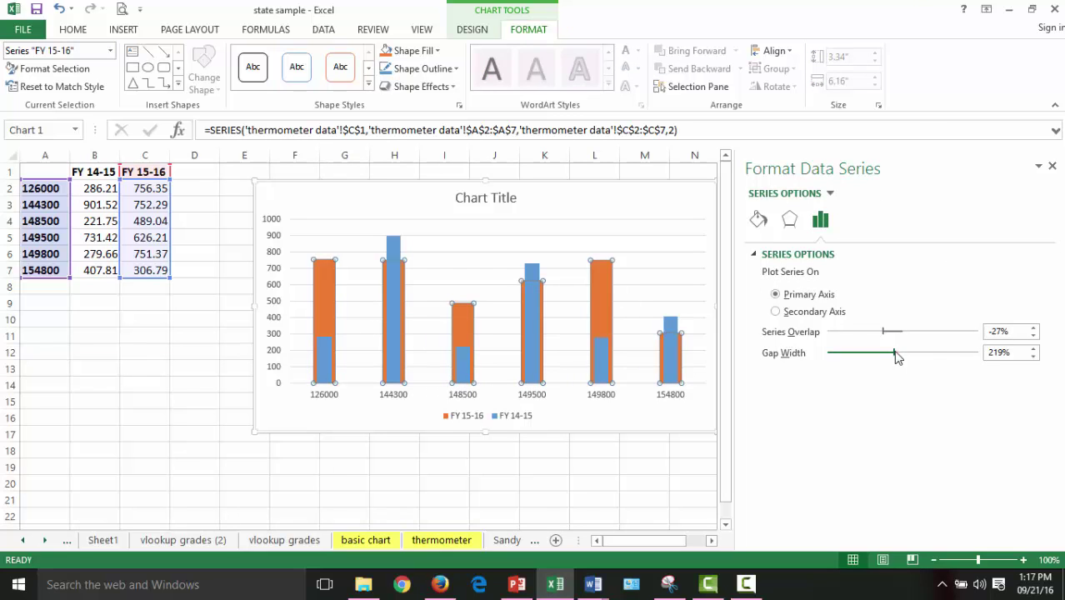
drag(897, 356, 863, 358)
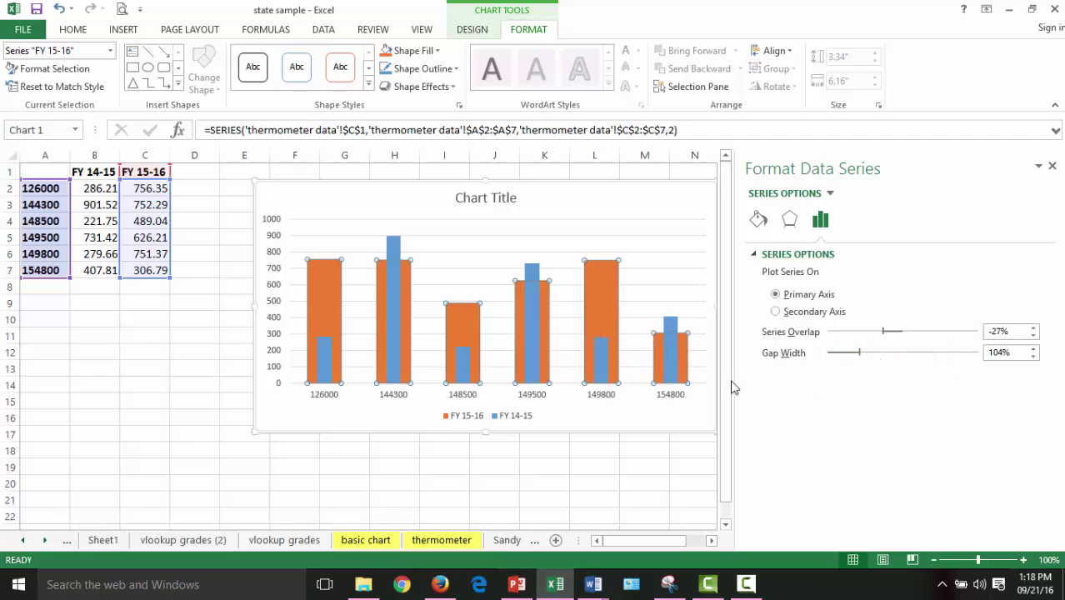
click(623, 477)
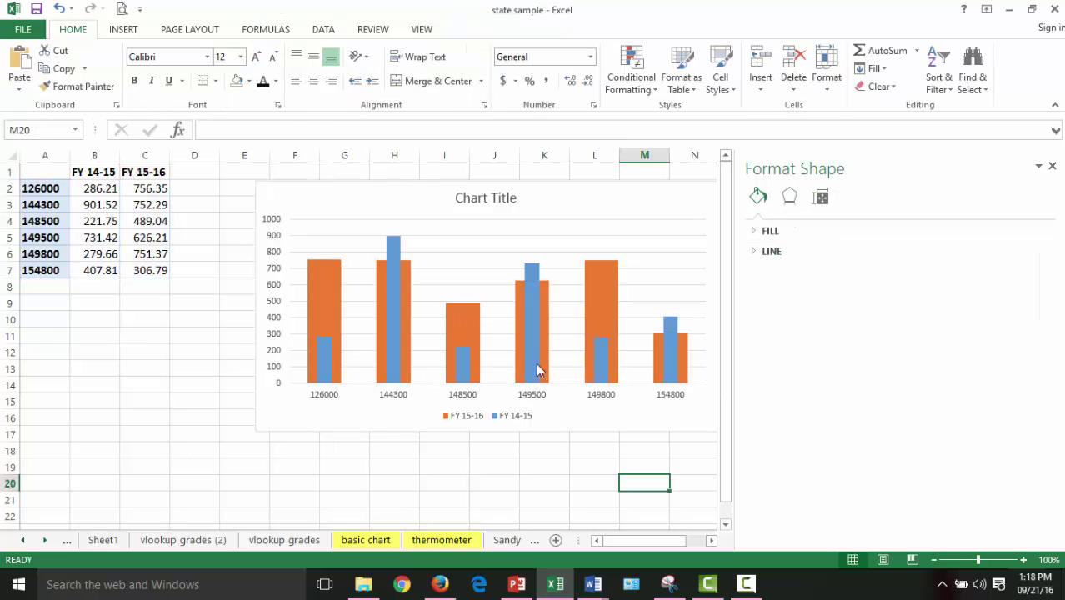
Step: Close the shape formatting pane and narrow the thermometer chart to about 5.14 inches wide
mouse_move(536, 358)
click(555, 477)
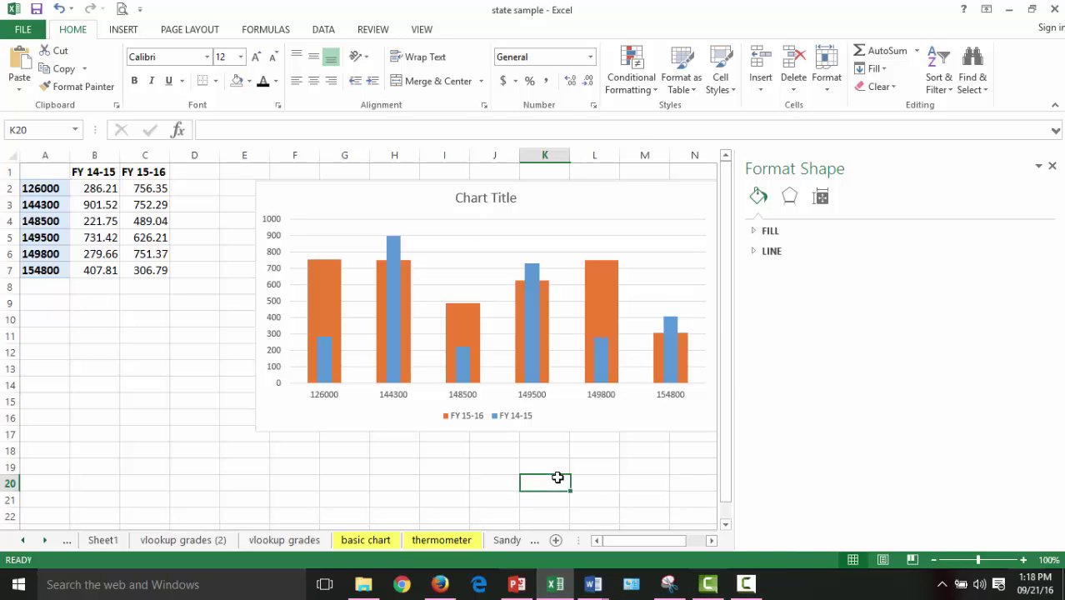
click(1052, 167)
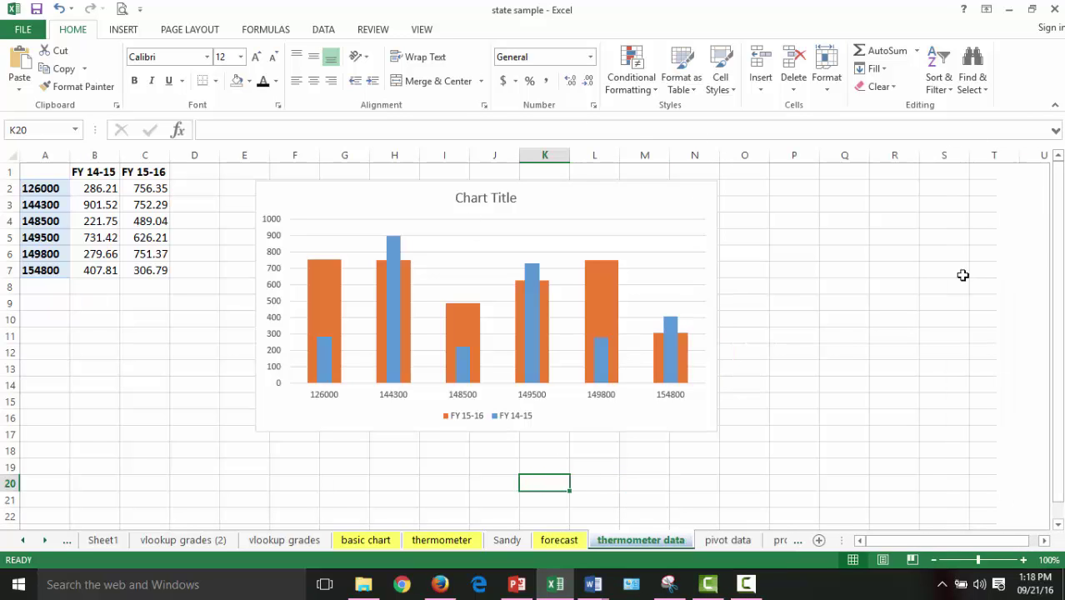
click(717, 252)
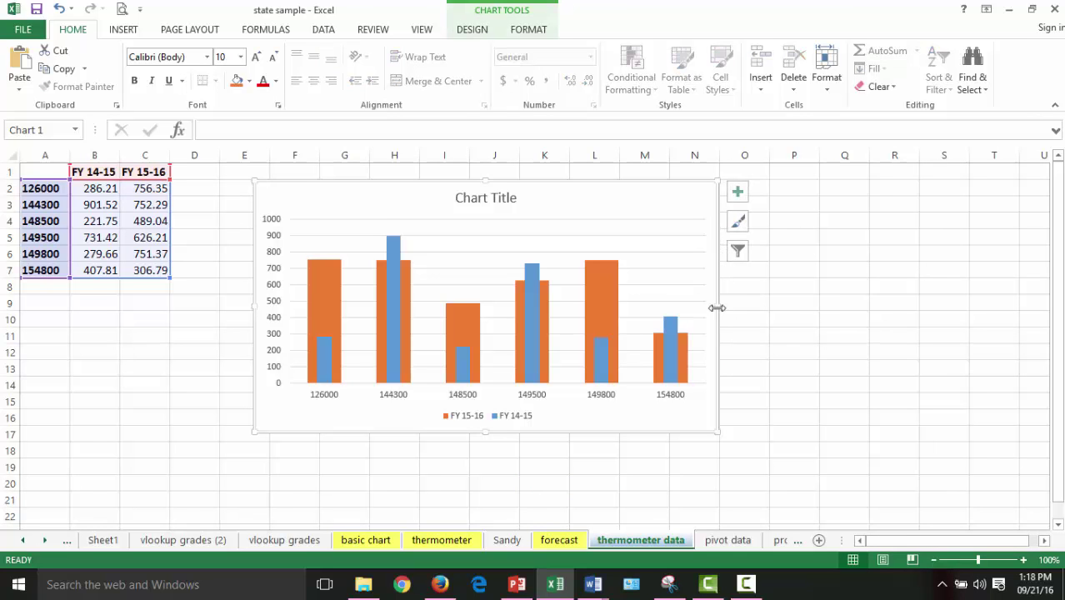
drag(716, 308, 641, 296)
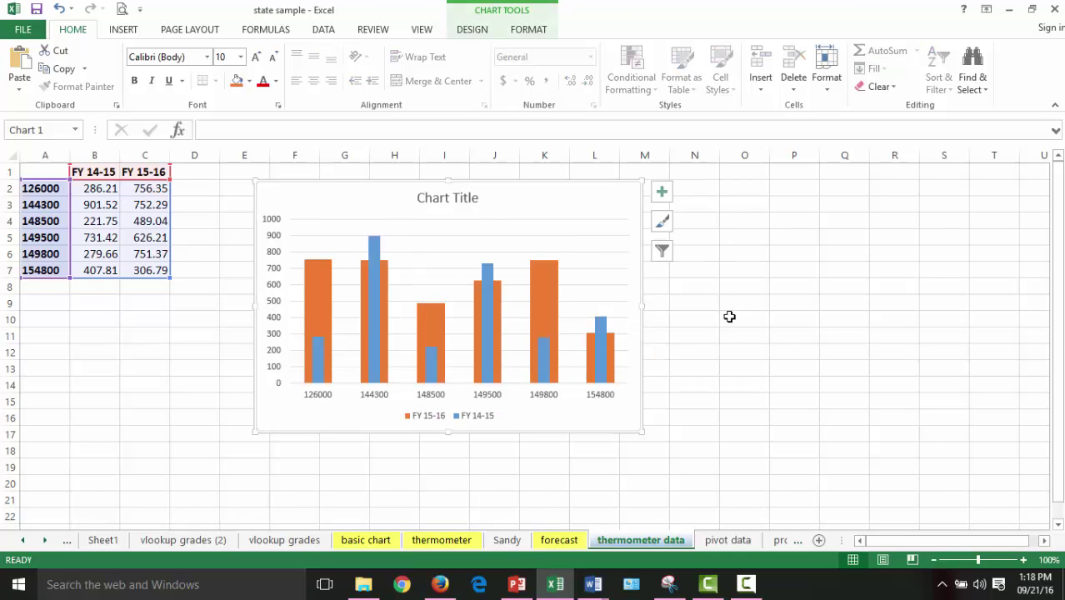
Step: Examine the formatting options, chart styles gallery and chart elements available for the thermometer chart
click(529, 32)
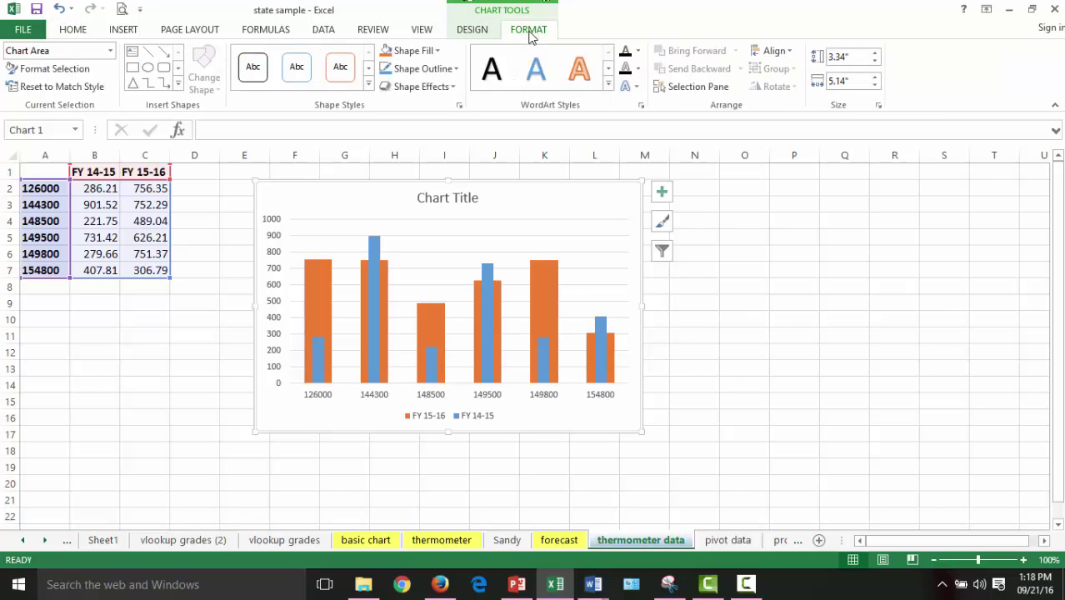
click(472, 30)
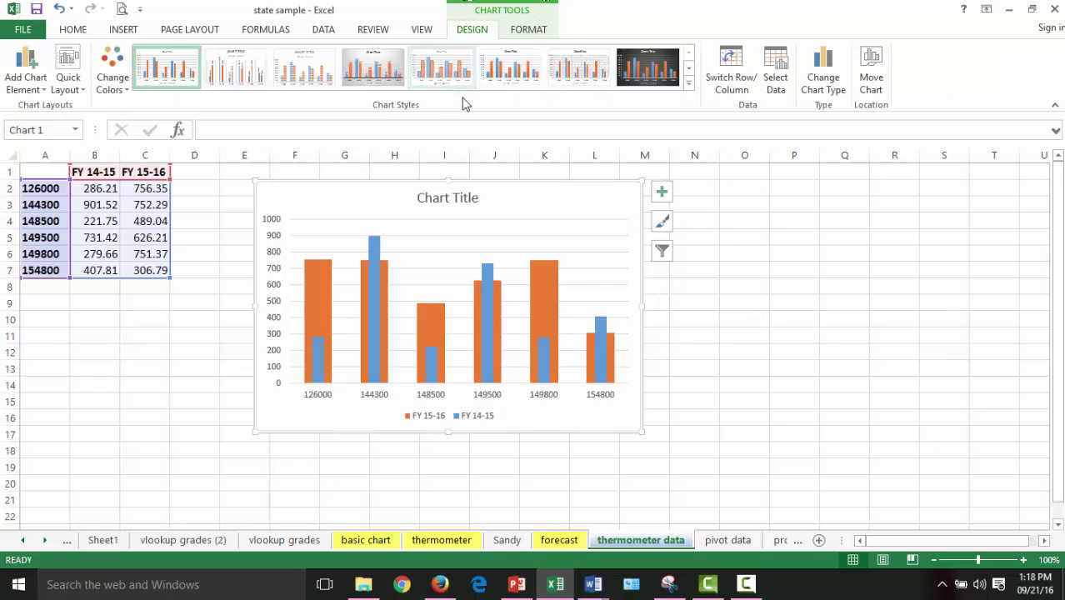
click(691, 93)
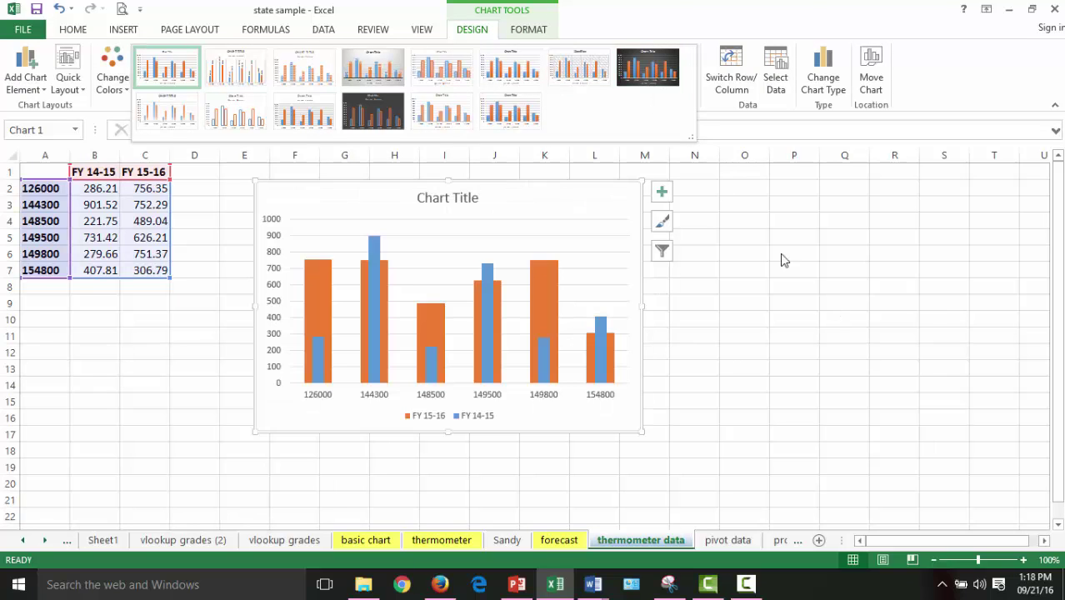
click(773, 235)
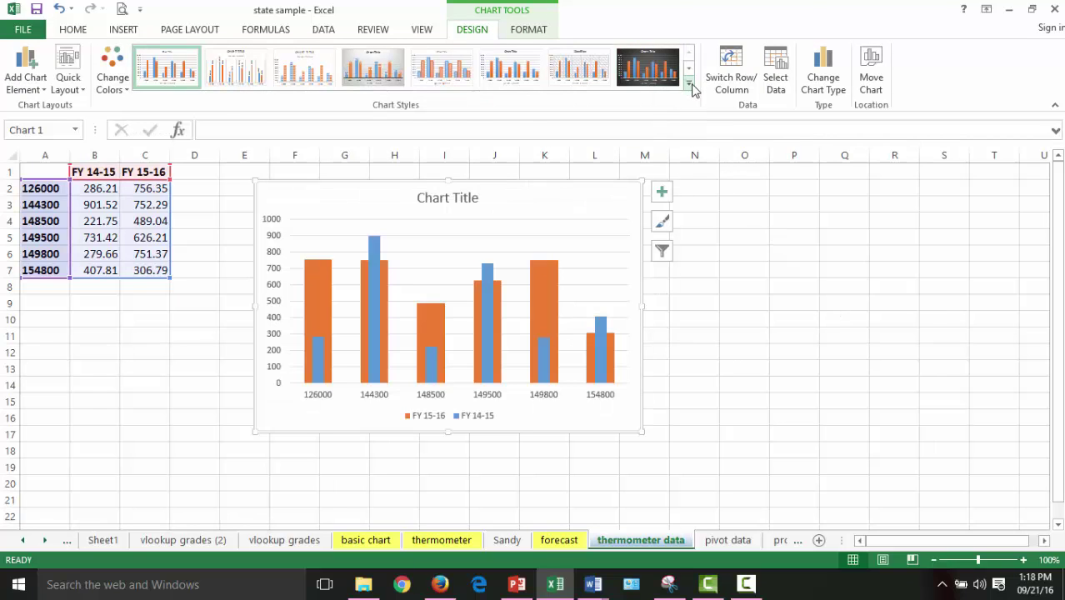
click(689, 84)
click(754, 250)
click(533, 30)
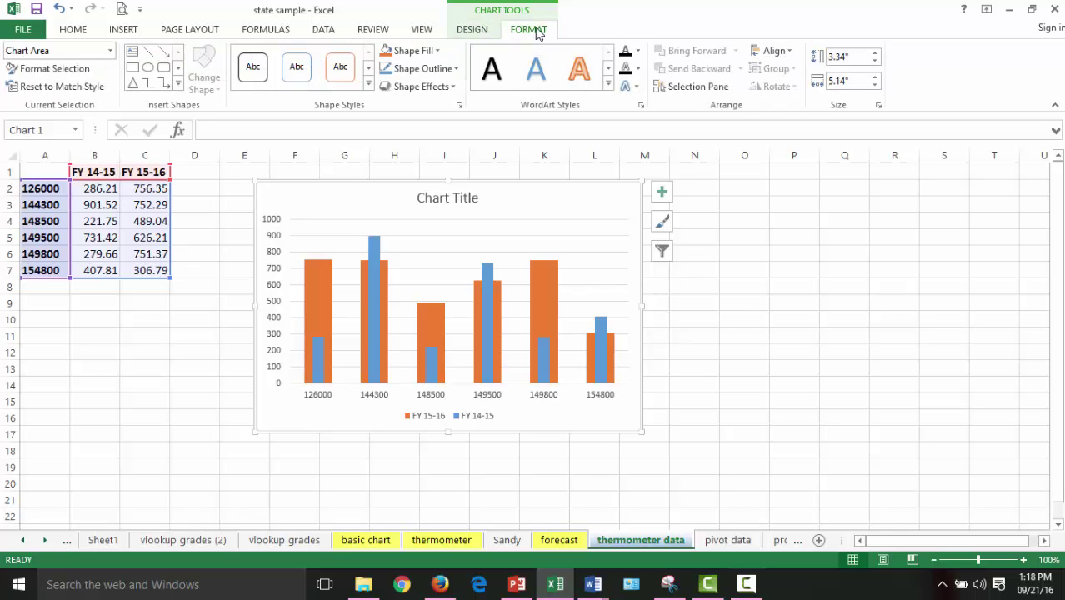
click(474, 30)
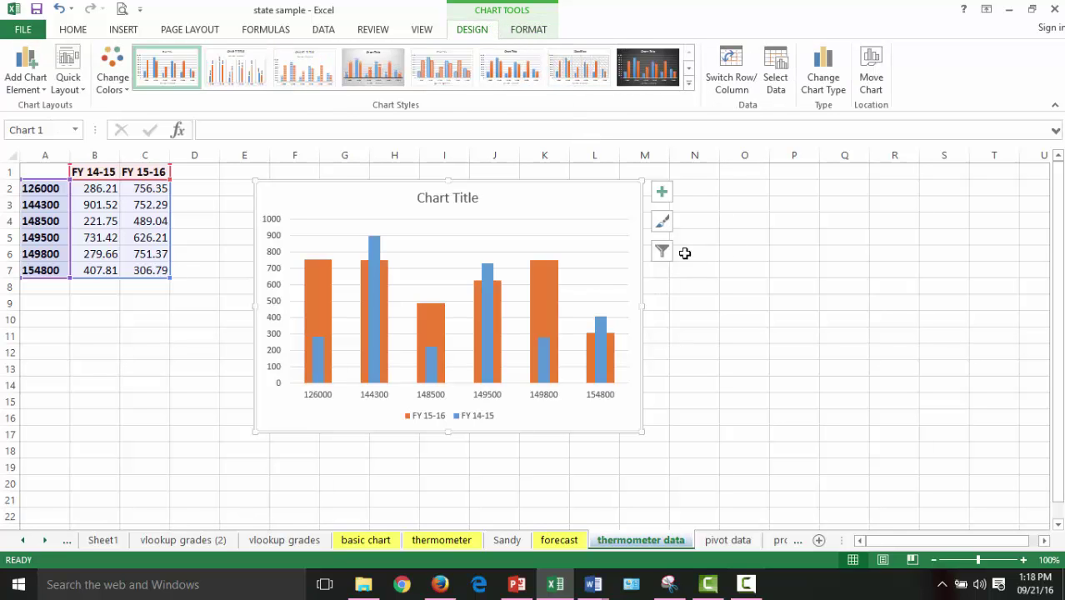
click(663, 194)
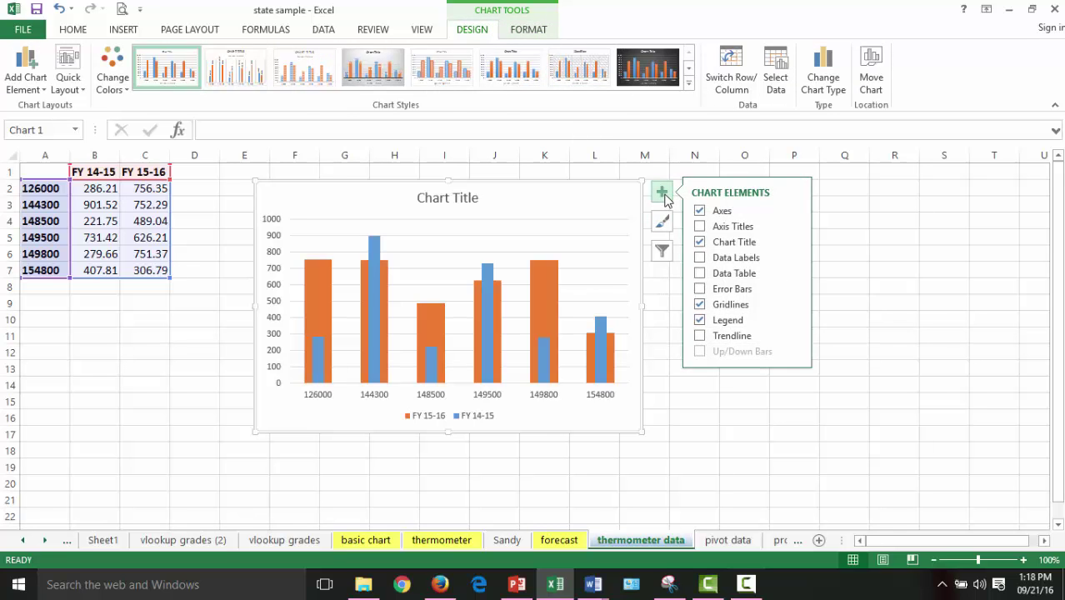
click(845, 235)
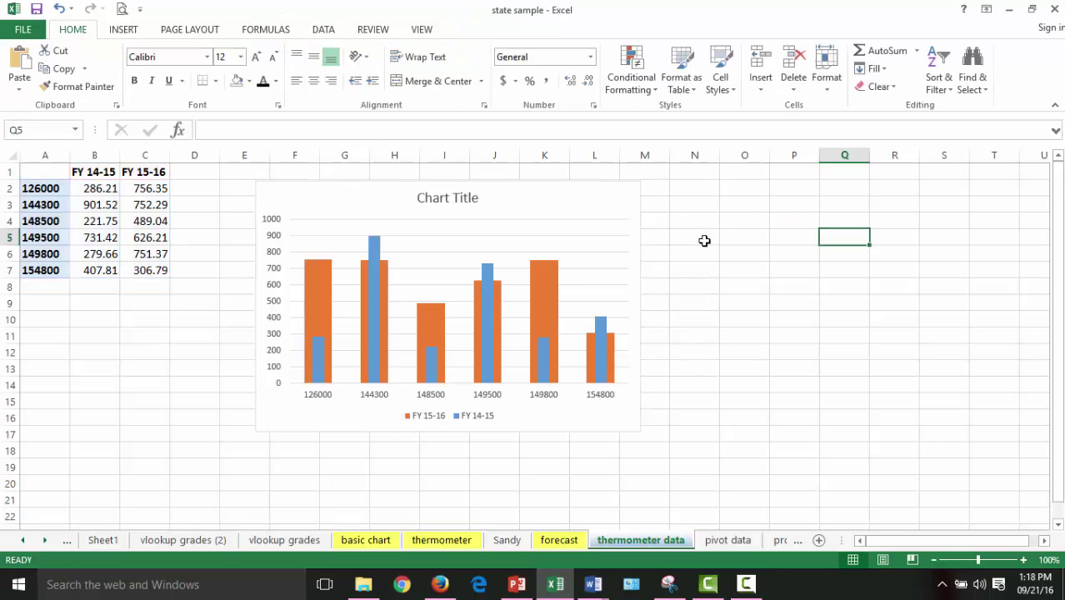
Step: Reselect the thermometer chart and preview chart styles such as Style 8 without applying one
click(595, 210)
click(601, 173)
click(606, 183)
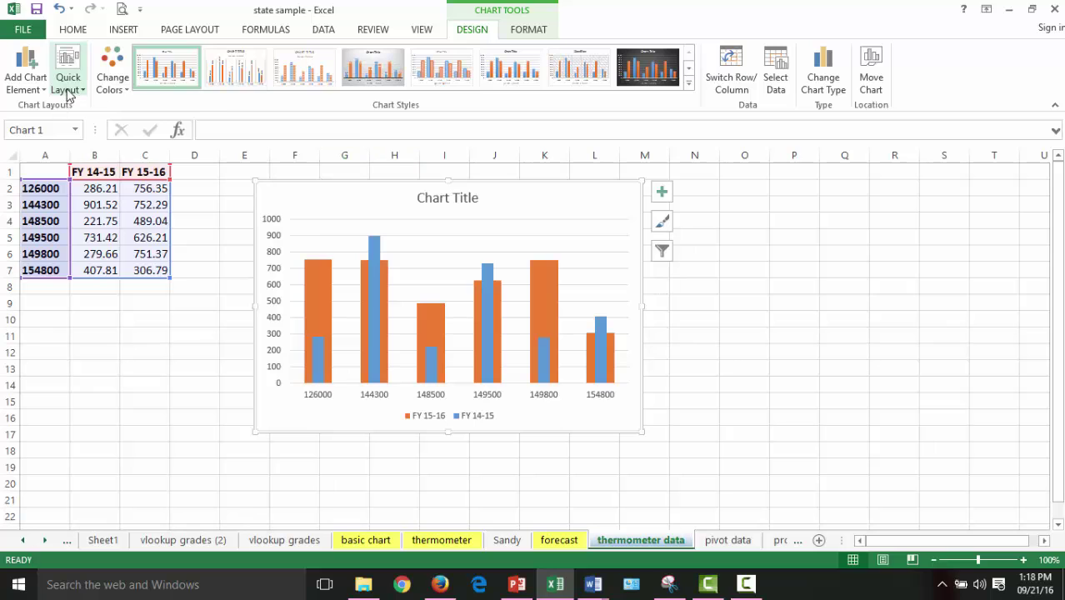
click(689, 84)
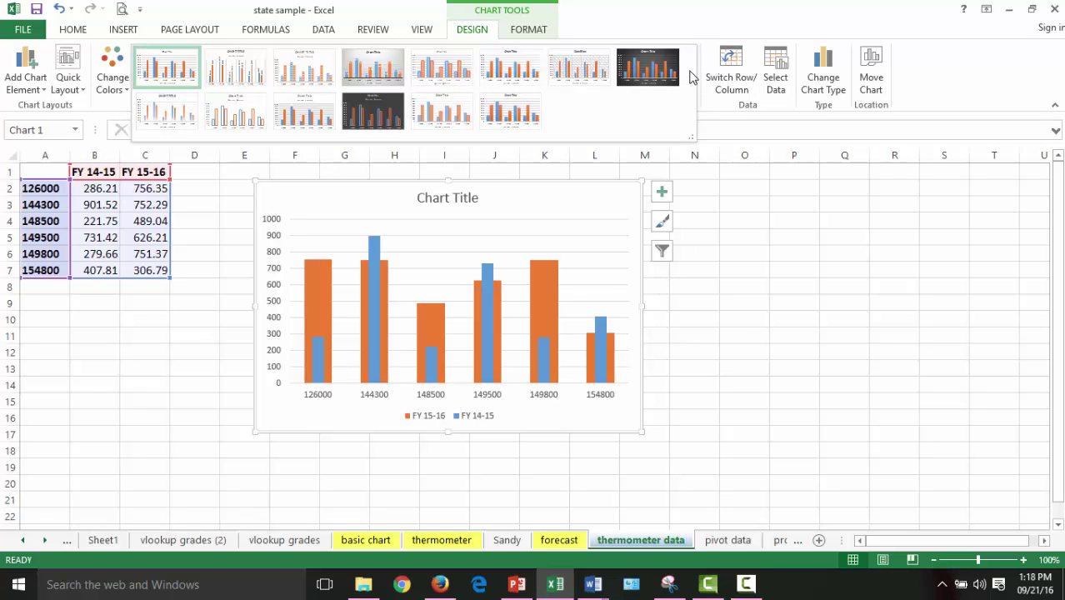
click(771, 227)
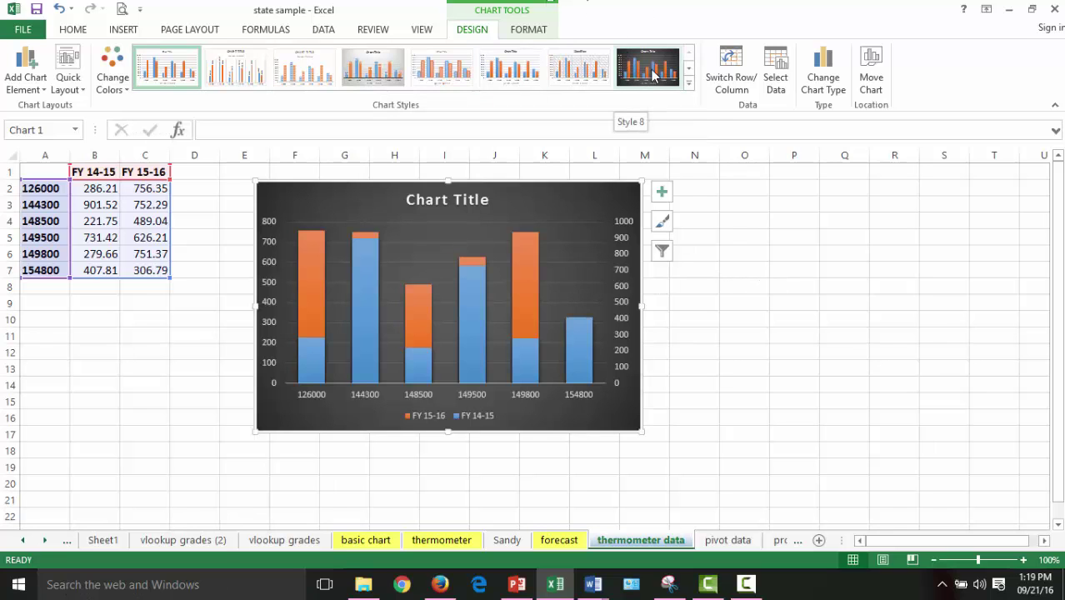
click(844, 334)
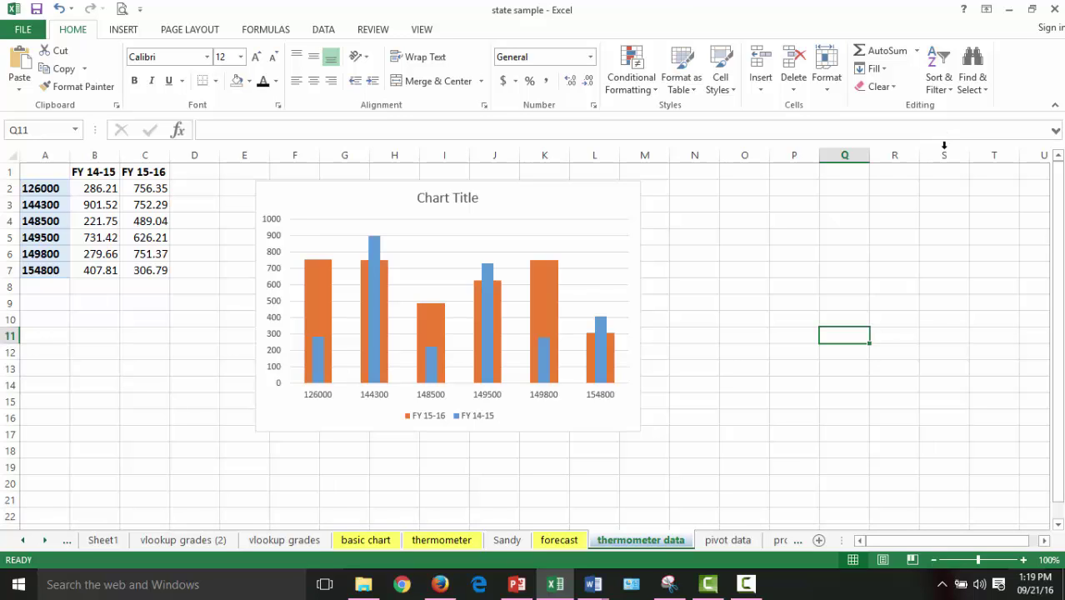
right_click(585, 185)
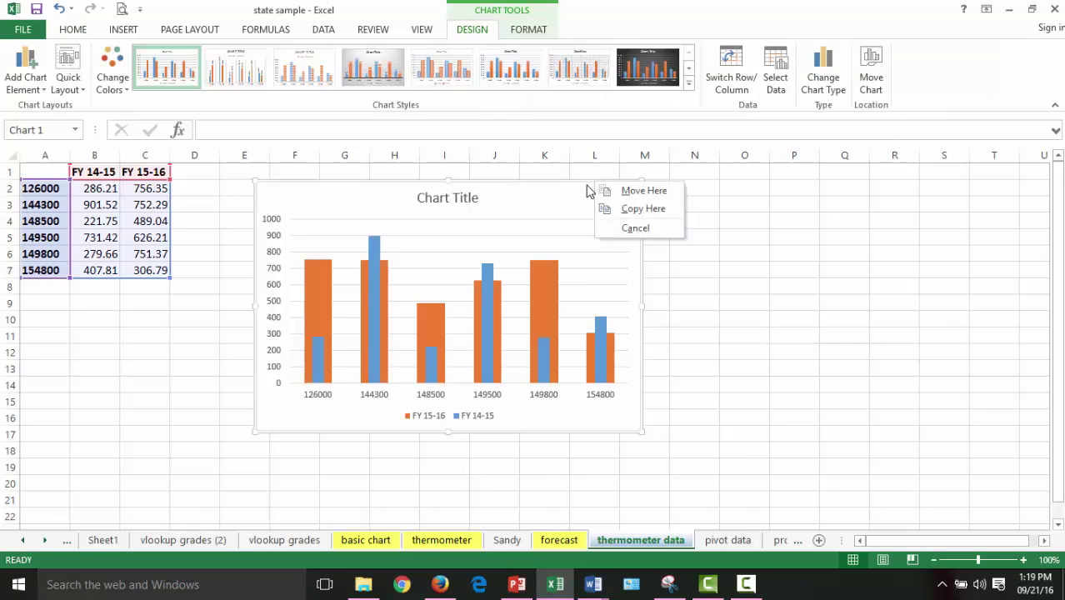
right_click(582, 187)
right_click(569, 171)
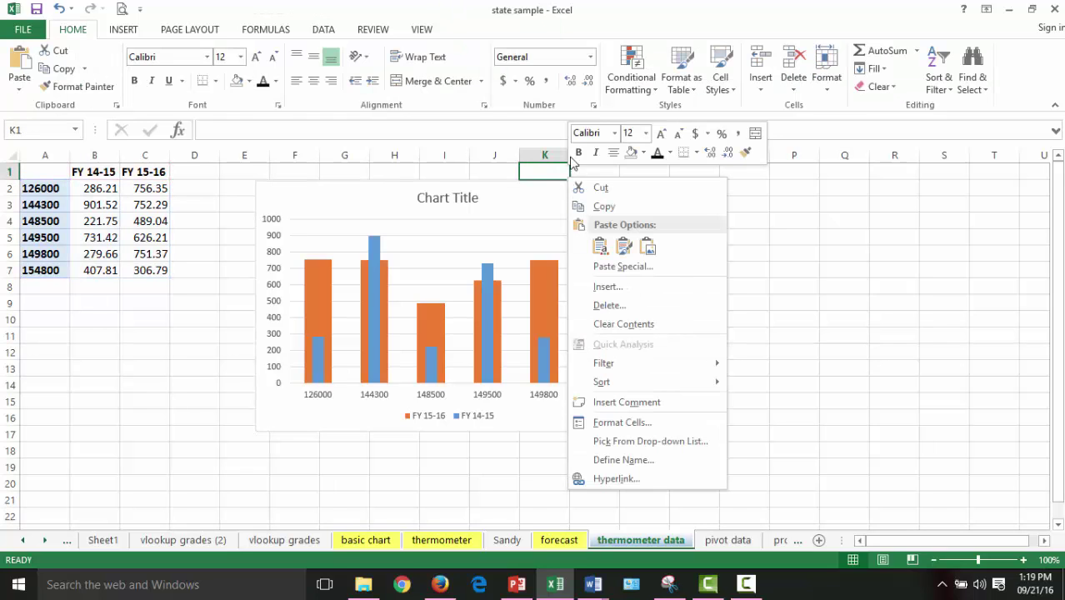
key(Escape)
Step: Examine the thermometer chart's layout choices, chart elements and full set of chart styles
click(518, 178)
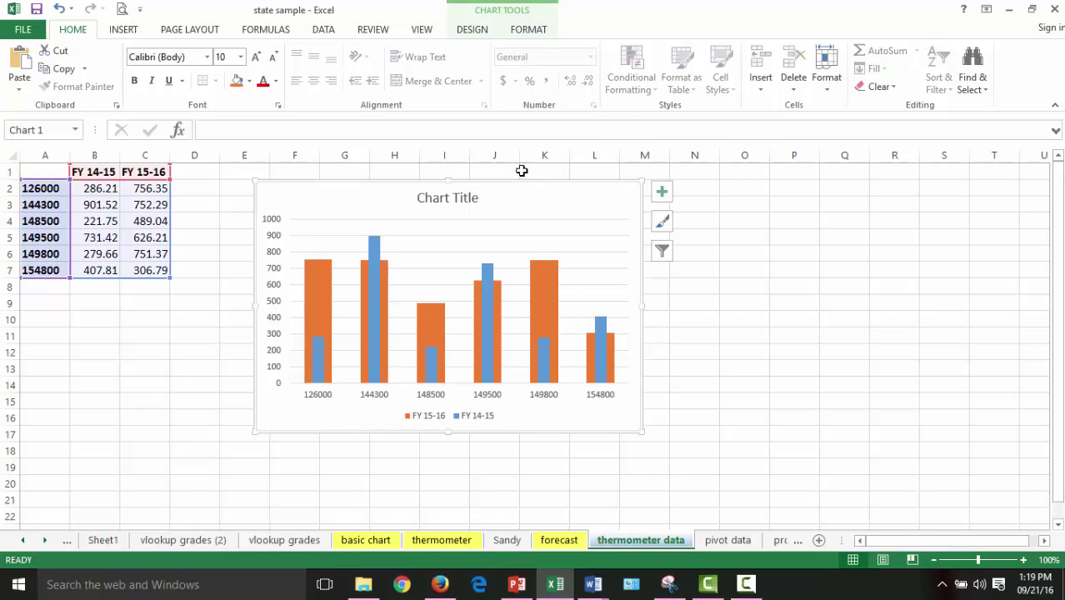
click(519, 32)
click(471, 30)
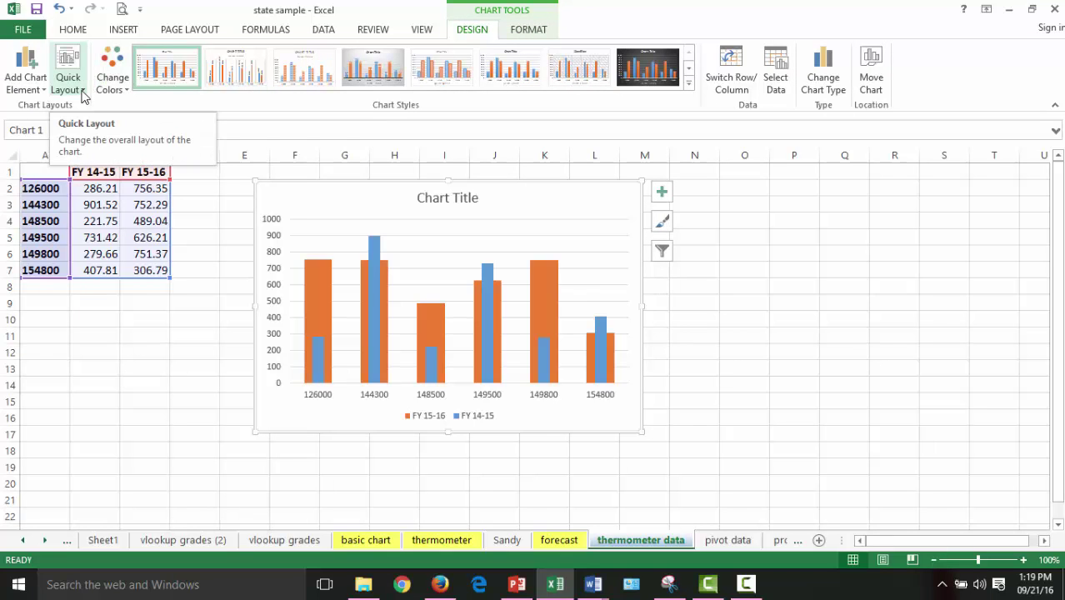
click(662, 193)
click(904, 270)
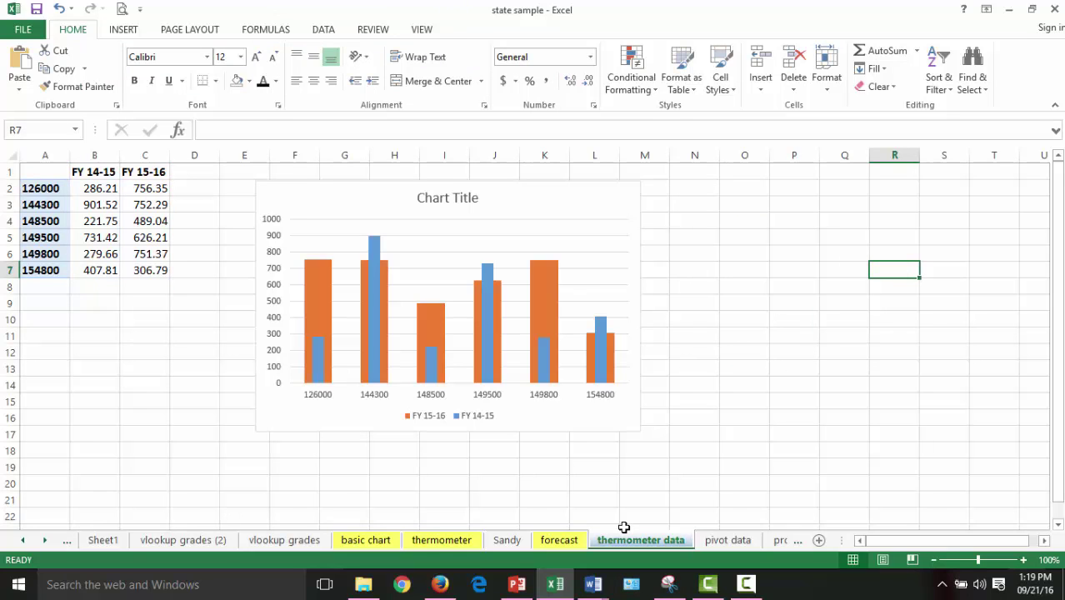
click(535, 186)
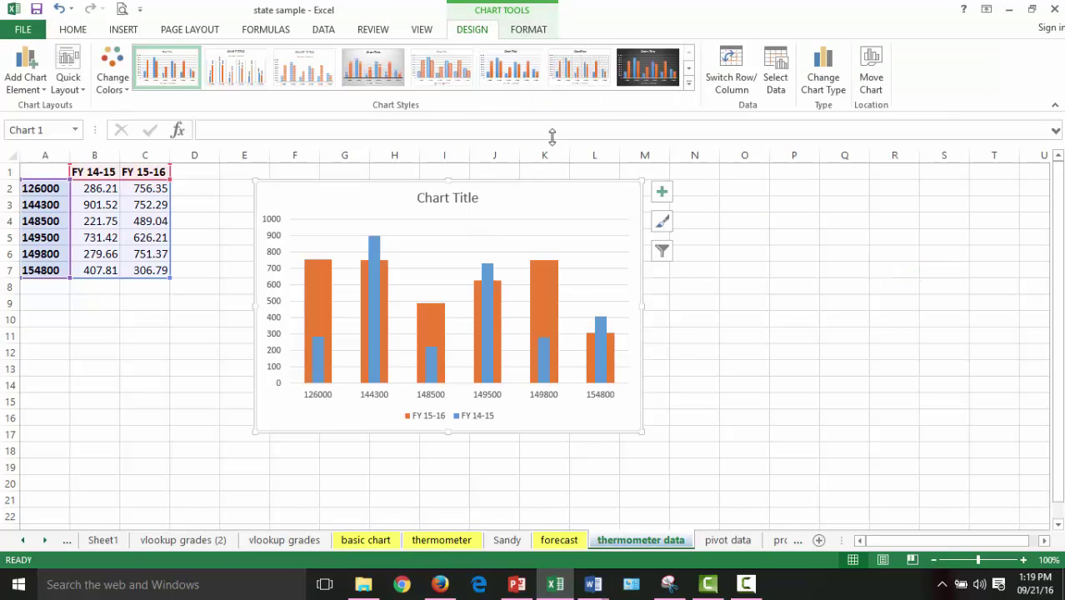
click(688, 84)
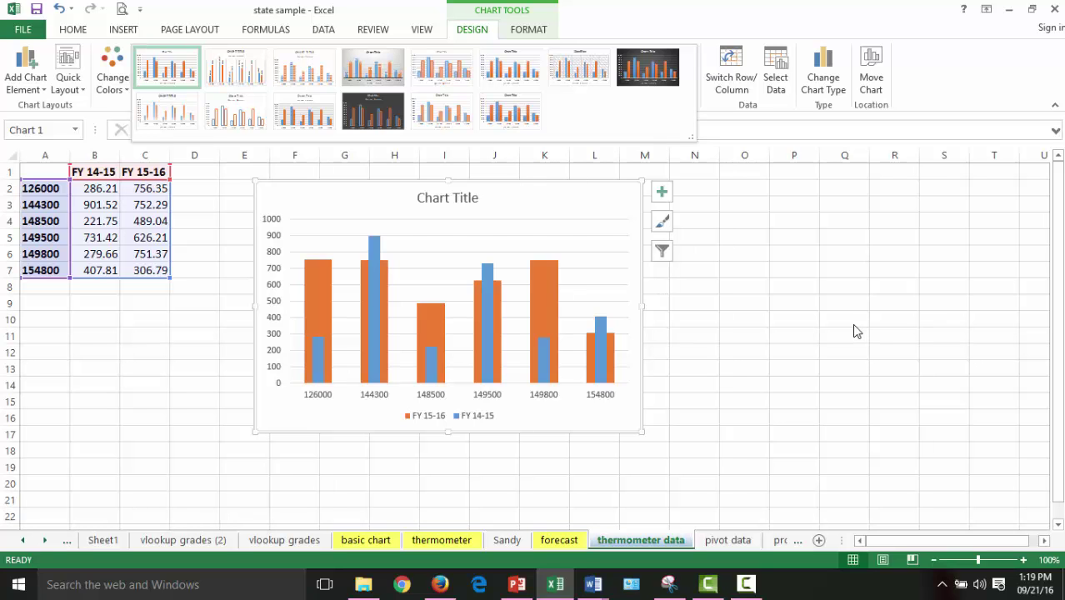
click(775, 297)
Step: Look through the file types offered for saving the workbook in the excel folder, without saving it
click(23, 29)
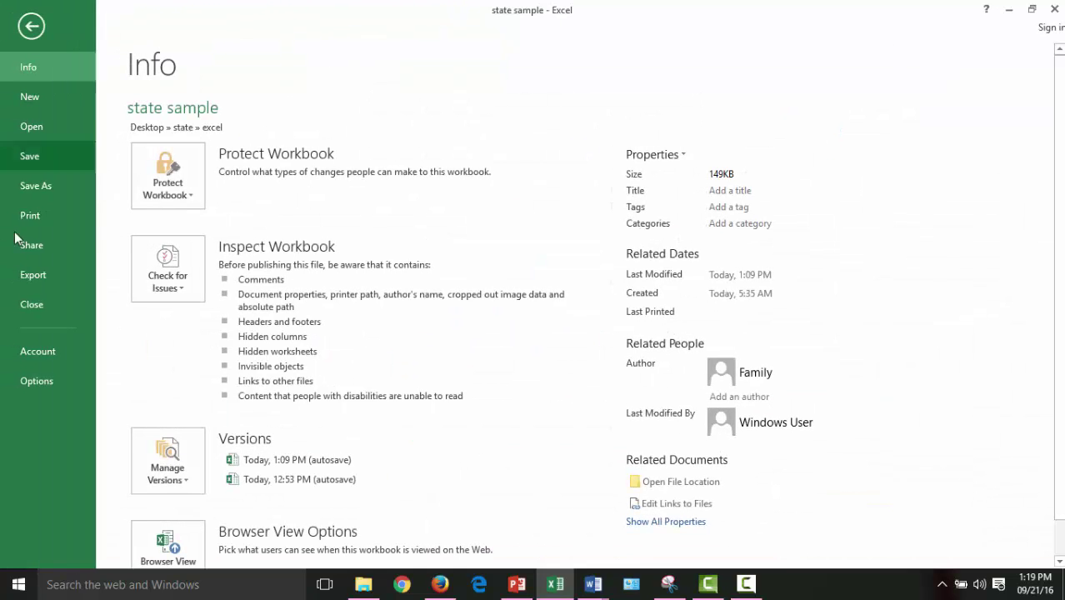
click(34, 190)
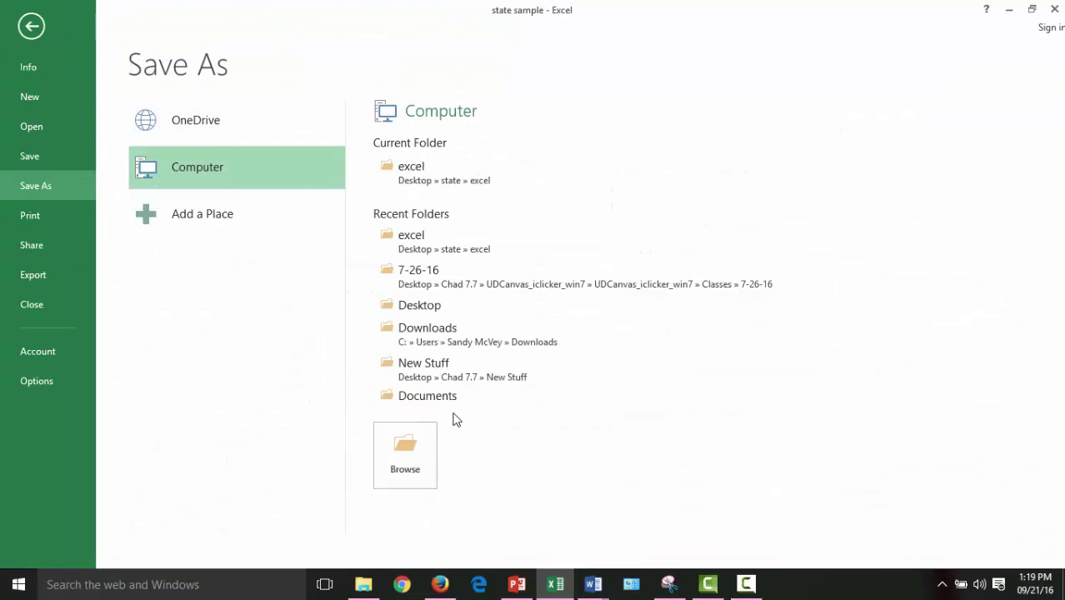
click(426, 167)
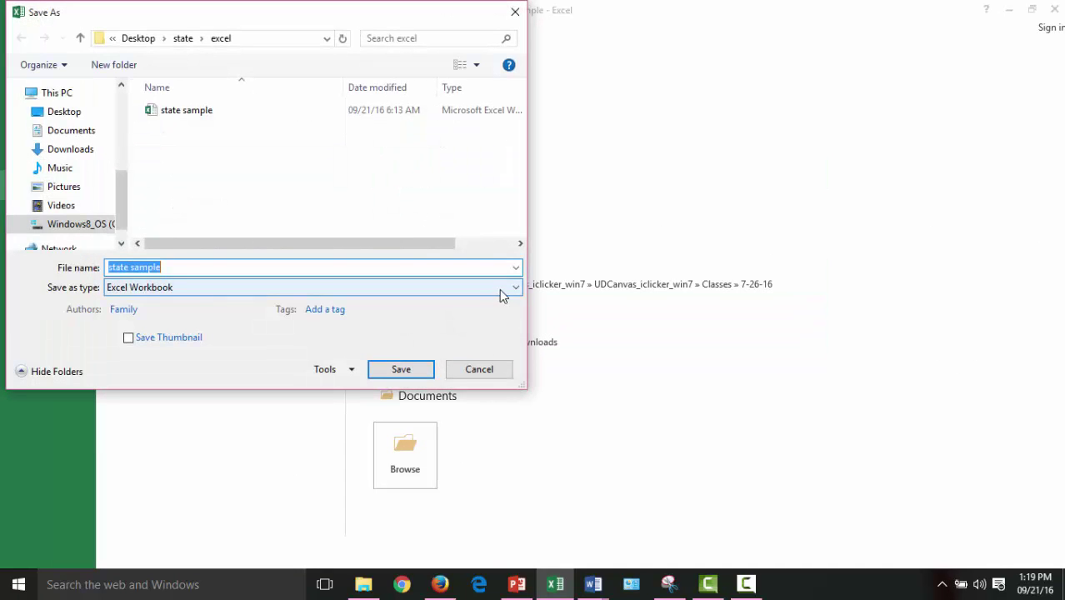
click(501, 290)
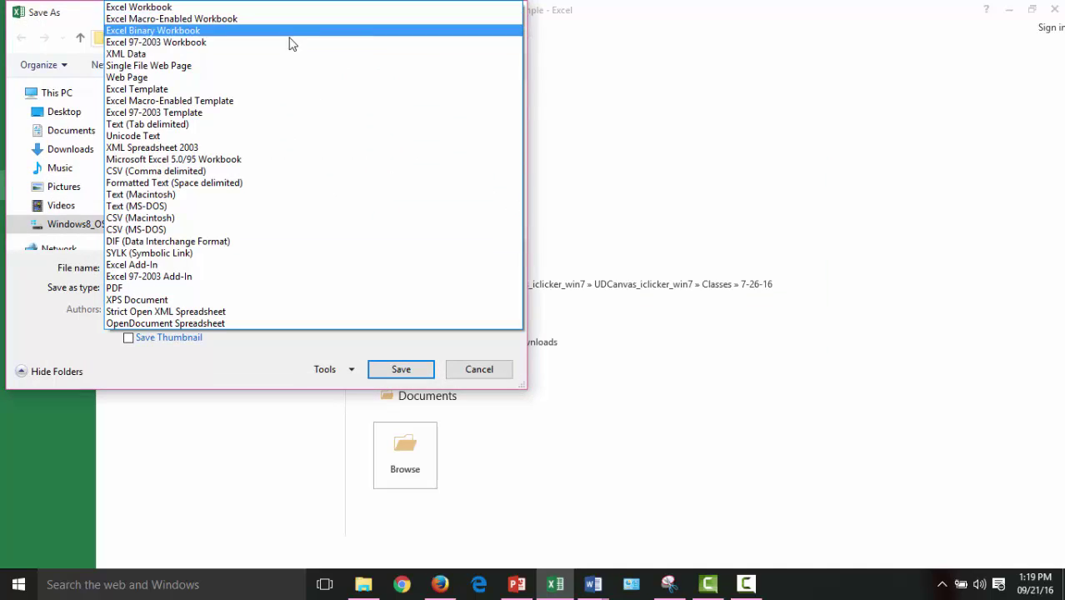
click(485, 368)
click(516, 12)
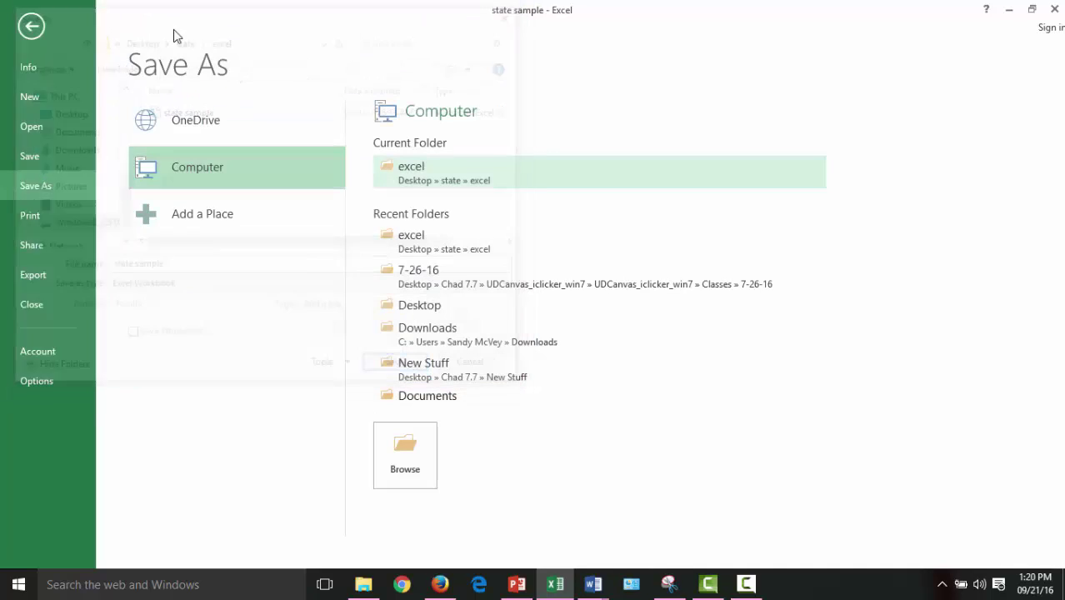
click(32, 28)
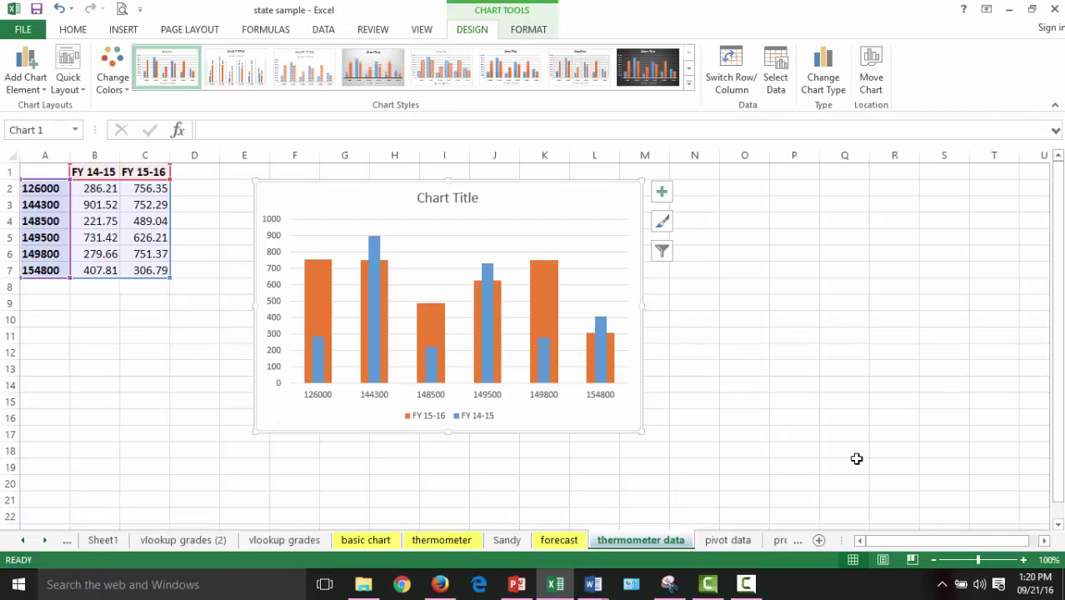
Step: On the forecast worksheet, move the chart farther from the data table and extend its source range to include the FY 12-13 column
click(885, 465)
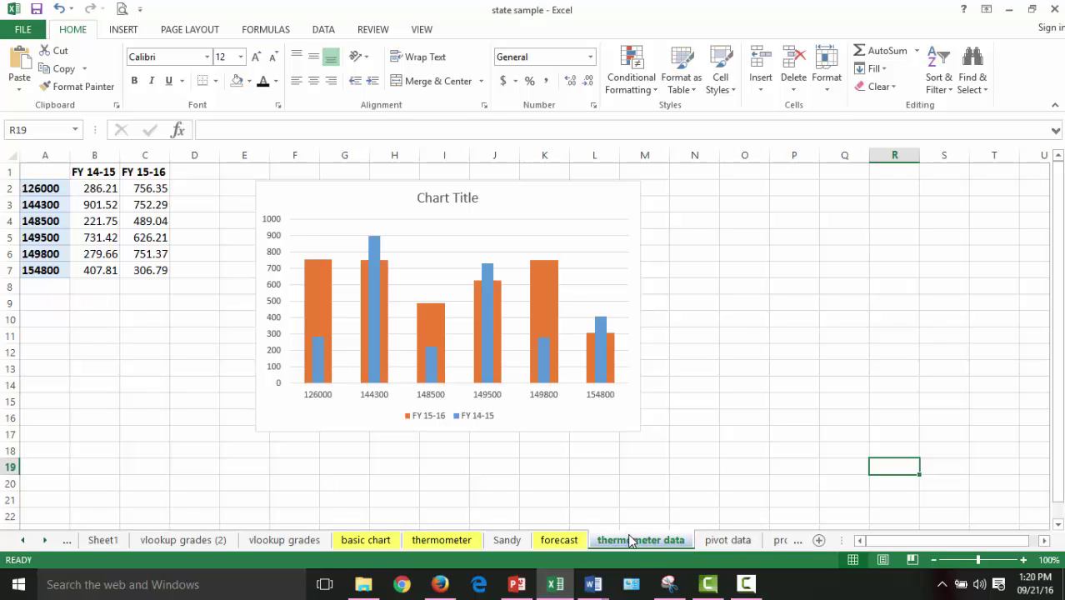
click(554, 540)
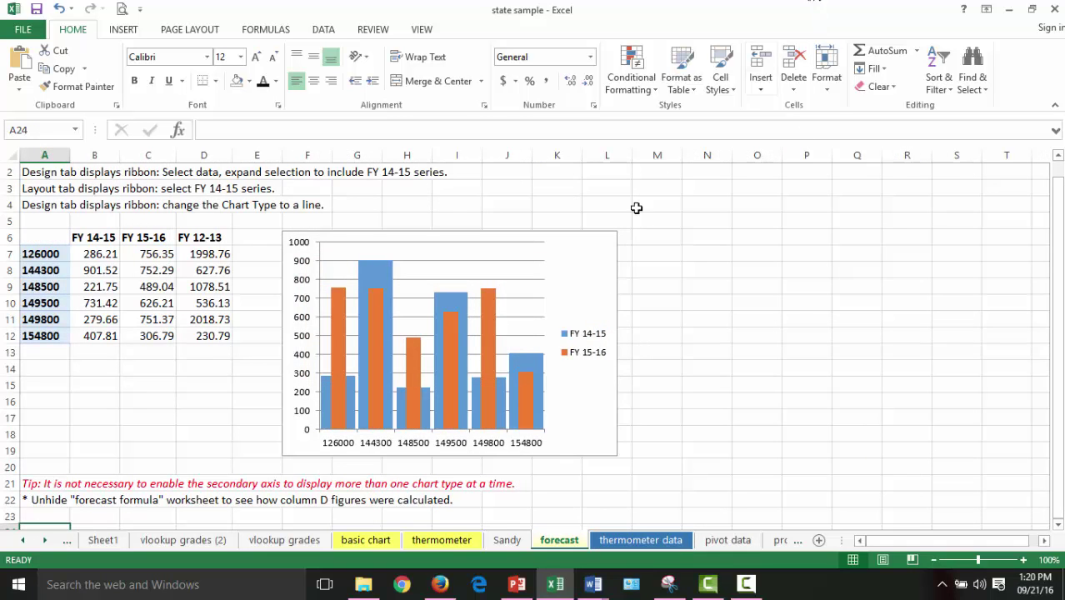
click(580, 241)
drag(580, 242, 658, 250)
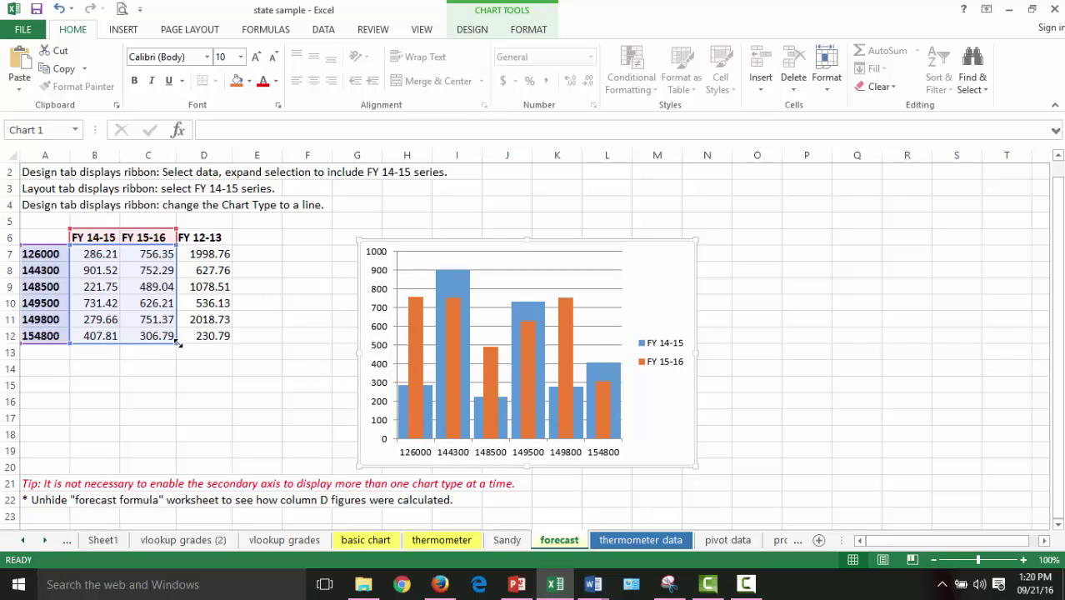
drag(187, 342, 233, 343)
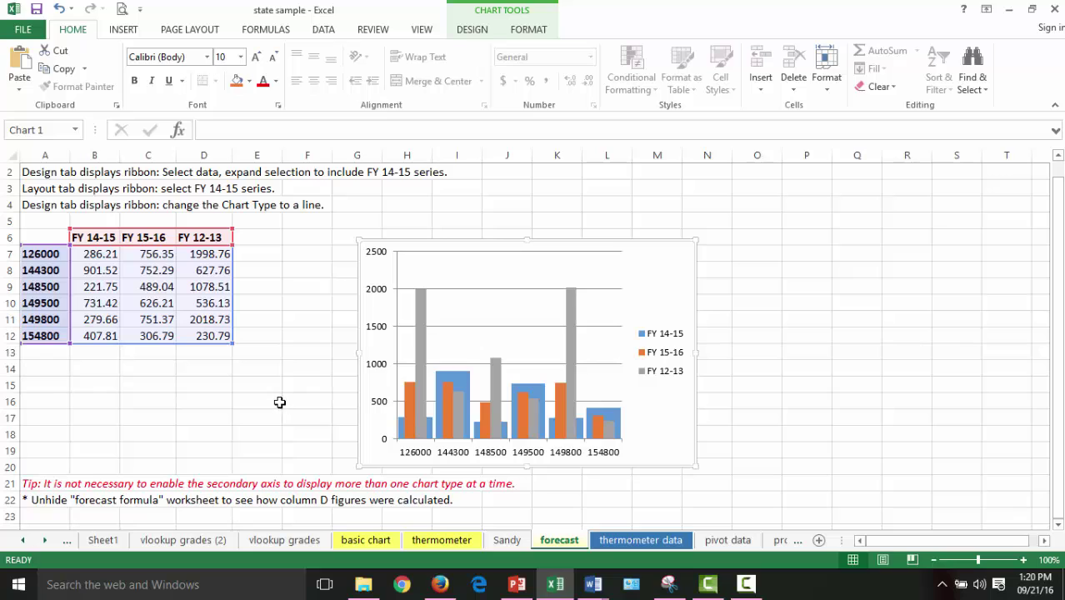
Step: From the FY 12-13 series, try changing the forecast chart to the Line type, and undo that change
click(417, 333)
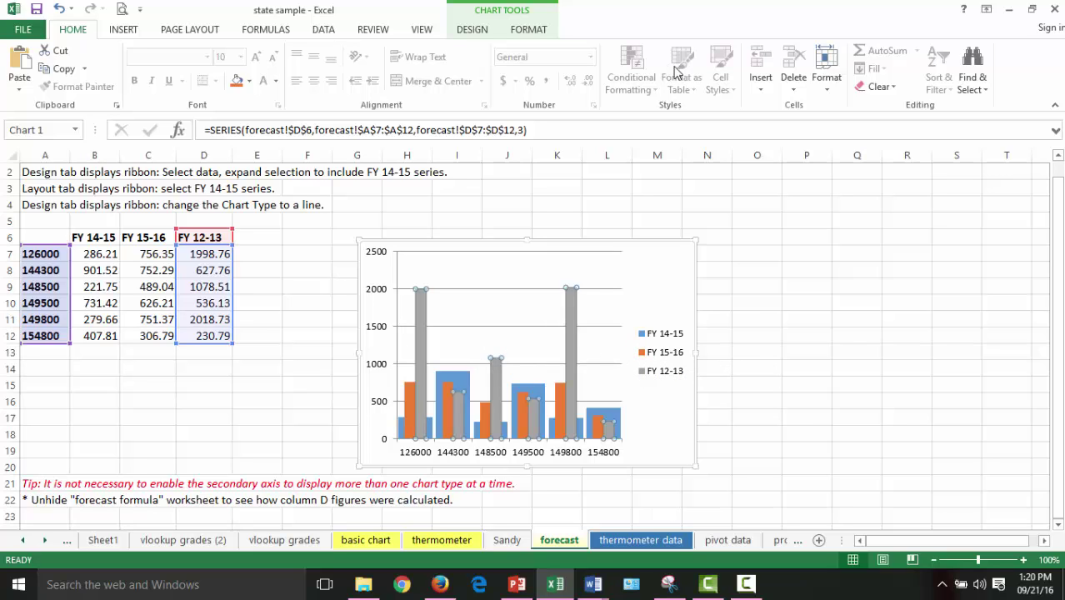
click(530, 31)
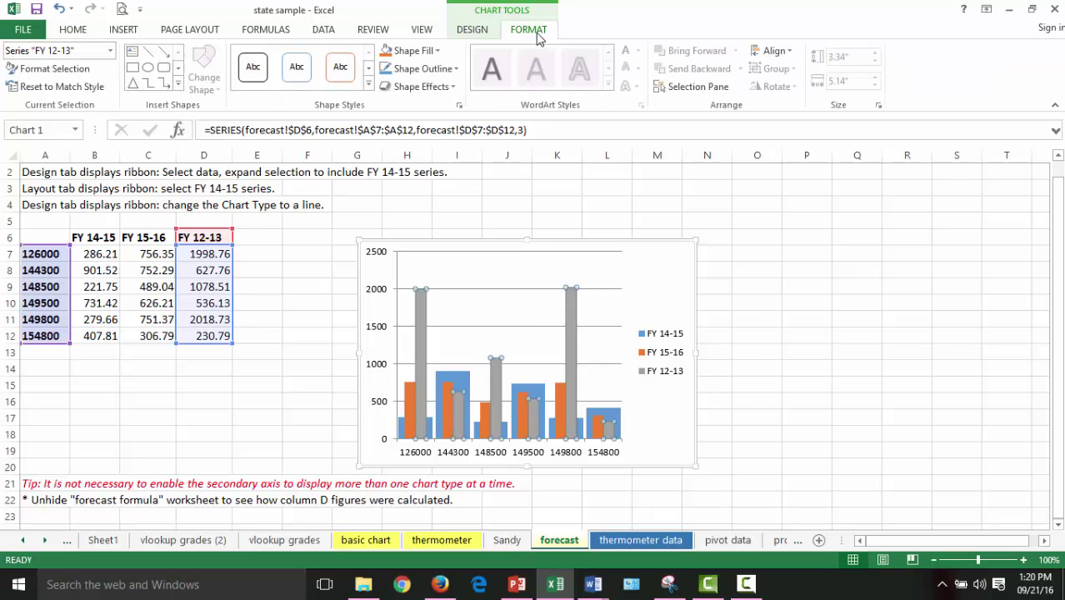
click(472, 31)
click(824, 83)
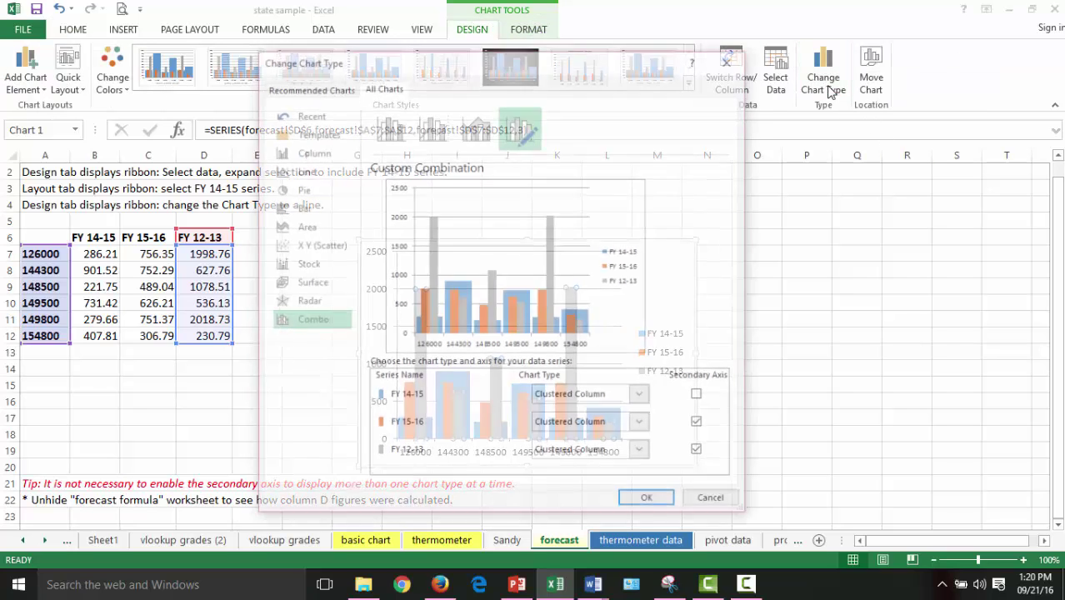
click(316, 171)
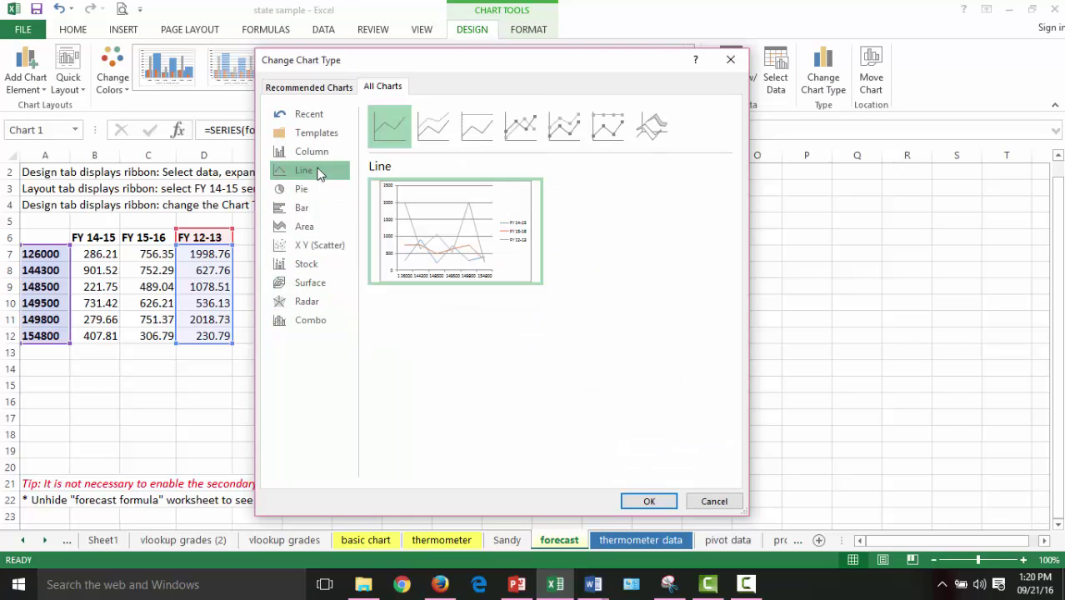
click(652, 500)
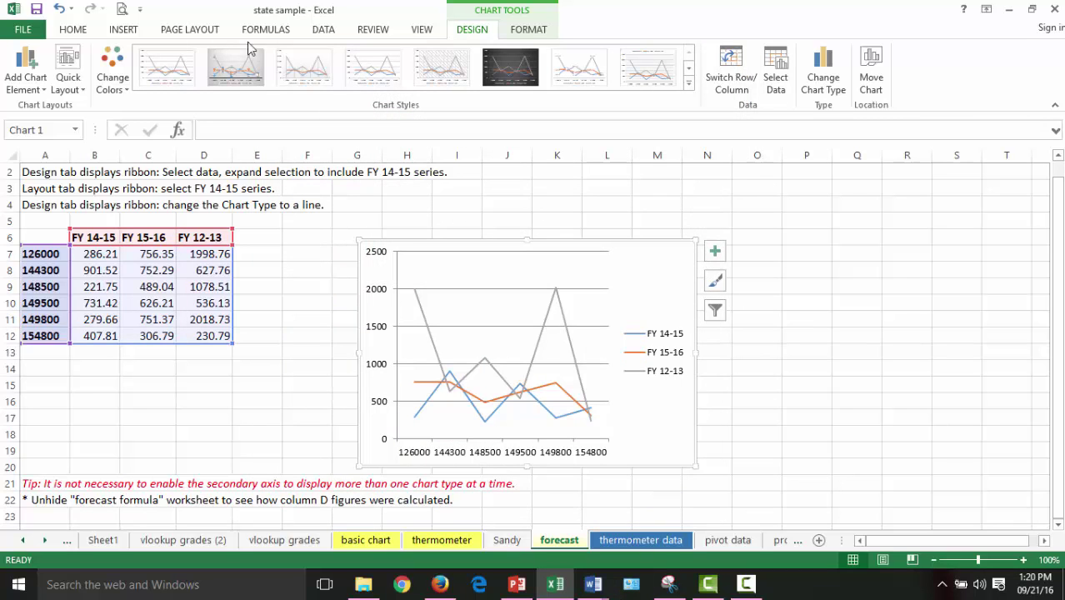
click(58, 8)
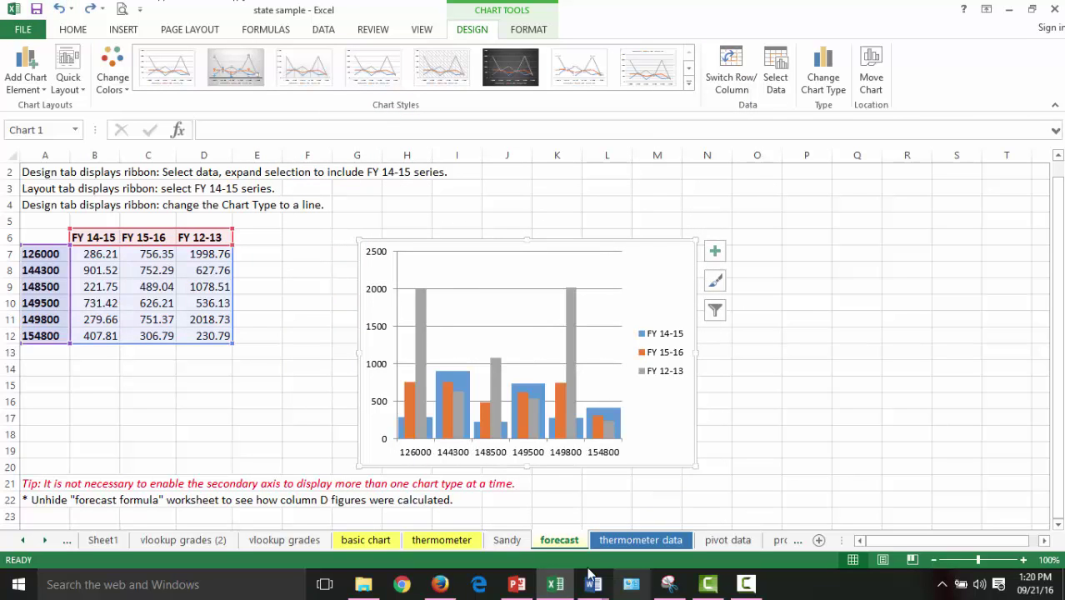
Step: In the forecast chart's custom combination, set the FY 14-15 series to Line and apply it
click(419, 309)
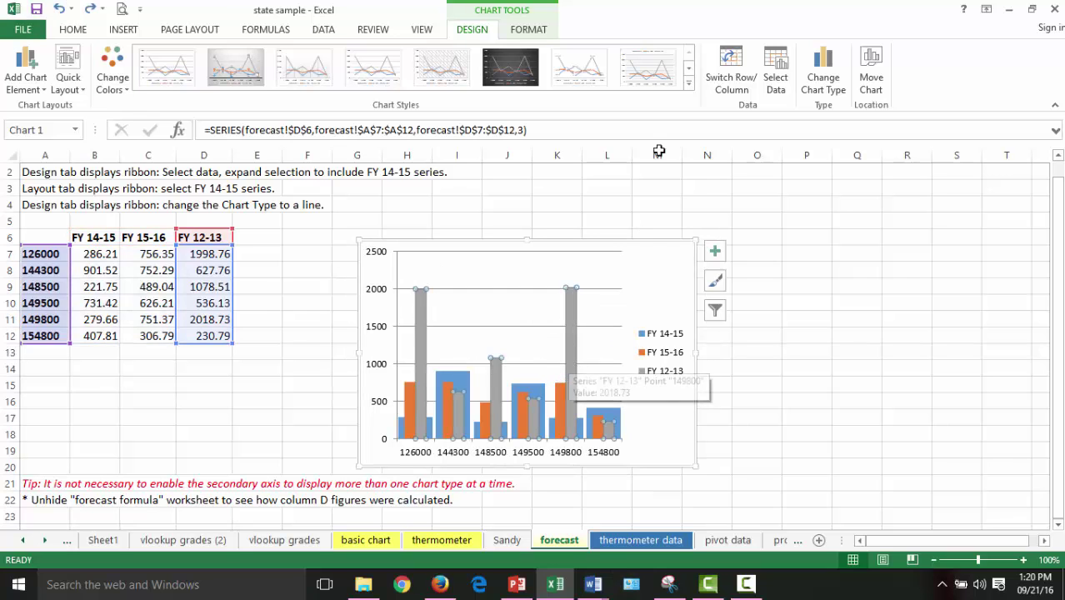
click(829, 91)
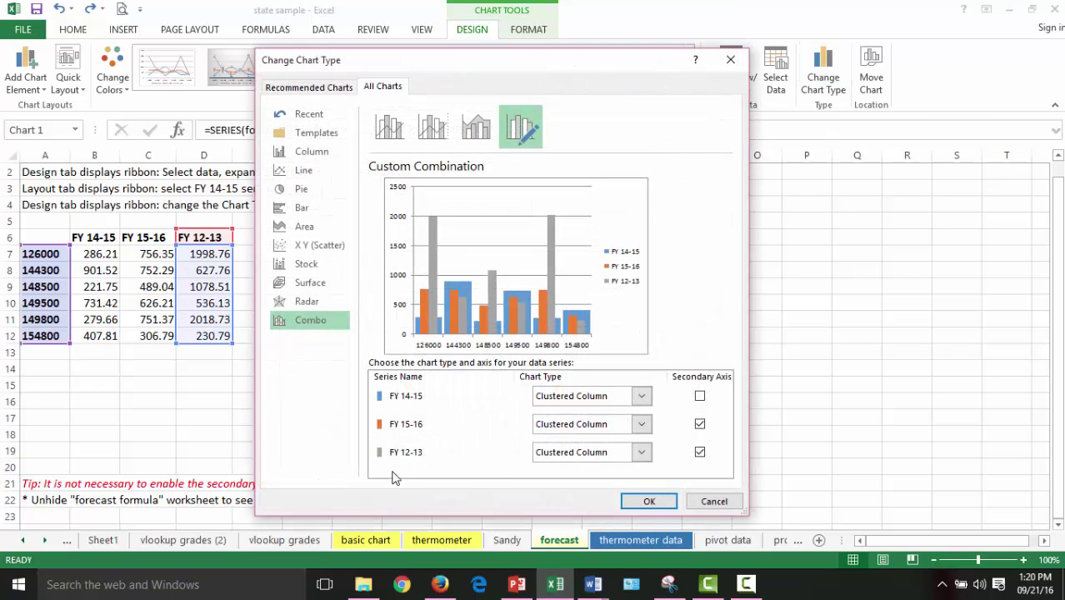
click(640, 458)
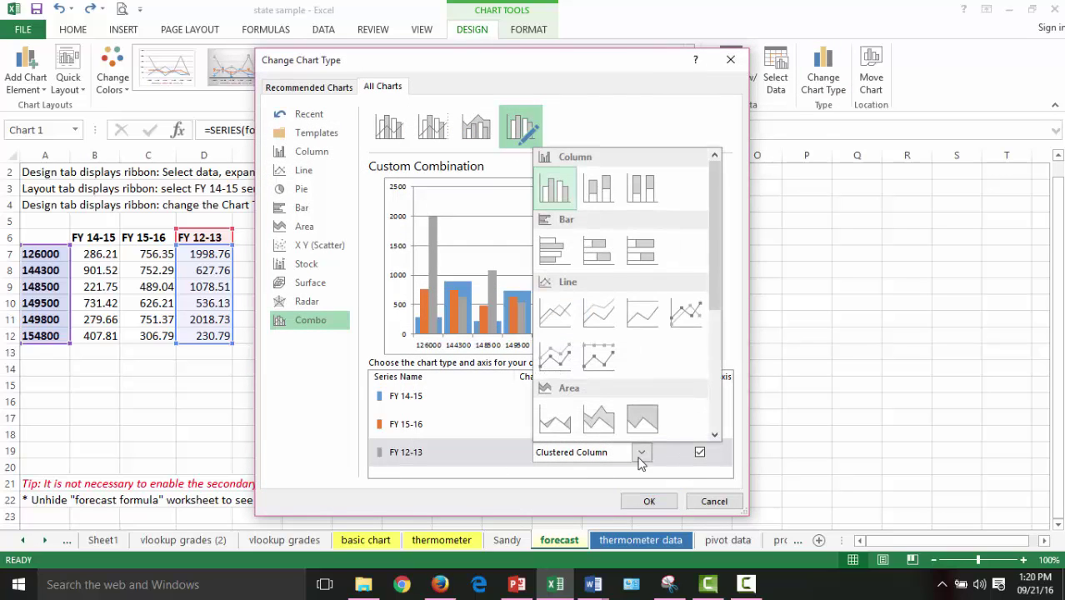
click(447, 404)
click(640, 399)
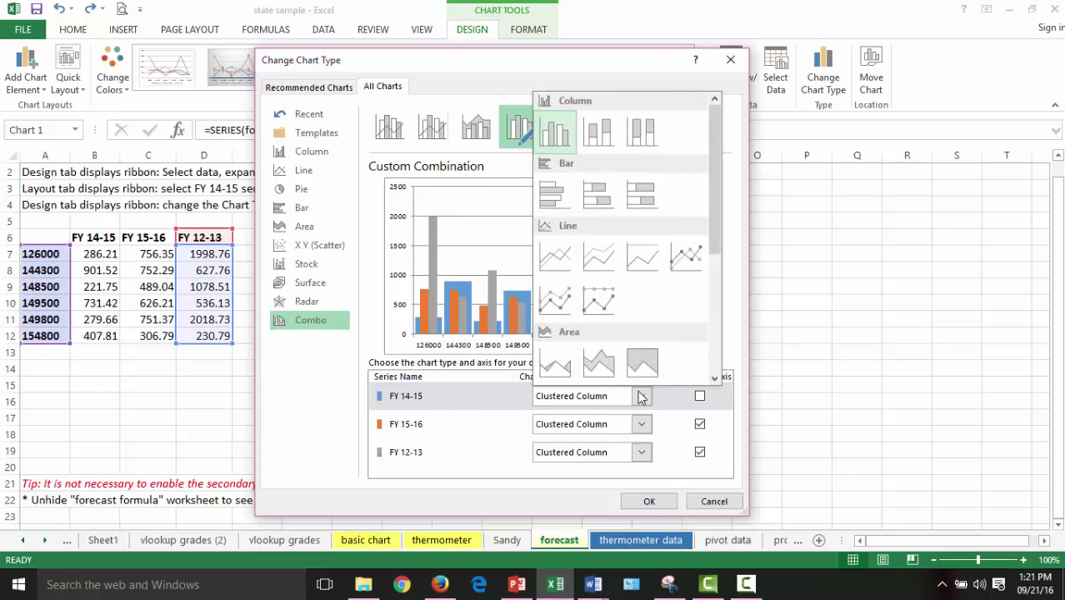
click(557, 258)
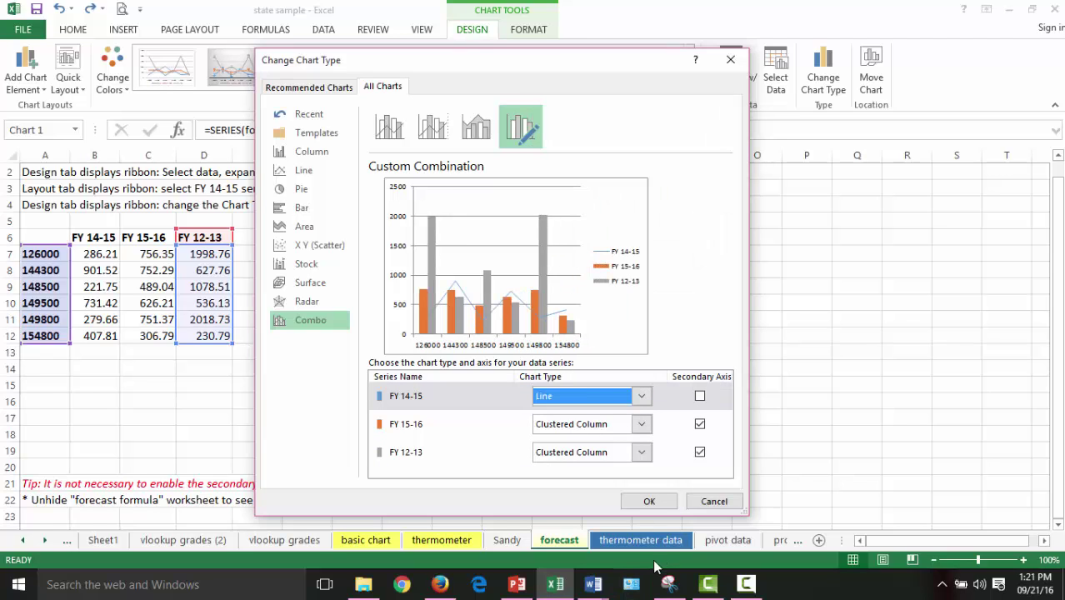
click(649, 502)
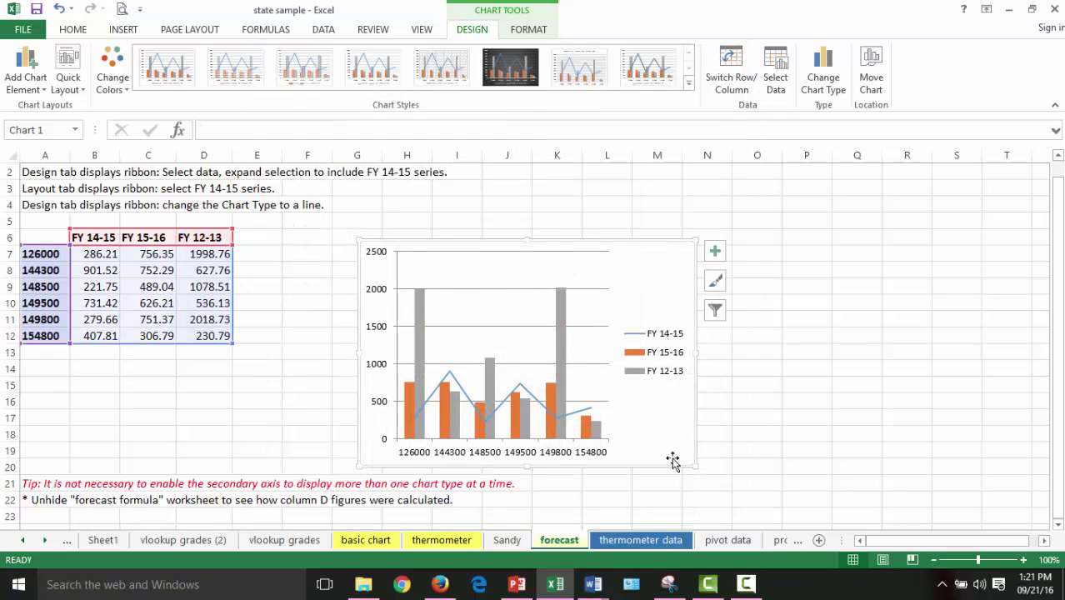
Step: Enlarge the forecast chart, mainly in width to about column N, and try to move it higher on the worksheet
drag(700, 468, 777, 475)
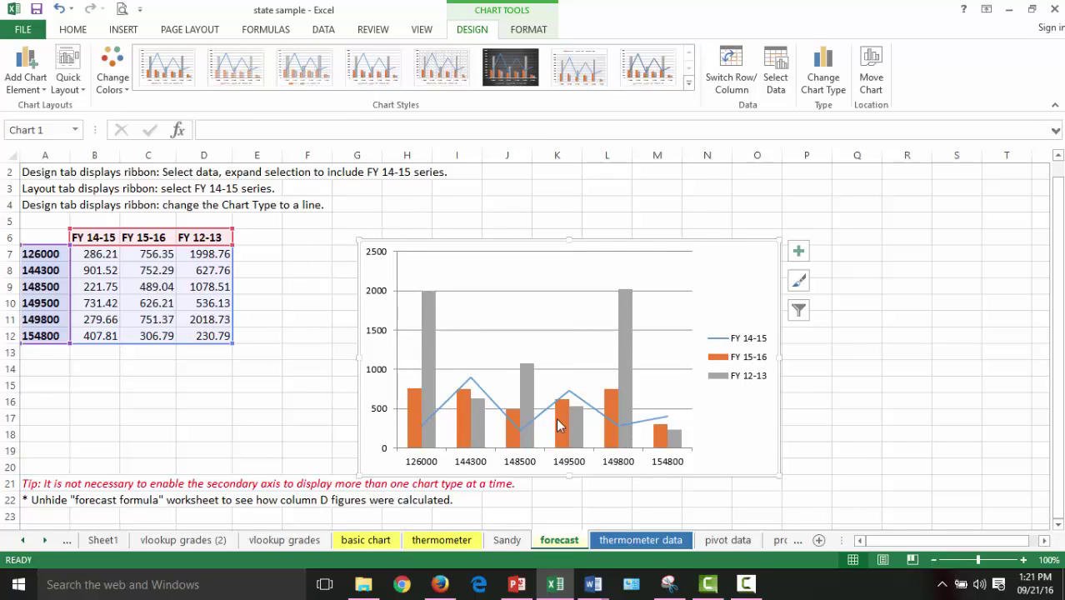
drag(656, 241, 665, 219)
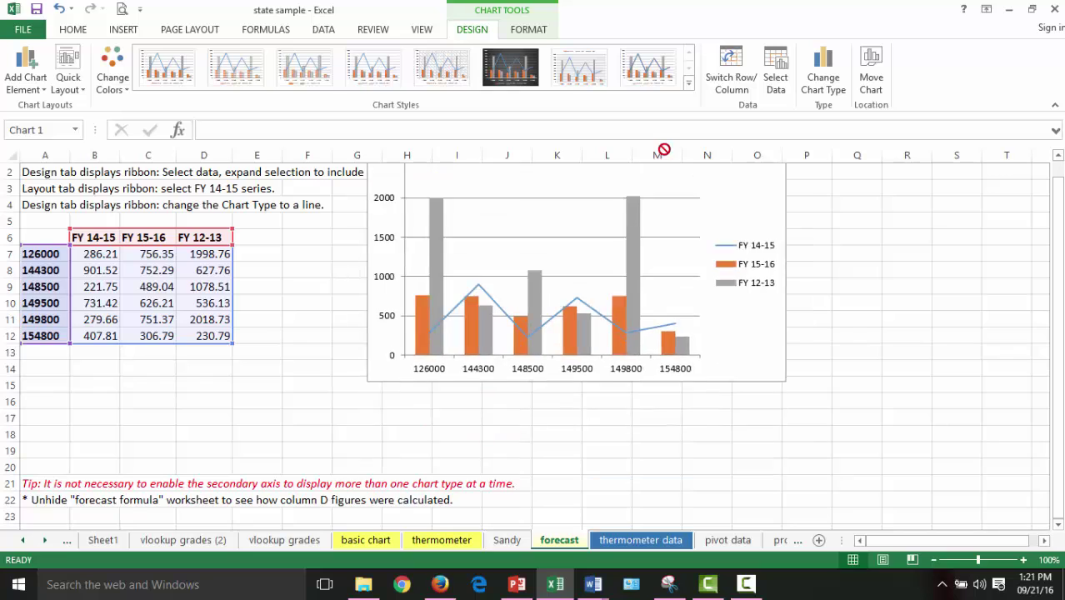
scroll(672, 392, up, 1)
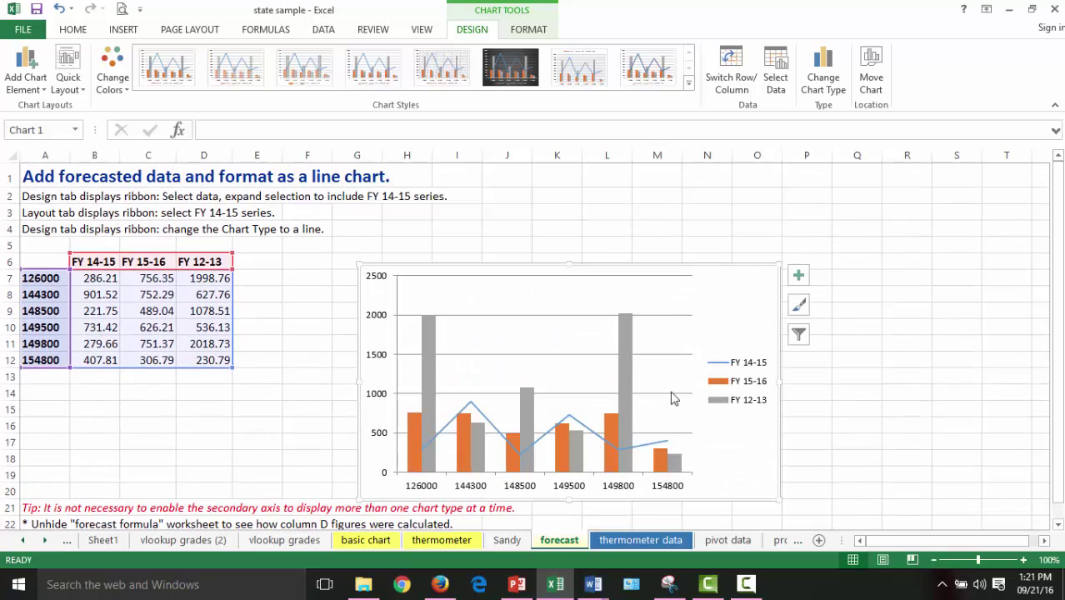
Step: Delete the FY 15-16 series from the forecast chart and move the chart up to about row 4
click(613, 458)
key(Delete)
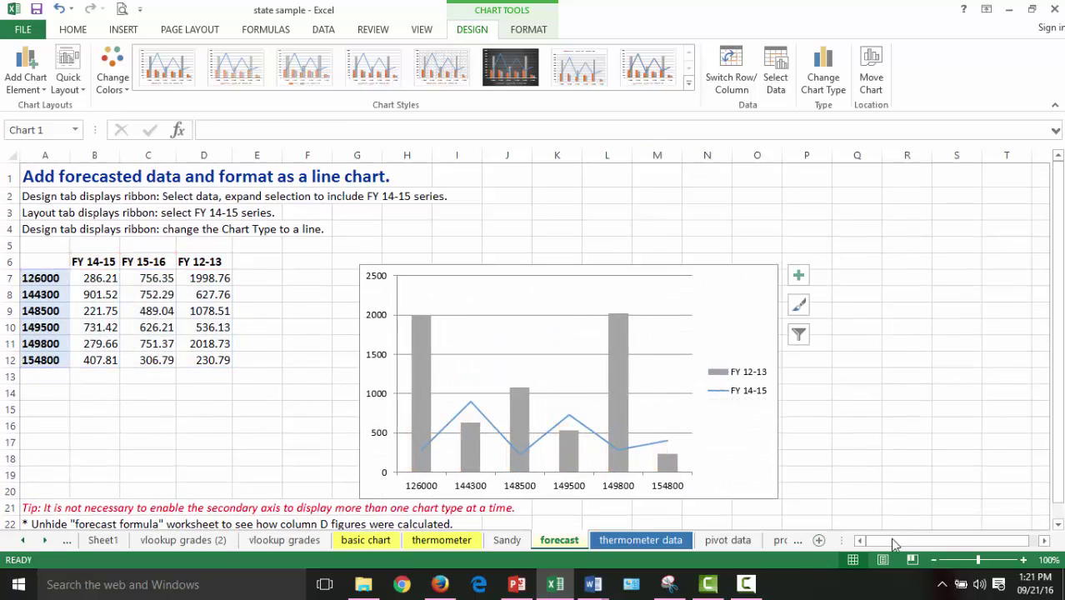
click(909, 422)
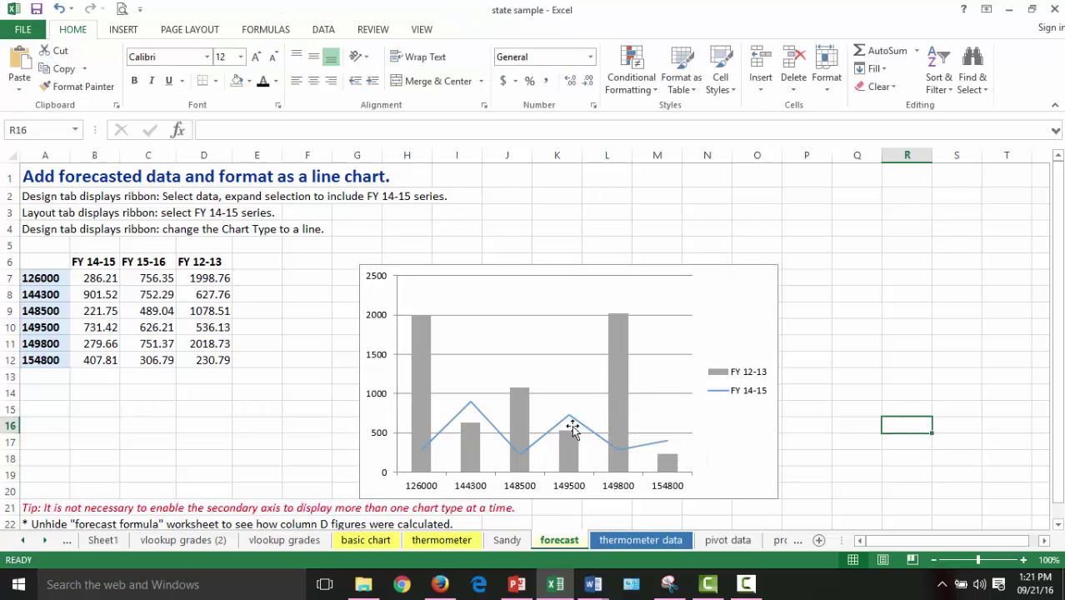
mouse_move(569, 460)
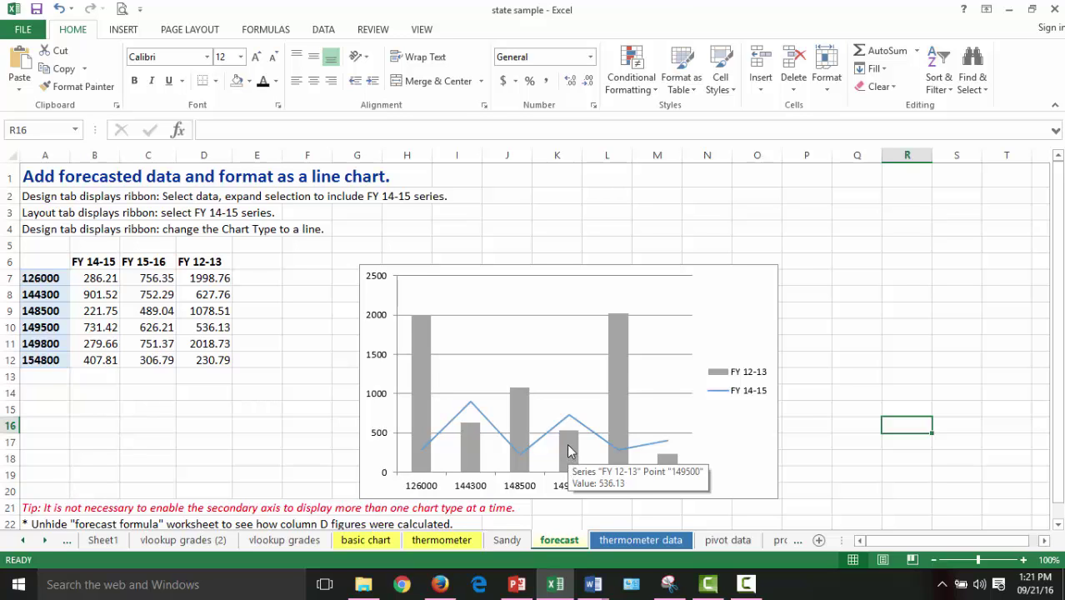
drag(689, 268, 685, 233)
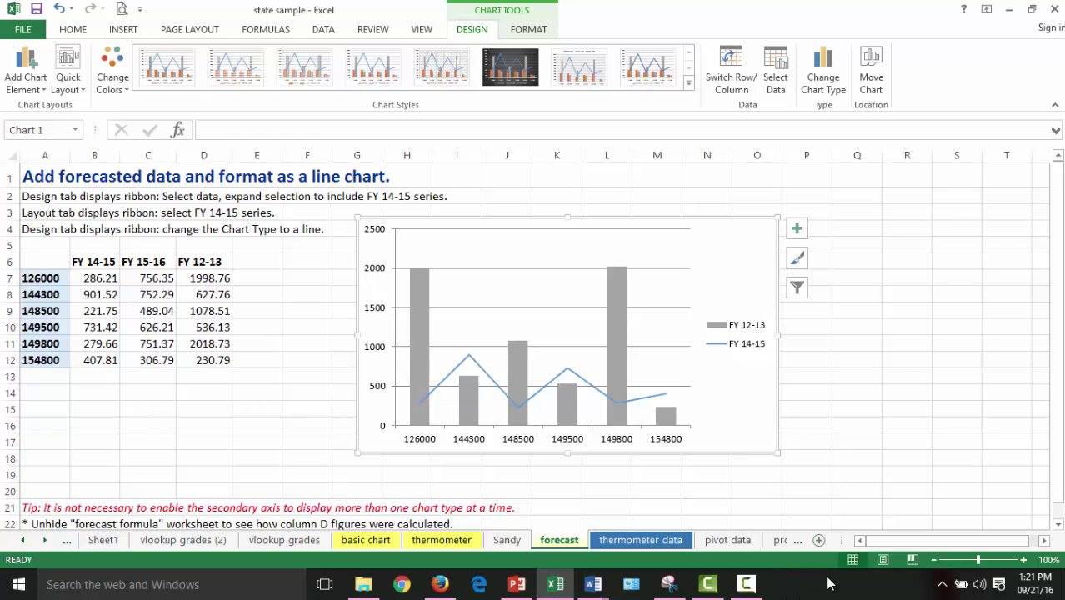
Step: On the pivot data worksheet, examine the wait and consult time formulas, the visit reasons and the table's remaining columns
click(723, 540)
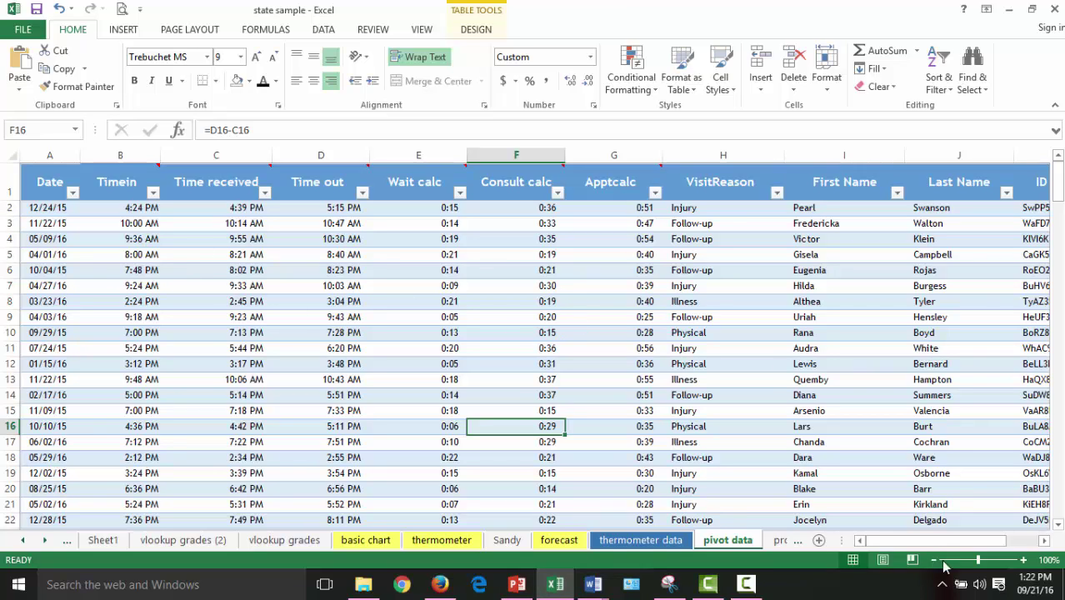
click(422, 317)
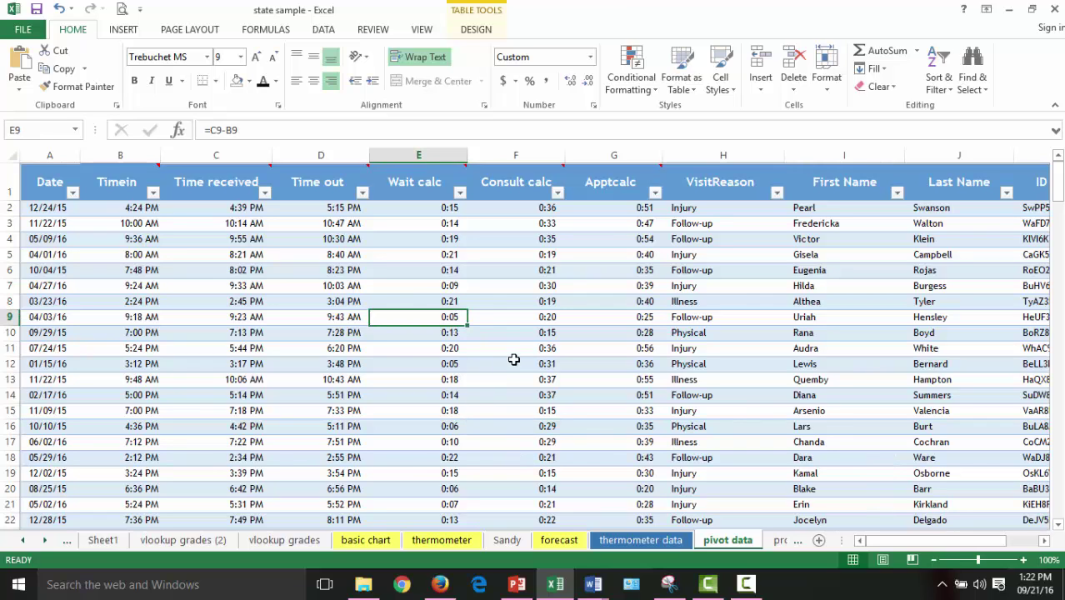
click(535, 332)
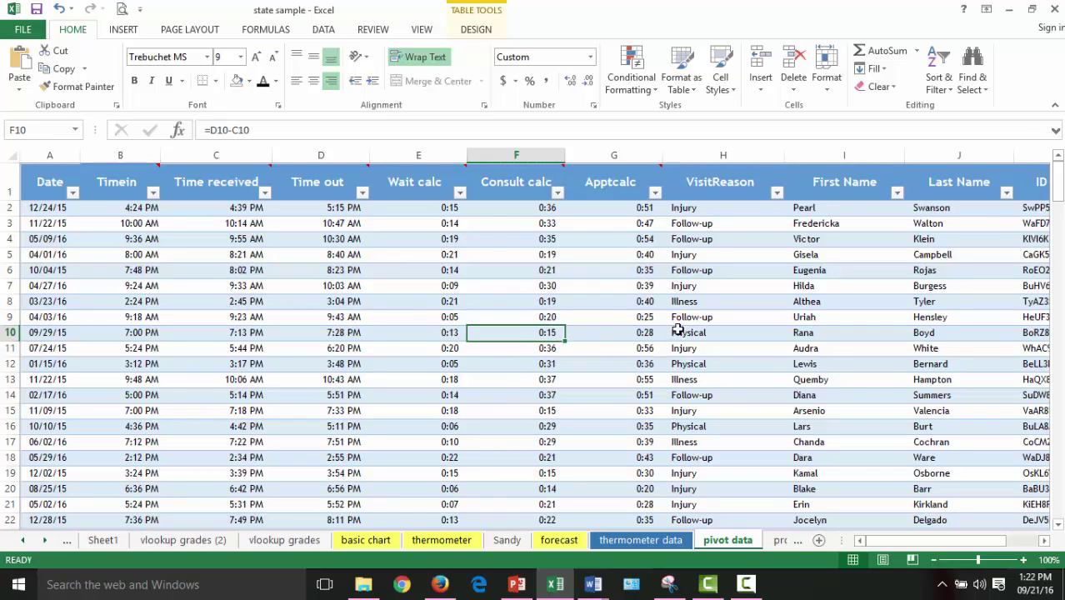
click(702, 332)
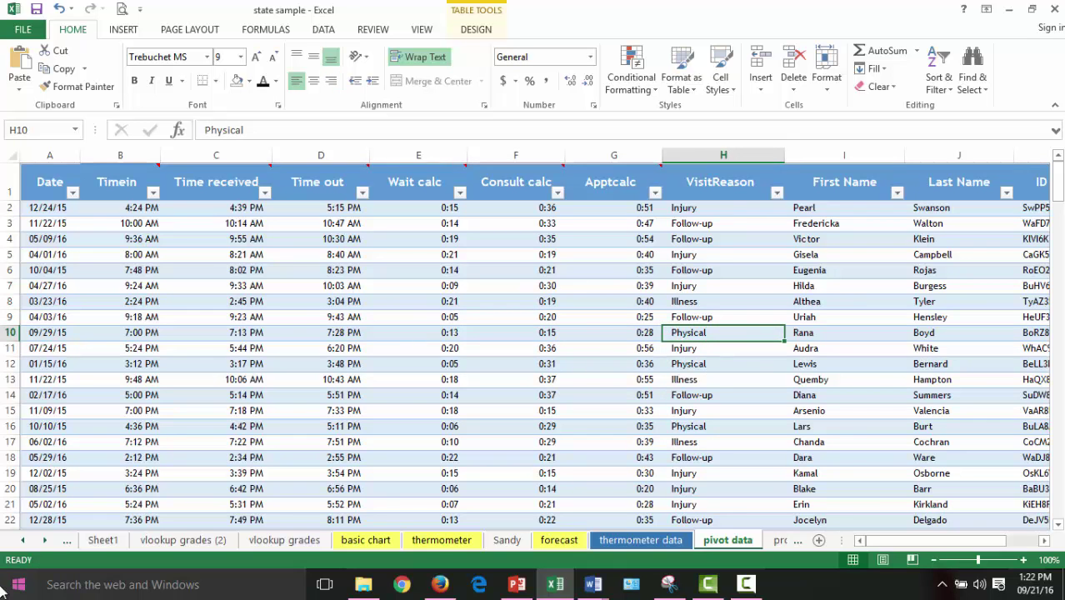
key(Right)
key(Right)
key(Right)
key(Left)
key(Left)
key(Left)
key(Left)
key(Left)
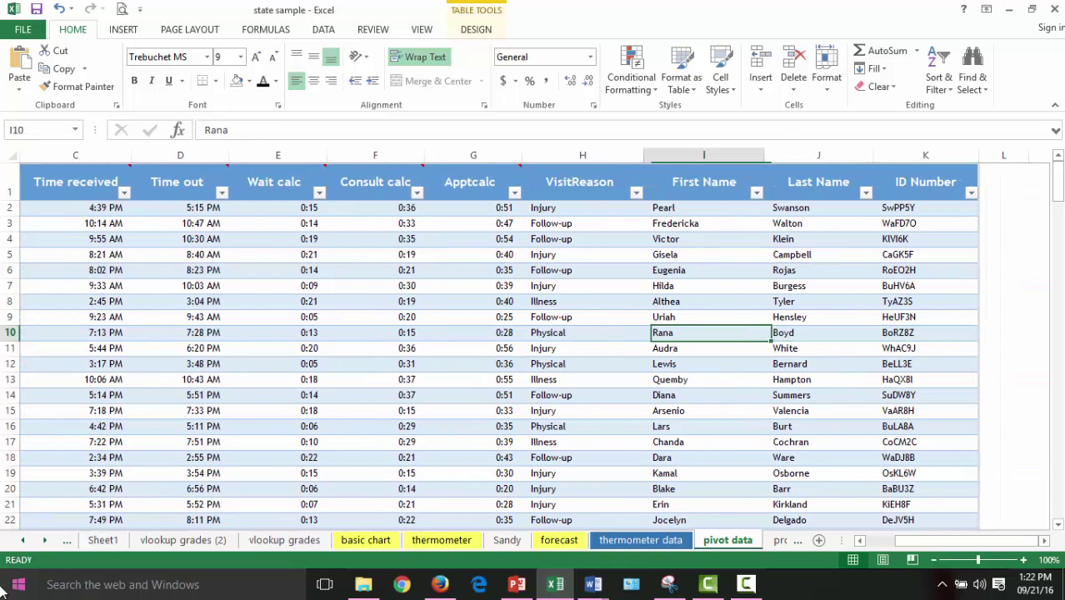
key(Left)
key(Left)
key(Left)
key(Left)
key(Left)
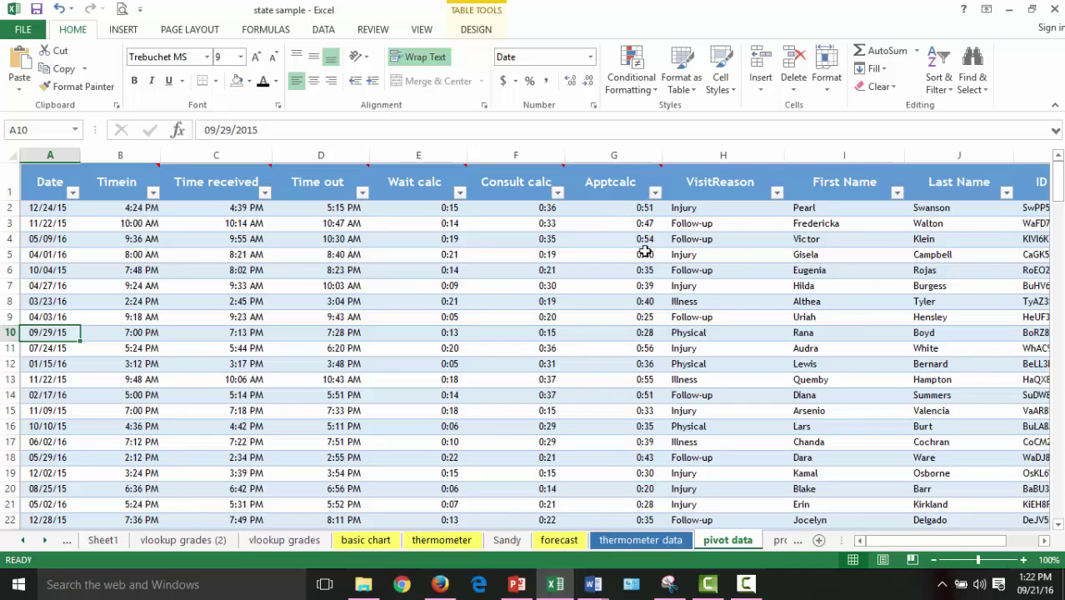
Step: Create a PivotTable from the waittime table on a new worksheet
click(120, 31)
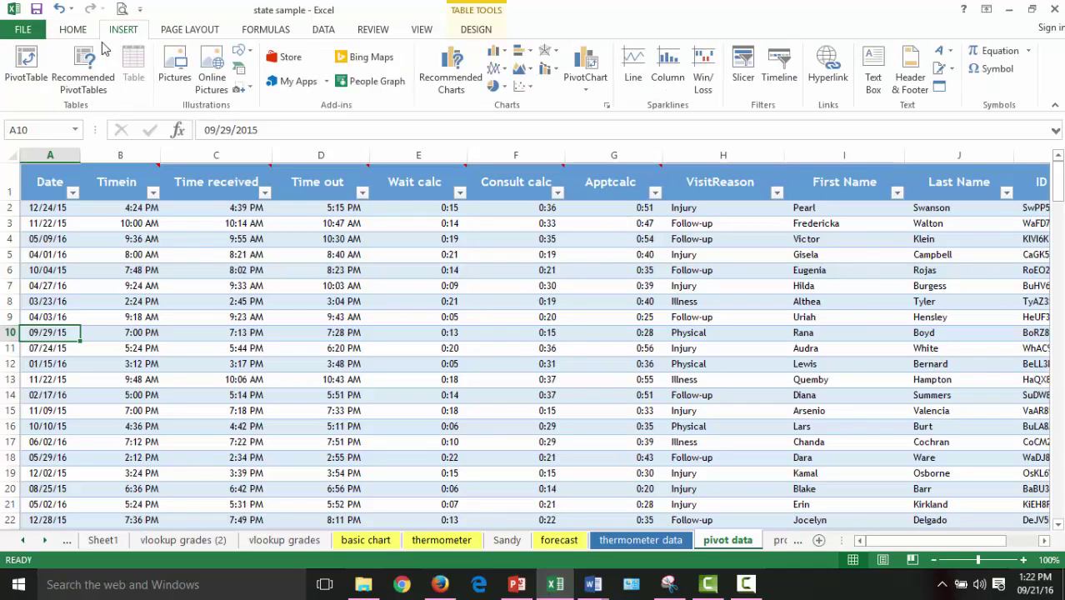
click(27, 63)
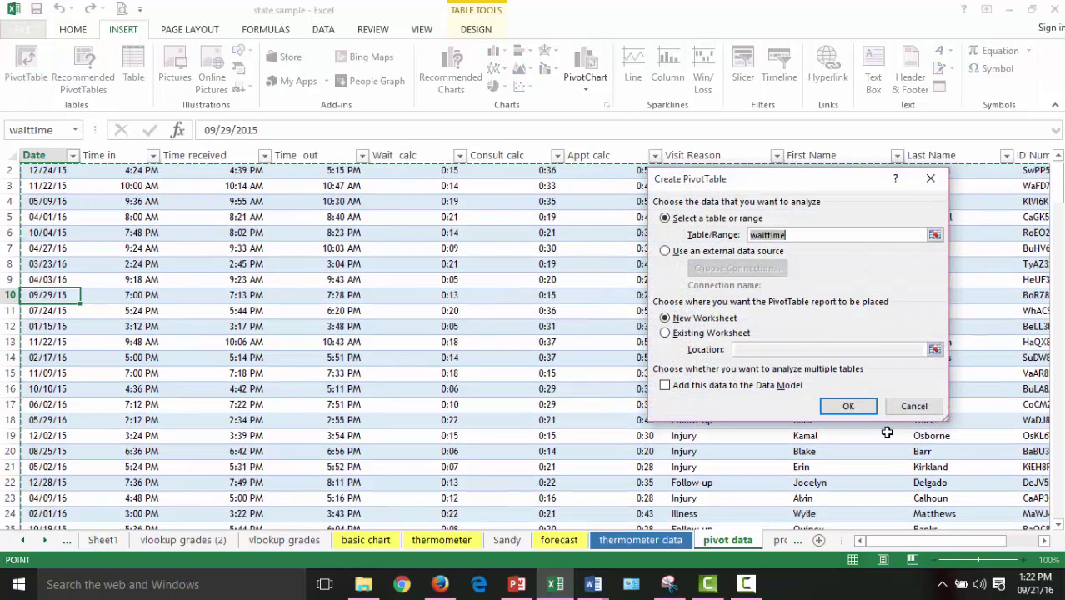
click(848, 407)
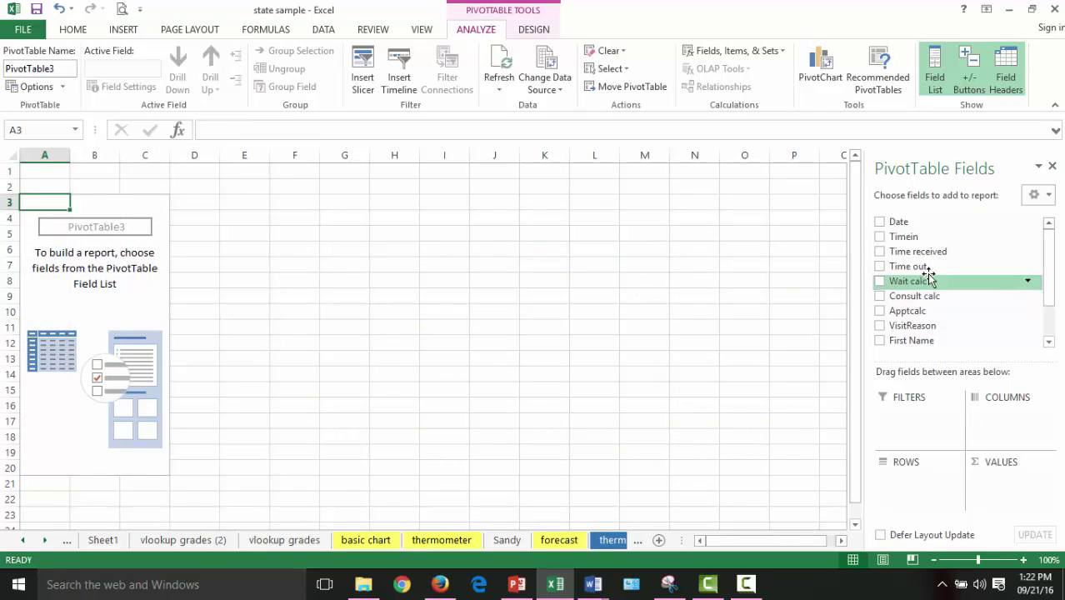
Step: Build the PivotTable with Wait calc as values, Date as rows and VisitReason as columns, and look through the resulting dates
drag(914, 285, 1000, 485)
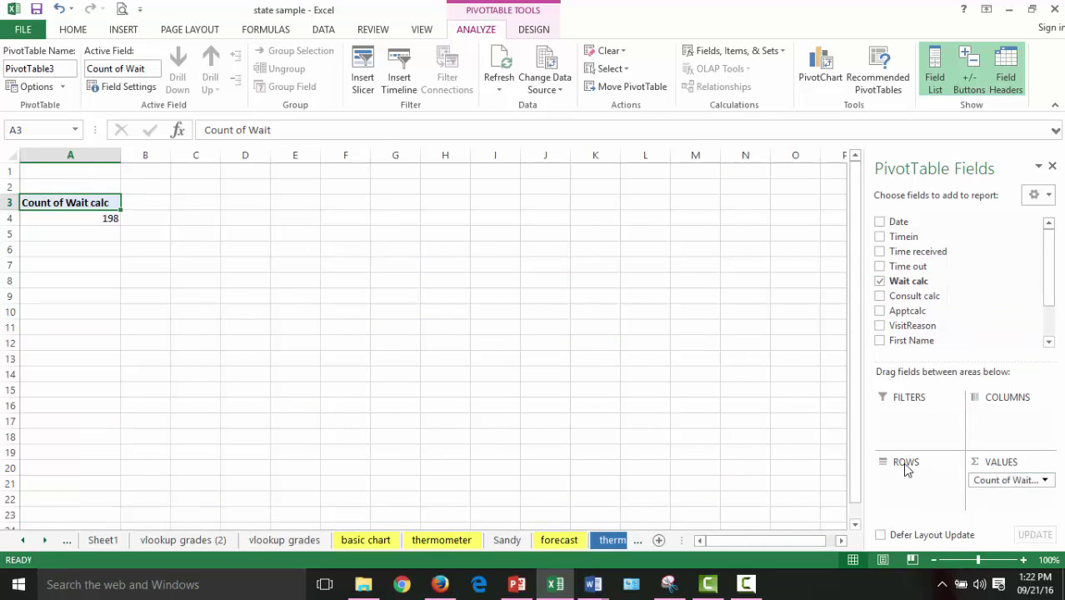
drag(900, 221, 940, 506)
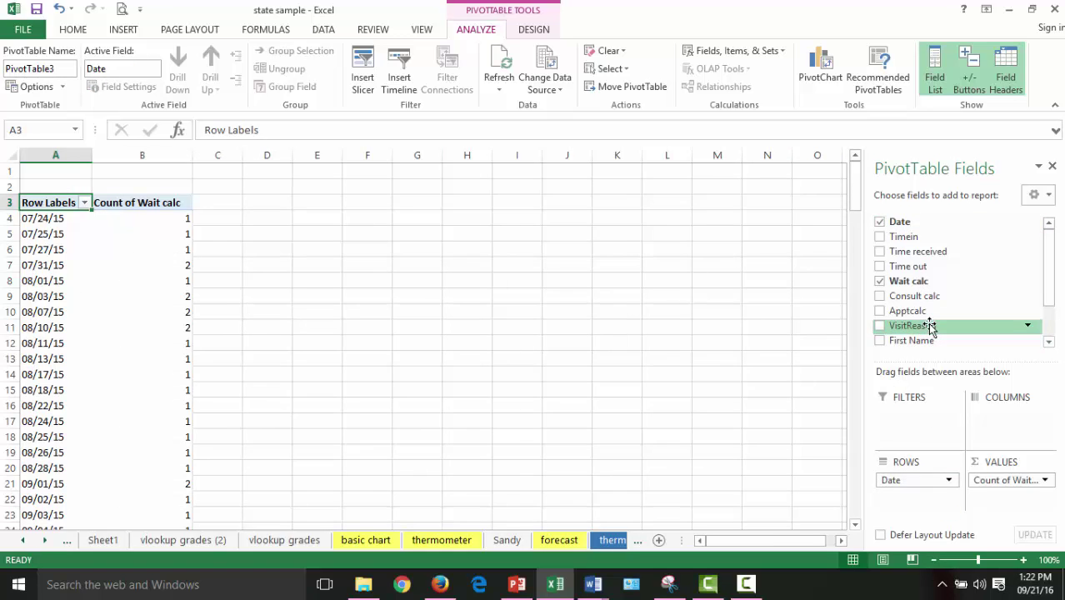
drag(929, 331, 1010, 441)
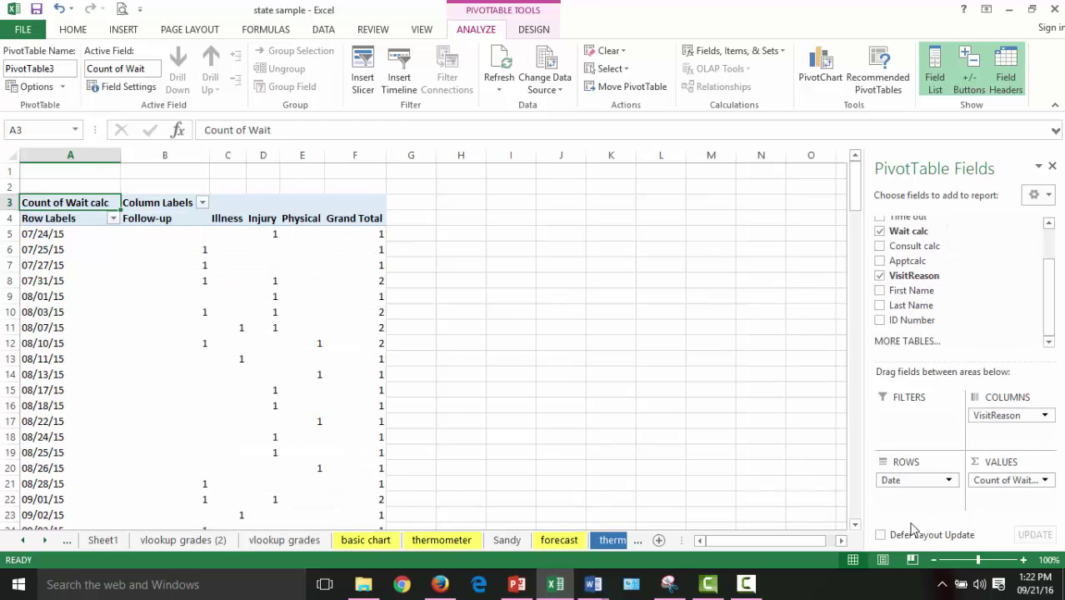
scroll(394, 286, down, 20)
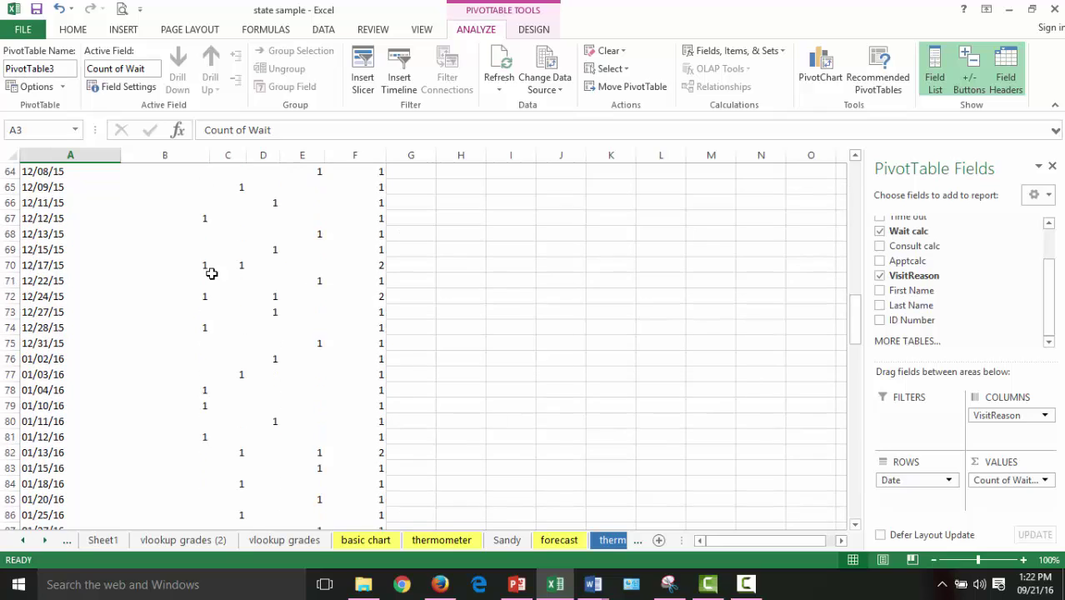
scroll(204, 301, up, 20)
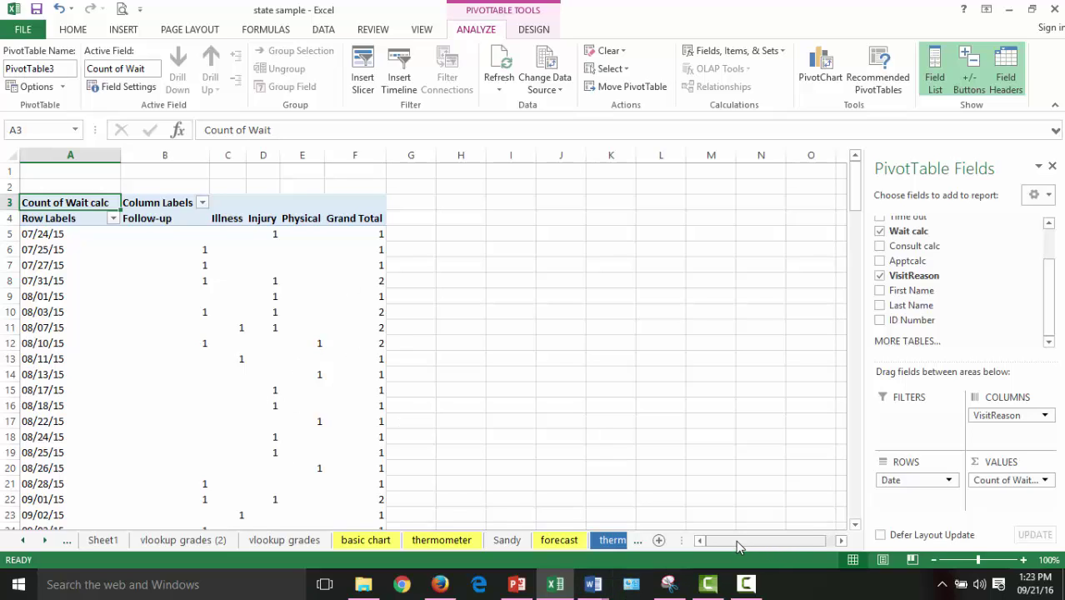
Step: Change the PivotTable's Wait calc value field to be summarized by Sum
click(1045, 481)
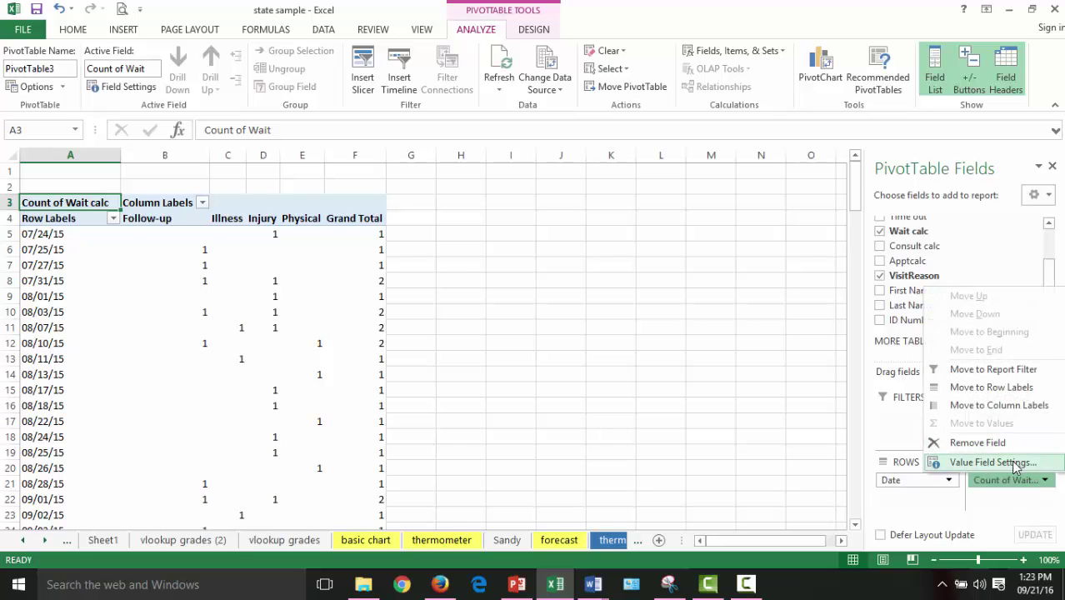
click(971, 463)
click(677, 315)
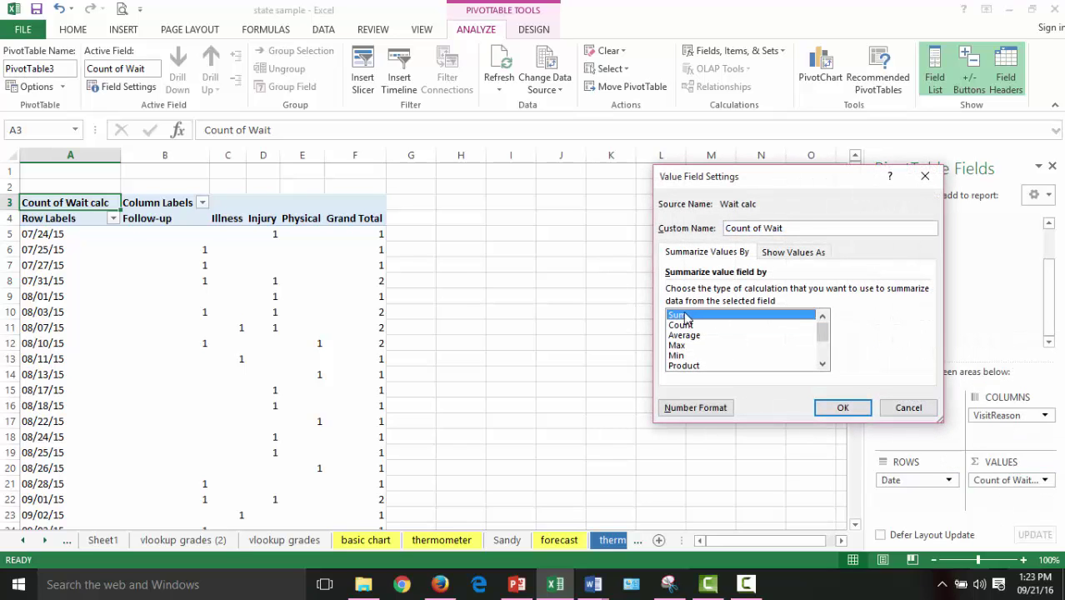
click(843, 404)
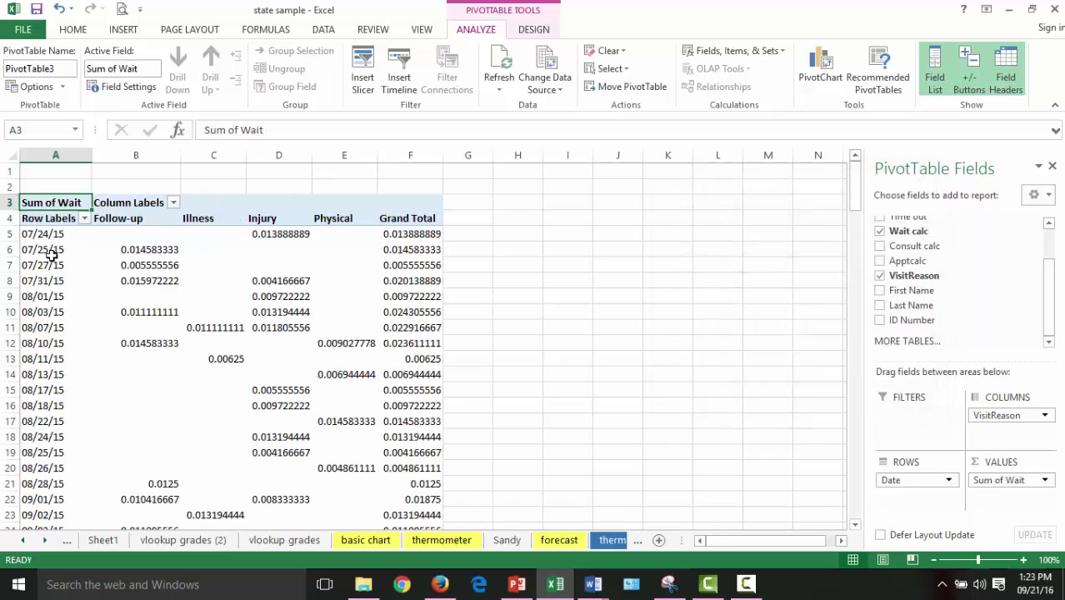
click(53, 251)
drag(129, 237, 437, 499)
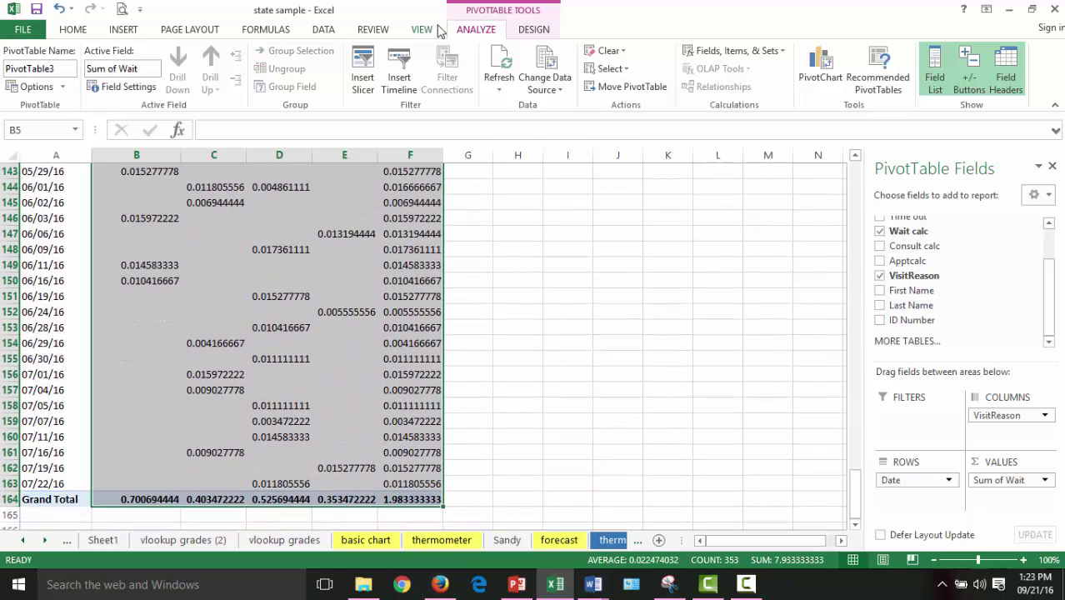
click(72, 30)
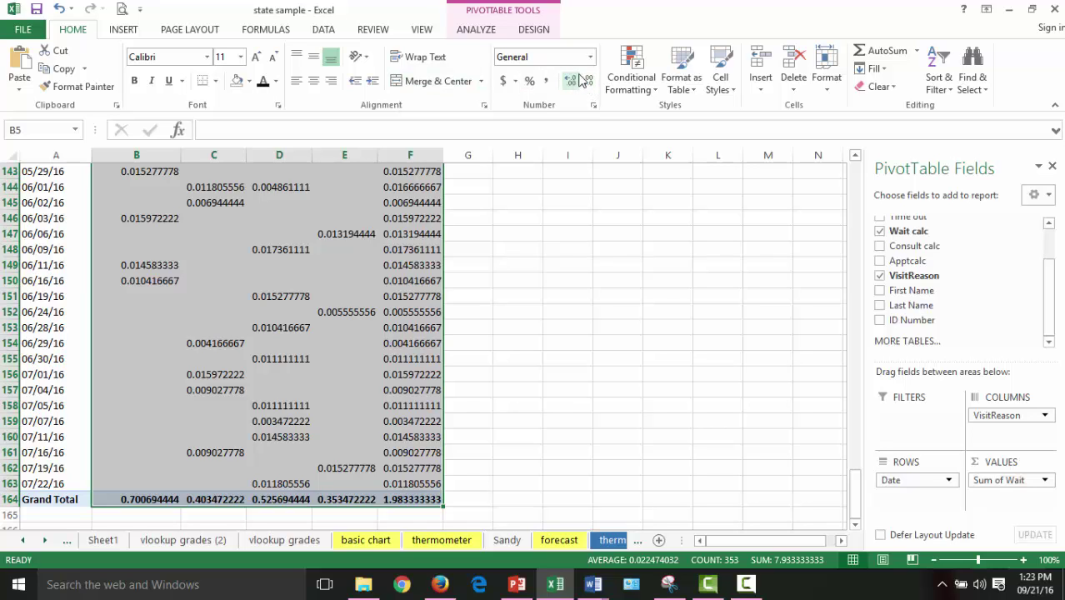
right_click(385, 296)
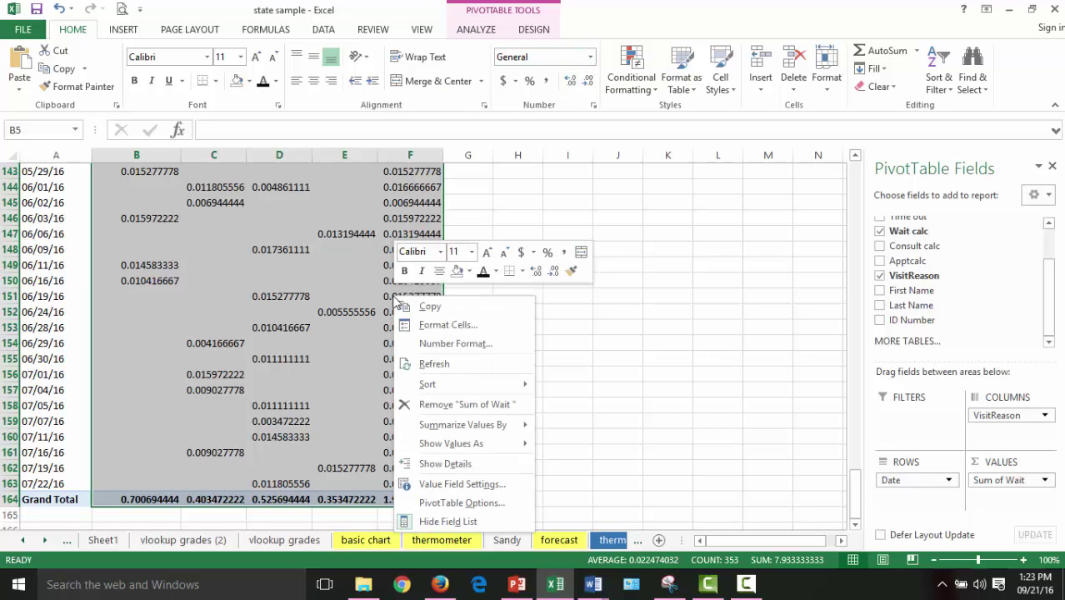
click(485, 502)
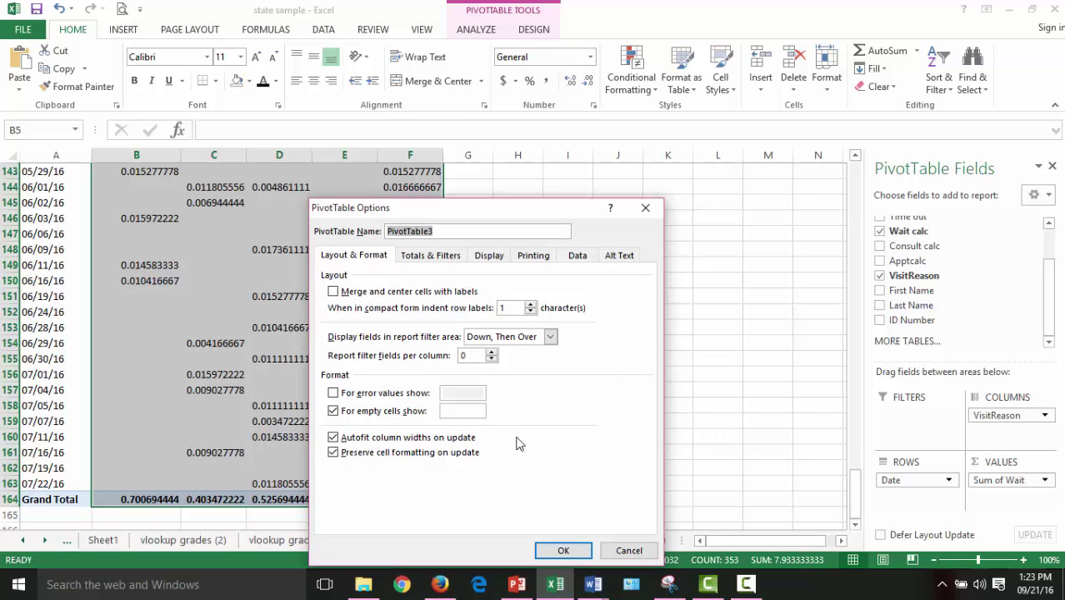
click(645, 207)
Step: Format the summed Wait values through their value field settings as Number with 1 decimal place
right_click(285, 277)
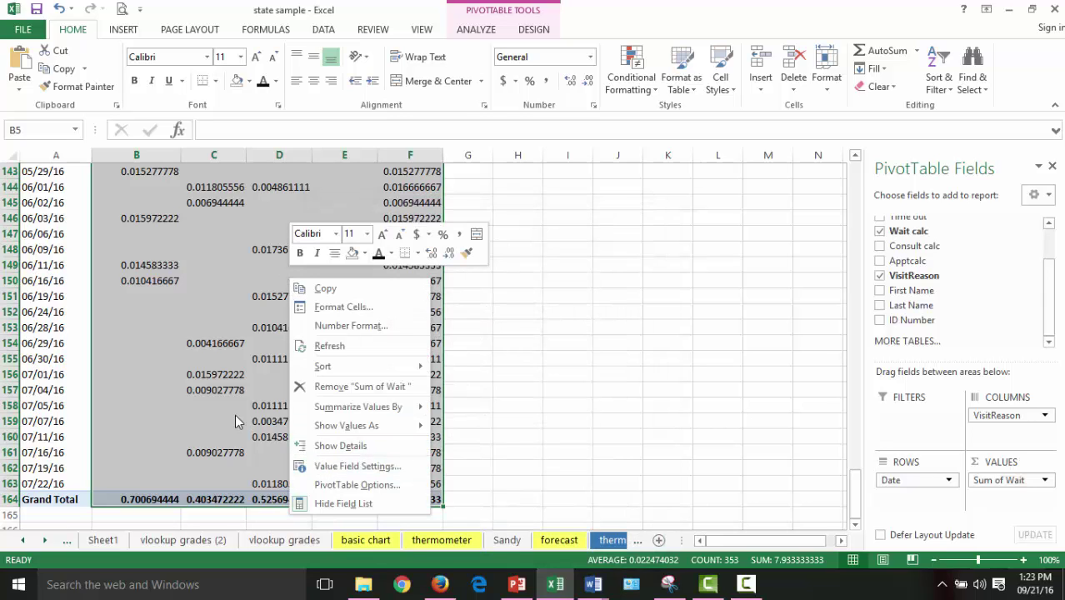
click(349, 468)
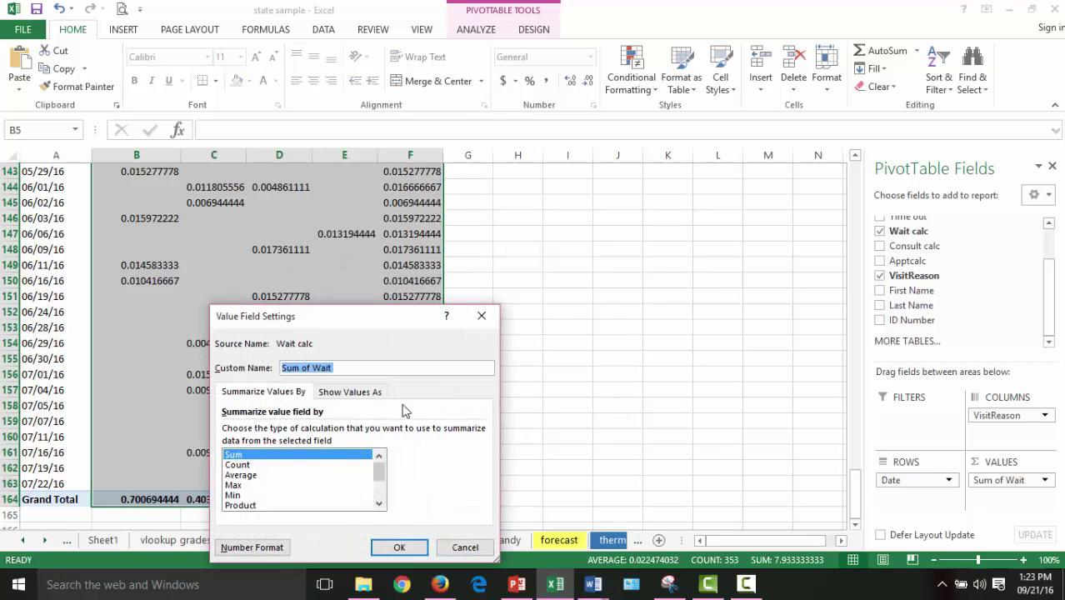
click(358, 391)
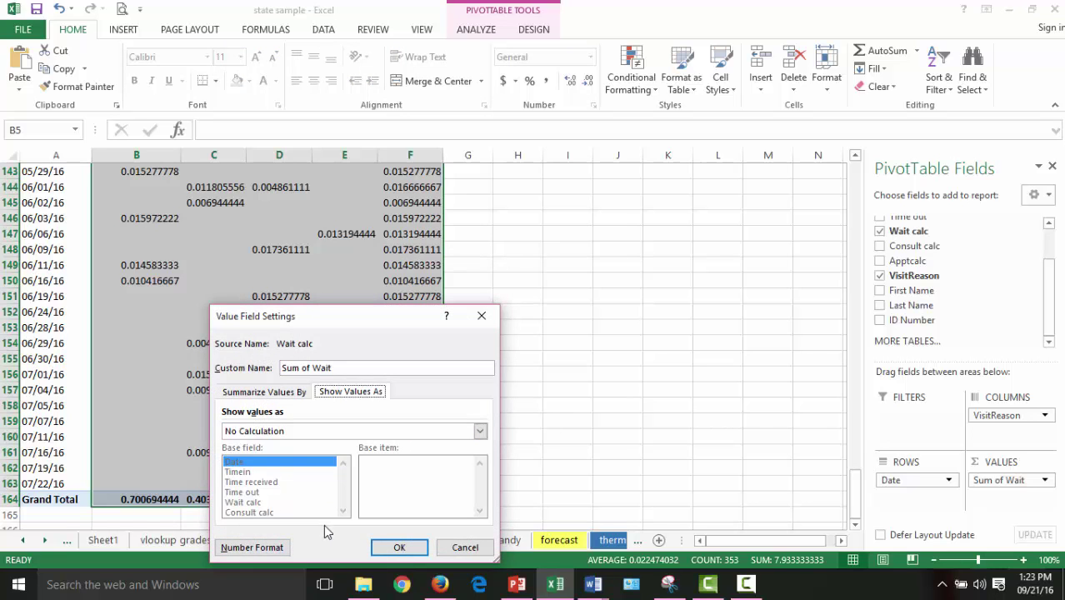
click(259, 550)
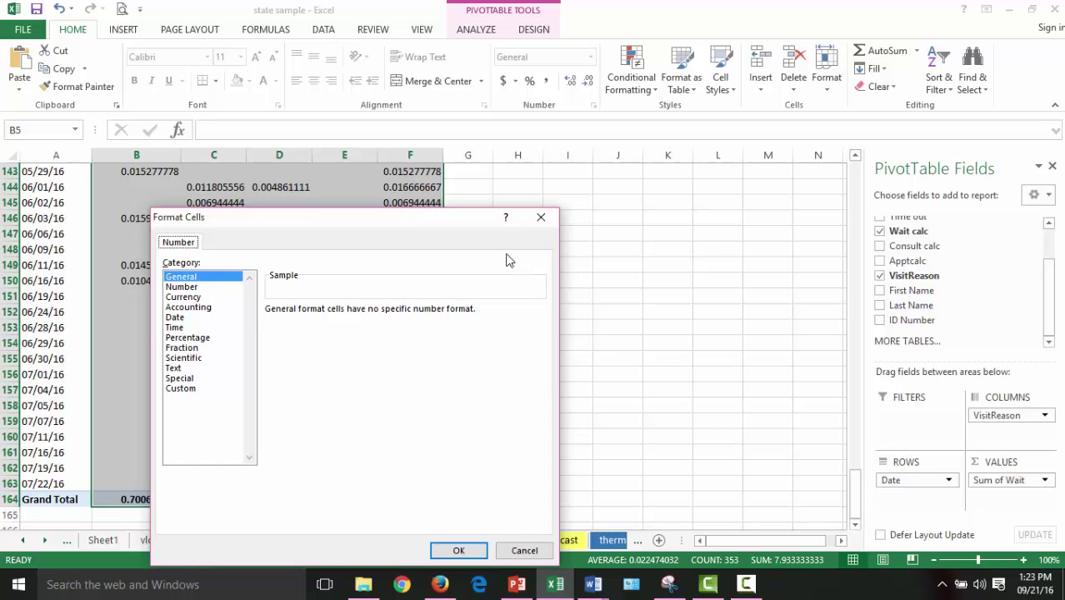
click(185, 286)
click(372, 315)
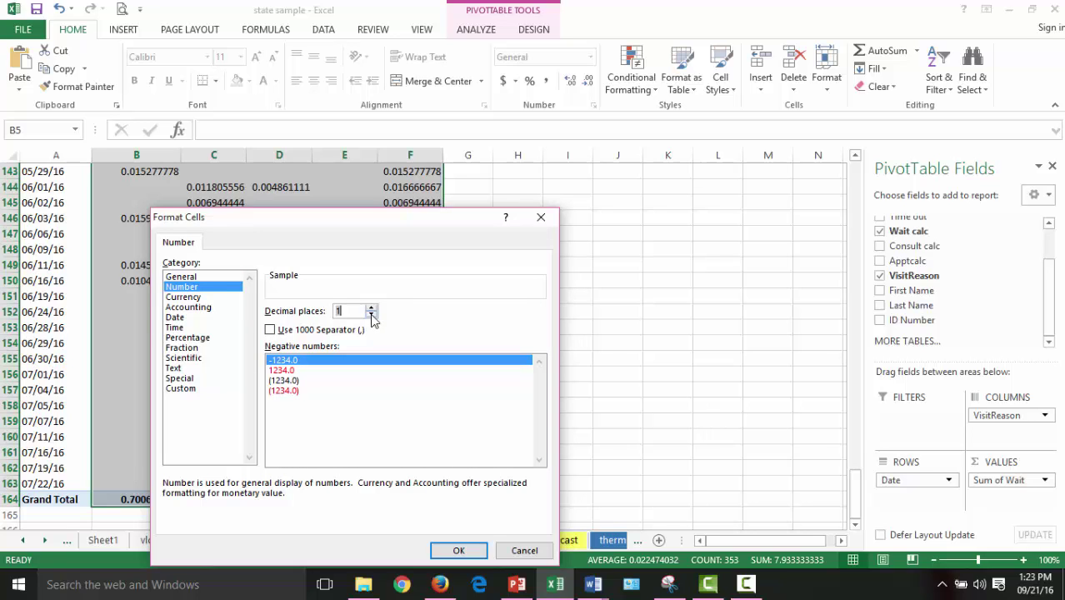
click(458, 550)
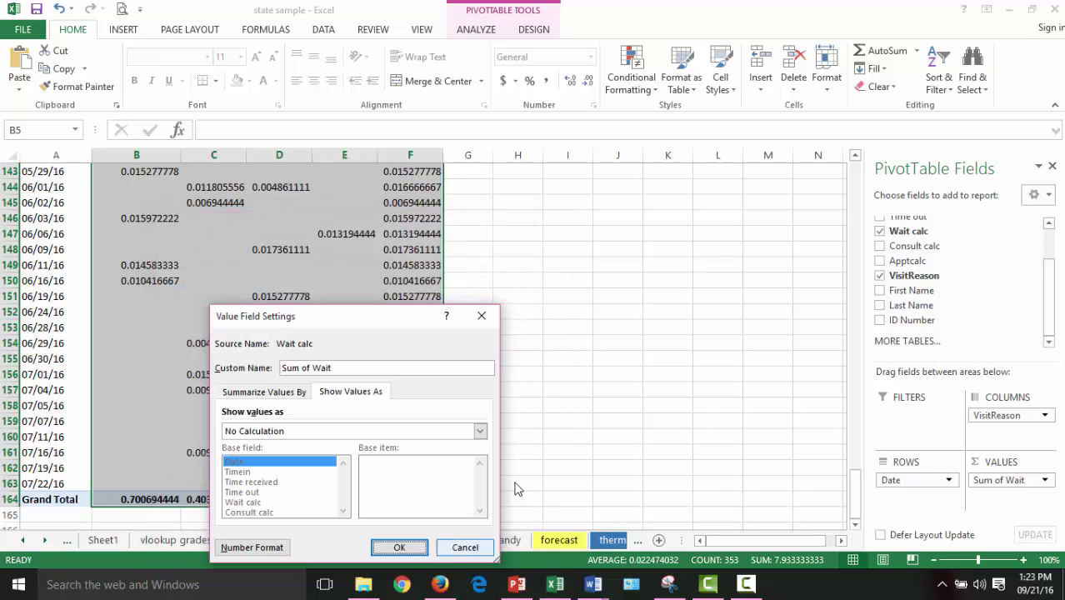
click(399, 548)
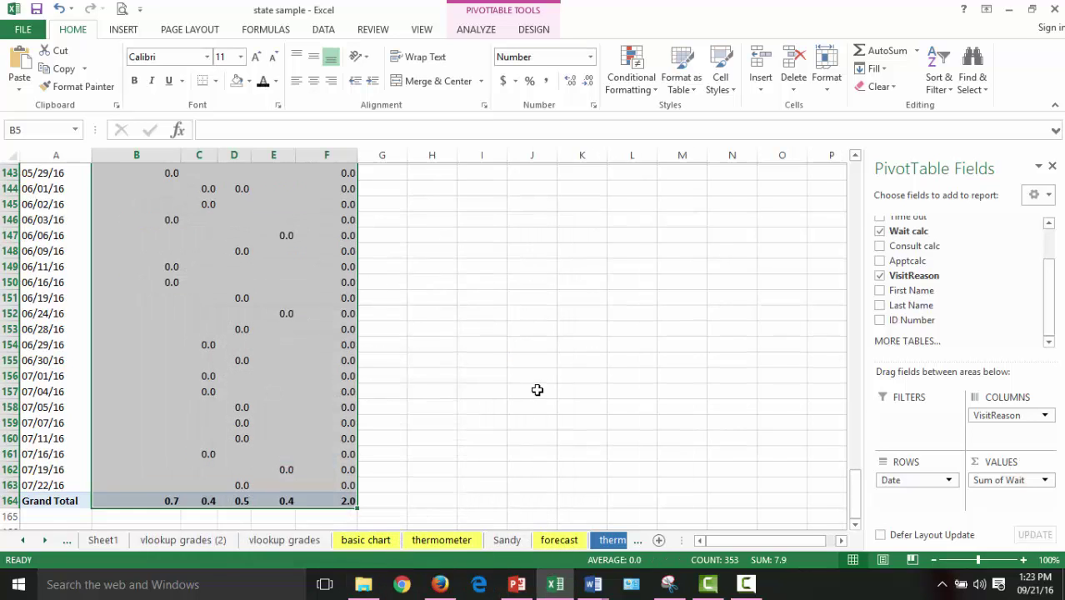
Step: Group the Date row labels of the PivotTable by Months, keeping the automatic start and end dates
scroll(530, 395, up, 4)
scroll(530, 395, up, 20)
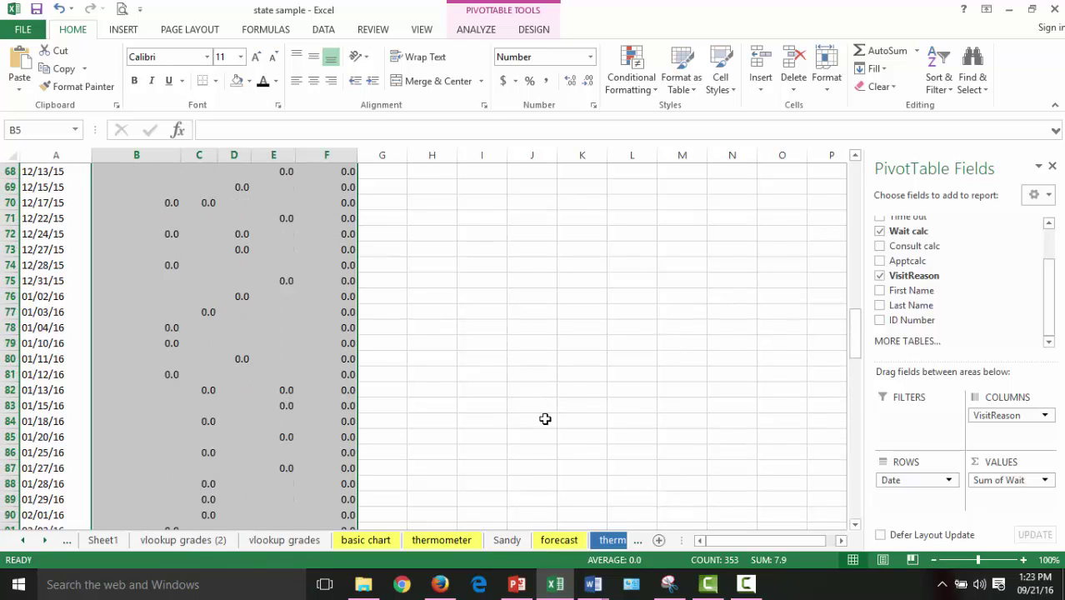
scroll(548, 441, up, 18)
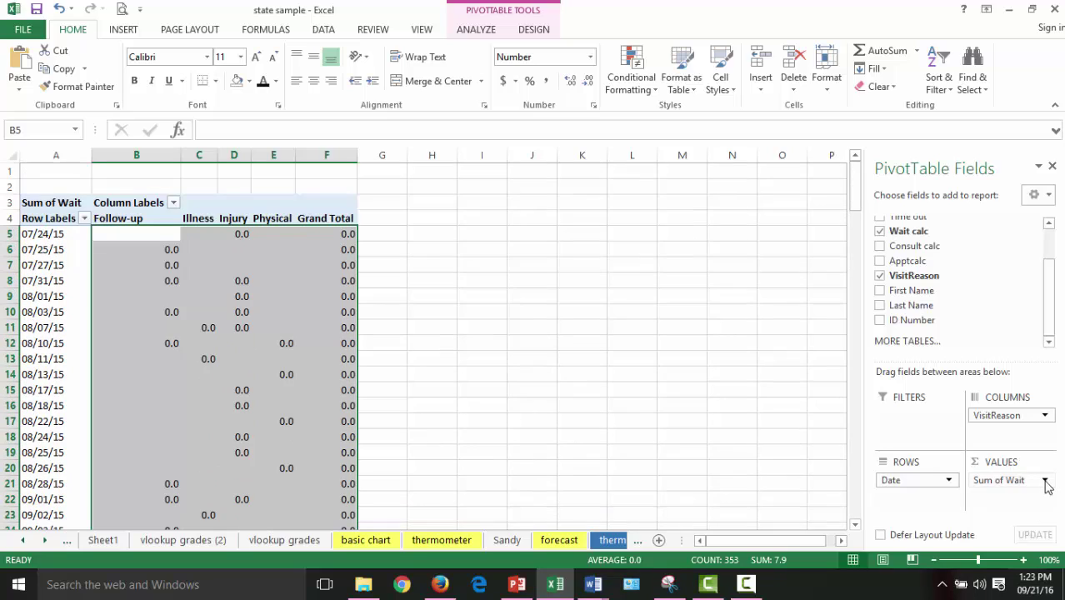
click(25, 312)
click(30, 296)
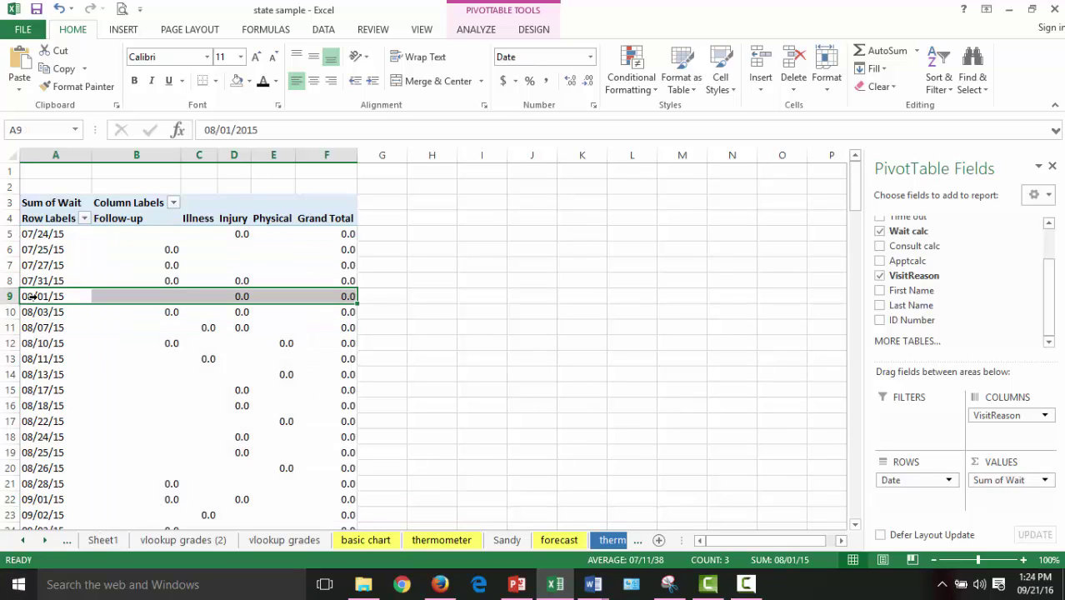
click(486, 25)
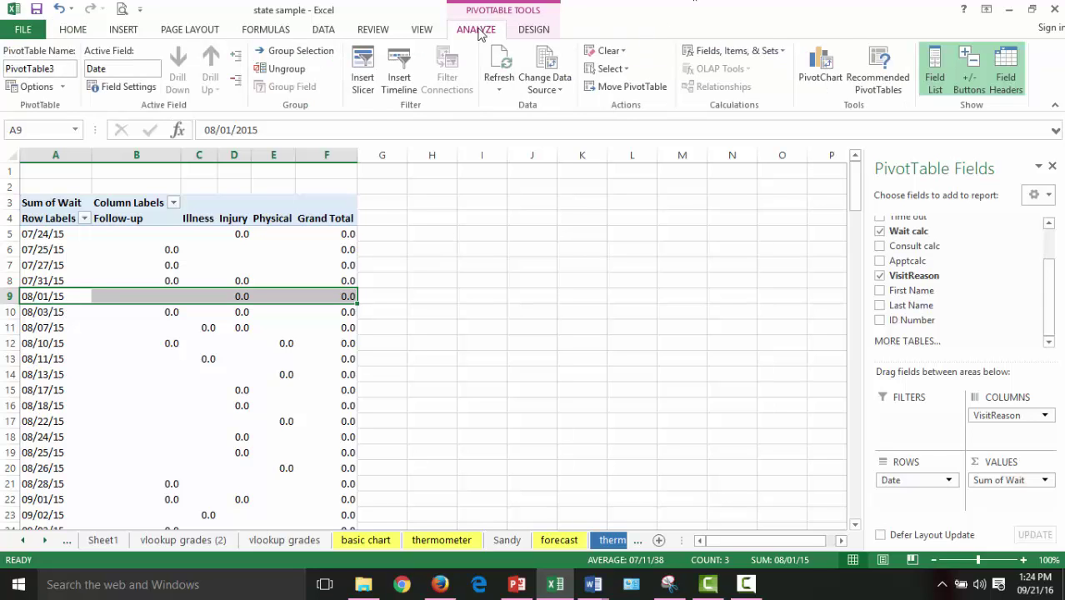
click(35, 342)
right_click(35, 343)
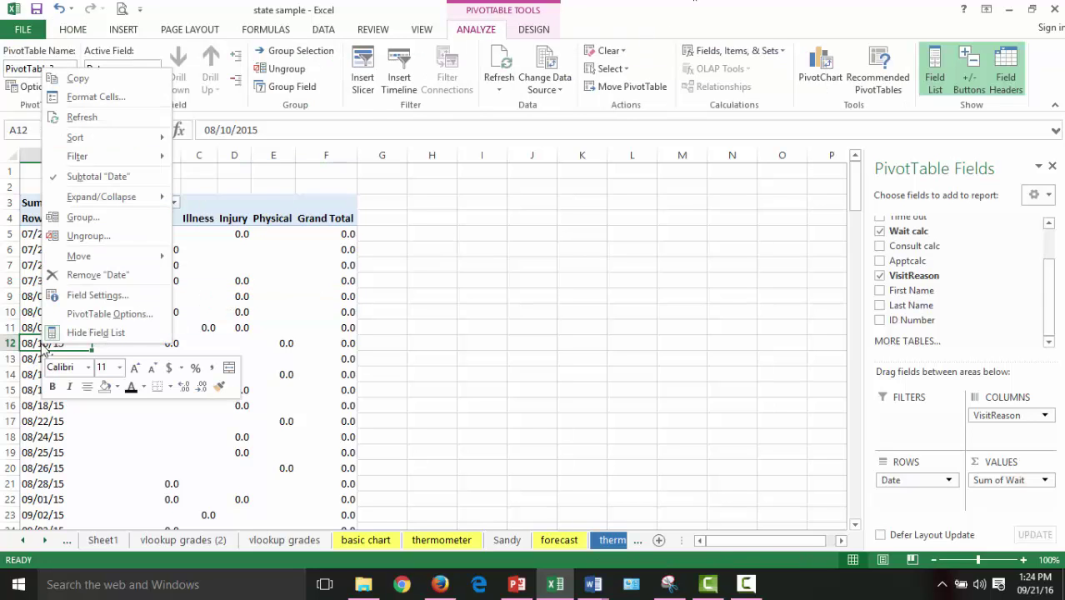
click(92, 216)
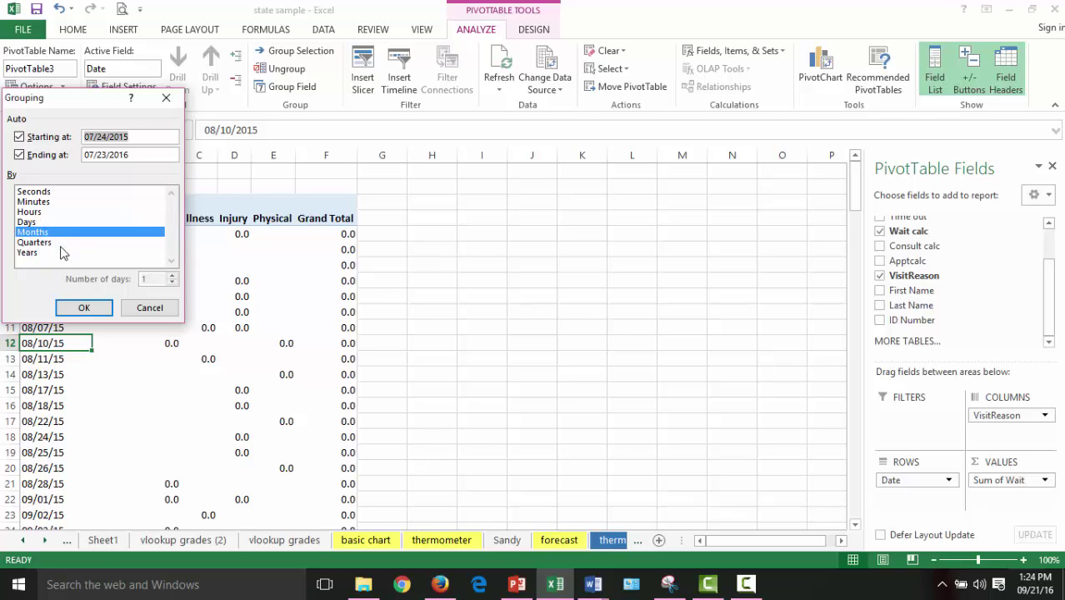
click(83, 307)
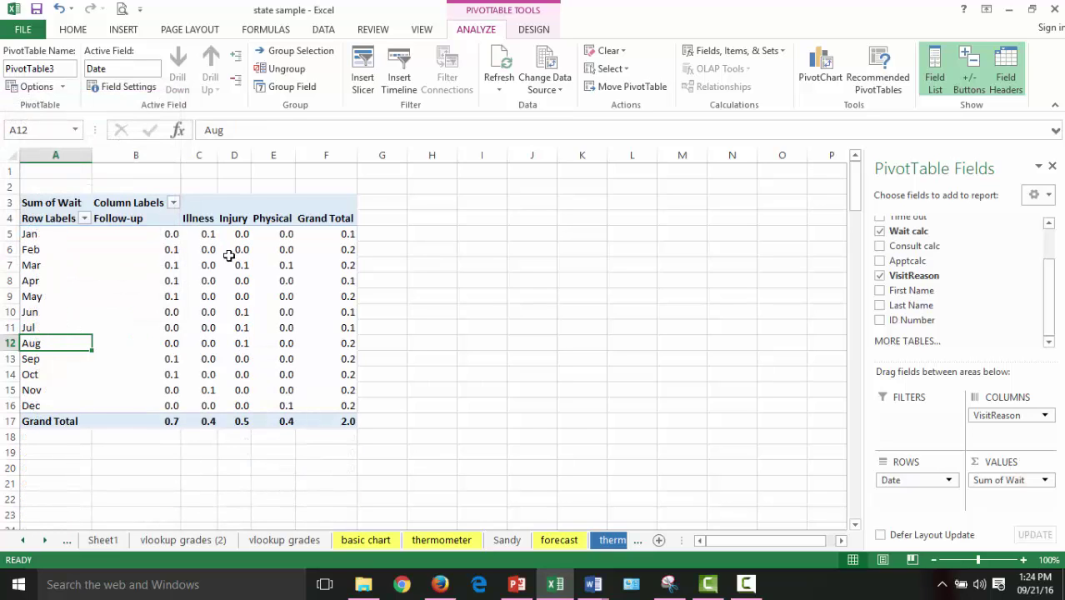
Step: Remove the Sum of Wait field from the PivotTable's values, keeping the month rows and visit reason columns
drag(155, 230, 288, 297)
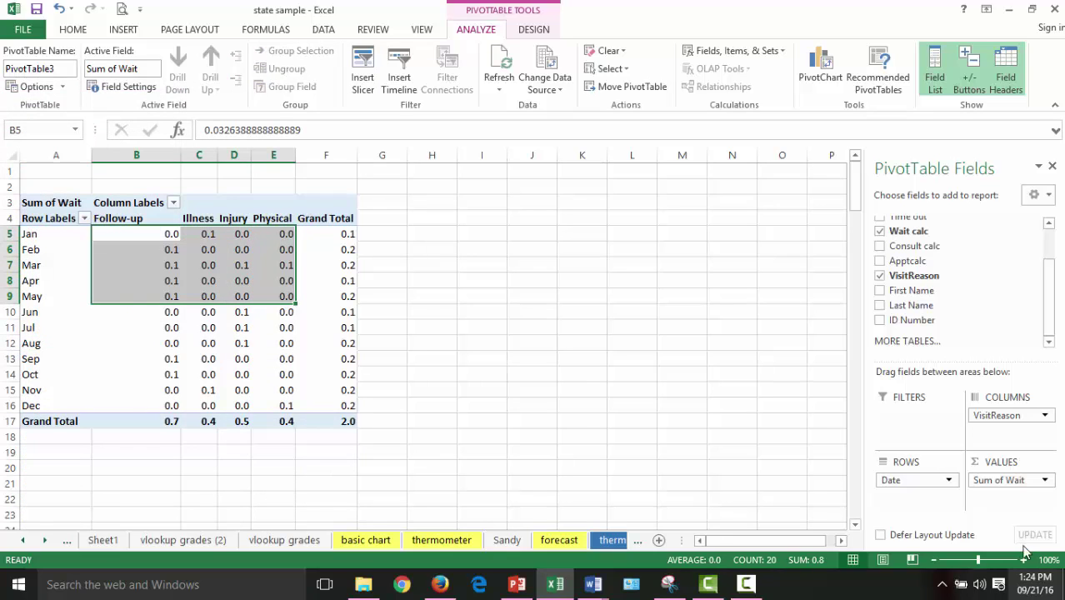
drag(1013, 477, 710, 285)
click(741, 480)
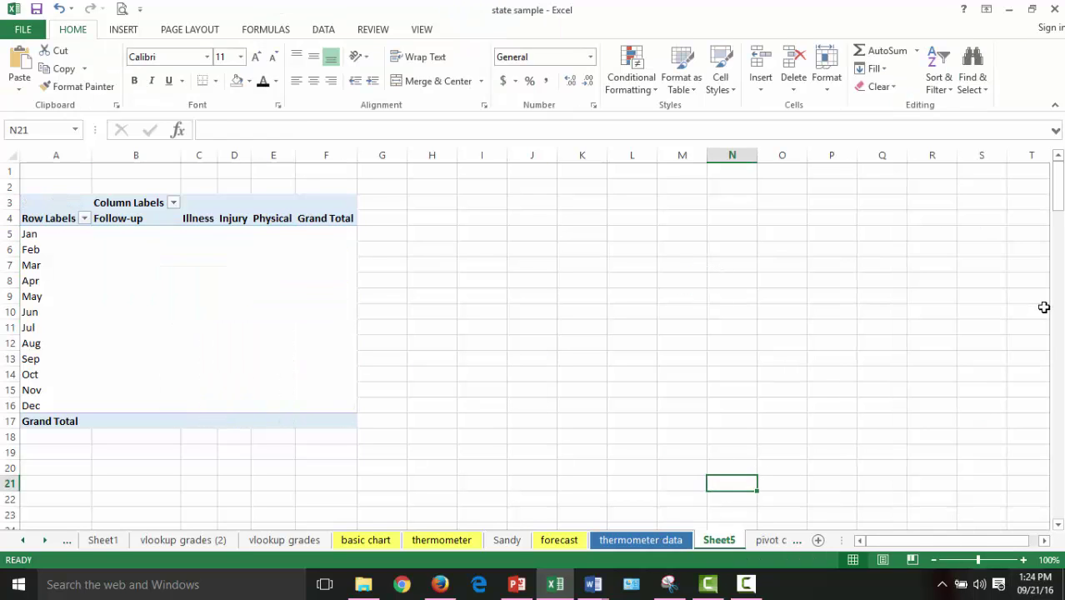
click(288, 298)
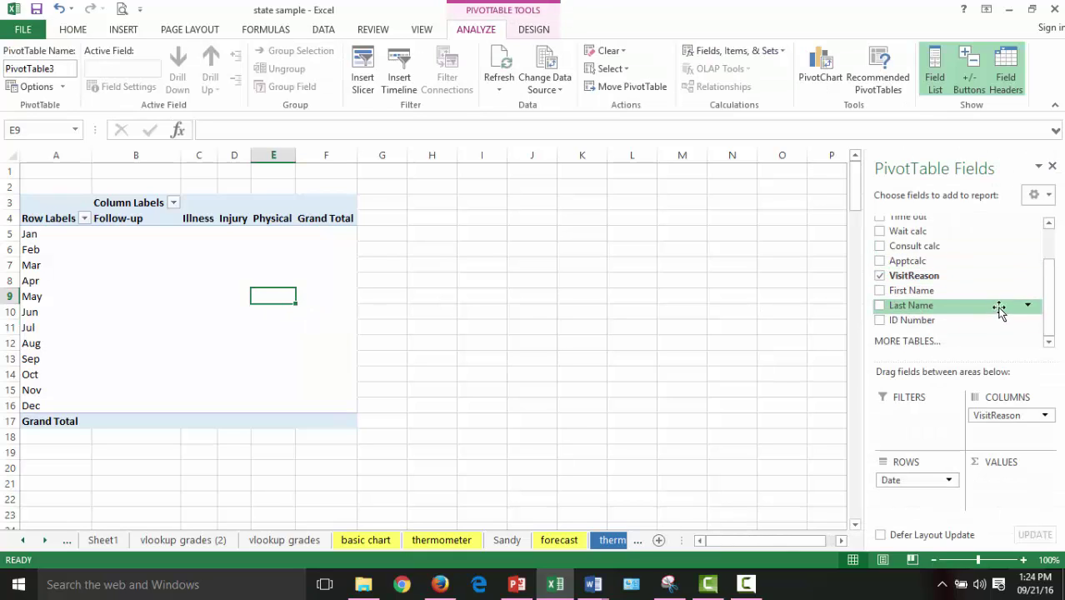
Step: Examine the formula in the first Apptcalc cell on the pivot data worksheet and return to the PivotTable on Sheet5
scroll(1051, 275, up, 3)
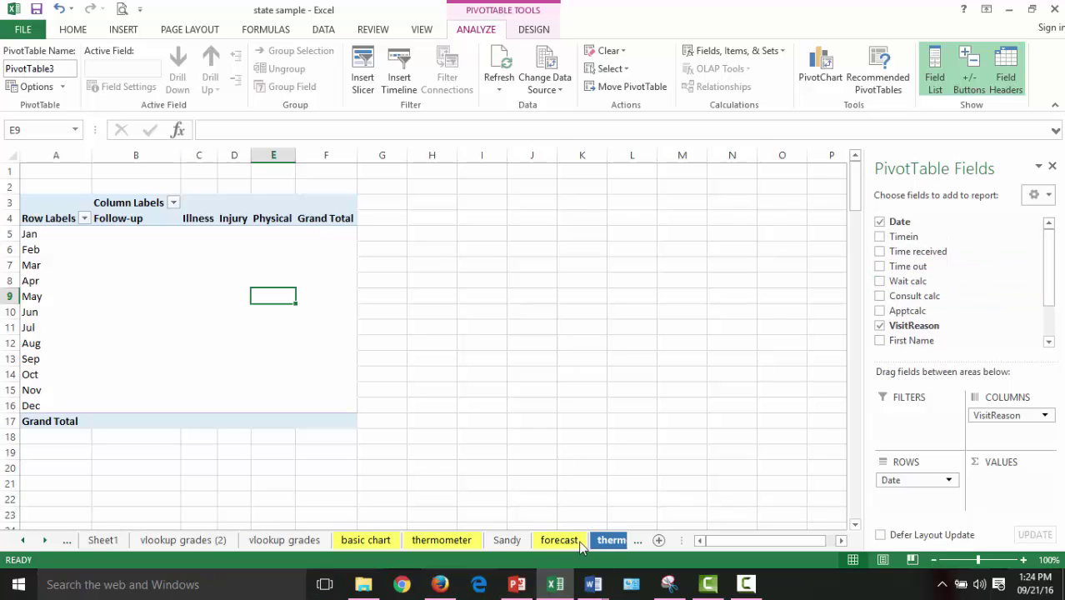
click(637, 540)
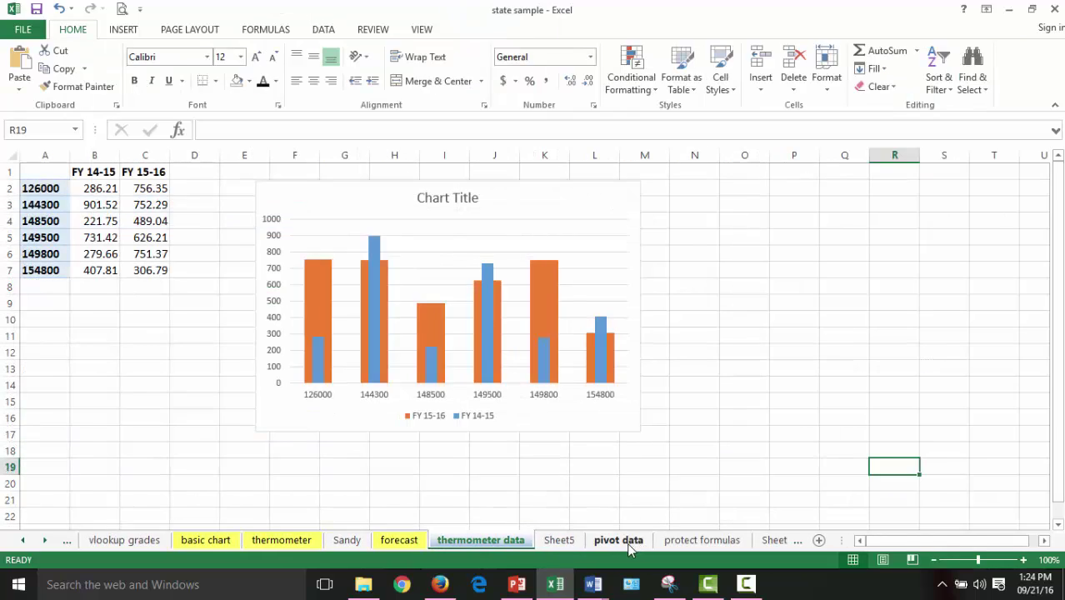
click(635, 542)
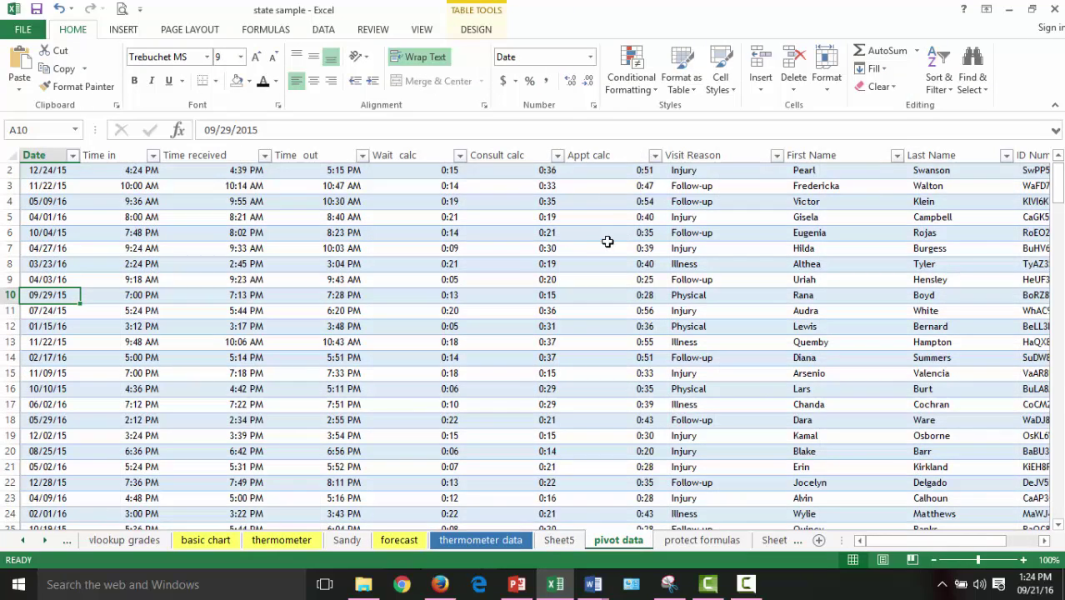
scroll(614, 240, up, 1)
click(626, 208)
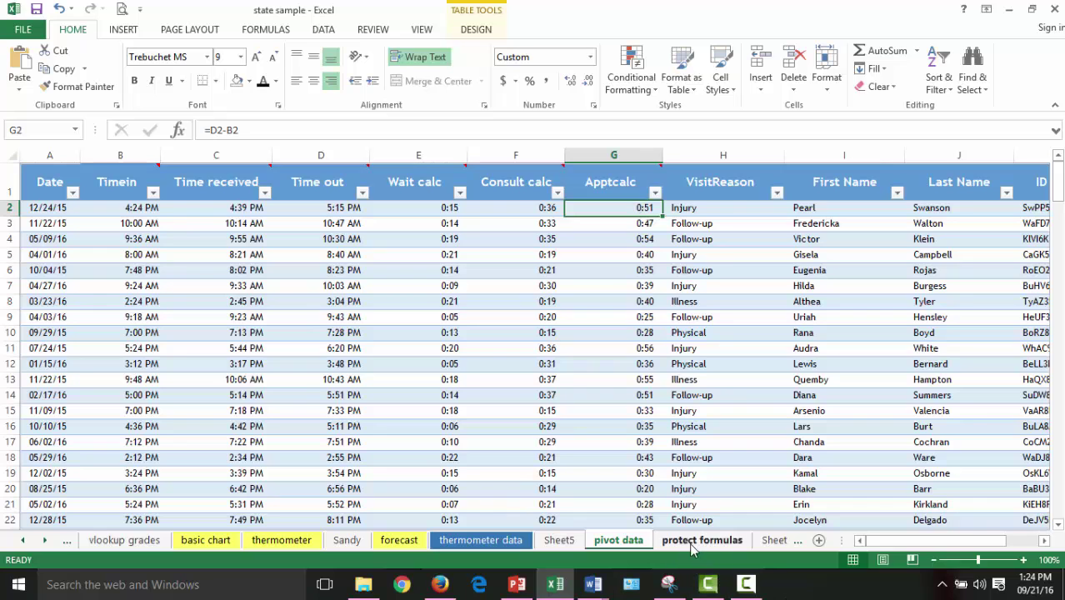
click(559, 540)
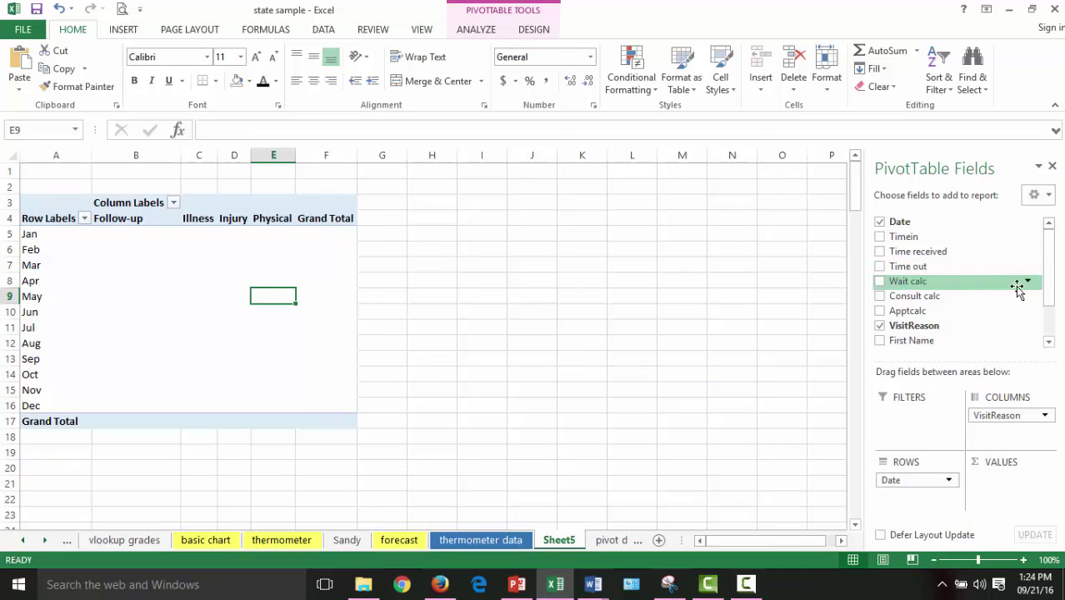
Step: Add Apptcalc as the PivotTable's value field and summarize it by Sum
drag(916, 312, 993, 488)
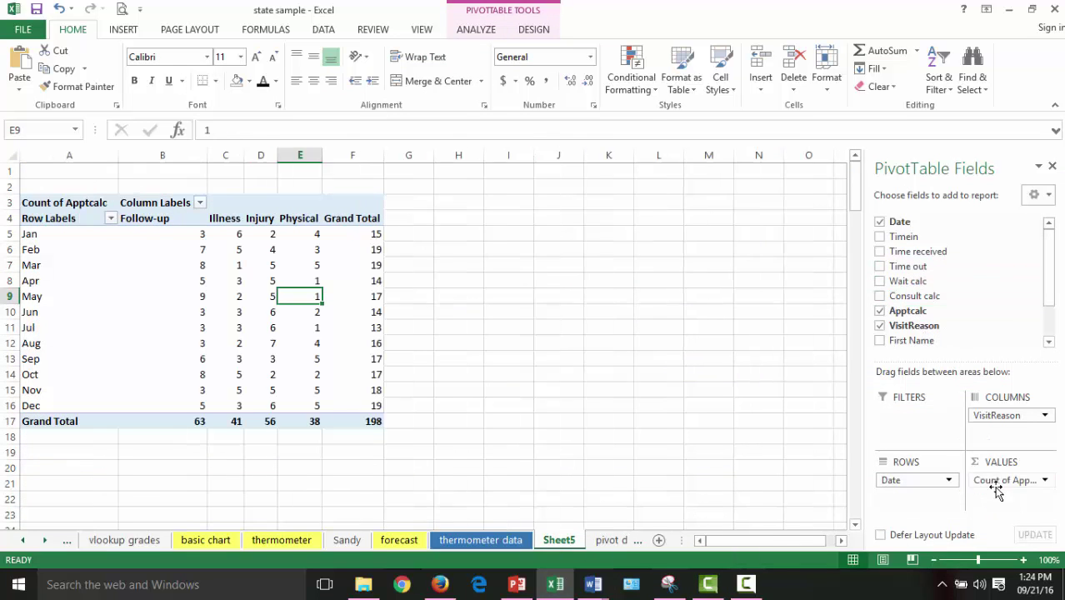
click(1043, 480)
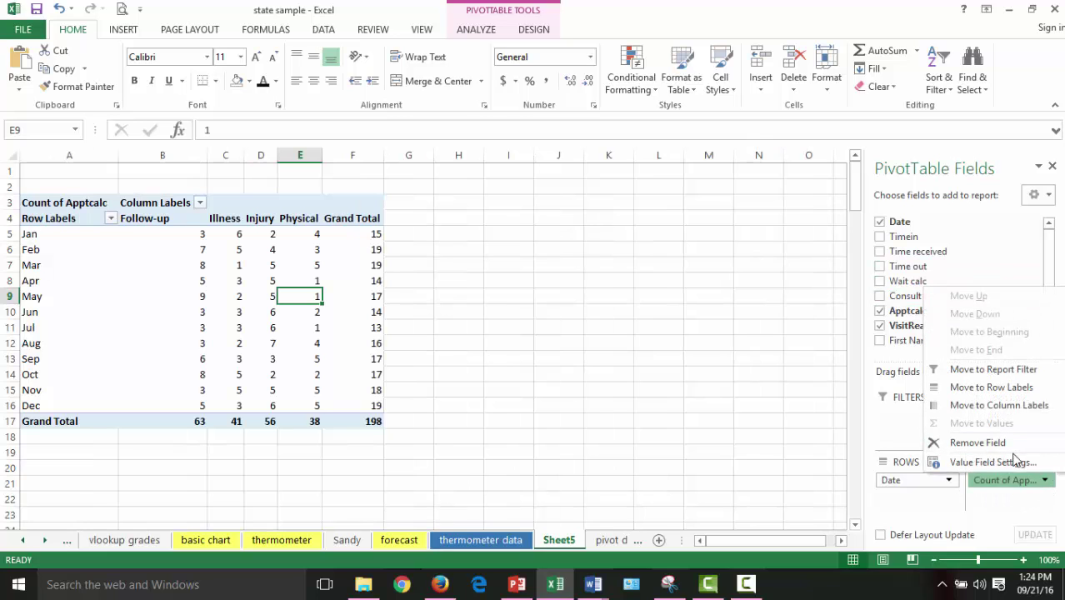
click(991, 462)
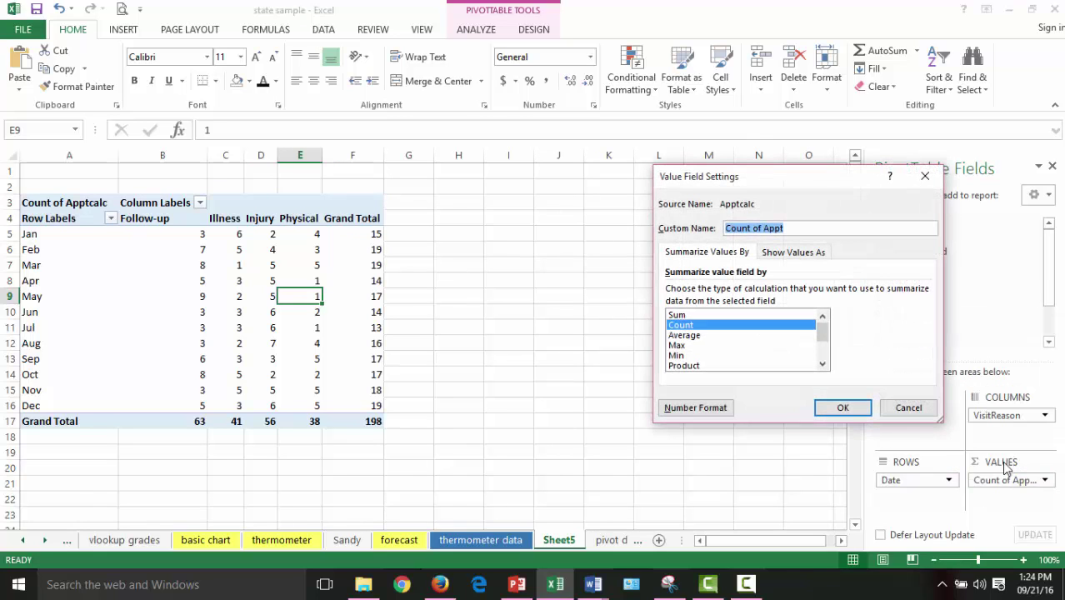
click(714, 324)
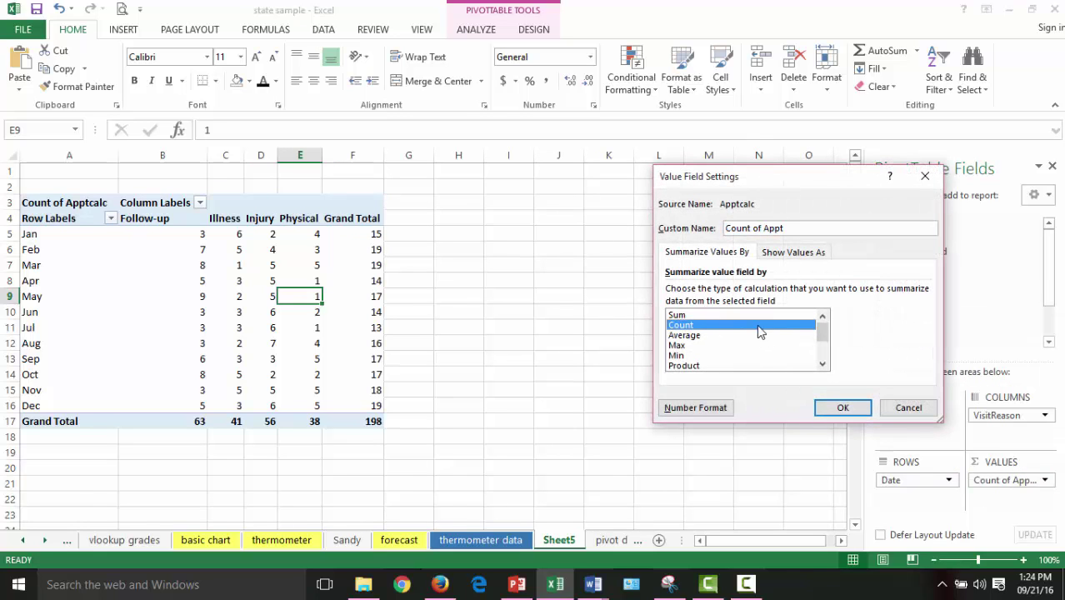
click(756, 315)
click(842, 407)
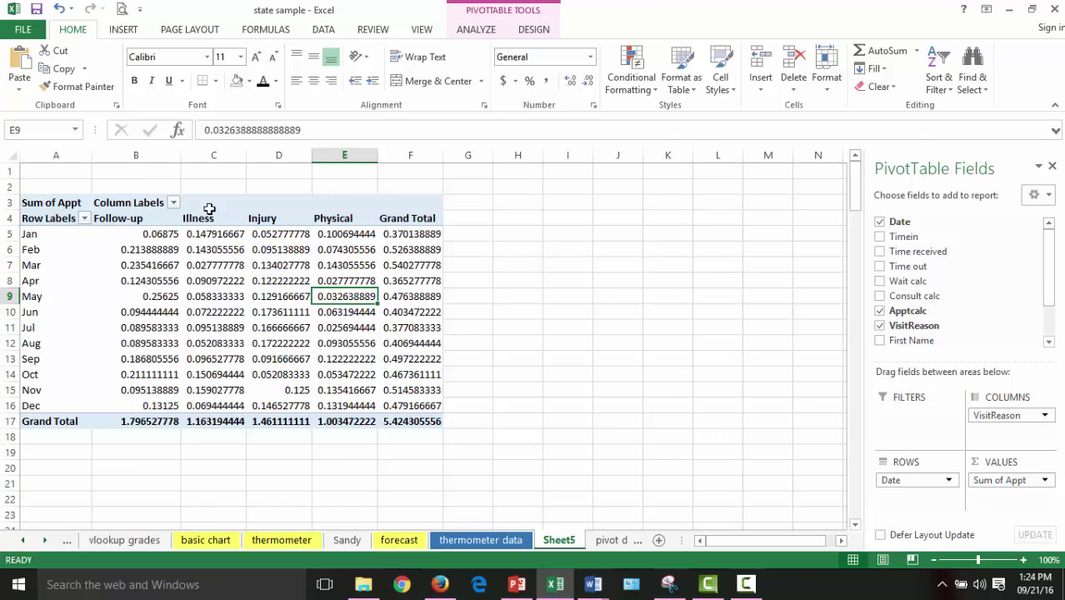
Step: Format all the PivotTable values, including the grand totals, in B5:F17 to show two decimal places
drag(130, 238, 399, 414)
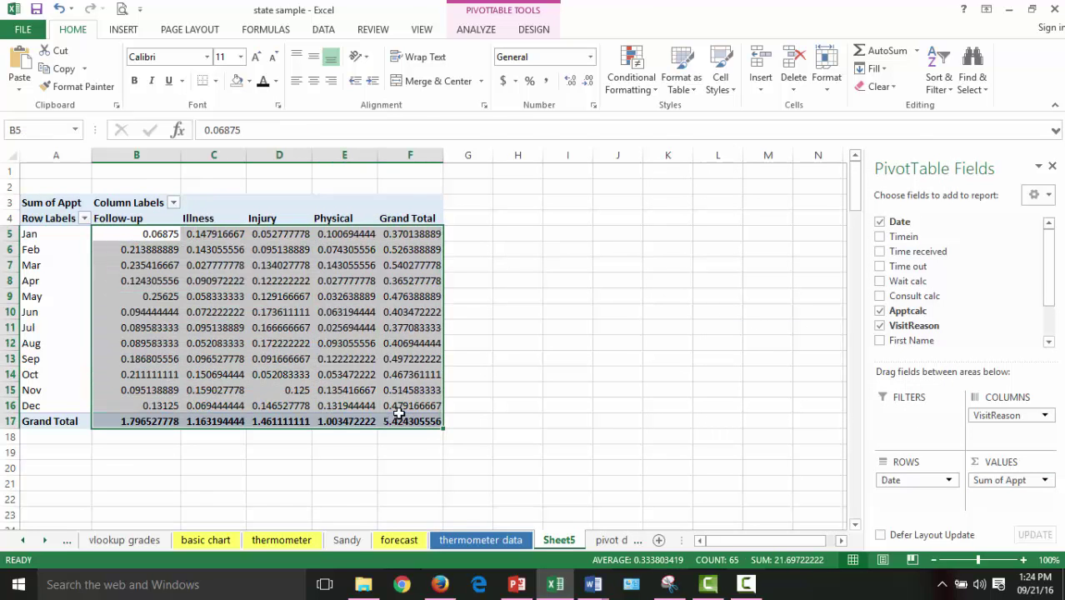
click(570, 80)
click(570, 80)
click(571, 80)
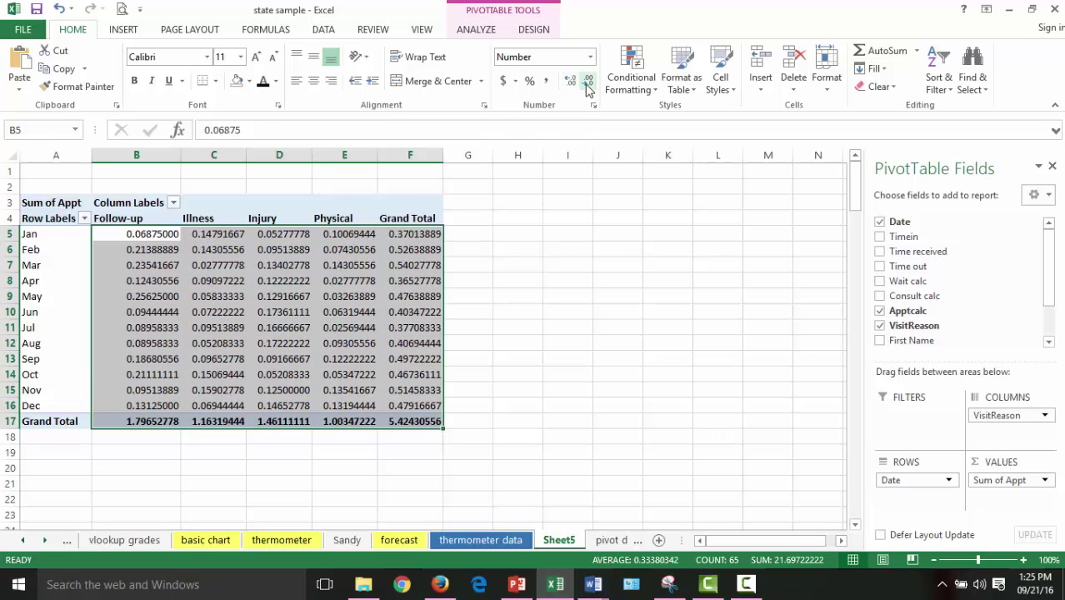
click(587, 80)
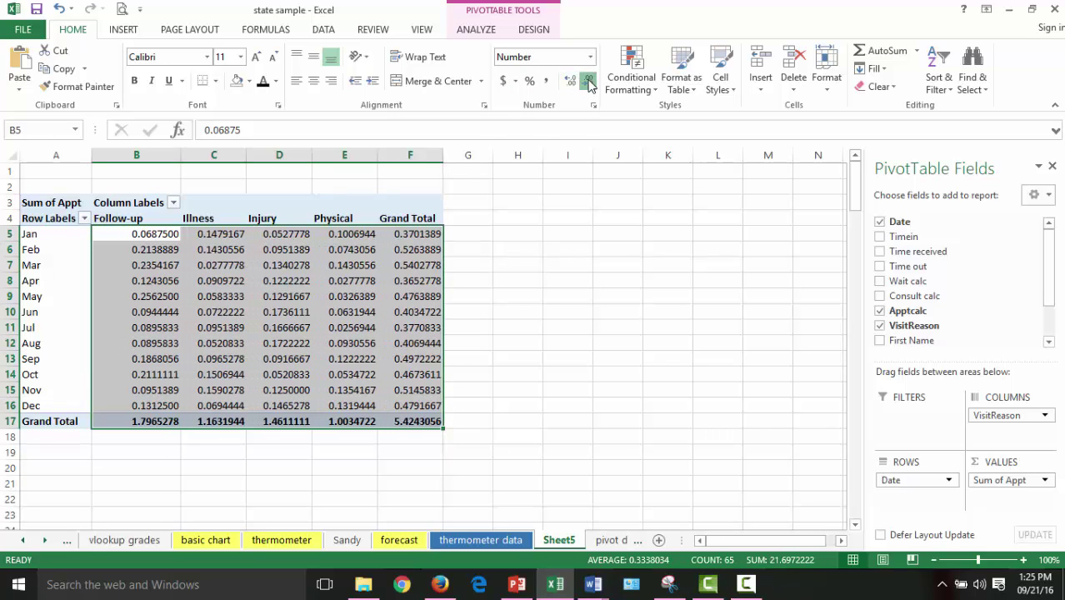
click(587, 81)
click(588, 80)
click(588, 81)
click(587, 81)
click(587, 81)
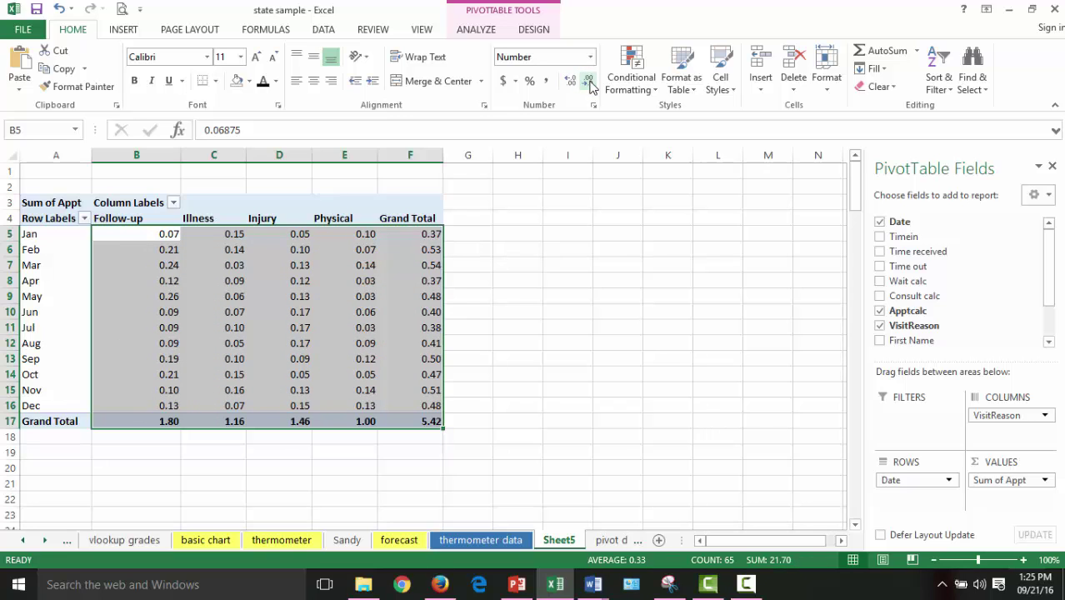
click(334, 315)
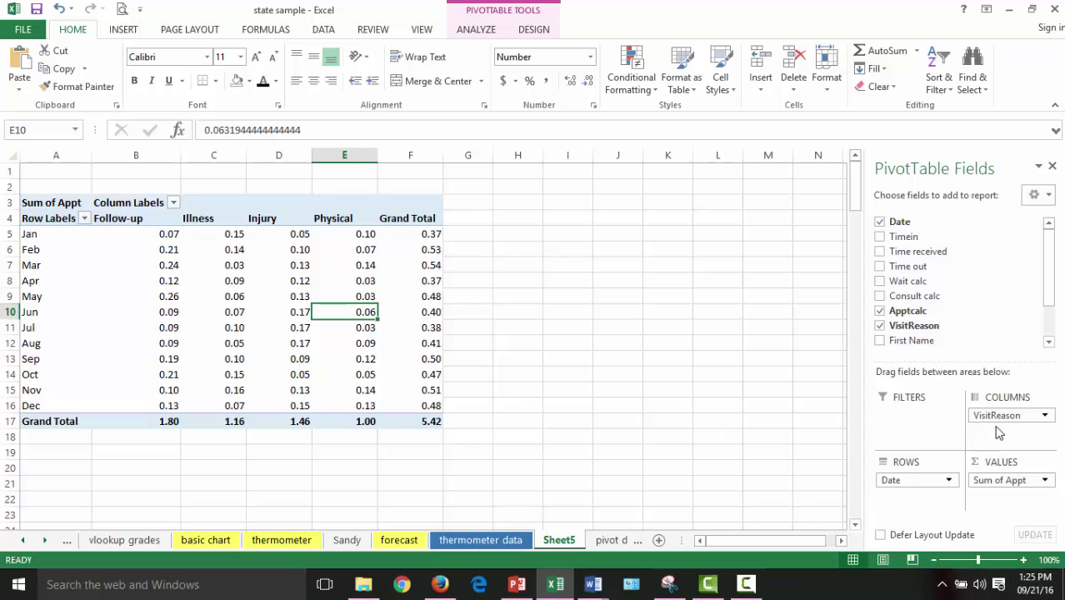
Step: Move VisitReason from the PivotTable's columns to its report filter and filter the report to Follow-up
drag(997, 427, 915, 417)
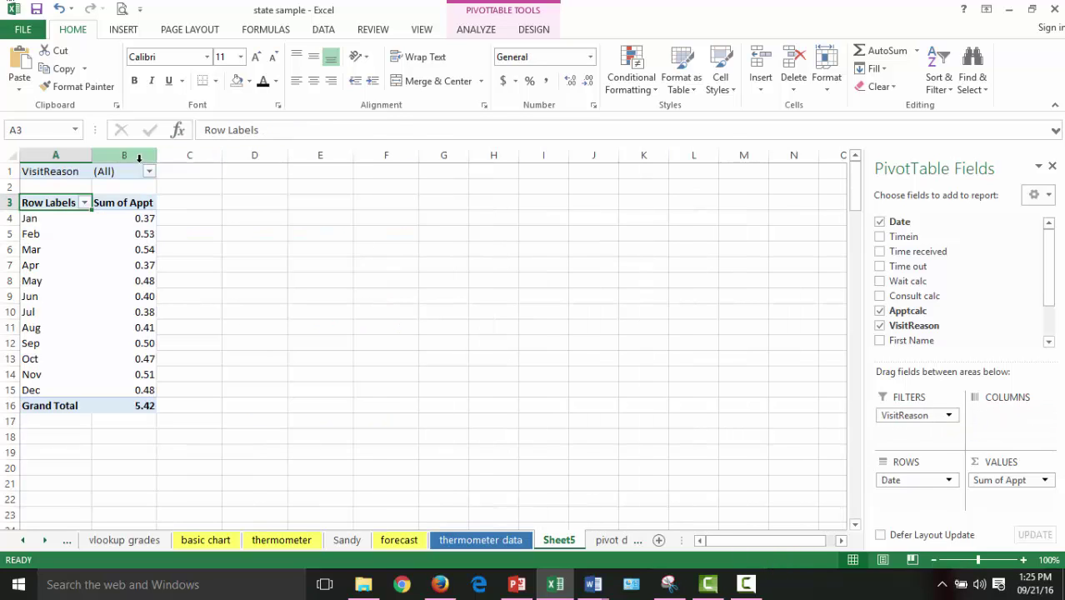
click(148, 171)
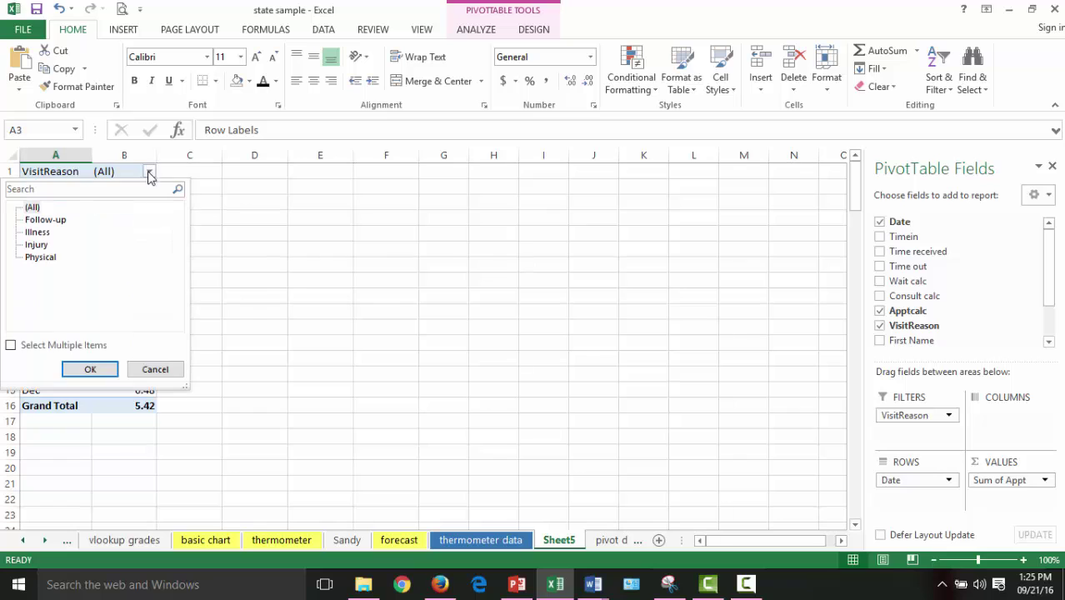
click(55, 220)
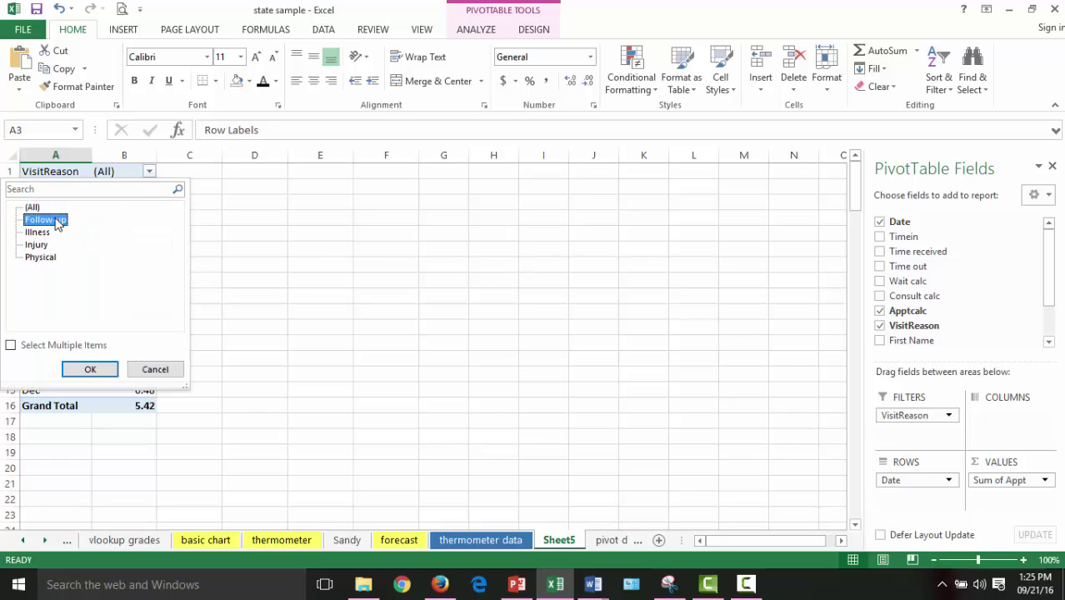
click(90, 369)
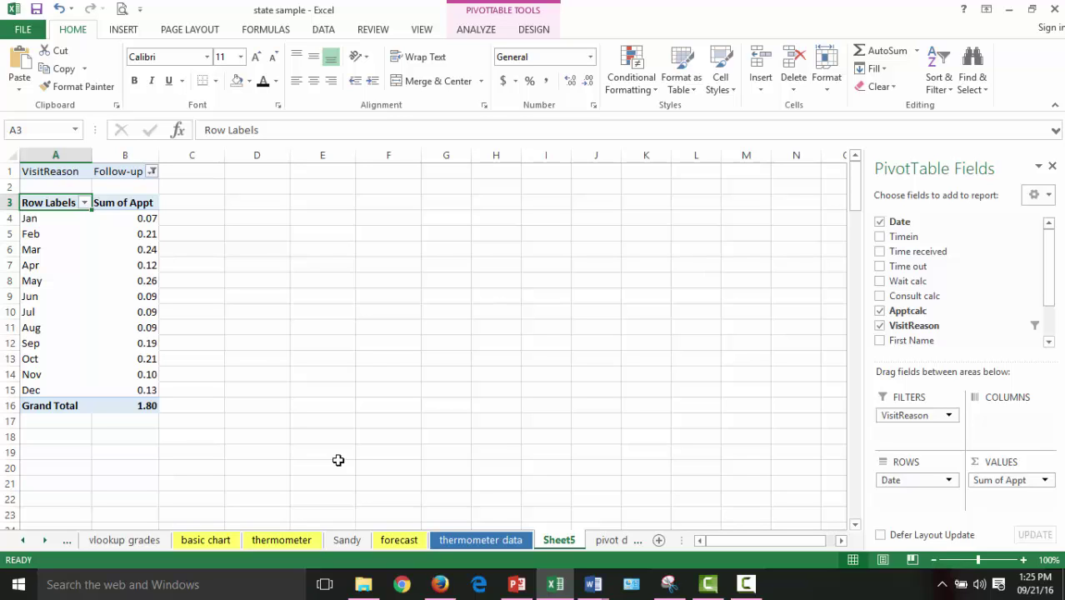
Step: Insert a pie PivotChart from the filtered PivotTable and place it beside the table
click(132, 249)
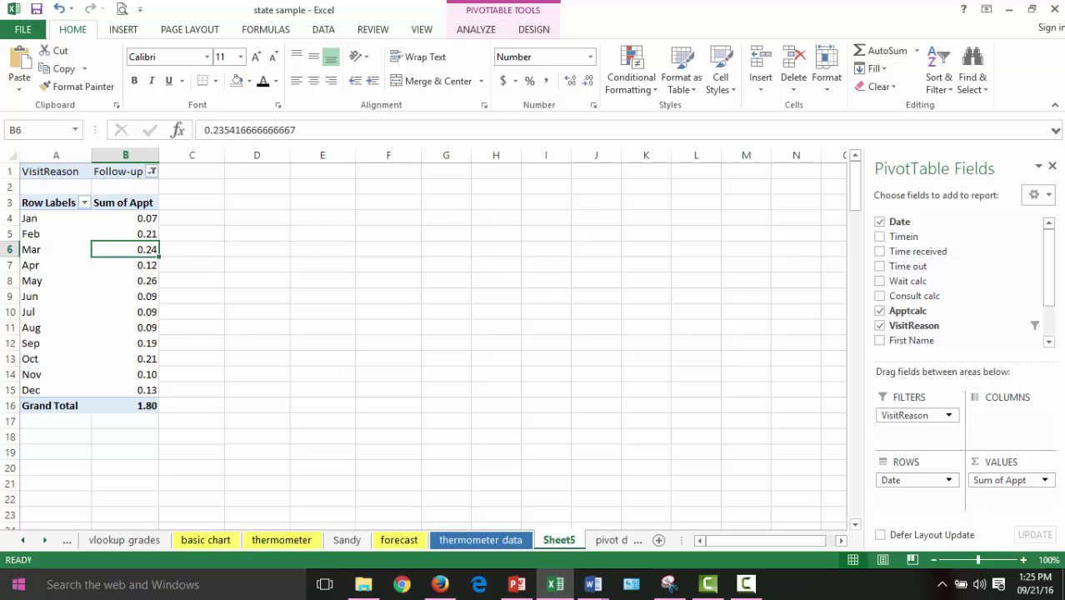
click(265, 372)
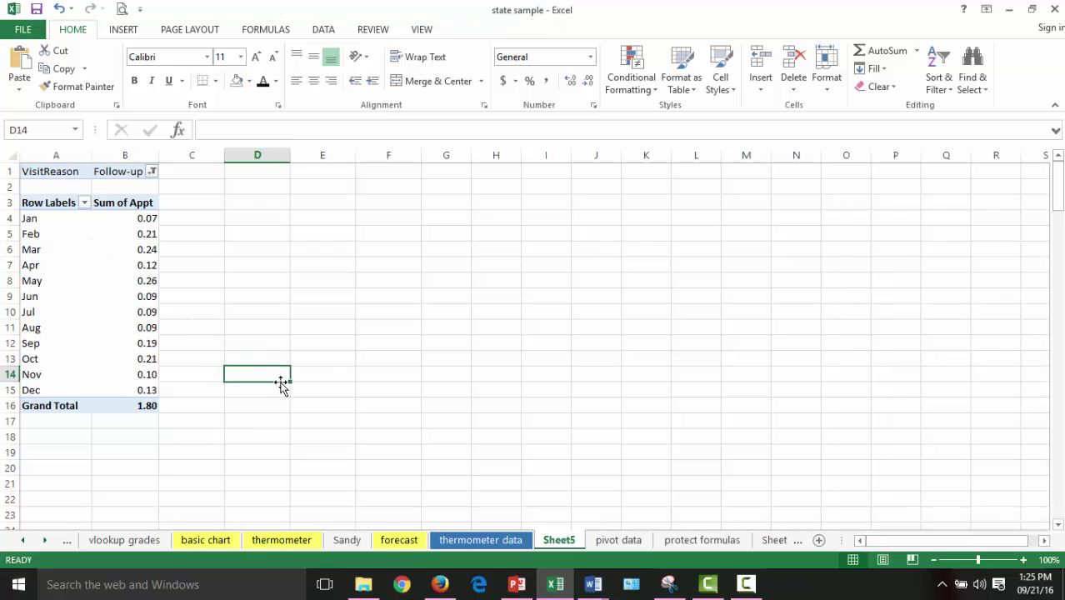
click(104, 294)
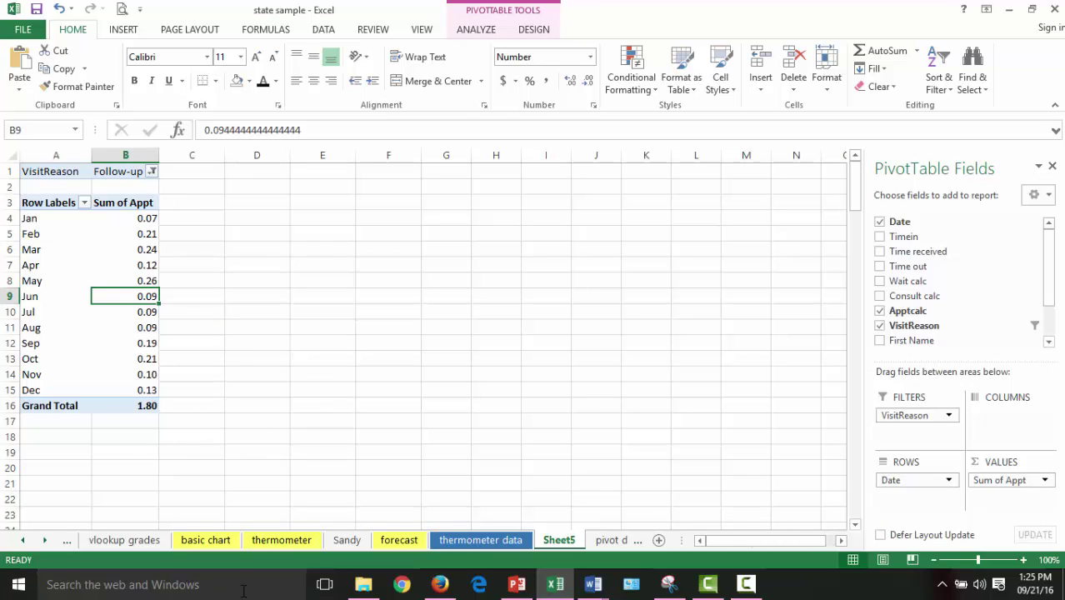
click(125, 32)
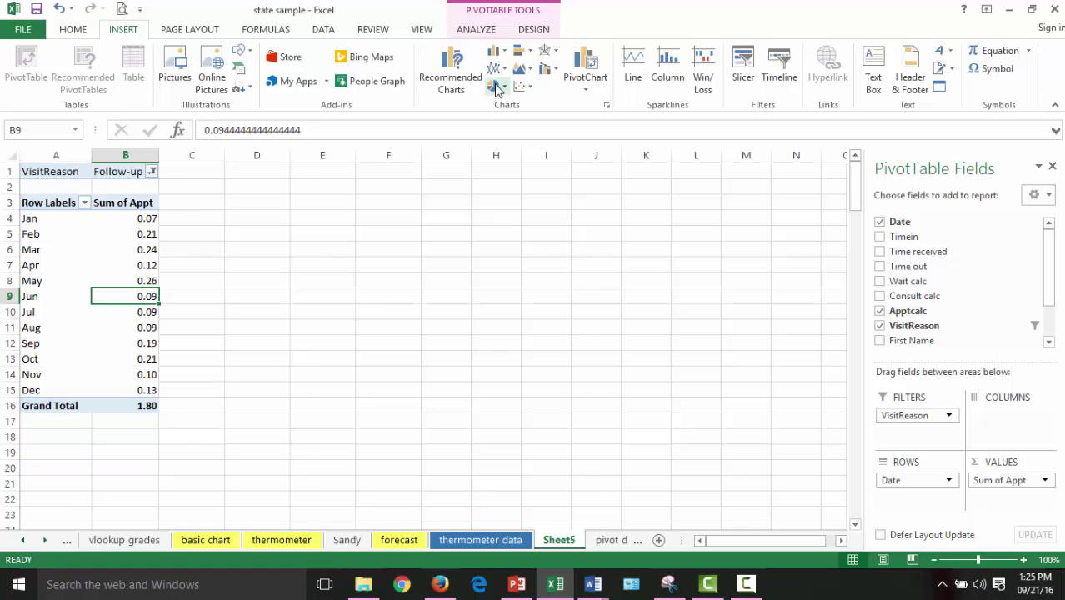
click(453, 68)
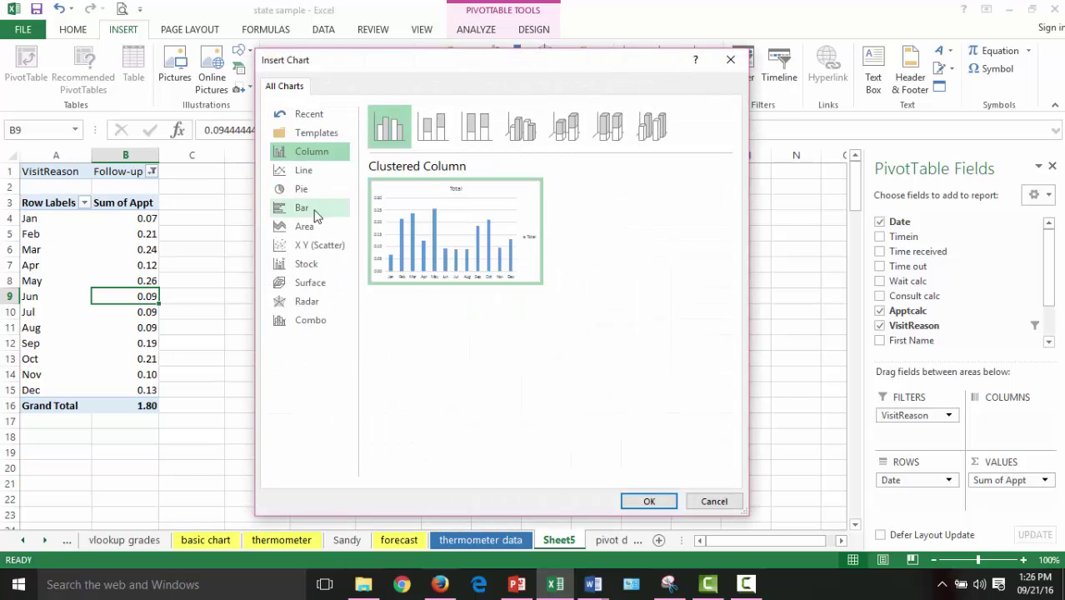
click(319, 192)
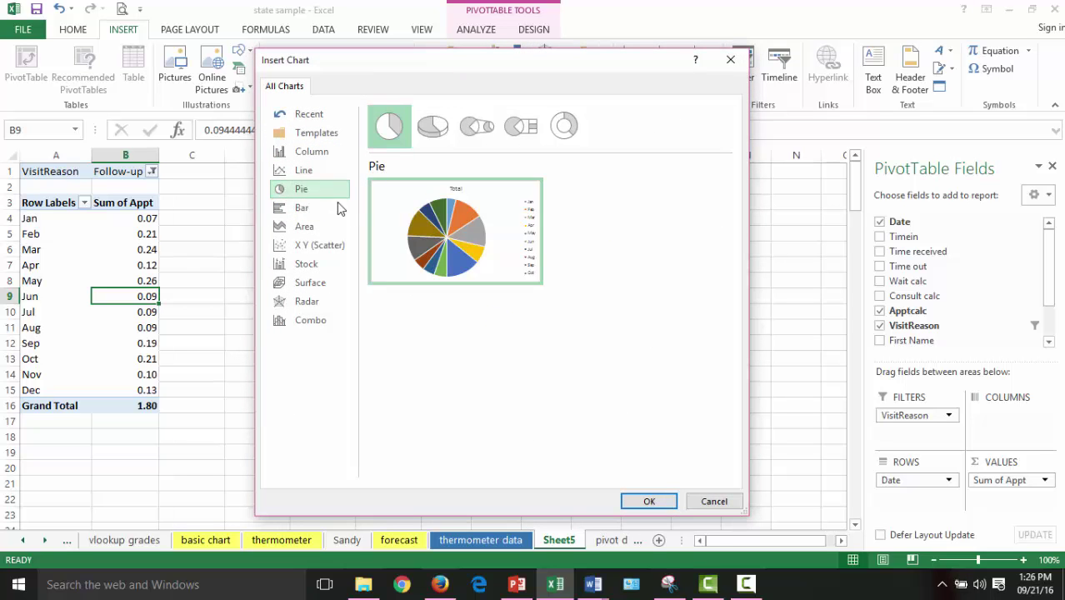
click(671, 502)
drag(512, 250, 556, 182)
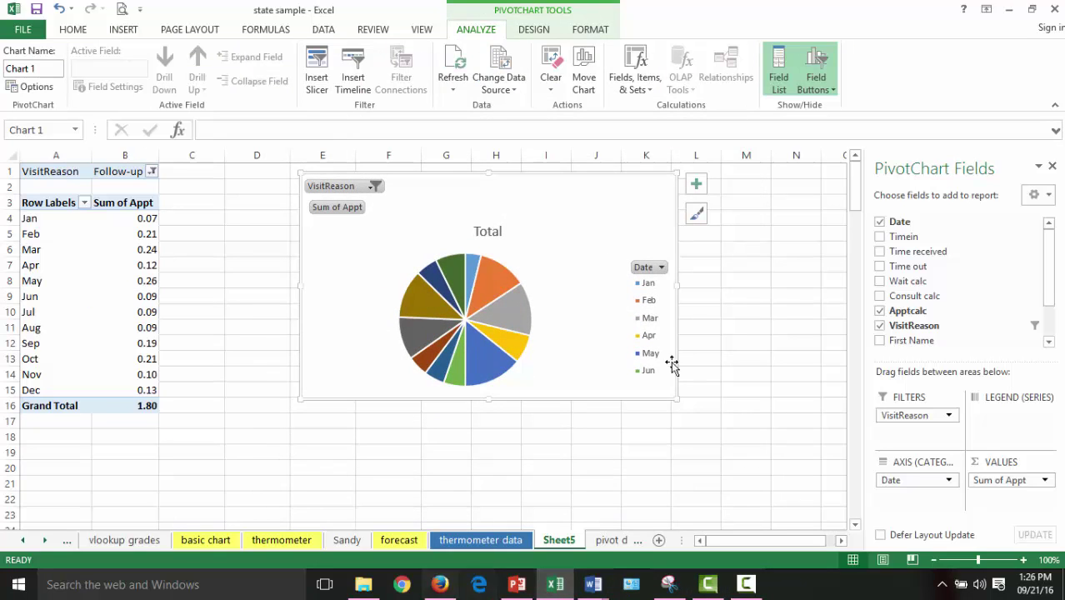
Step: Change the PivotChart's VisitReason filter to Illness
click(374, 187)
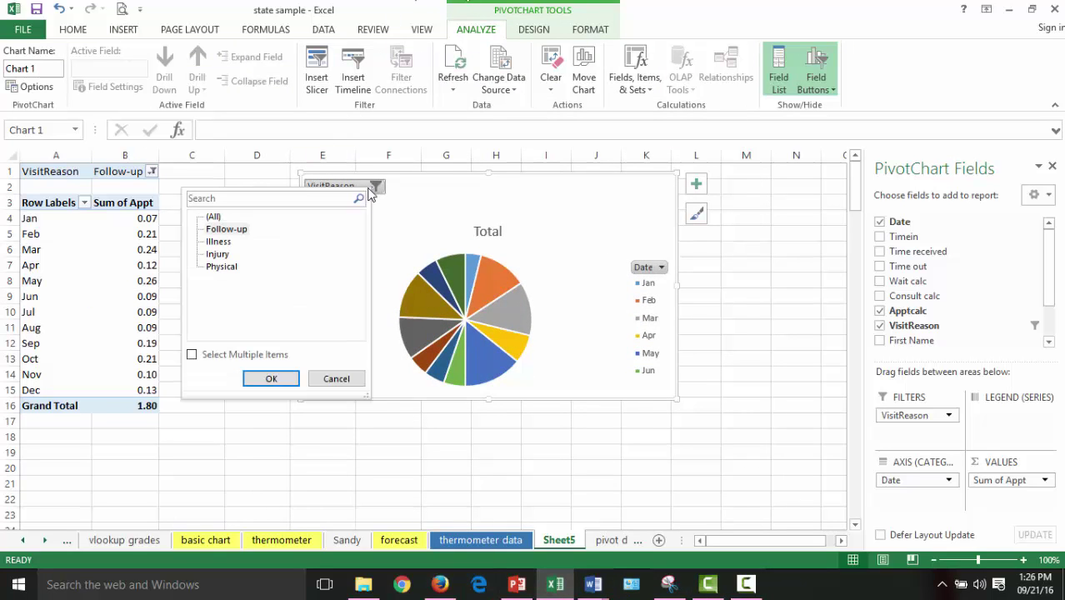
click(221, 243)
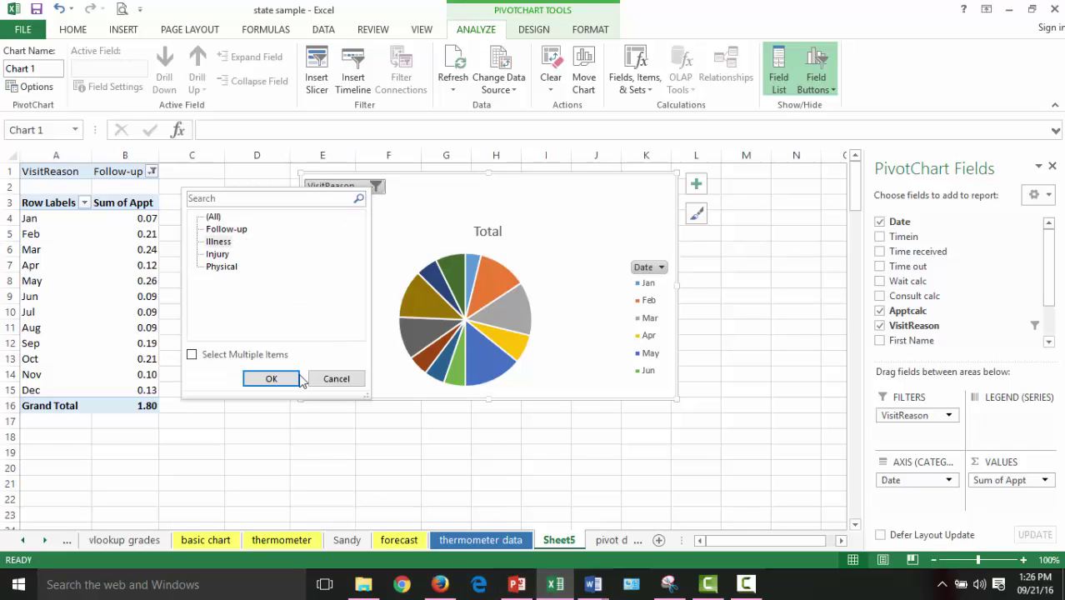
click(272, 379)
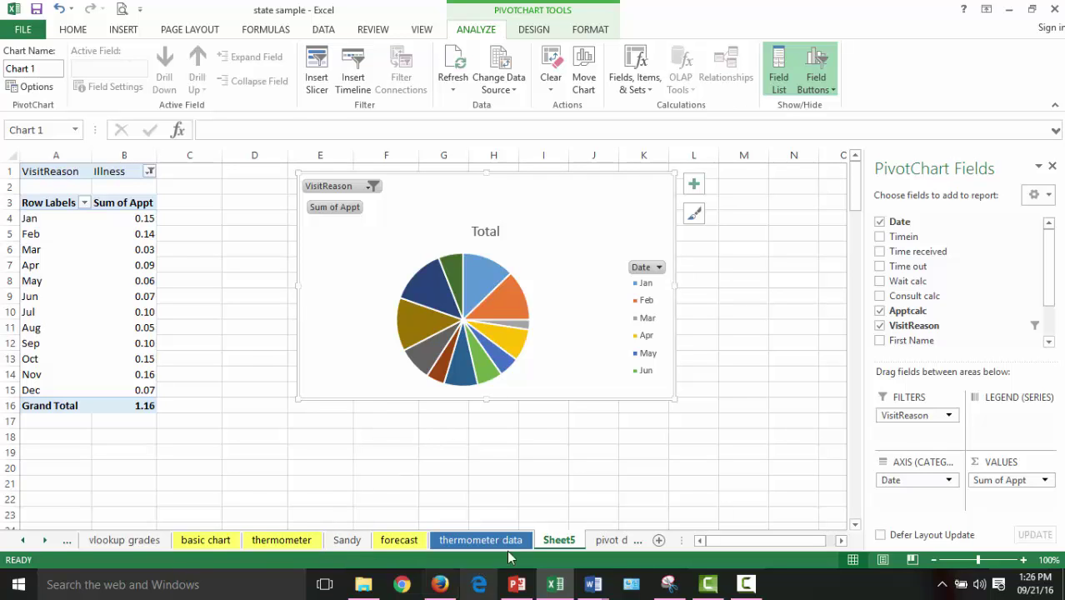
Step: Go to Sheet1, select cell A1 and group all the worksheets from Sheet1 through pivot data
click(69, 541)
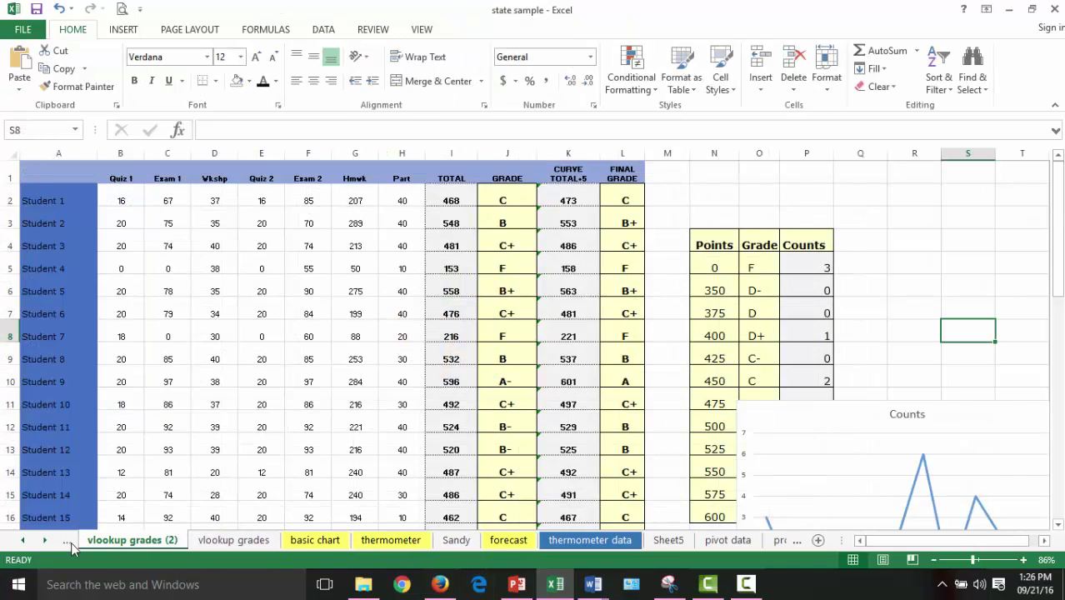
click(68, 541)
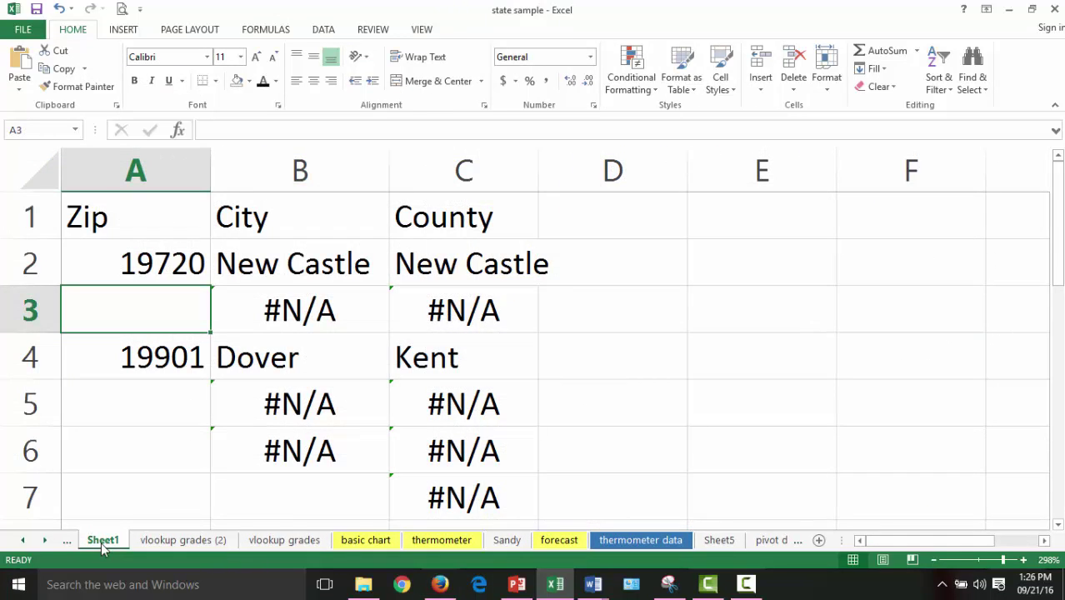
click(154, 211)
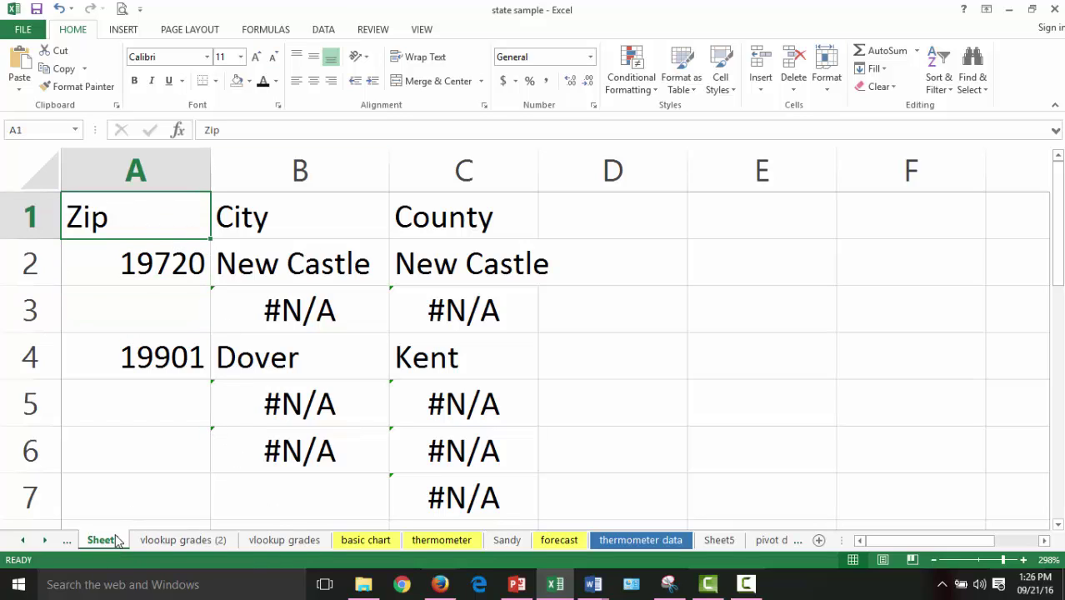
ctrl+click(177, 541)
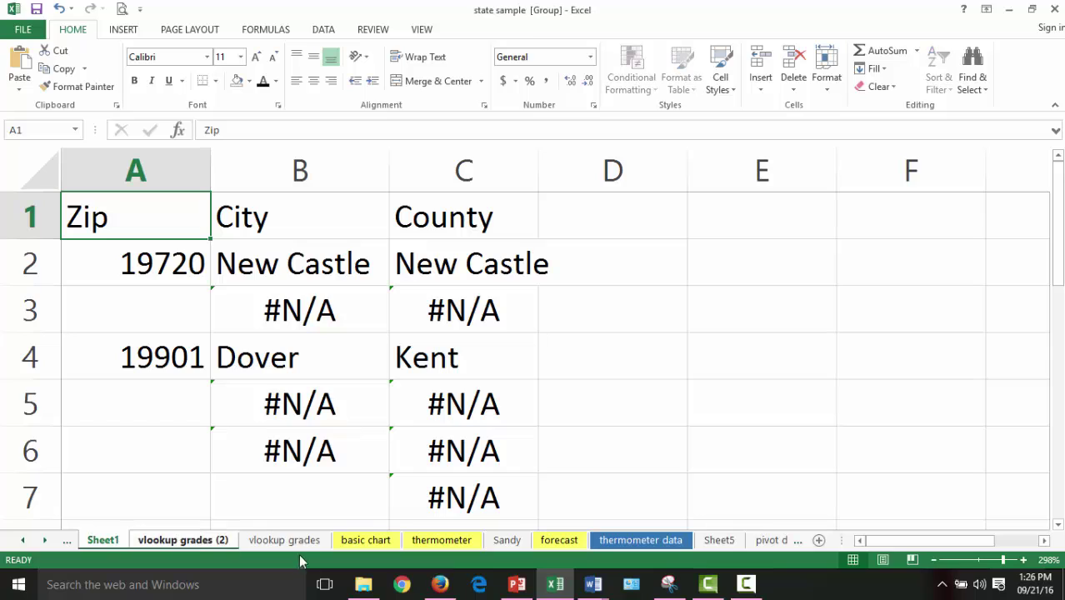
ctrl+click(287, 542)
ctrl+click(366, 541)
ctrl+click(467, 541)
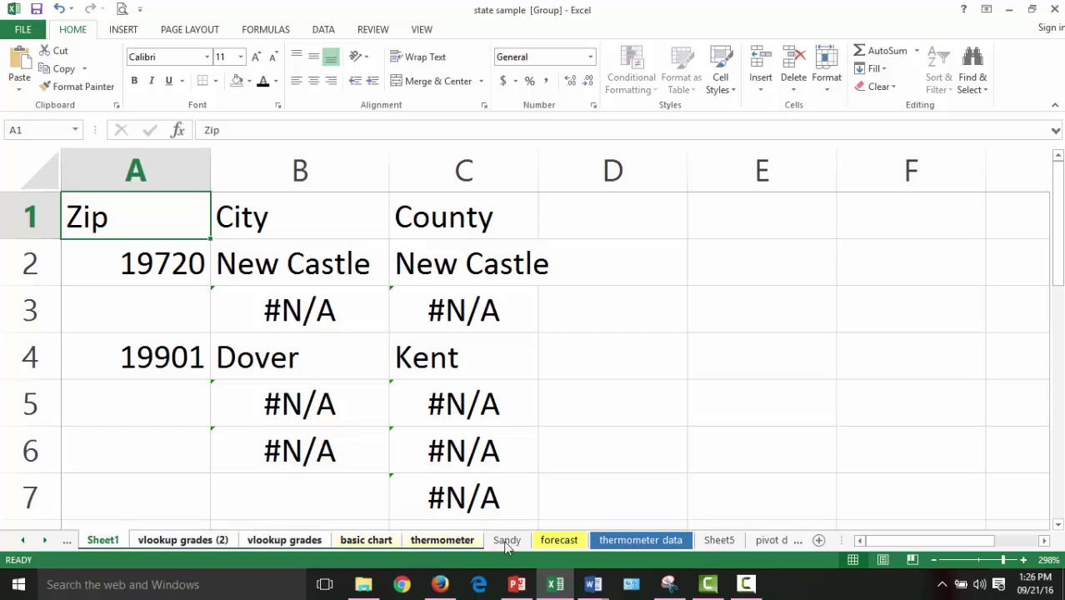
ctrl+click(507, 541)
ctrl+click(558, 541)
ctrl+click(643, 543)
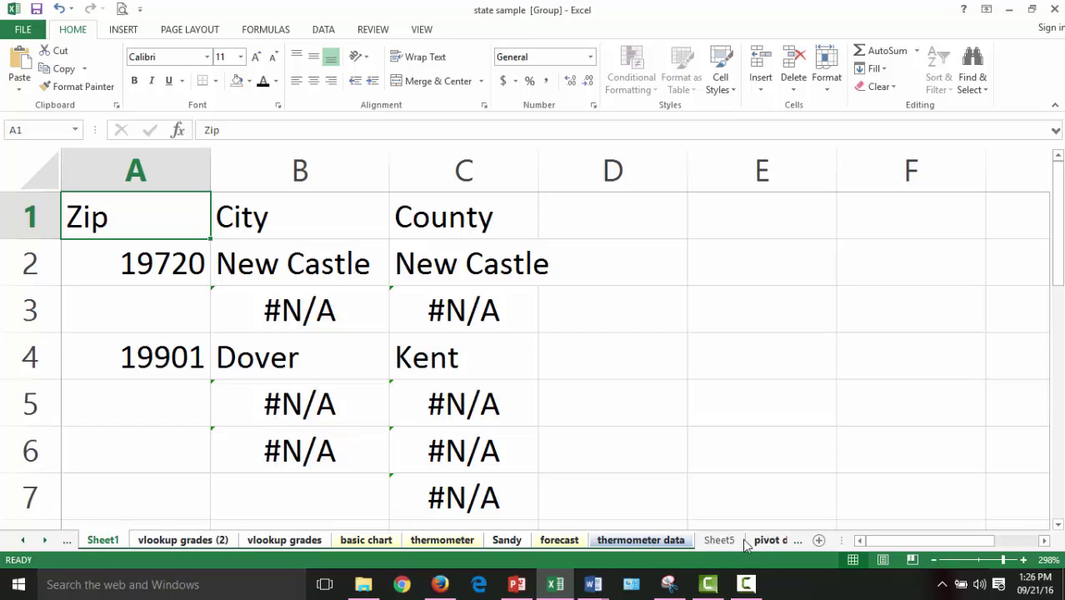
ctrl+click(718, 541)
ctrl+click(771, 541)
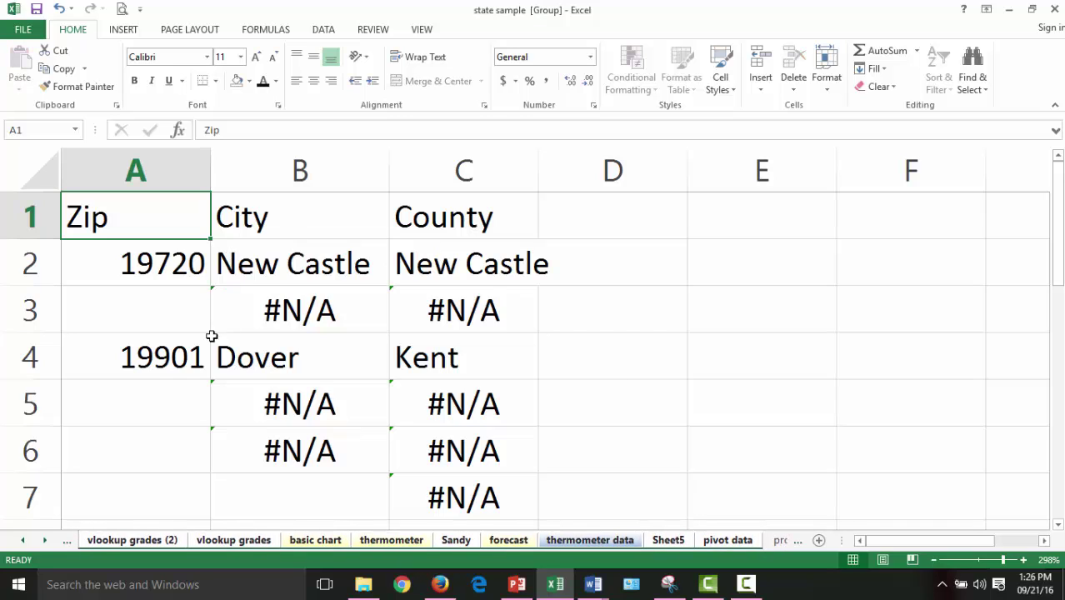
Step: Try to enter a first name in cell A1 of all the grouped worksheets
text(Cynthia)
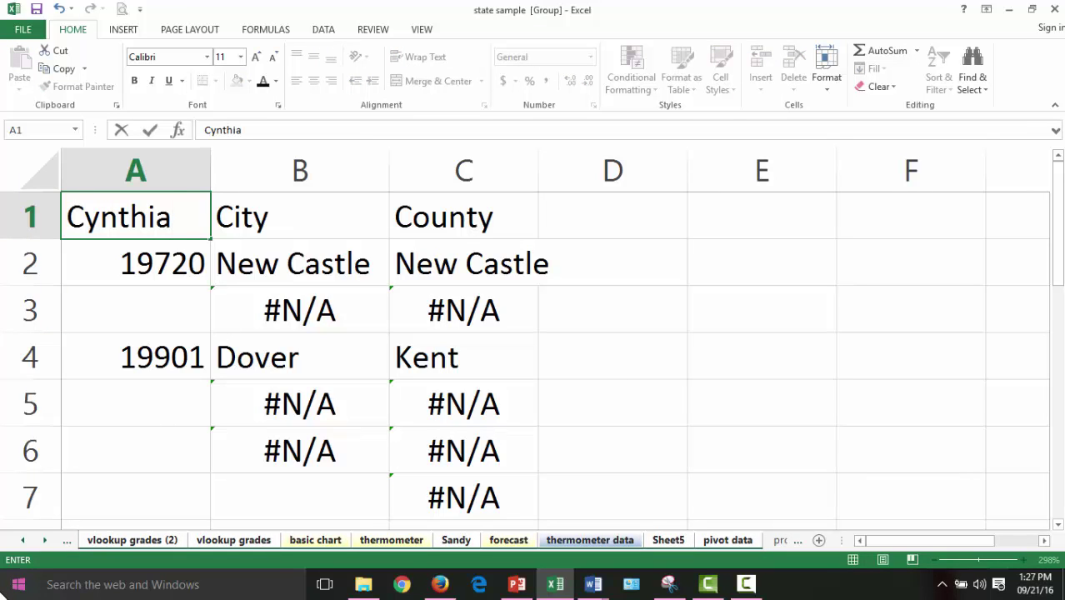
key(Return)
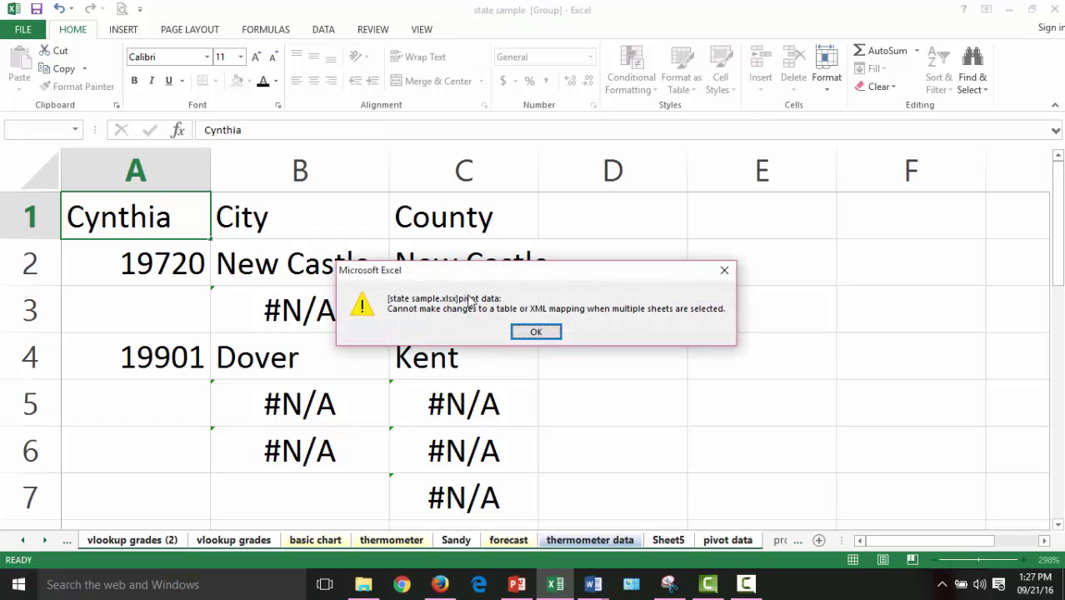
click(536, 333)
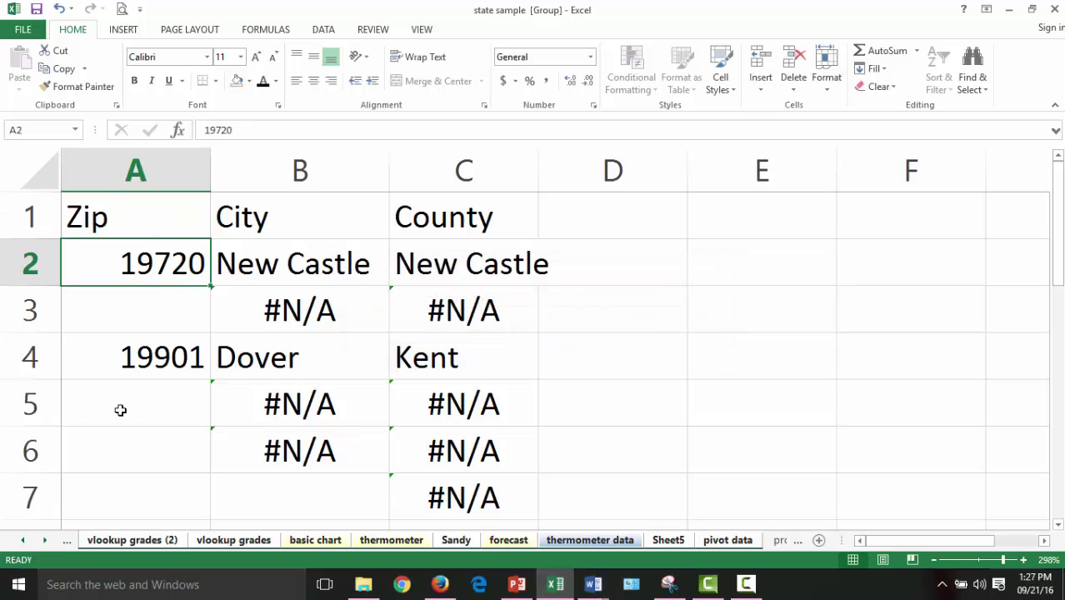
click(103, 227)
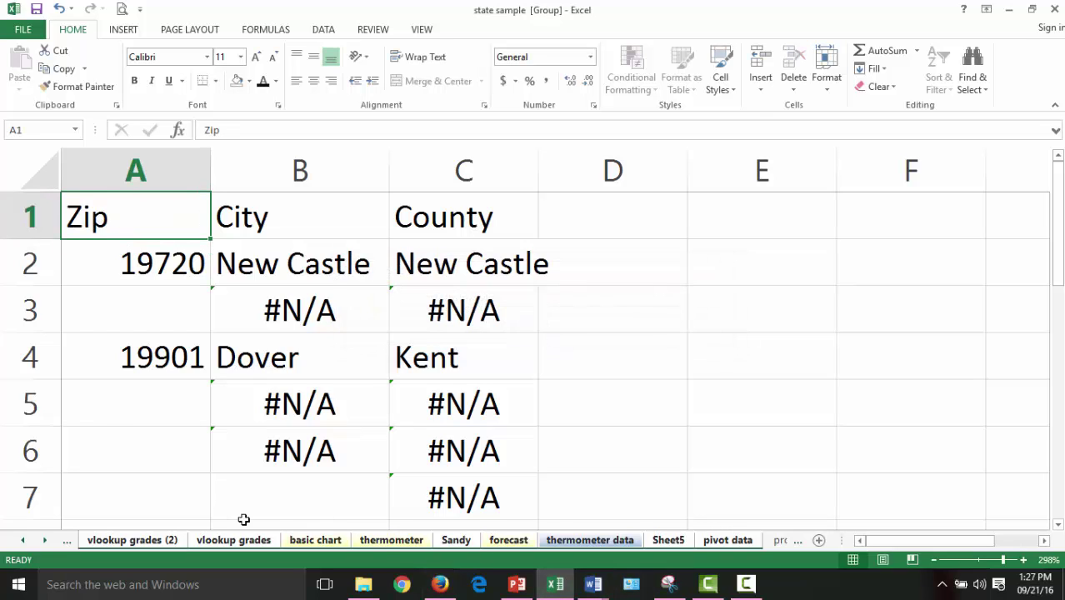
Step: Try to enter the same first name in the empty cell E1 across the grouped worksheets
click(698, 215)
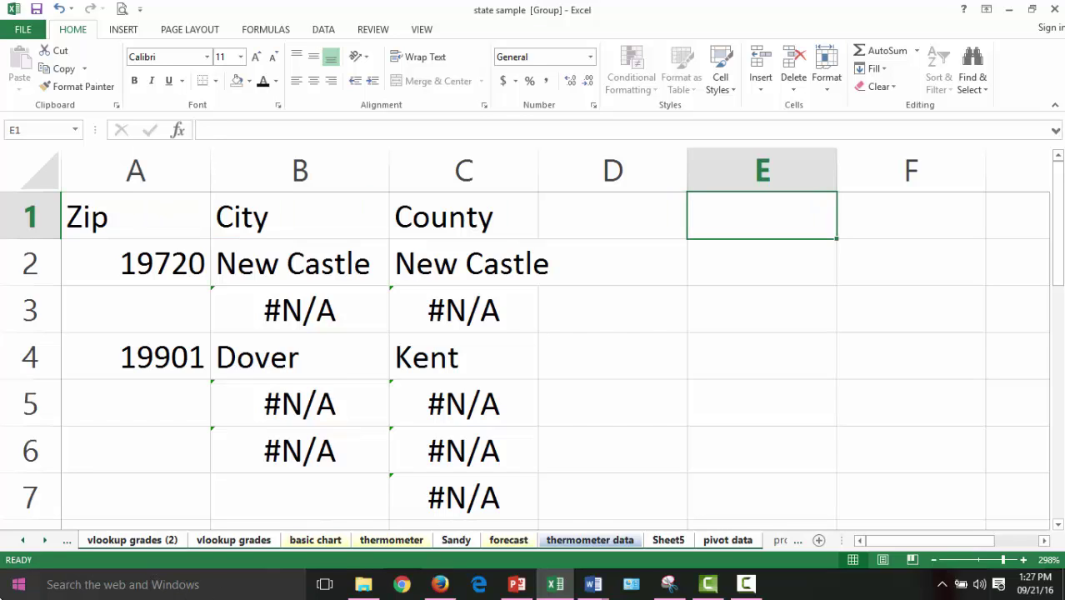
text(Cynthia)
key(Return)
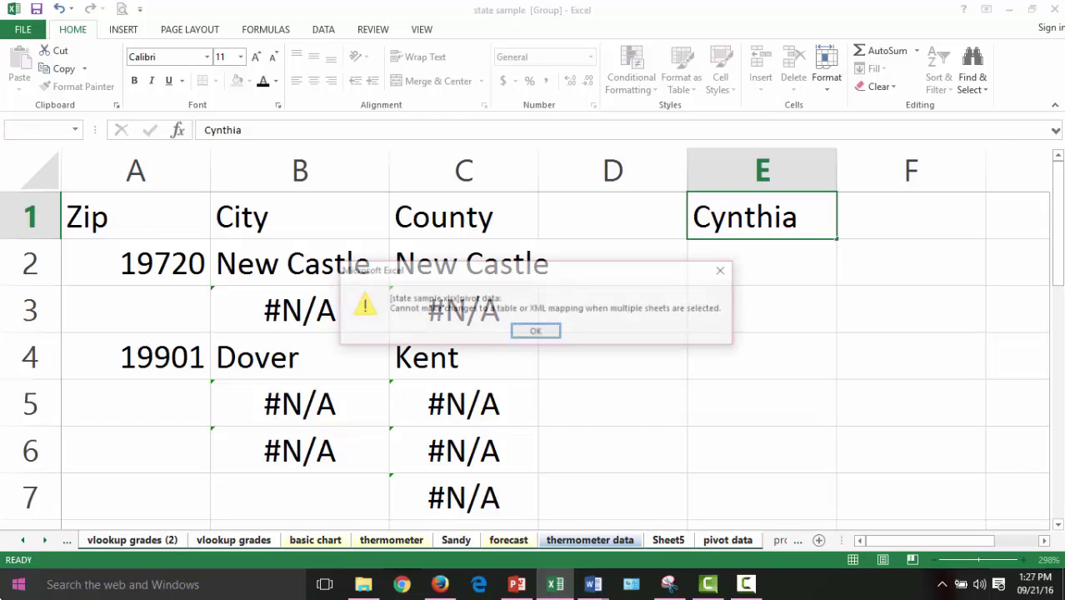
click(538, 338)
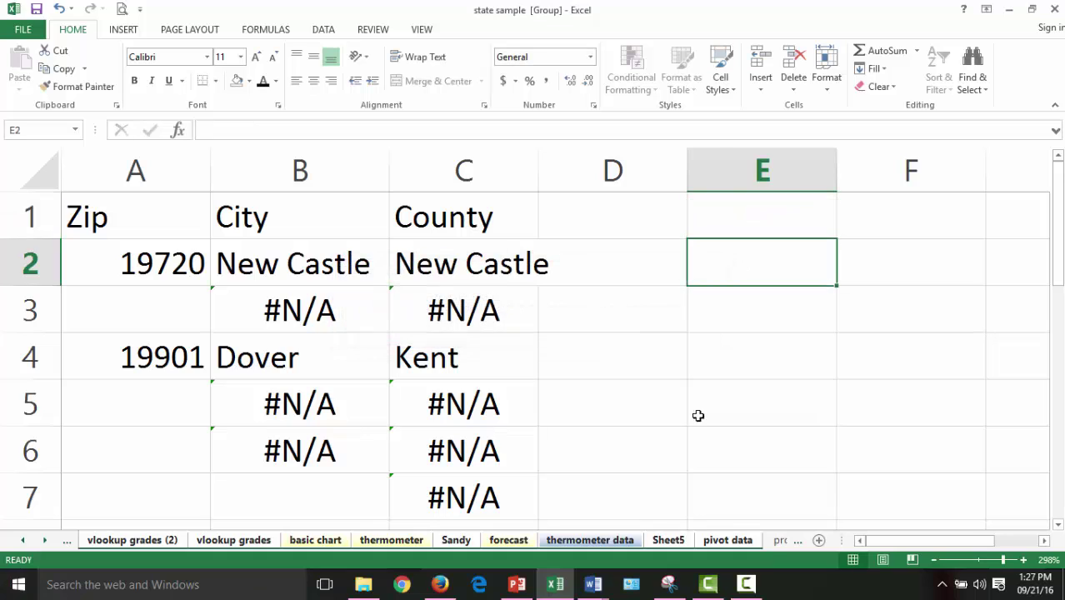
Step: Ungroup the worksheets, taking thermometer data, Sheet5, pivot data, forecast, Sandy, thermometer and basic chart out of the group
ctrl+click(586, 540)
ctrl+click(668, 540)
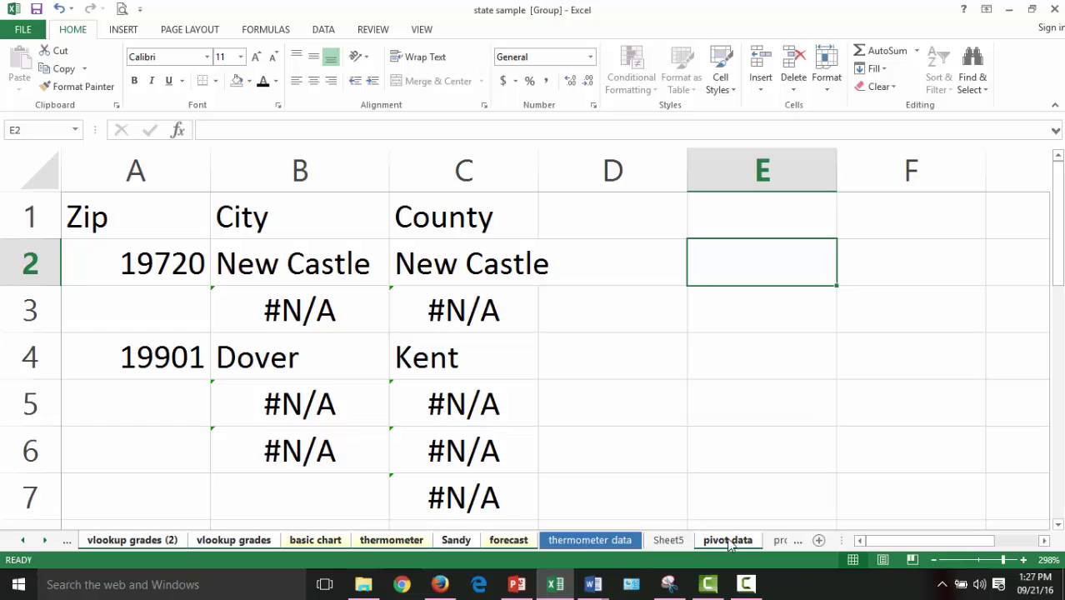
ctrl+click(726, 539)
ctrl+click(510, 539)
ctrl+click(456, 540)
ctrl+click(391, 540)
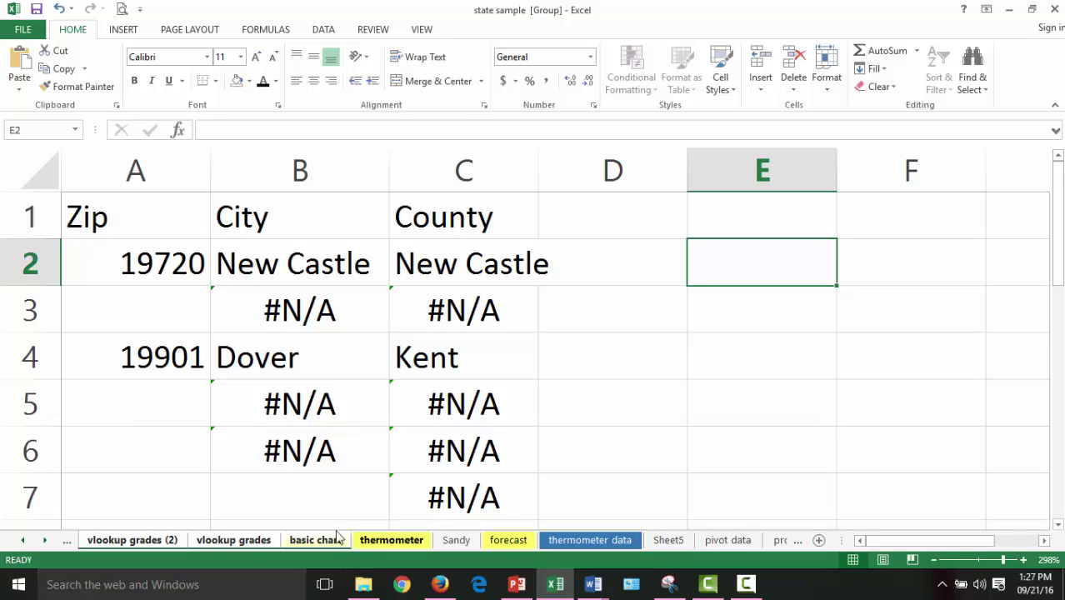
ctrl+click(315, 540)
ctrl+click(193, 540)
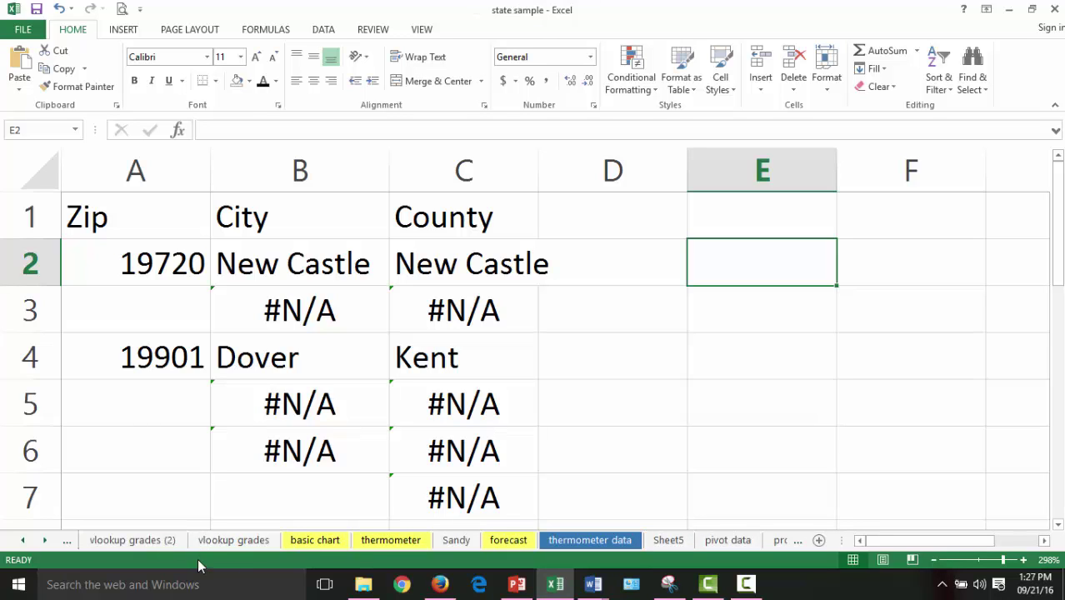
Step: Insert two blank worksheets after Sheet5 and group them together
click(620, 540)
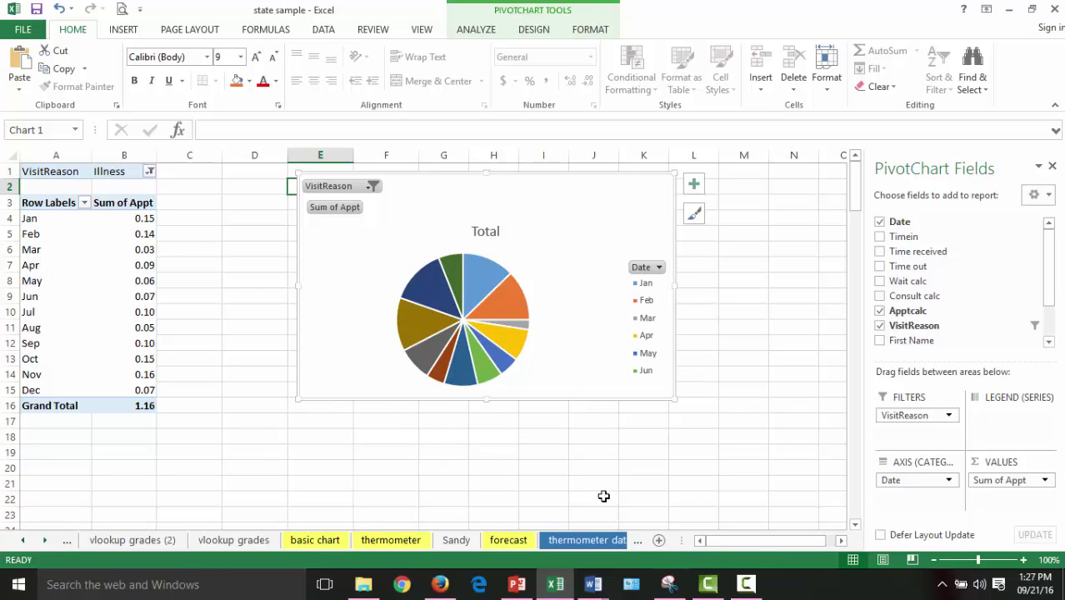
click(658, 540)
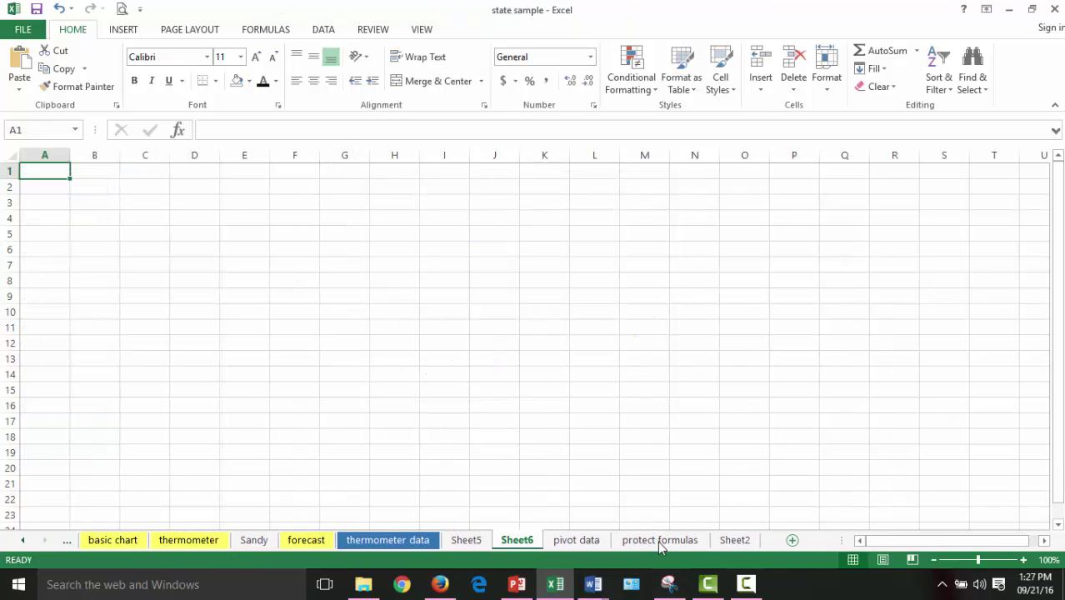
click(793, 539)
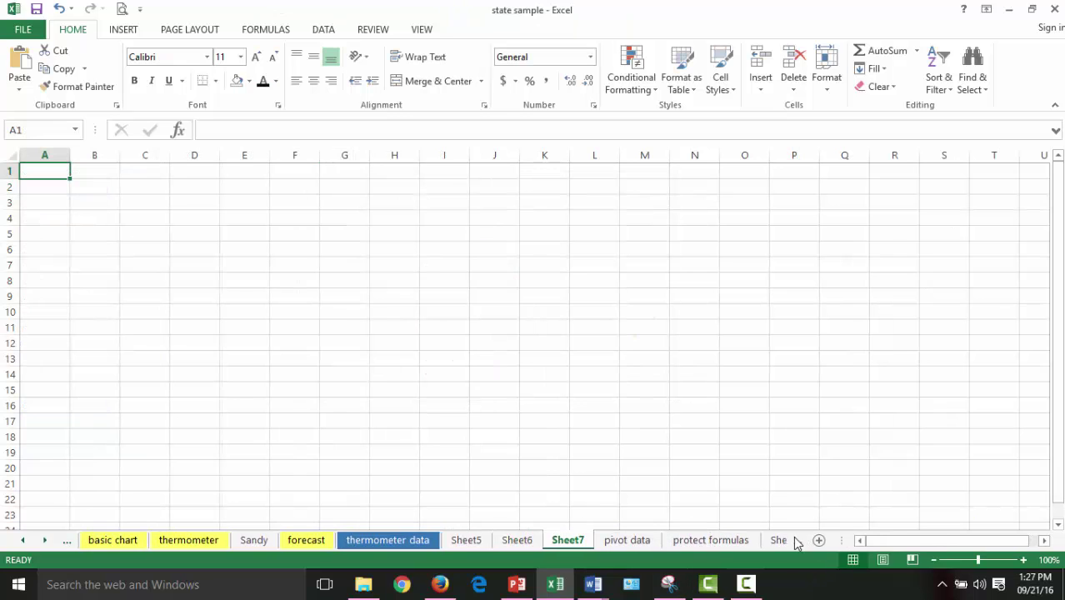
click(523, 542)
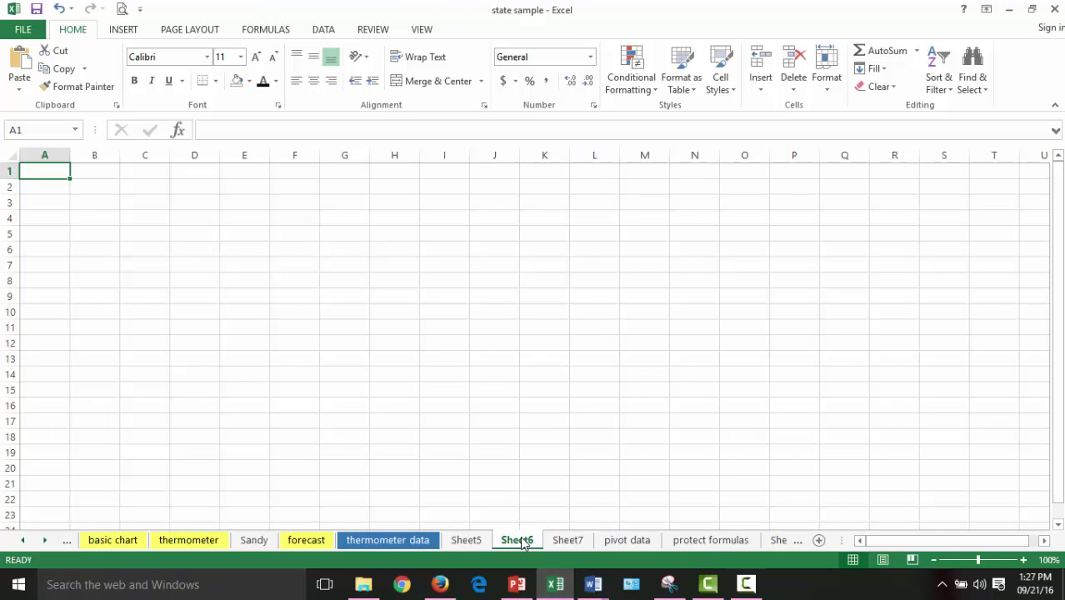
ctrl+click(566, 540)
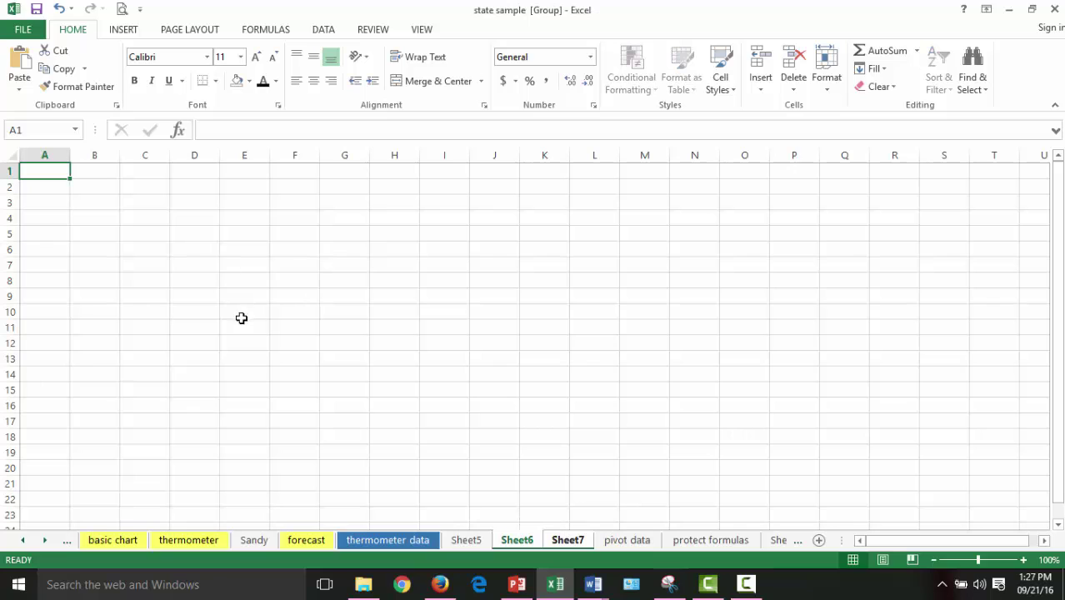
Step: Enter a first name in cell A1 of the grouped Sheet6 and Sheet7, and check it on both sheets
text(Cynthia)
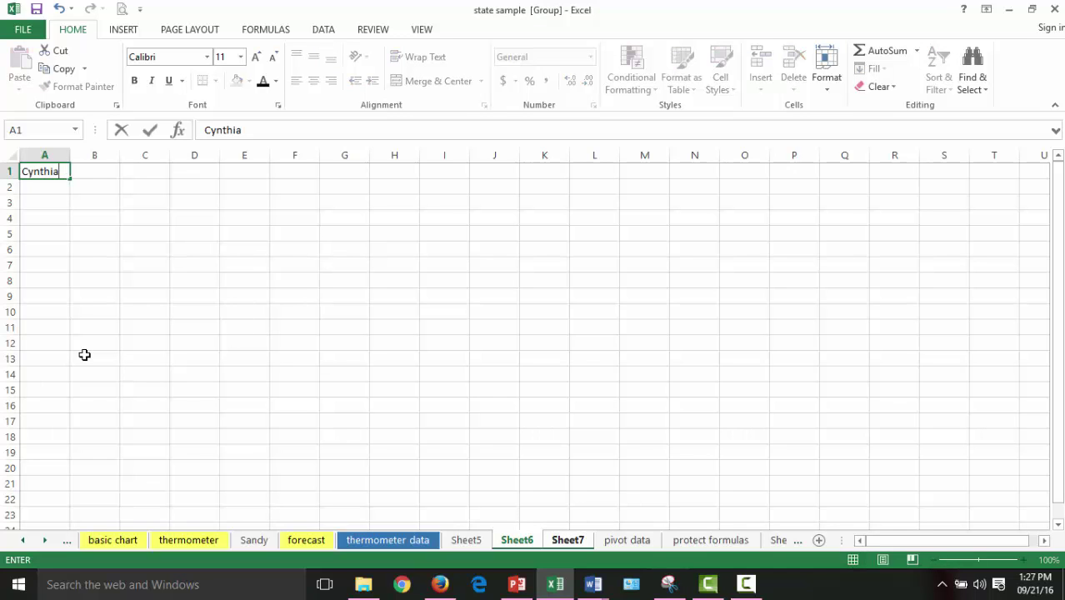
key(Return)
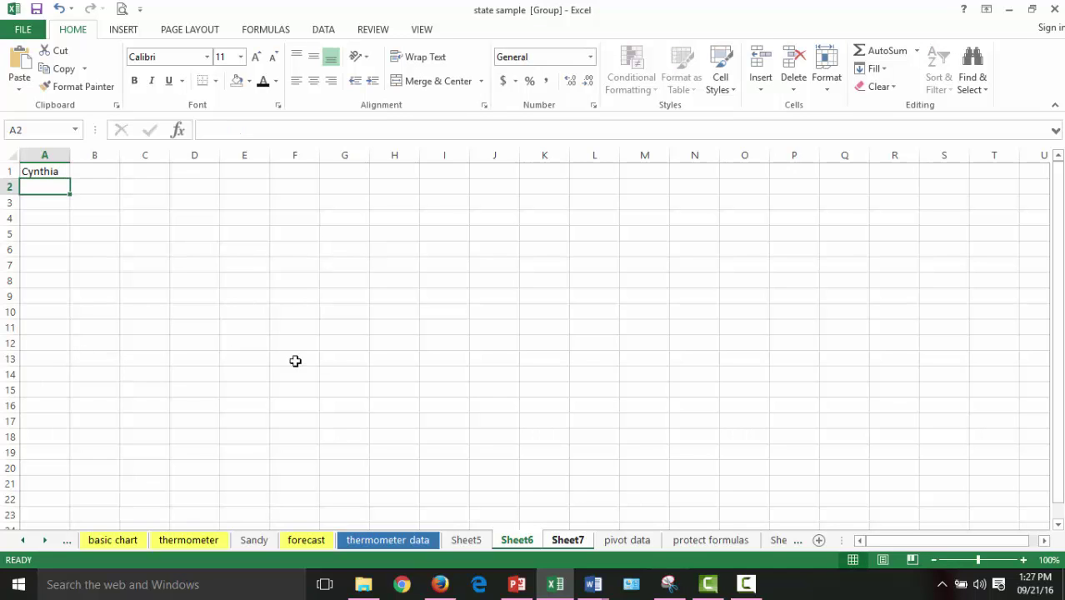
click(569, 542)
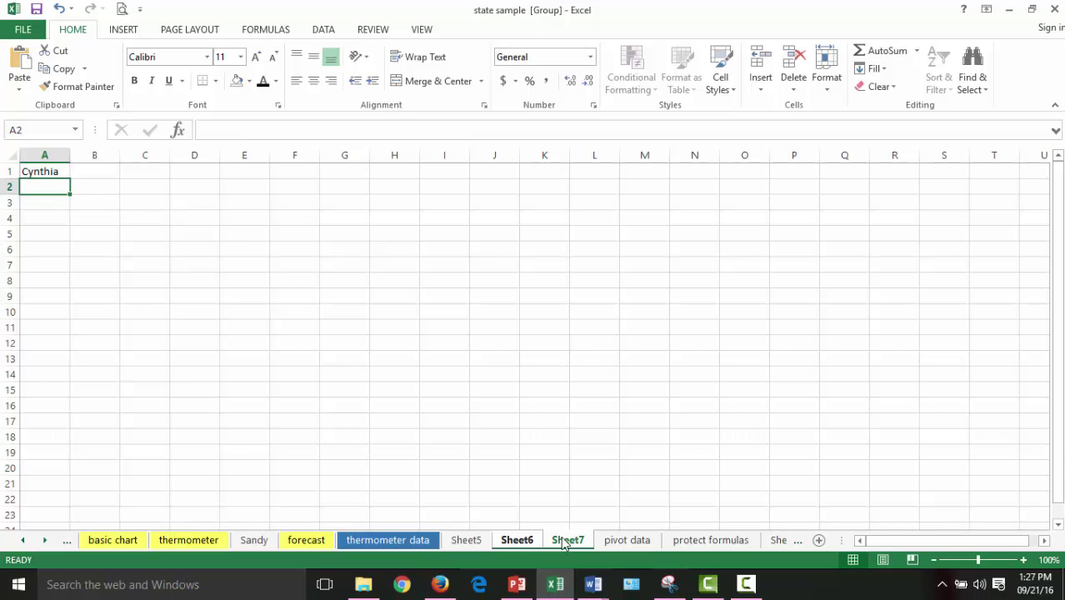
click(523, 542)
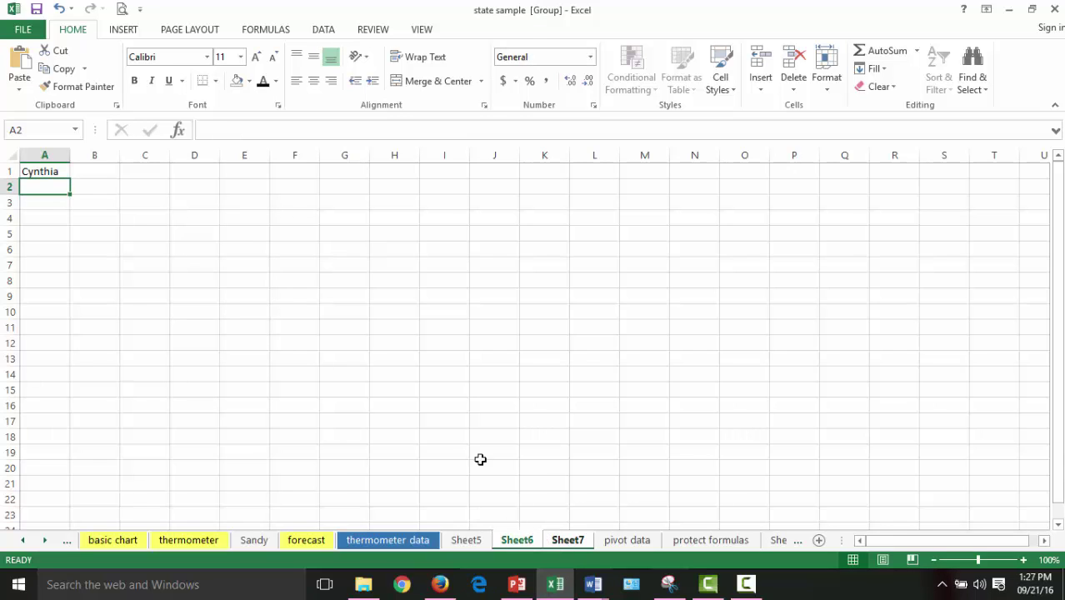
click(566, 540)
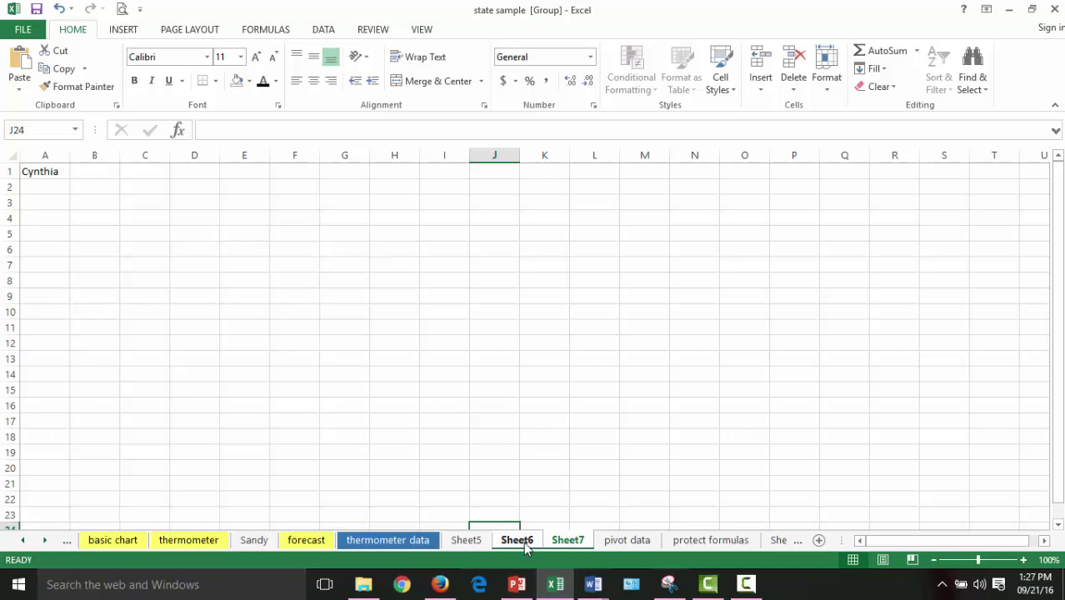
click(524, 542)
click(567, 542)
click(518, 540)
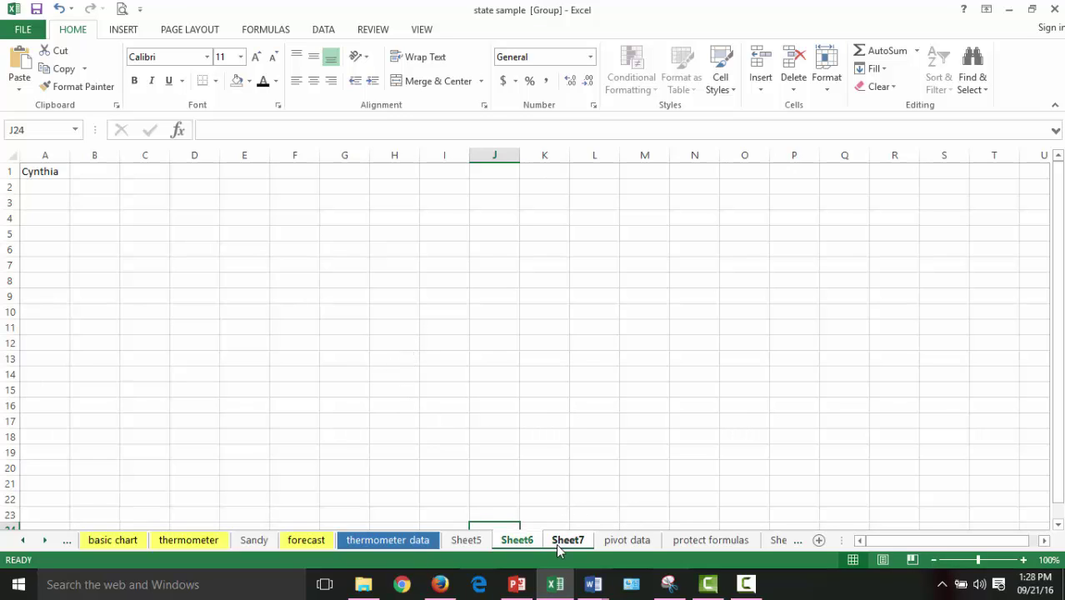
Step: Enter "disconnecting" in cell F10 across the grouped Sheet6 and Sheet7, and check it on Sheet7
click(281, 308)
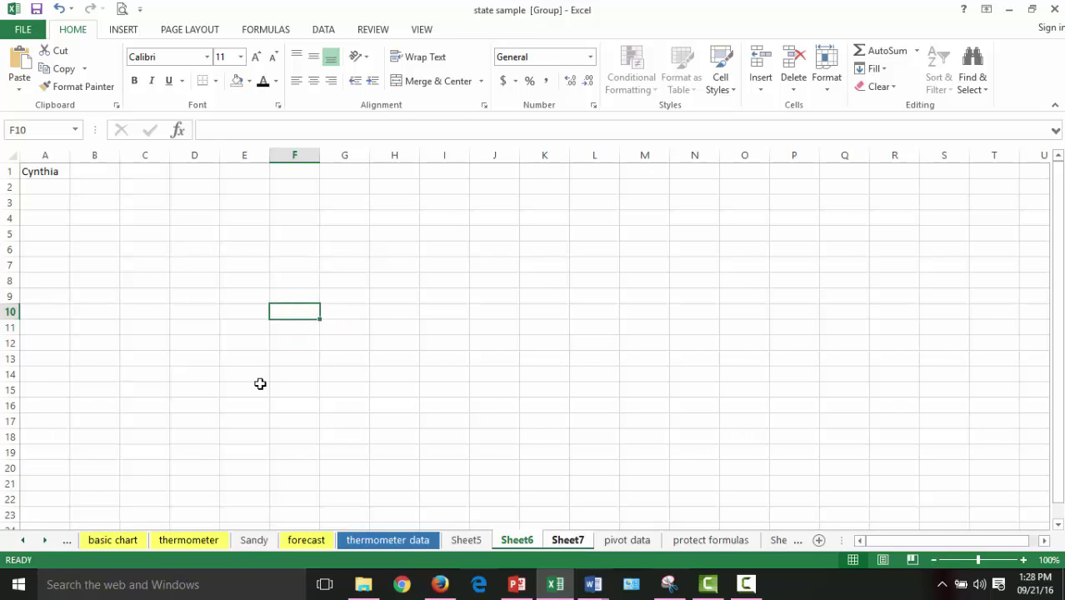
text(disconnect)
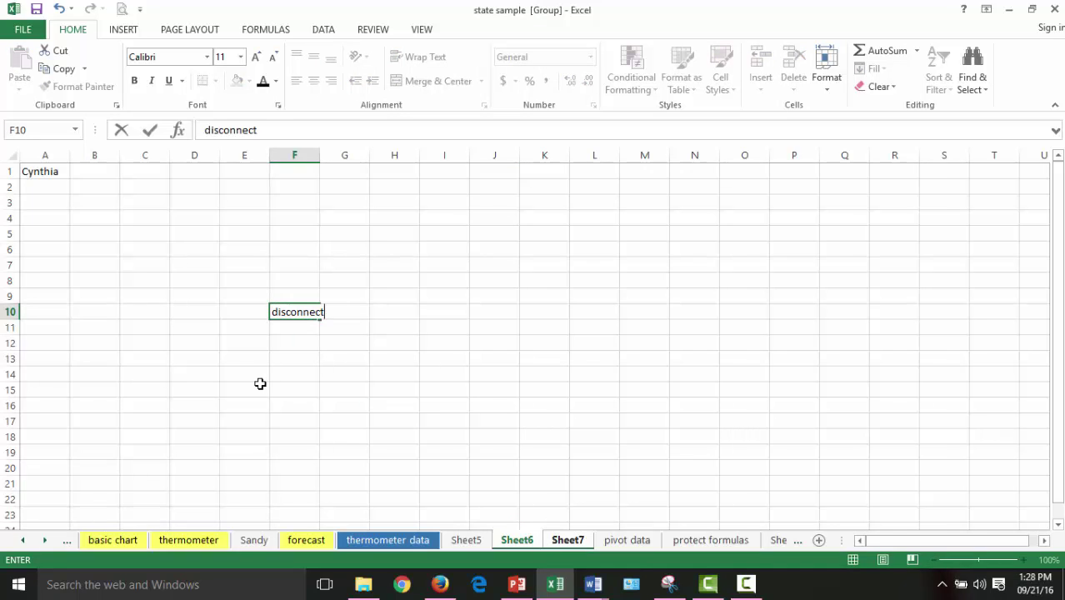
text(ing)
key(Return)
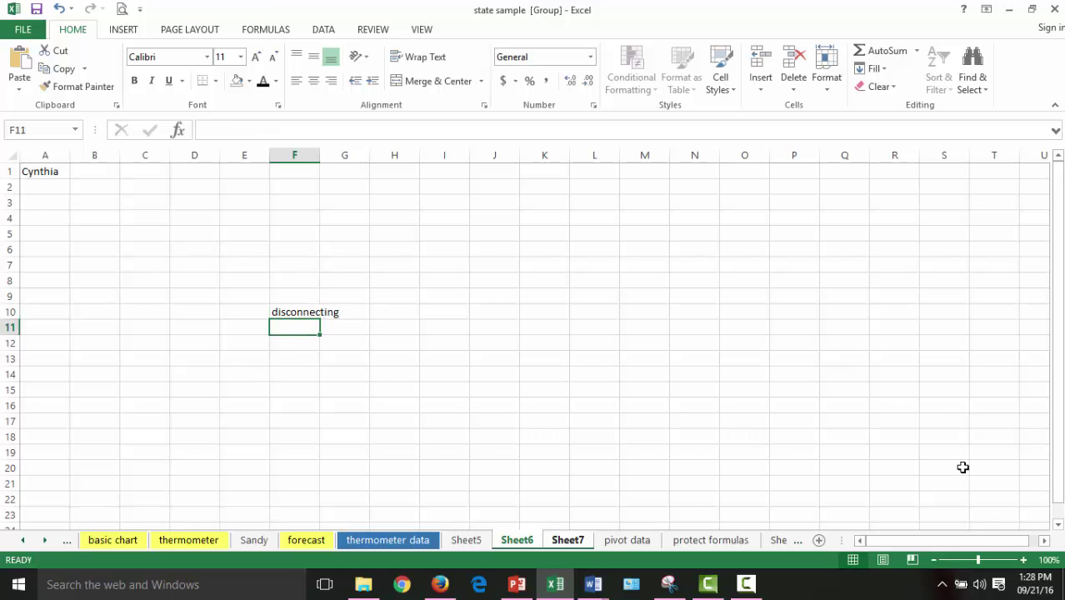
click(566, 540)
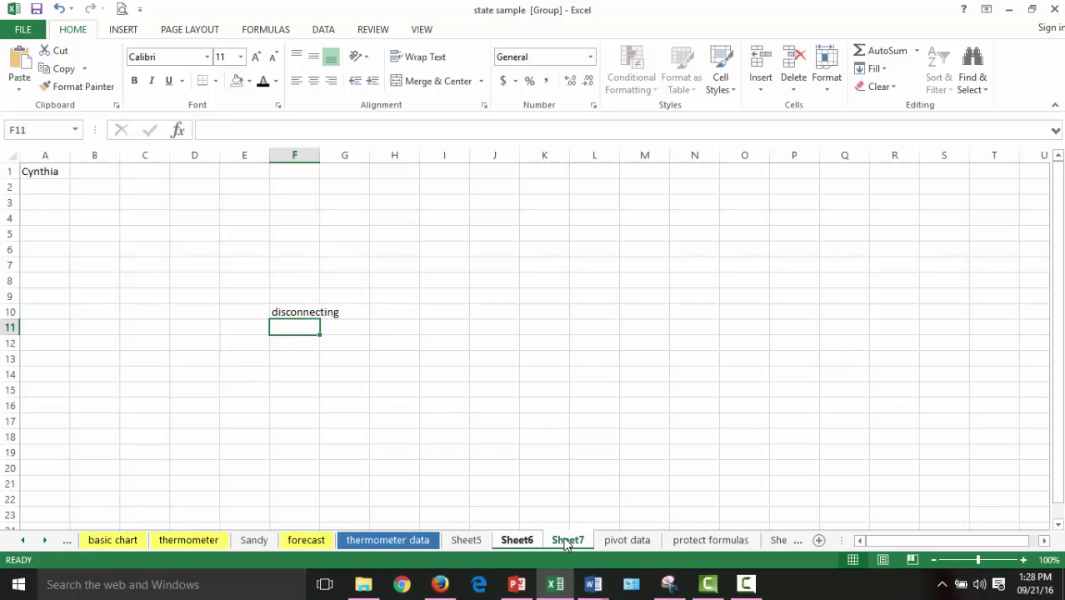
Step: Ungroup Sheet6 and Sheet7 by switching to the pivot data sheet, and view each of the two sheets separately
key(ctrl+Page_Down)
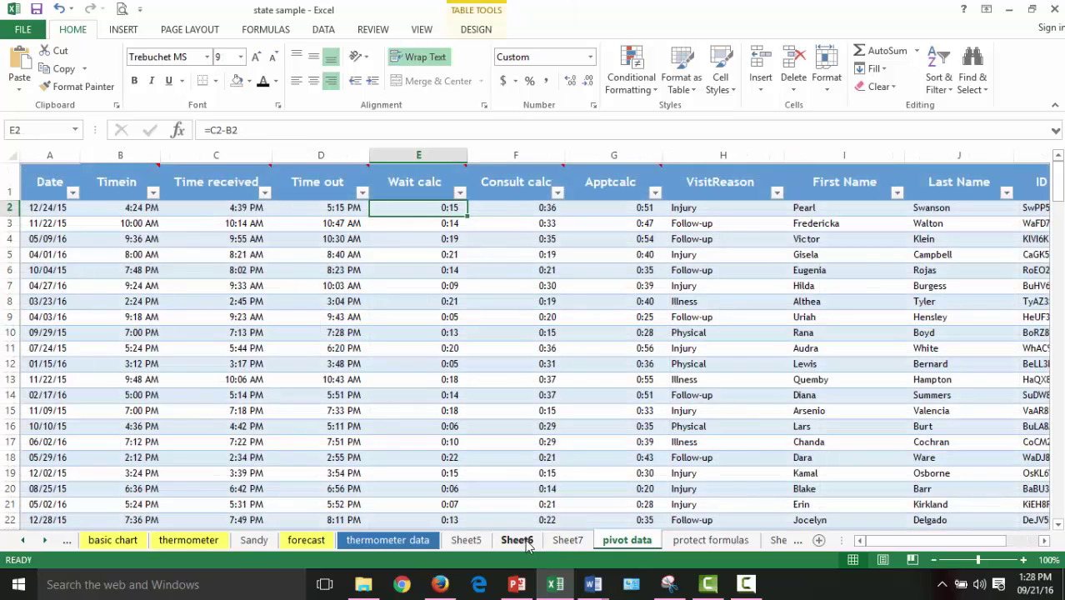
click(525, 541)
click(558, 541)
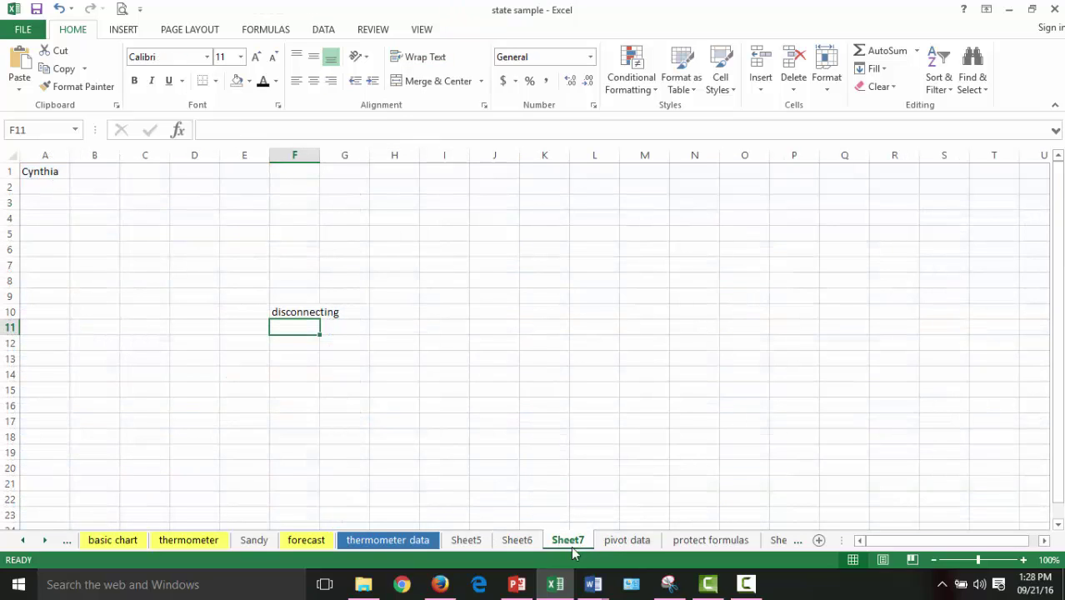
Step: Group Sheet6 with Sheet7 again from cell I19 of Sheet7, and release the group
click(458, 450)
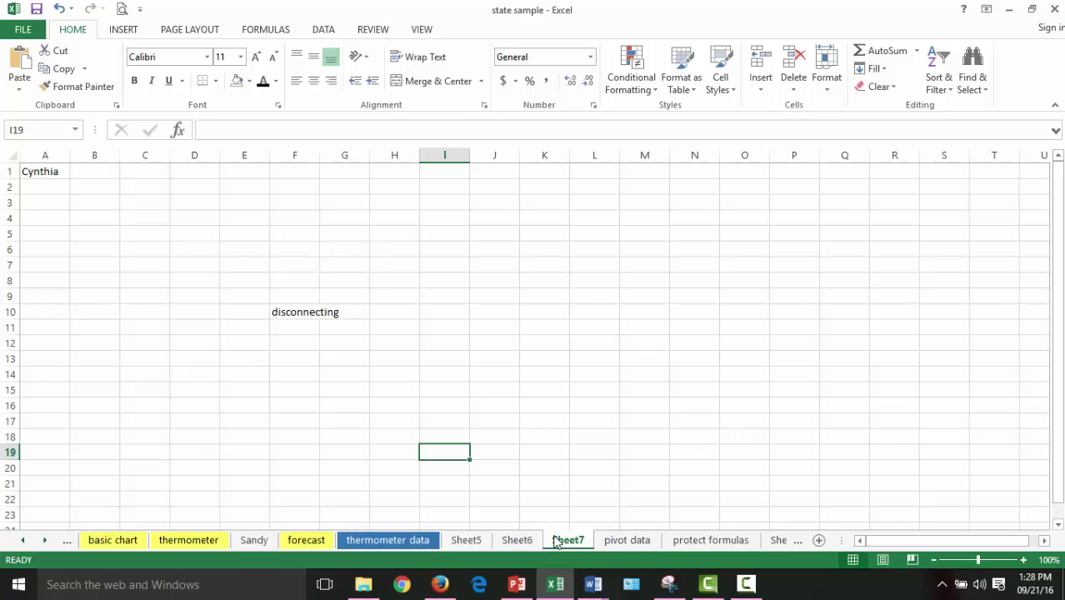
ctrl+click(519, 542)
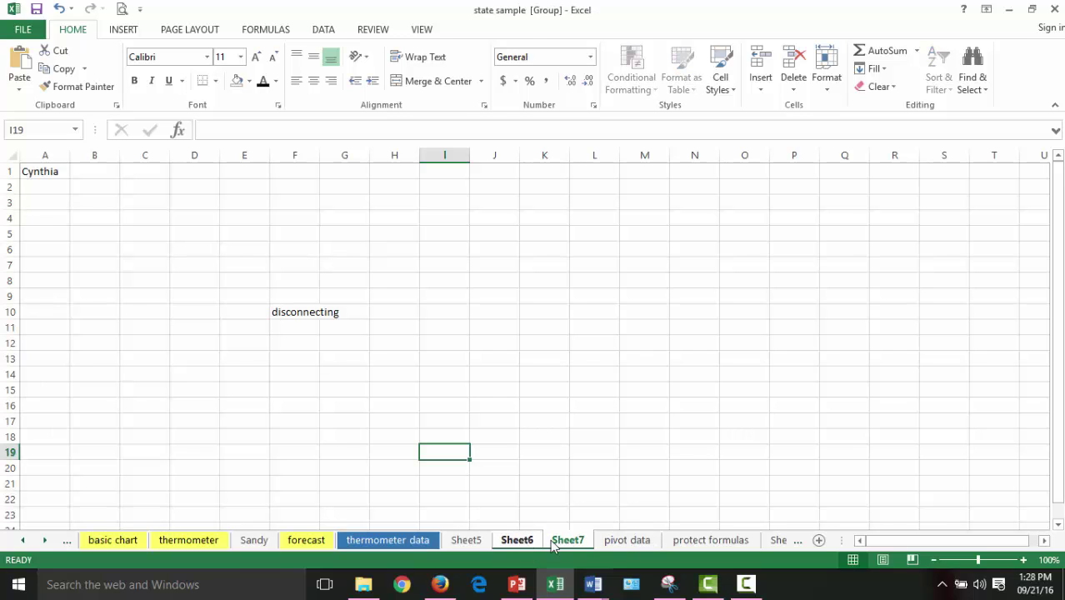
click(563, 542)
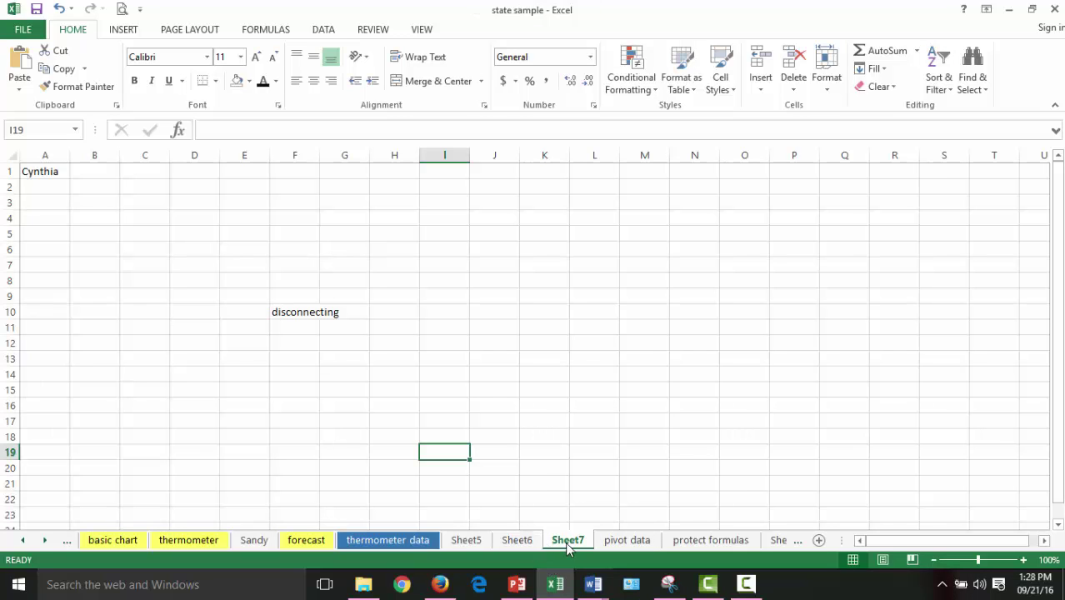
Step: Color the Sheet5 tab green and switch to Sheet6 to view the tab color
click(612, 547)
click(483, 547)
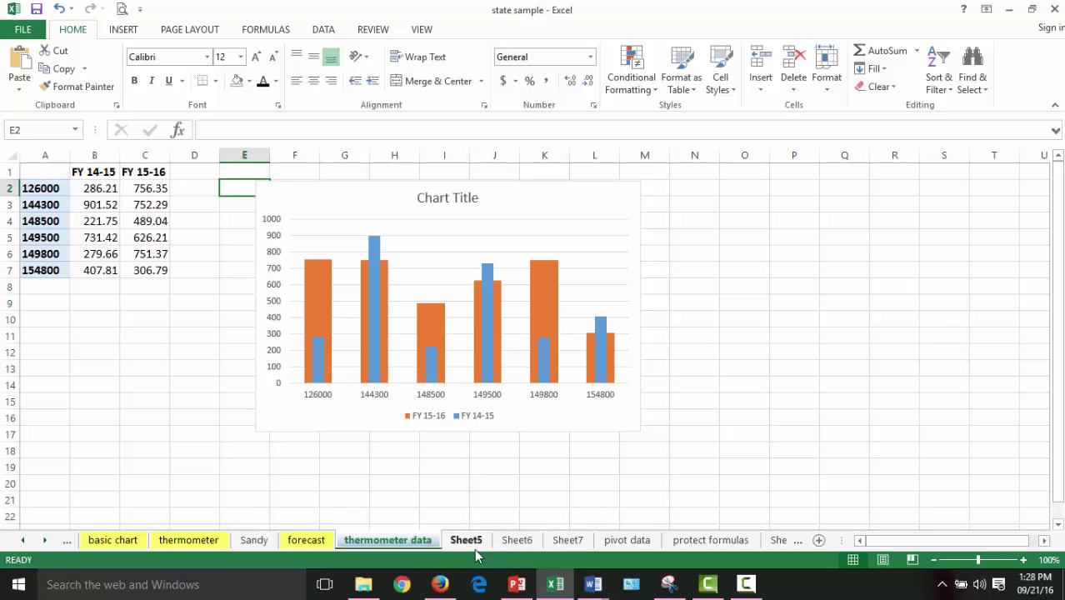
right_click(468, 543)
mouse_move(538, 465)
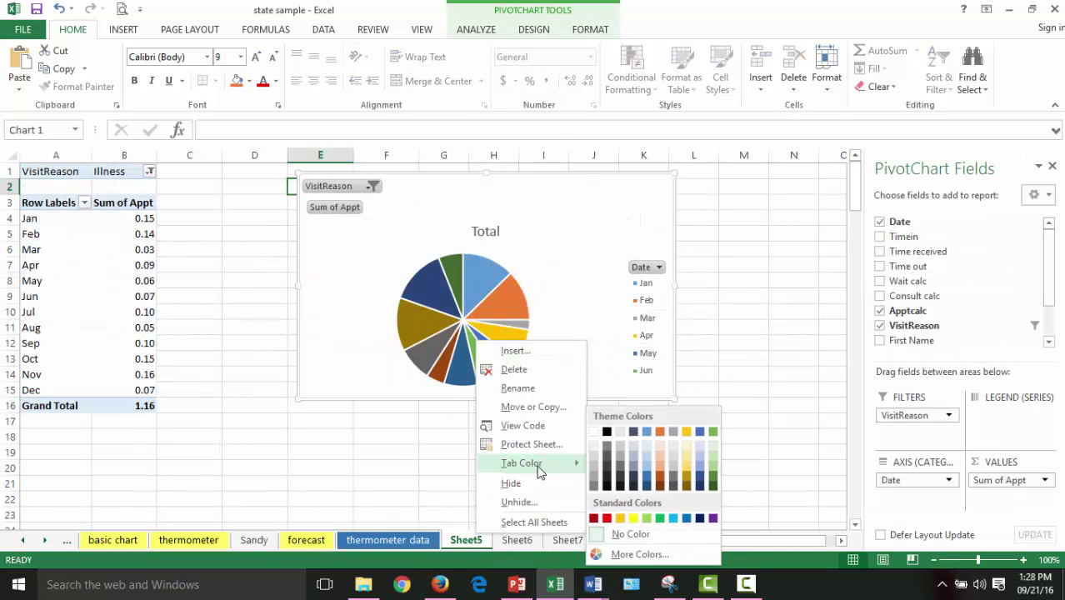
click(714, 474)
click(744, 498)
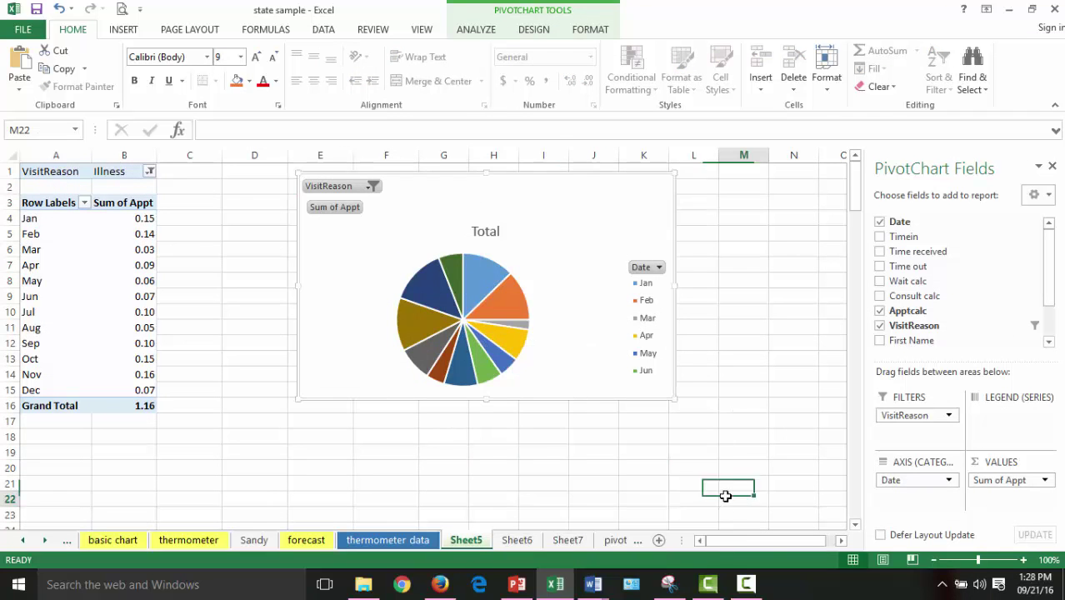
click(518, 542)
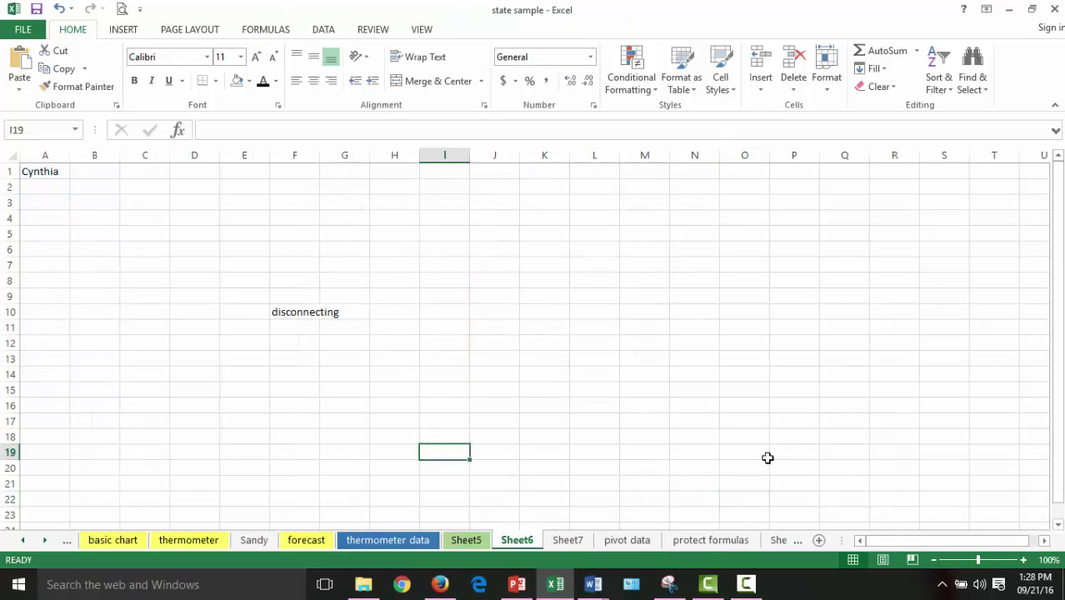
Step: Group the consecutive worksheets from Sandy through Sheet5 and show the forecast sheet within the group
double_click(557, 518)
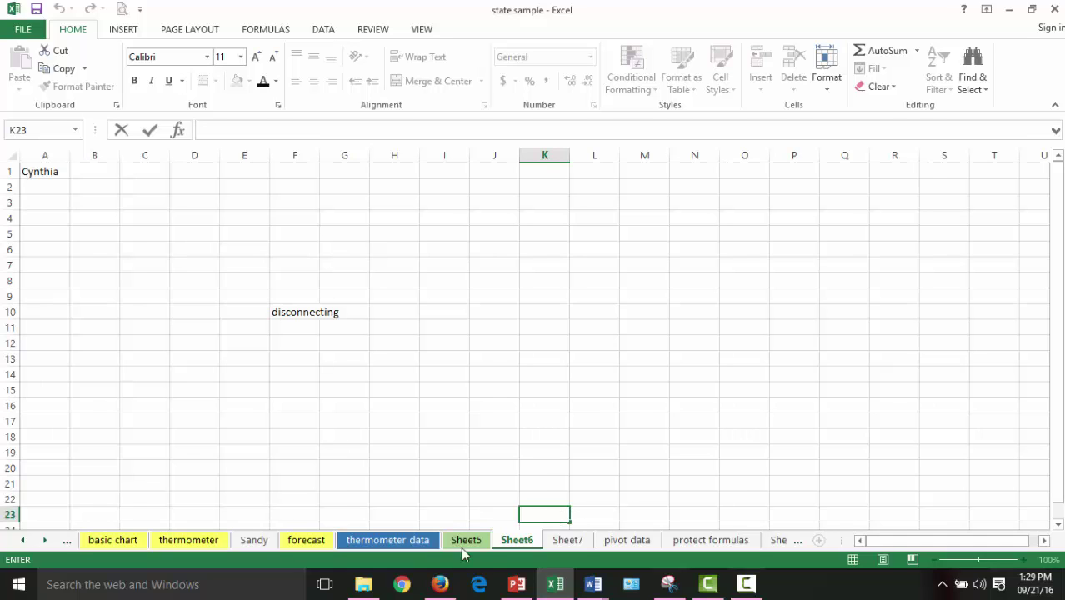
click(254, 540)
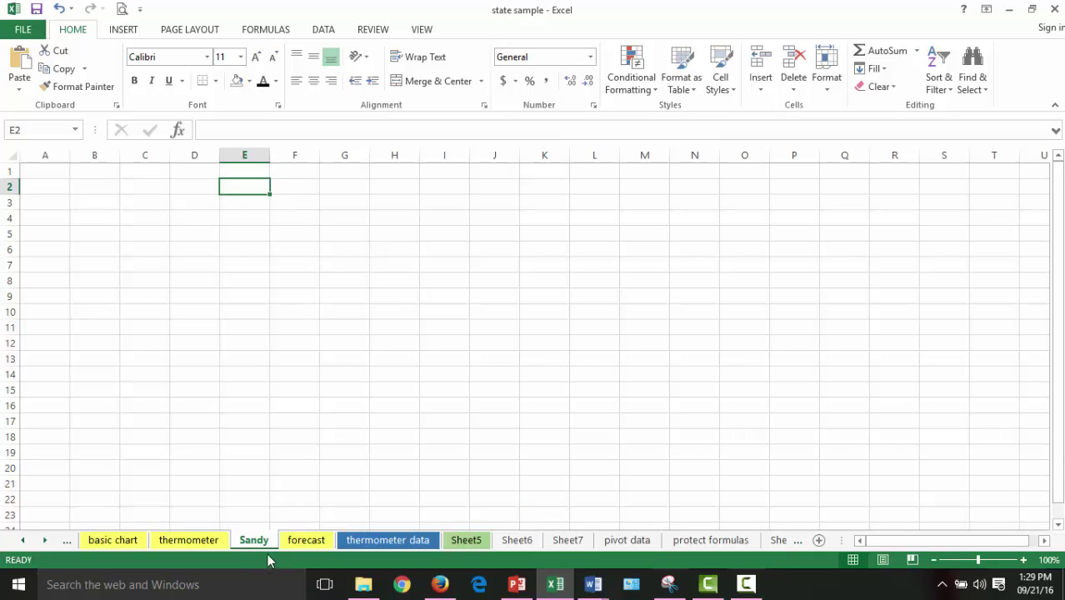
shift+click(459, 541)
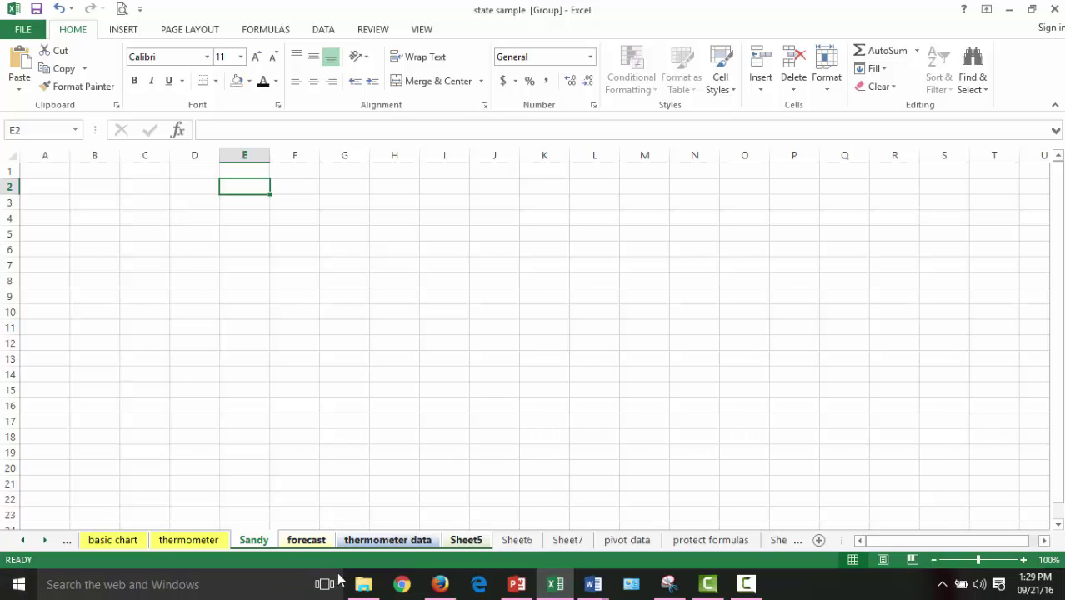
click(368, 543)
click(290, 543)
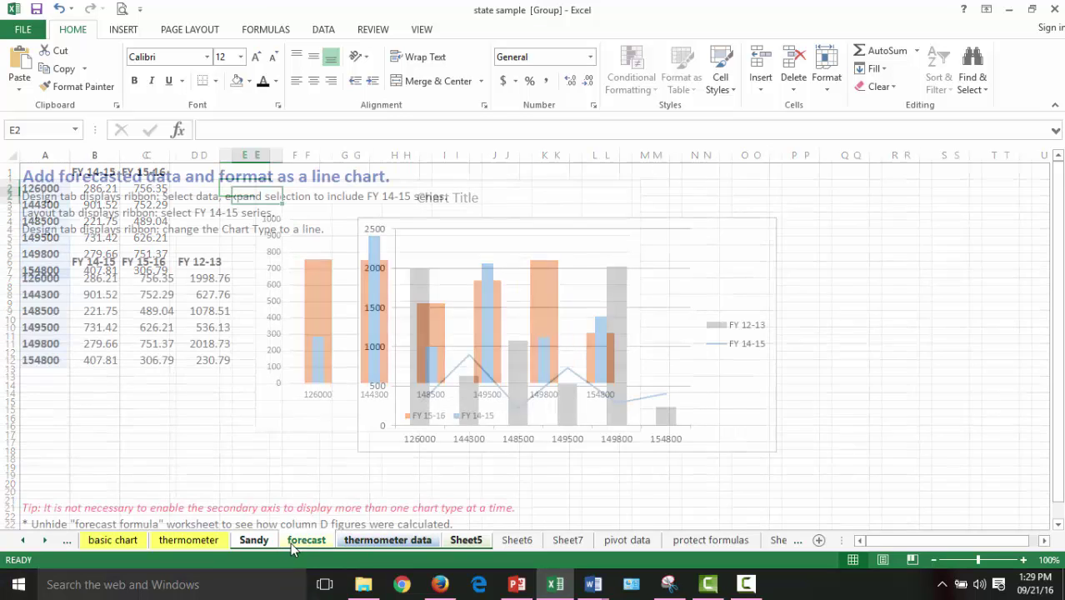
click(957, 312)
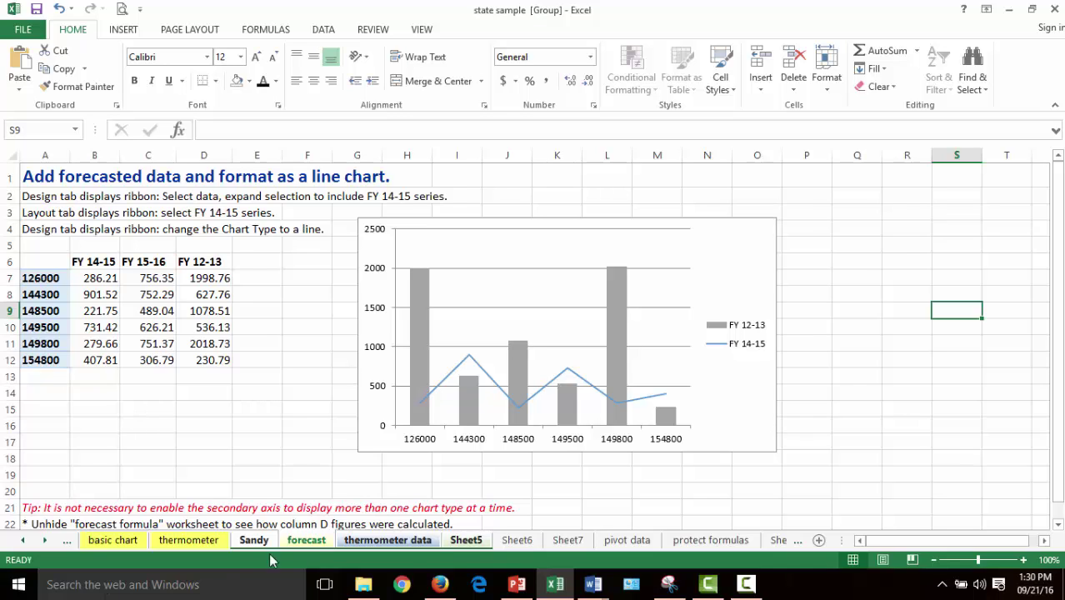
click(746, 587)
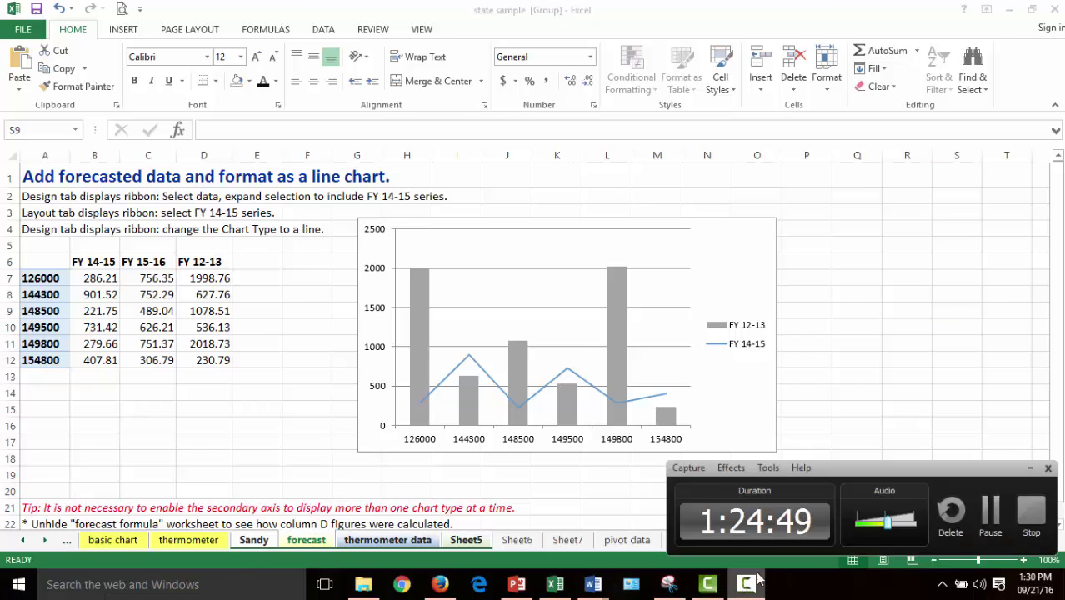